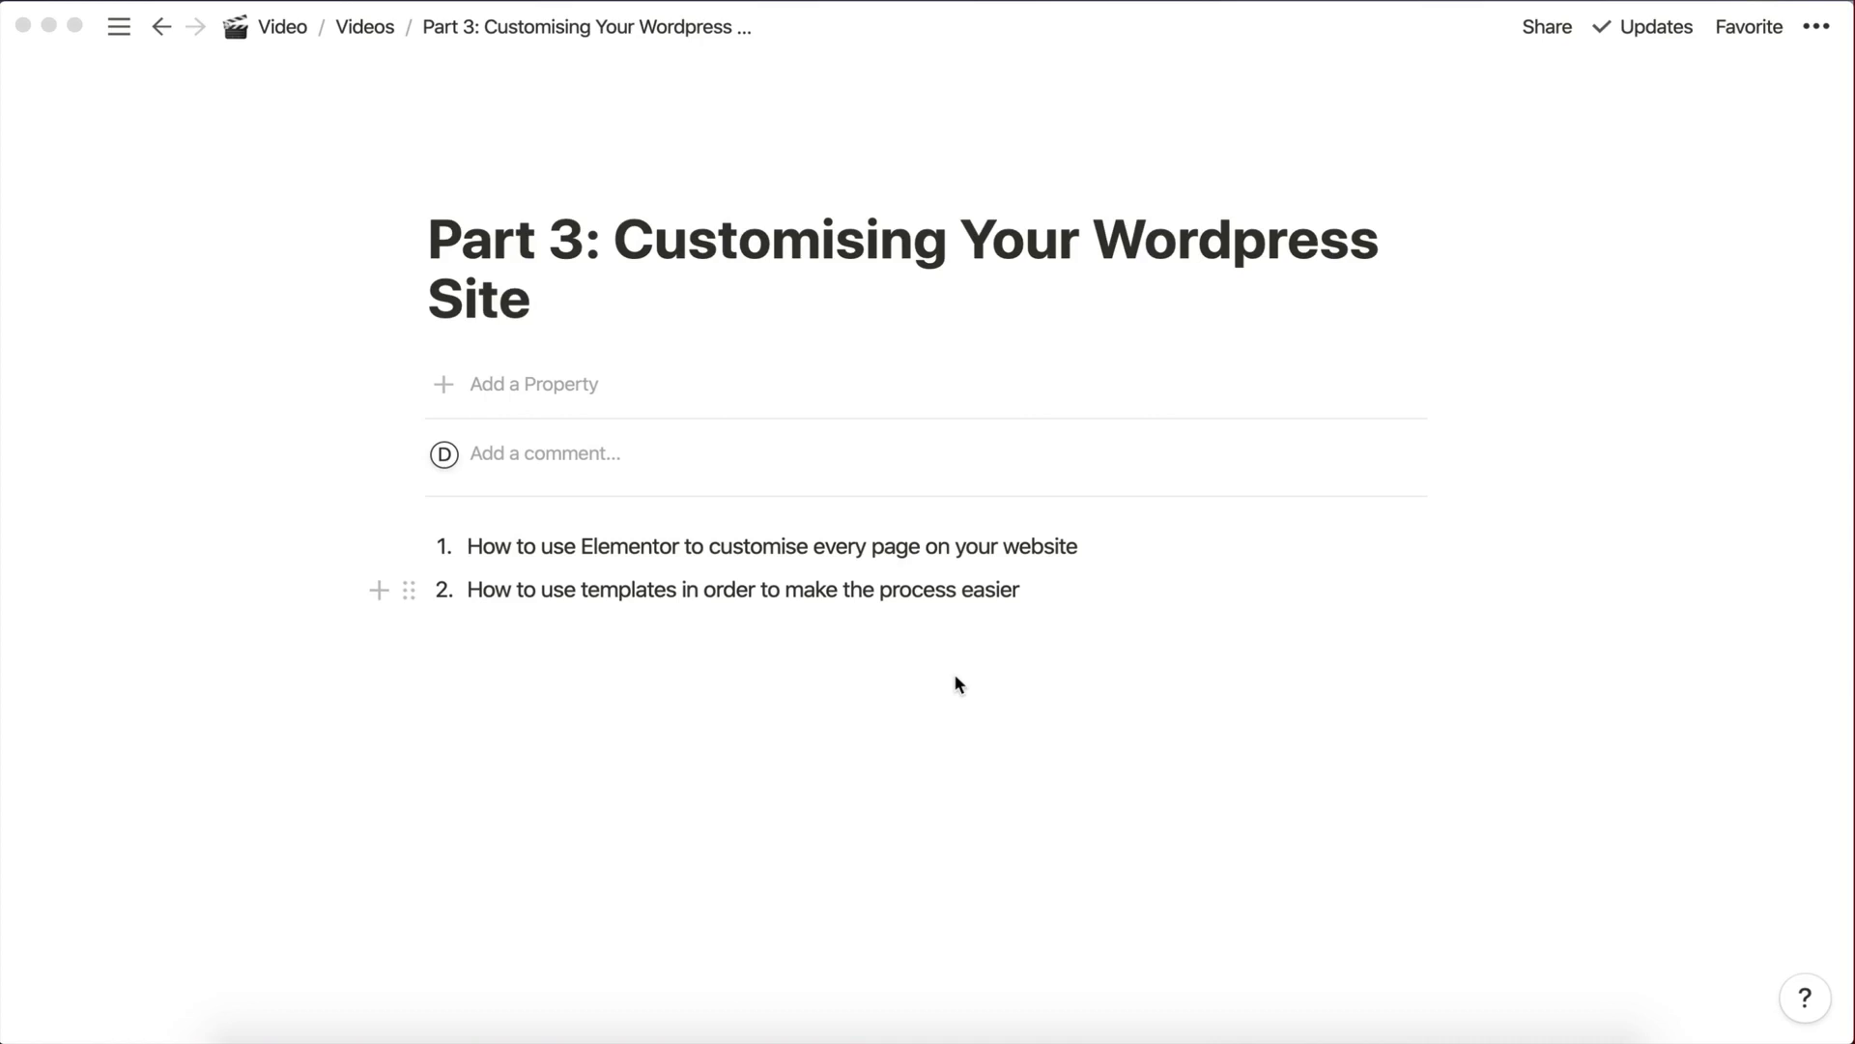
Step: Switch to the WordPress admin in the browser and search the installable plugins for "elementor"
key(ctrl+Right)
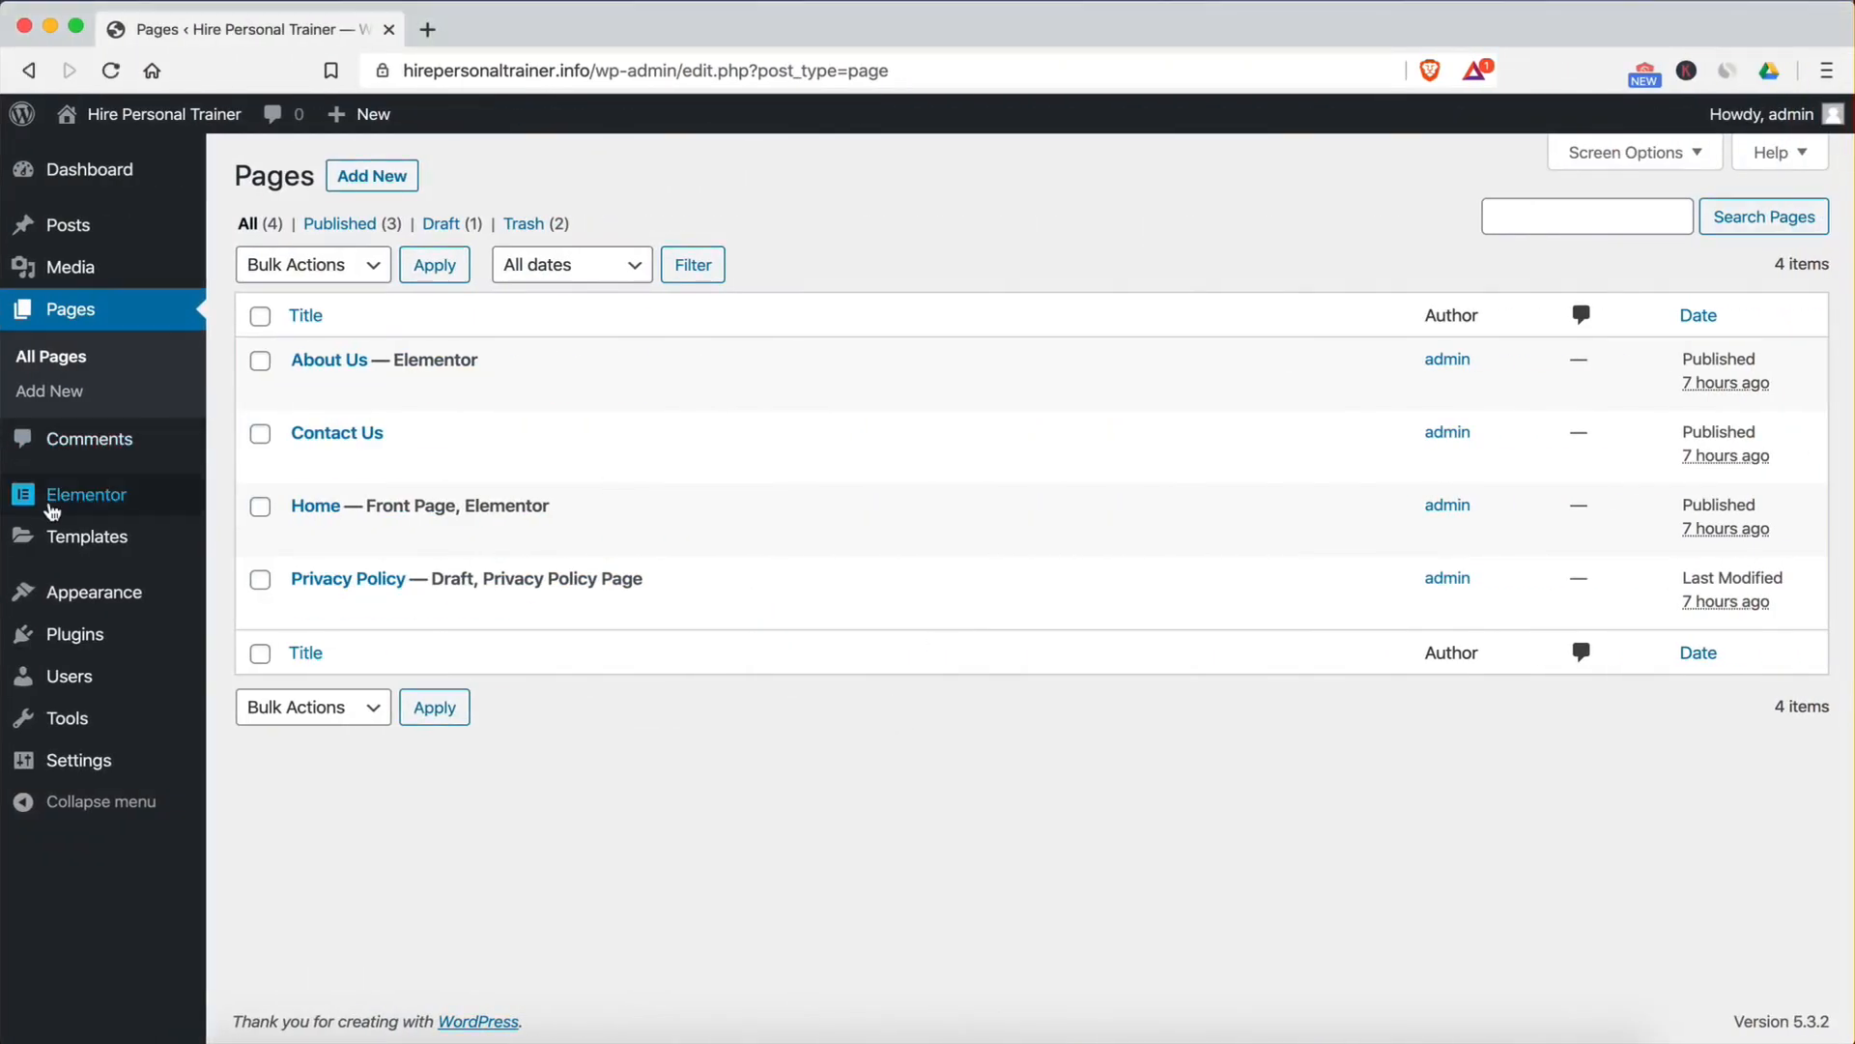
click(74, 634)
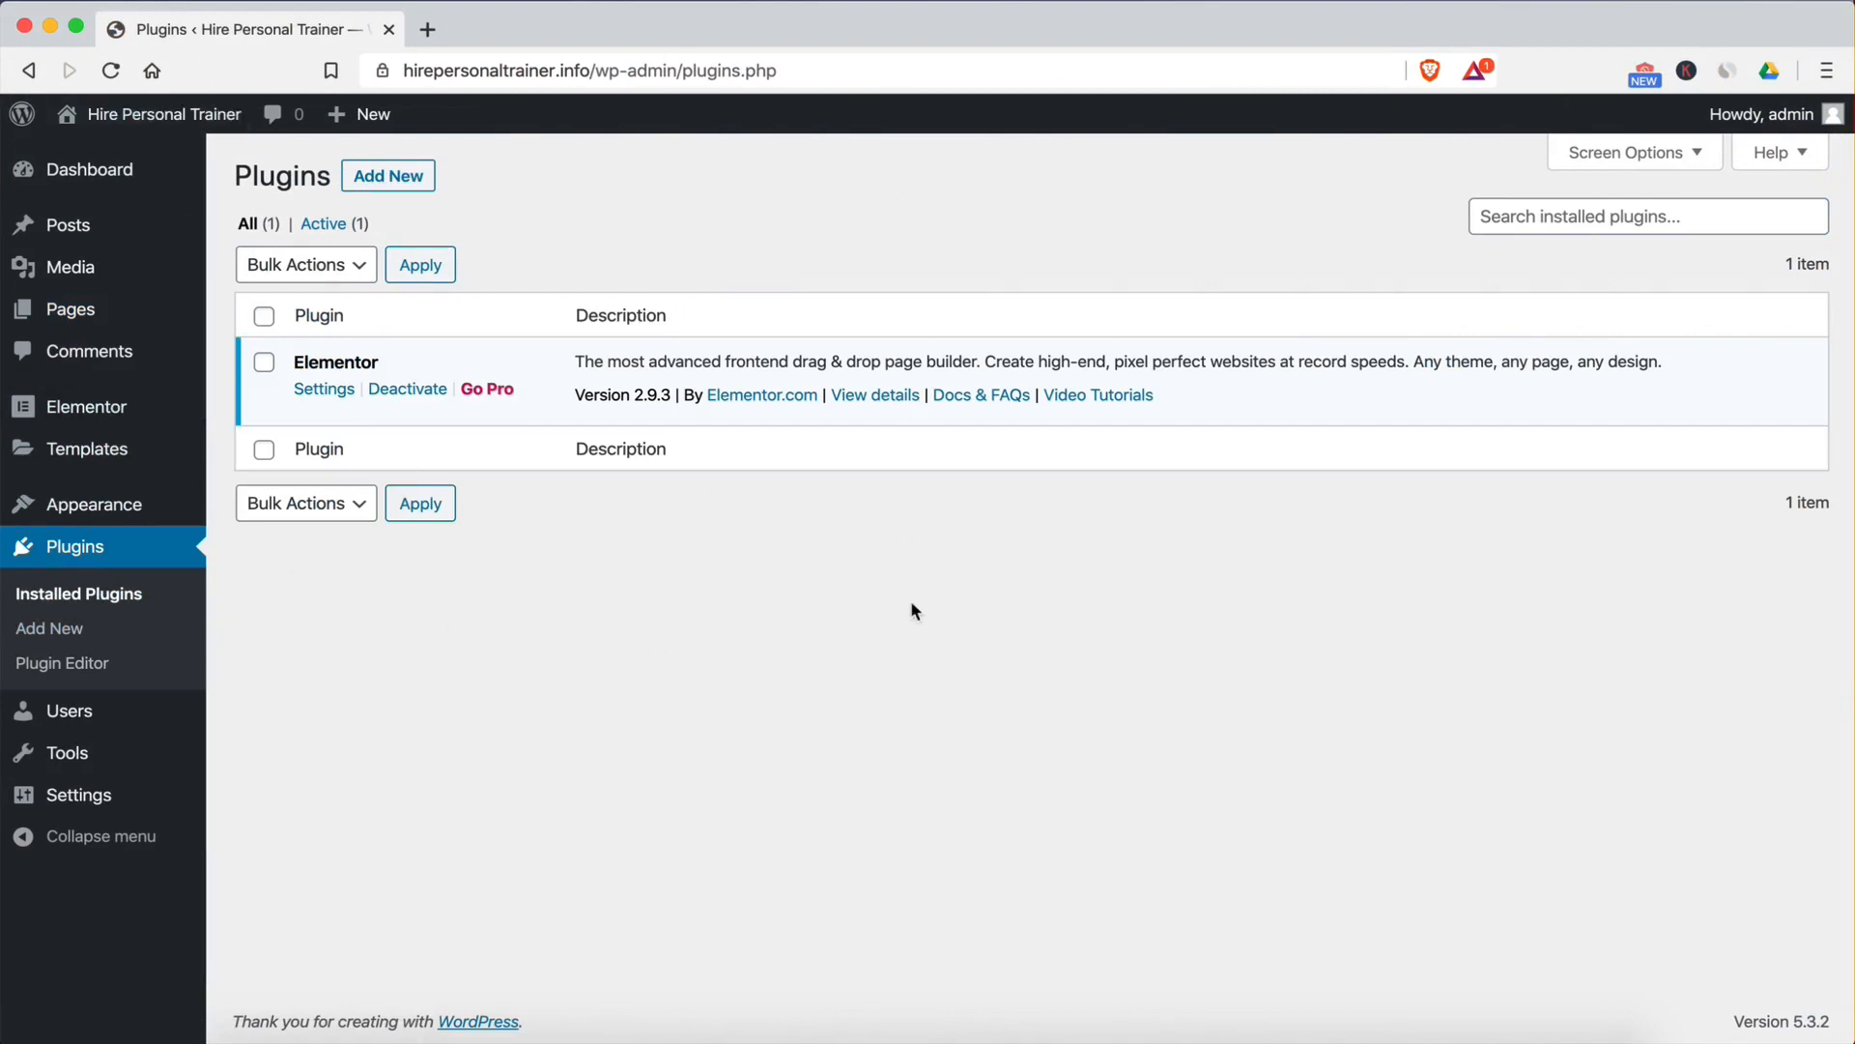
click(363, 188)
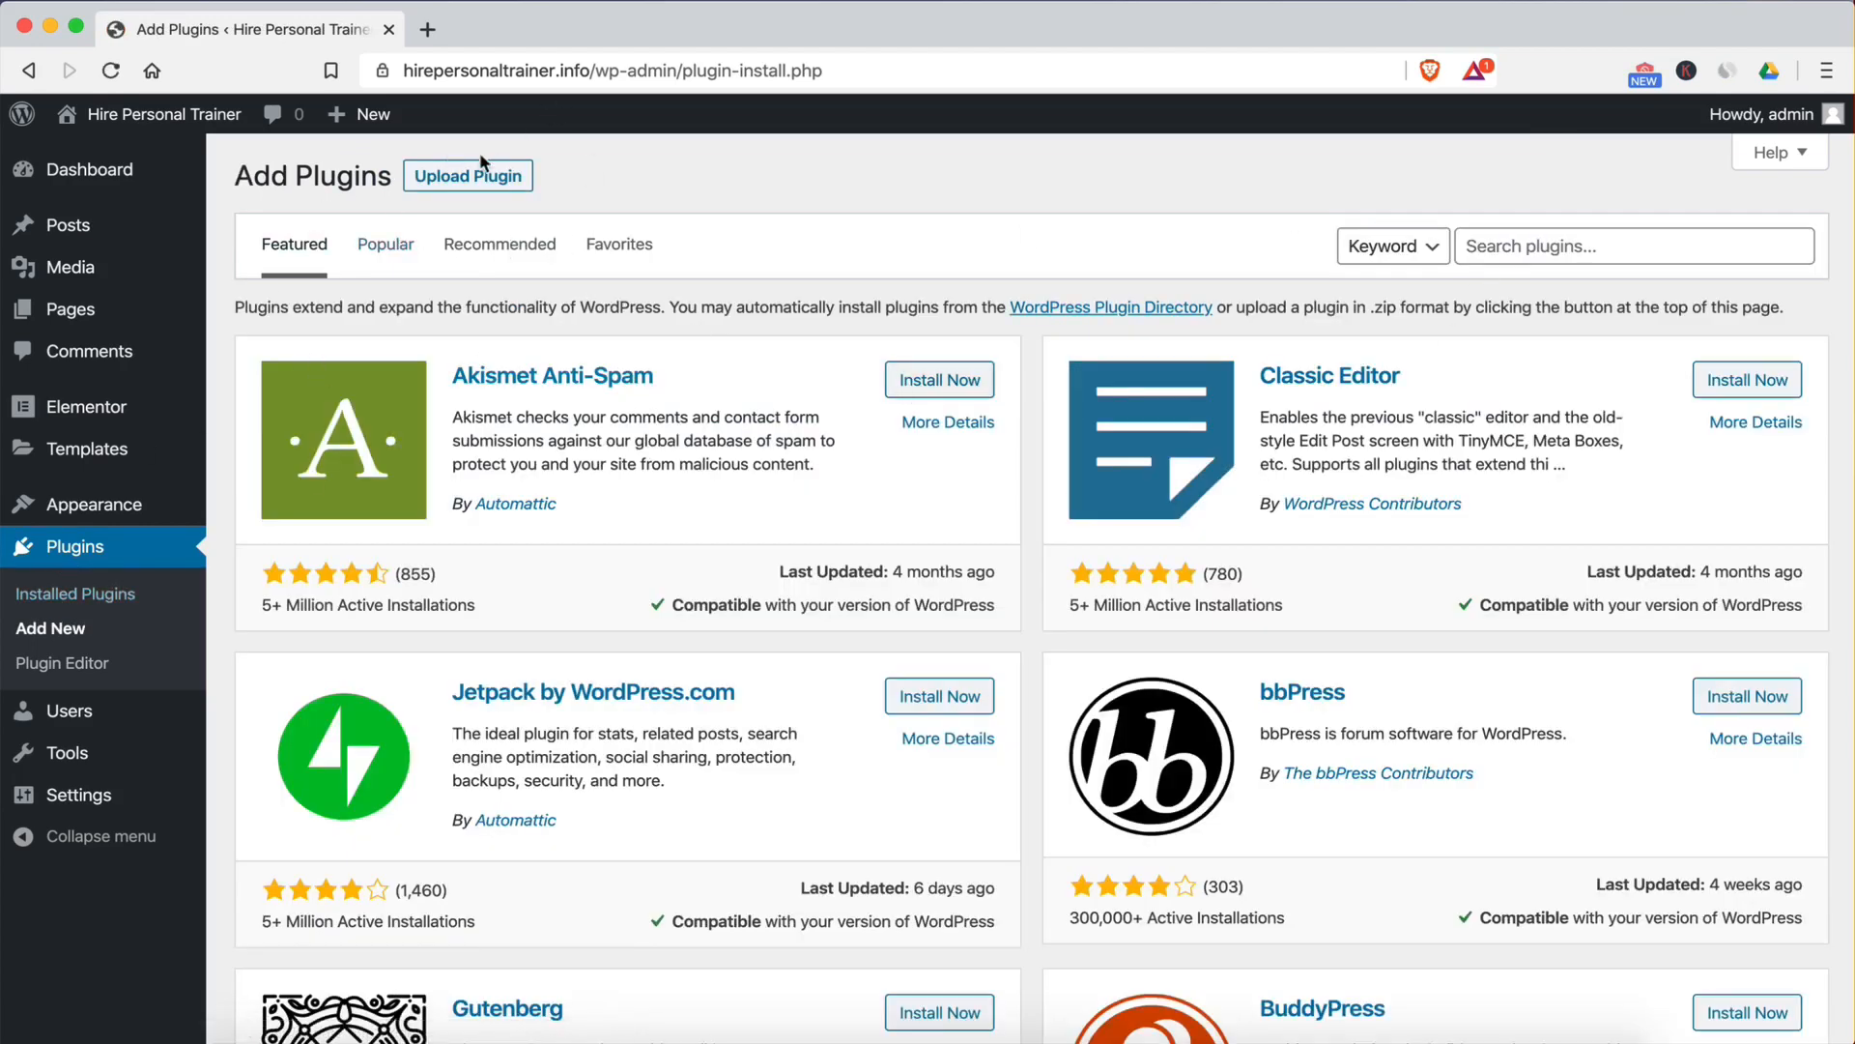
click(1559, 242)
text(eleme)
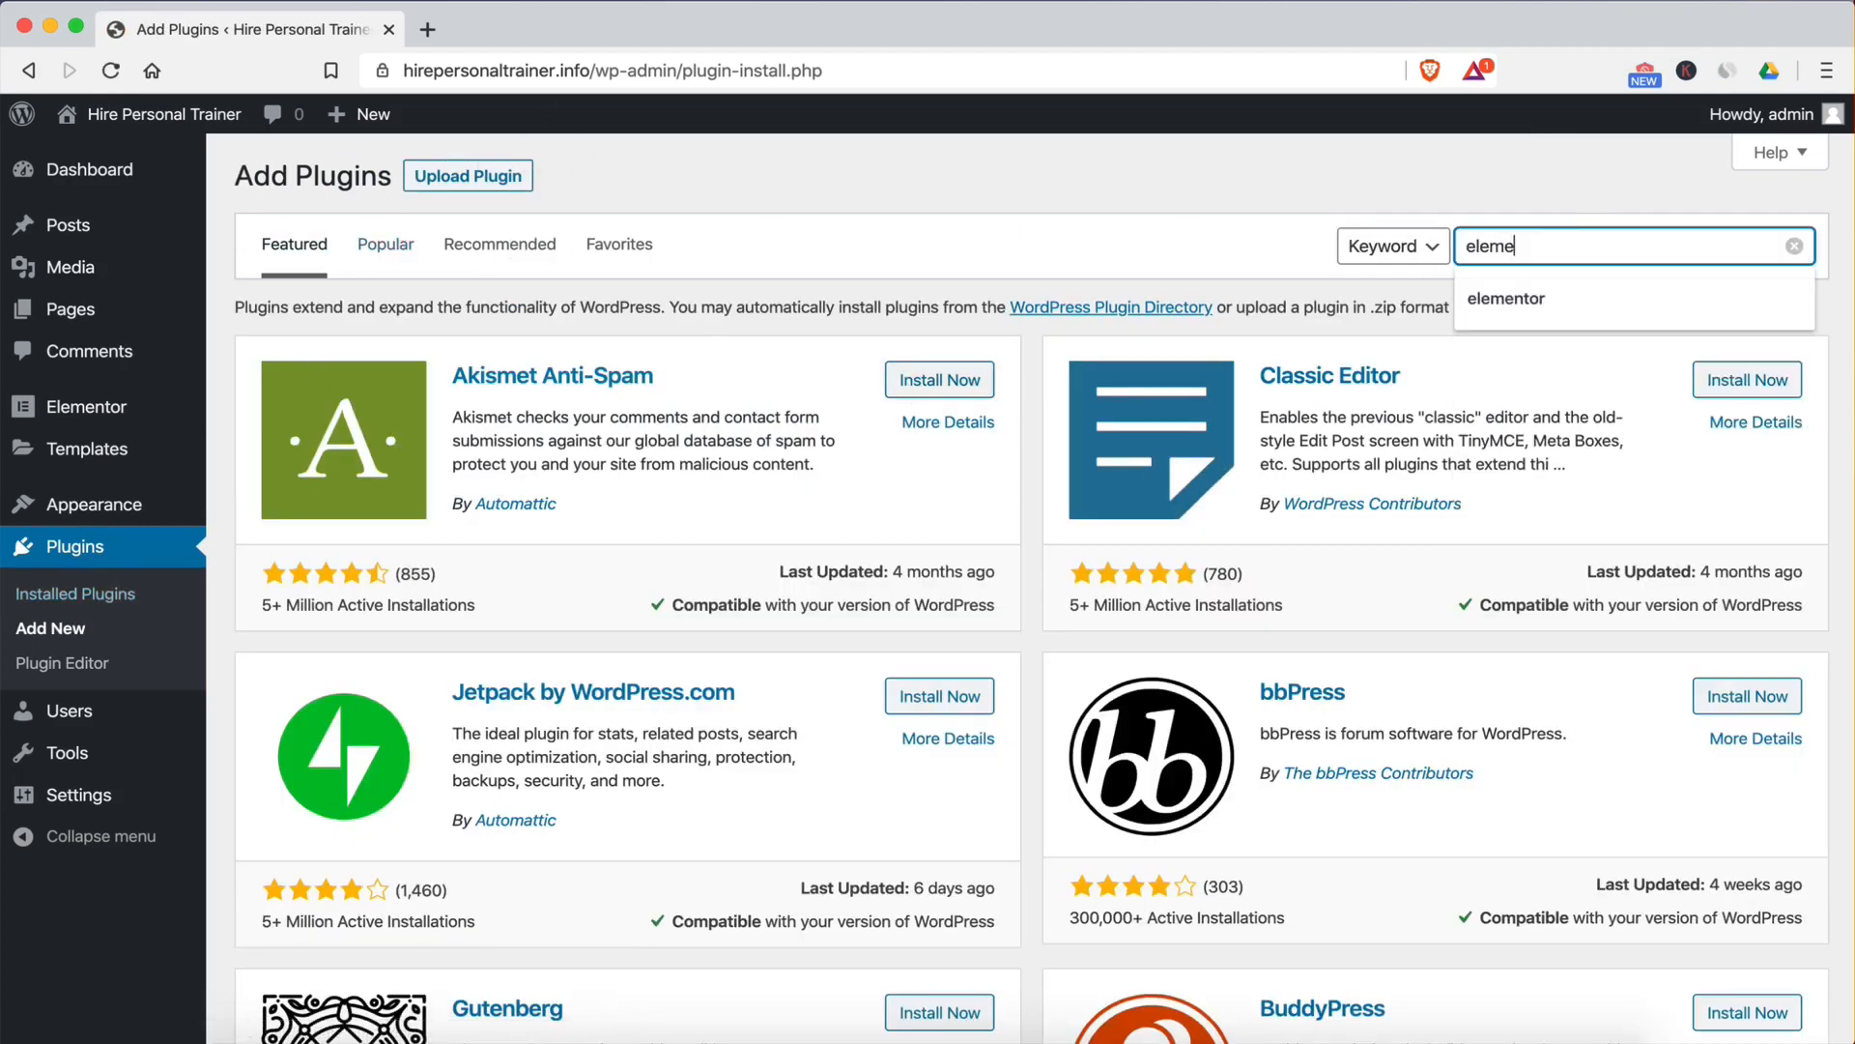
click(1577, 306)
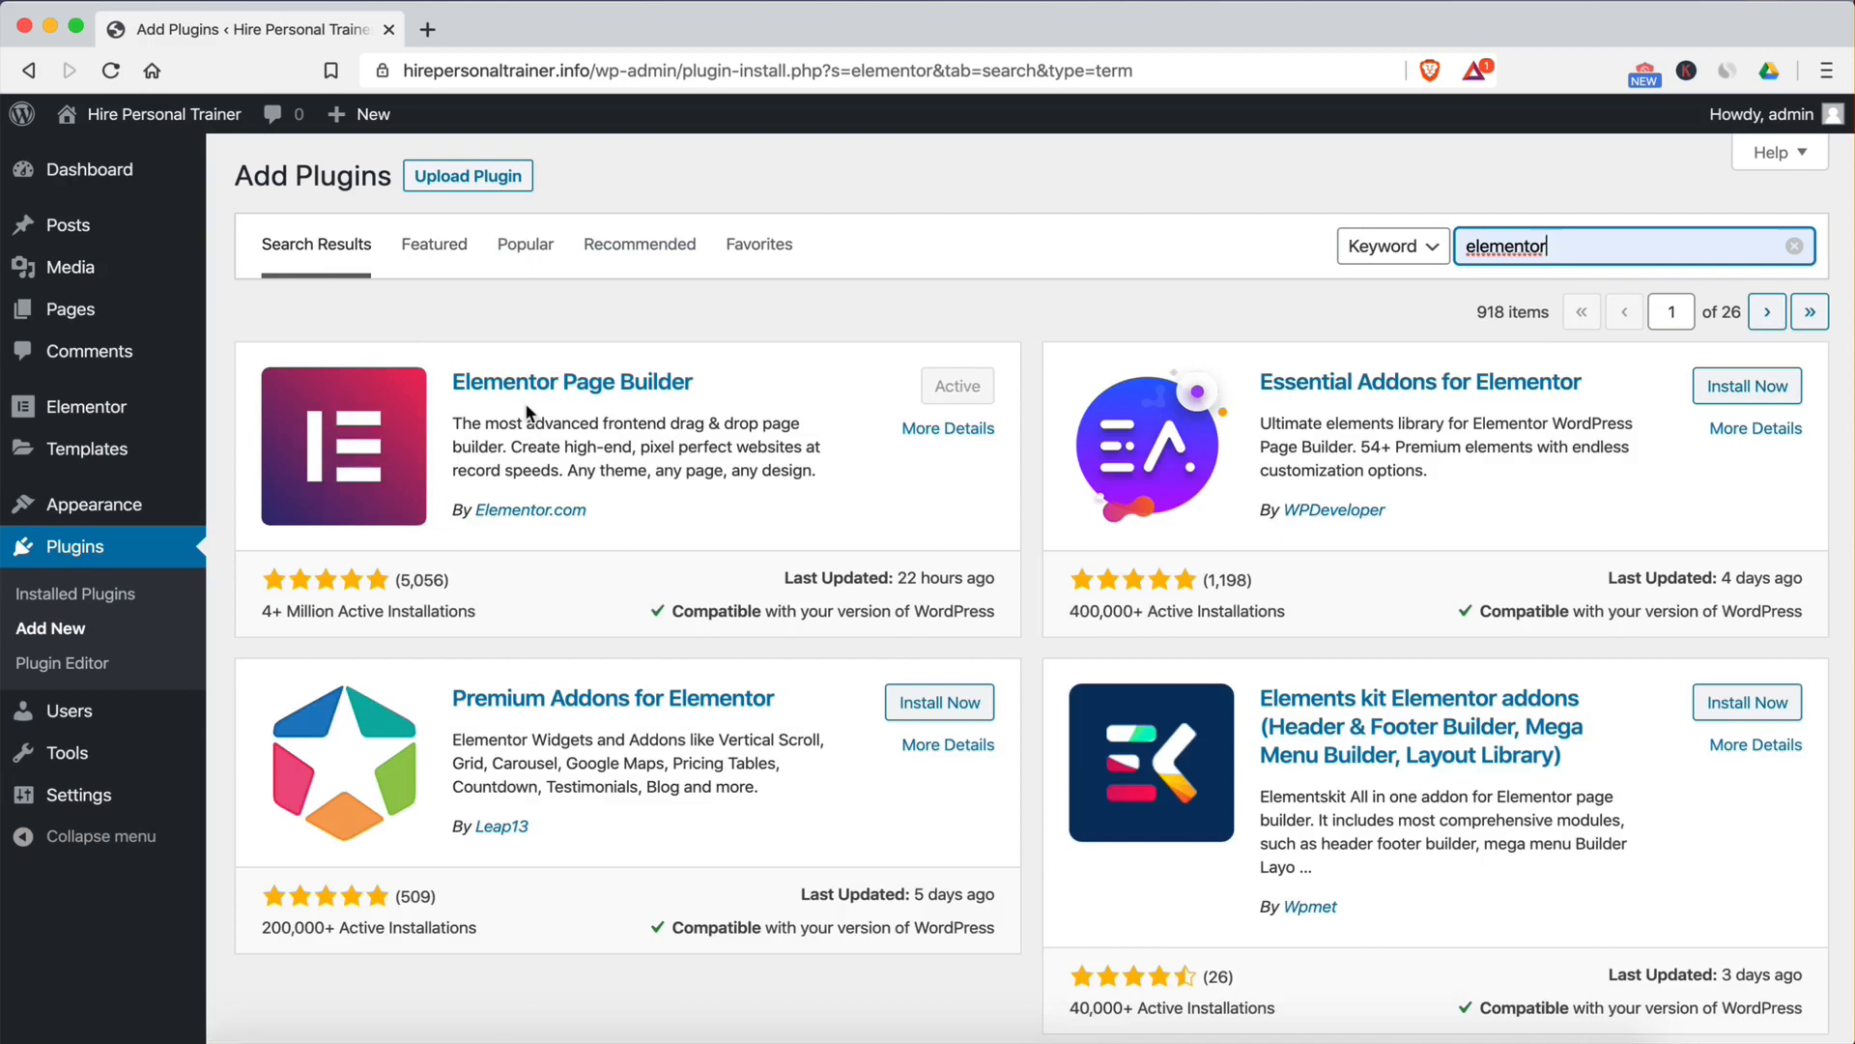
Step: Open the Home page from the site's pages and start editing it with Elementor
click(68, 308)
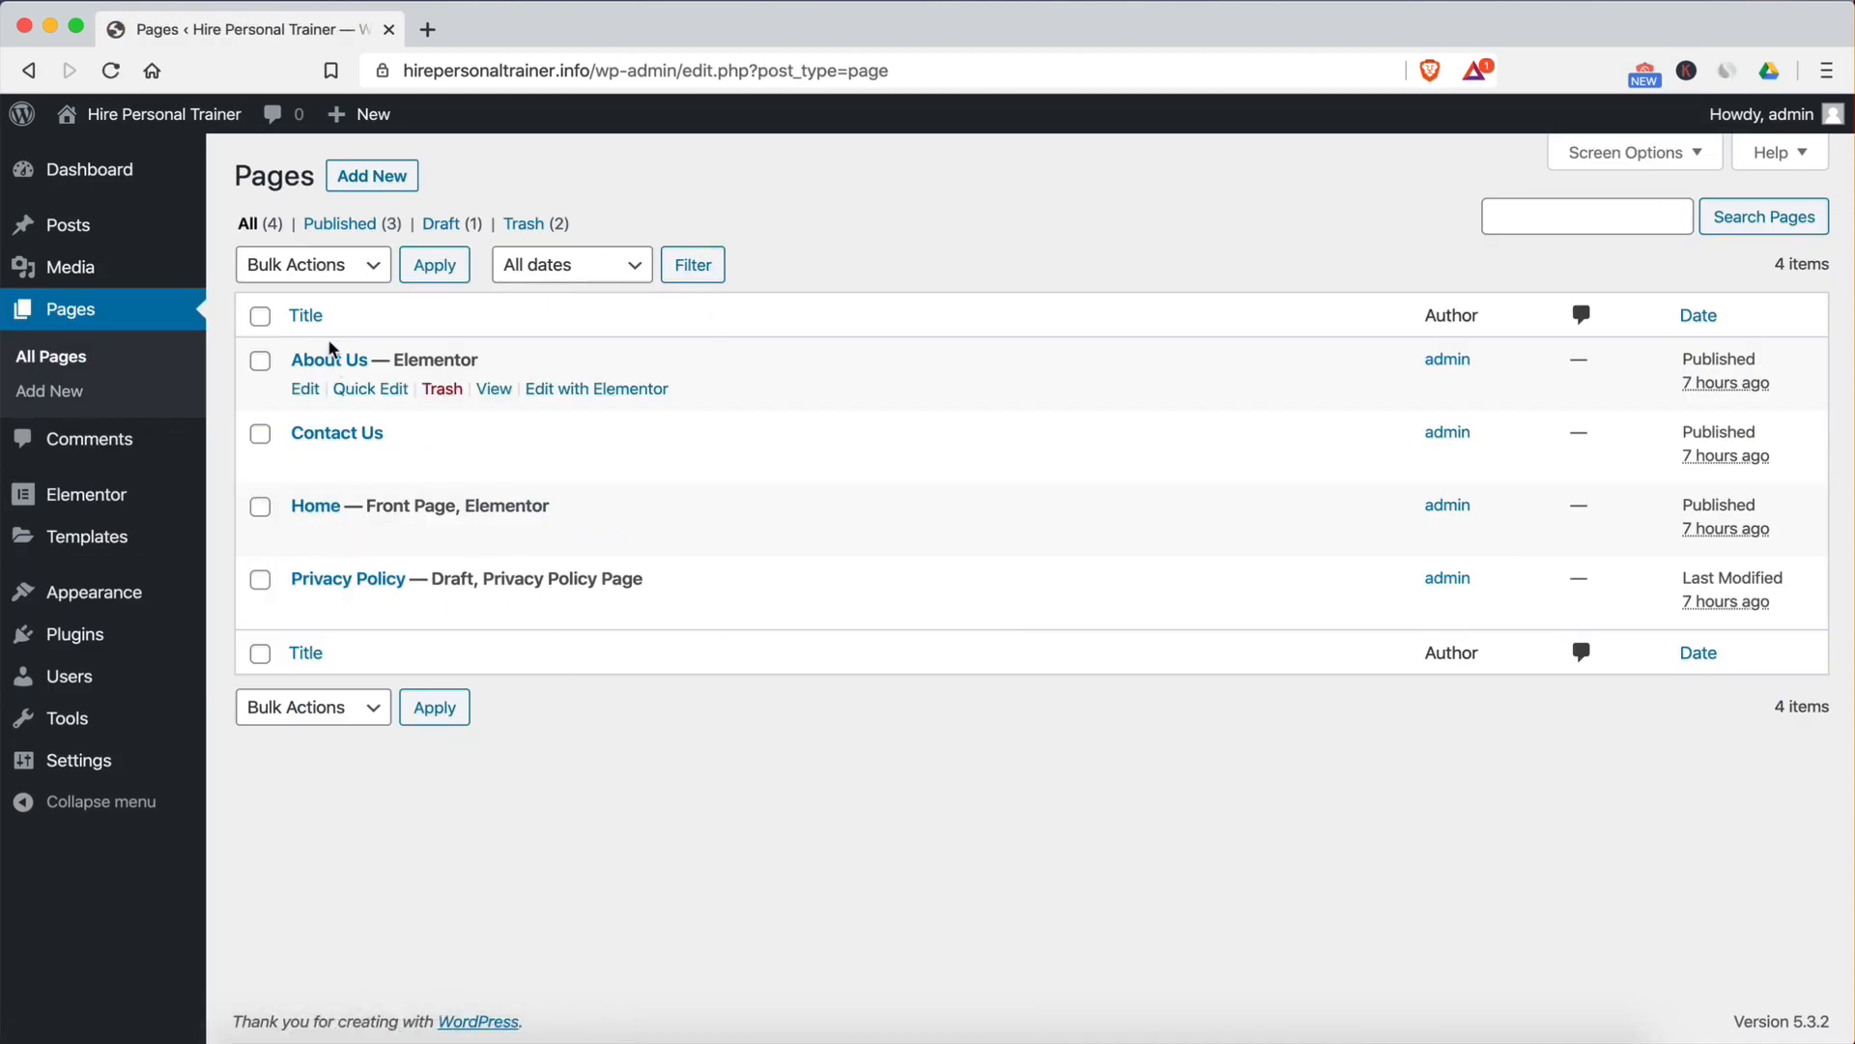
click(314, 514)
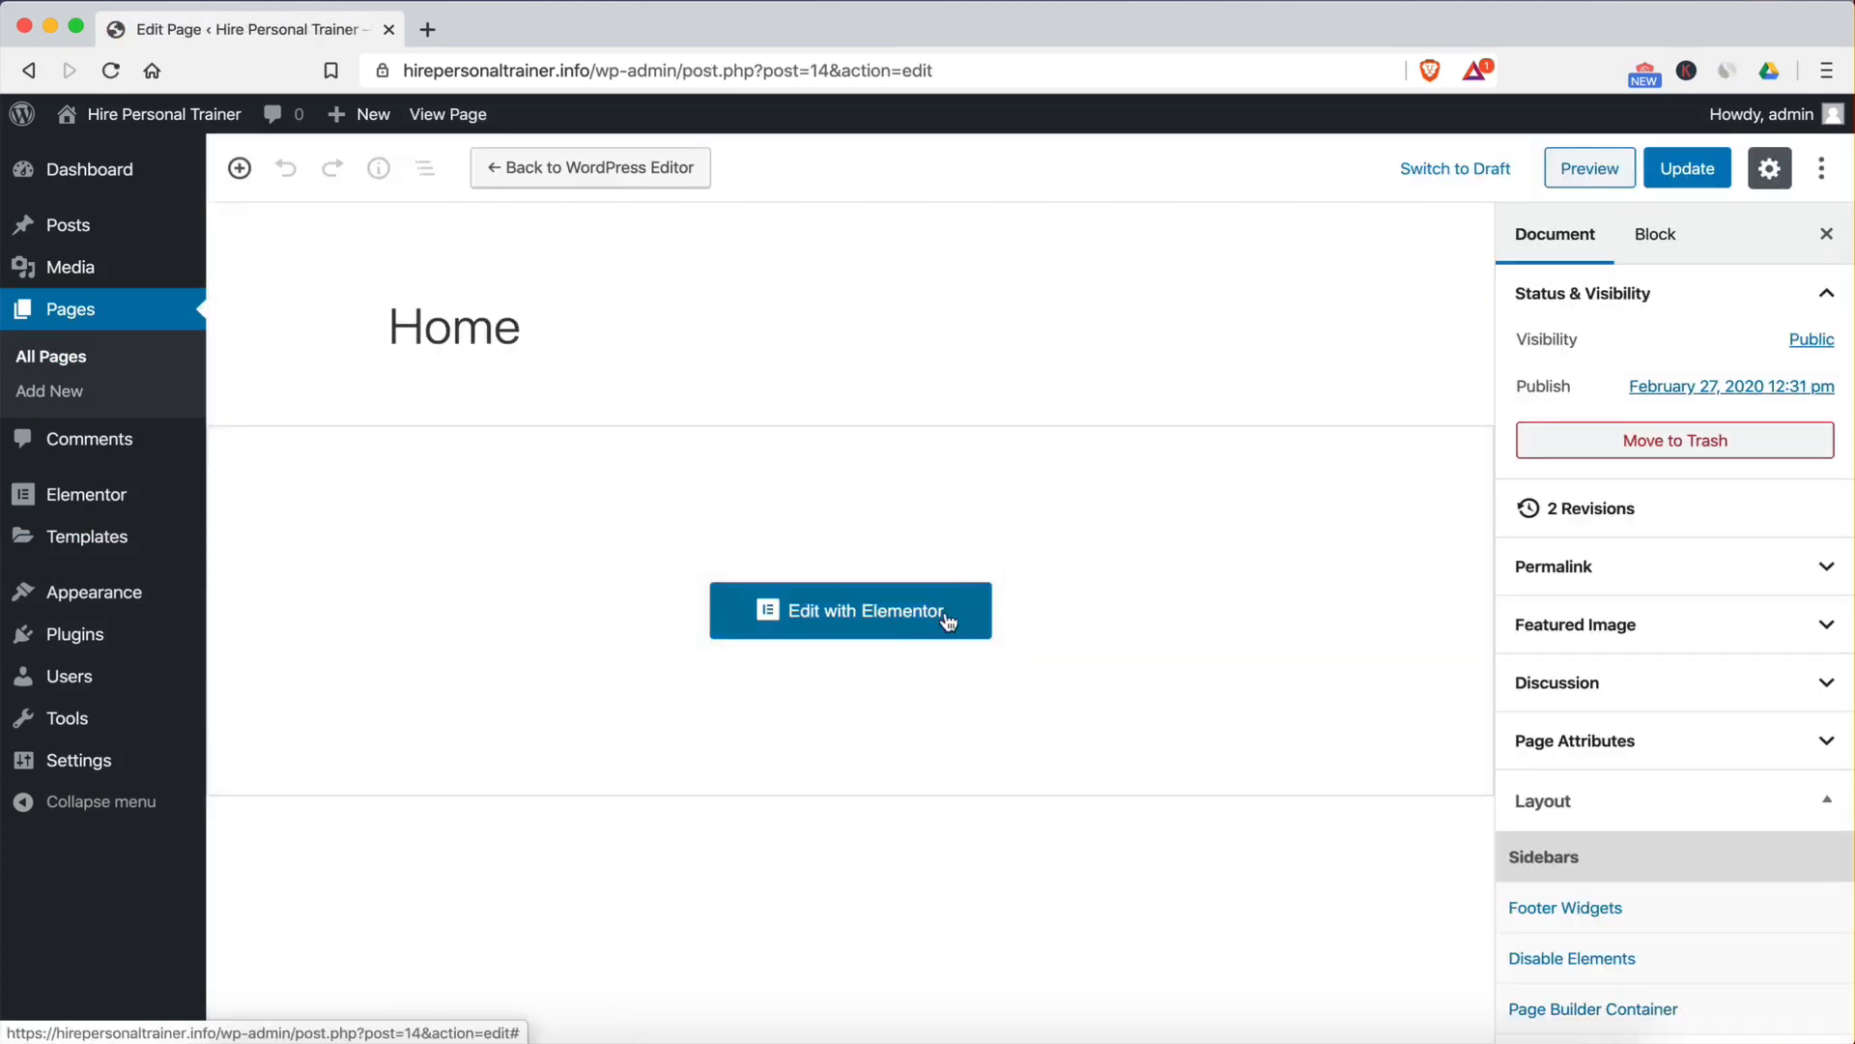
click(899, 616)
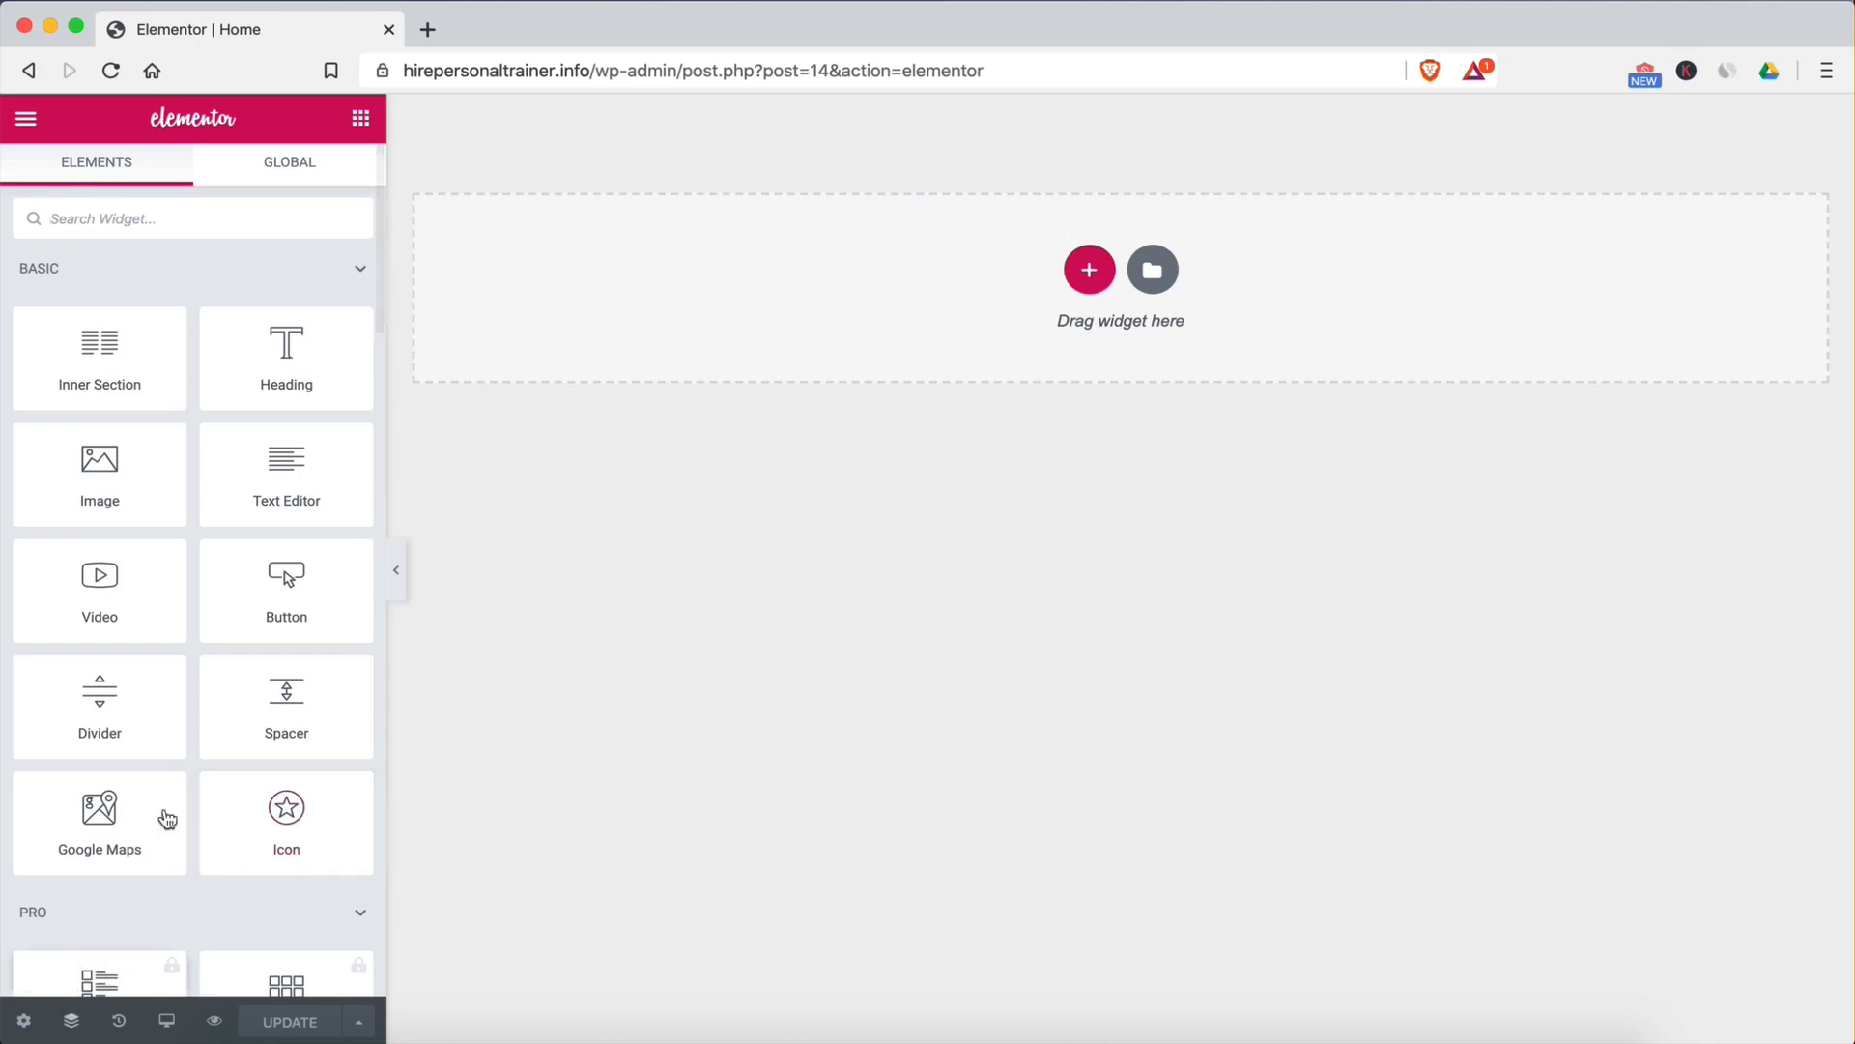
Step: Set the Home page's layout to Default in its page settings
click(27, 118)
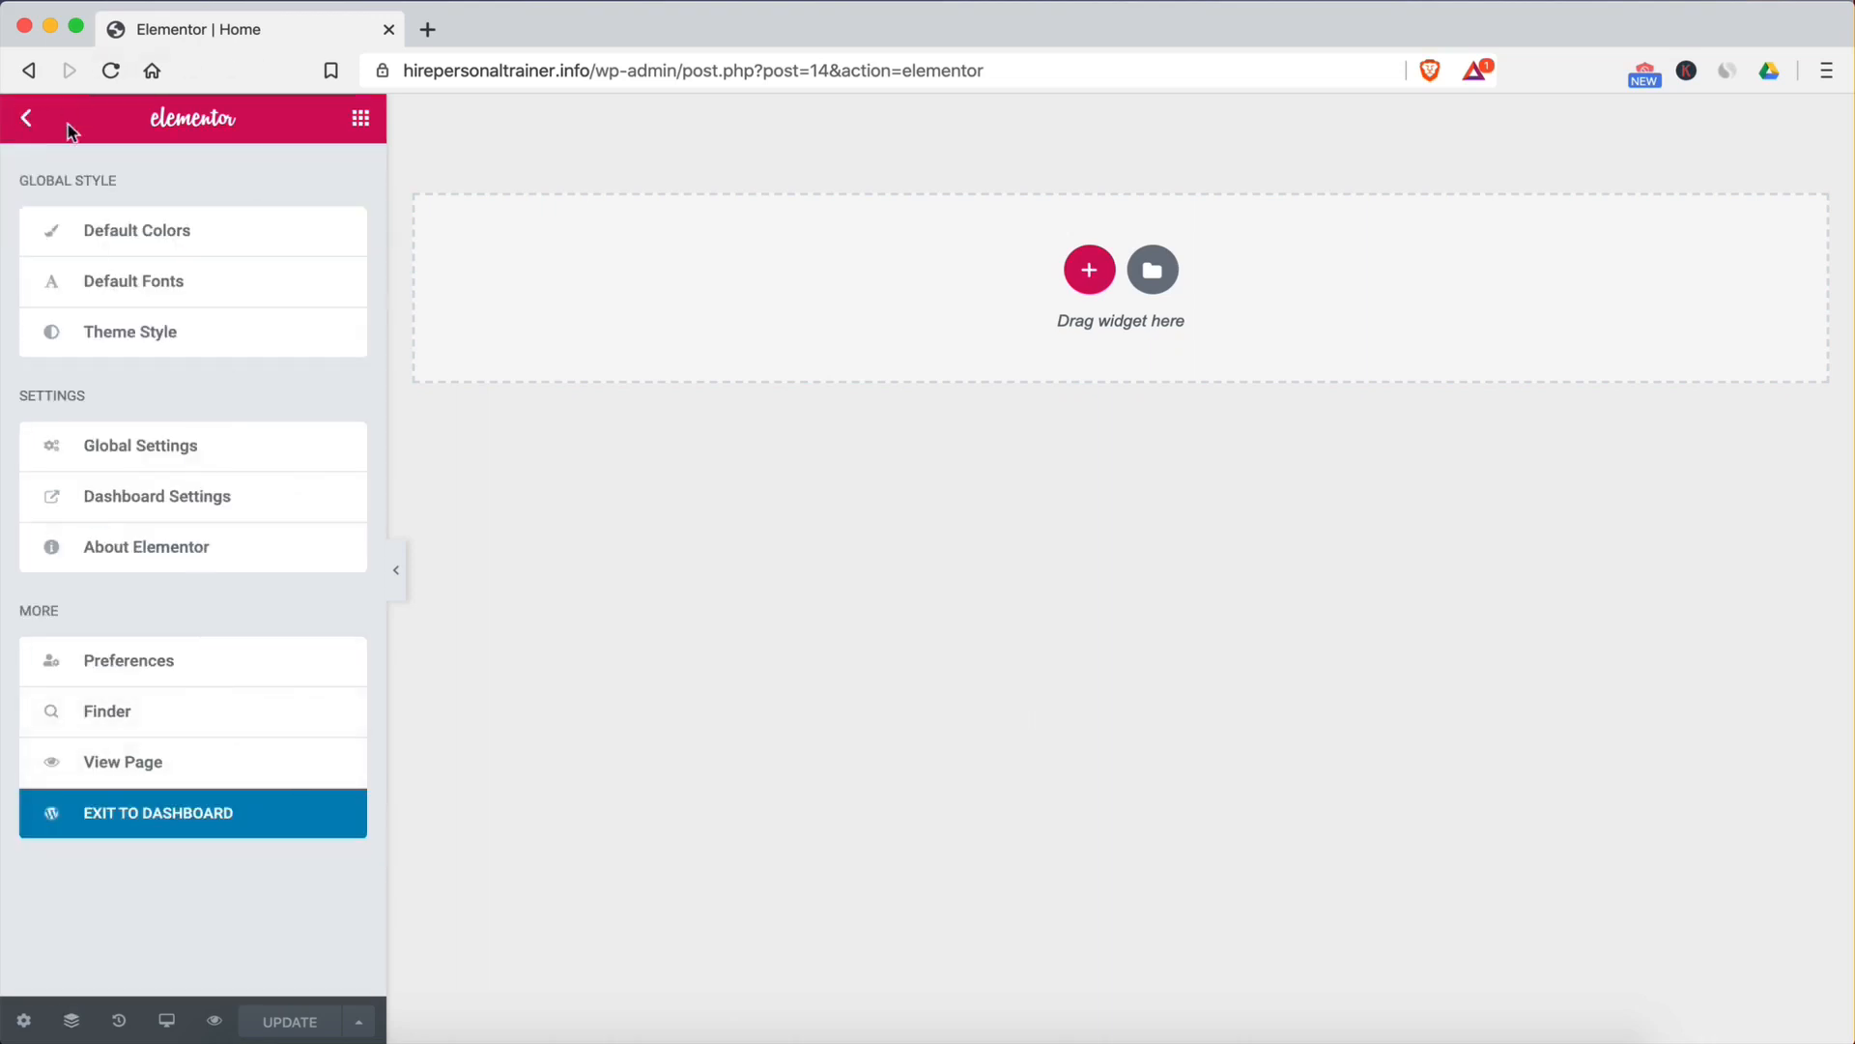
click(26, 118)
click(29, 1025)
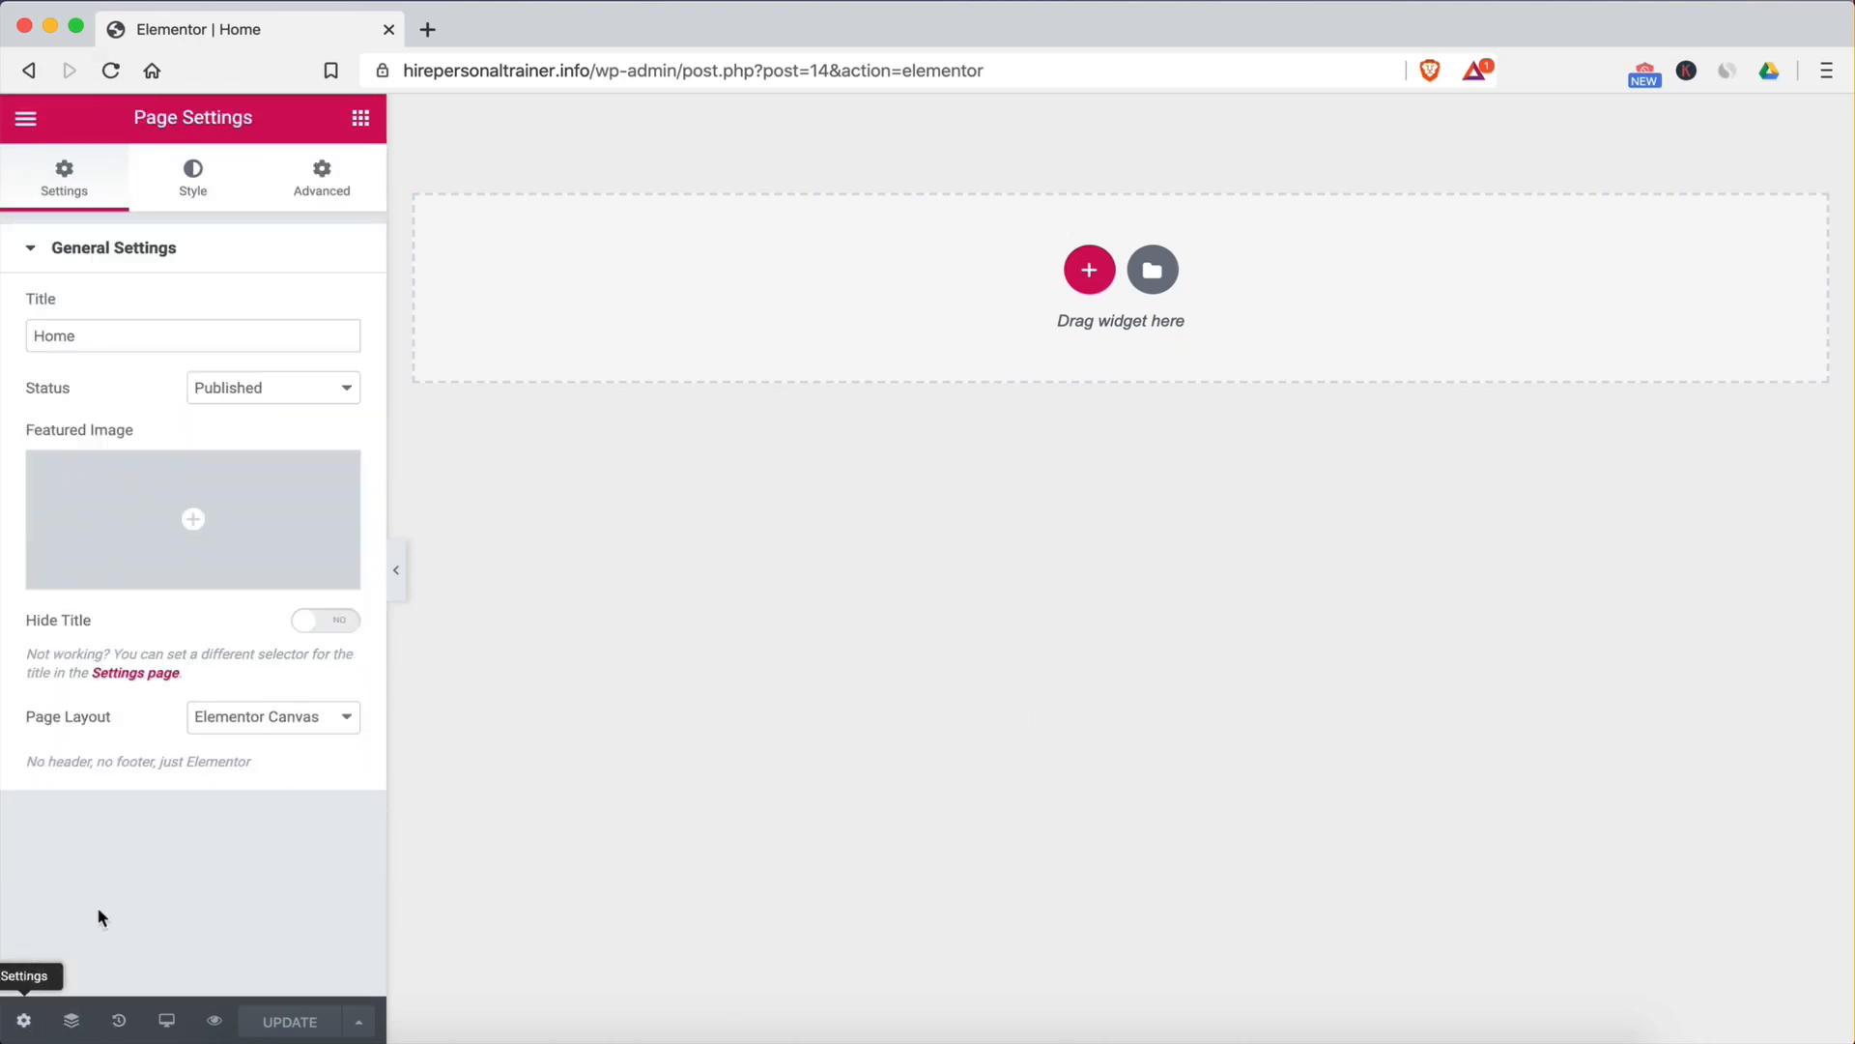
click(264, 716)
click(267, 696)
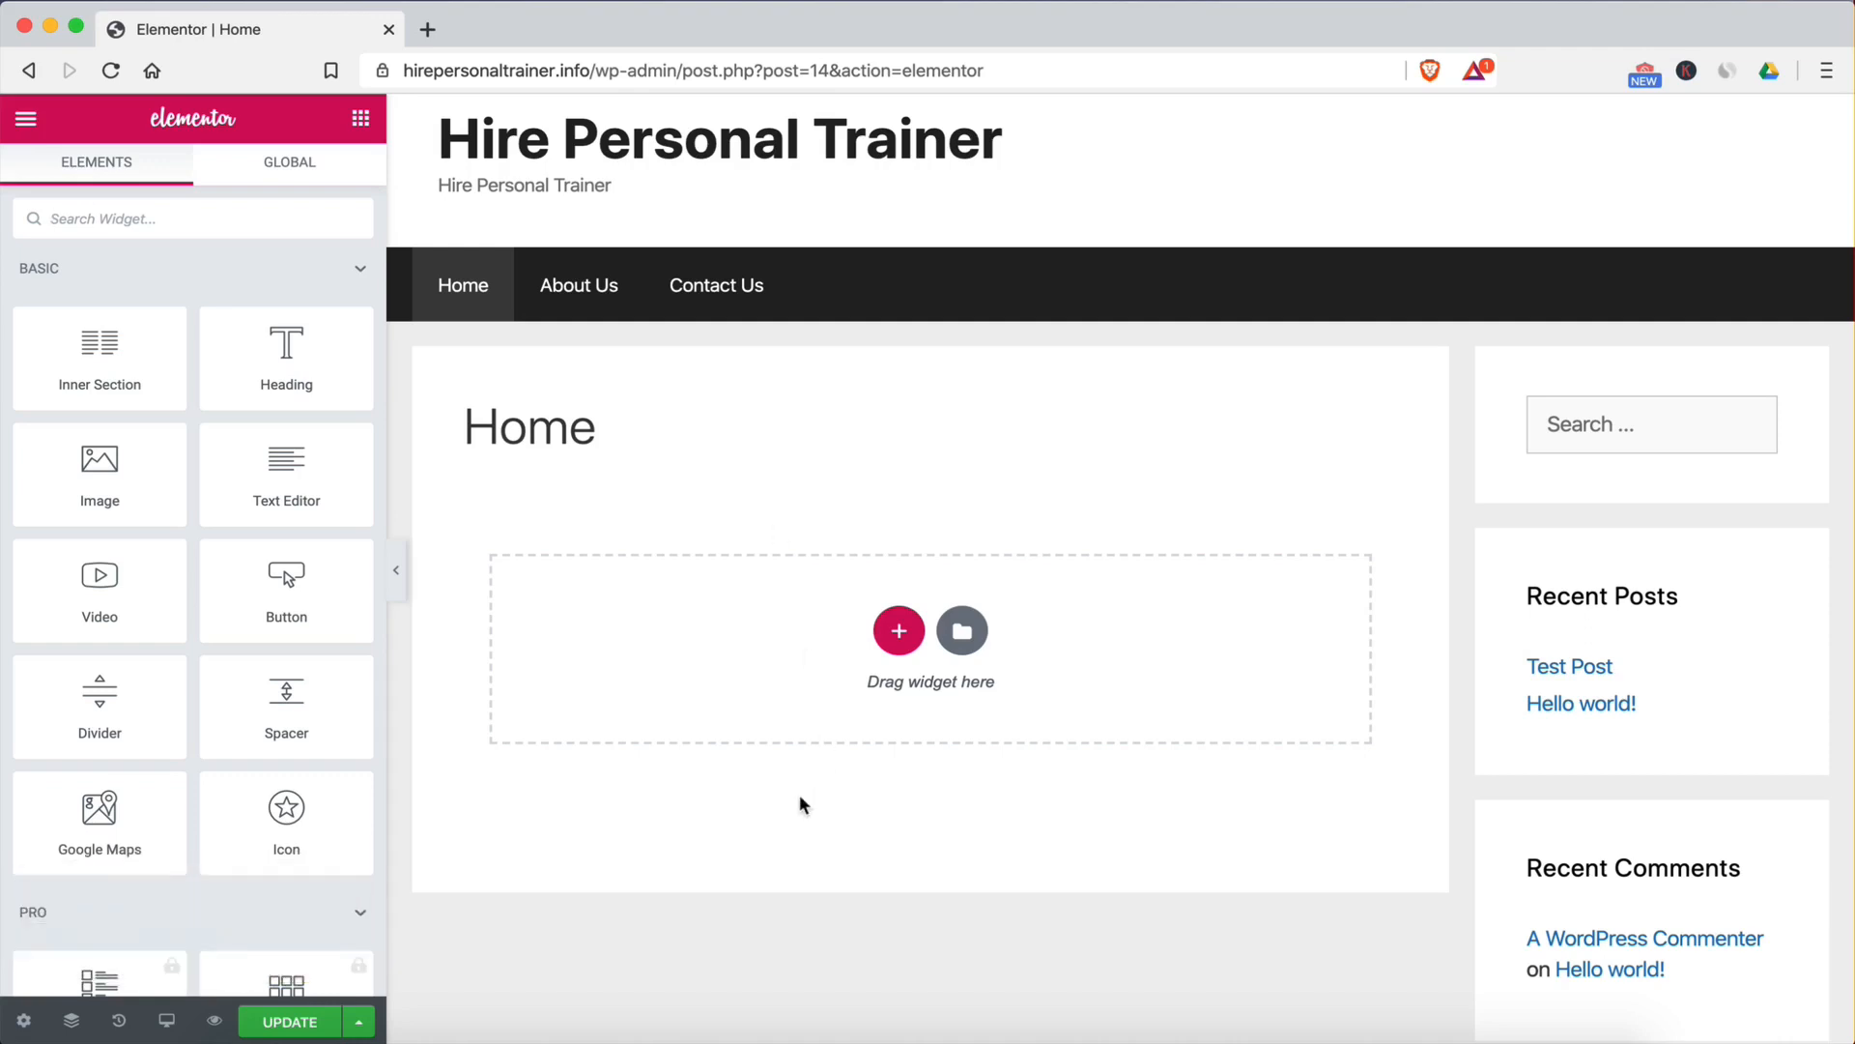
click(899, 630)
click(1334, 590)
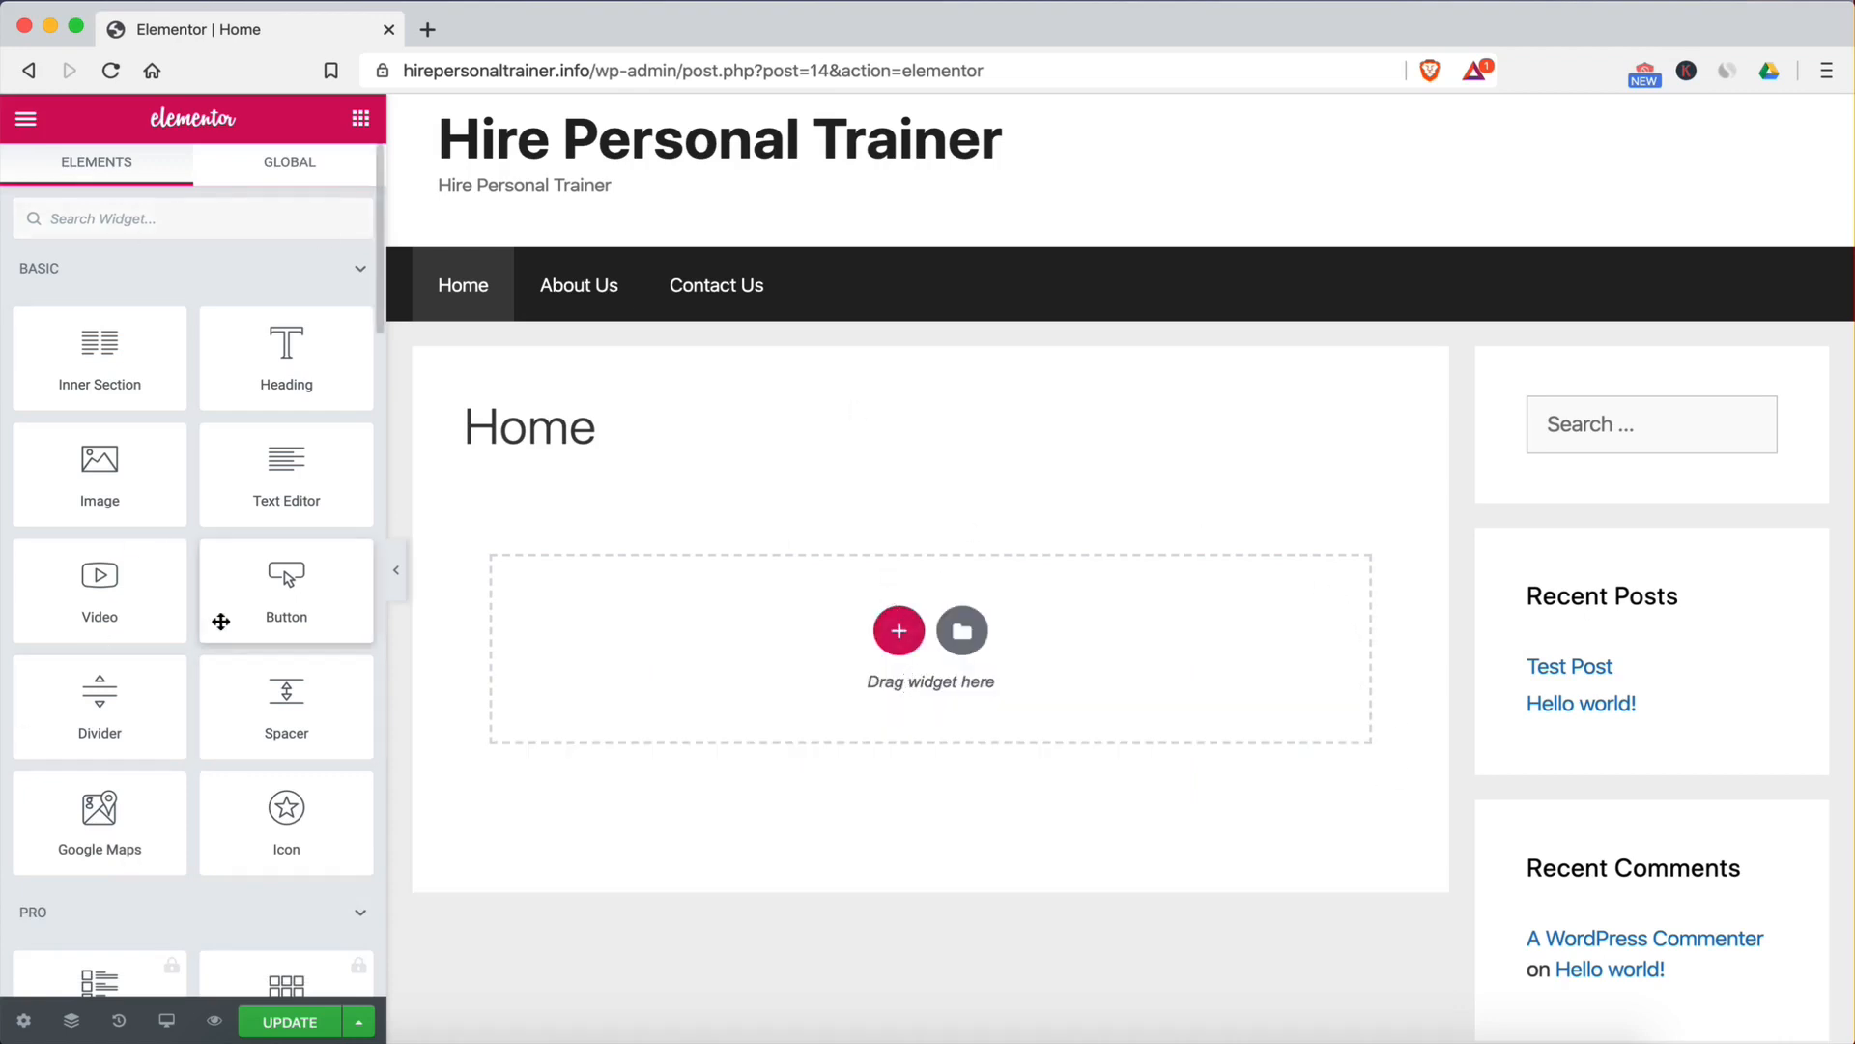
drag(220, 617, 869, 786)
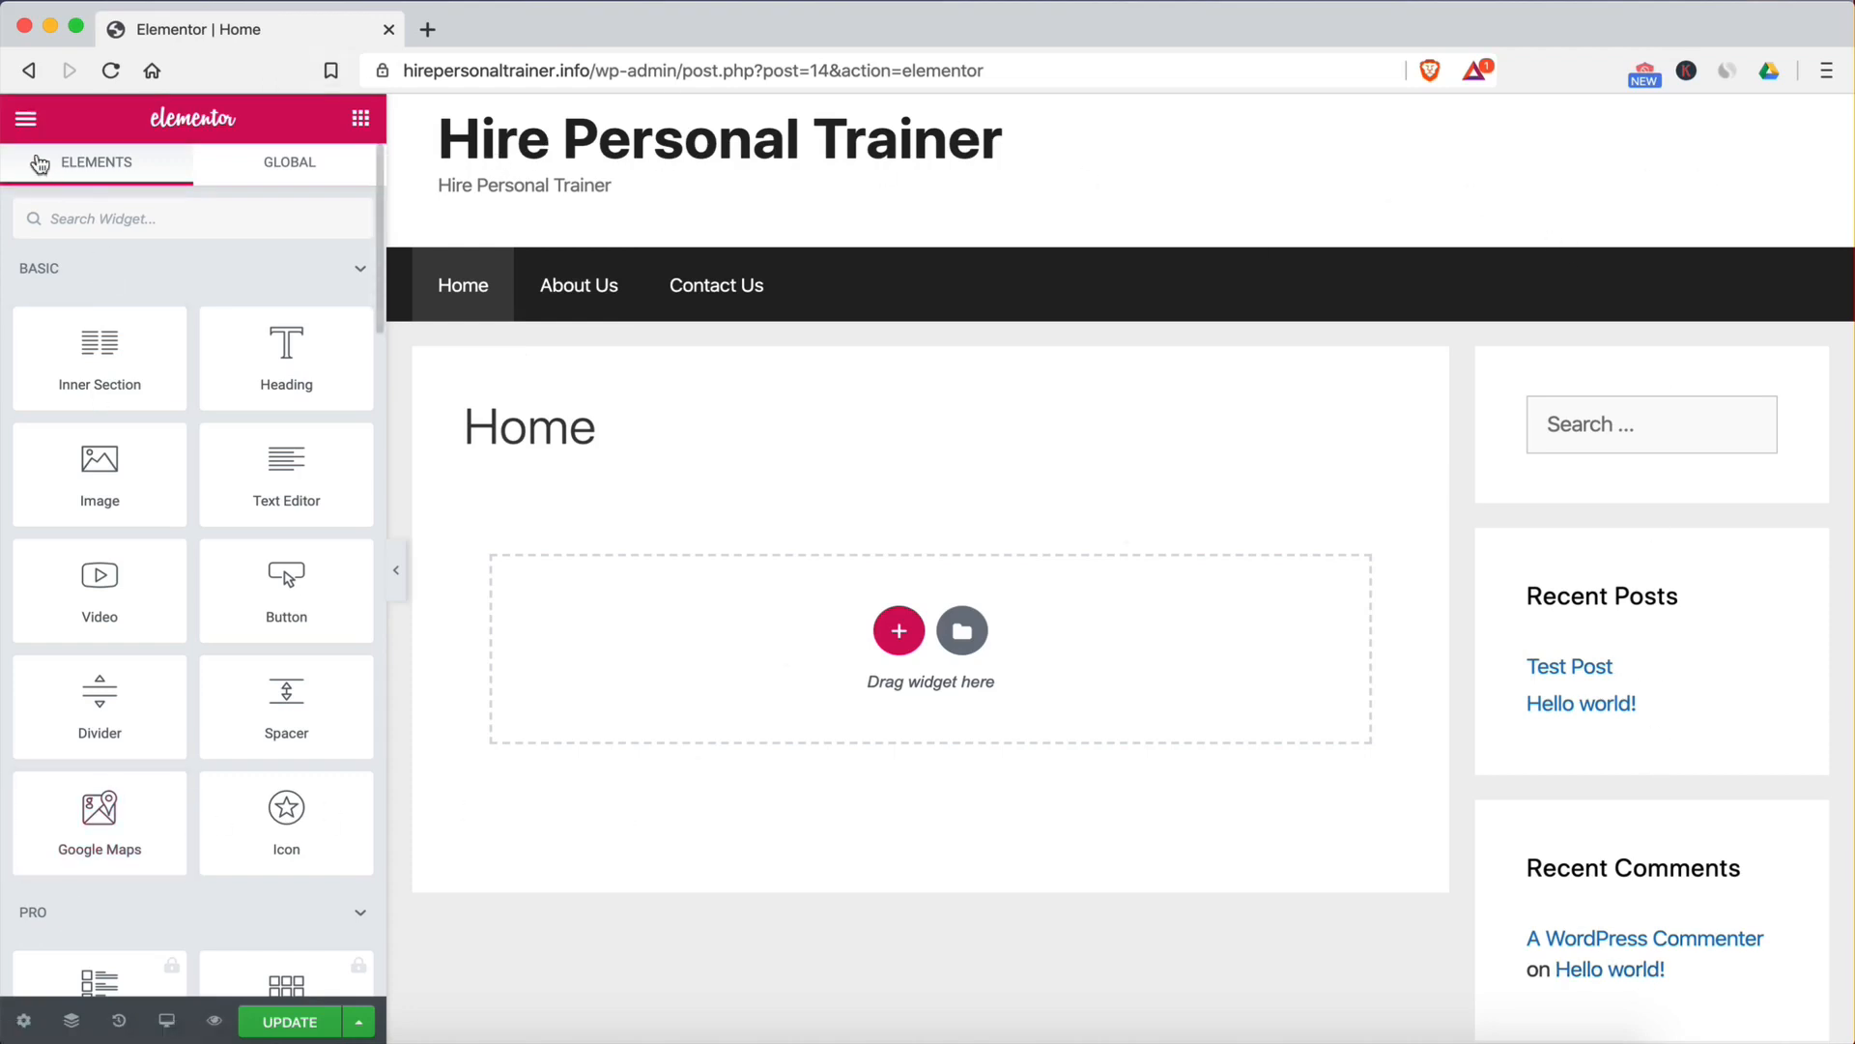
click(26, 118)
click(26, 118)
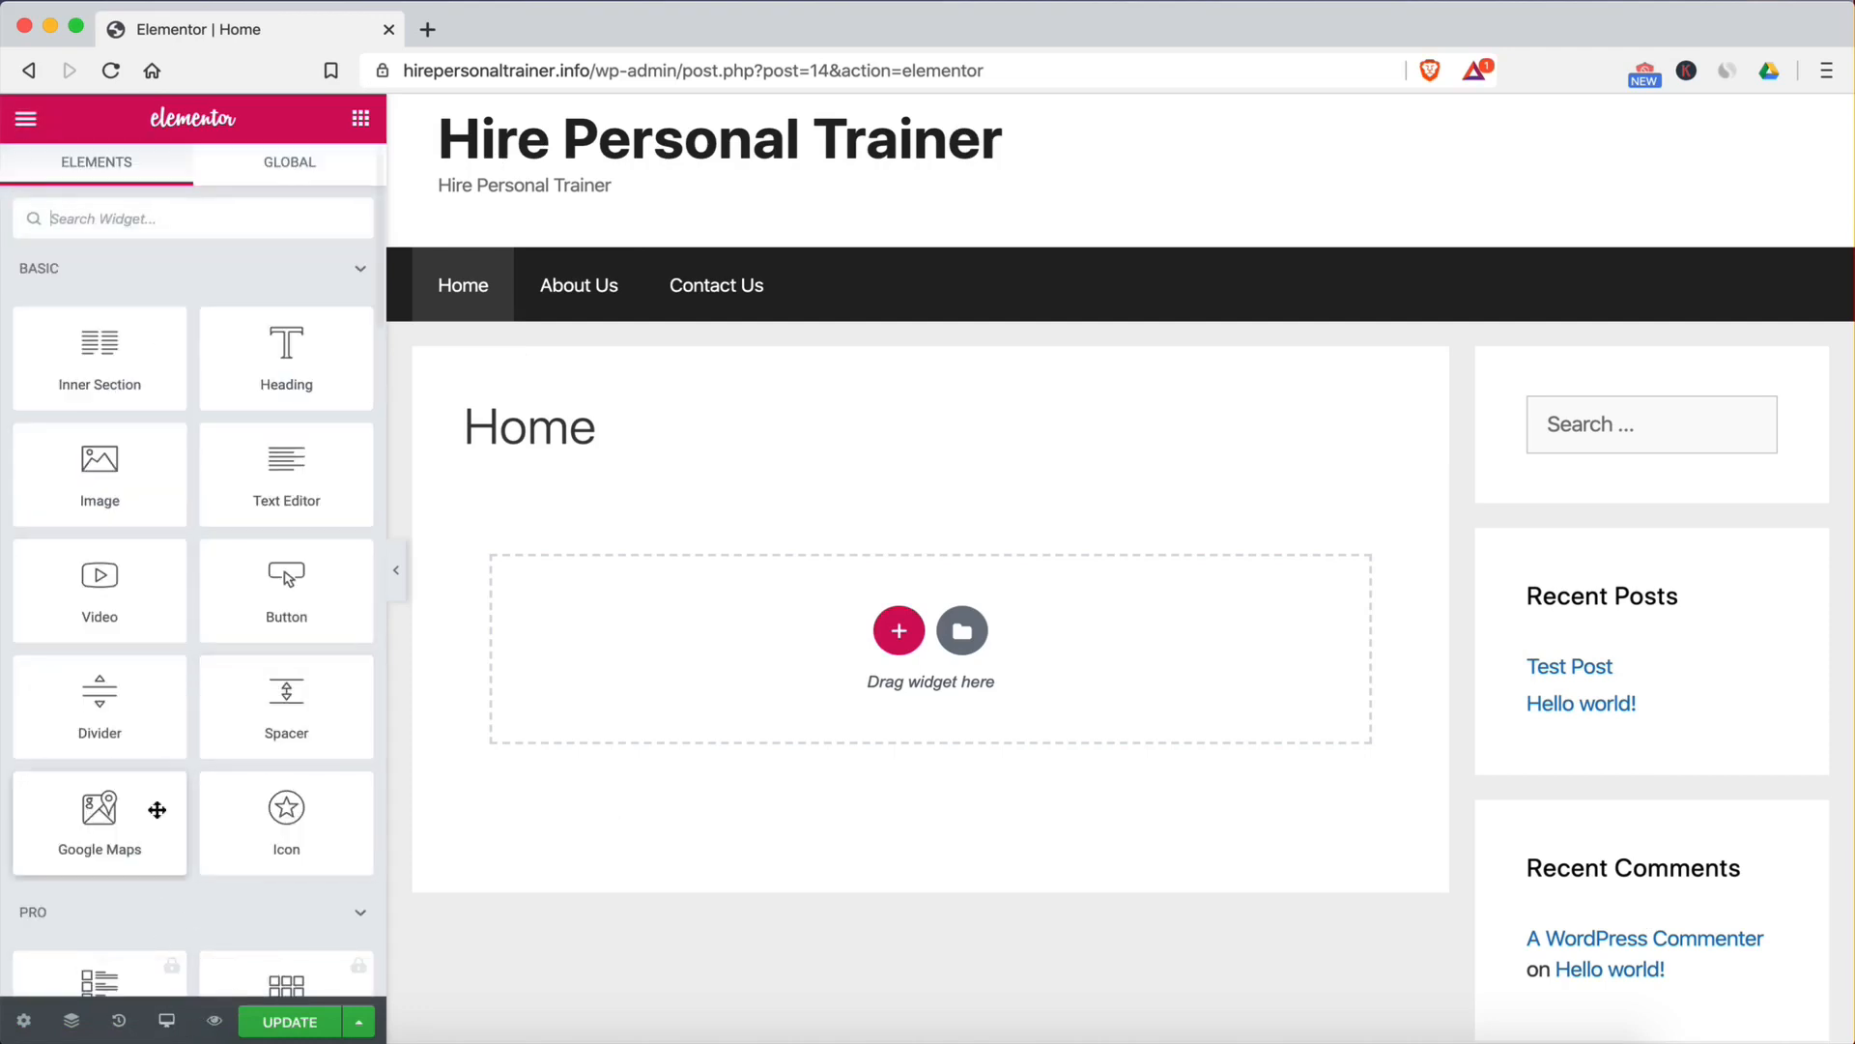
Step: Set the Home page's layout to Elementor Canvas in its page settings
click(24, 1025)
click(276, 723)
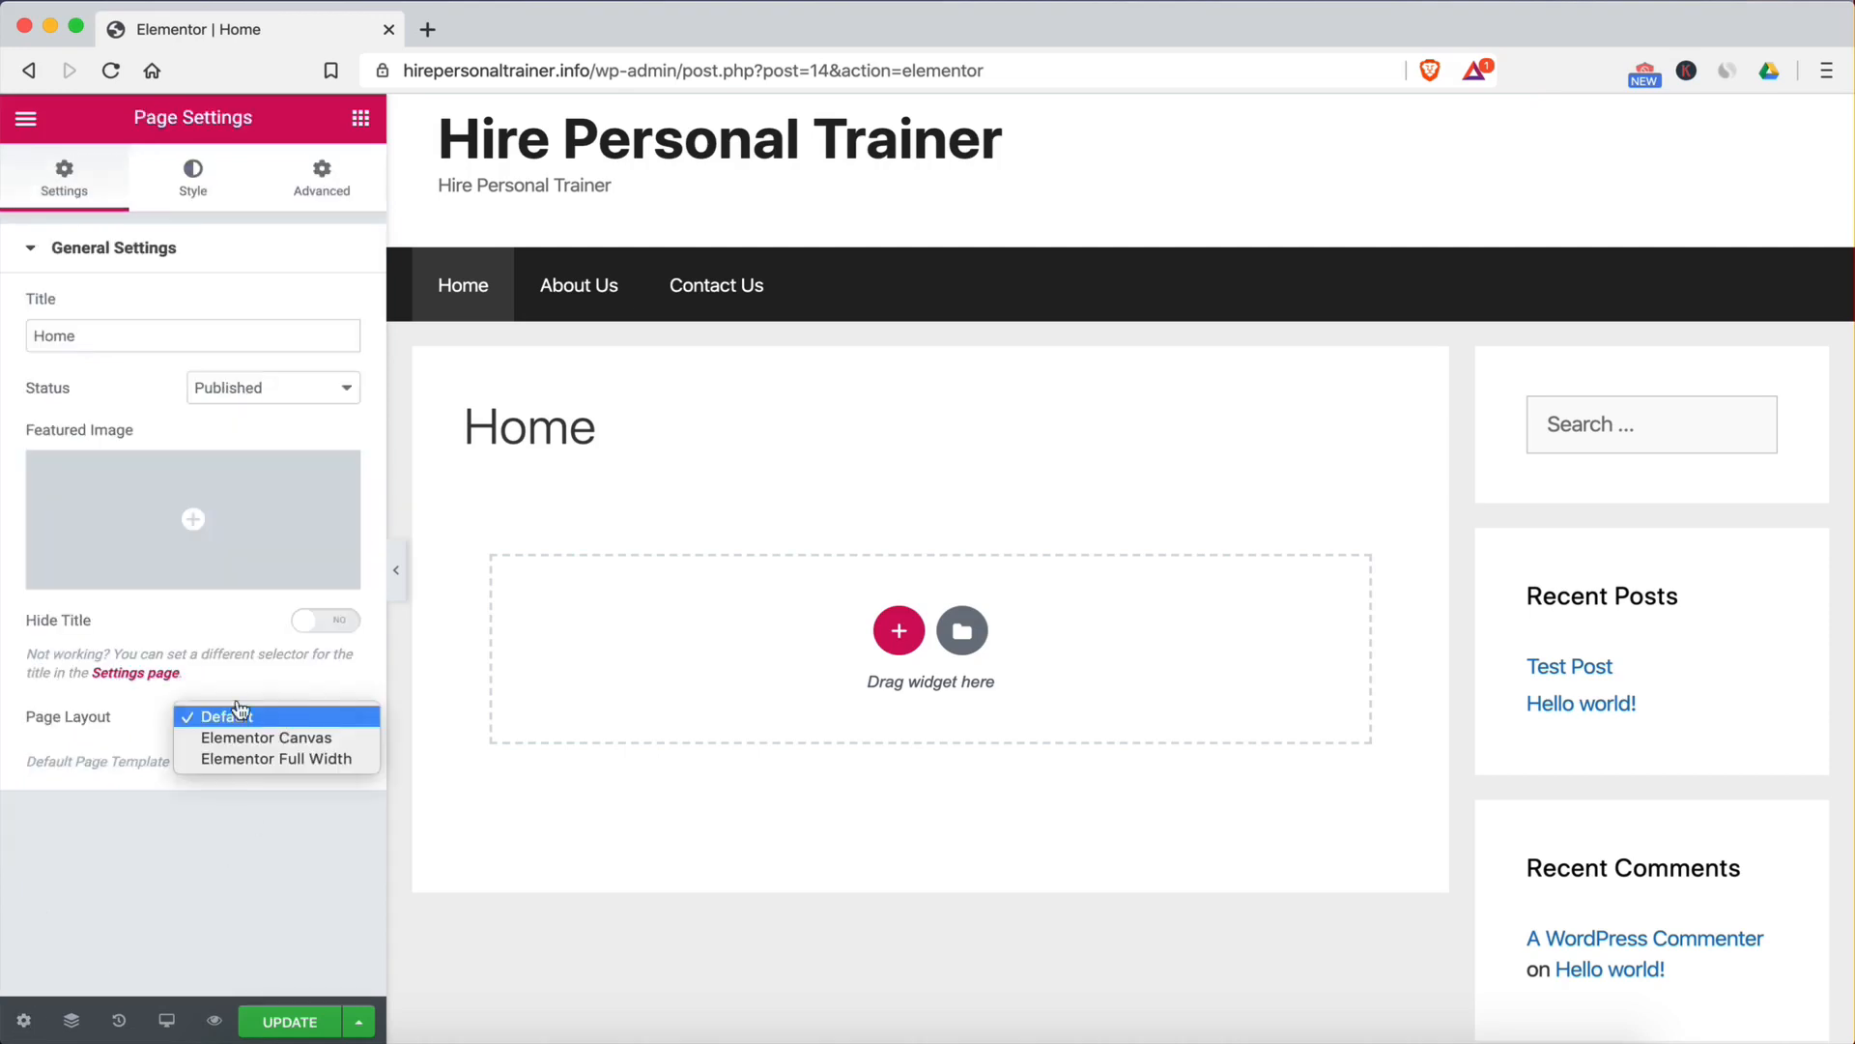
click(244, 739)
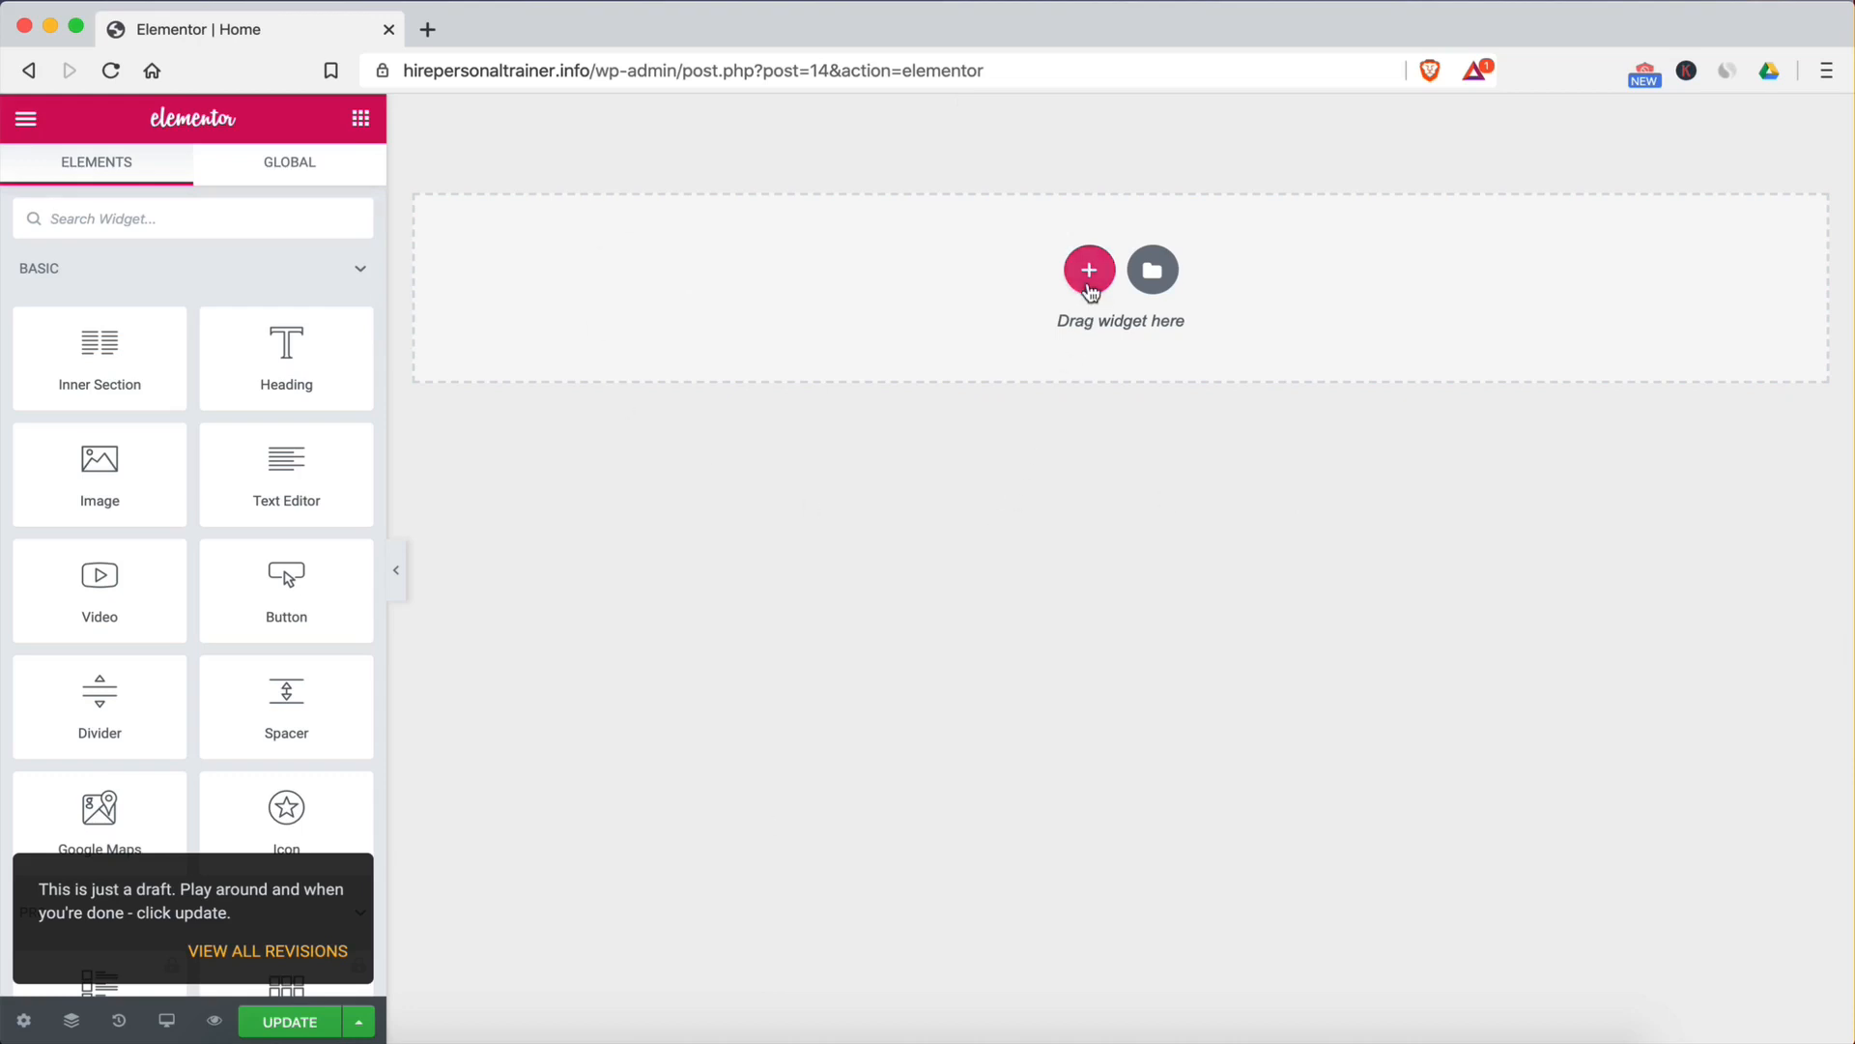
Step: Add a single-column section to the empty page and delete it again
click(1091, 277)
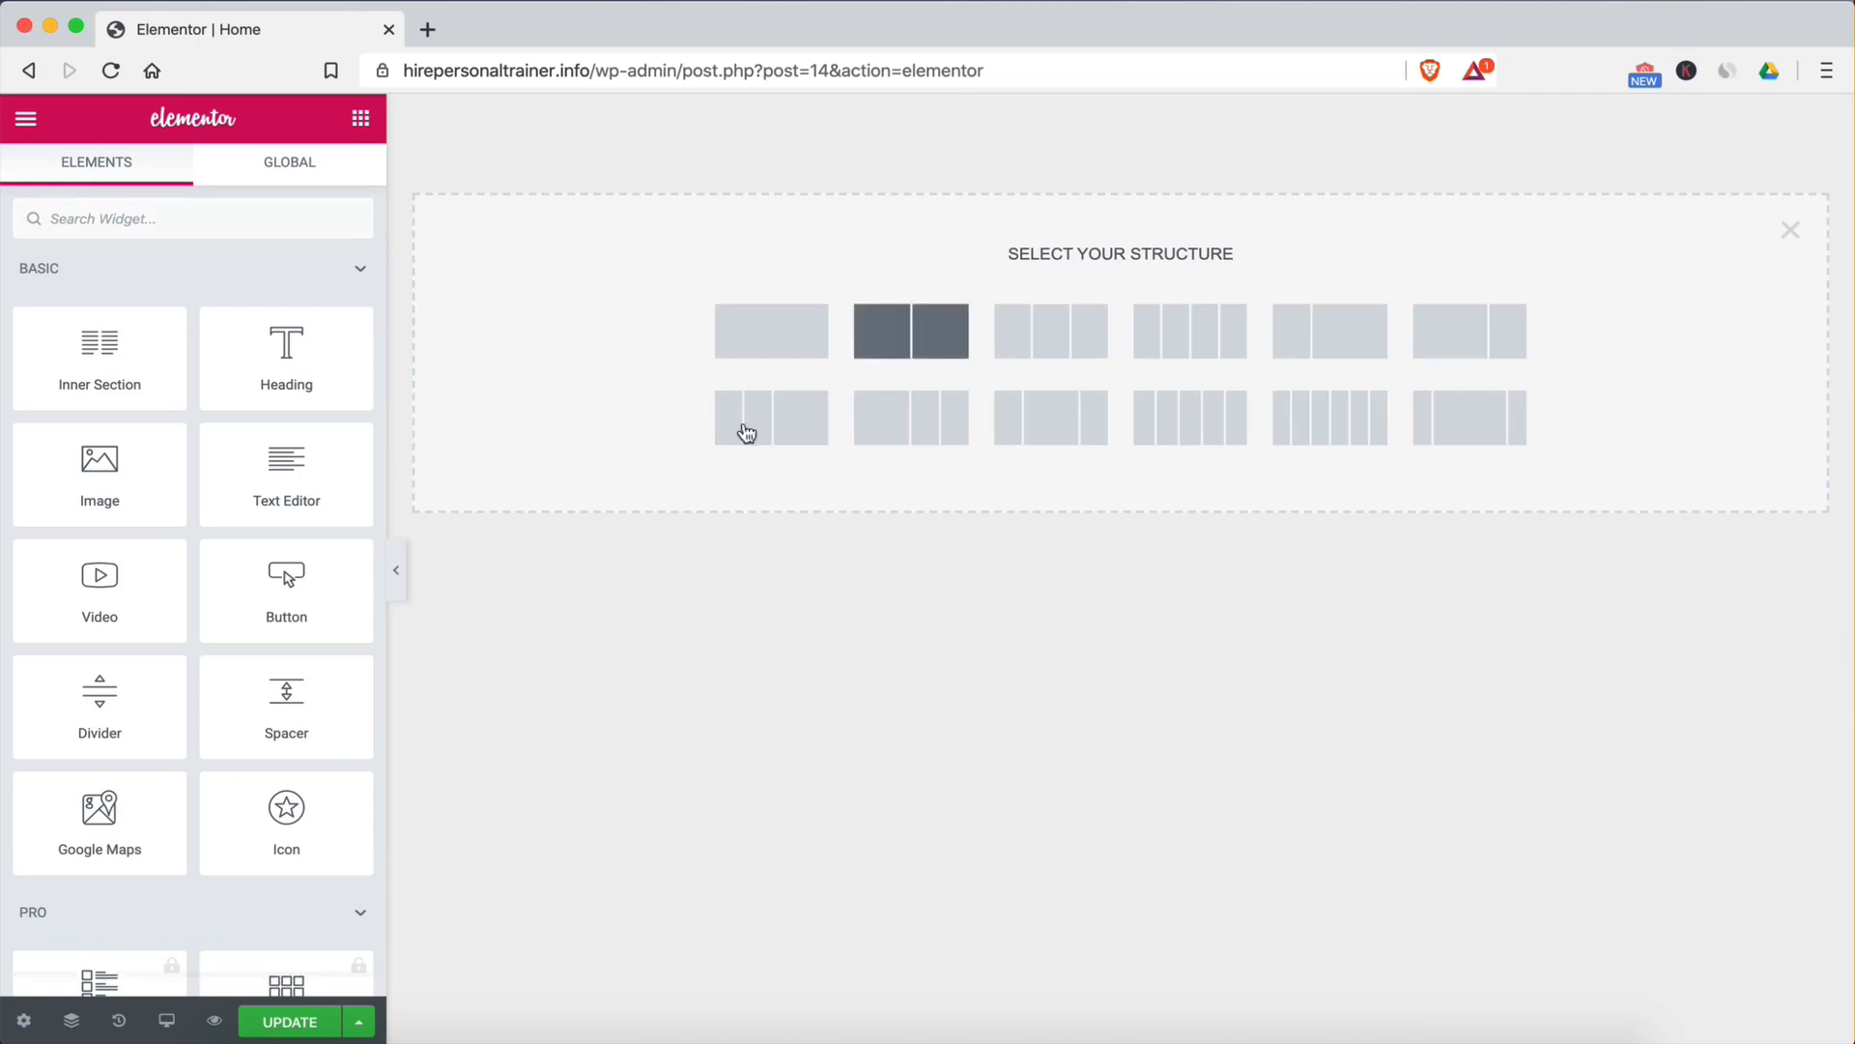
click(725, 335)
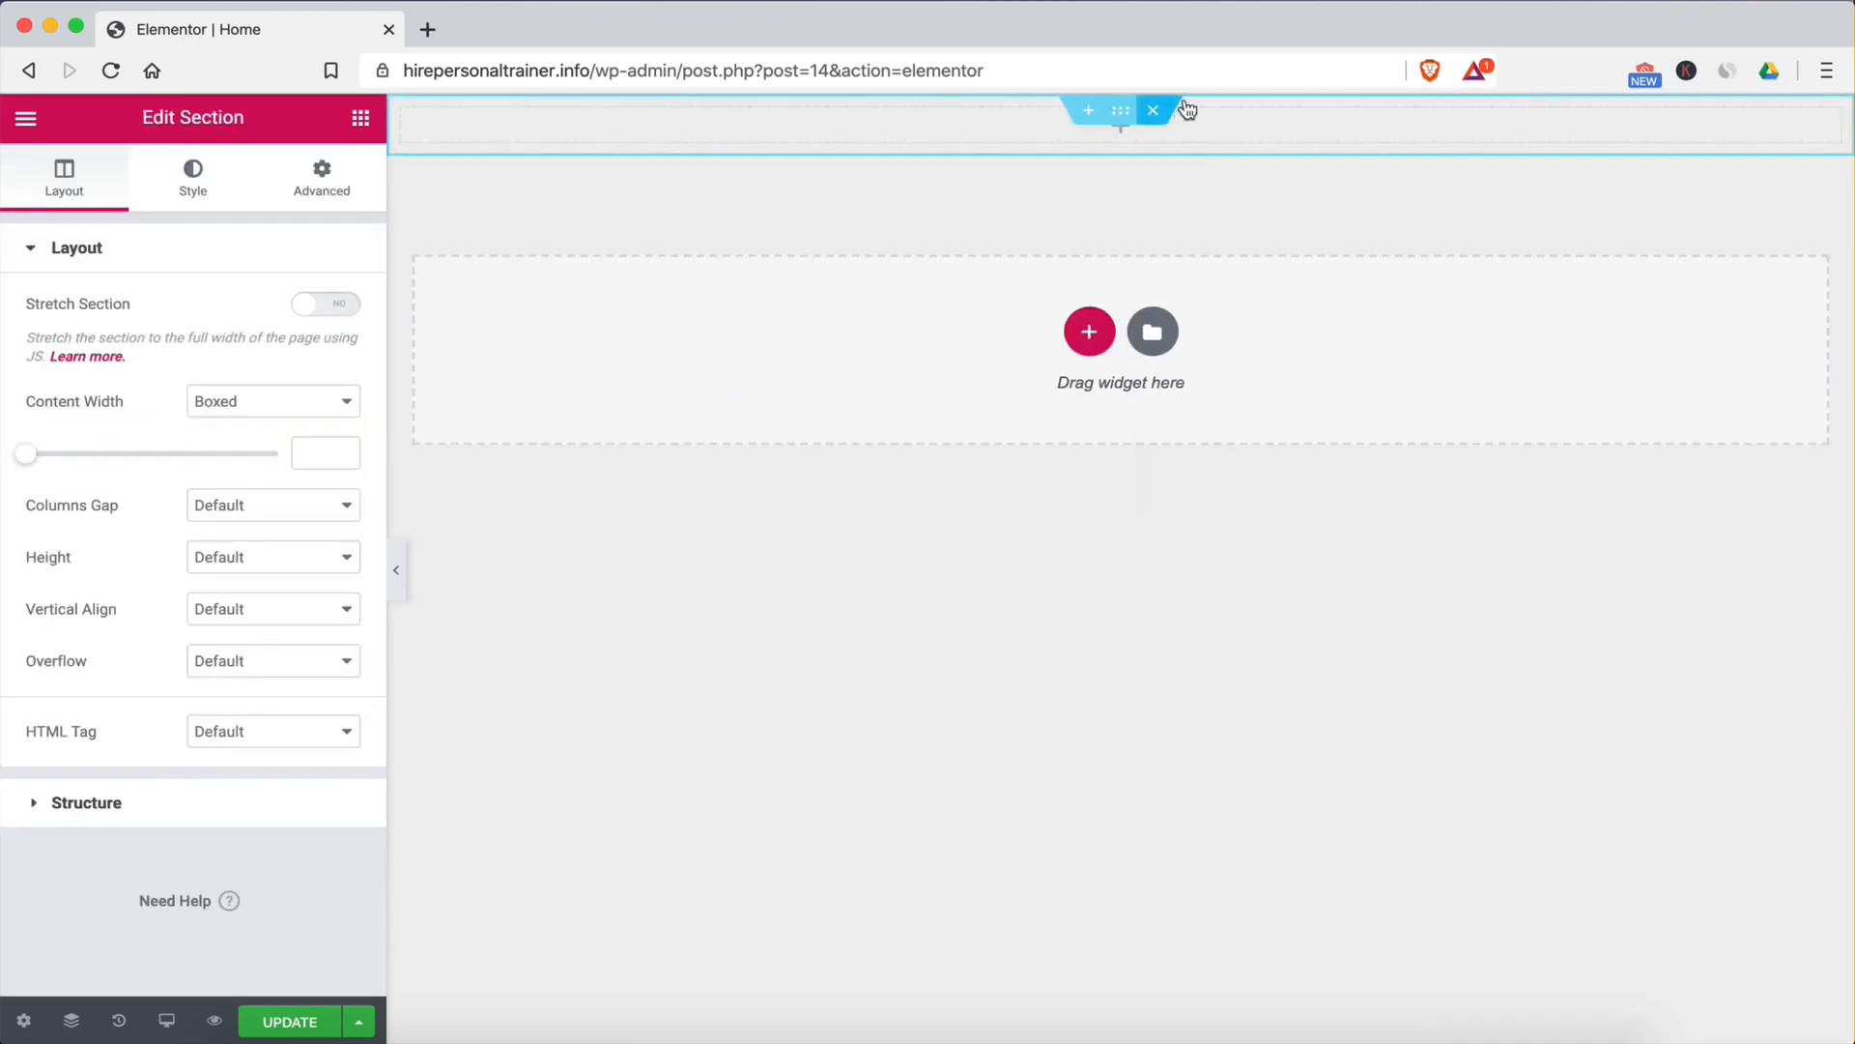
click(1153, 110)
Step: Add a single-column section with an equal two-column section below it
click(1099, 278)
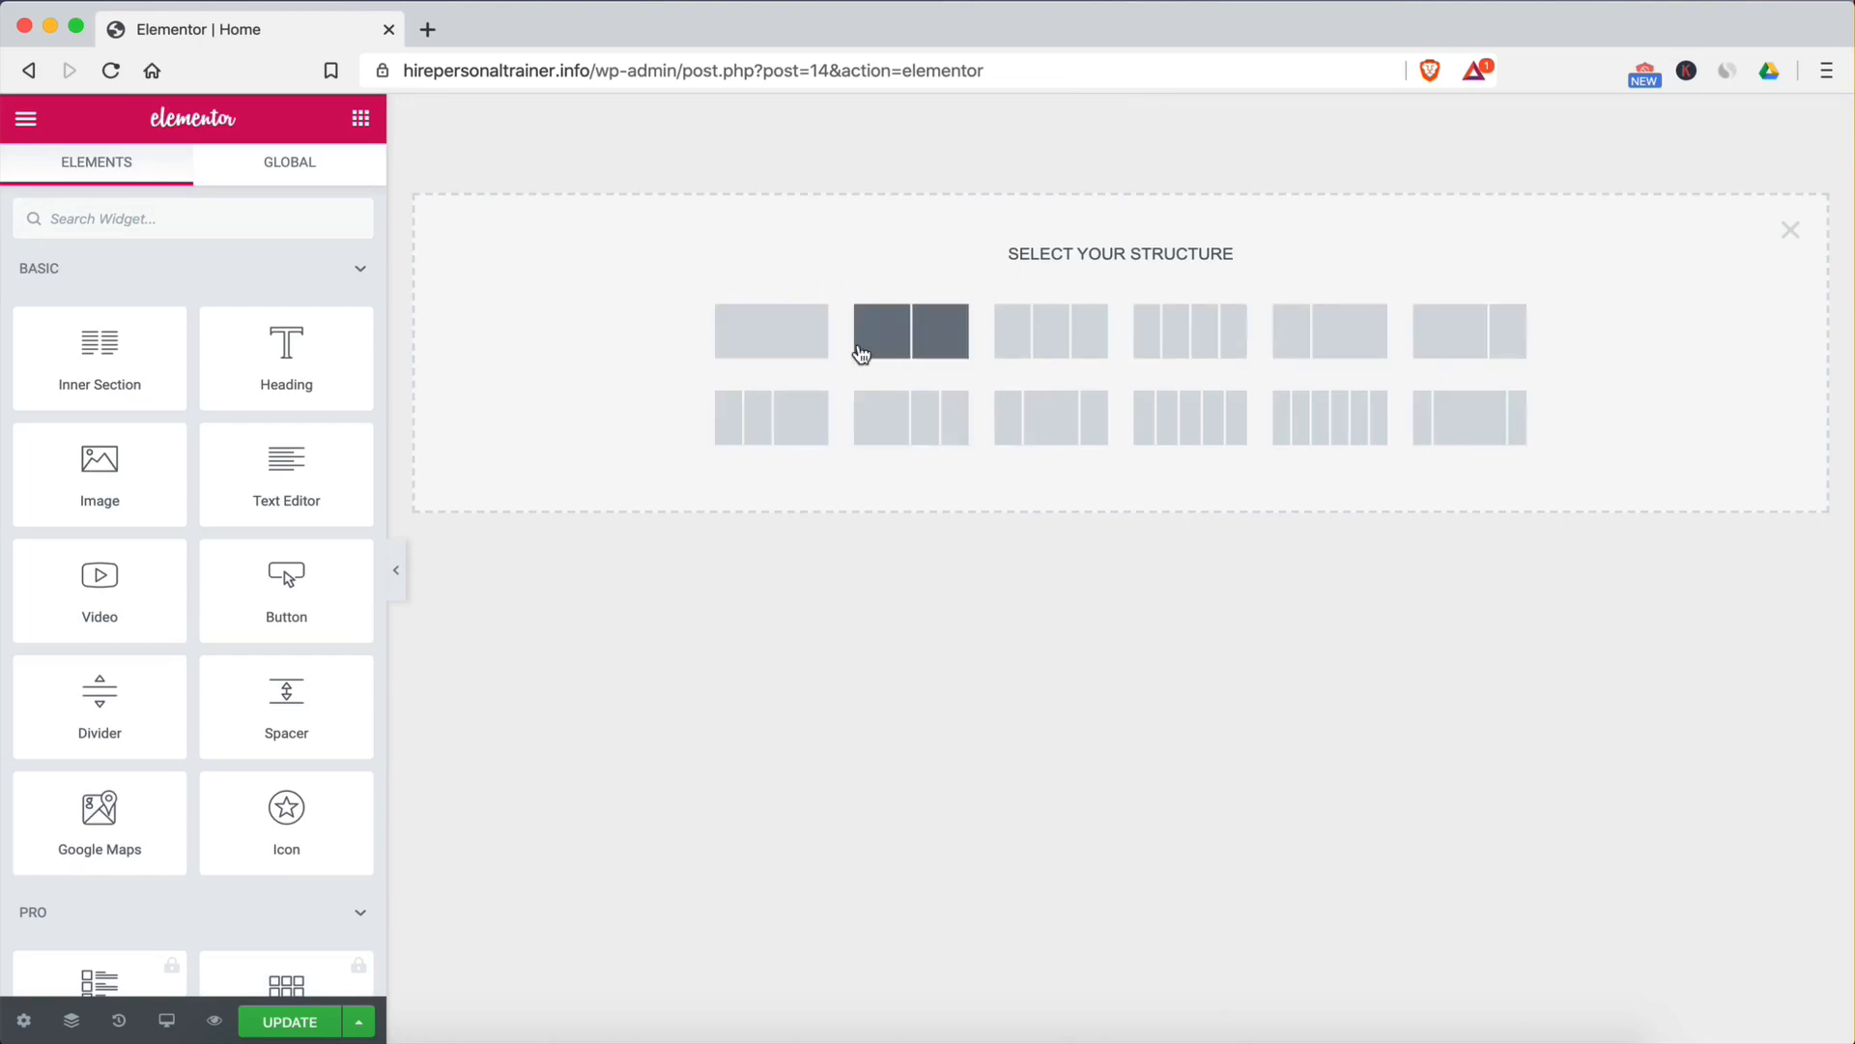
click(716, 355)
click(1092, 336)
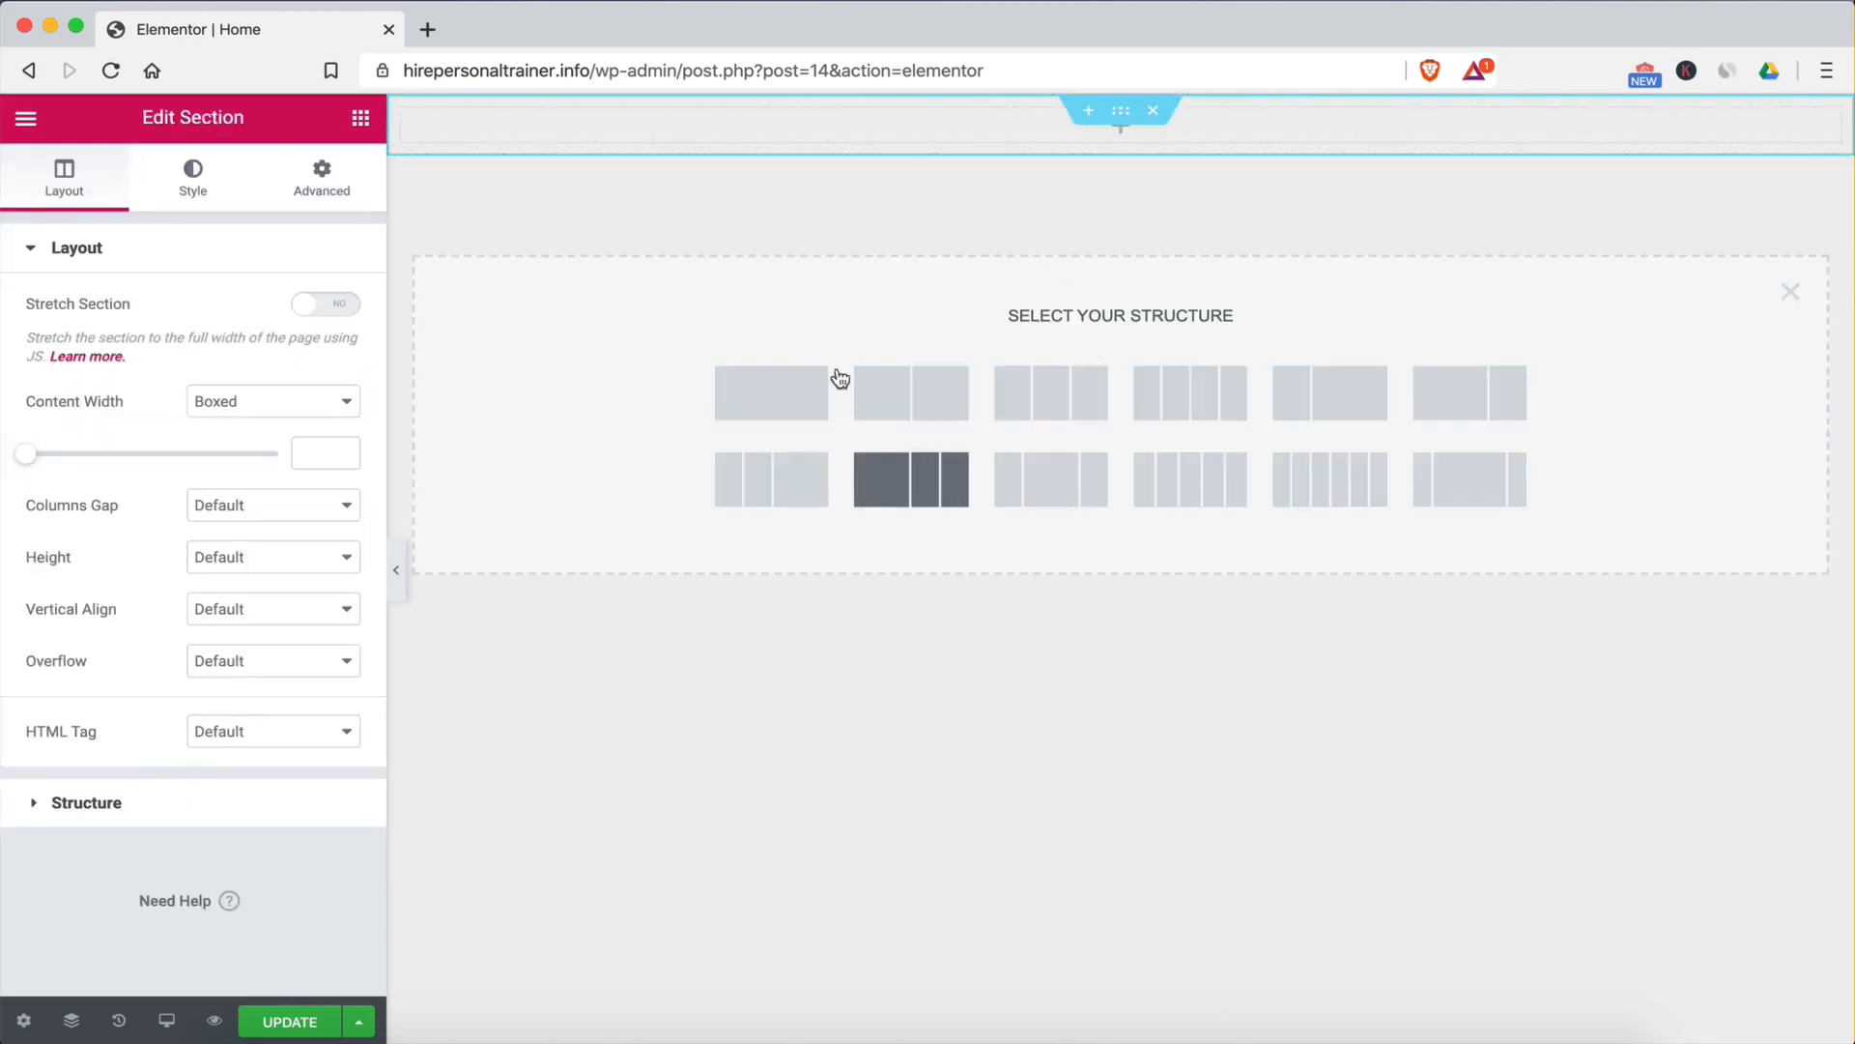
click(934, 384)
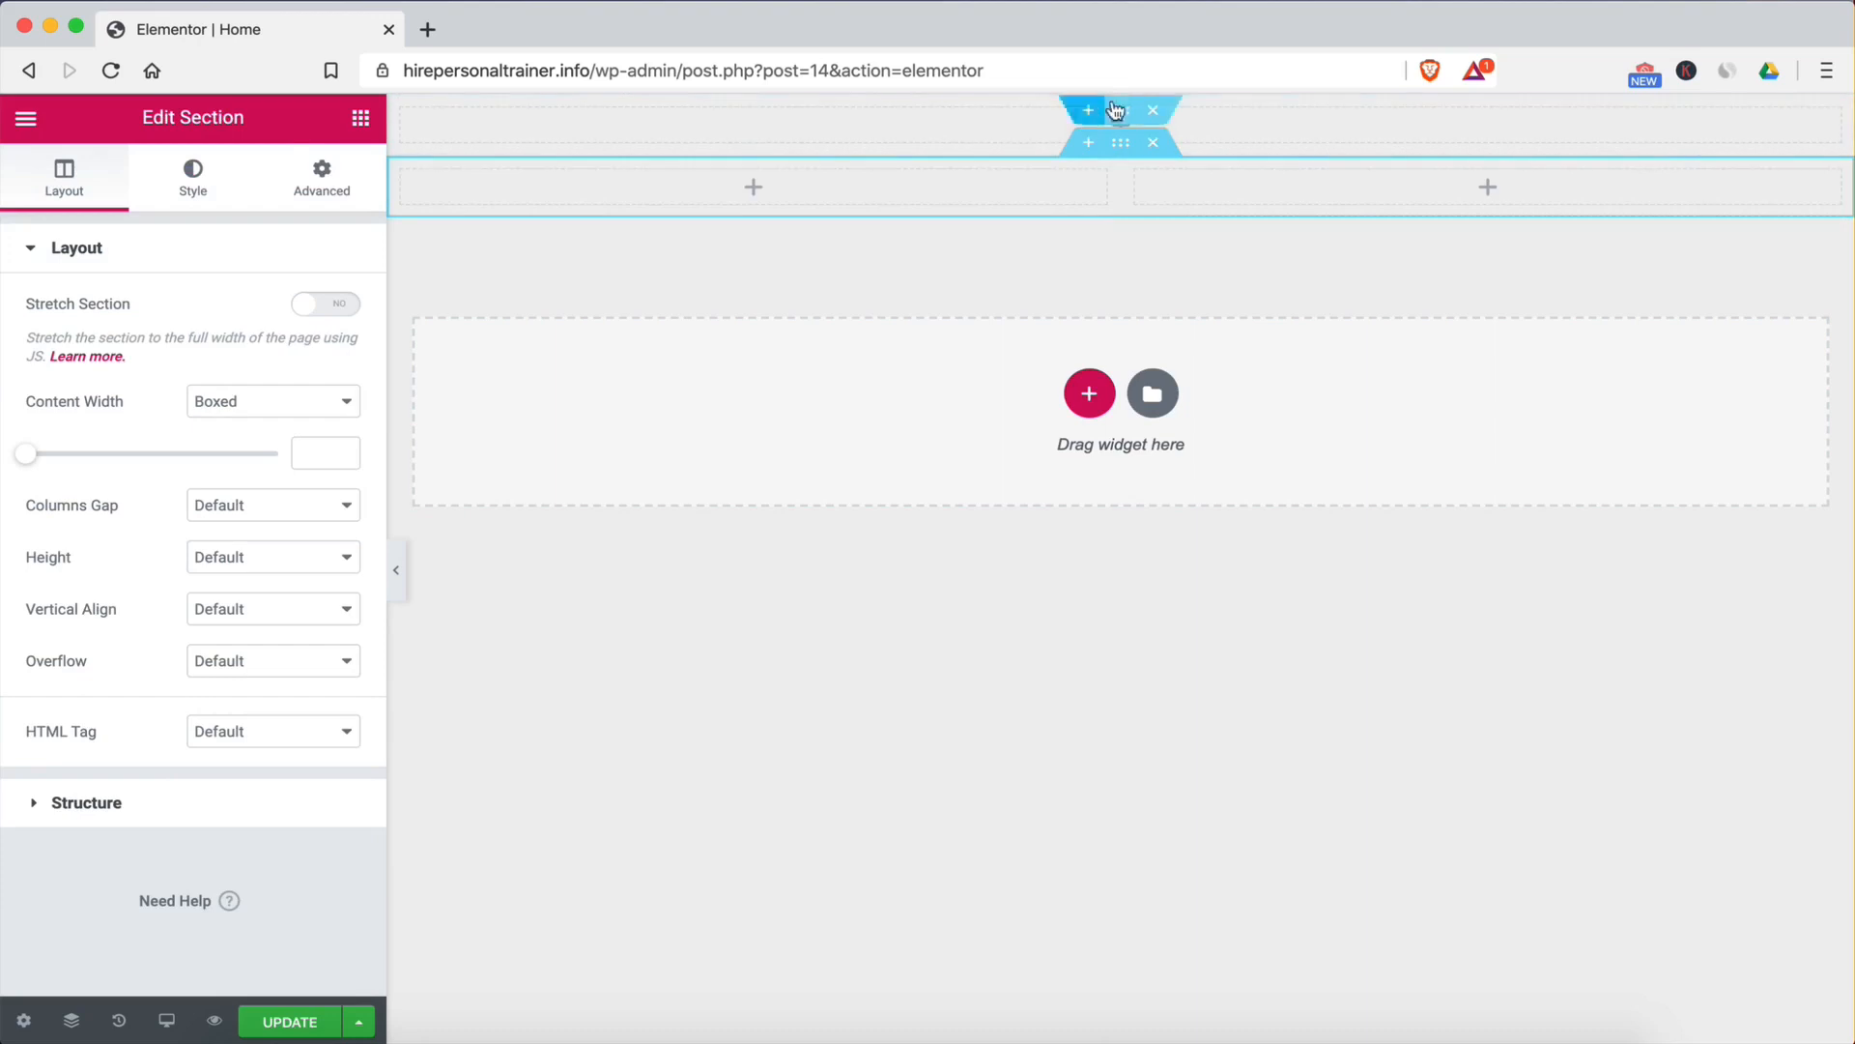
Step: Add another single-column section beneath the two-column one and delete all three sections
click(1090, 394)
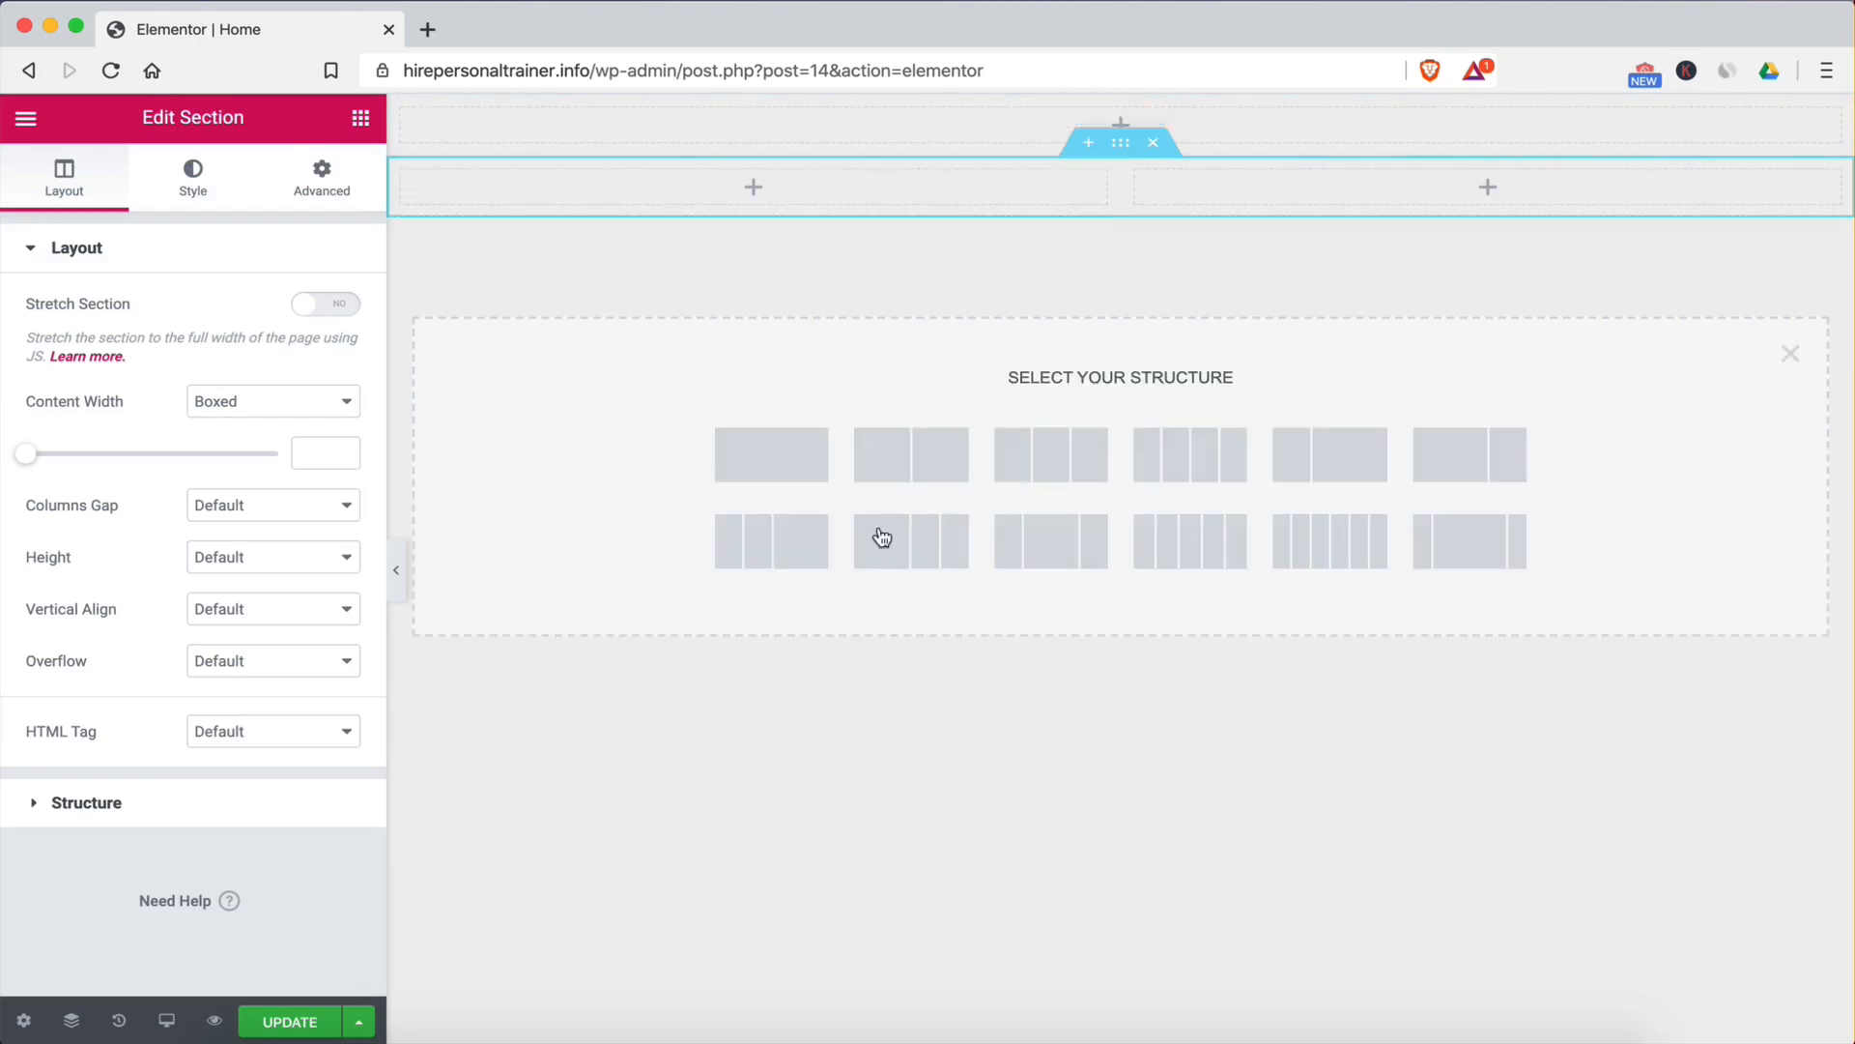
click(784, 474)
click(1158, 209)
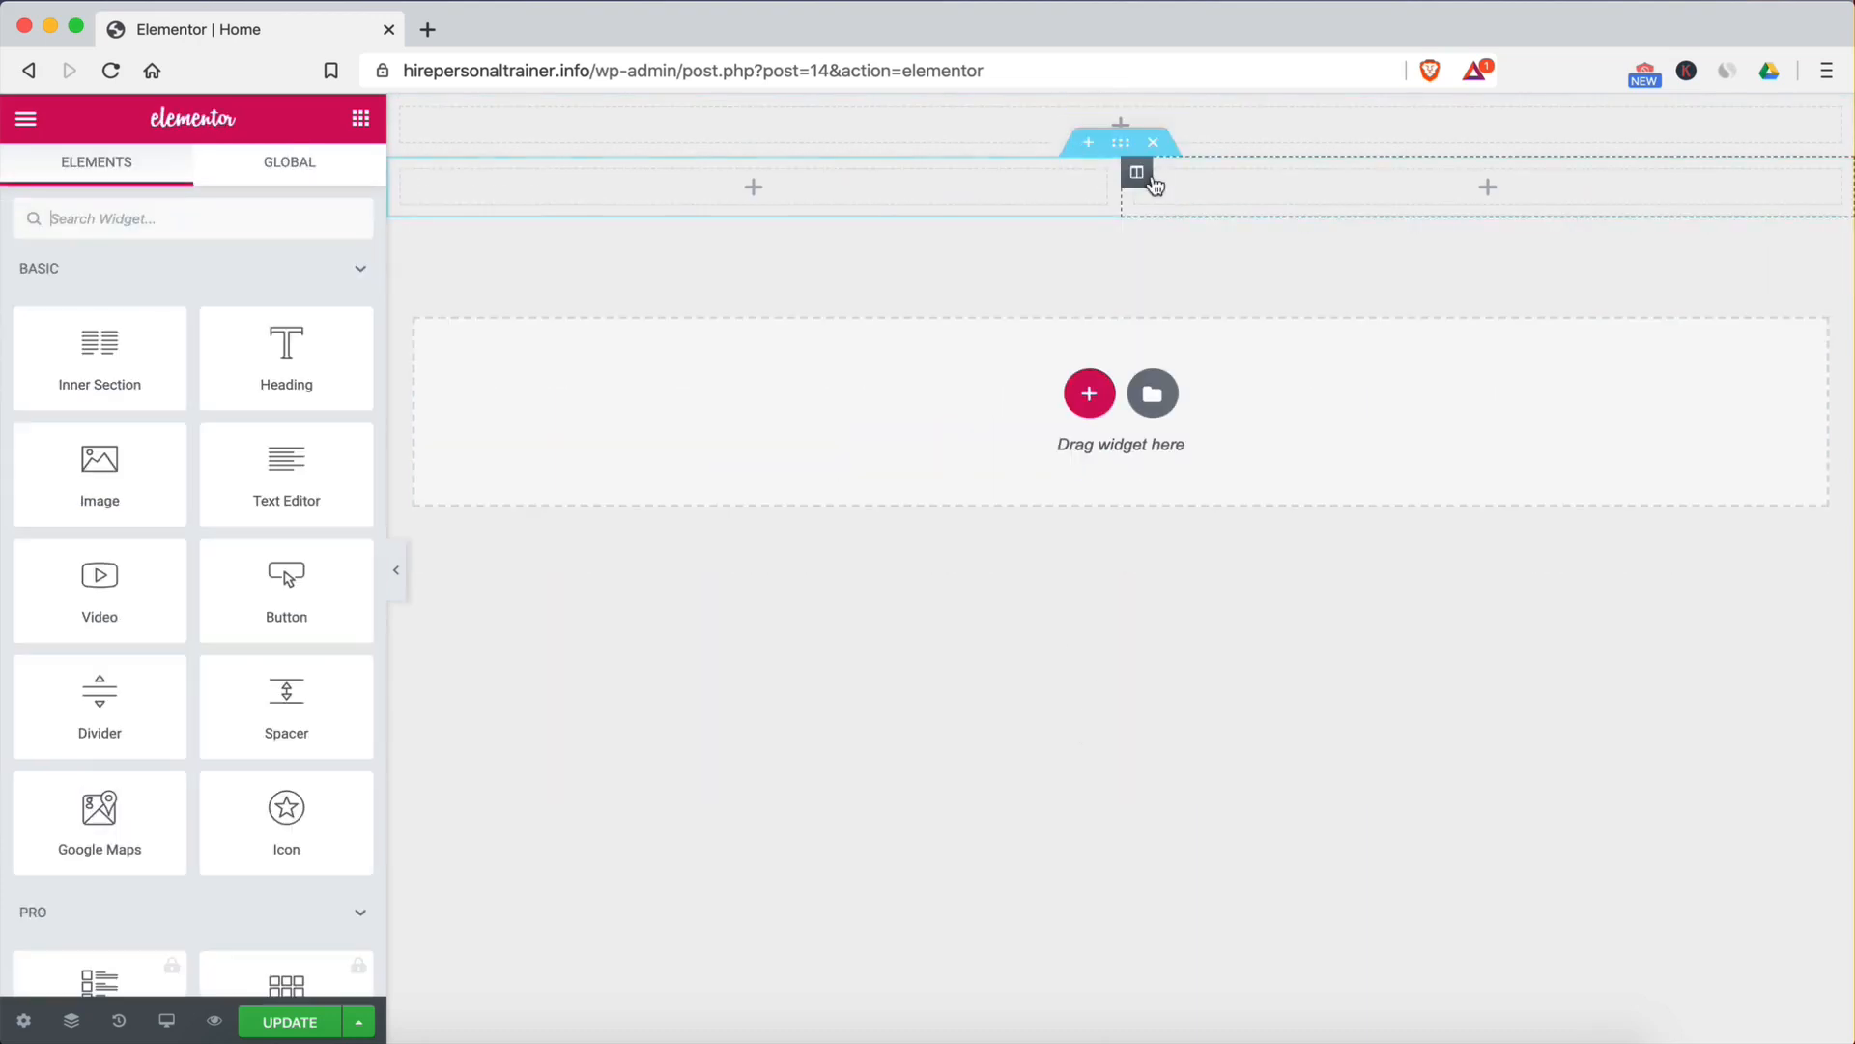
click(1156, 145)
click(1157, 114)
Step: Add a single-column section and place an Image widget in it
click(1089, 270)
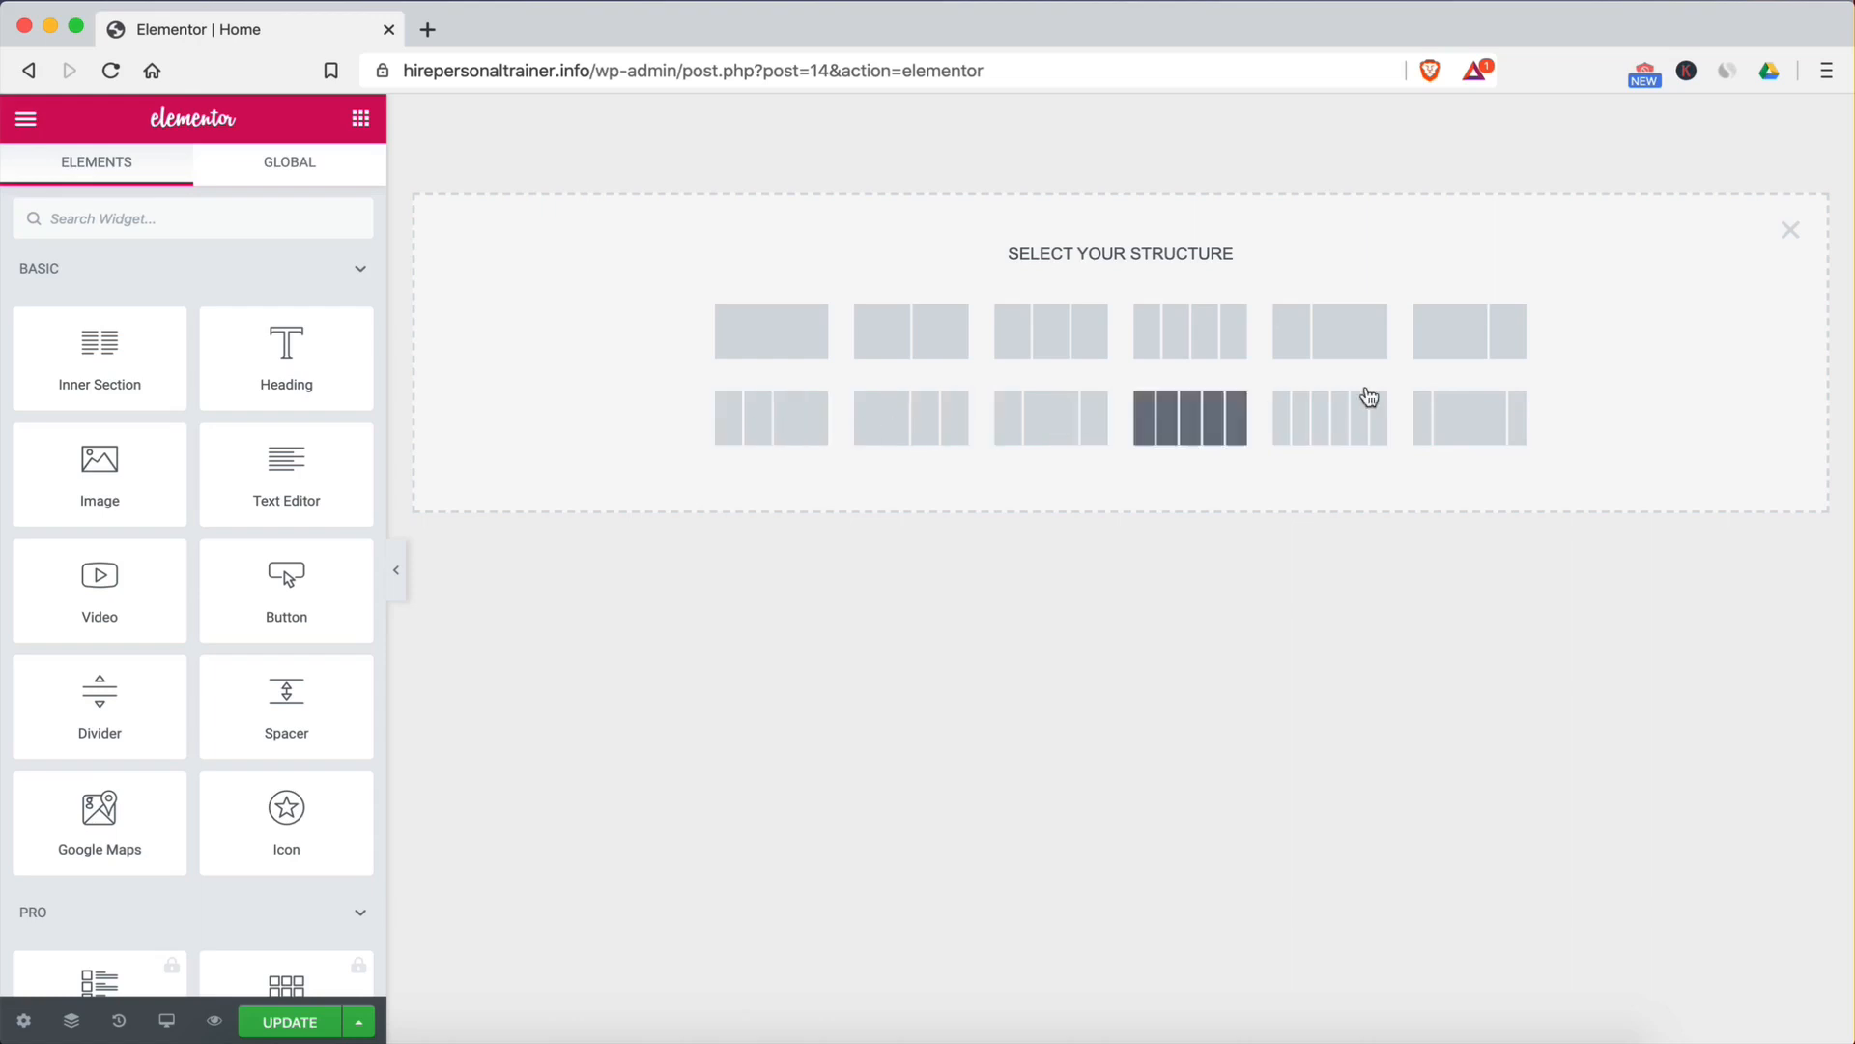
click(749, 346)
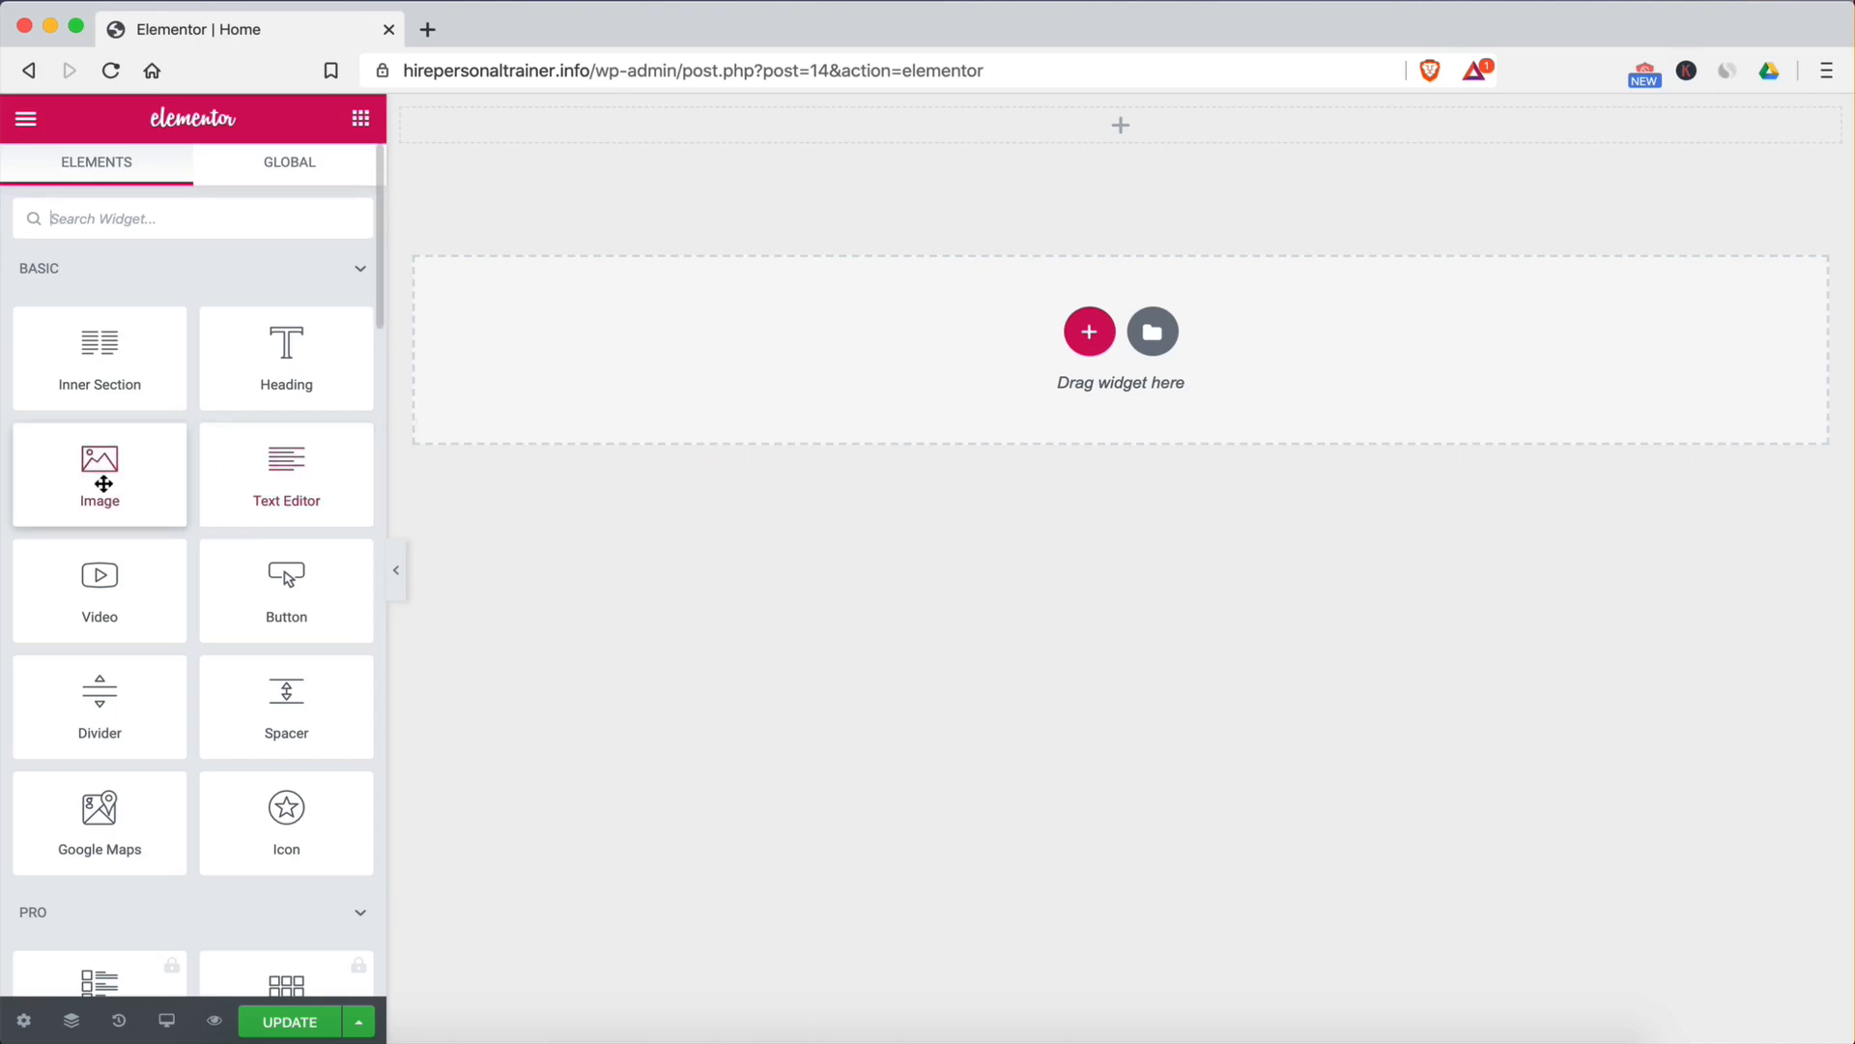
drag(120, 481, 1103, 143)
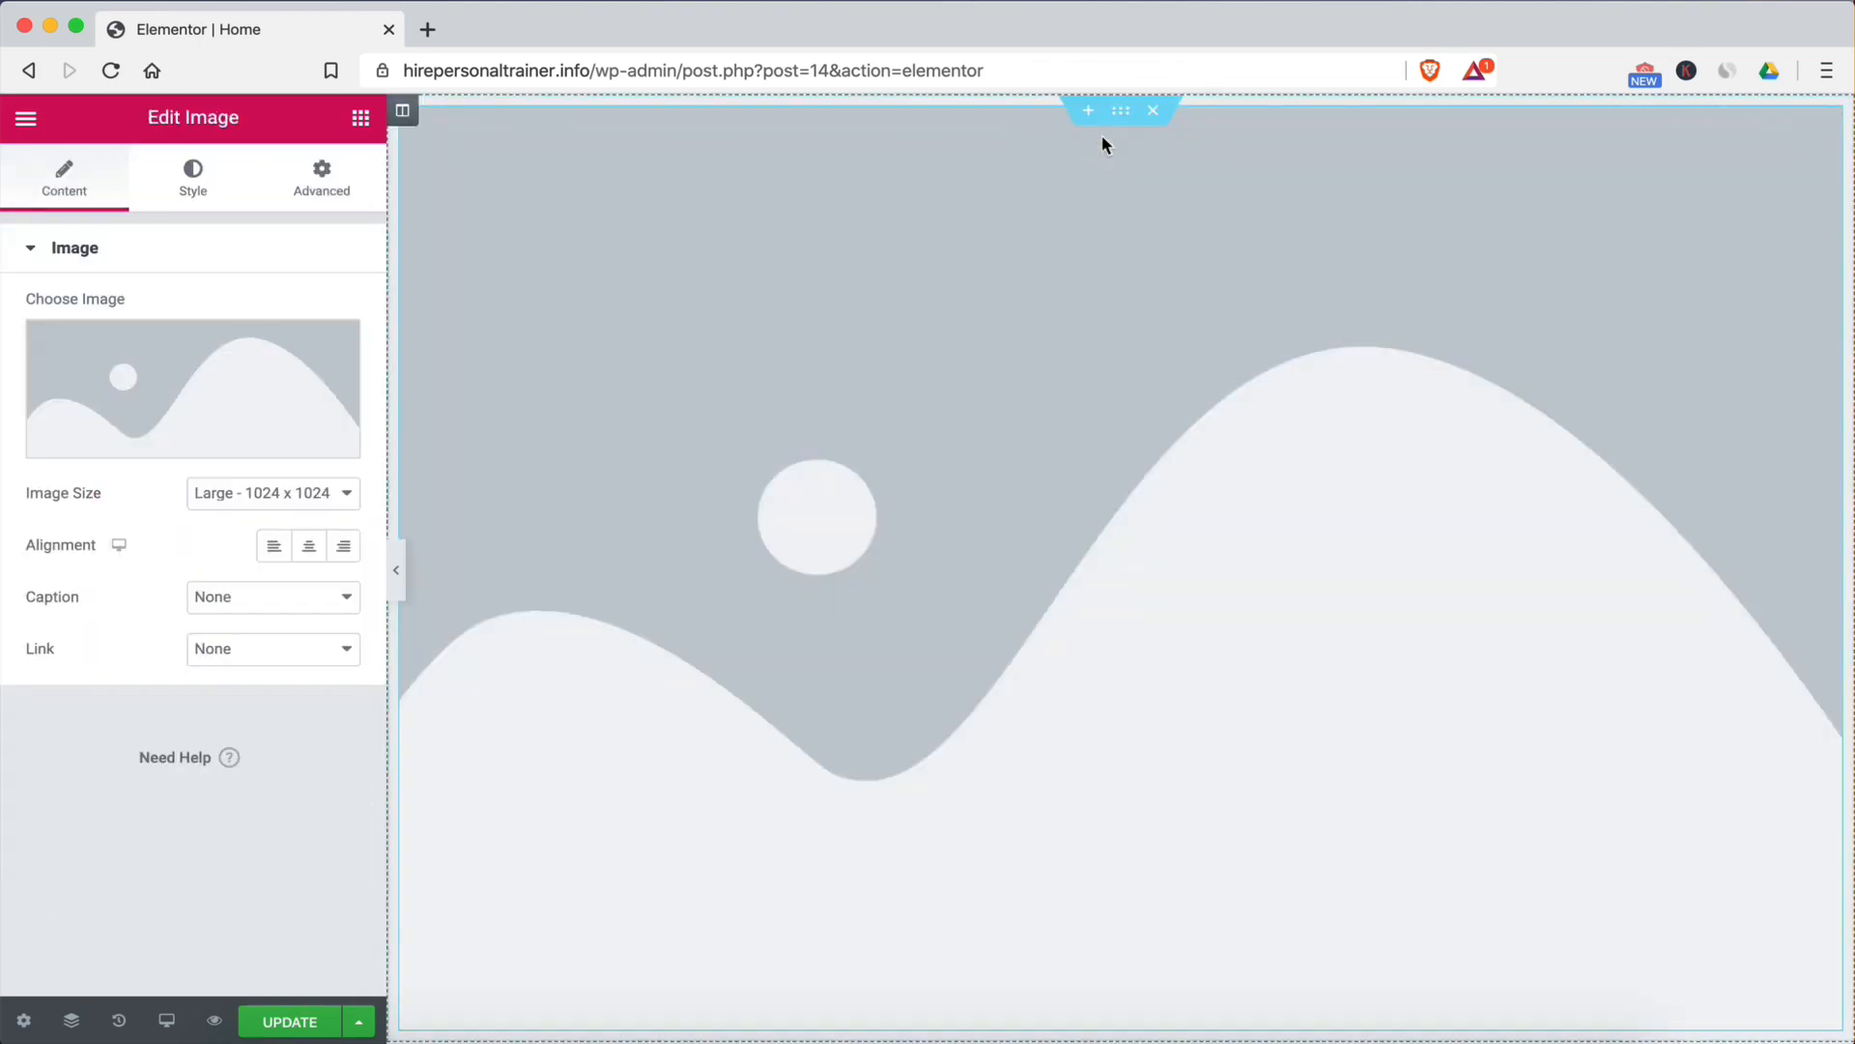
Step: Insert Personal-Training-Morning-Workouts.jpg from the media library into the Image widget
click(280, 396)
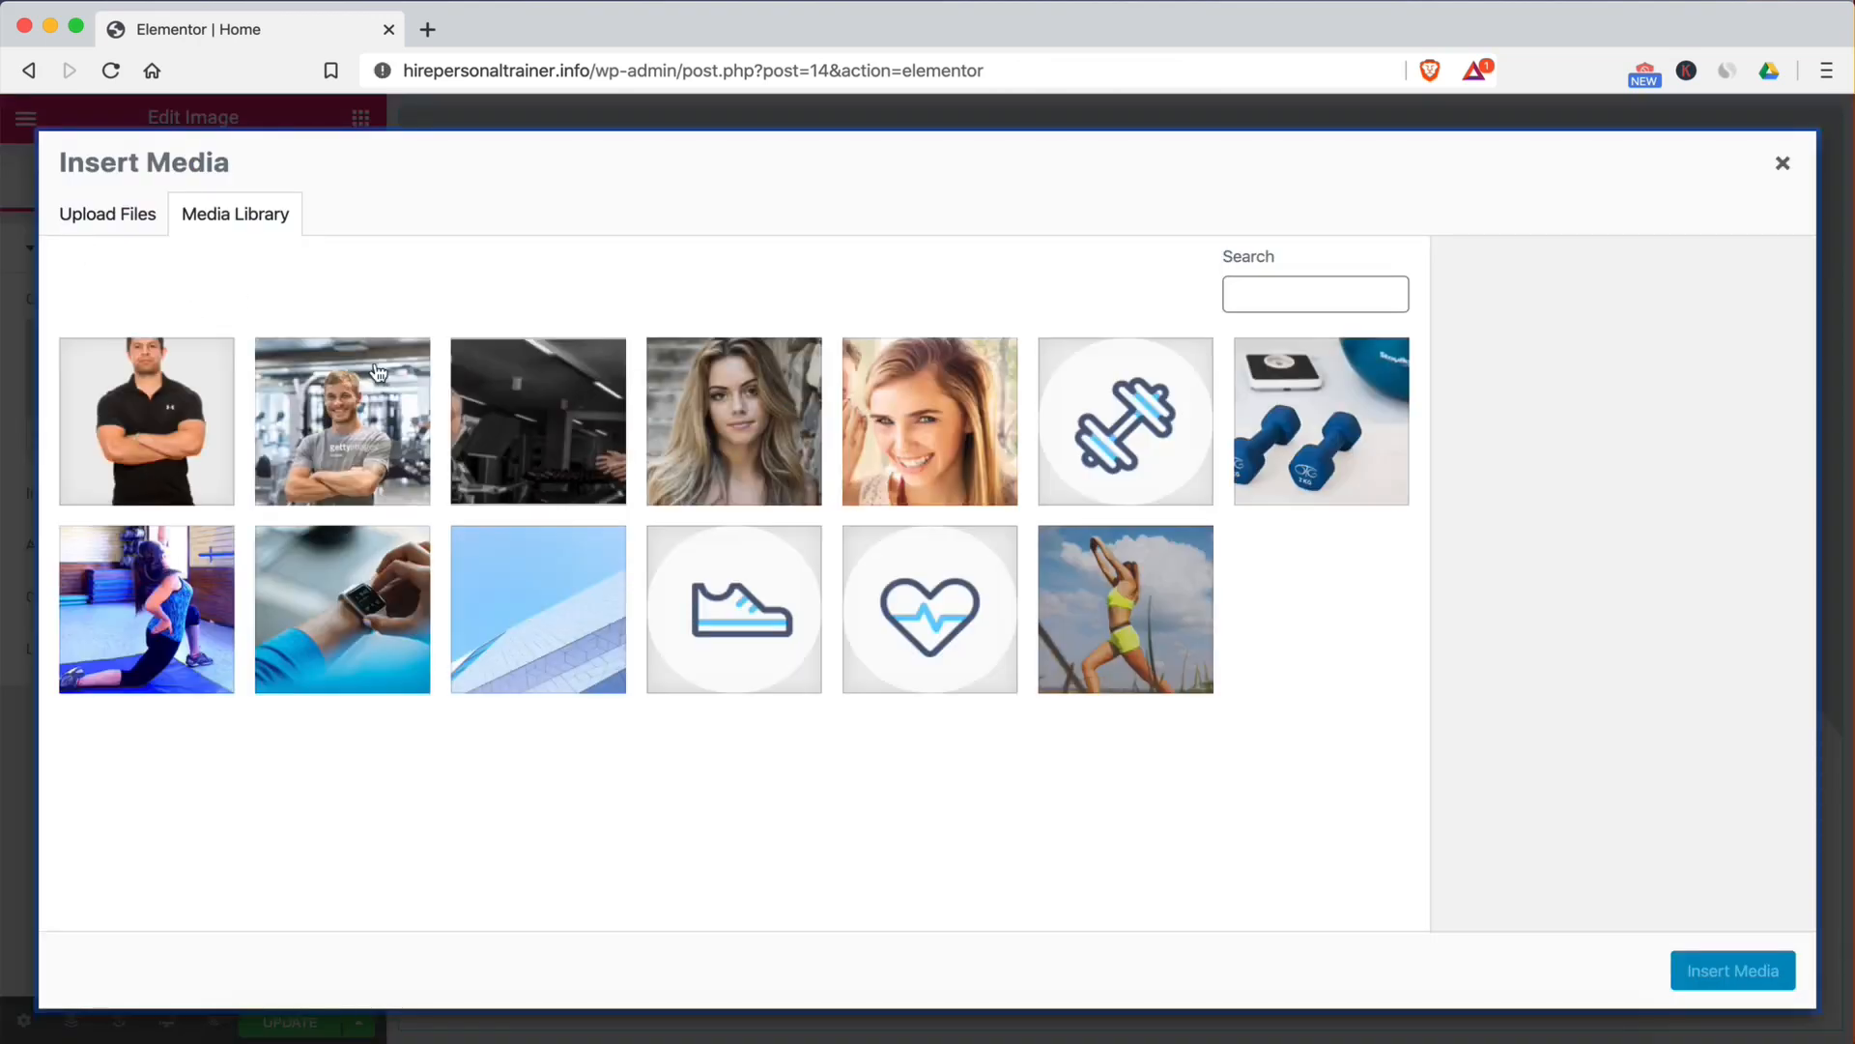
click(538, 421)
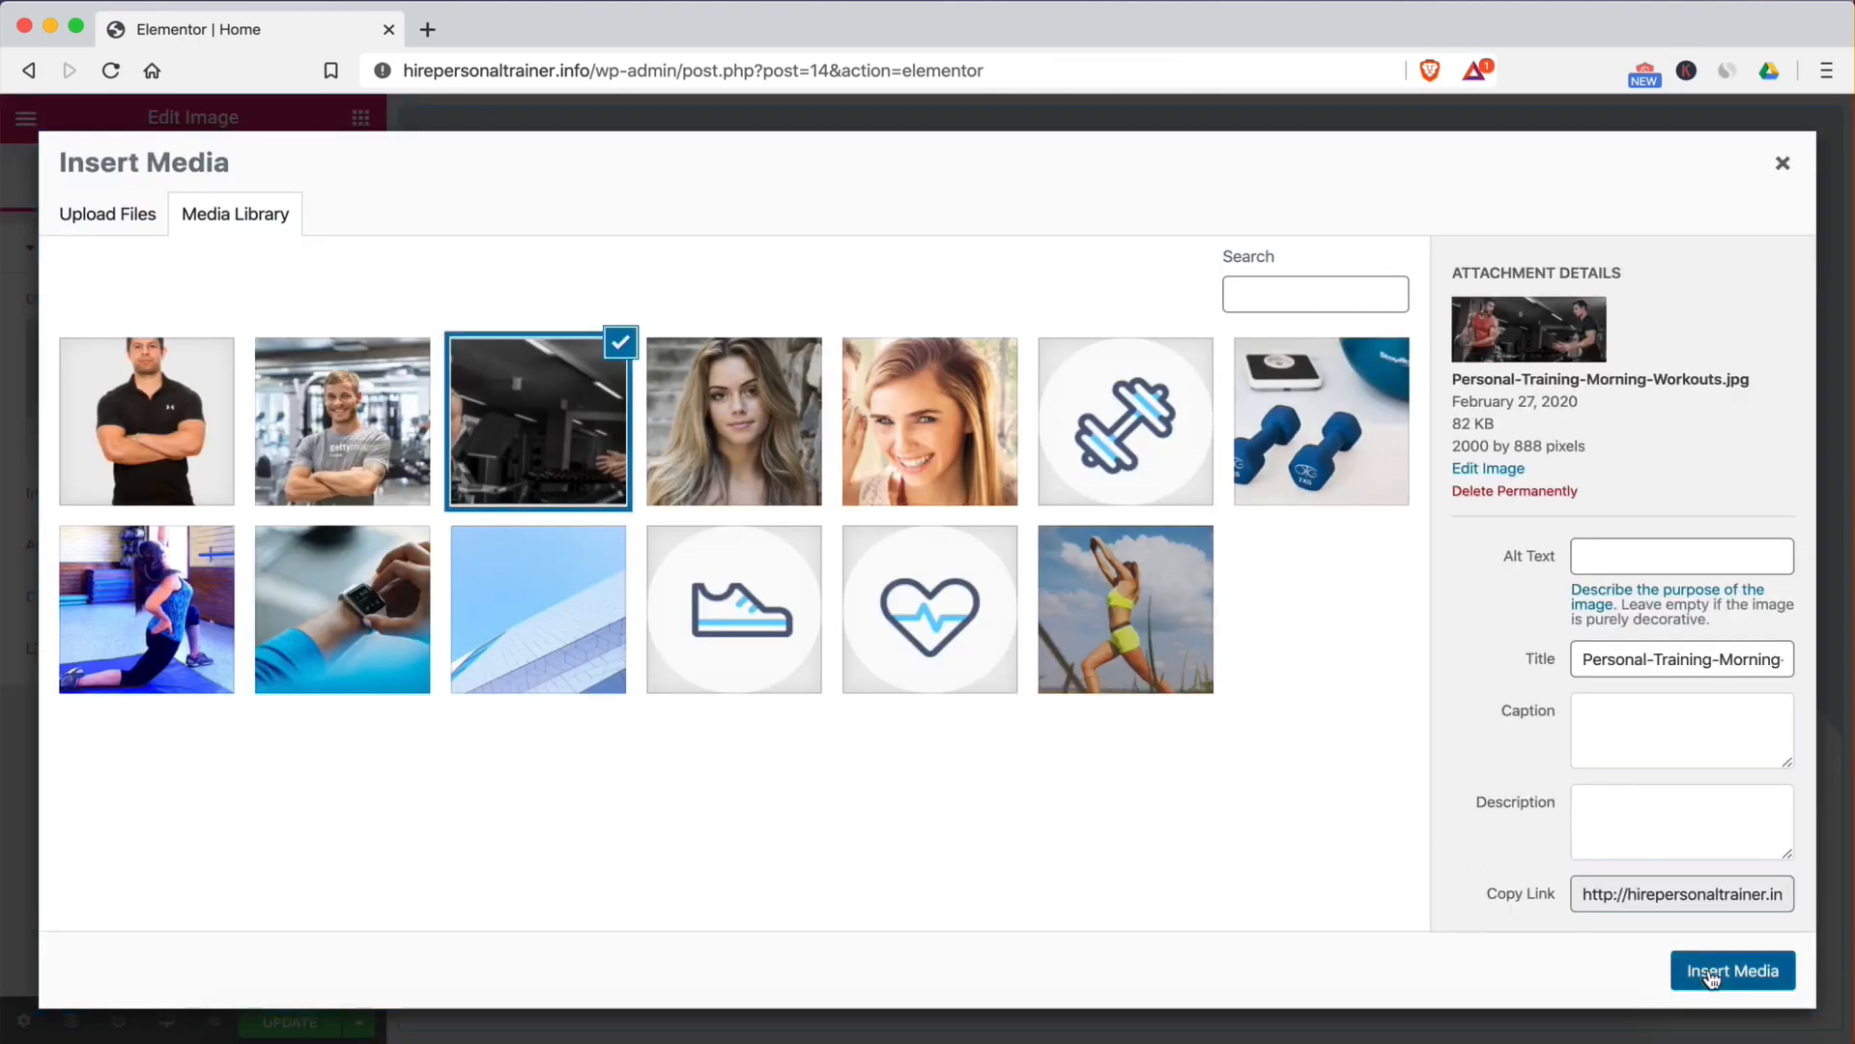
click(1725, 970)
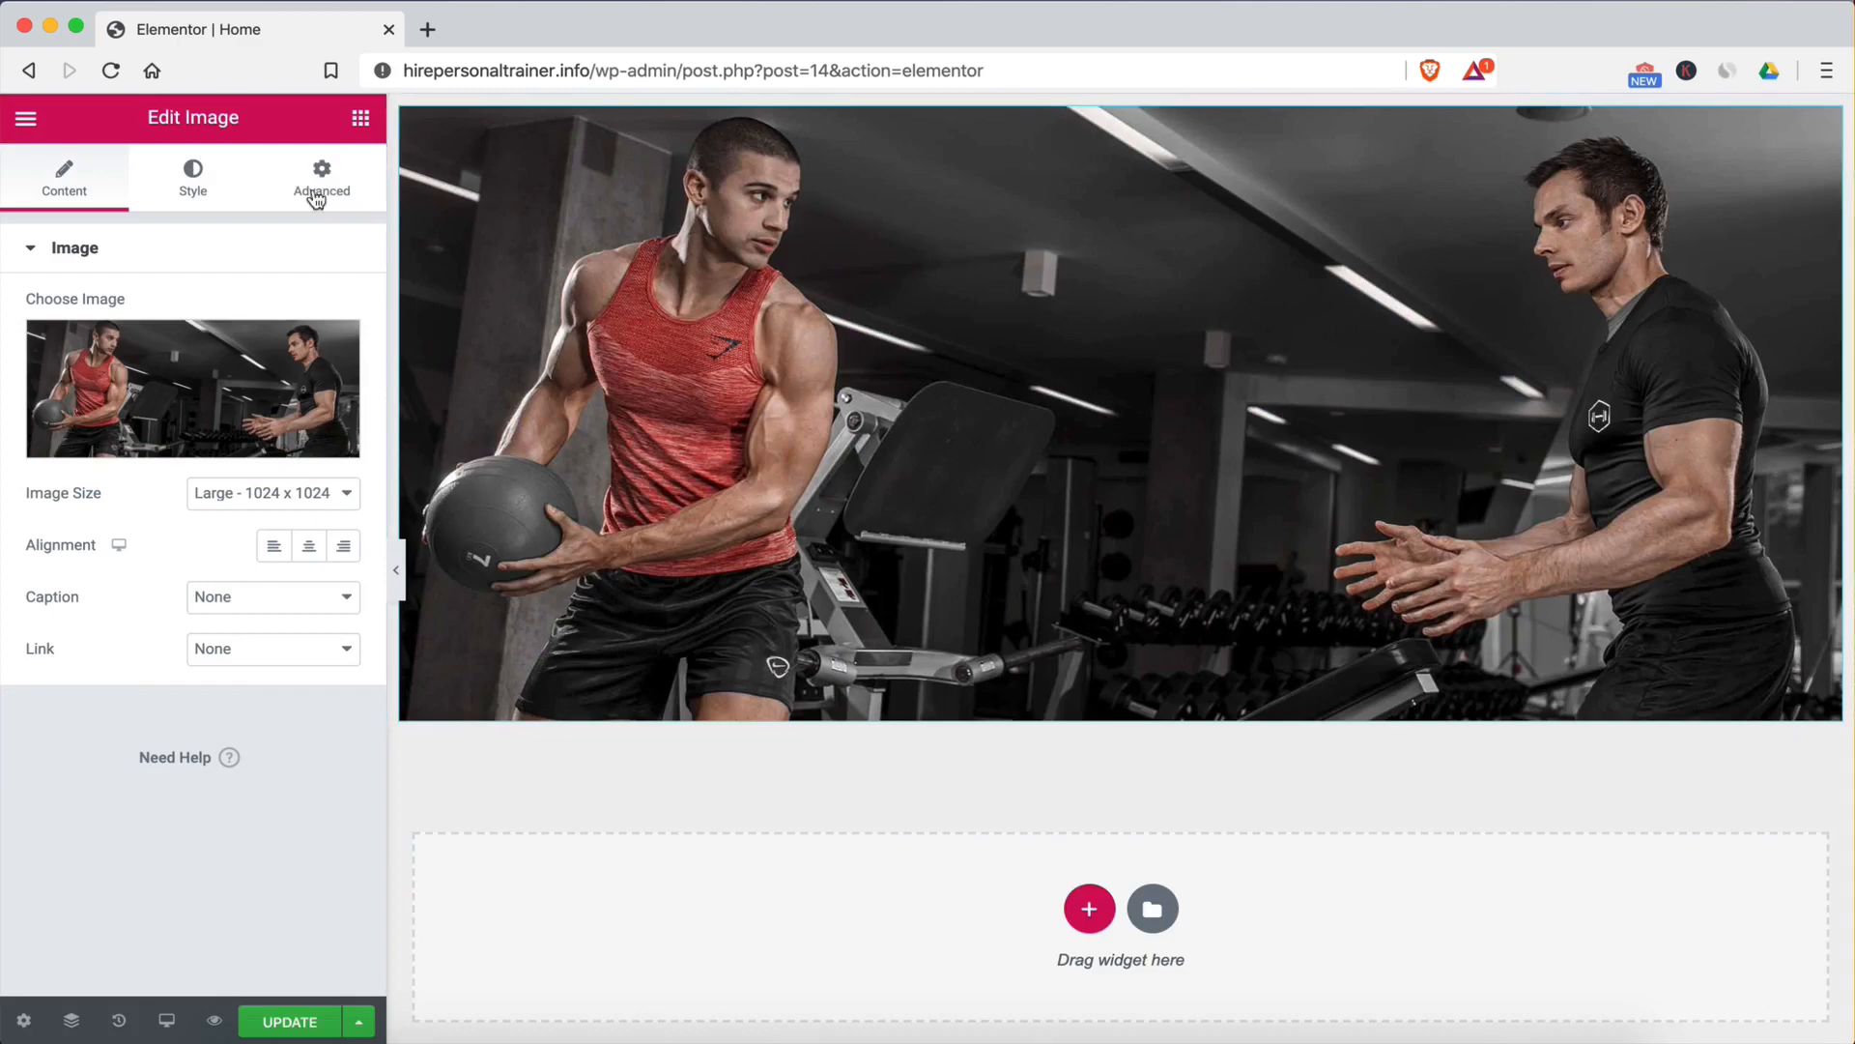
Step: Review the gym image's style and image size options, and delete the section that contains it
click(354, 132)
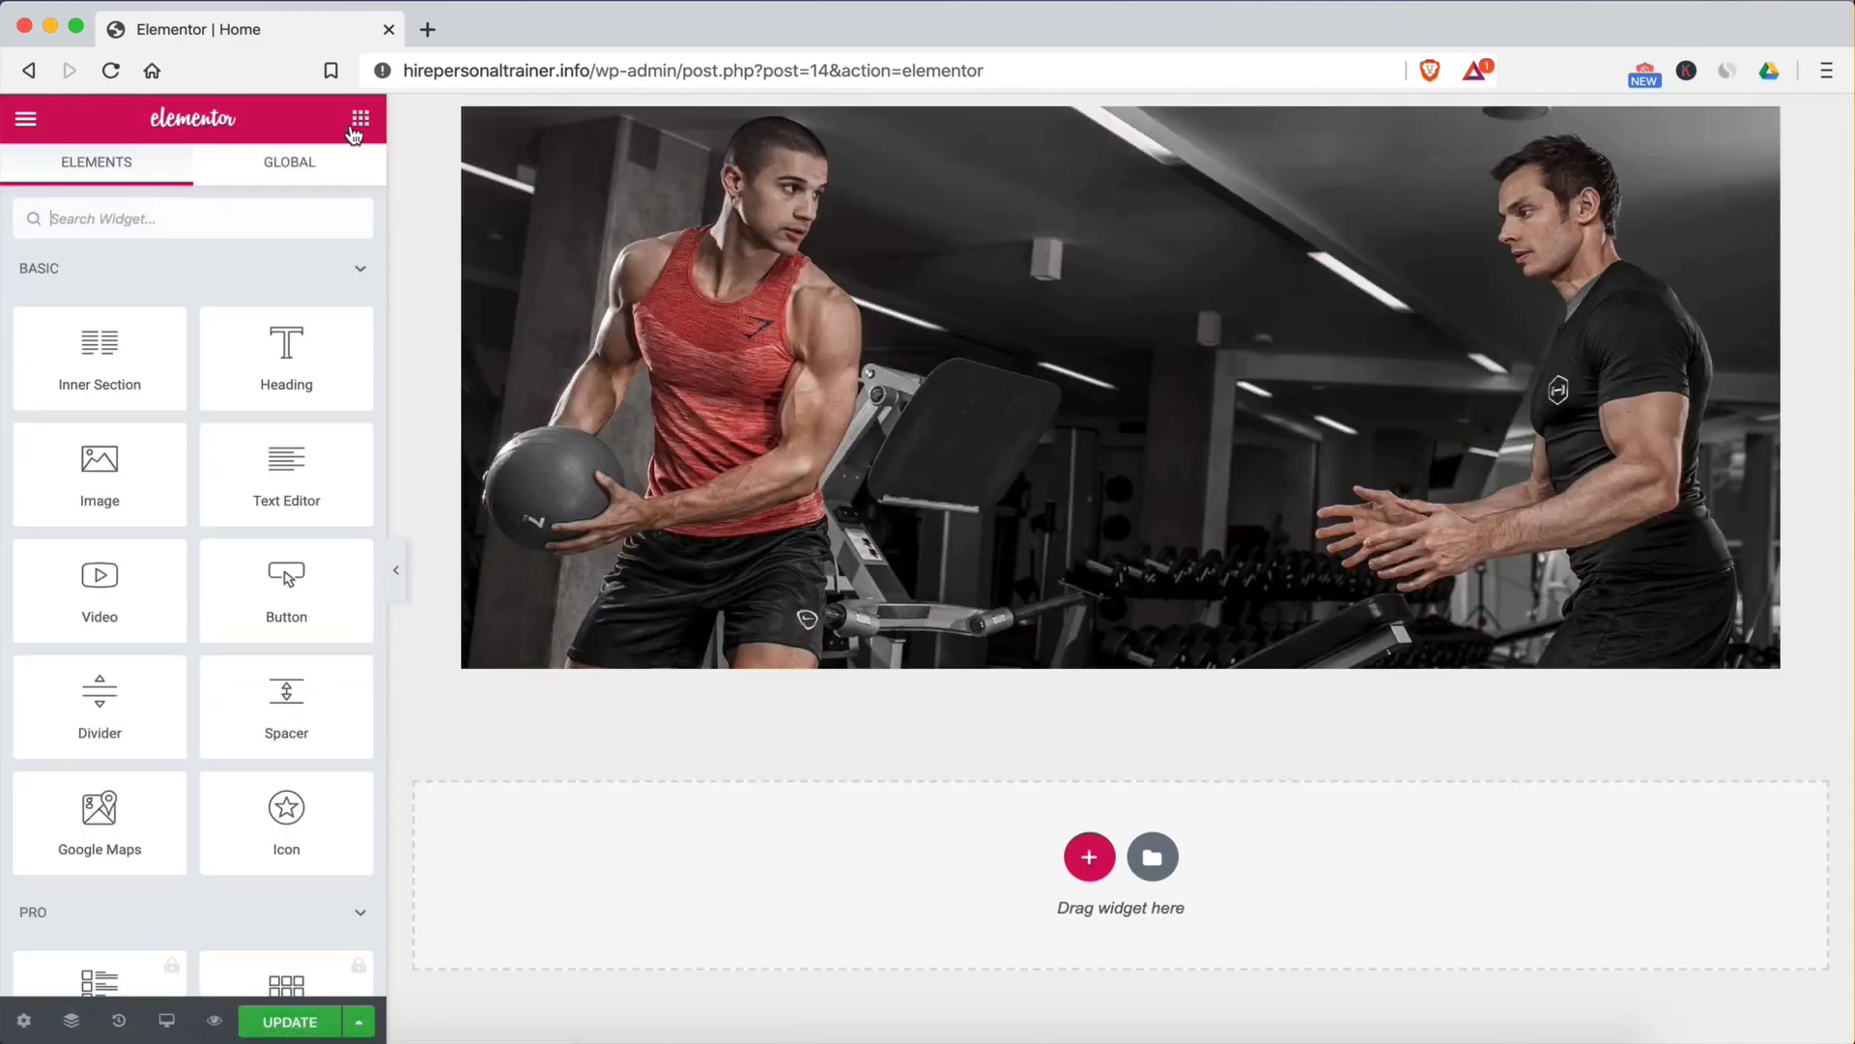
click(1208, 450)
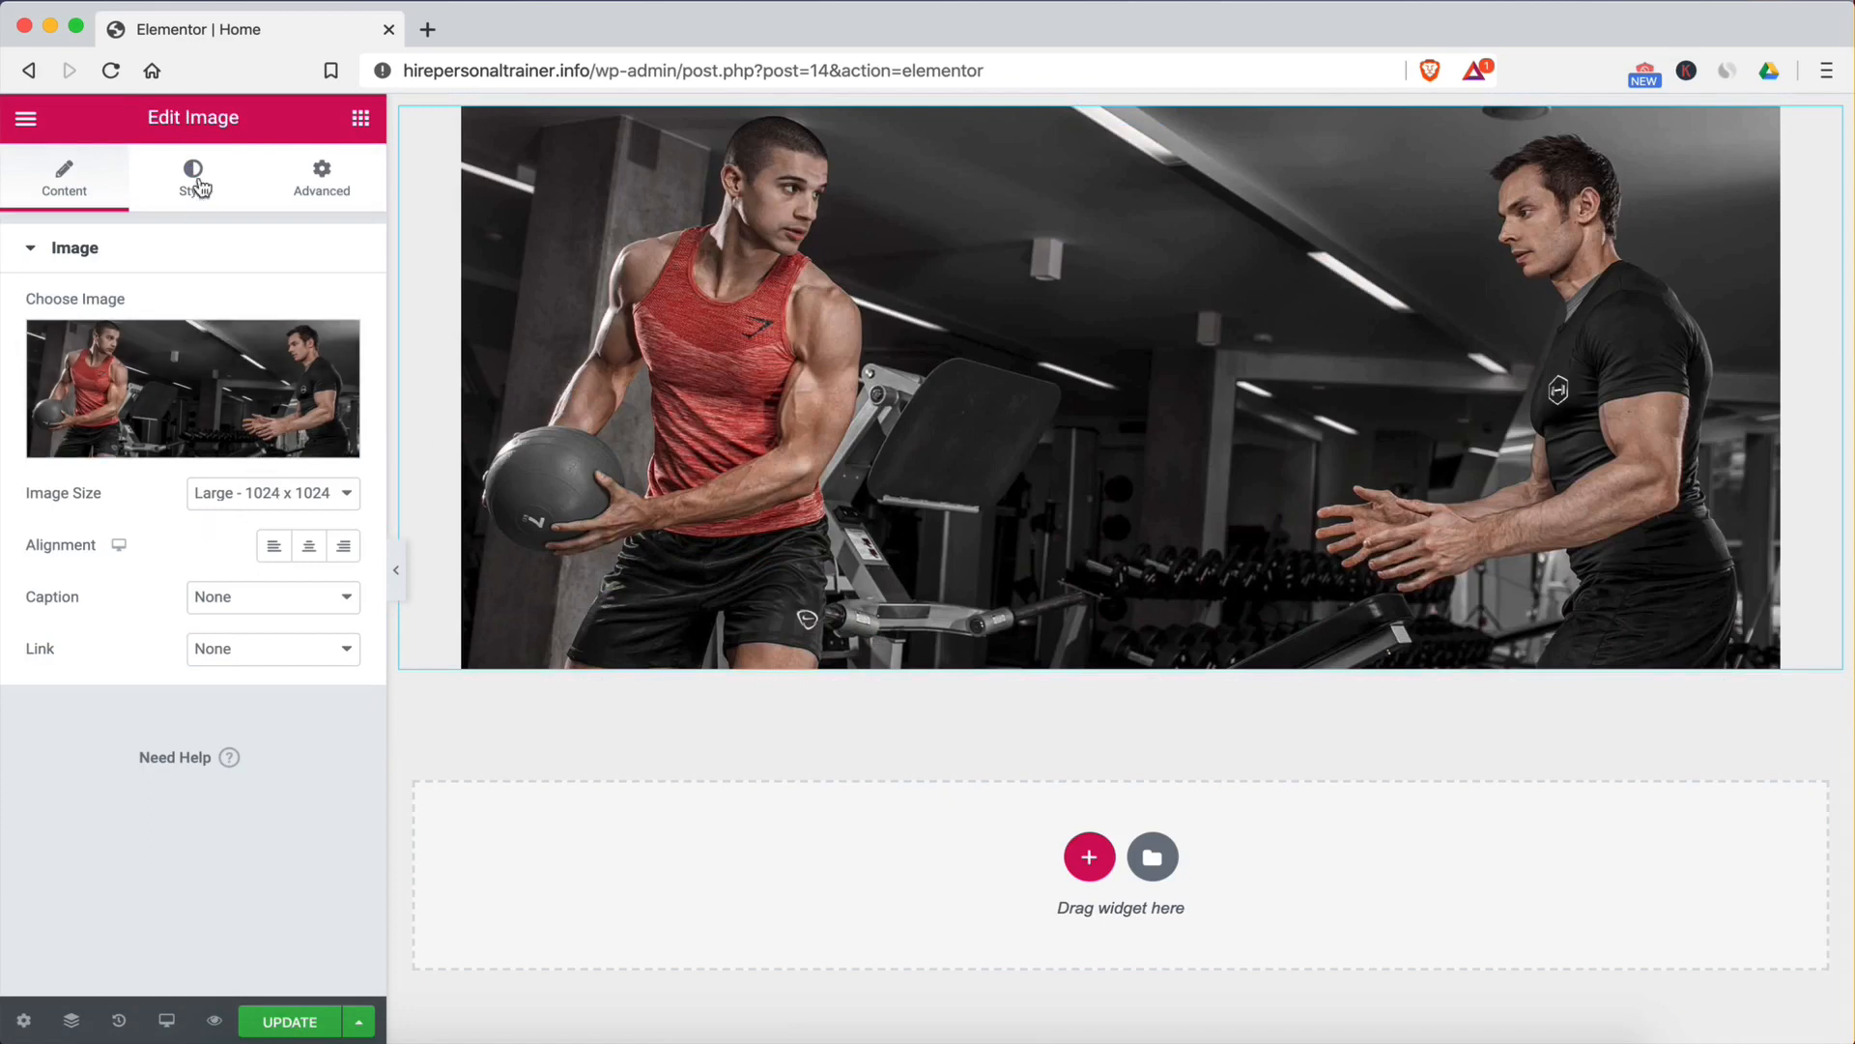
click(193, 176)
click(34, 180)
click(217, 493)
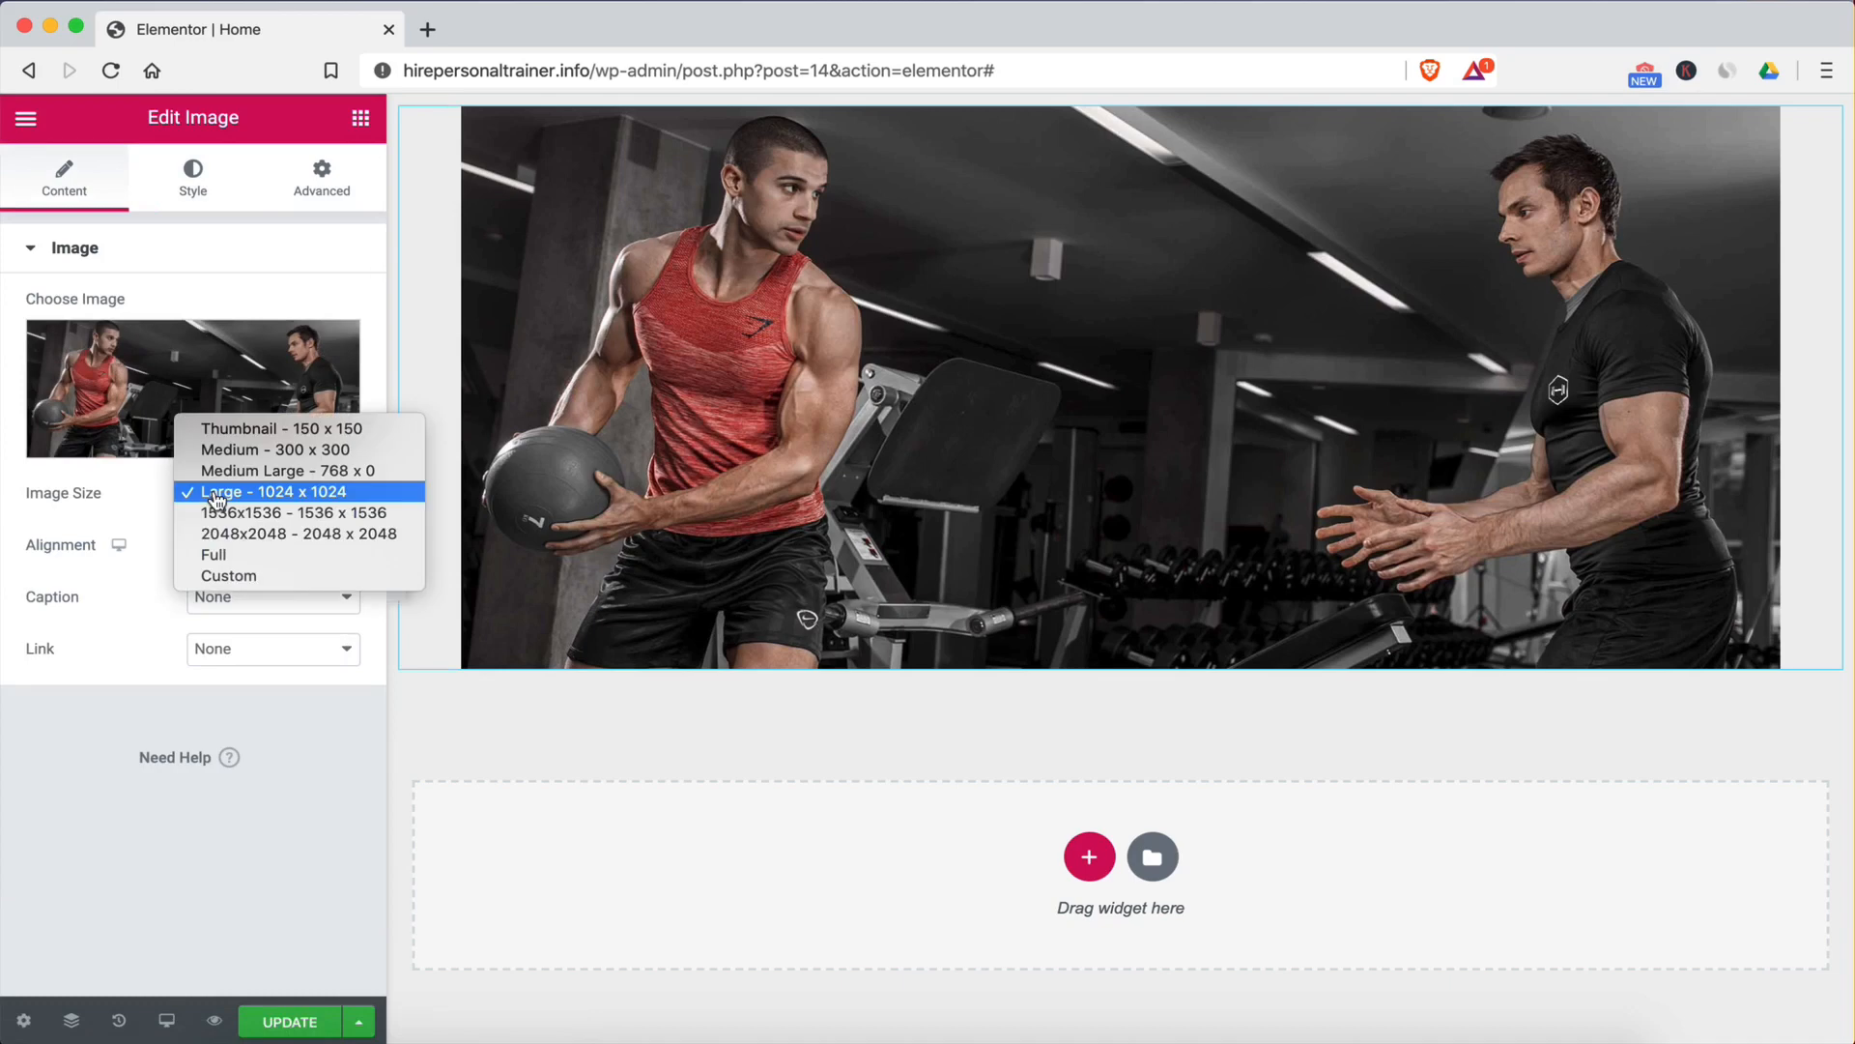
click(725, 323)
click(1152, 112)
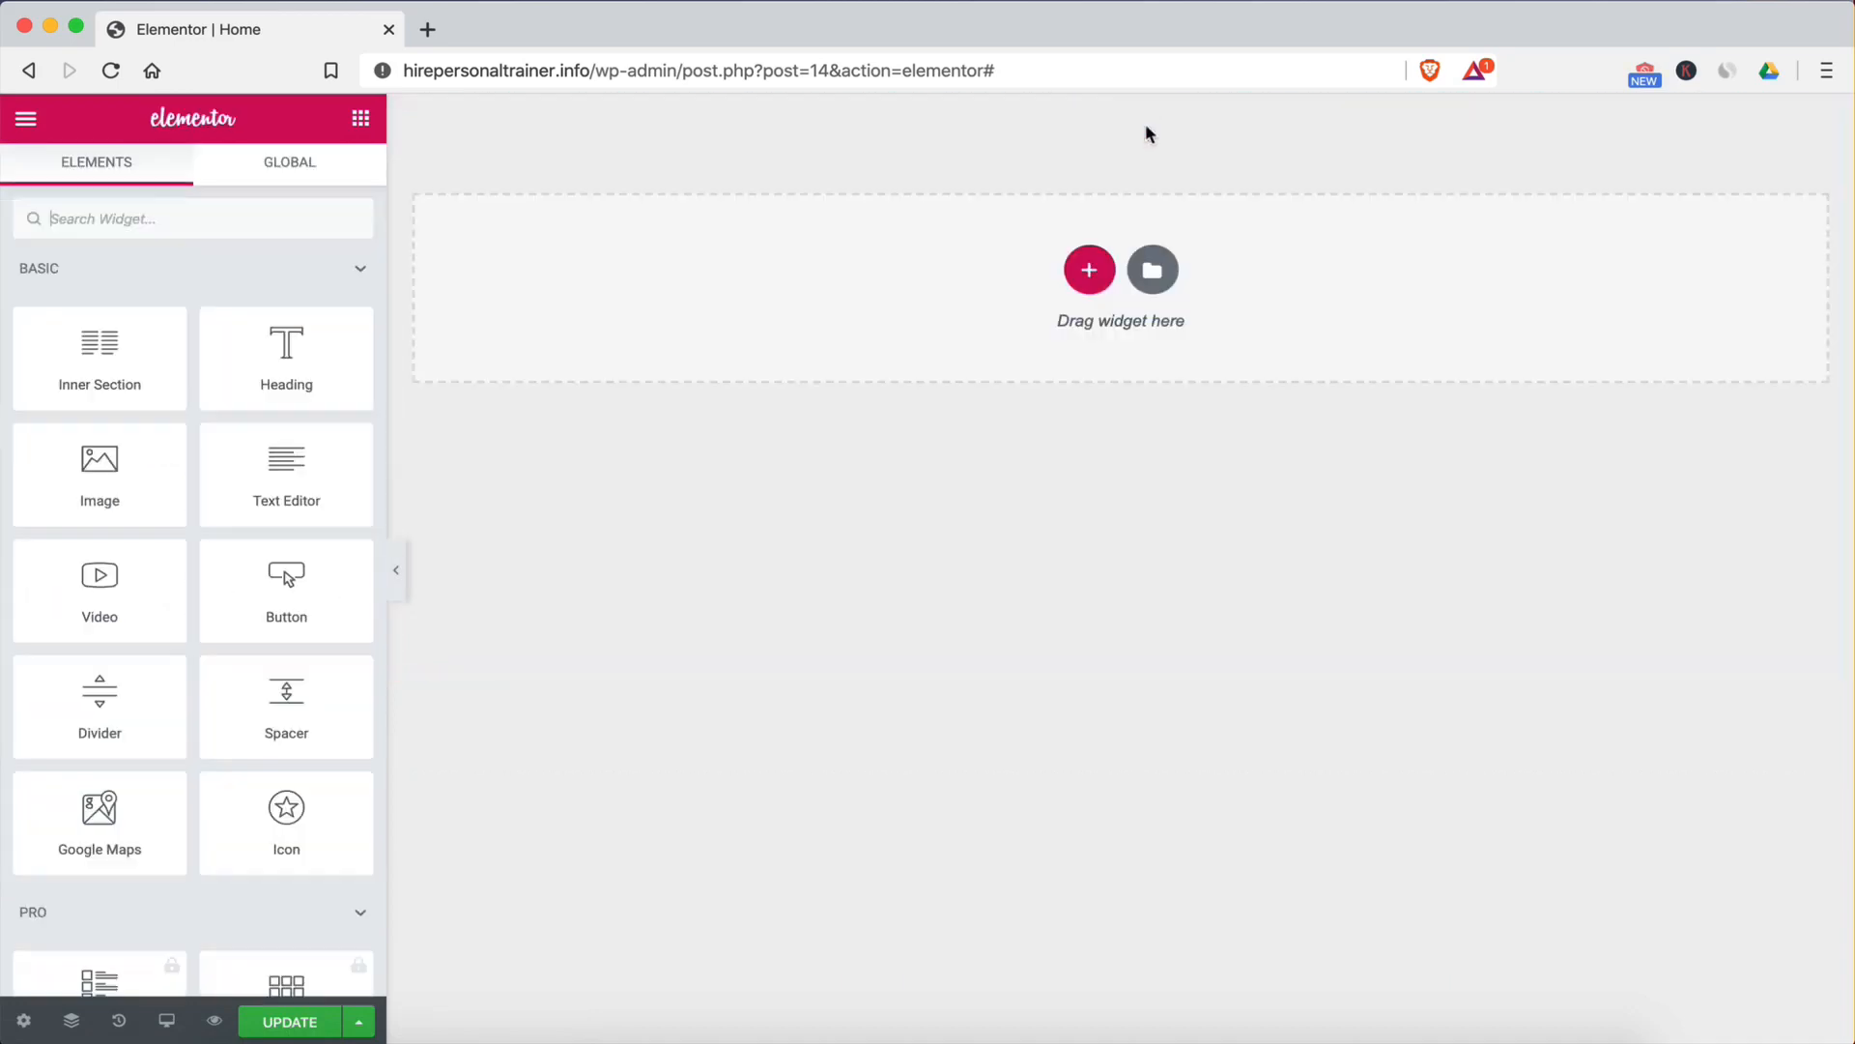
Step: Add a new single-column section to the empty page and open its style settings
click(1088, 273)
click(887, 384)
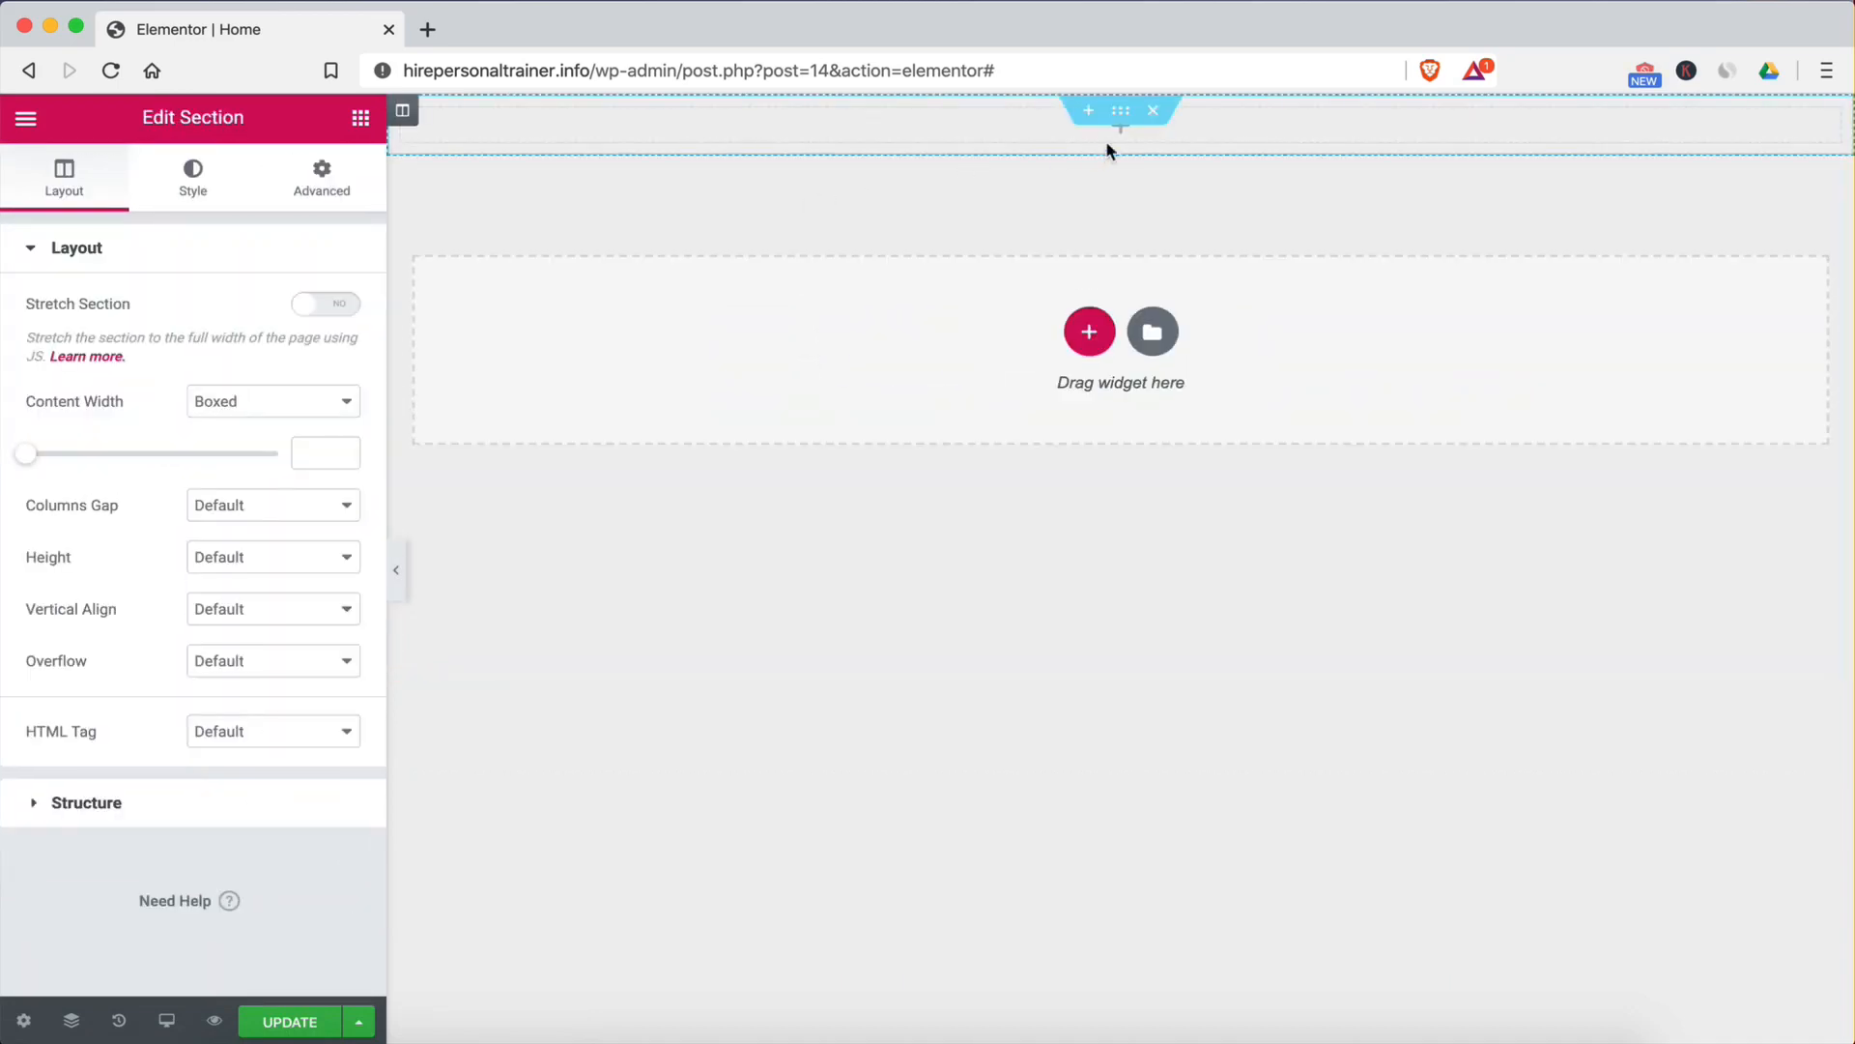
click(193, 179)
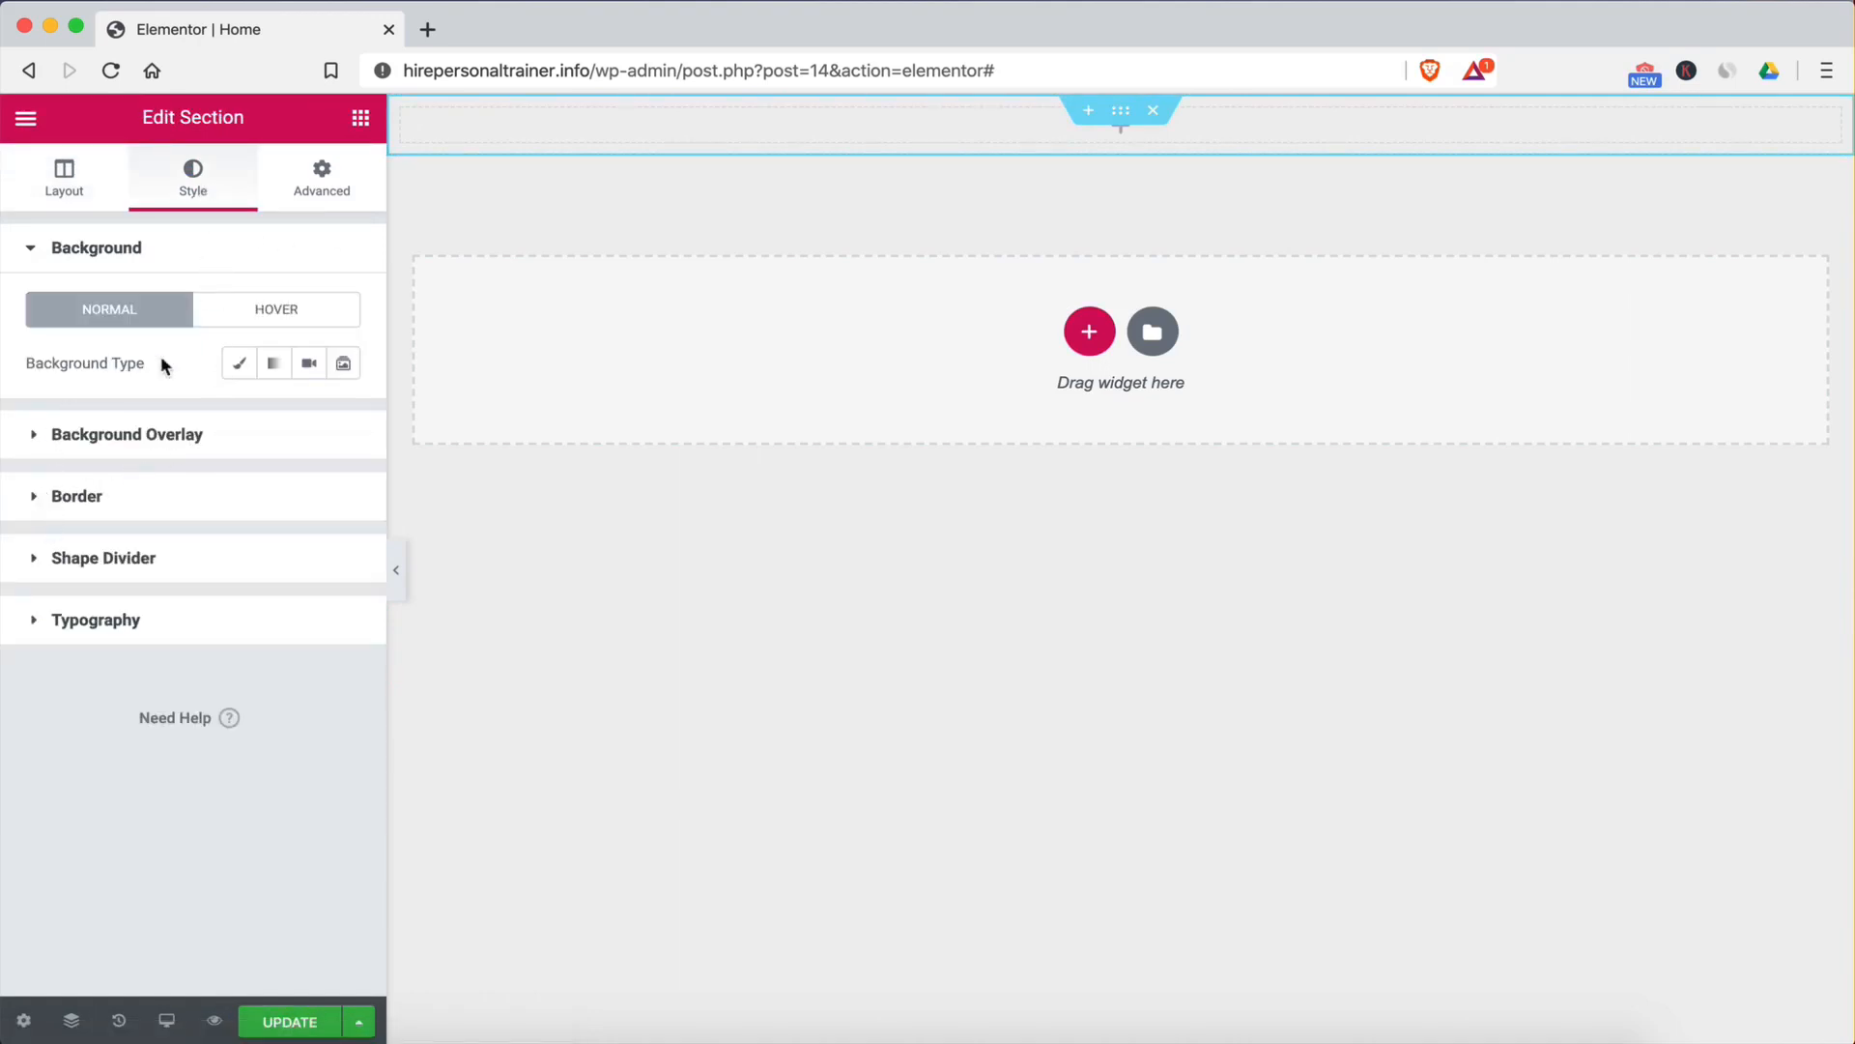
Step: Give the new section a classic background using the image Personal-Training-Morning-Workouts.jpg from the media library
click(235, 366)
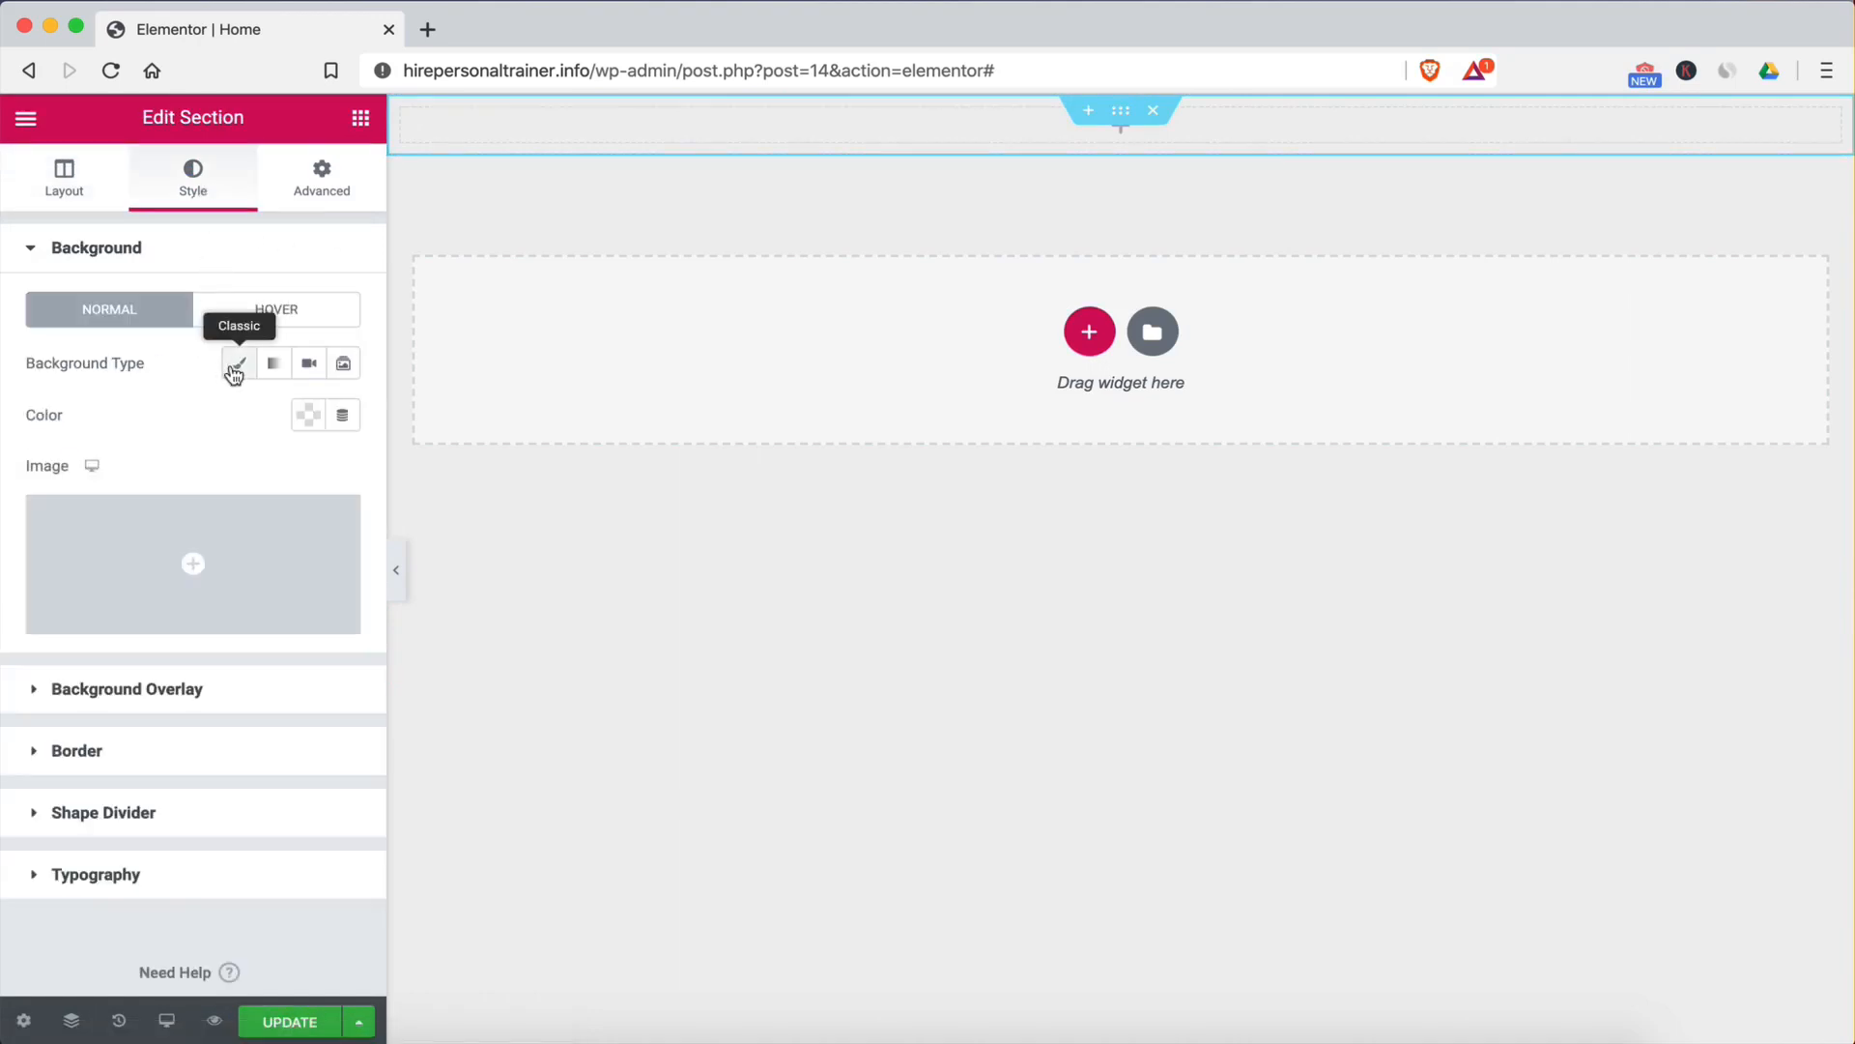
click(184, 568)
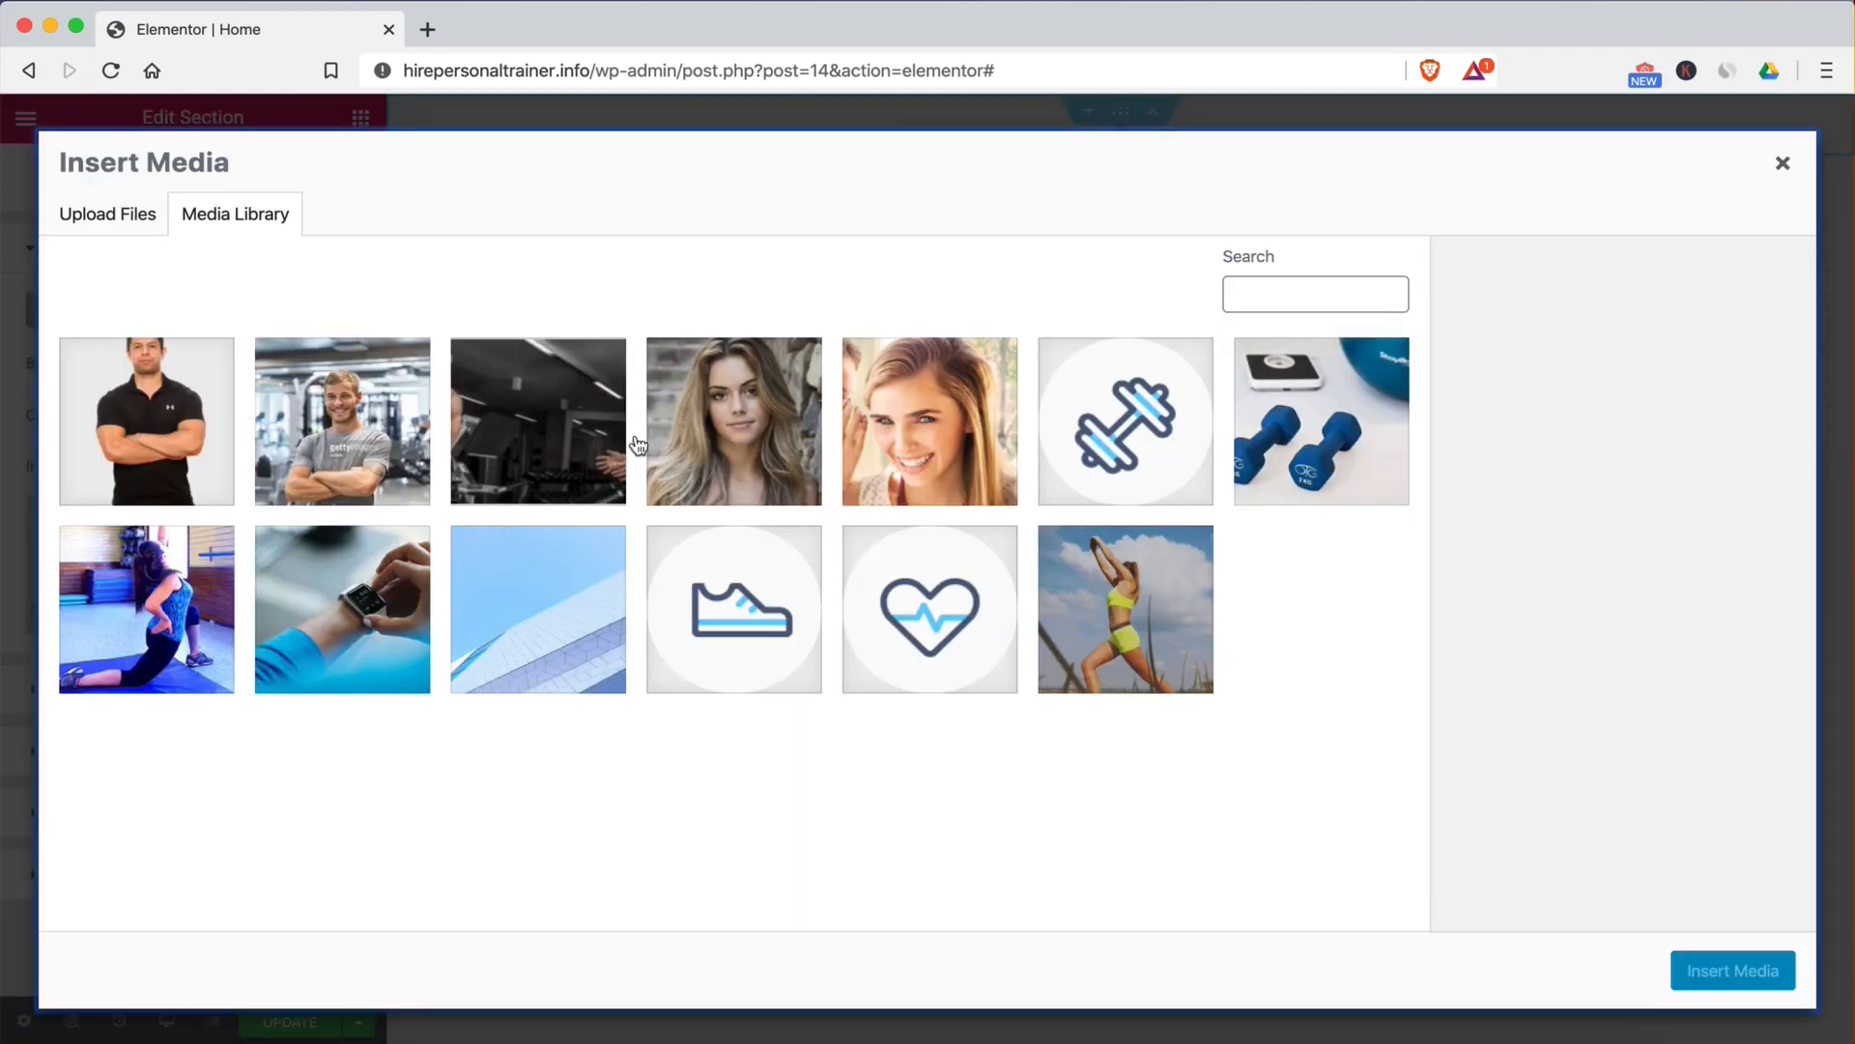
click(569, 431)
click(570, 431)
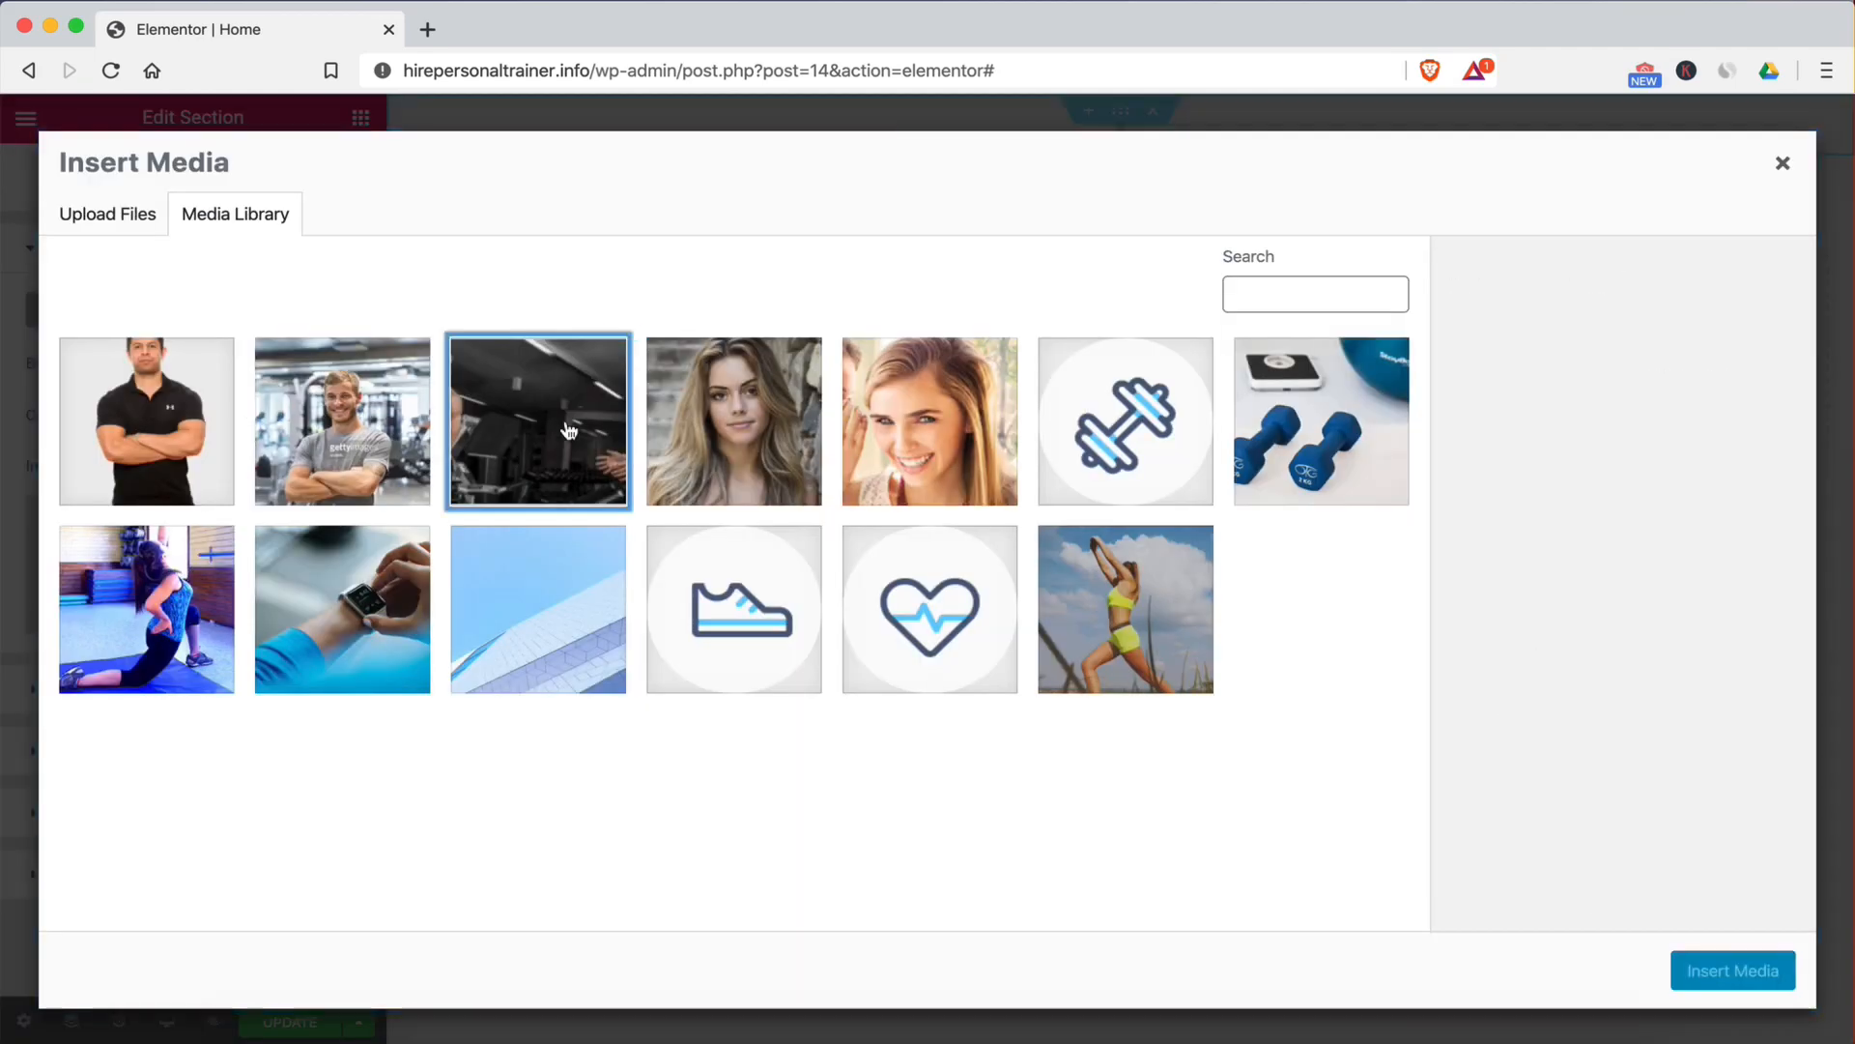
click(617, 488)
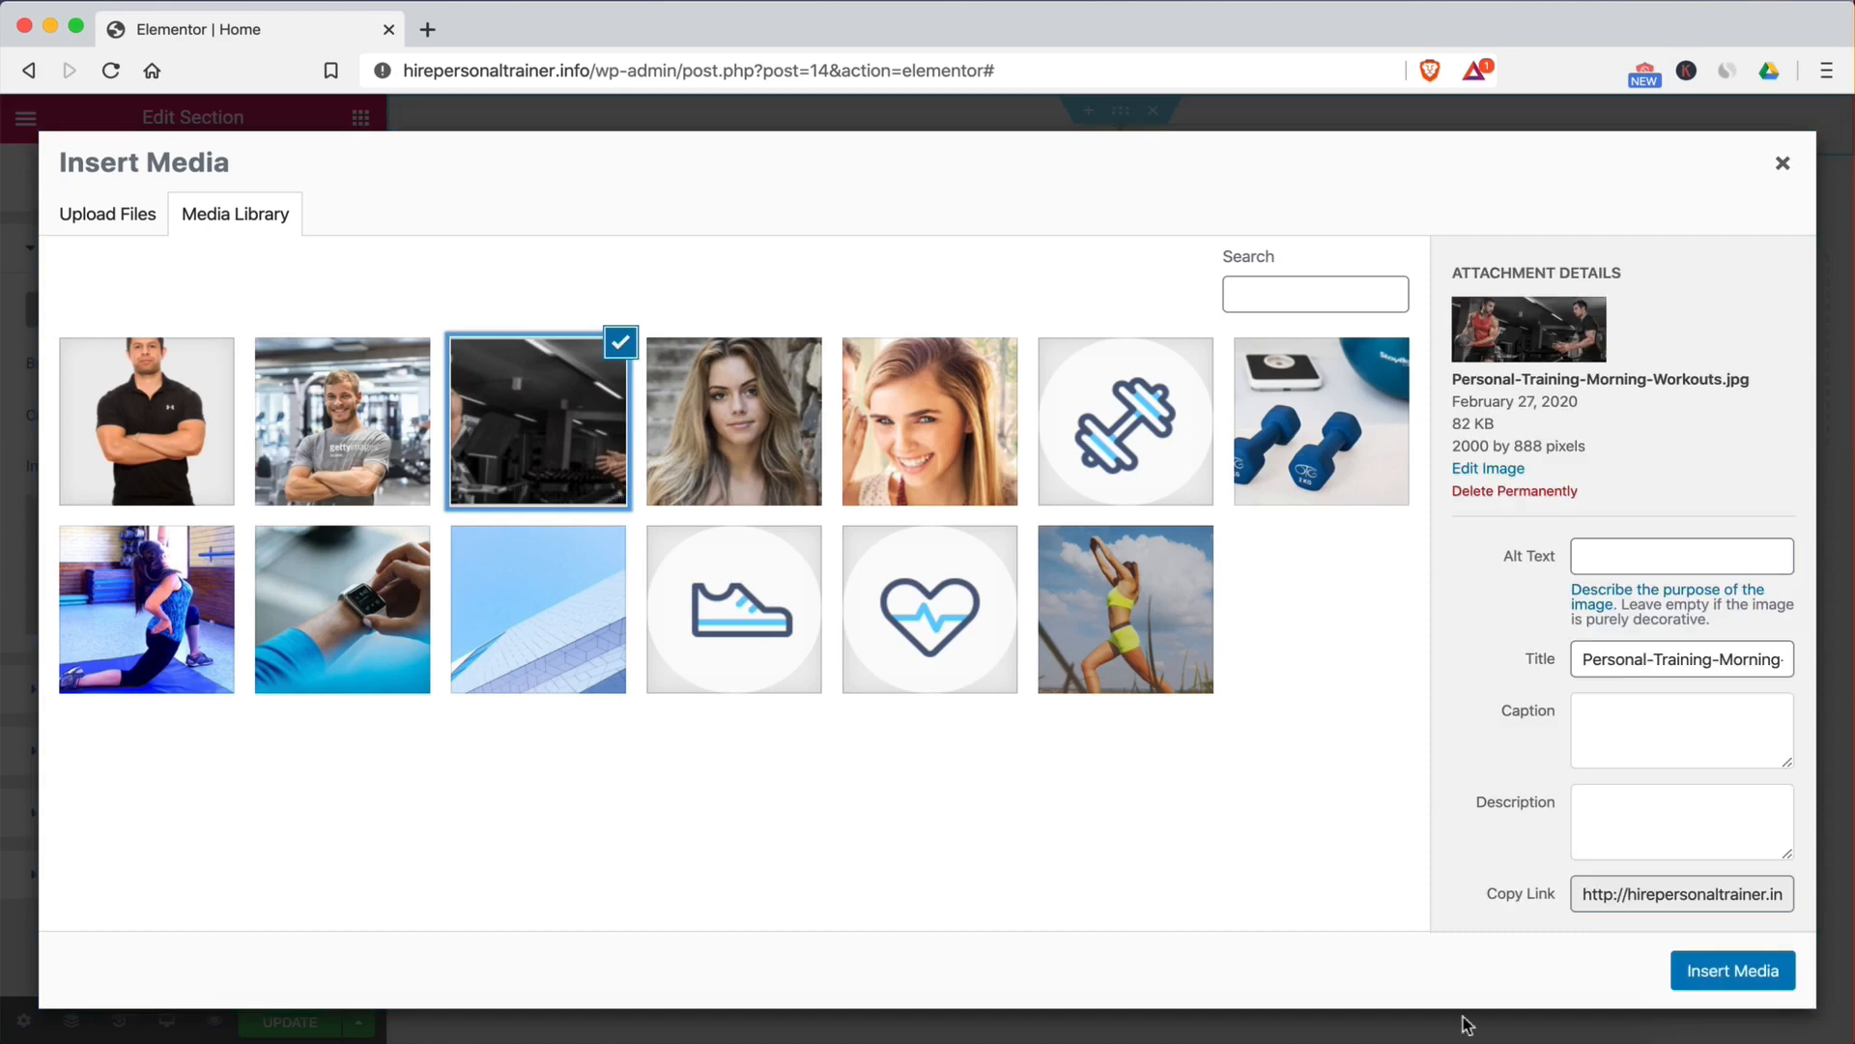
click(1715, 976)
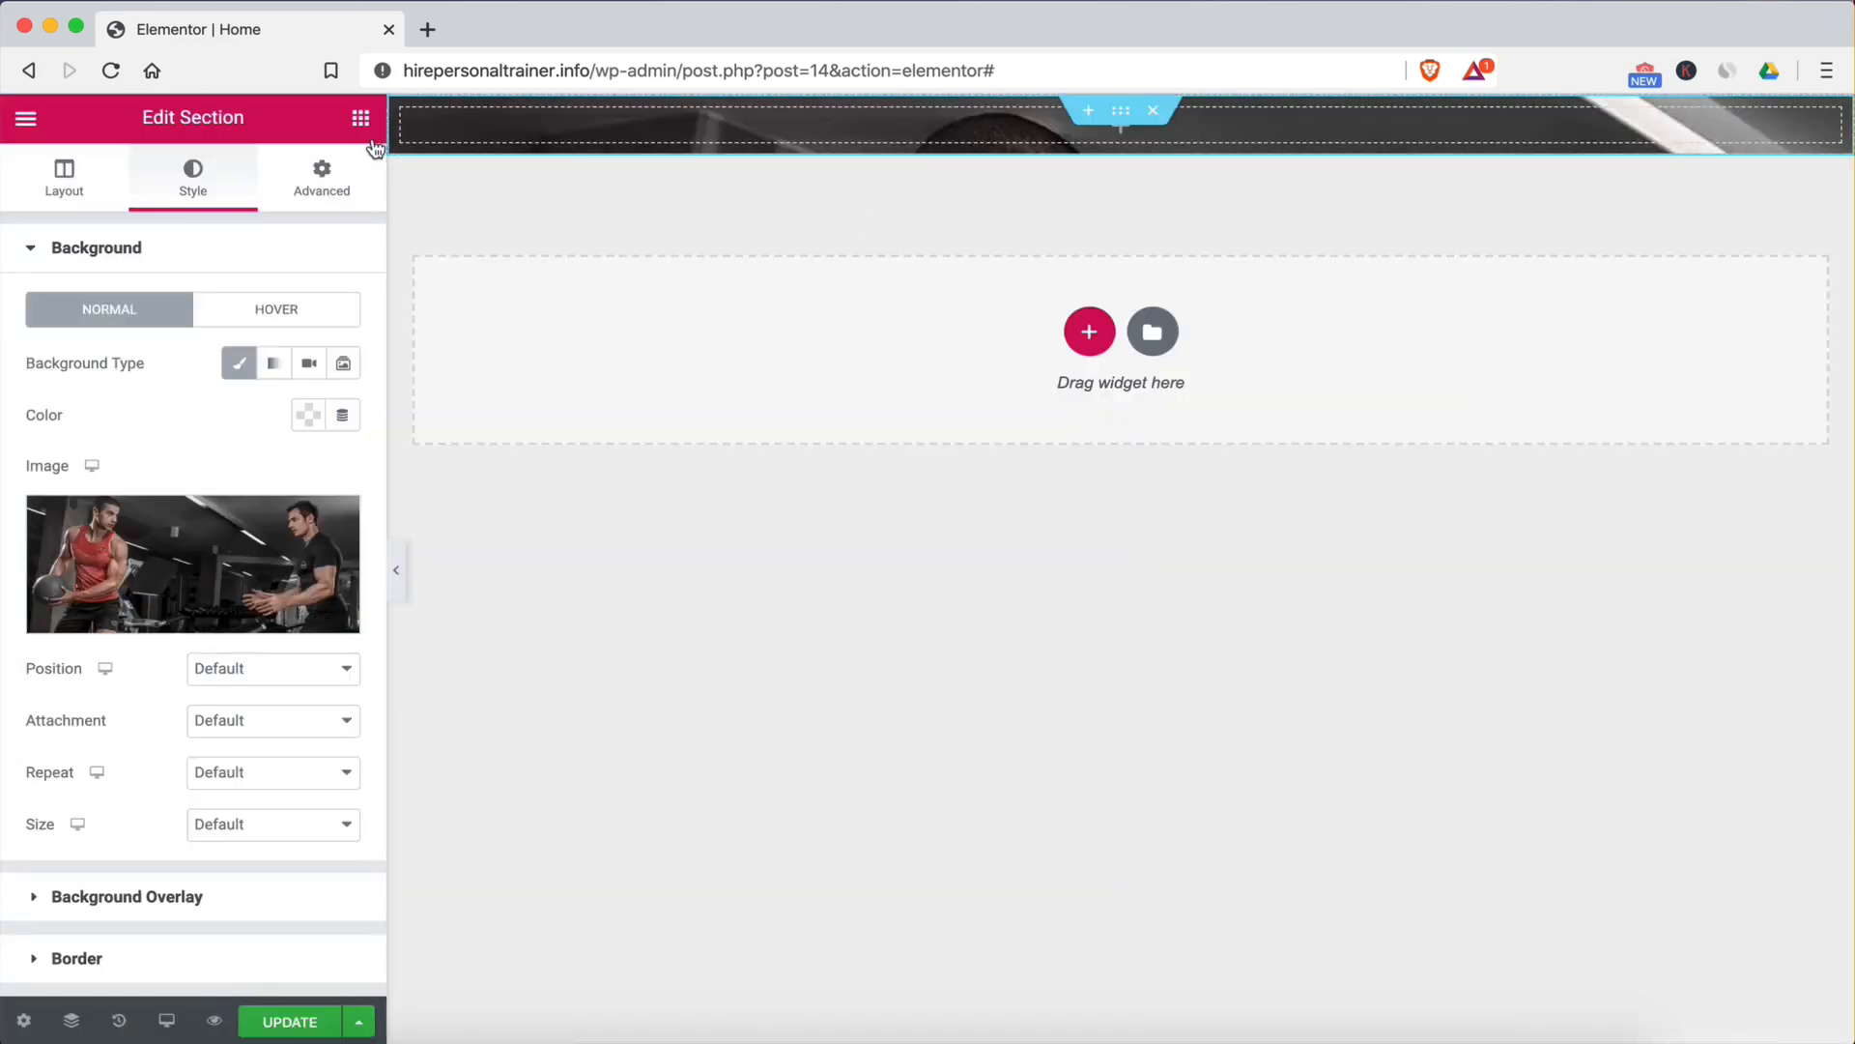
Step: Add a Spacer widget to the gym image section and set its space to 80 px
click(360, 117)
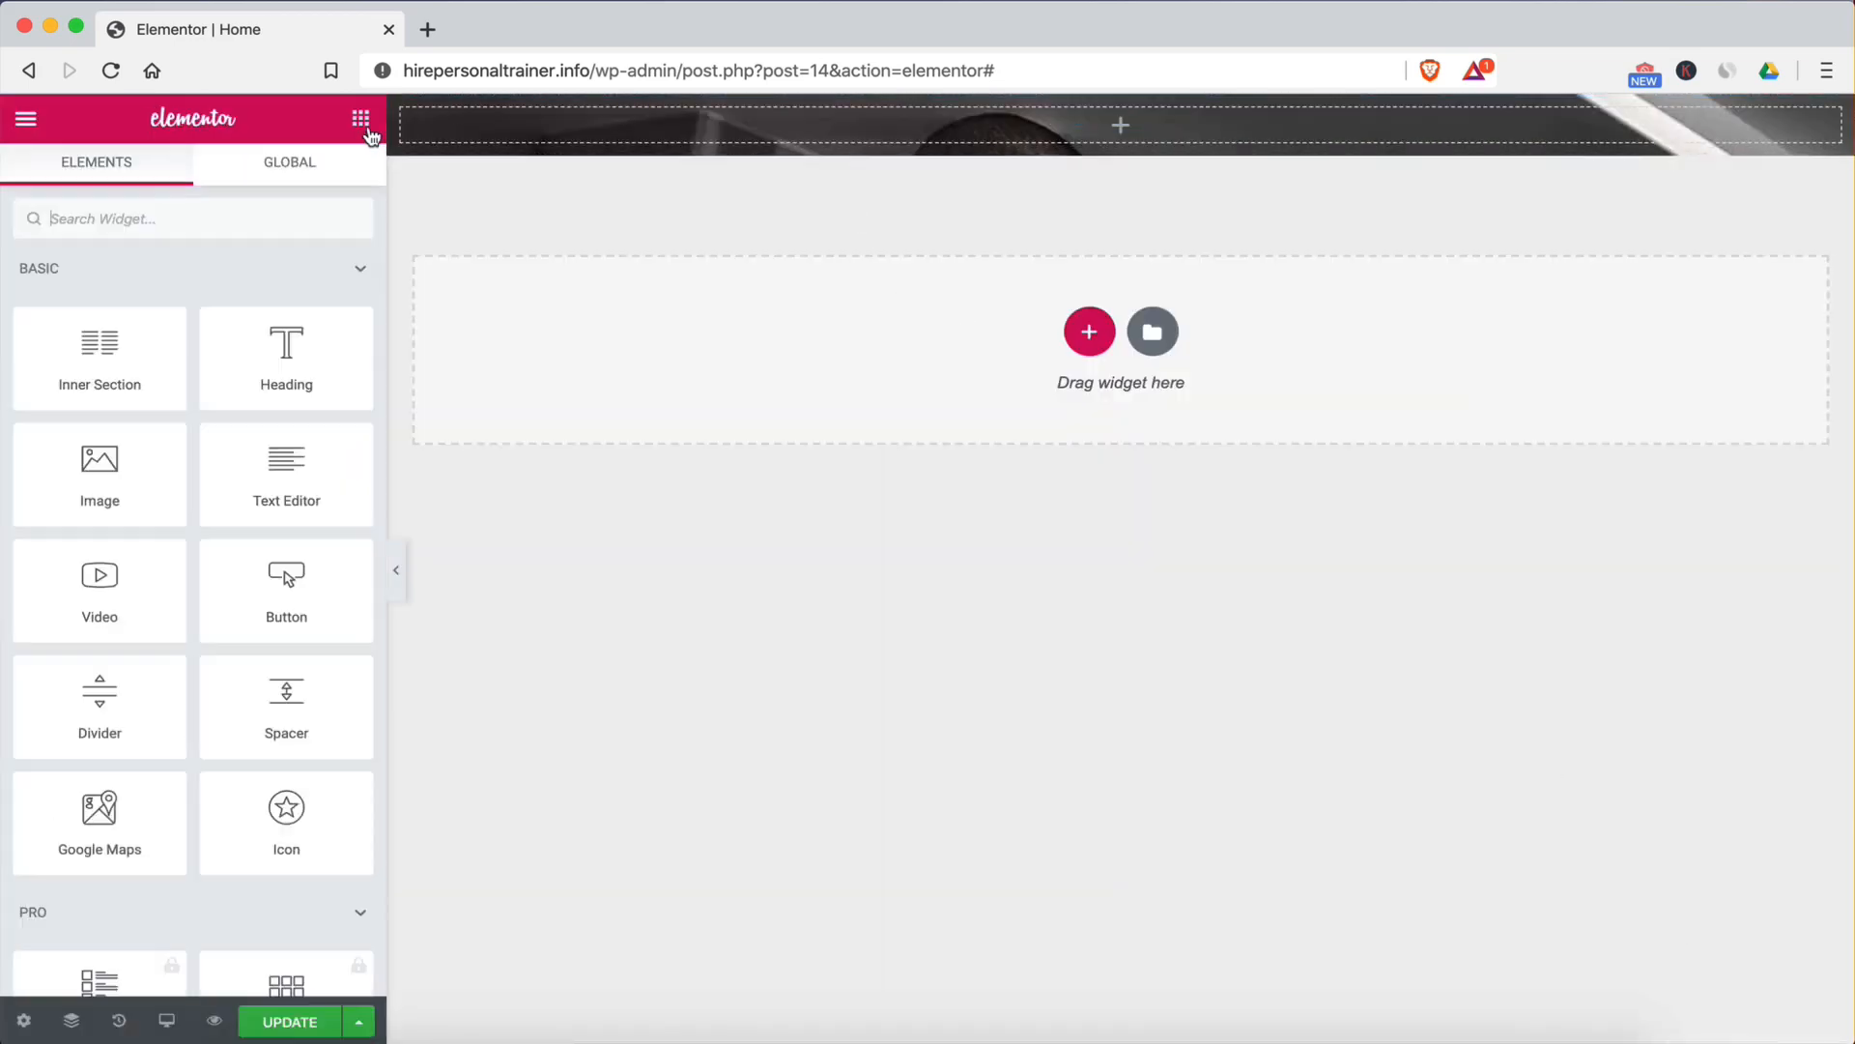
click(168, 220)
text(spacer)
drag(108, 305, 987, 124)
mouse_move(49, 366)
mouse_down()
mouse_move(206, 368)
mouse_move(59, 367)
mouse_up()
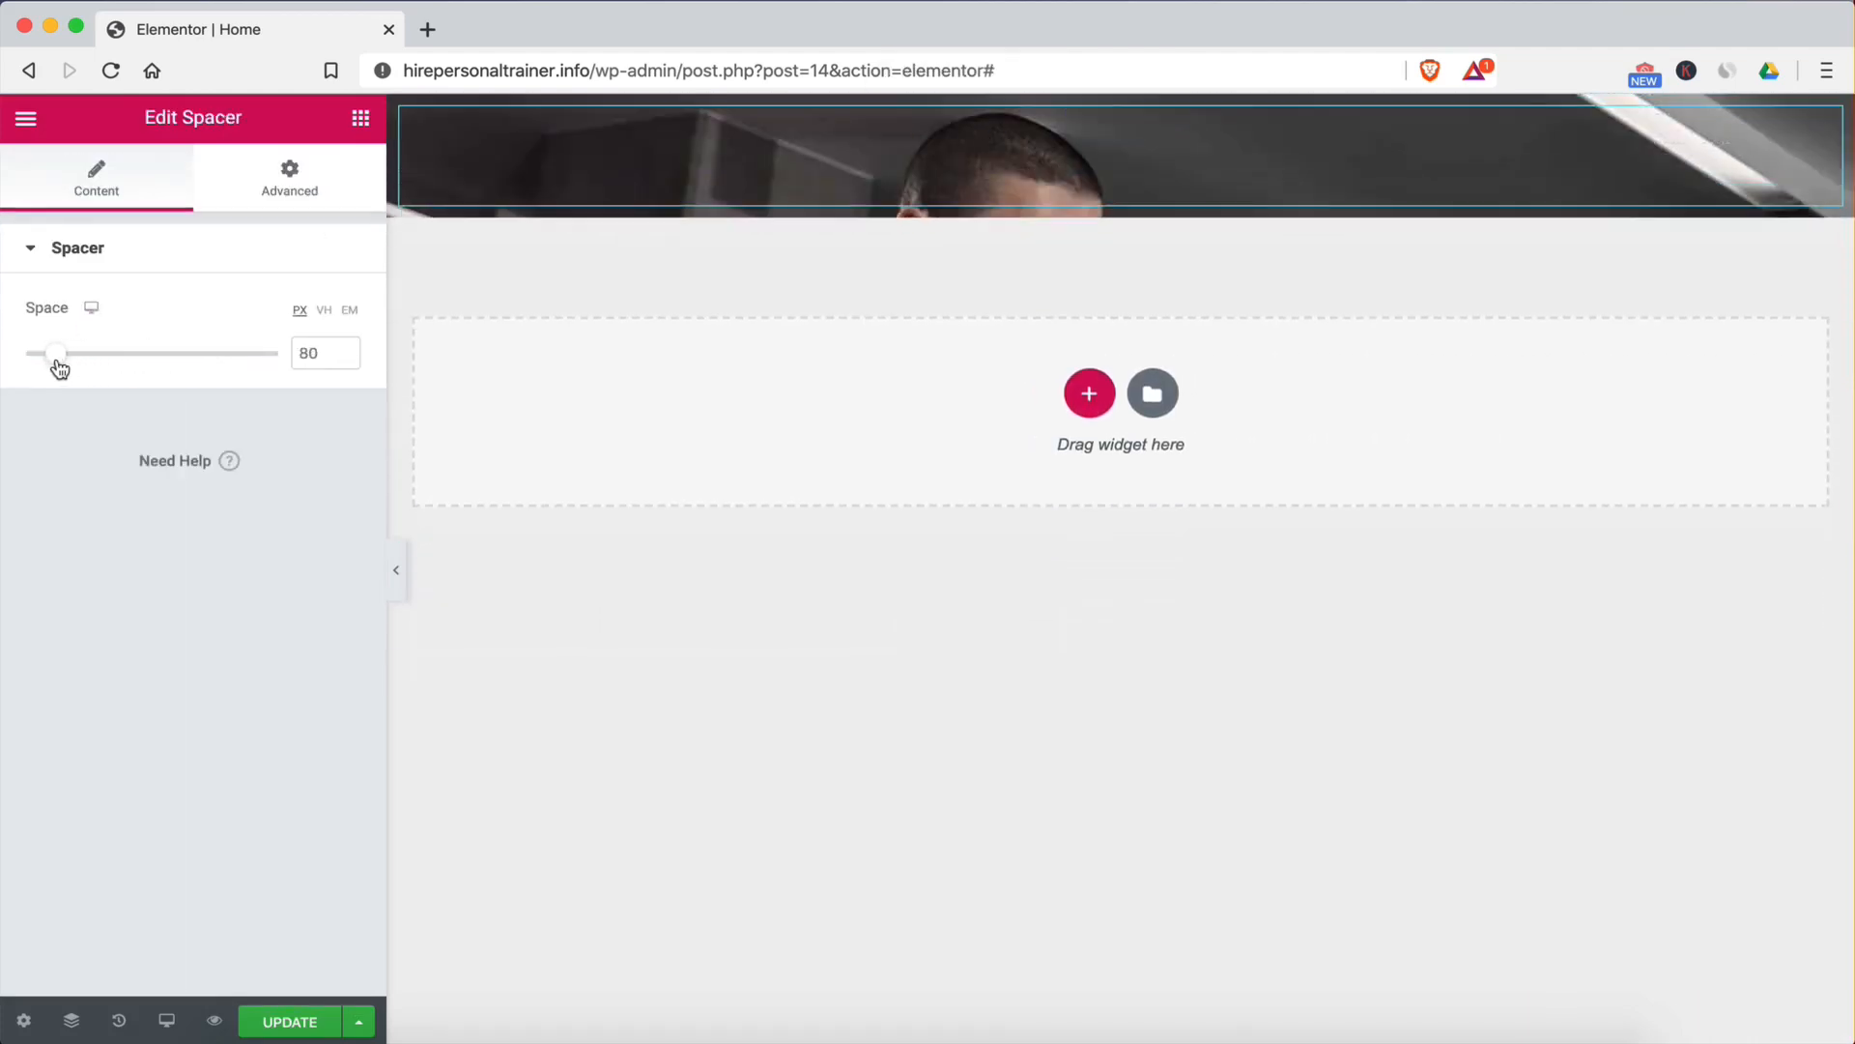
Step: Search the widgets for "title" and place a Heading widget below the spacer
click(361, 118)
click(216, 230)
text(title)
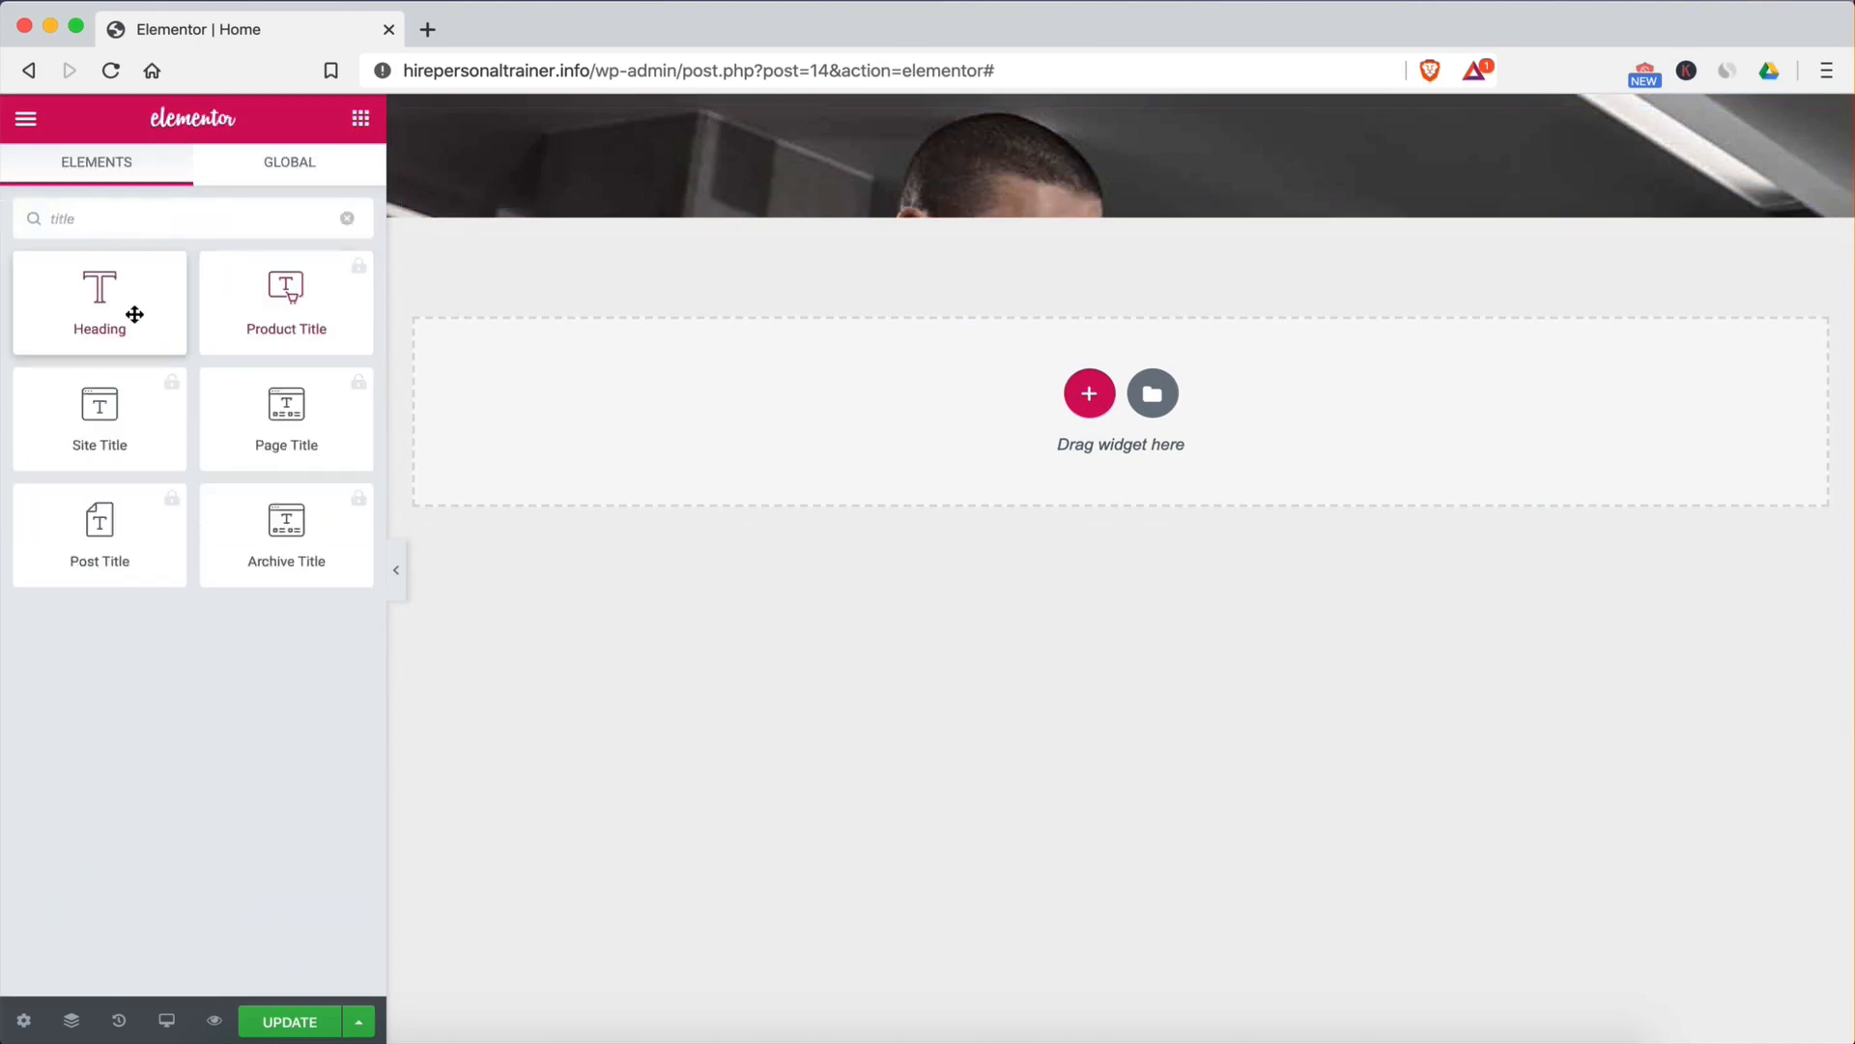
drag(132, 310, 1070, 167)
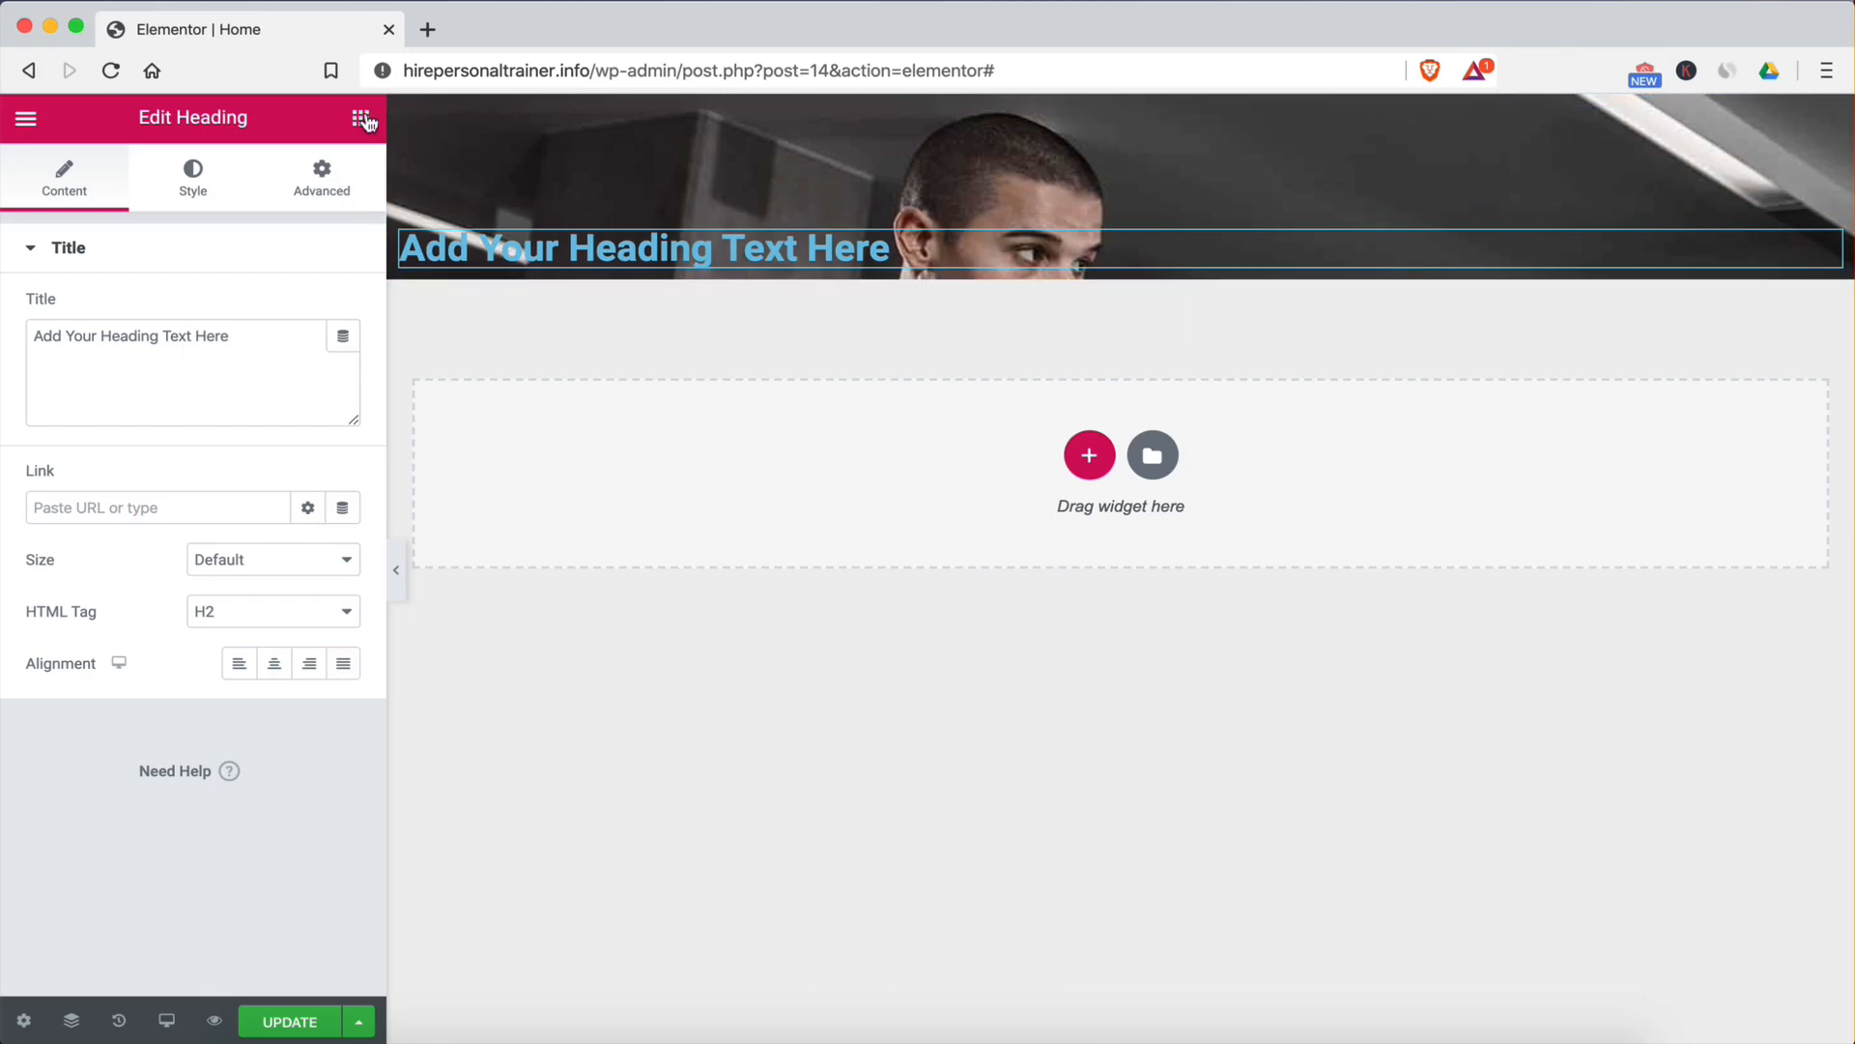
Step: Add a second Spacer widget below the heading and increase its space beyond 50 px
click(360, 118)
text(spacer)
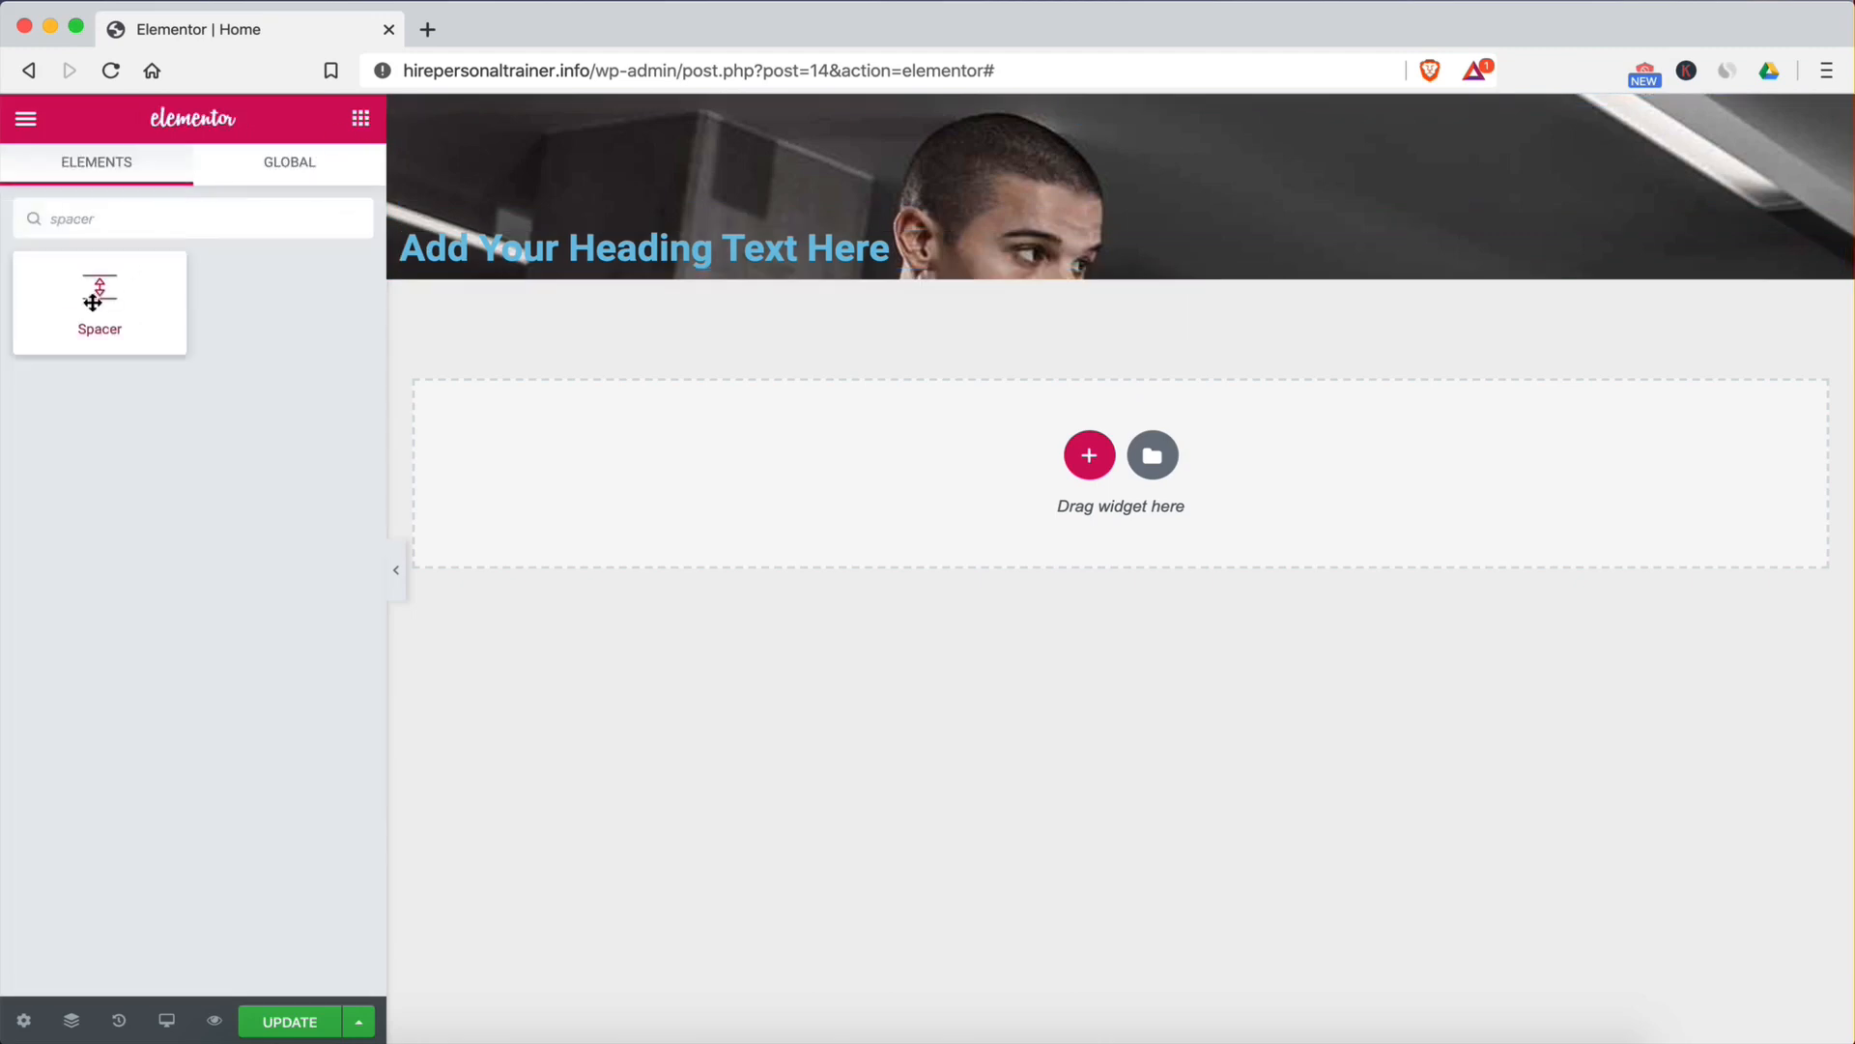
drag(96, 292, 744, 276)
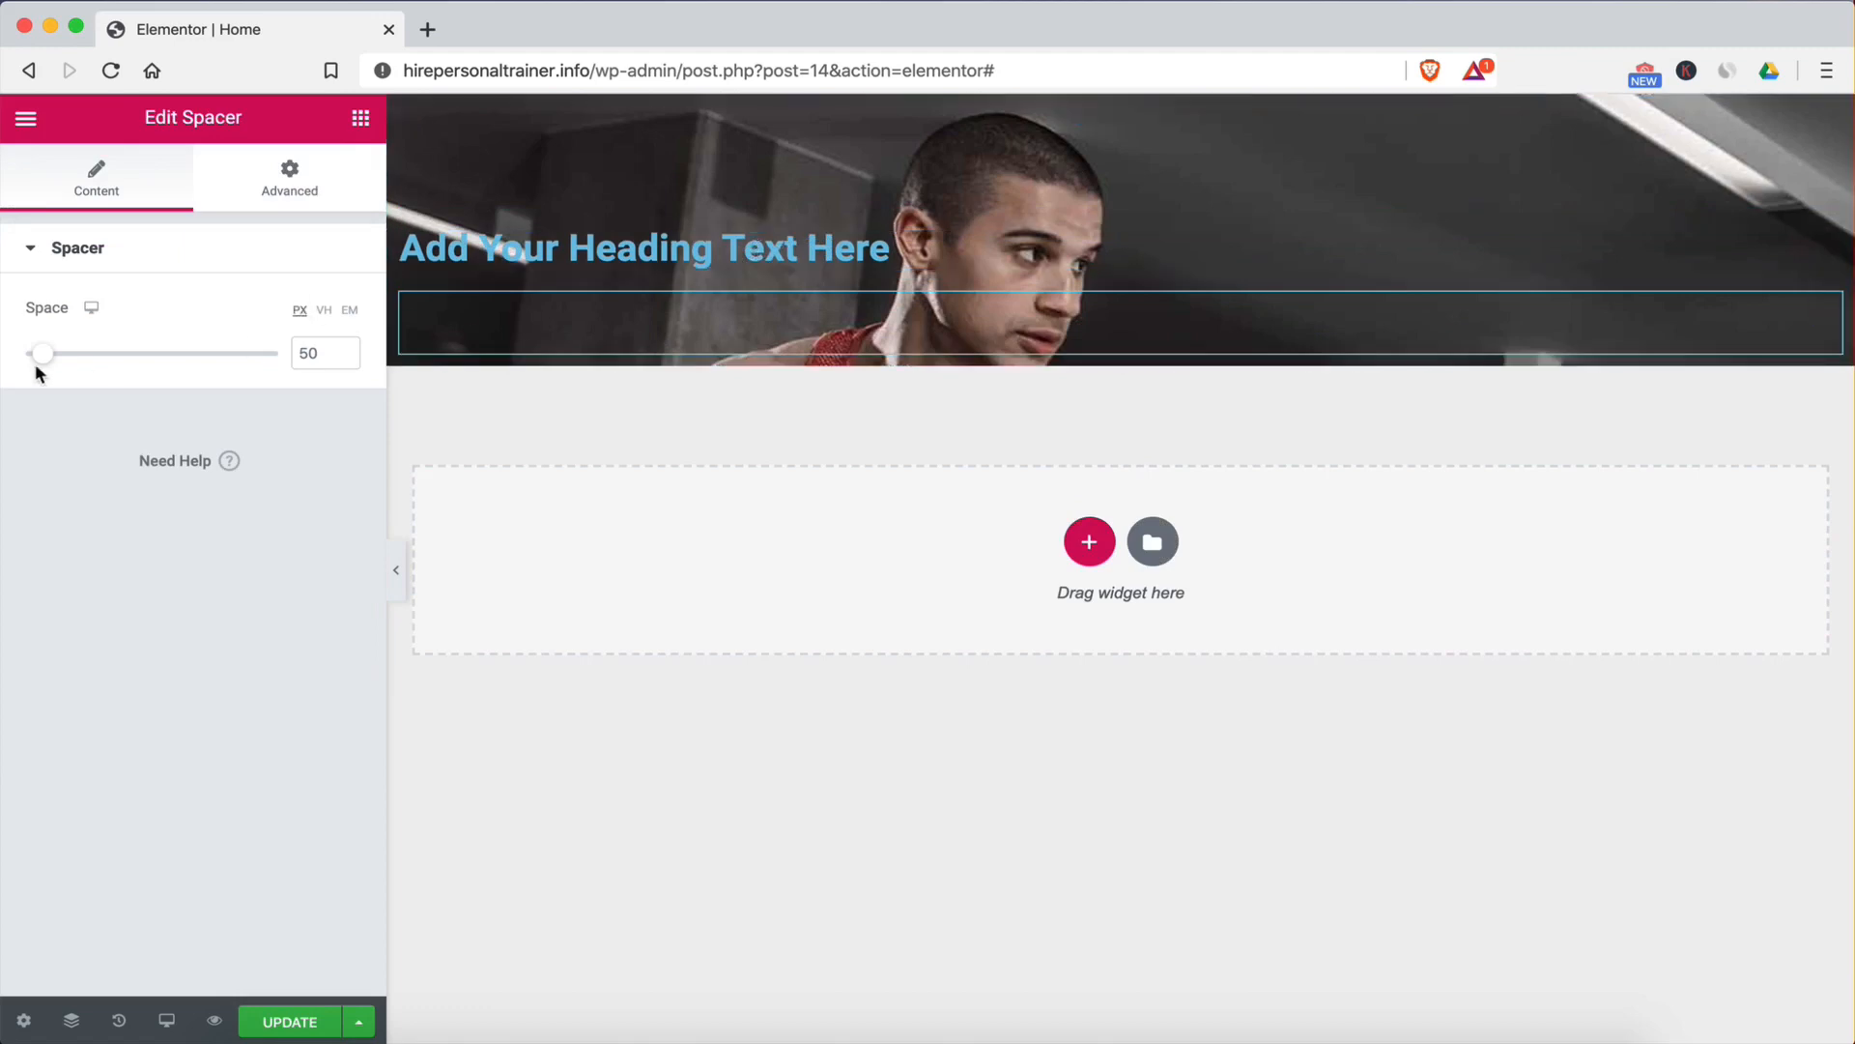
drag(52, 371, 66, 364)
Step: Centre the heading and set its text colour to white (#FFFFFF)
click(580, 249)
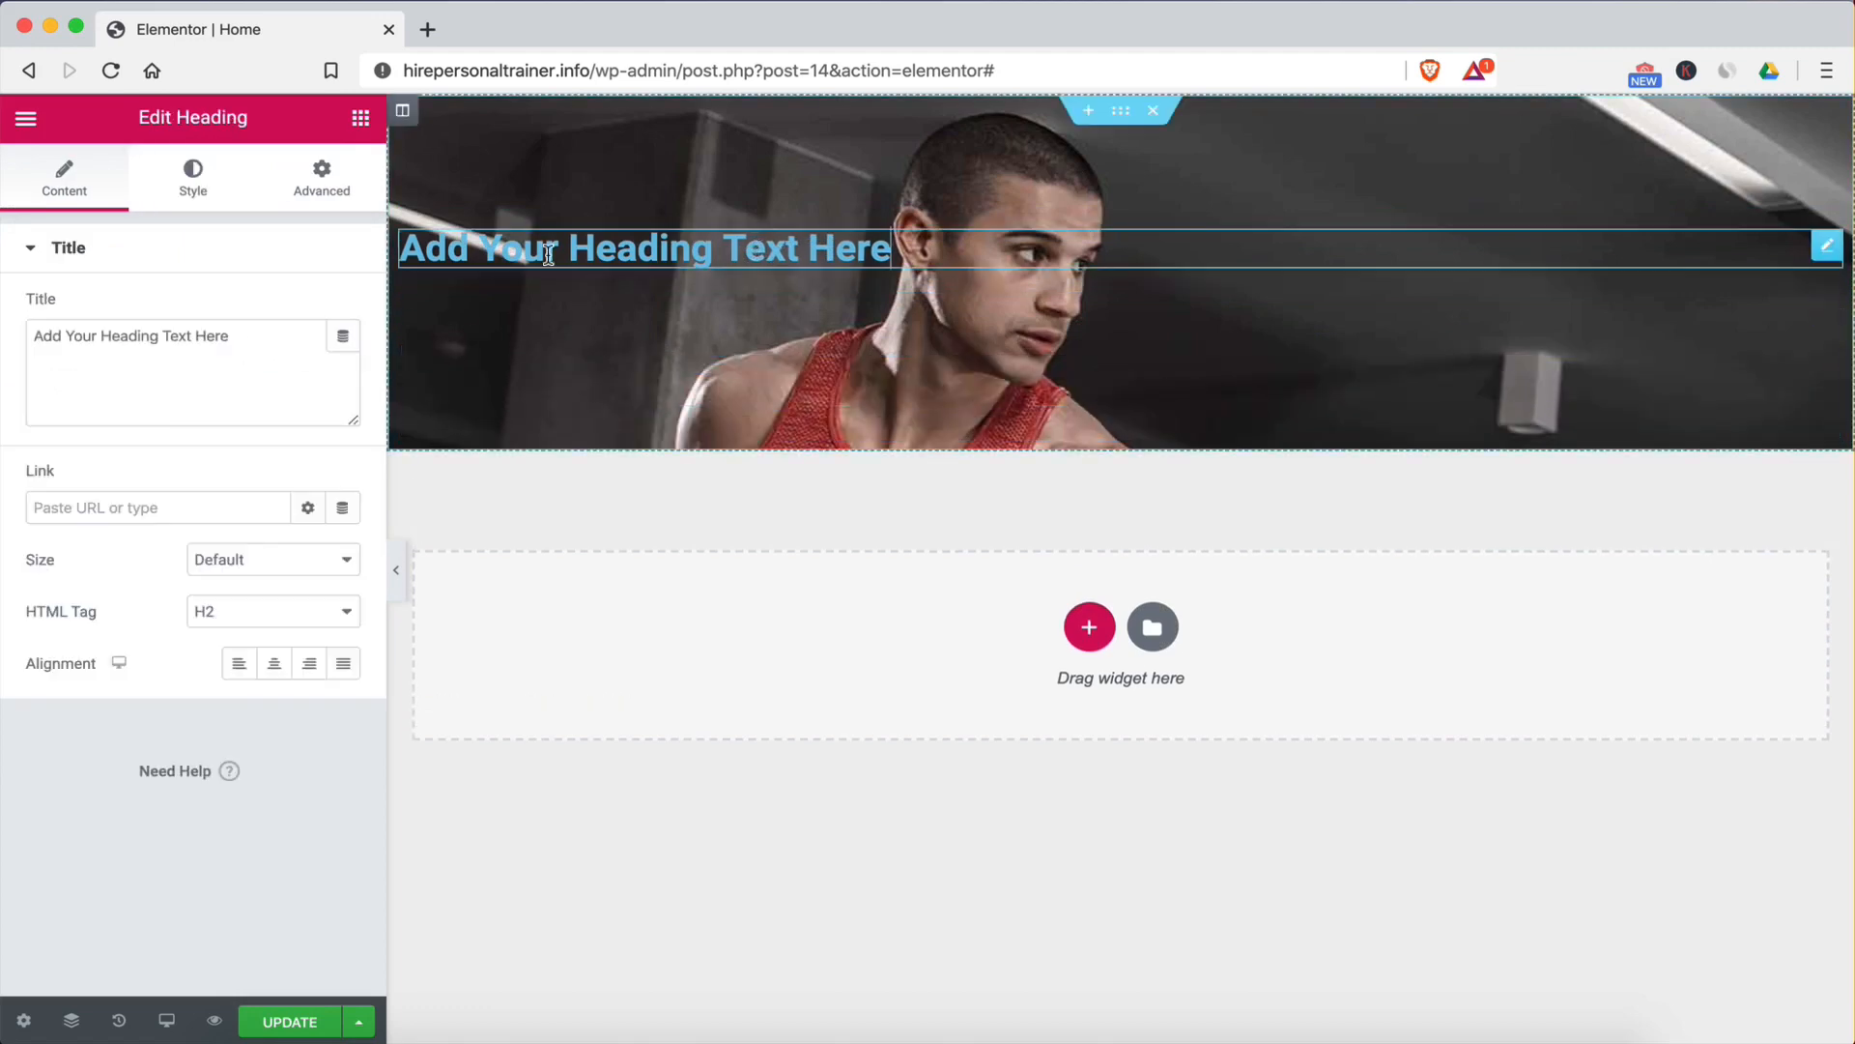
click(274, 663)
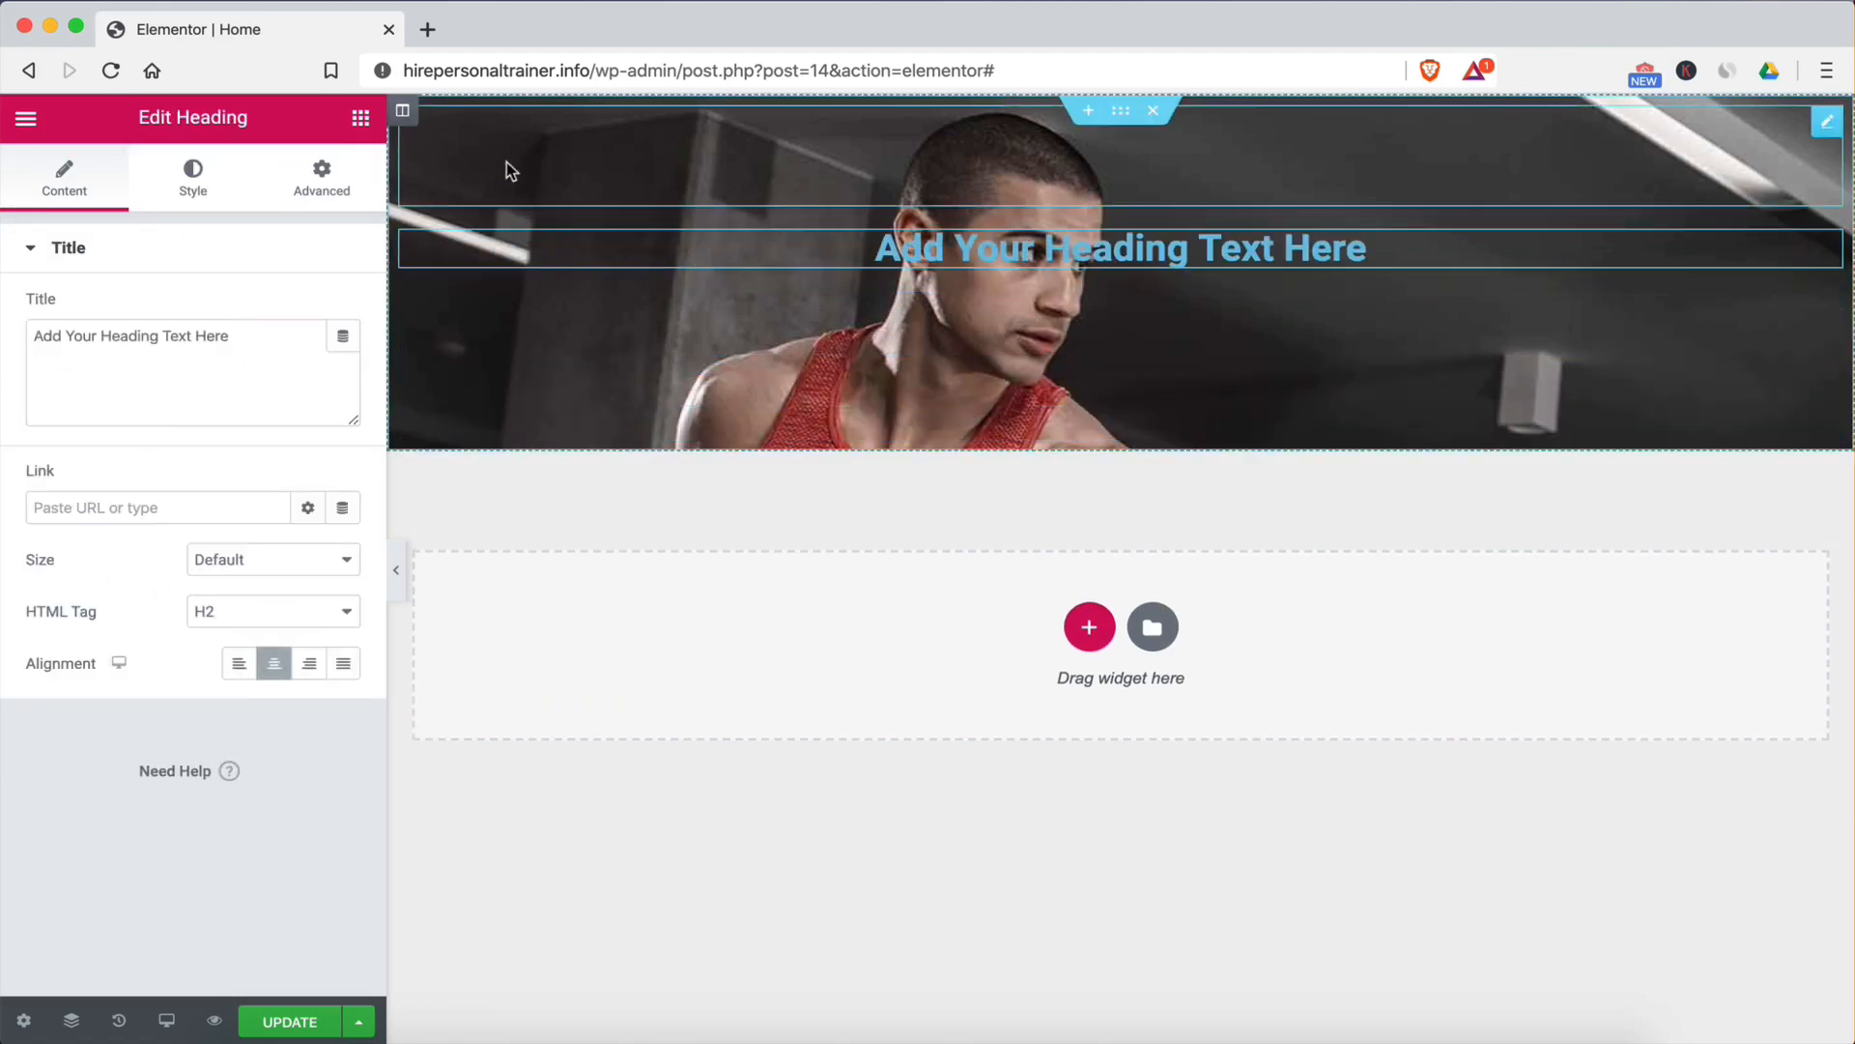
click(194, 179)
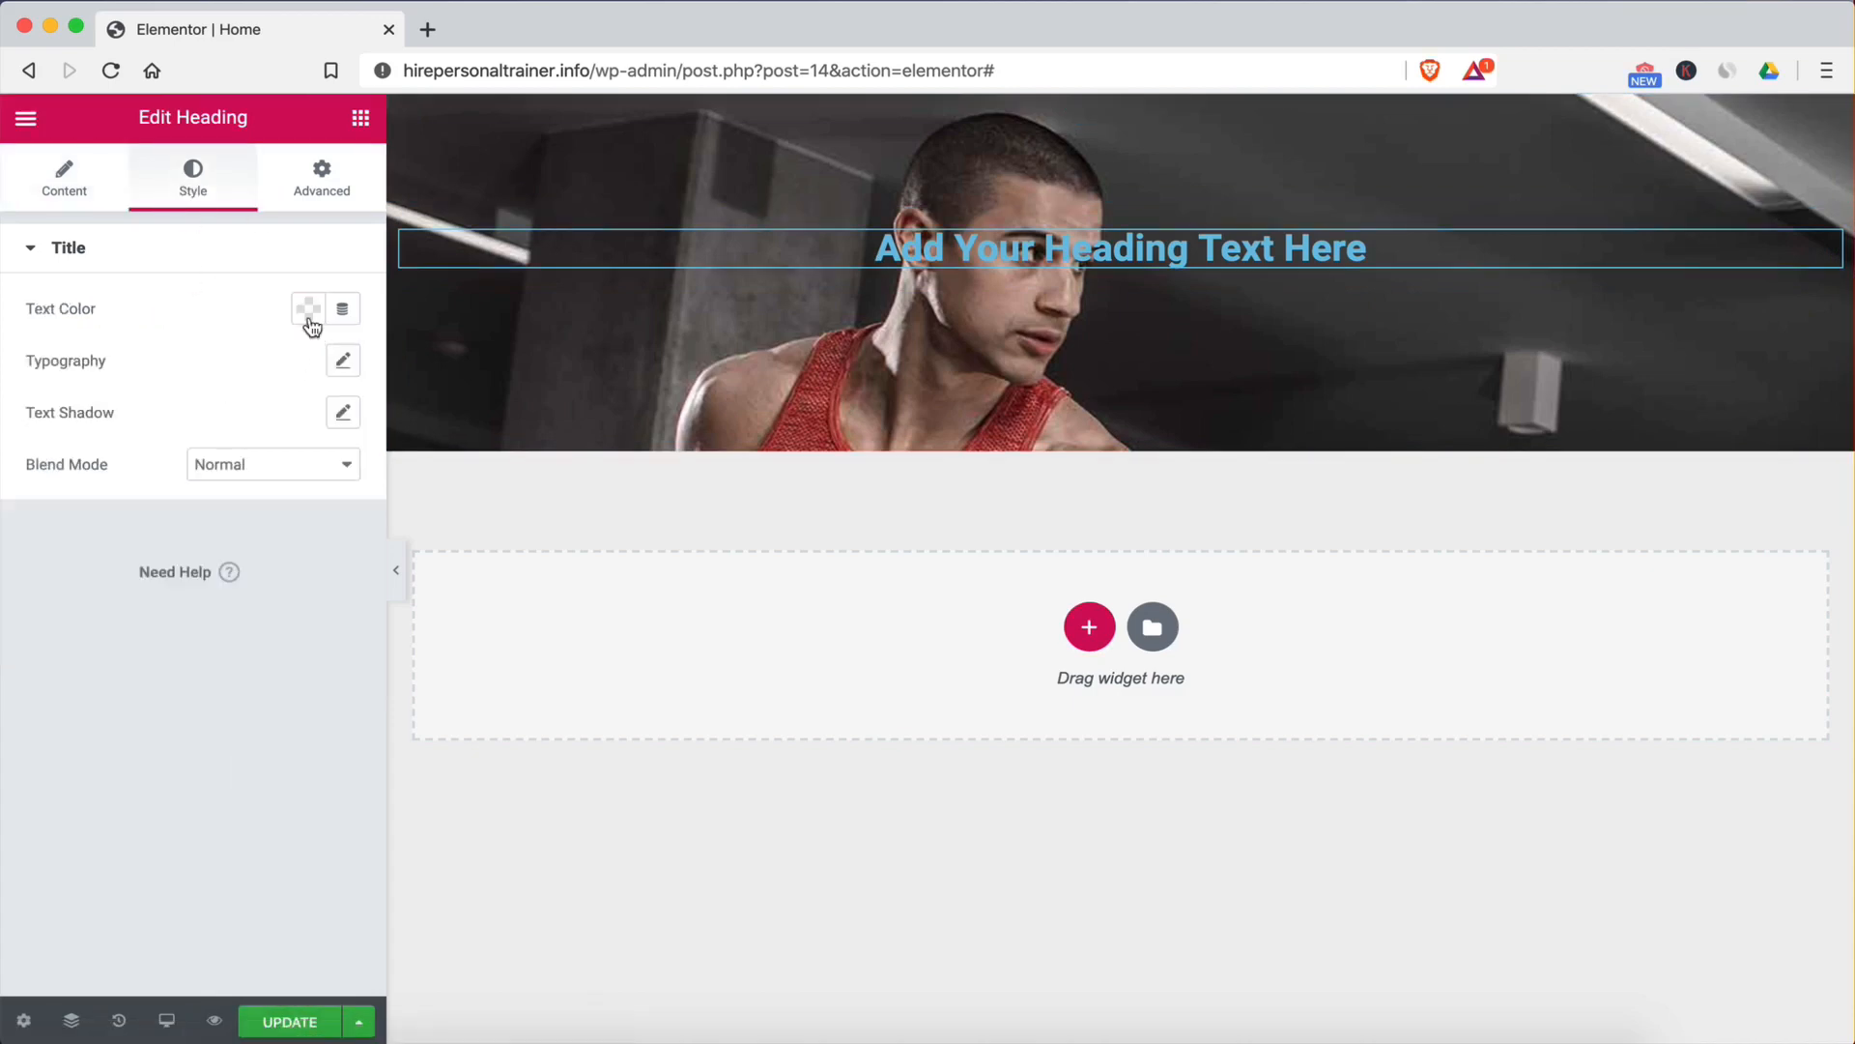
click(308, 310)
drag(190, 536, 165, 391)
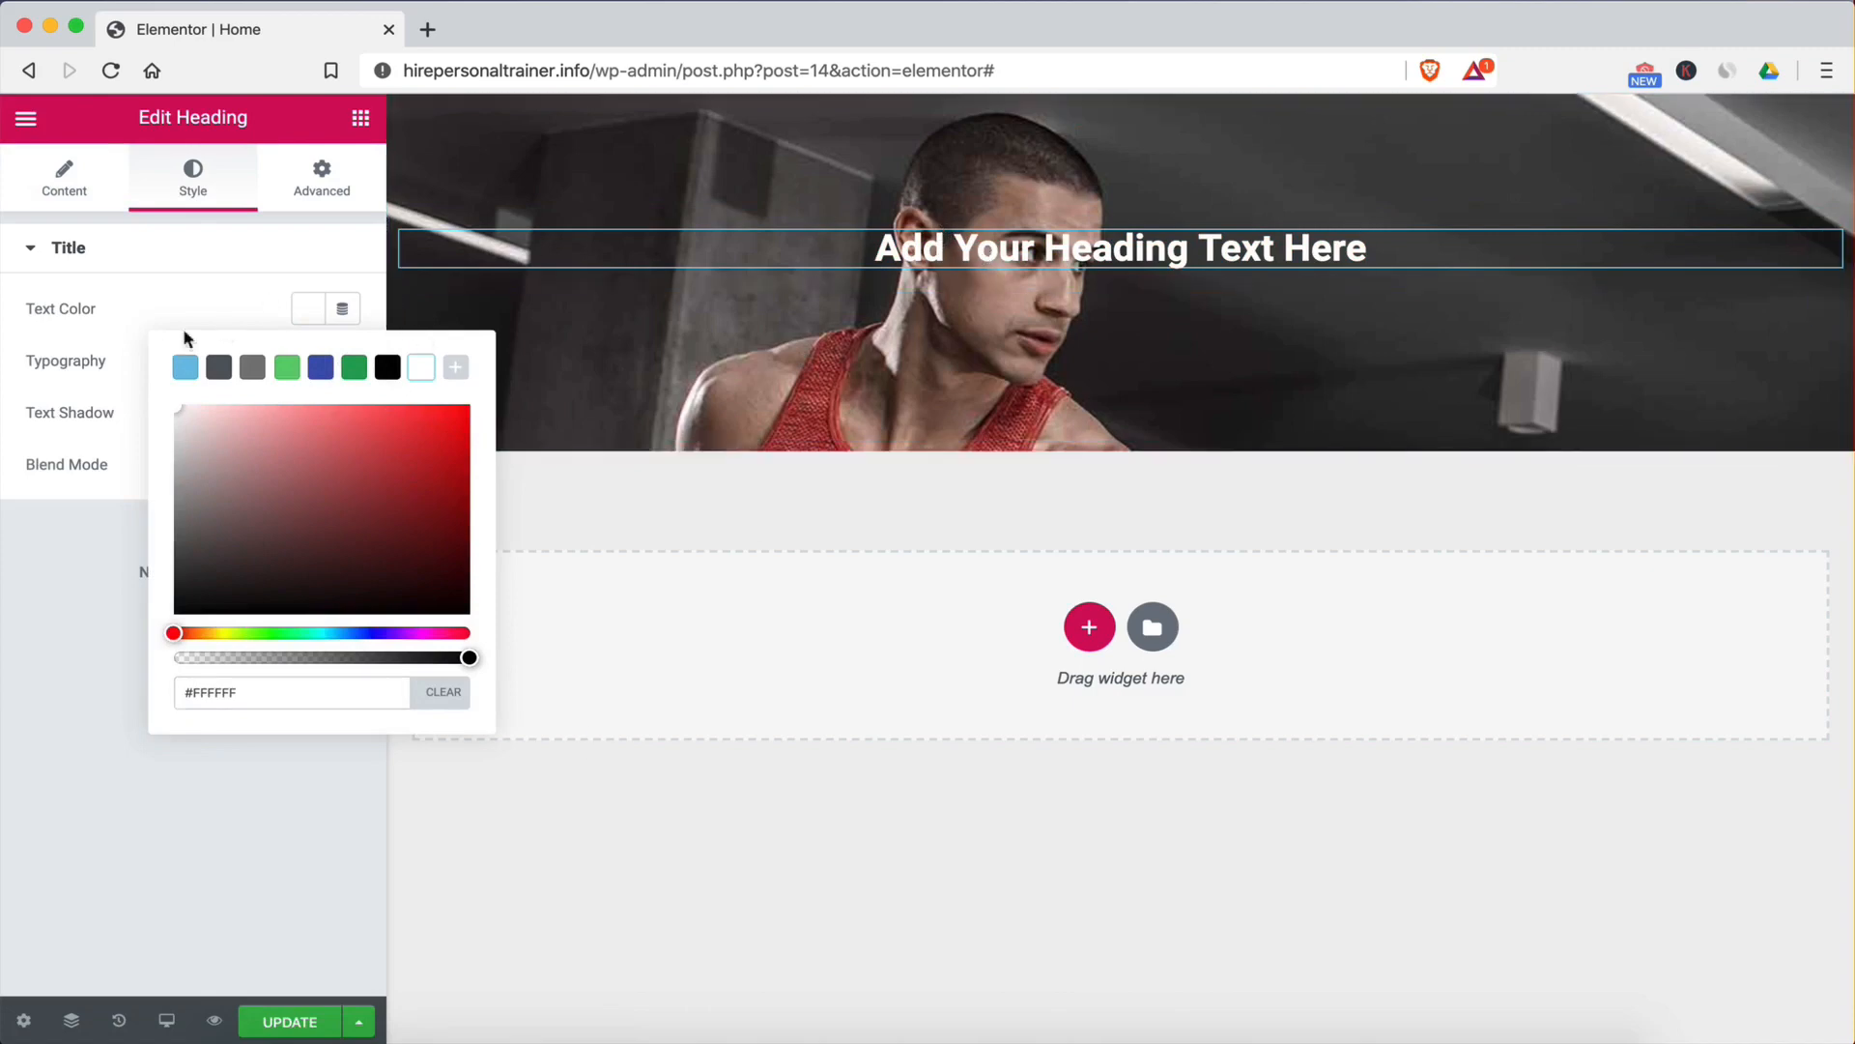
click(310, 308)
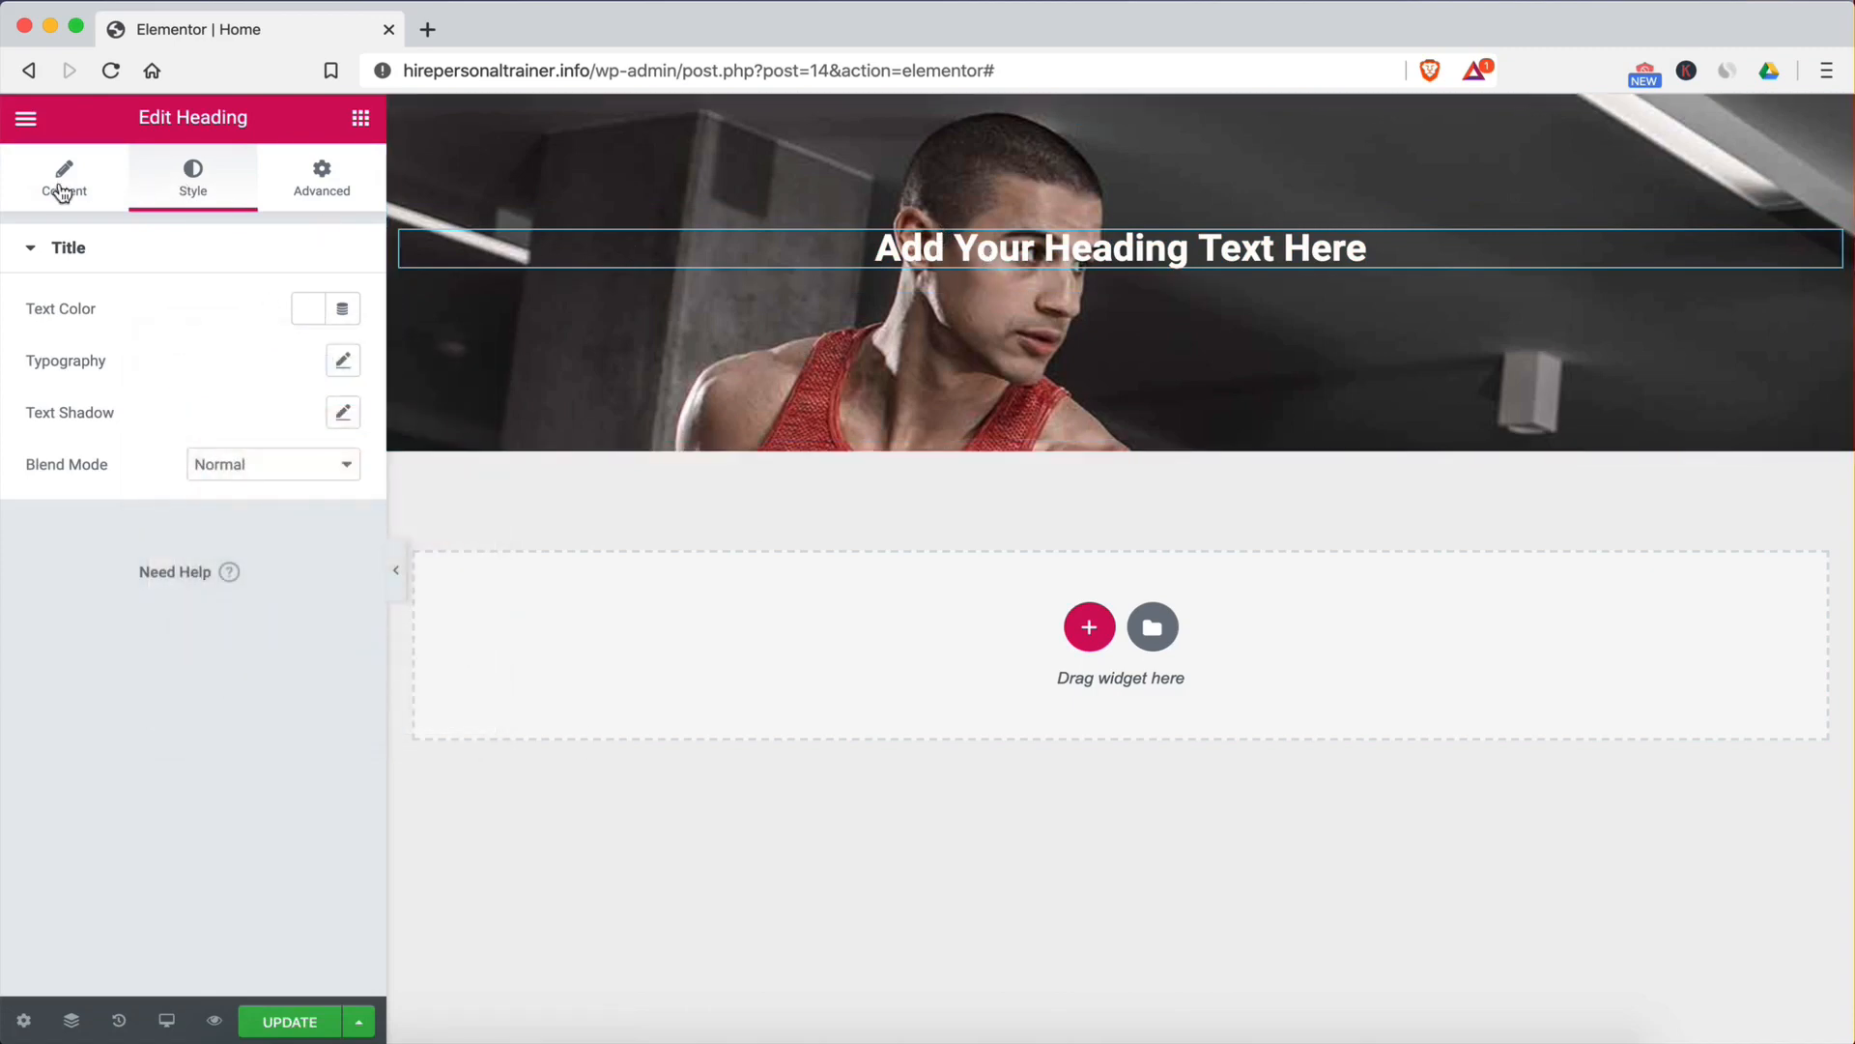
Step: Set the heading's typography size to 39 px
click(76, 198)
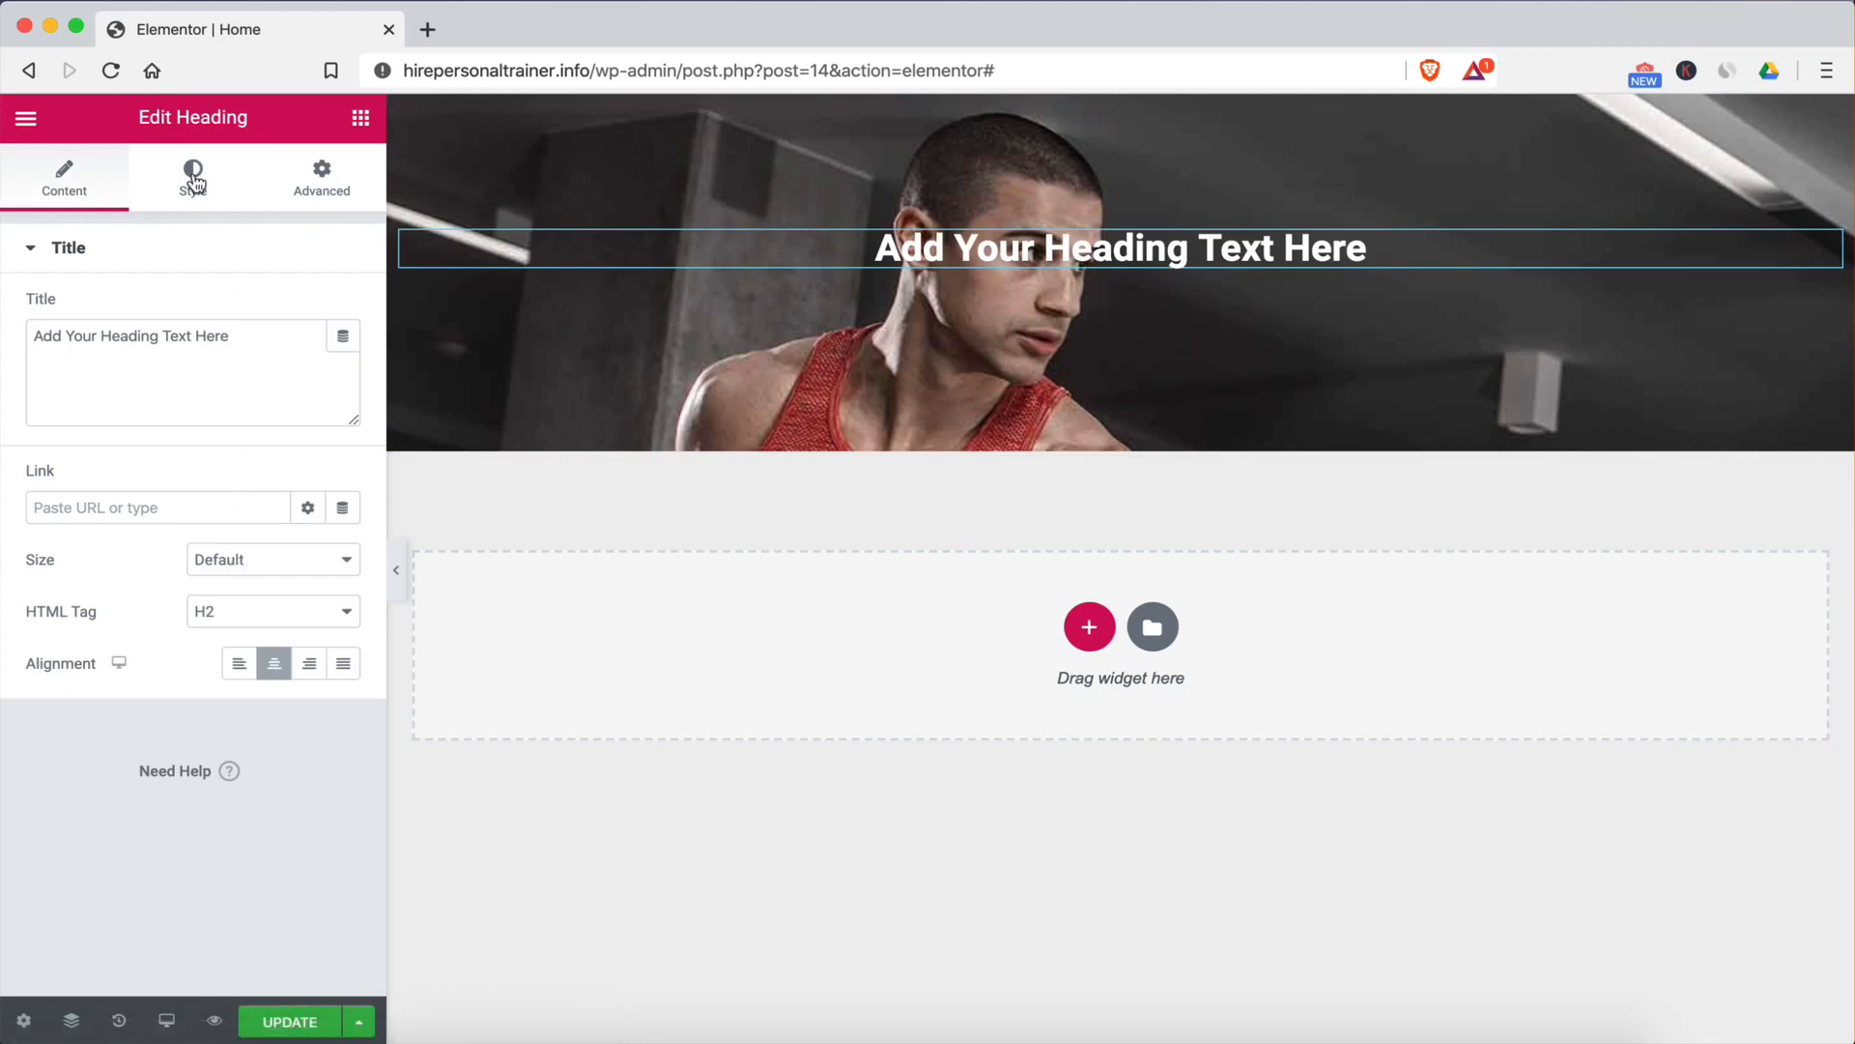
click(193, 182)
click(345, 361)
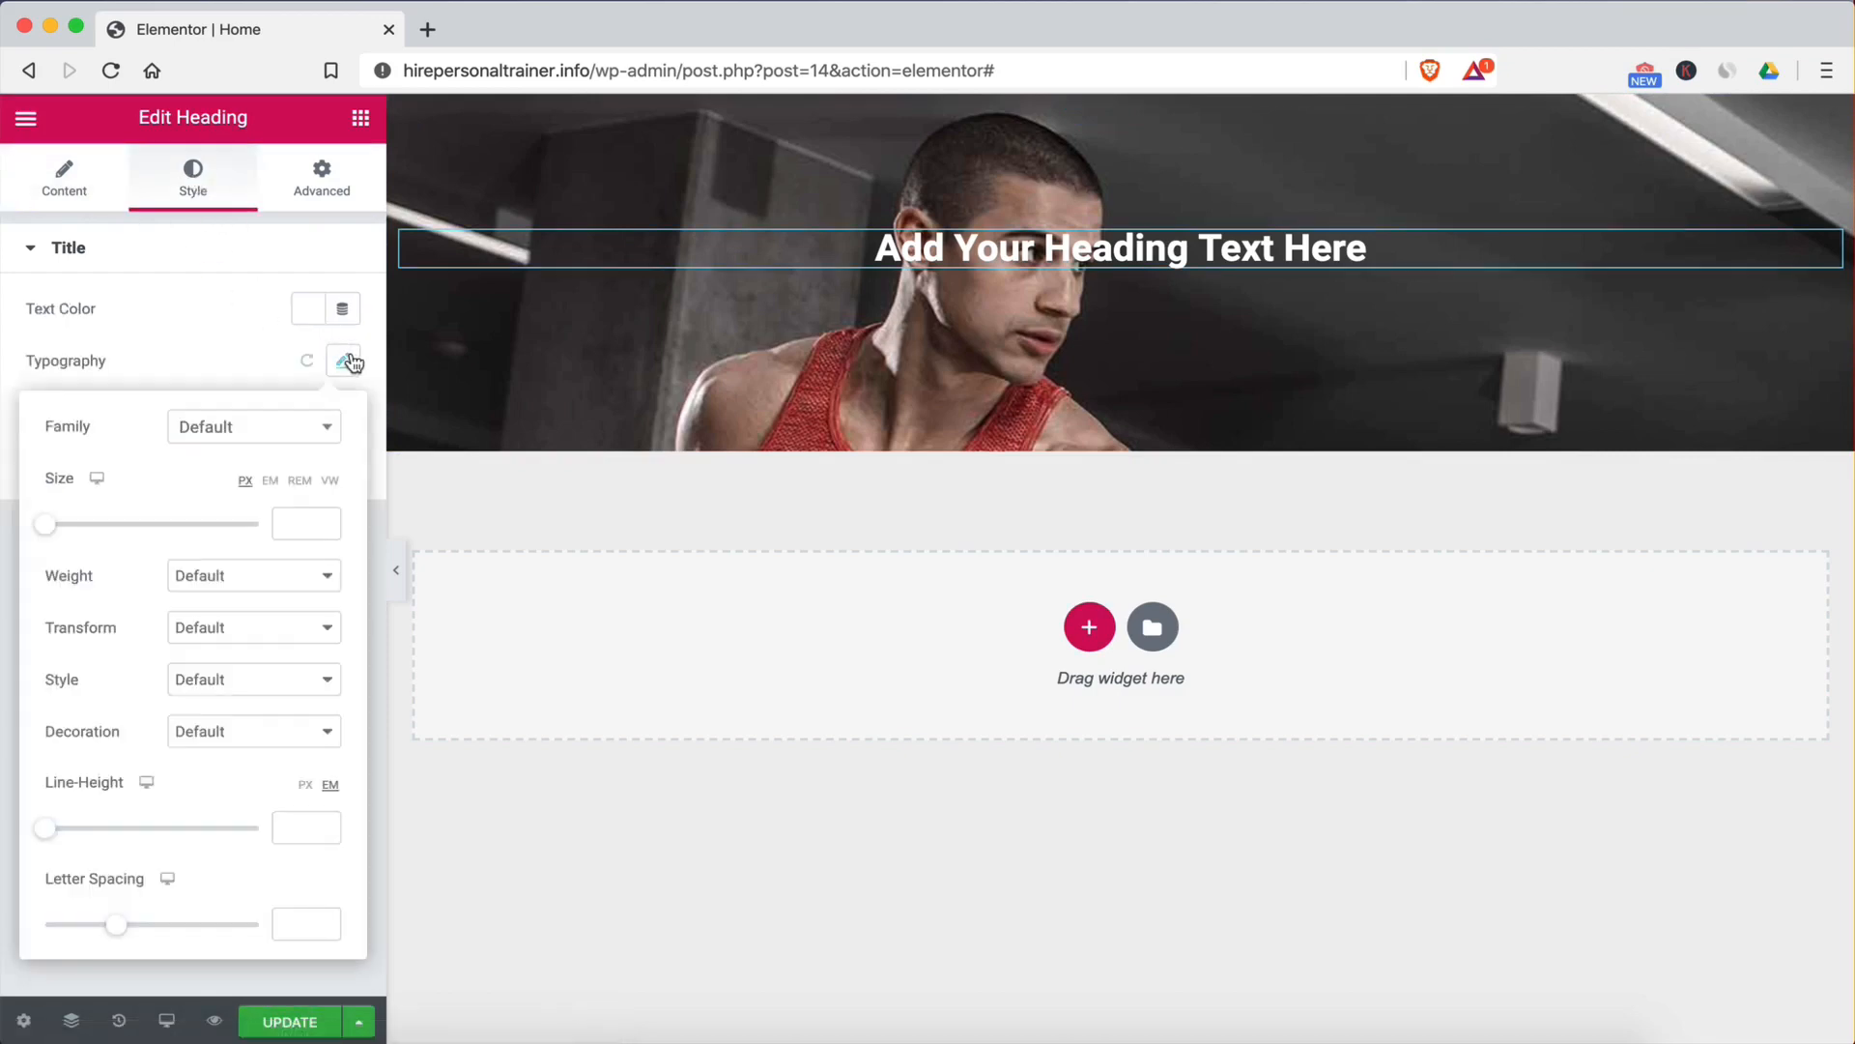
drag(51, 526, 88, 524)
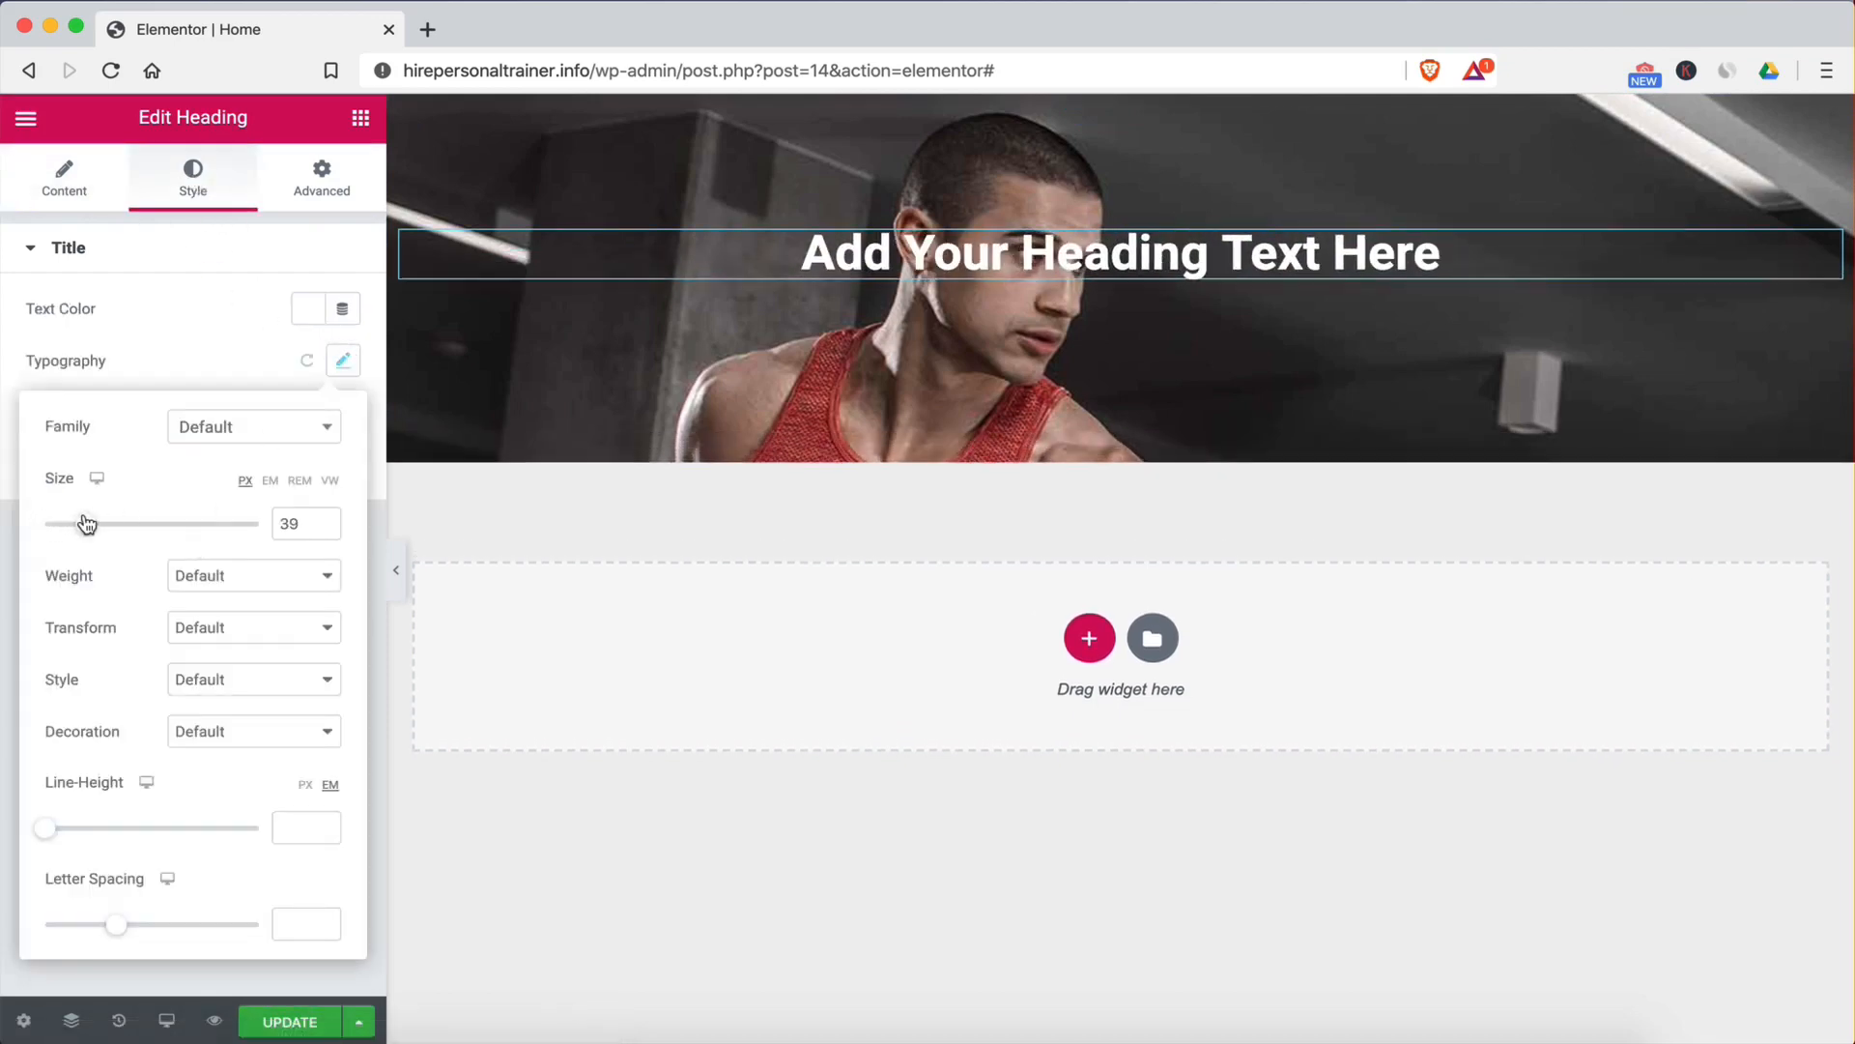
click(70, 180)
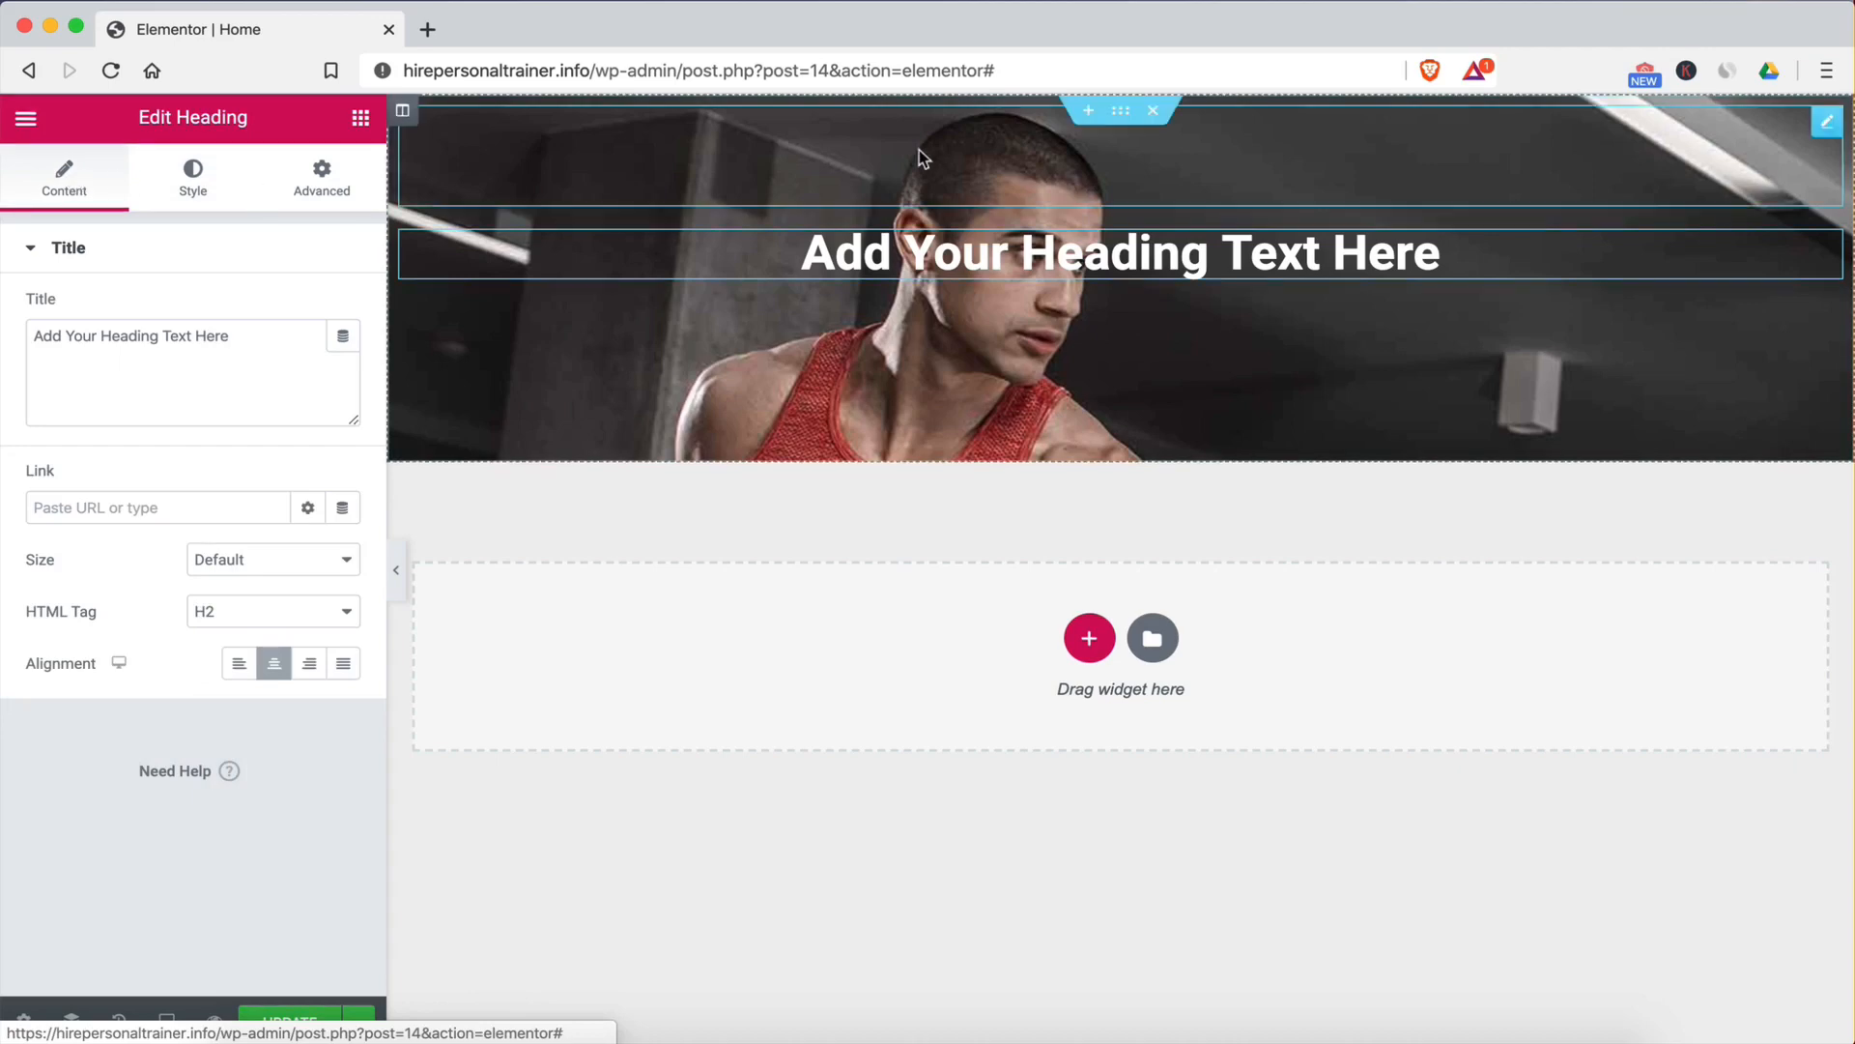
Step: Add a classic background overlay in black (#000000) to the section
click(1076, 118)
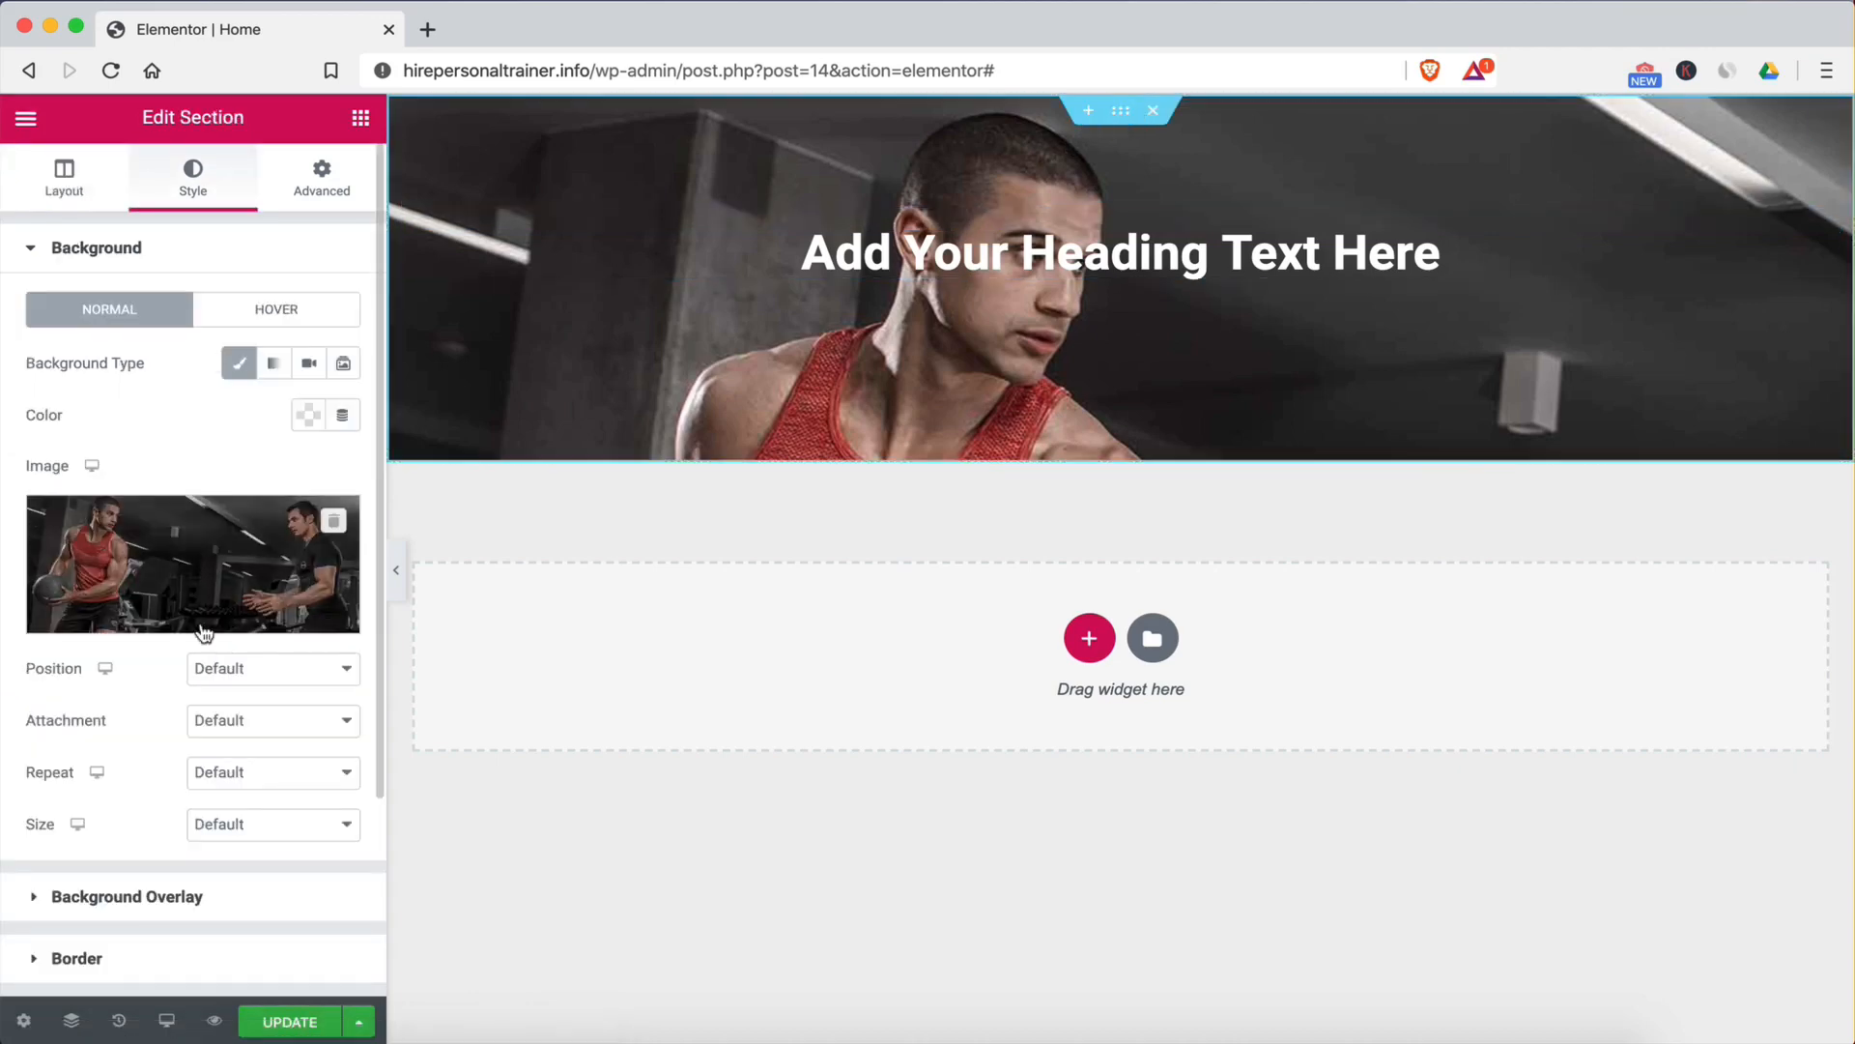
scroll(223, 732, down, 1)
click(160, 884)
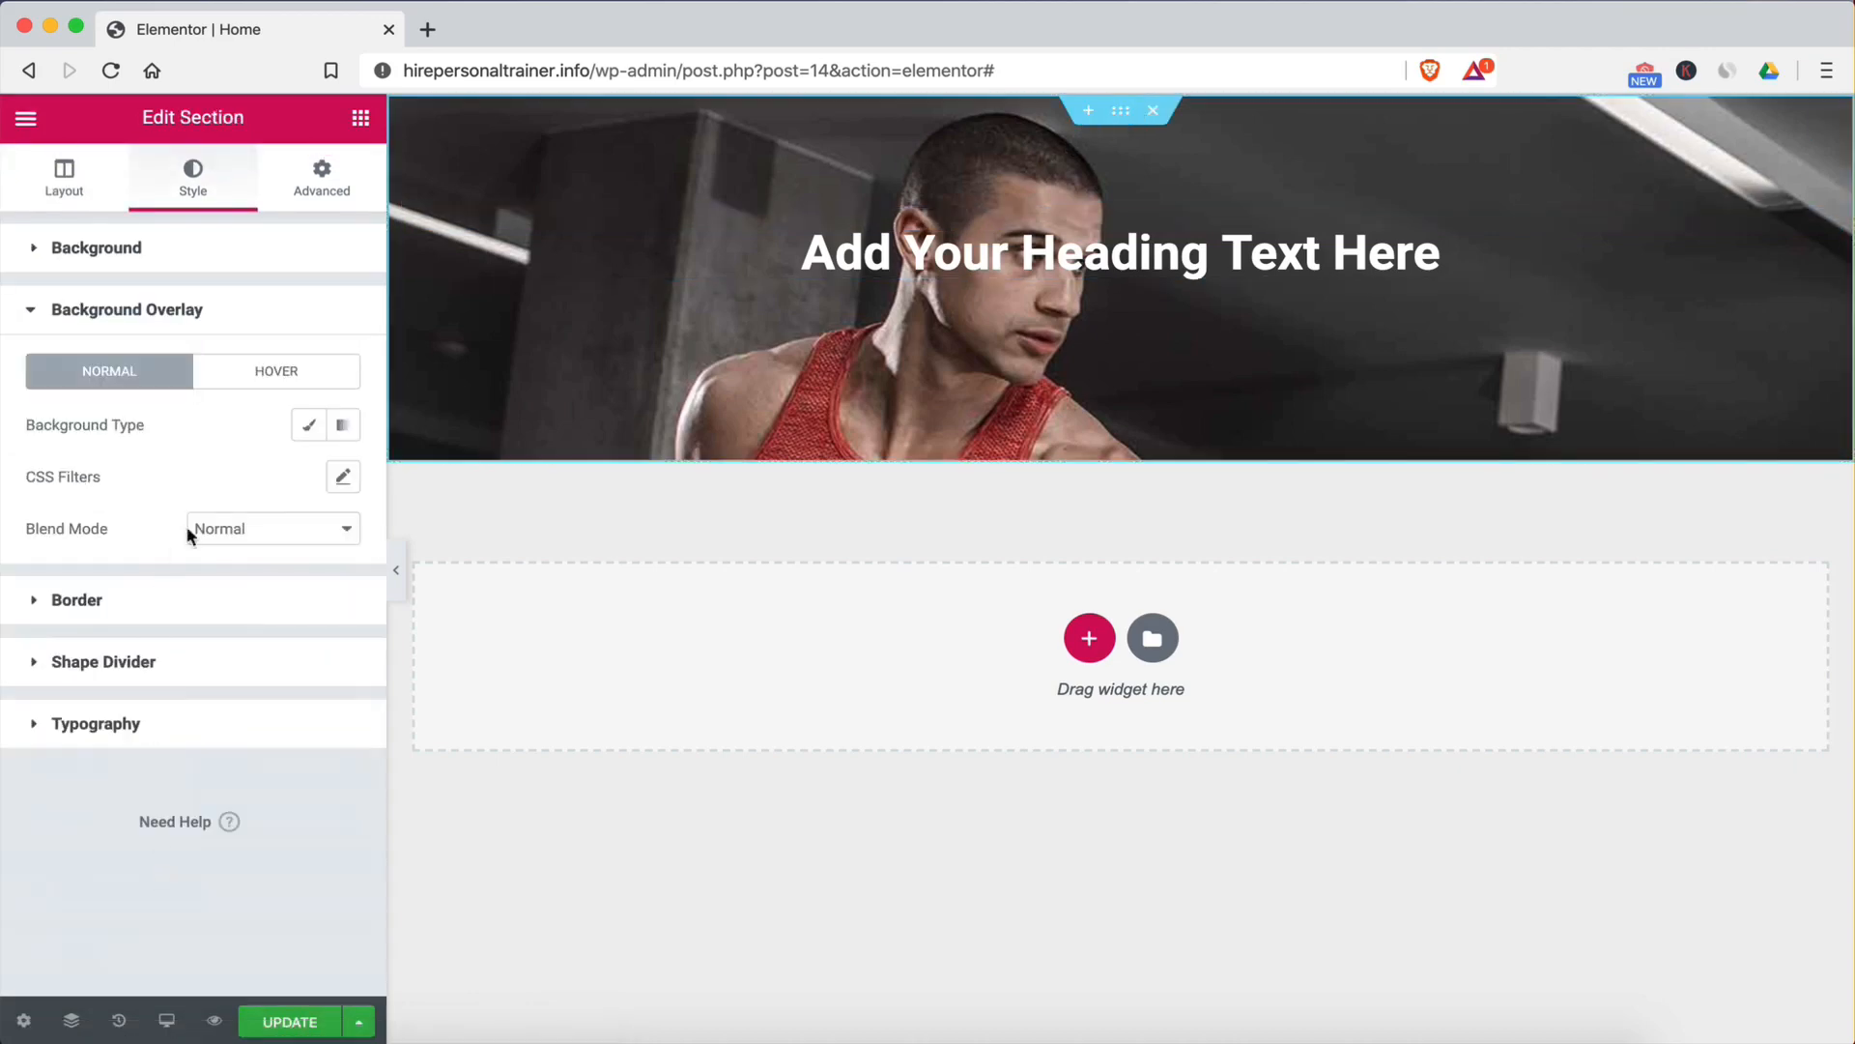
click(308, 425)
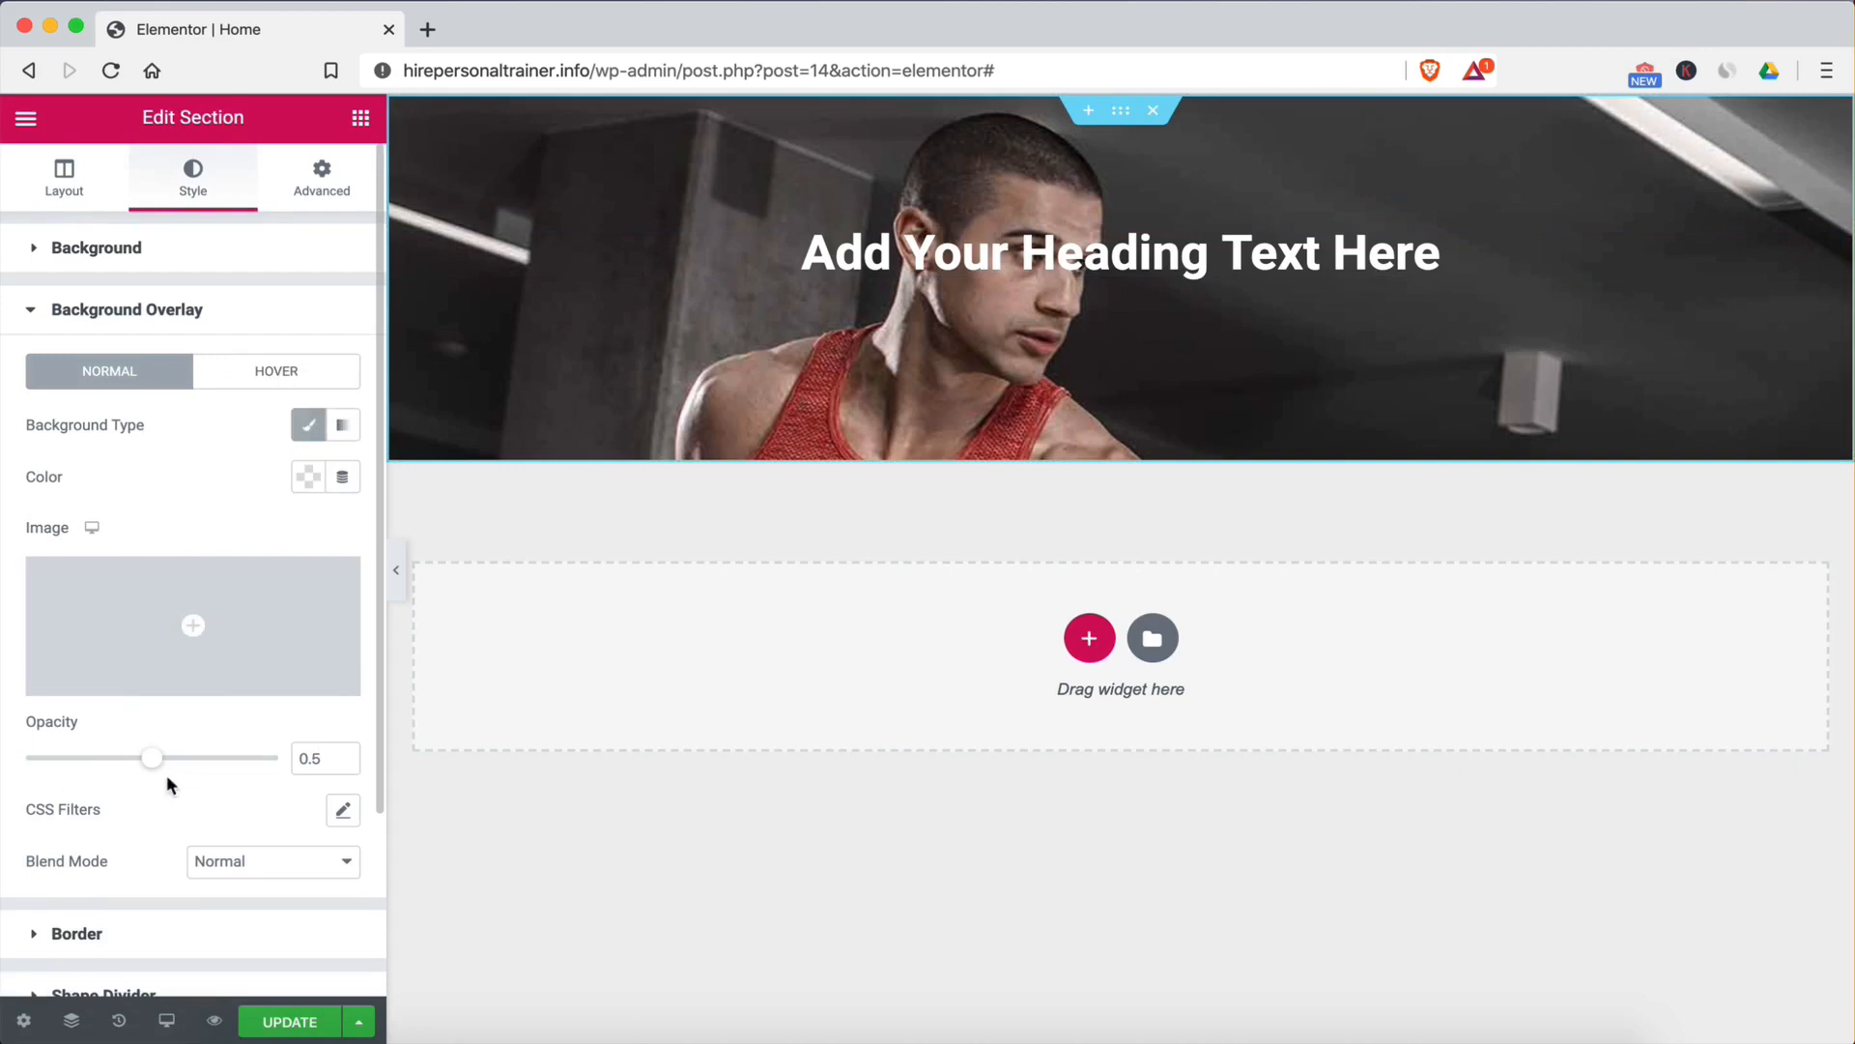
click(301, 489)
drag(226, 649, 175, 809)
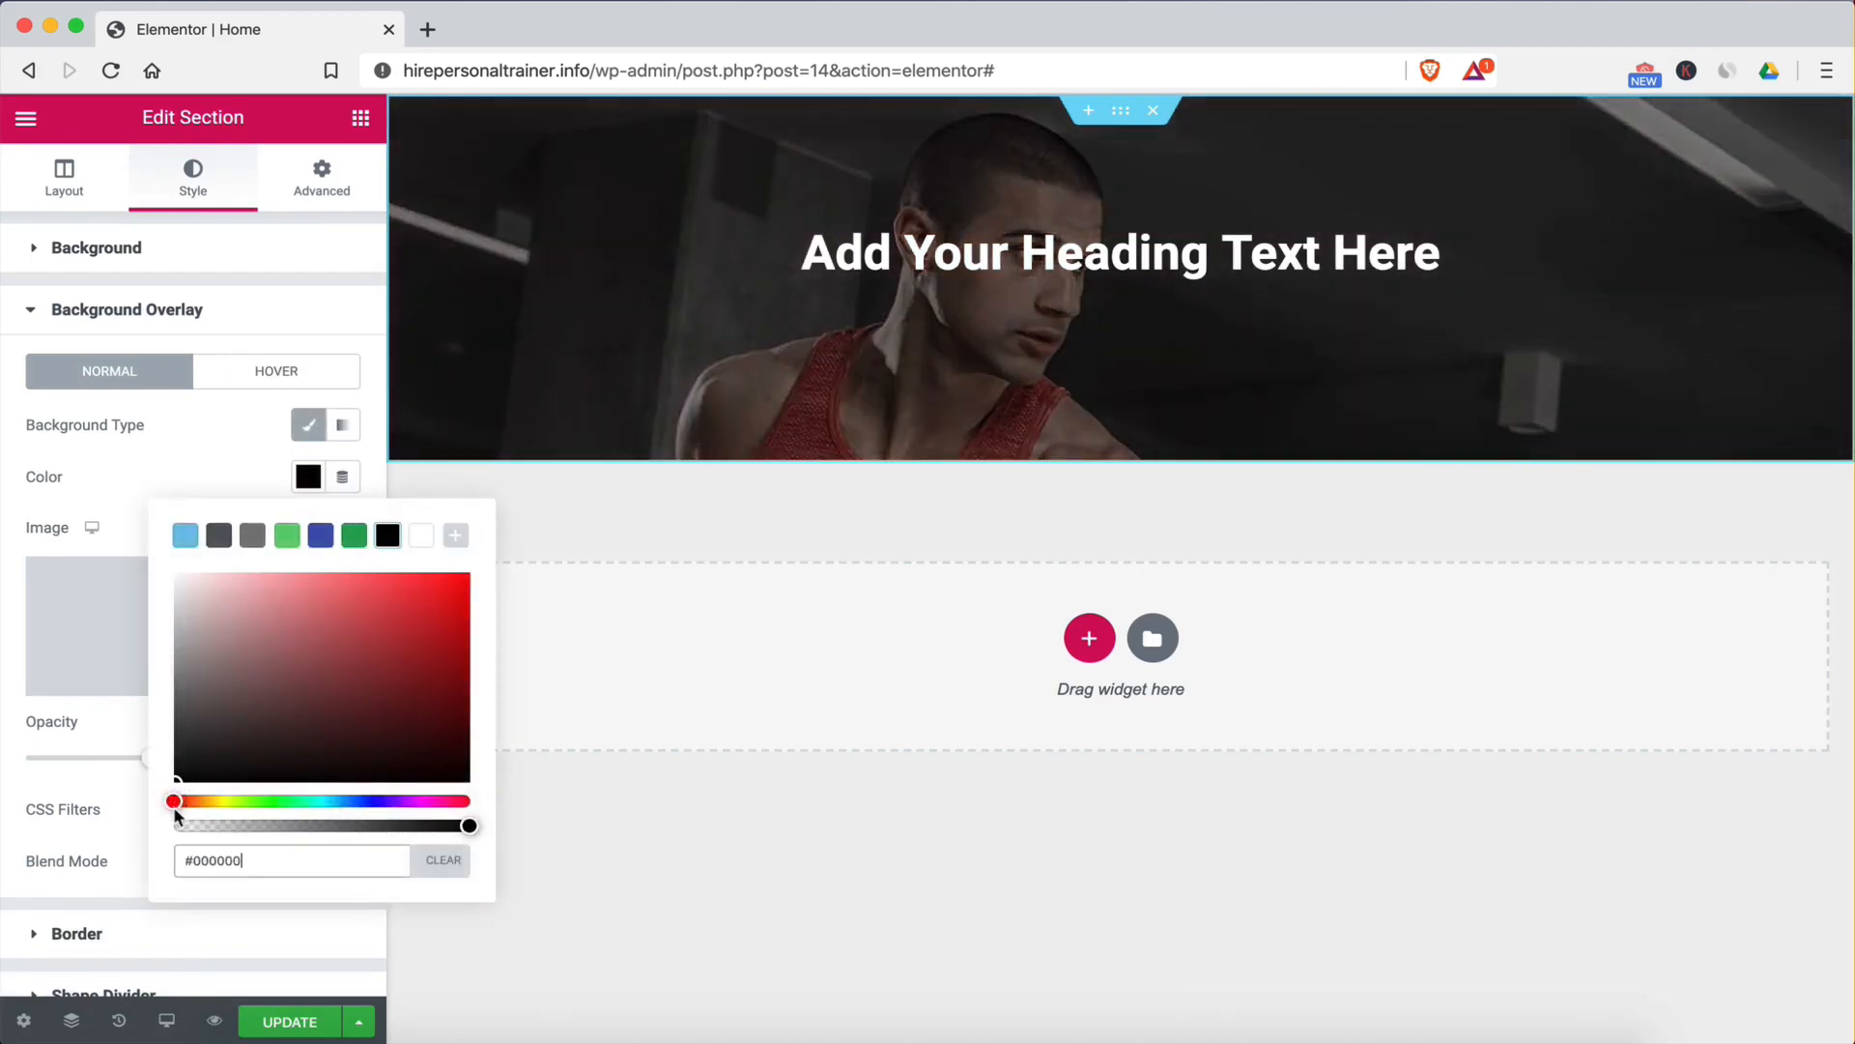
click(307, 476)
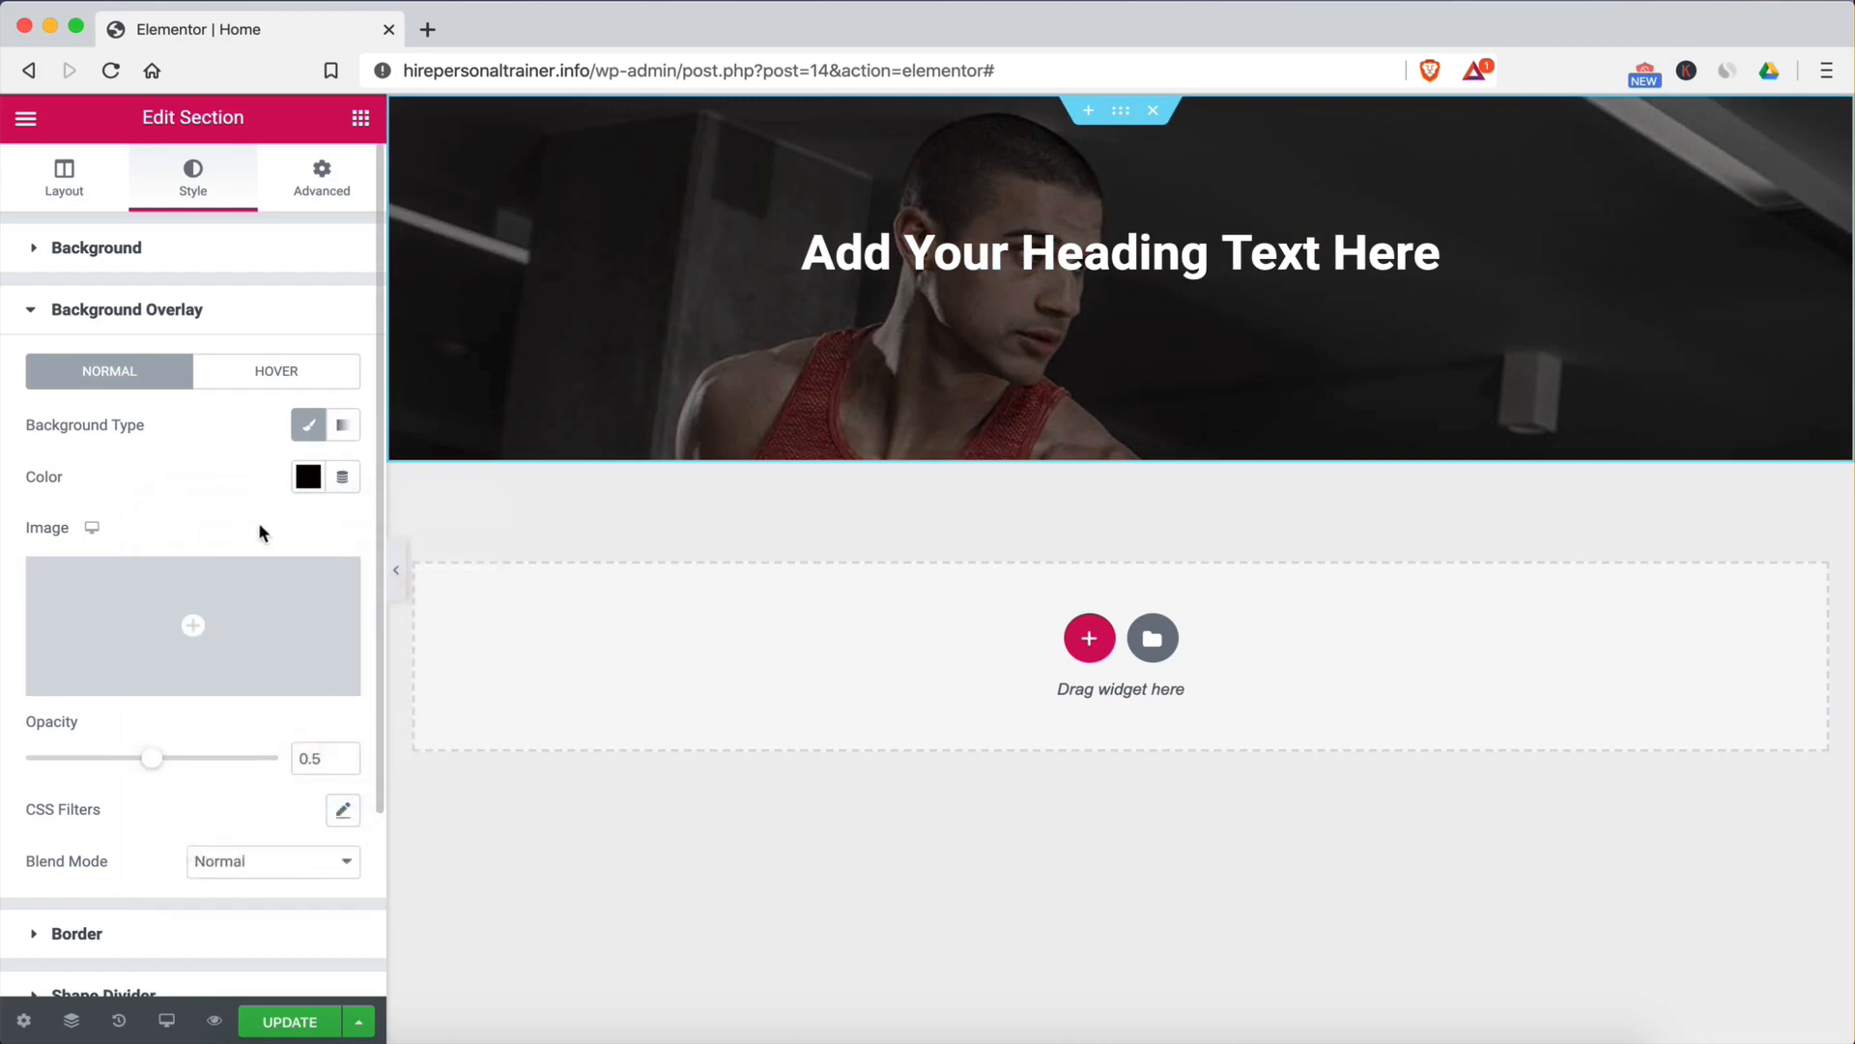
Step: Replace the heading's placeholder text with "CHALLENGE"
click(425, 261)
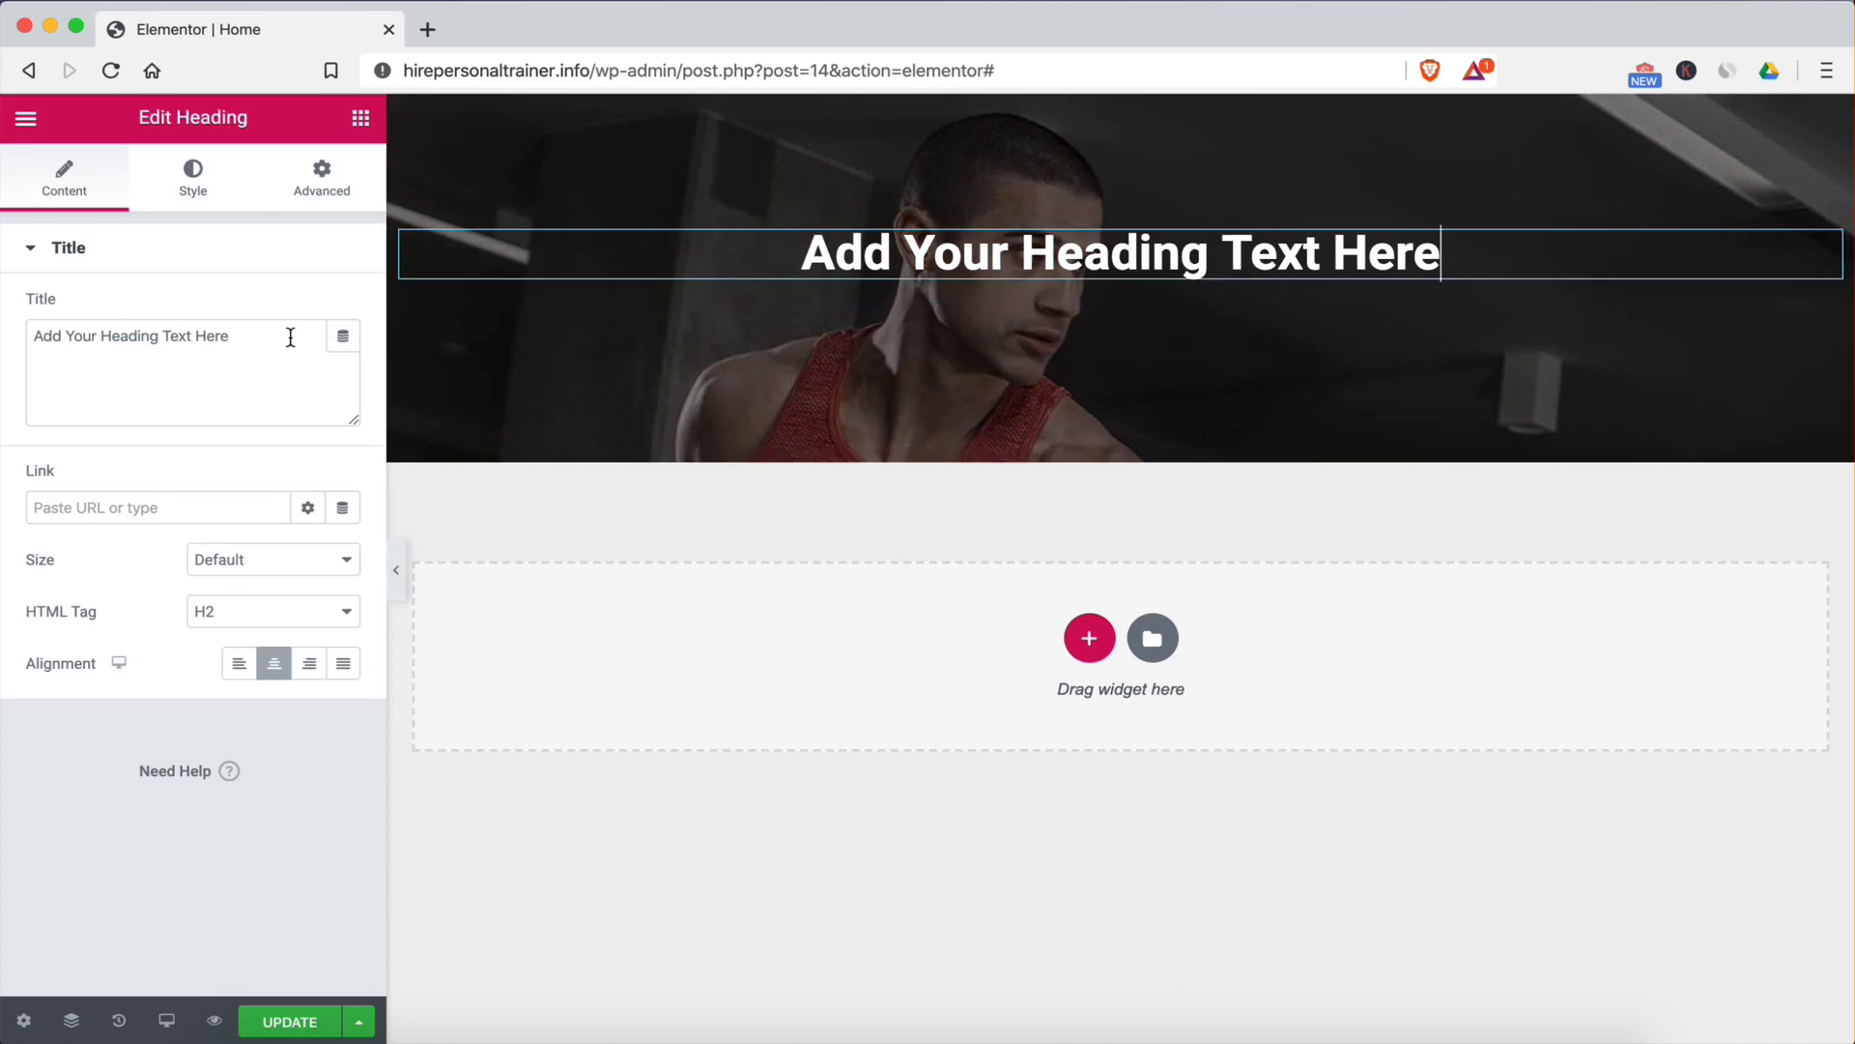
triple_click(290, 339)
key(BackSpace)
text(CHA)
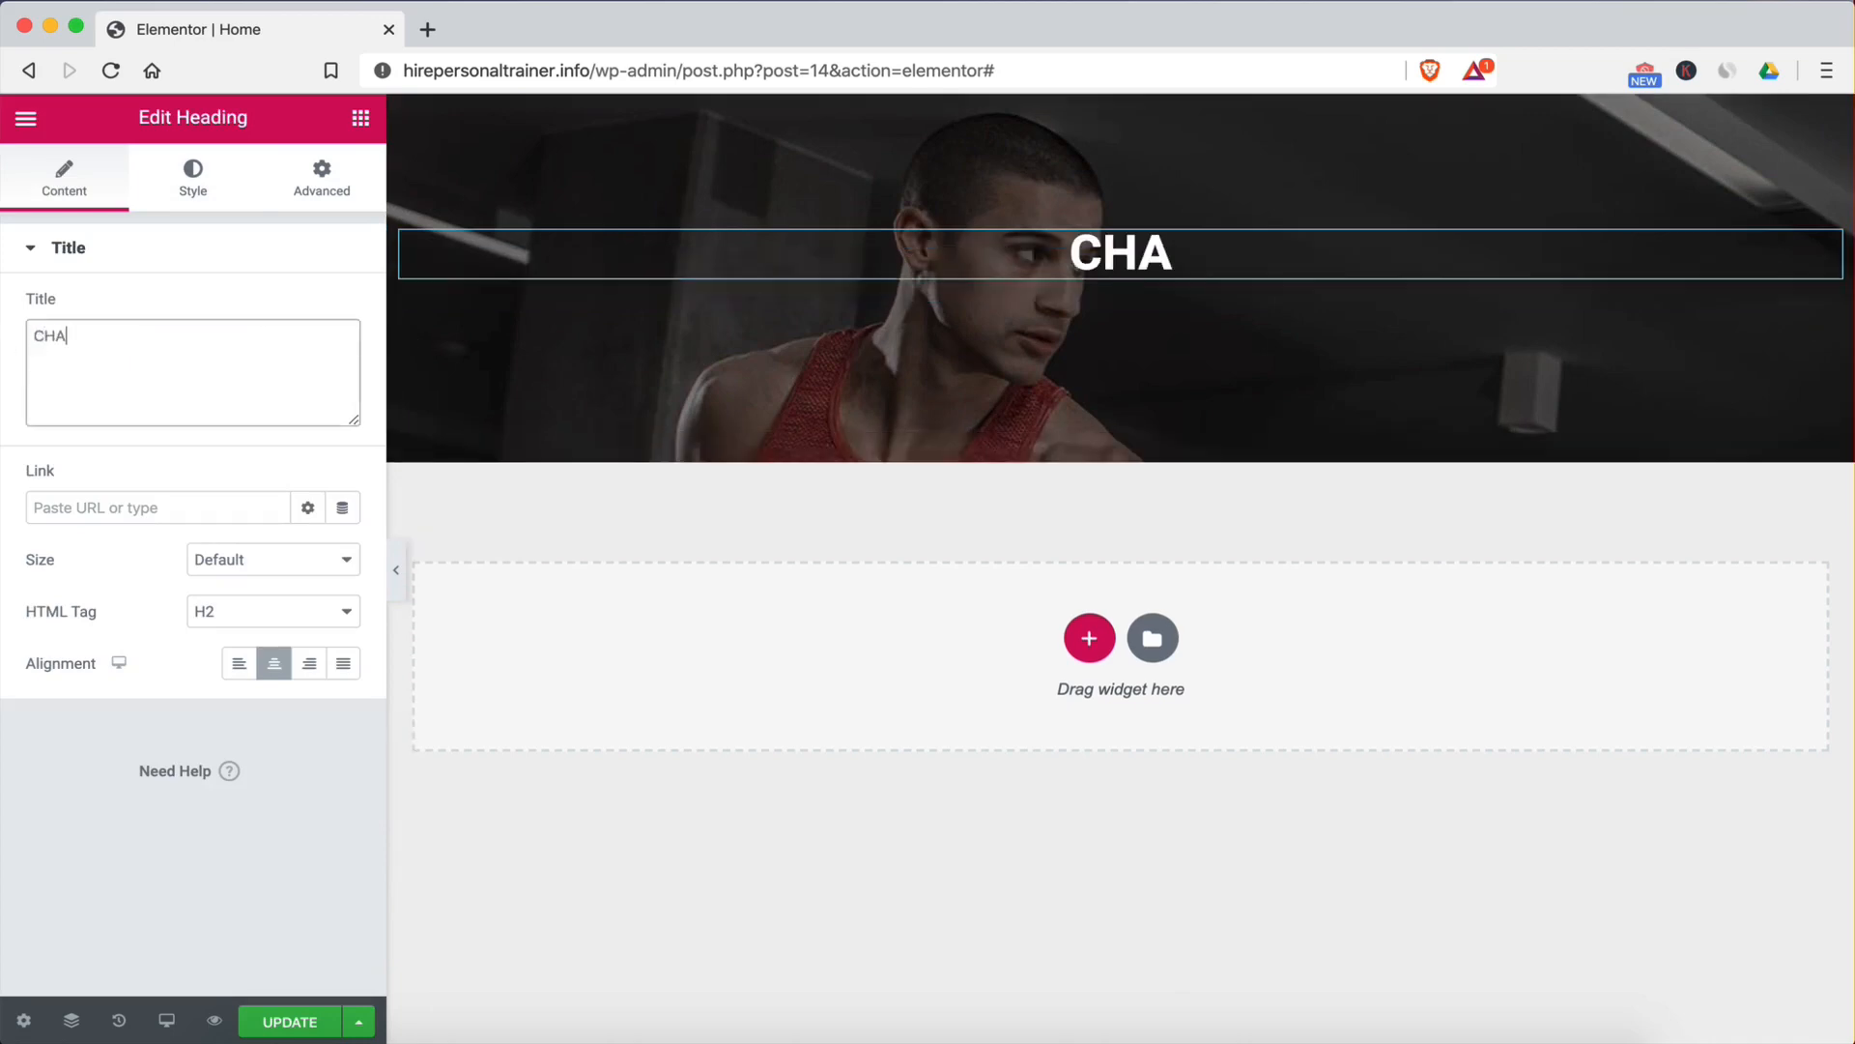
text(LLENGE)
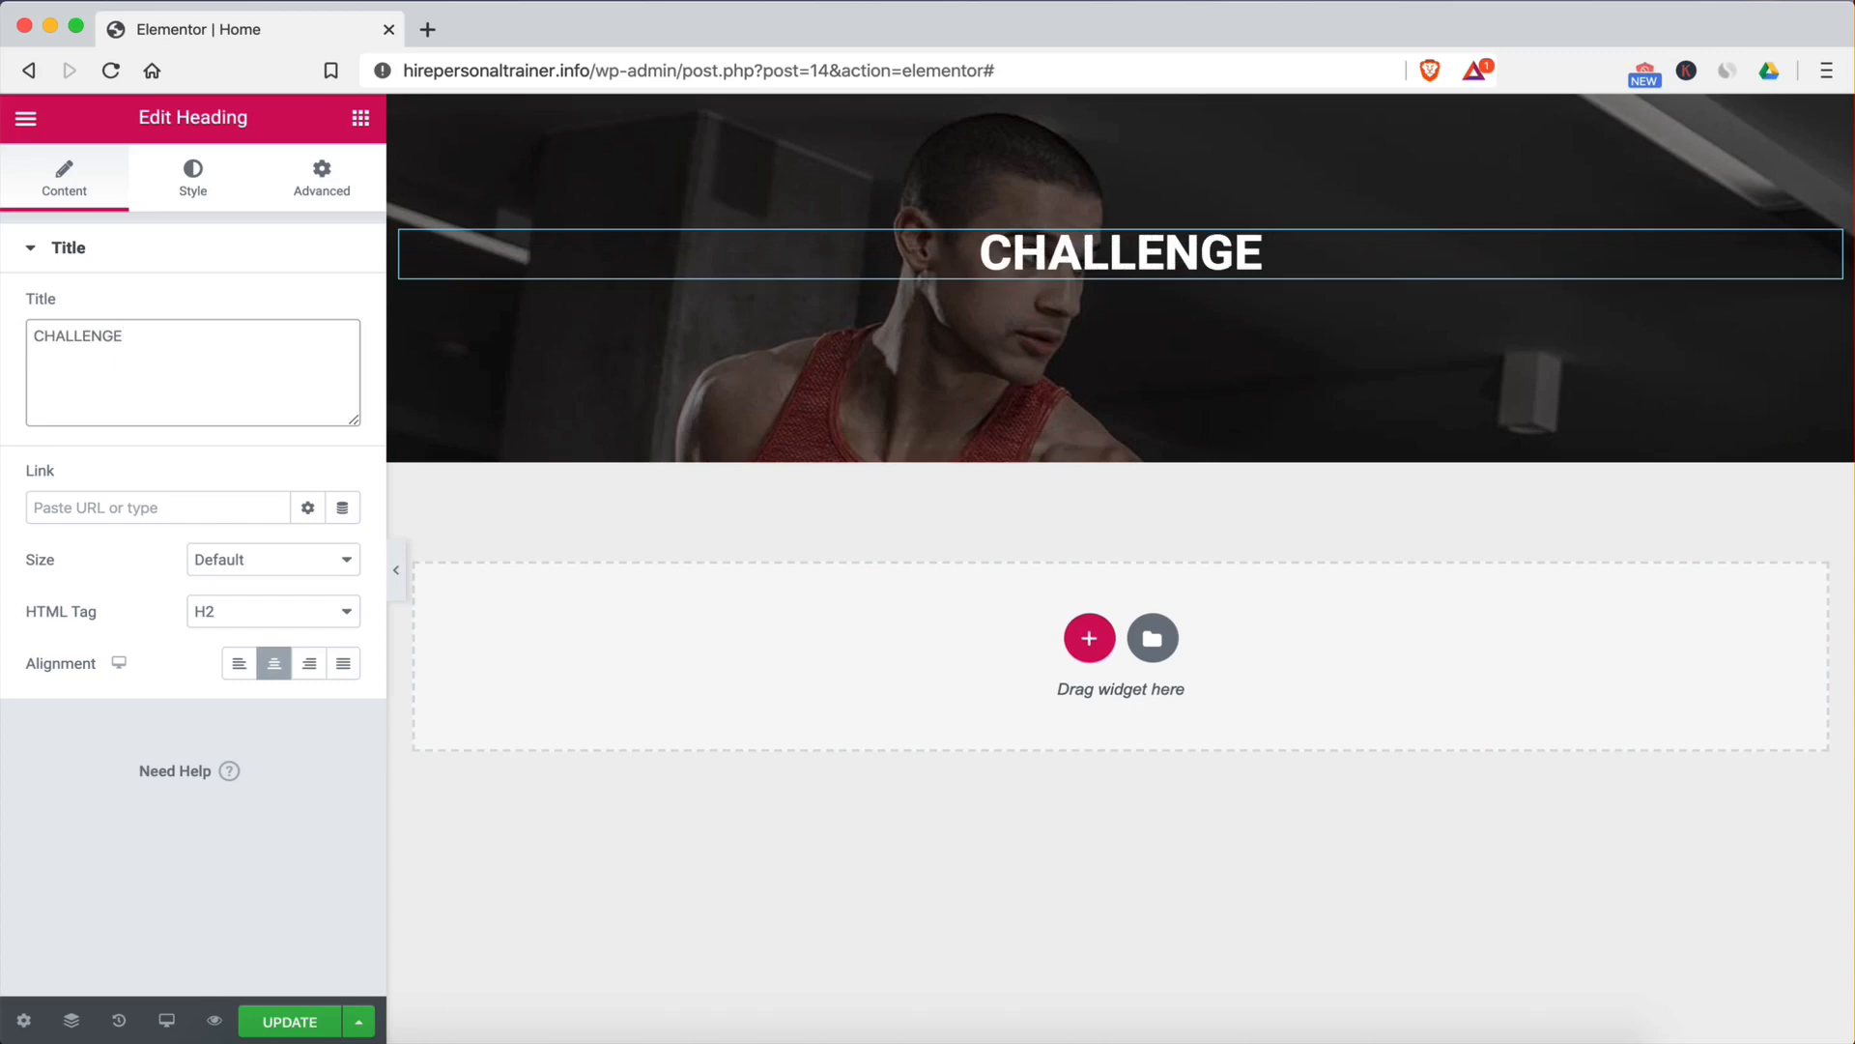
Step: Add a second, centred Heading widget below "CHALLENGE" with the text "YOUR LIMITS"
click(356, 121)
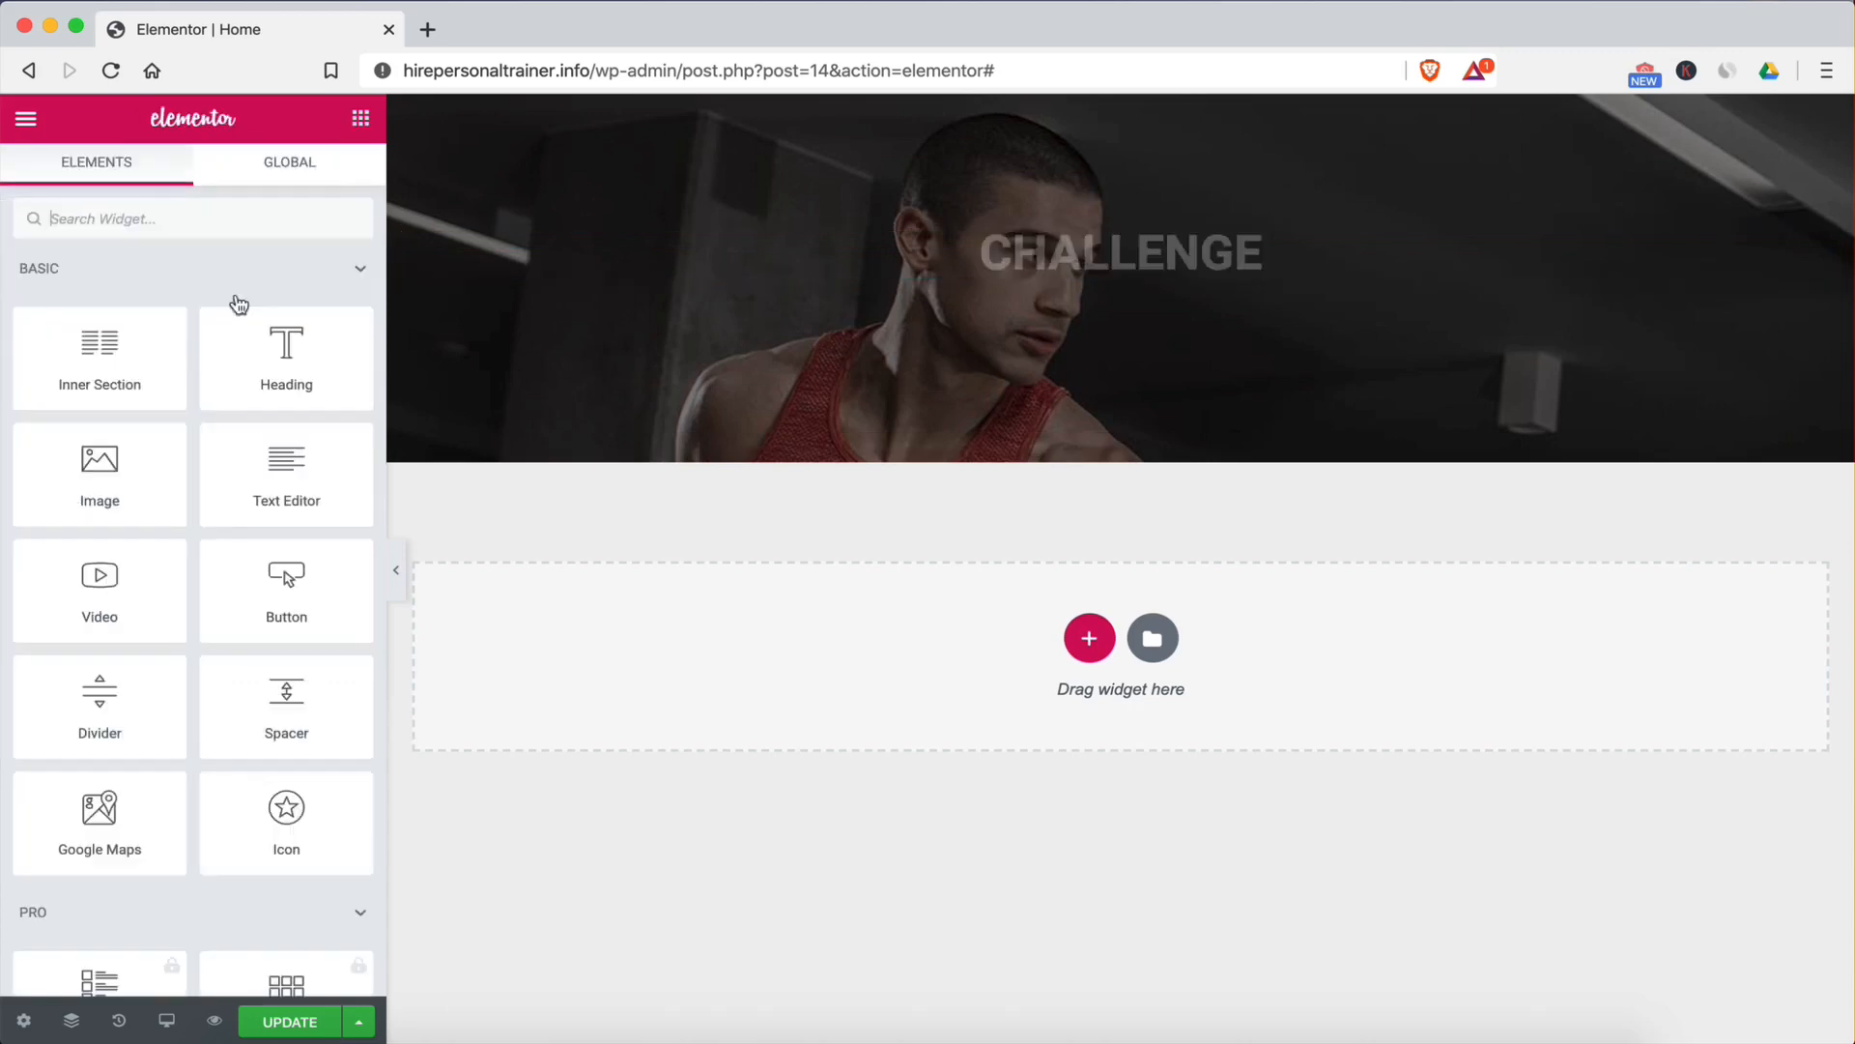
drag(261, 344, 1076, 273)
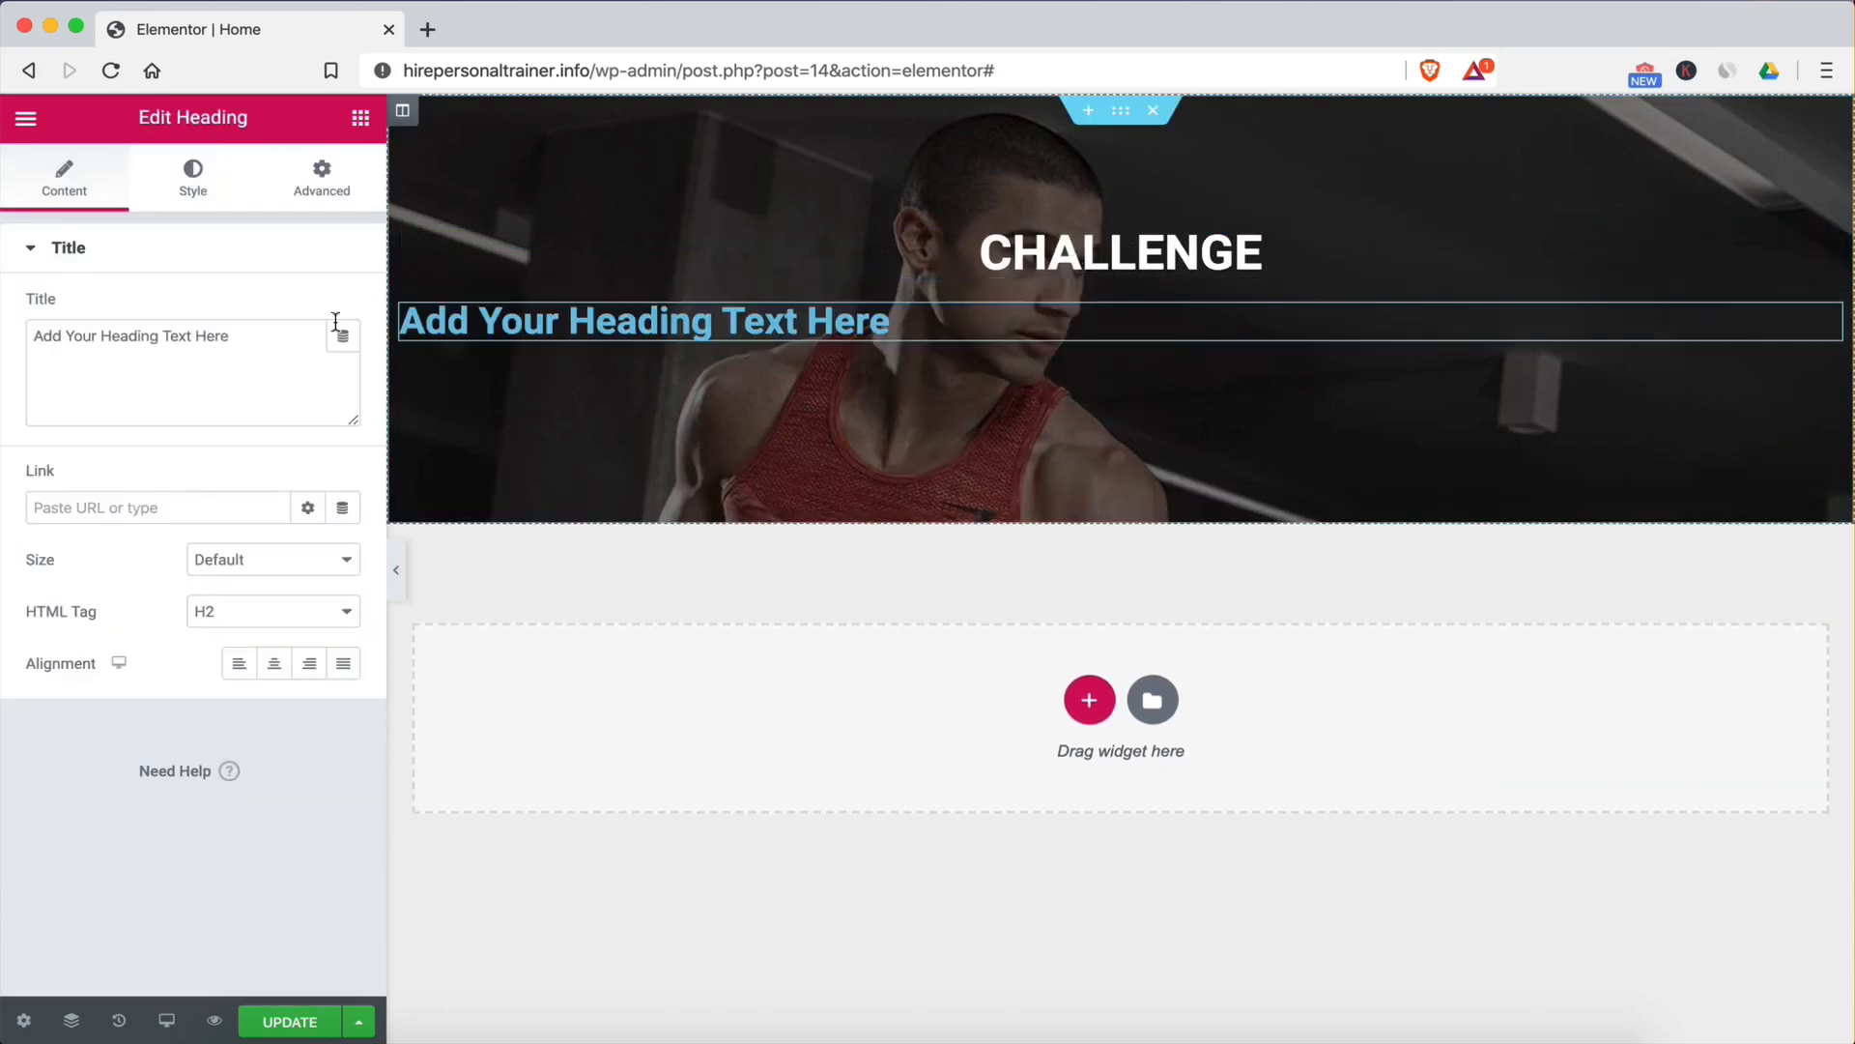
drag(241, 336, 2, 332)
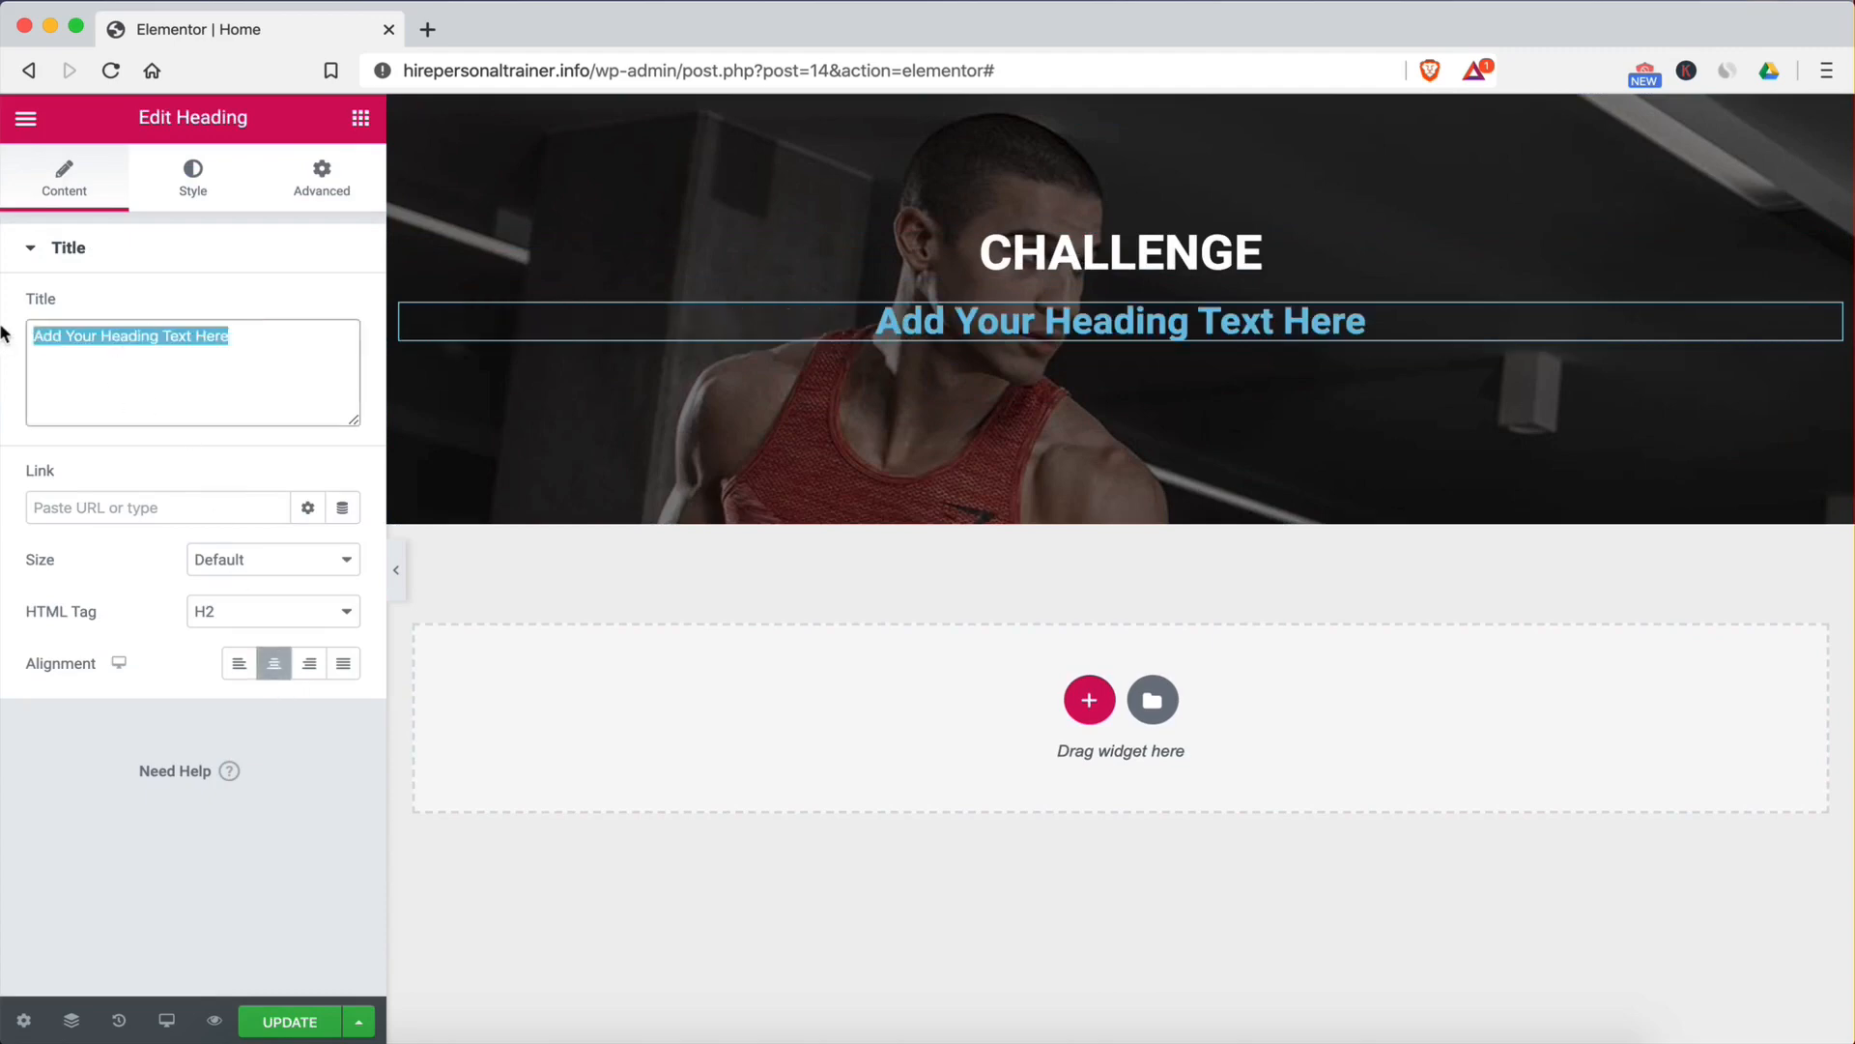
text(YOUR LIMITS)
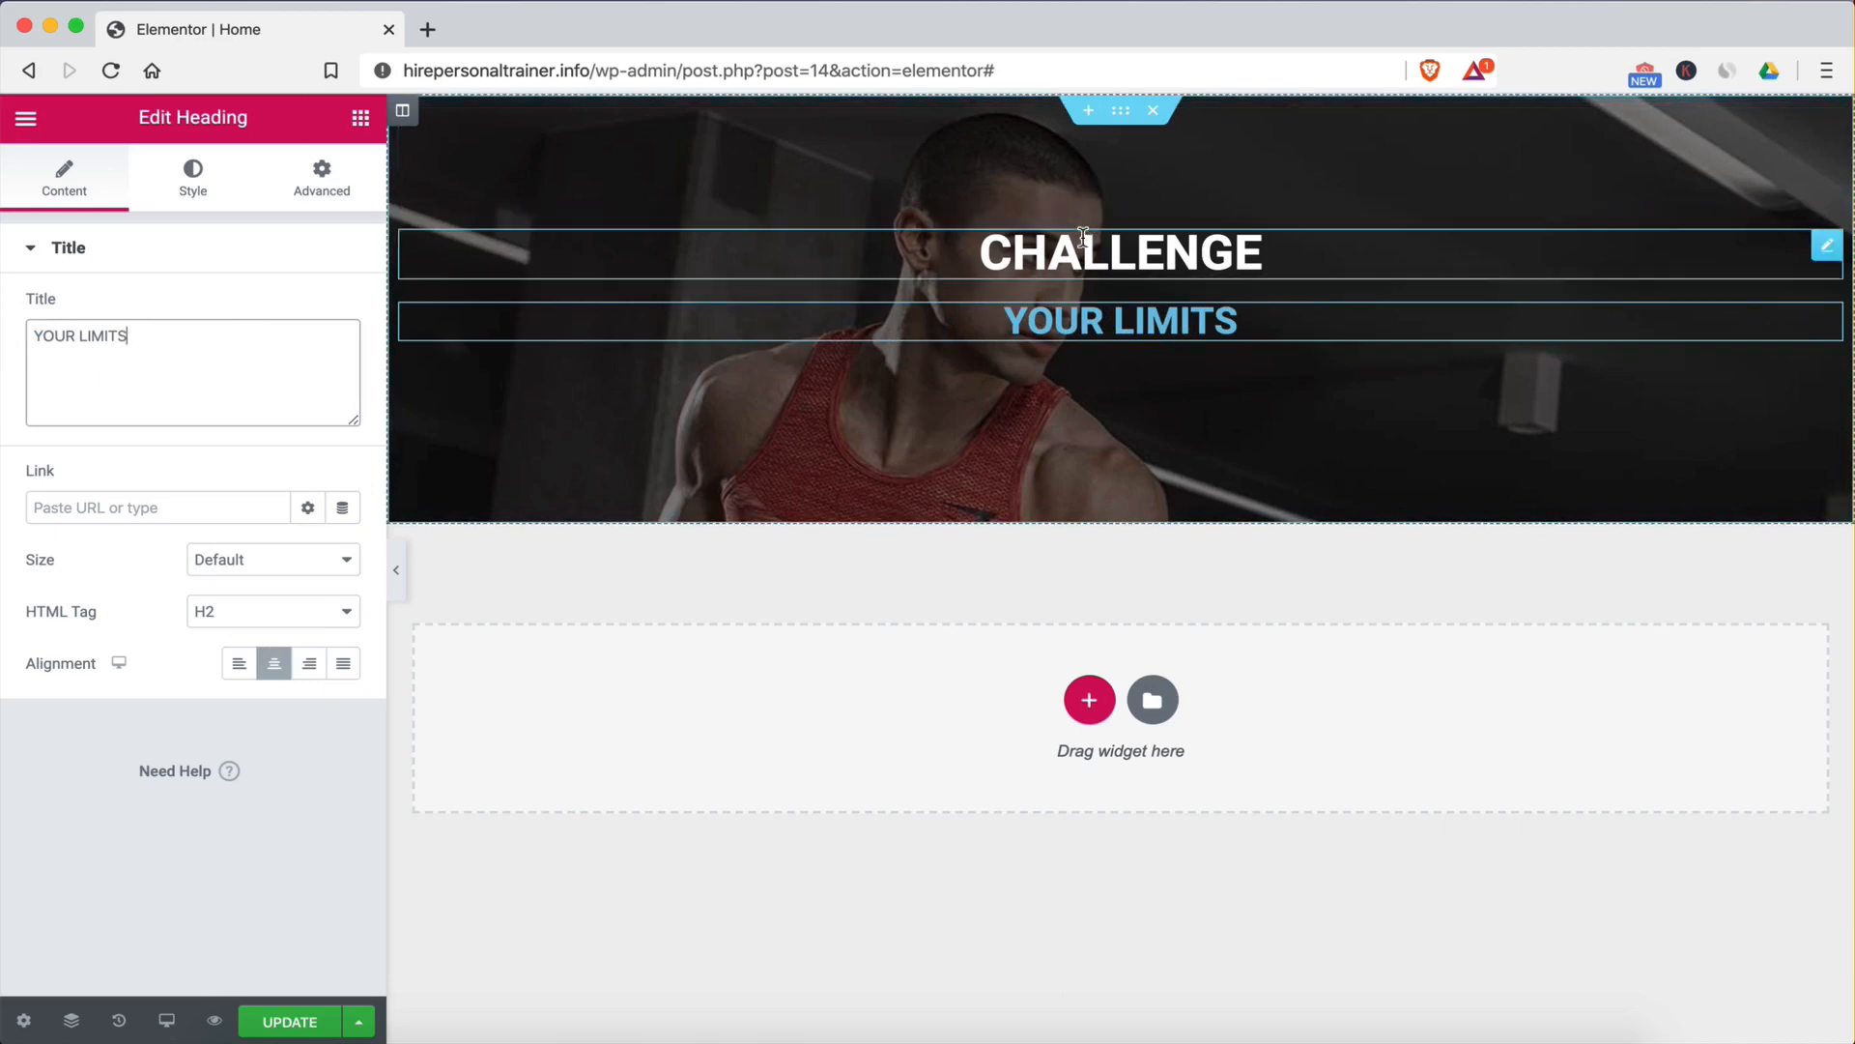
Step: Set the typography size of the "CHALLENGE" heading to 82 px
click(1256, 253)
click(198, 197)
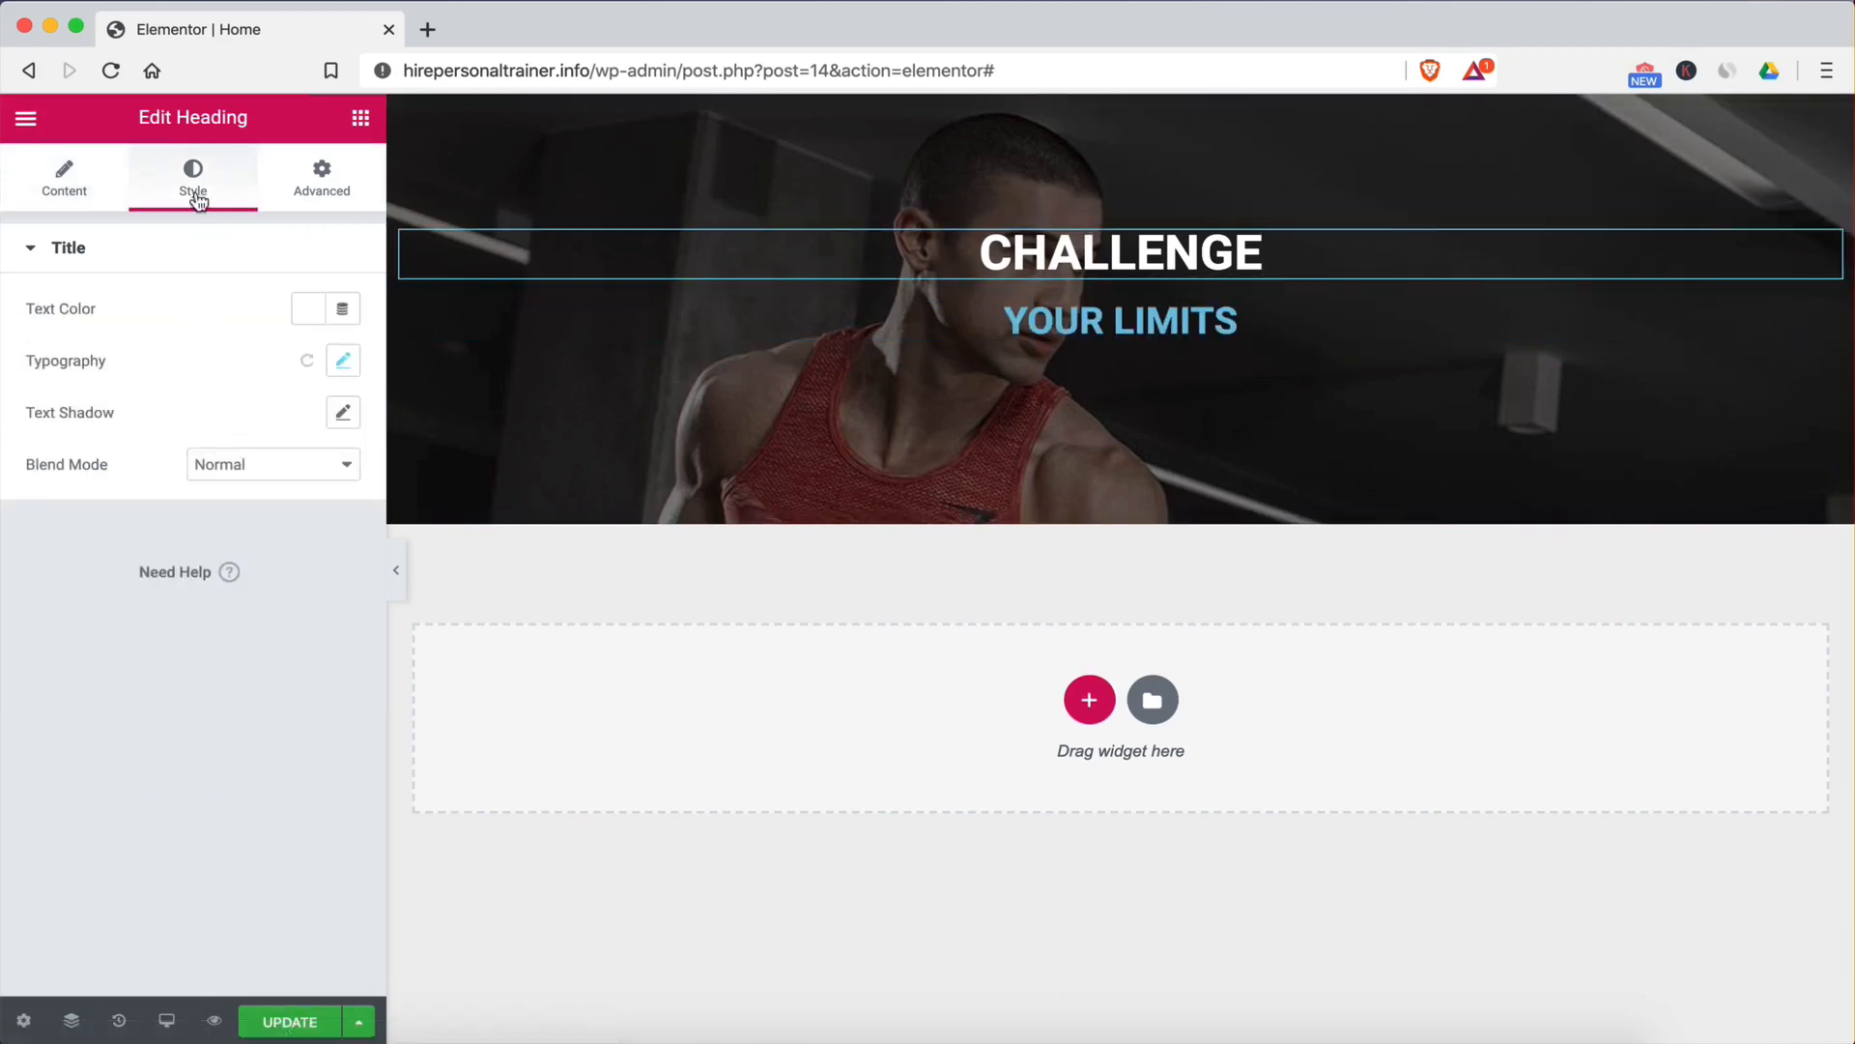
click(344, 362)
drag(98, 531, 143, 526)
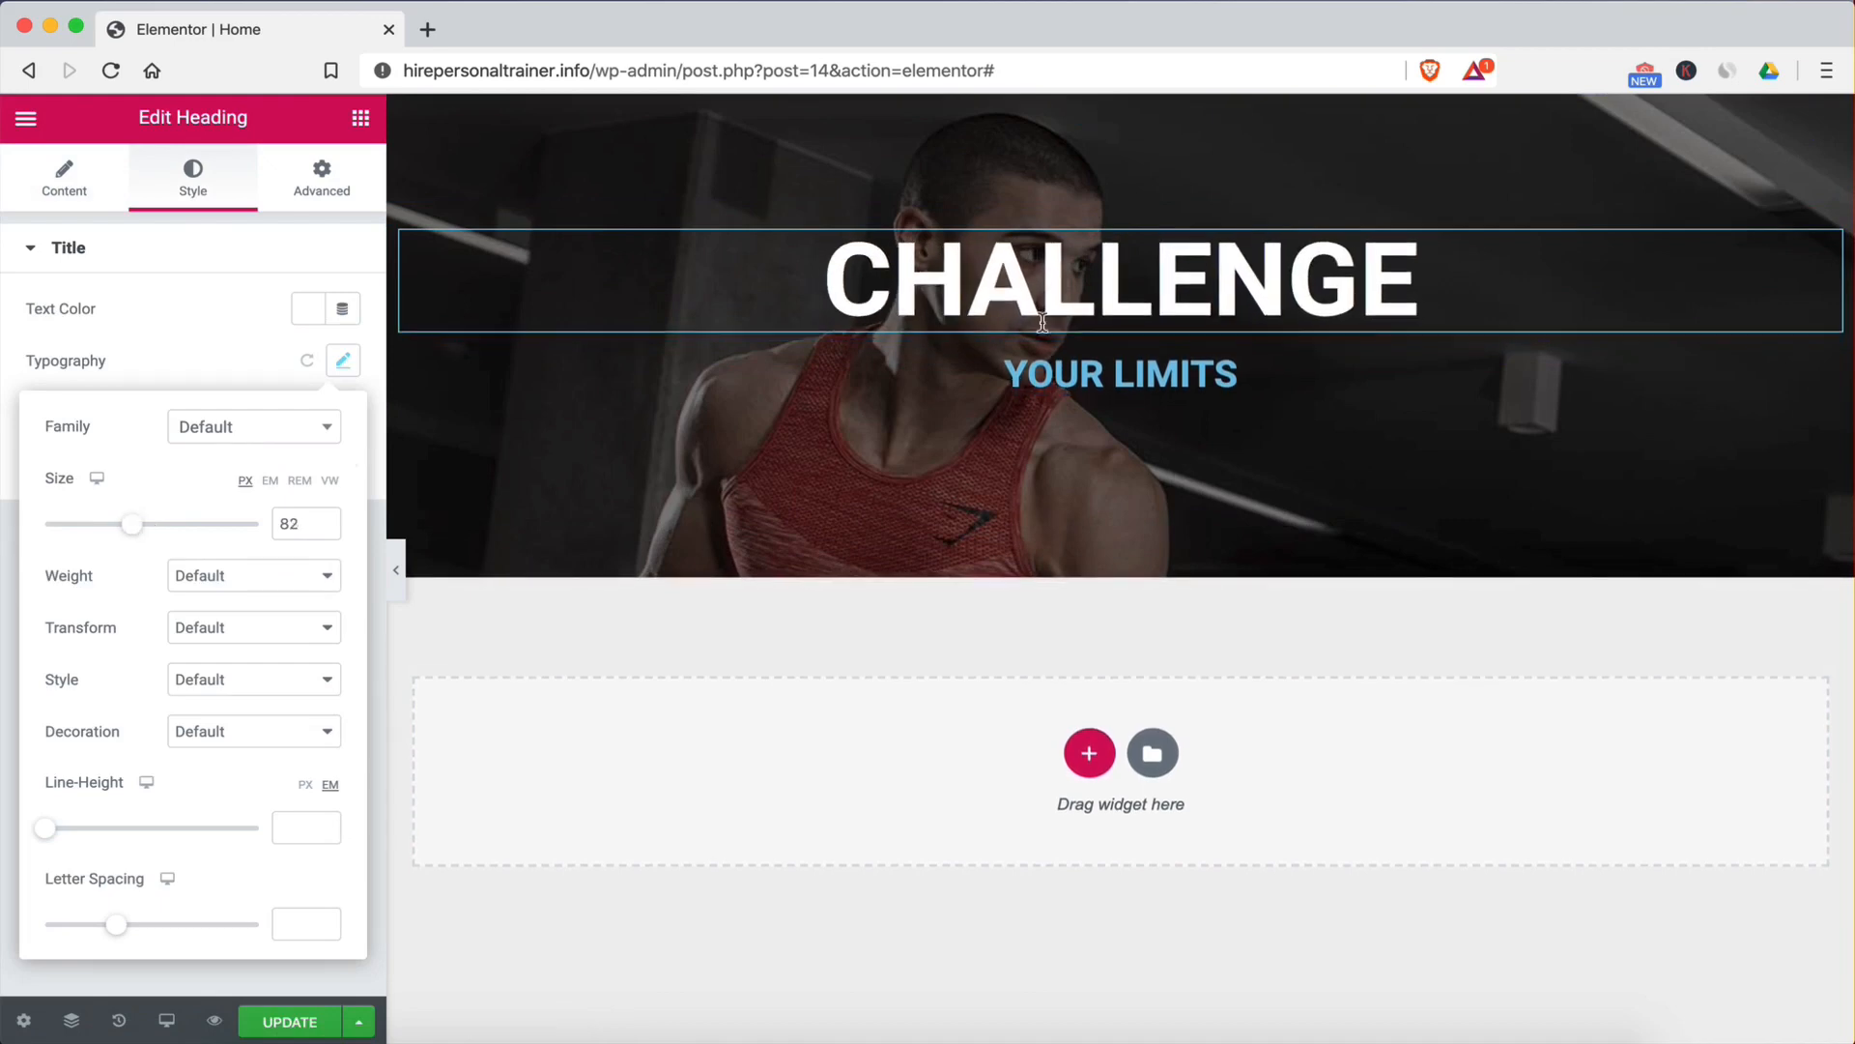
Step: Set the "YOUR LIMITS" heading's typography size to 74 px and its text color to white (#FFFFFF)
click(1063, 373)
click(193, 178)
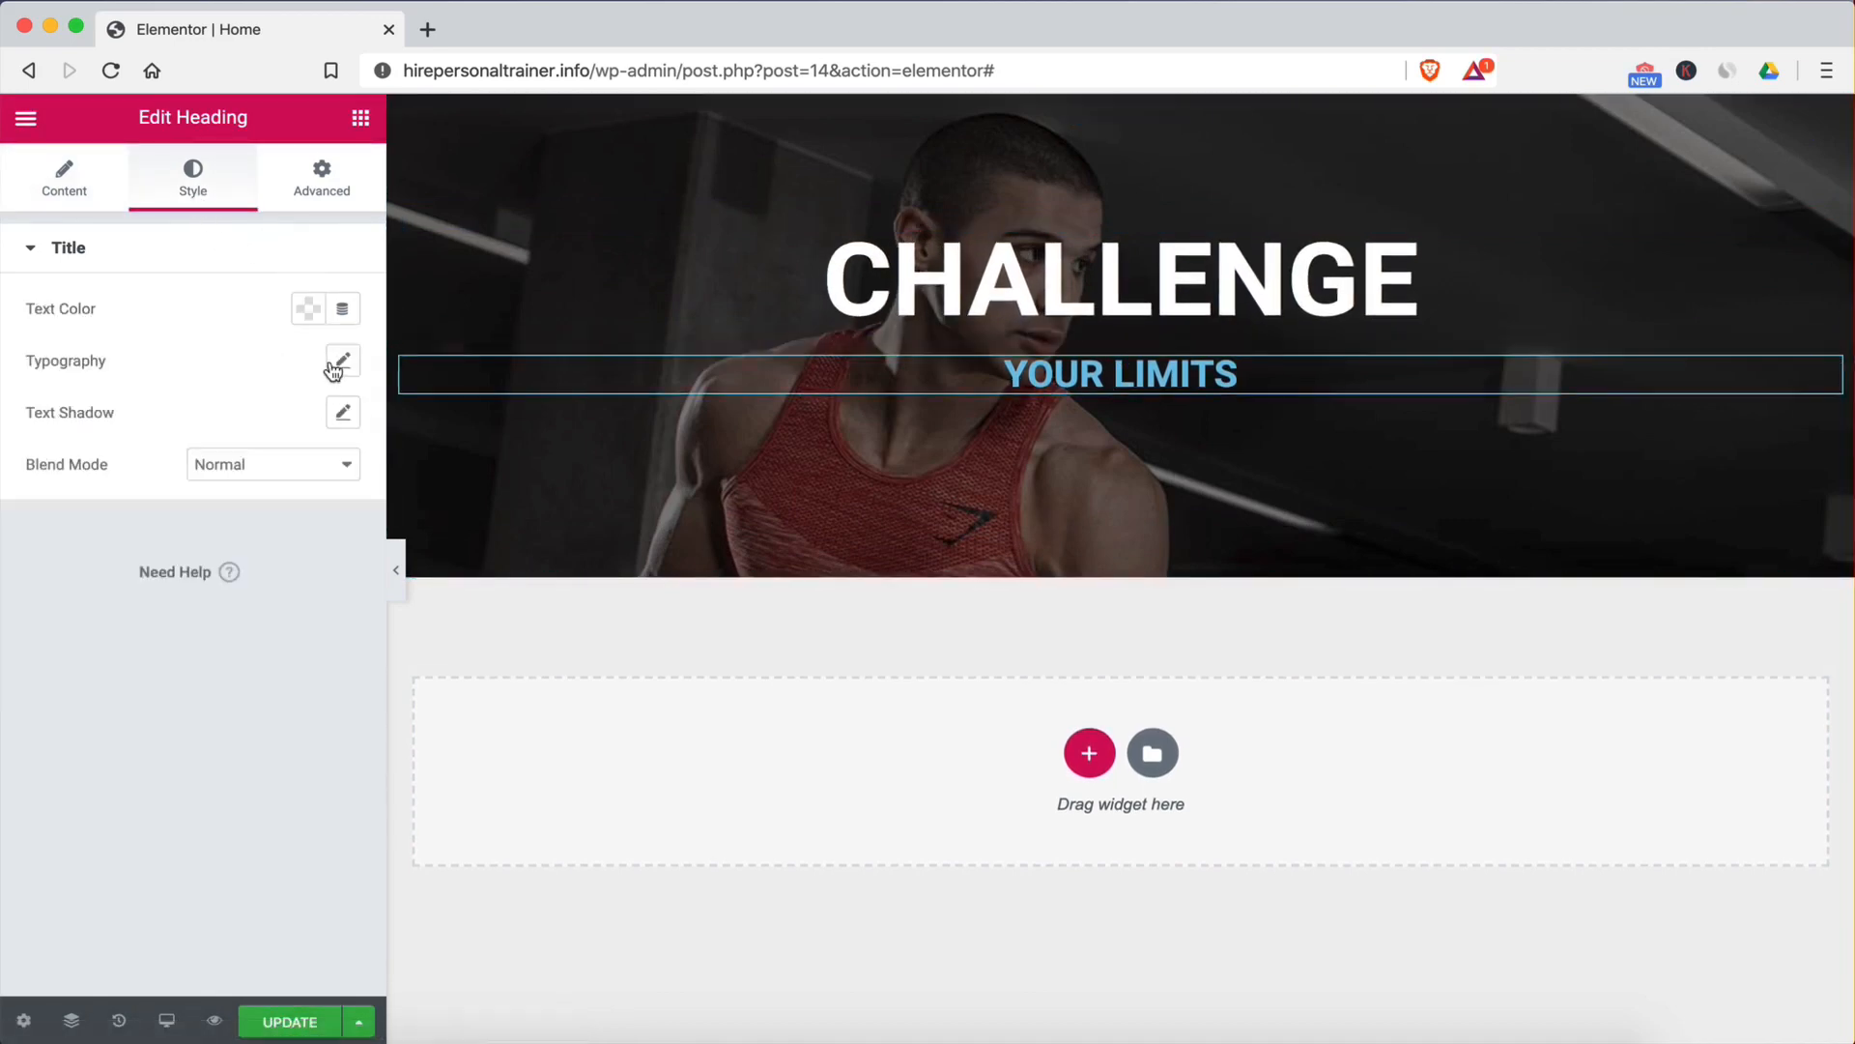
click(340, 363)
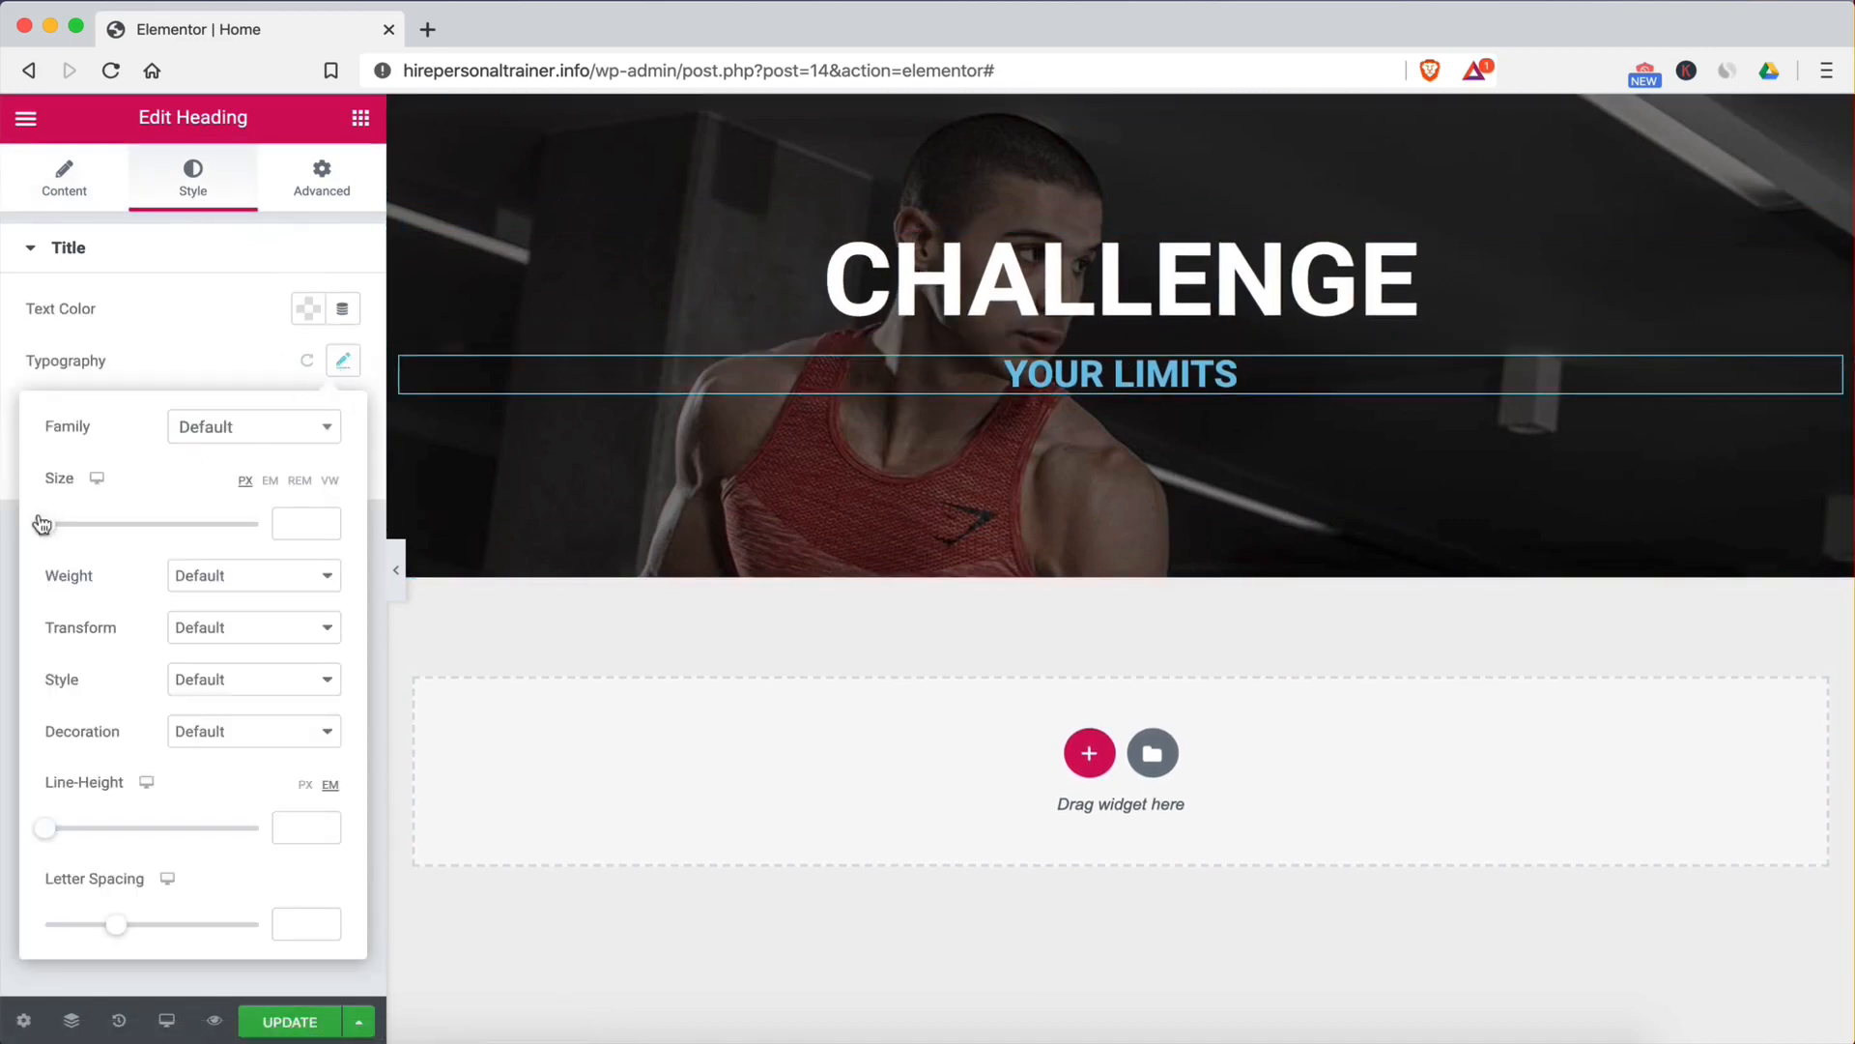
drag(41, 524, 126, 522)
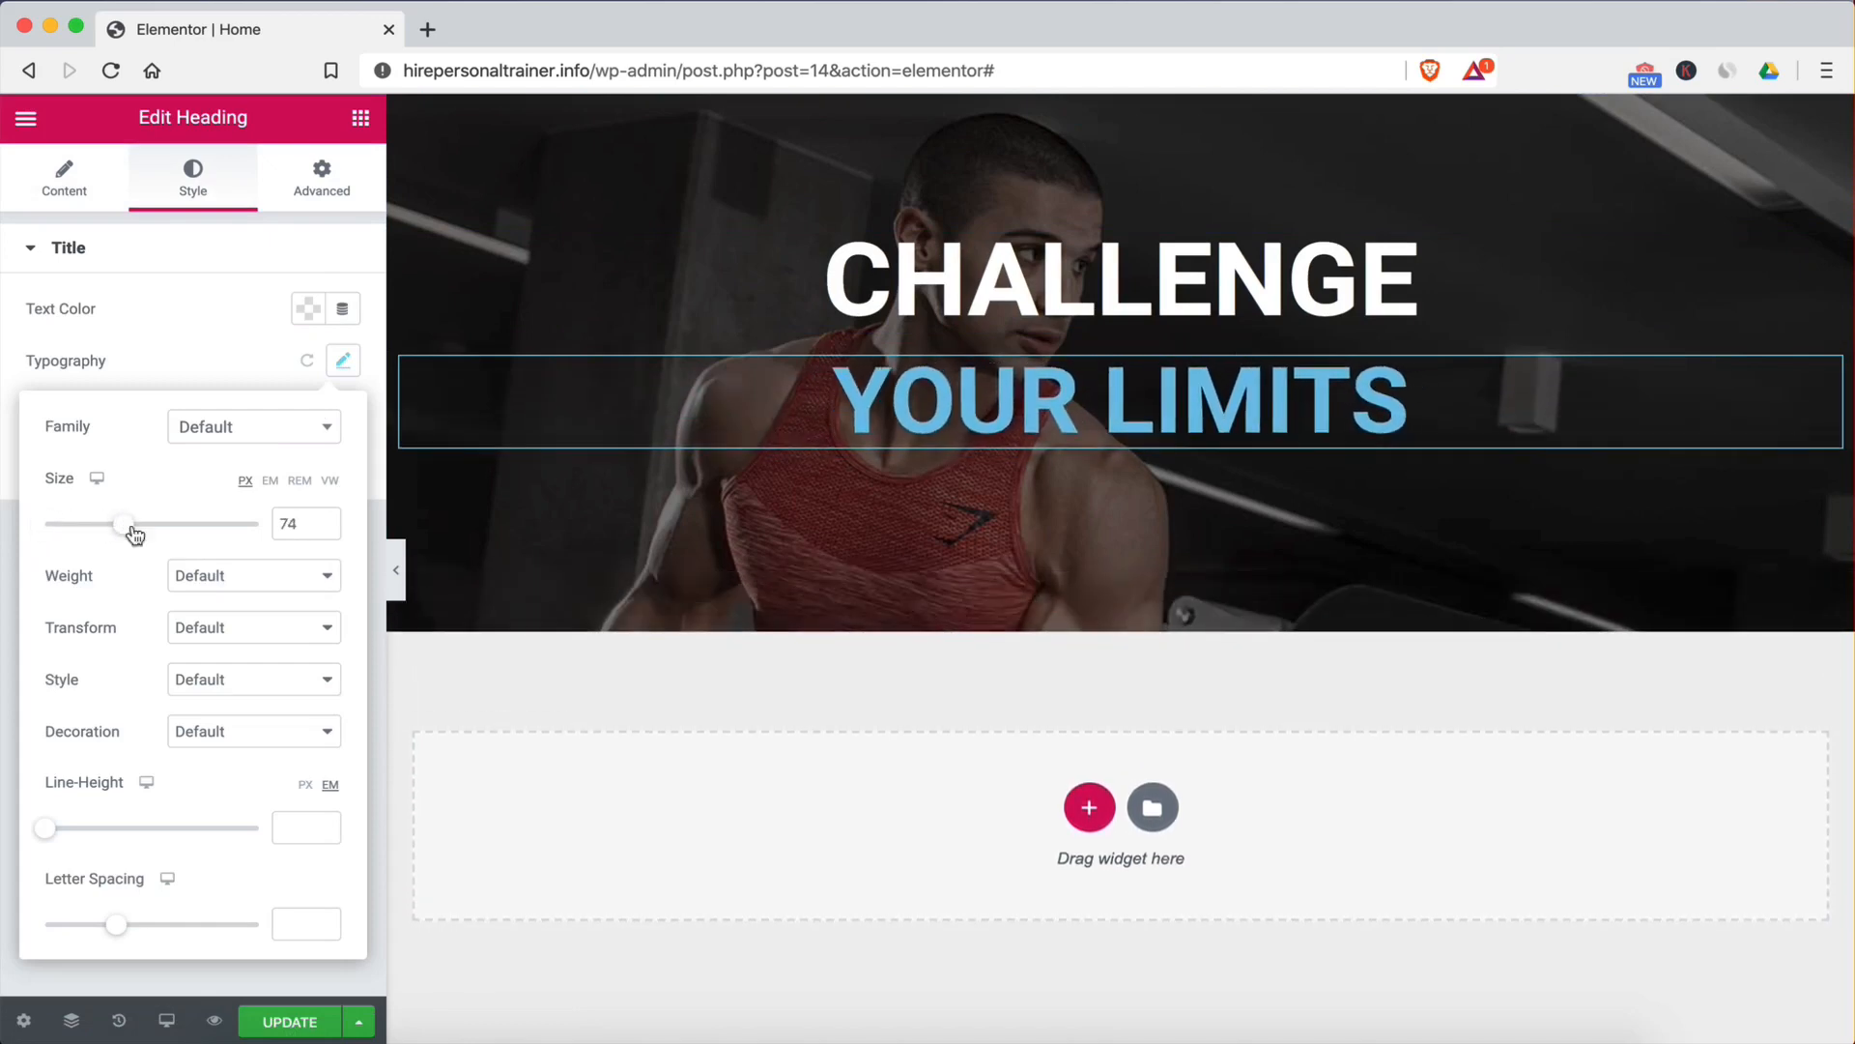
click(342, 365)
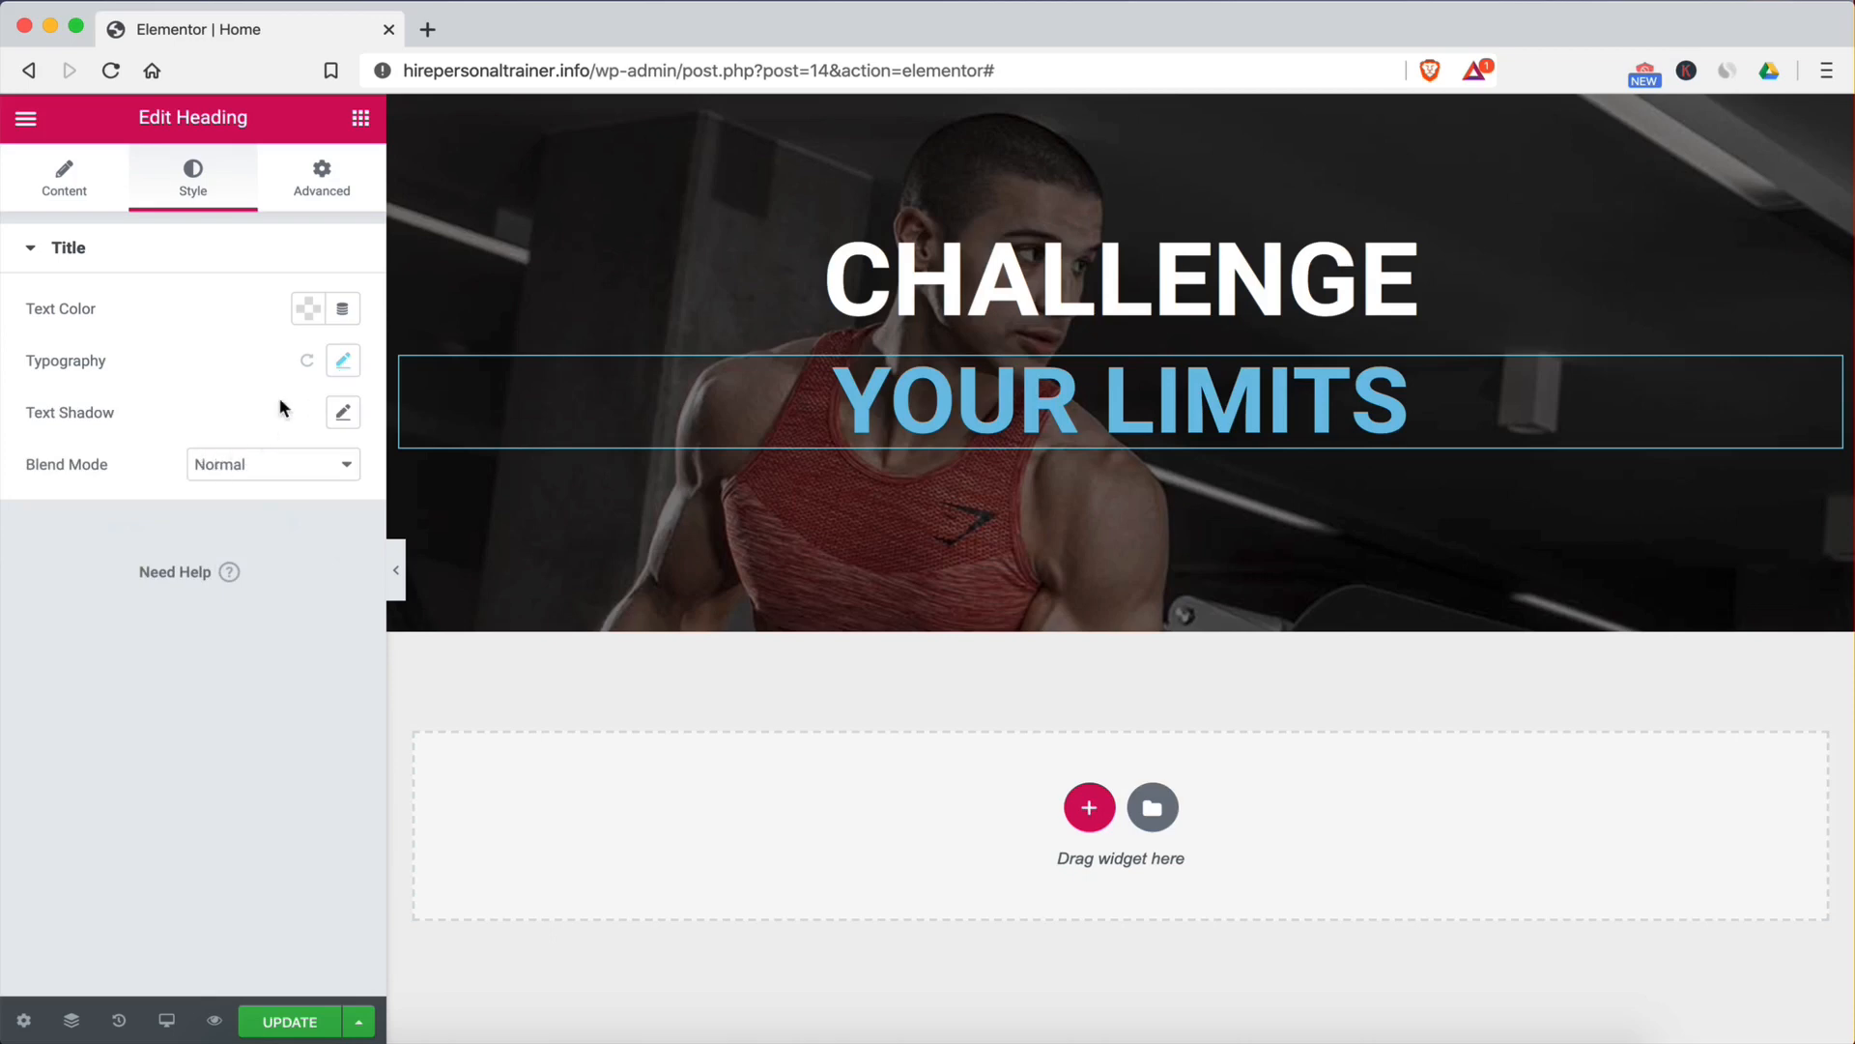
click(307, 308)
drag(228, 513, 91, 406)
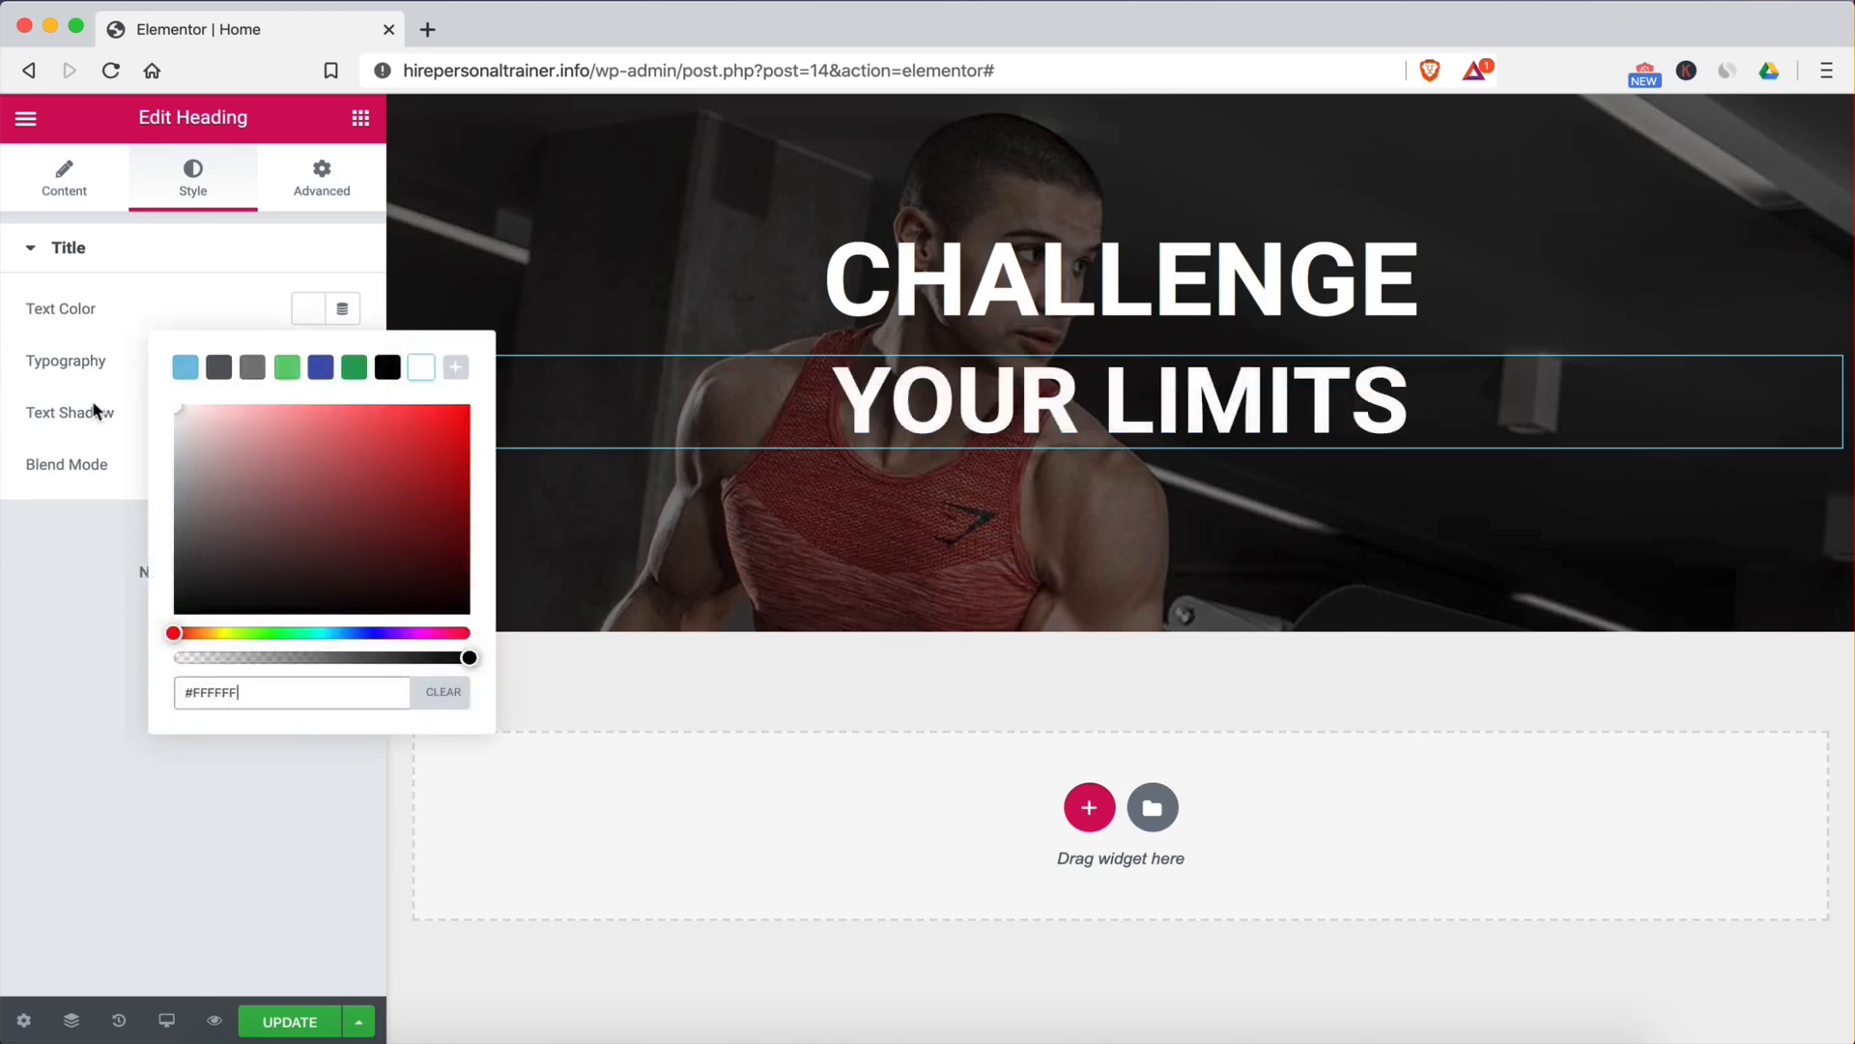
Step: Add a Button widget directly below the "YOUR LIMITS" heading and align it to the center
click(361, 118)
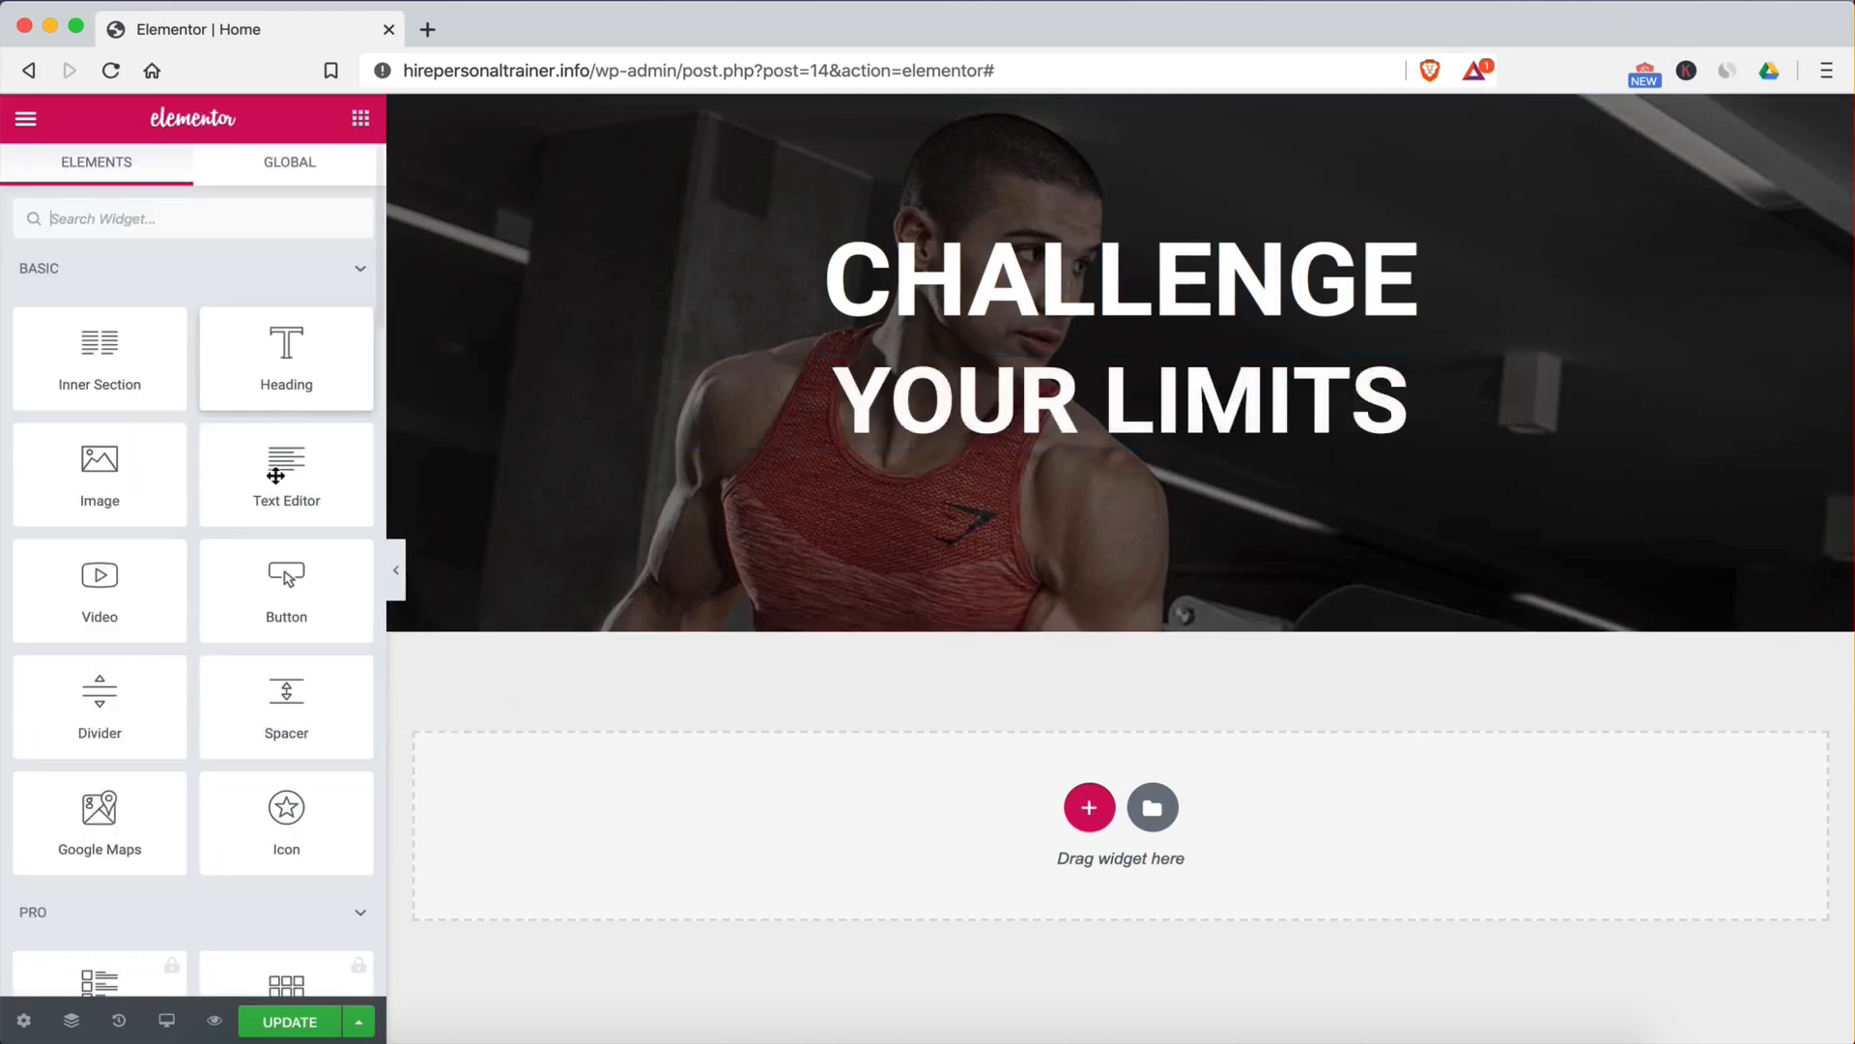
text(BUT)
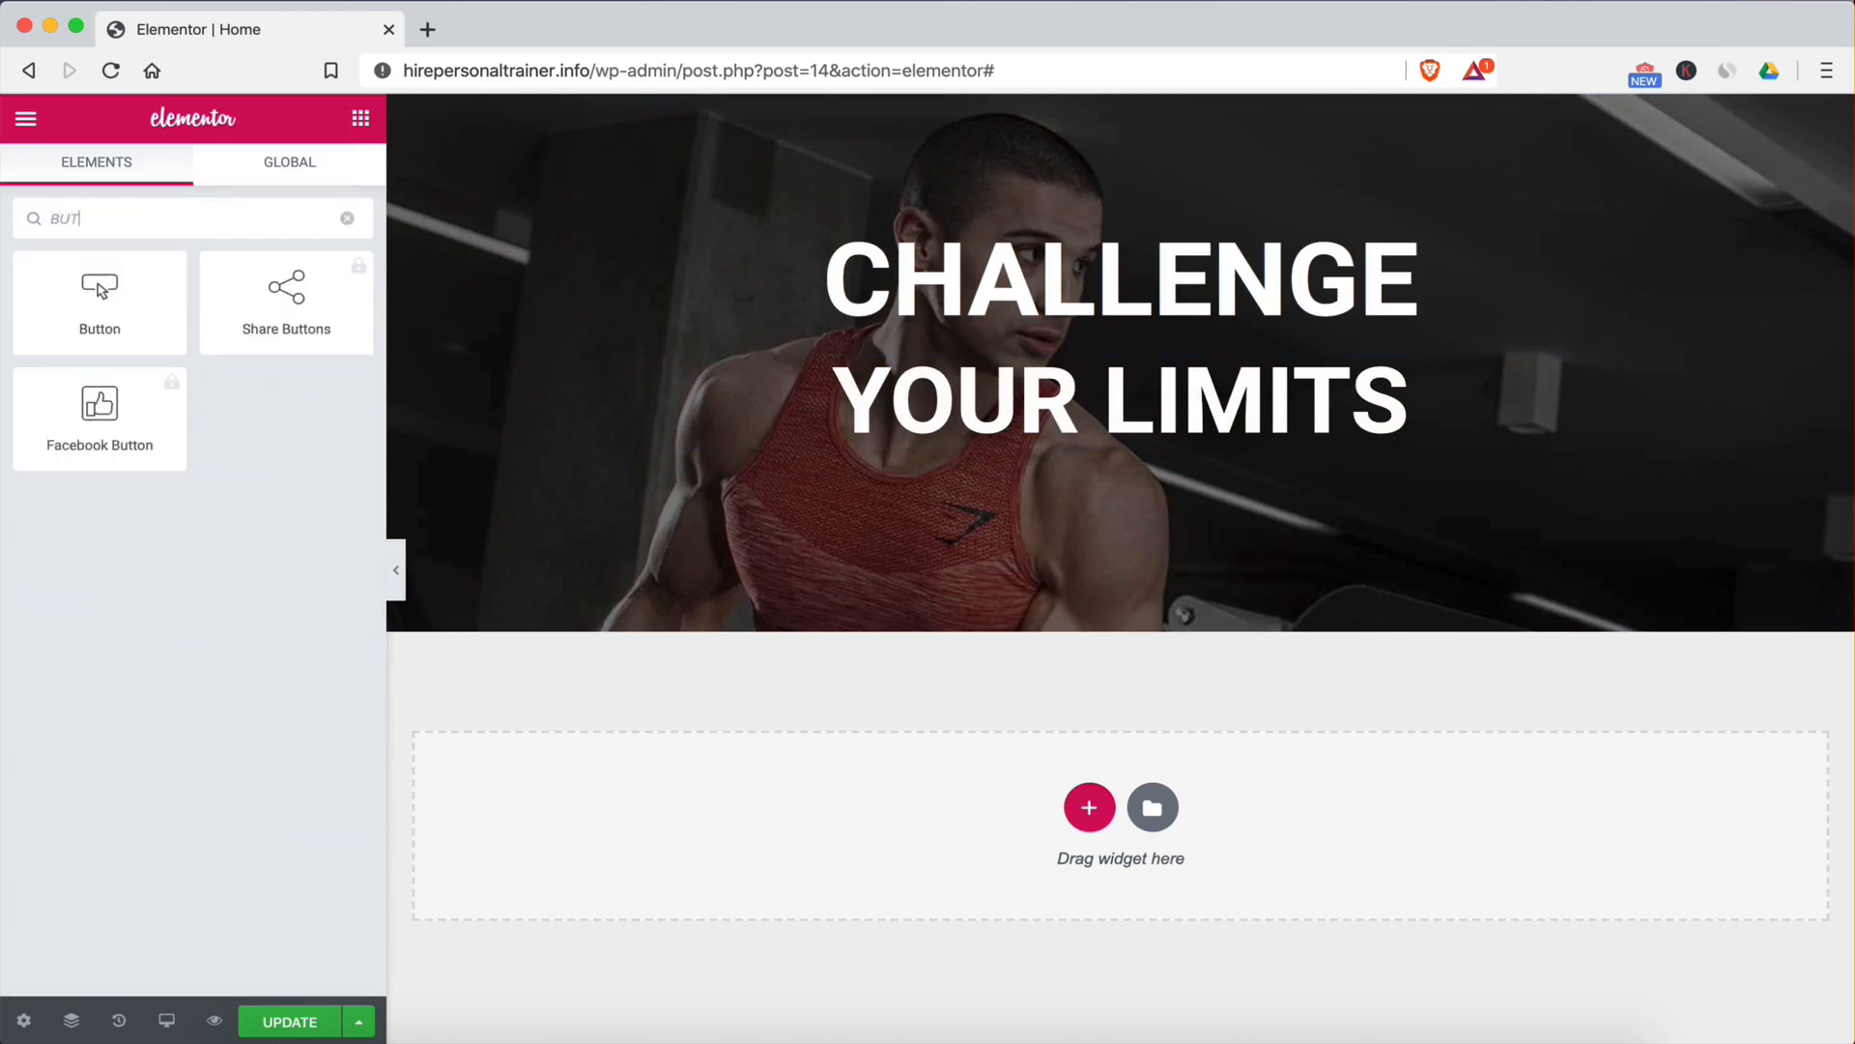
drag(136, 307, 1121, 444)
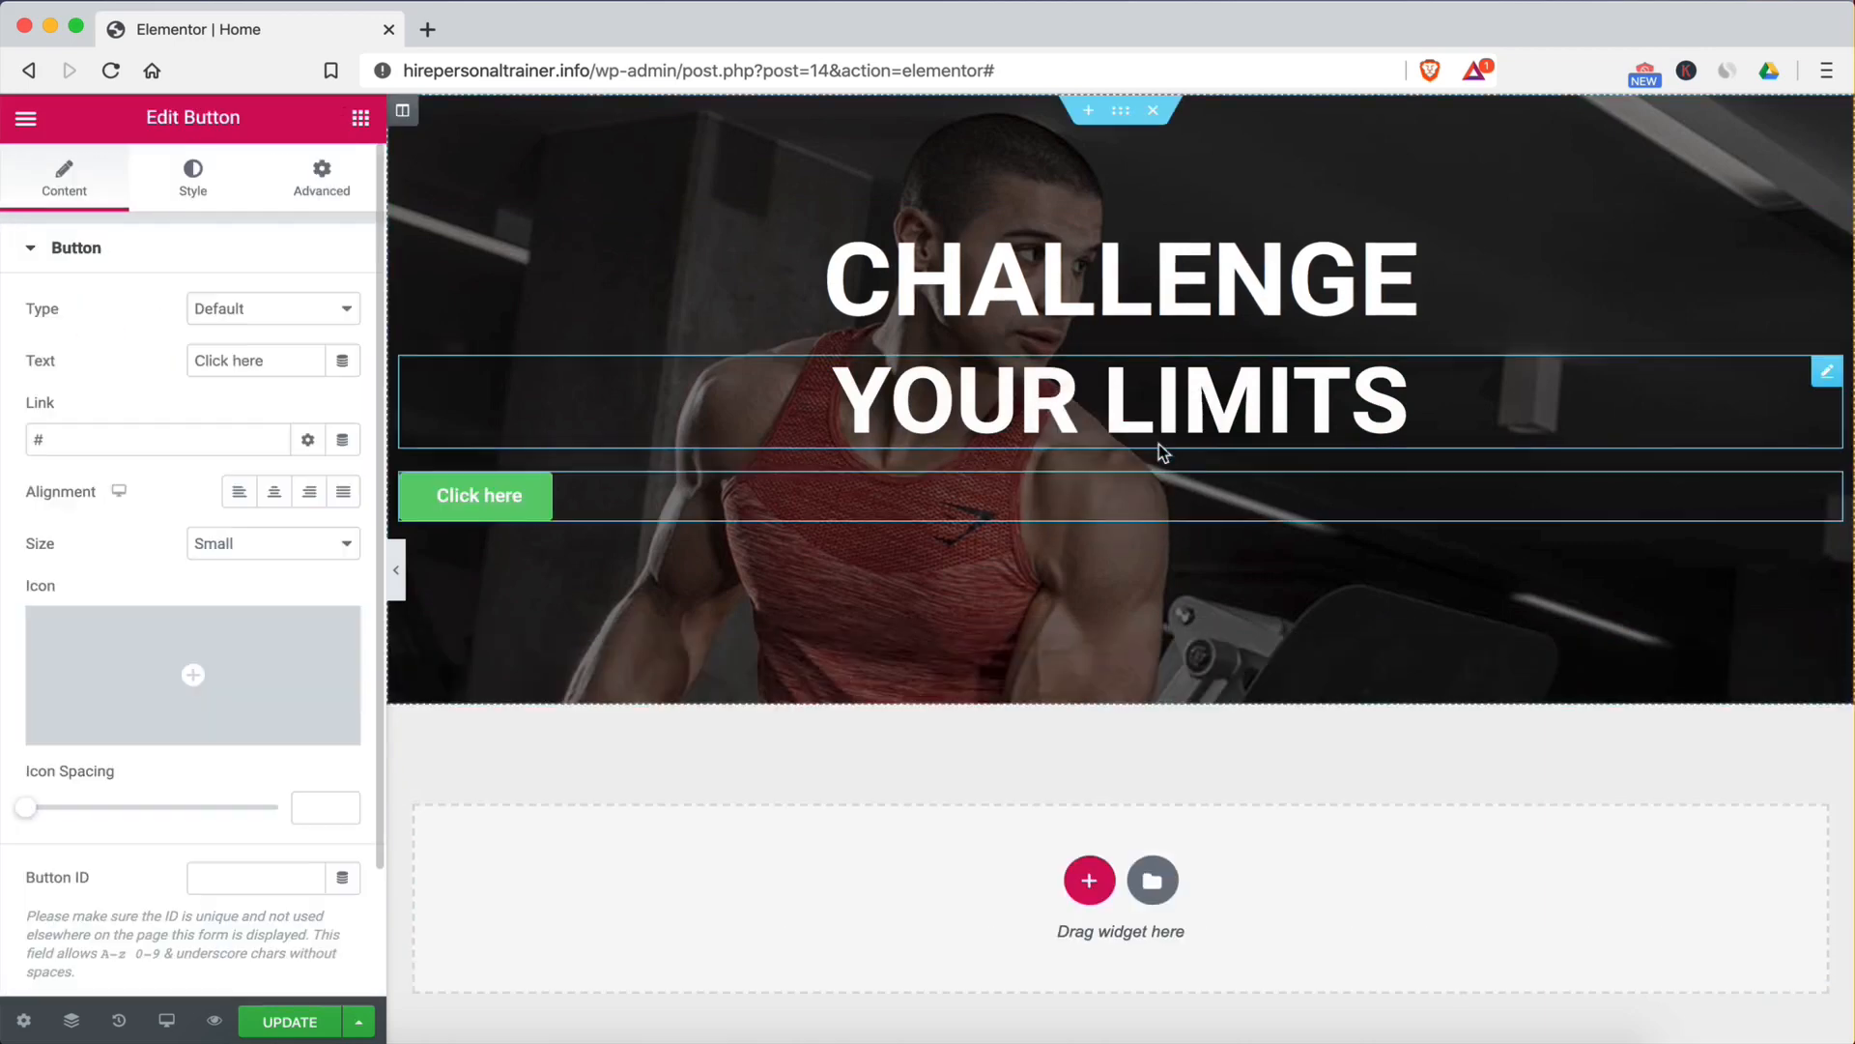
click(280, 495)
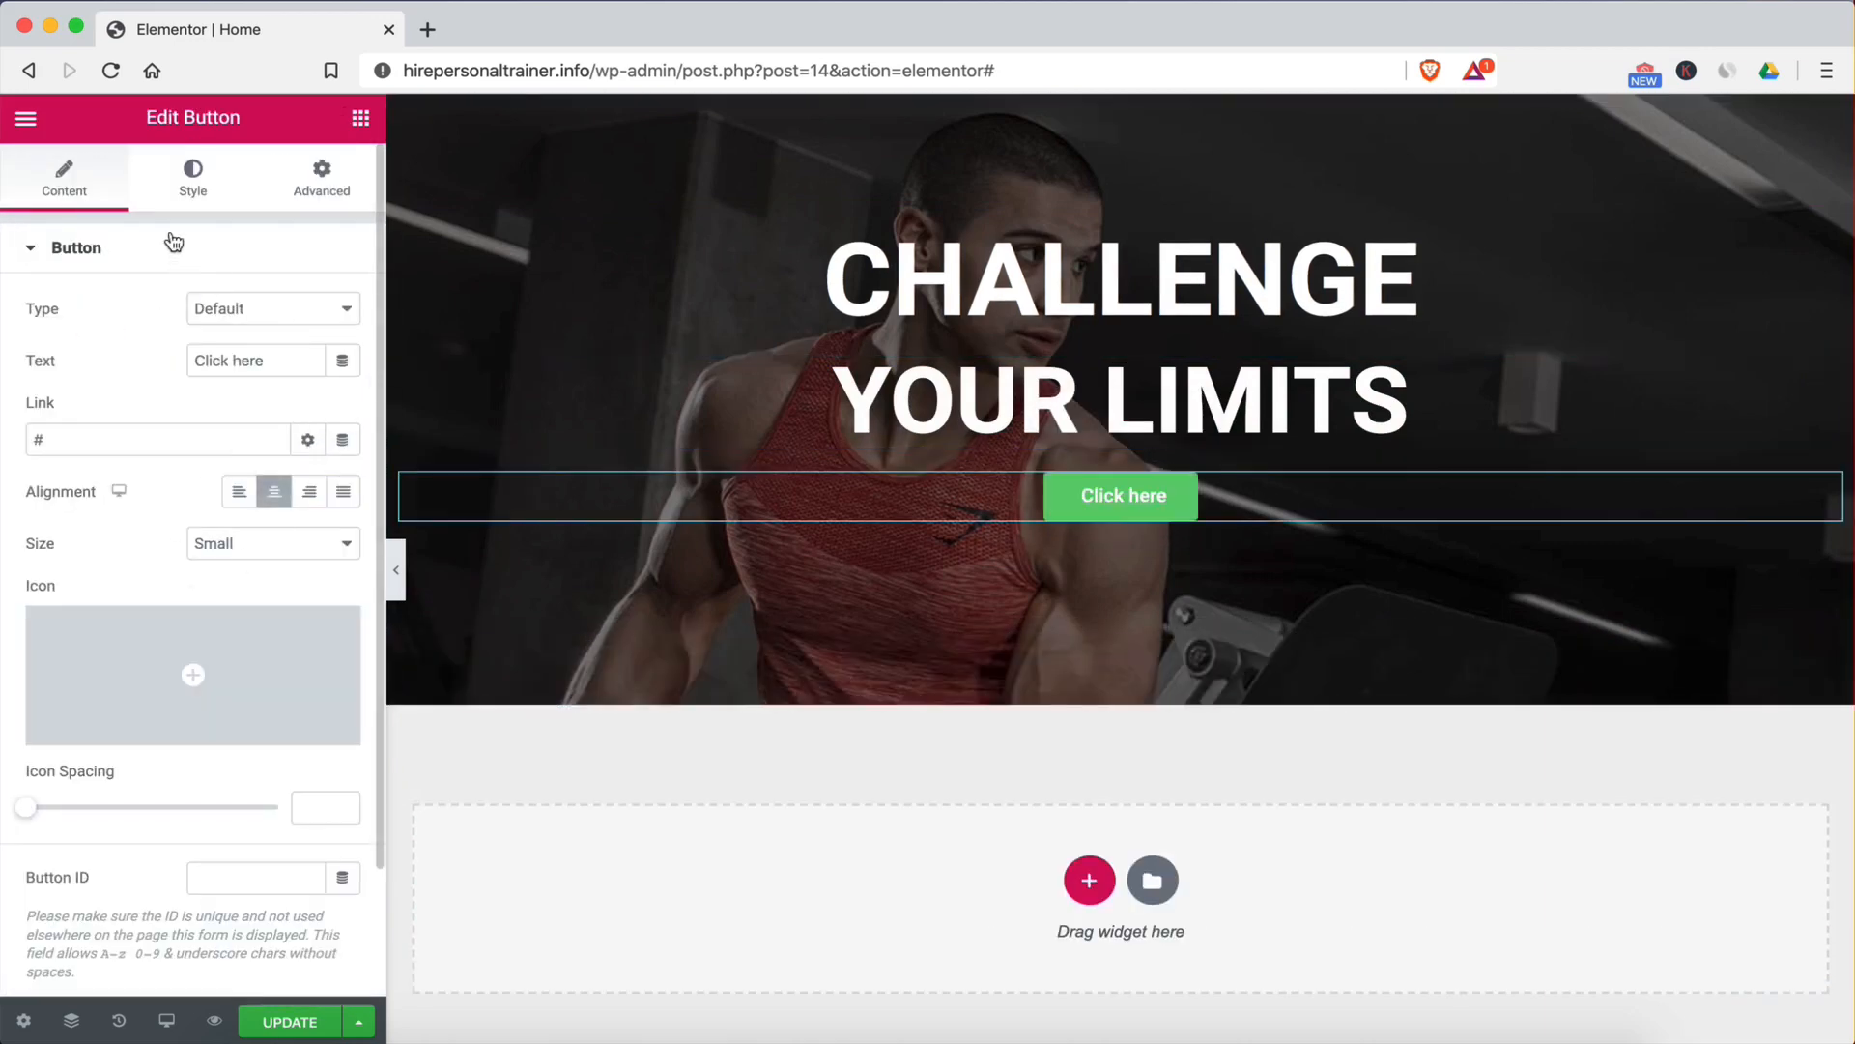
Step: Replace the button's default text with "Book Your Free Trial"
click(162, 198)
click(73, 196)
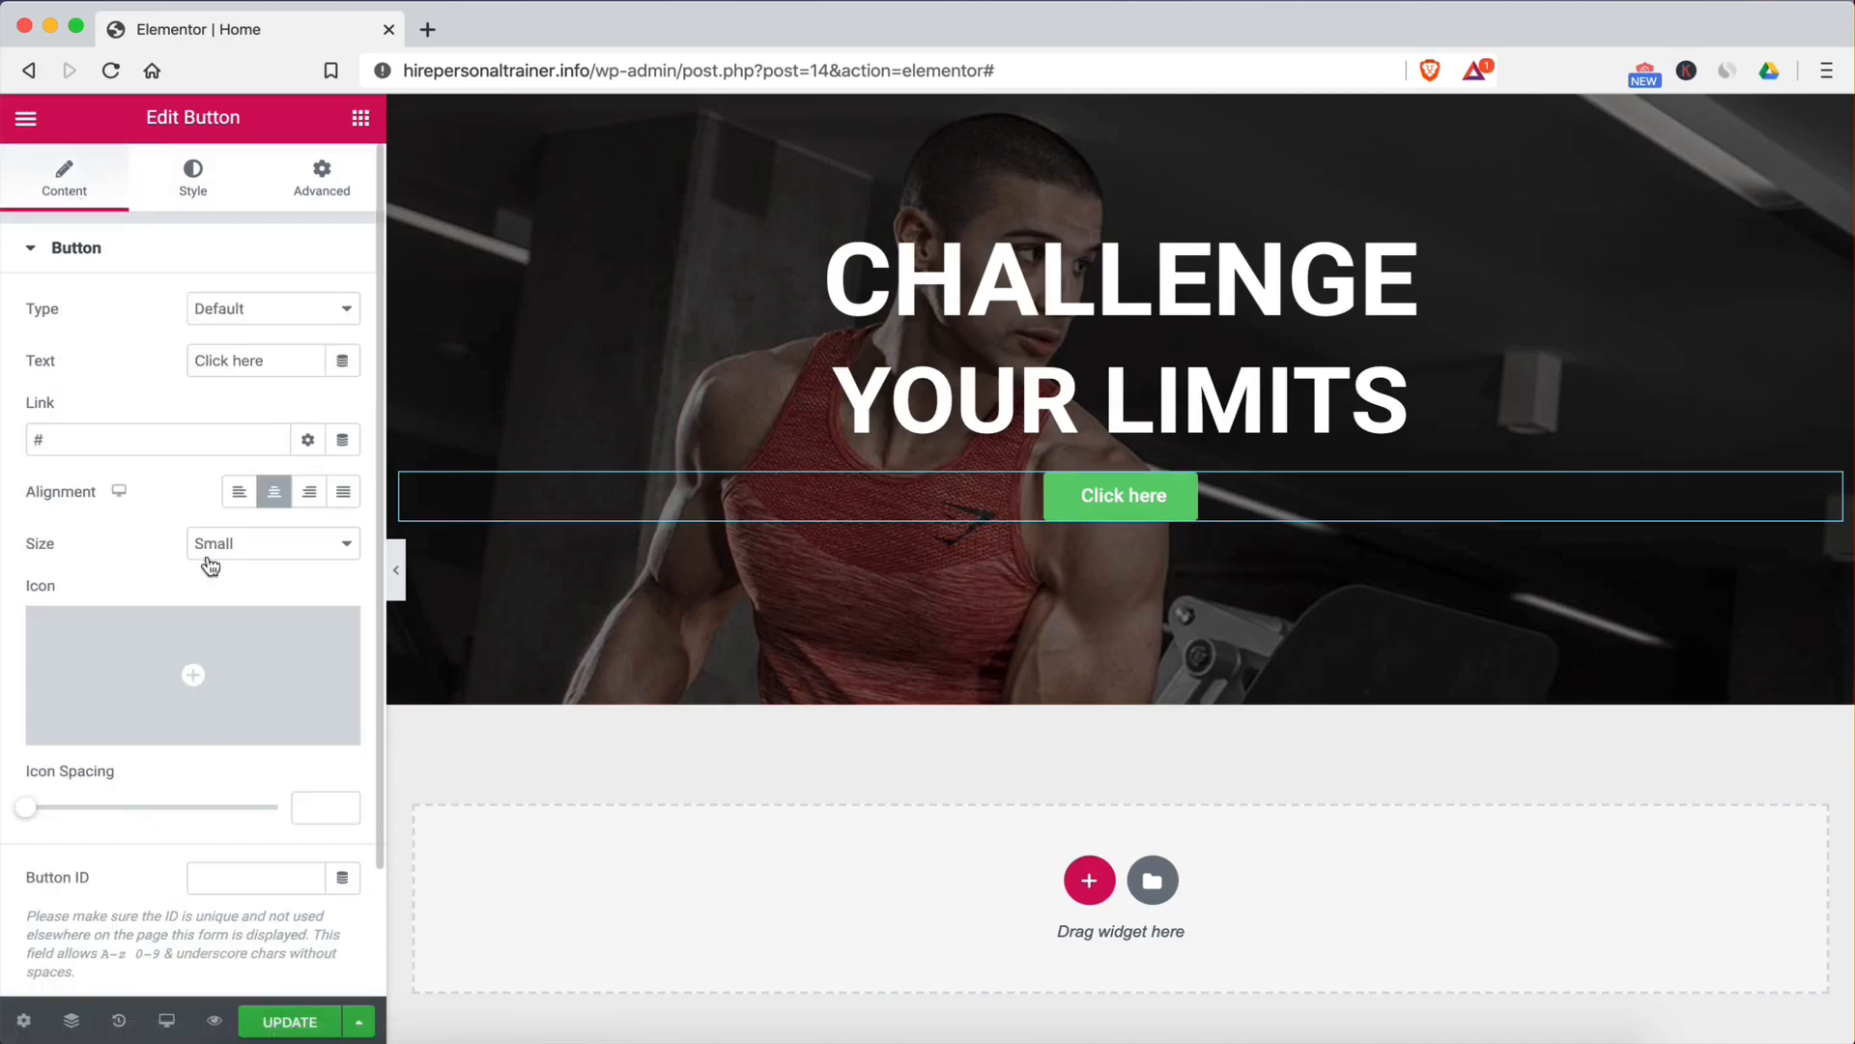
drag(263, 365, 202, 369)
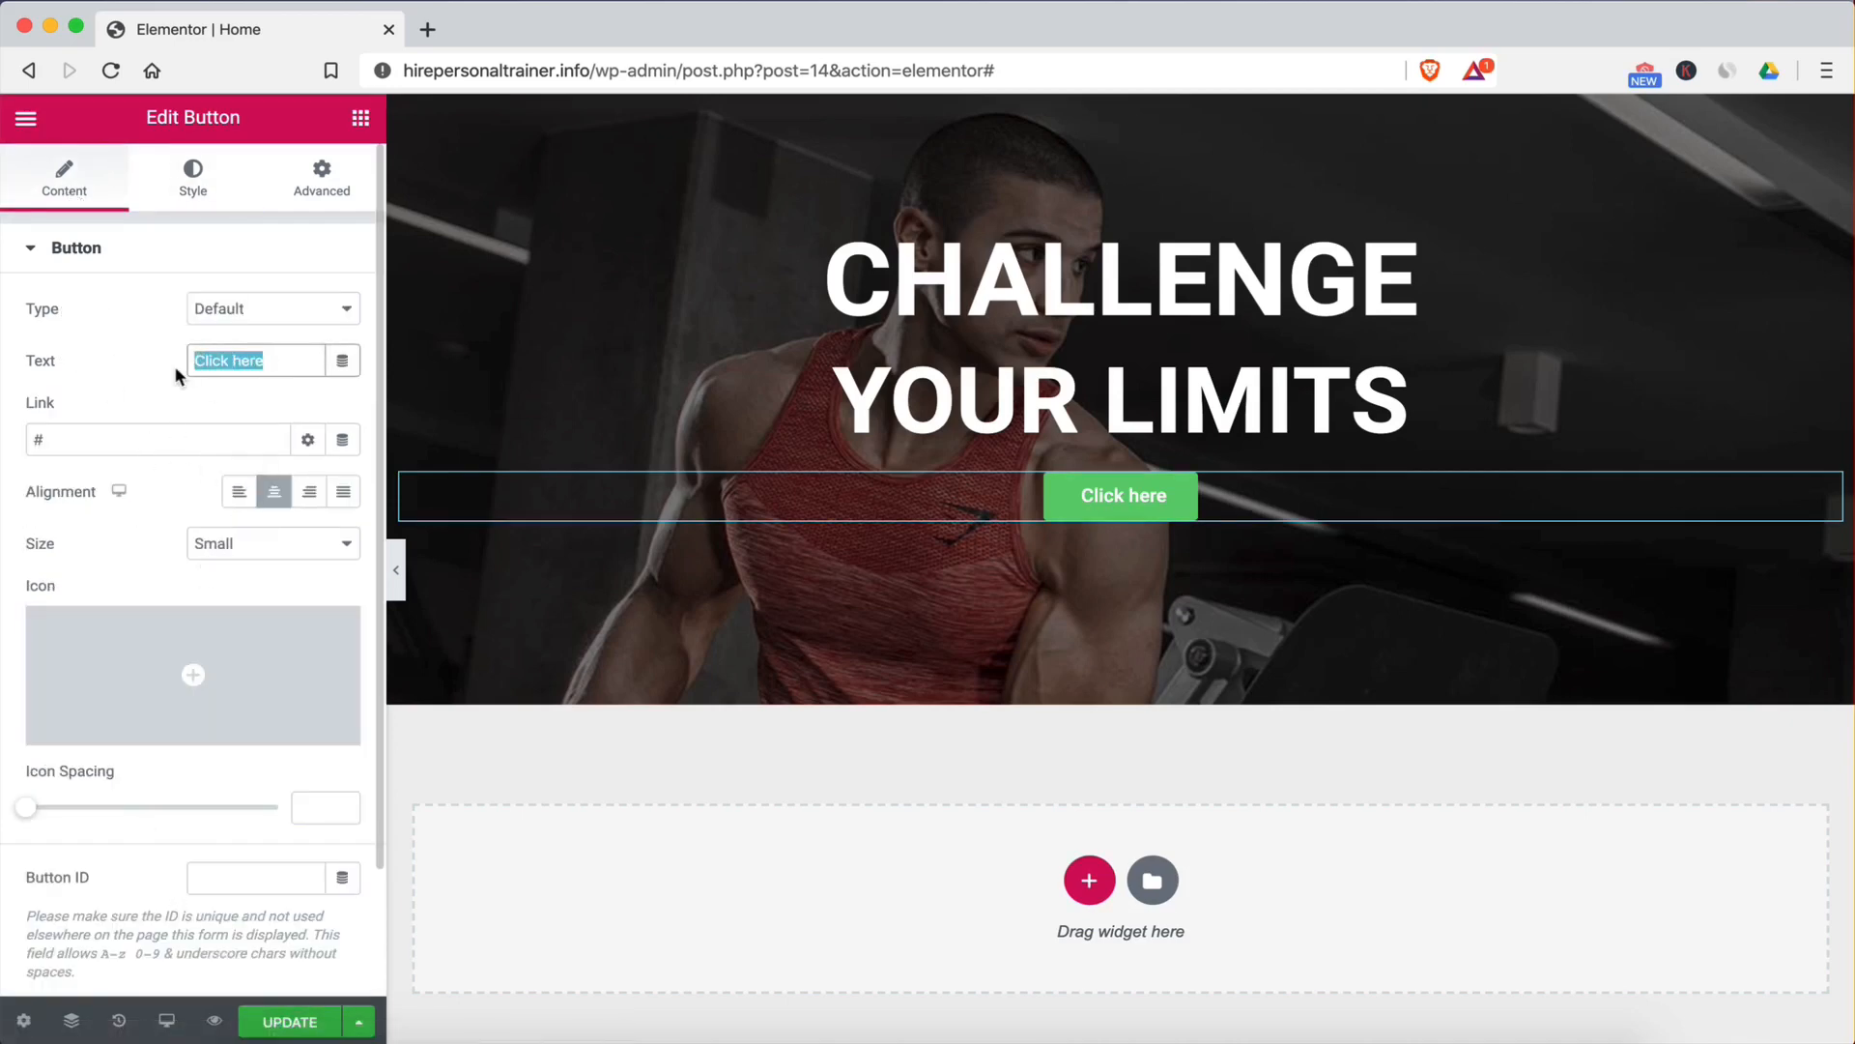
text(BOOK)
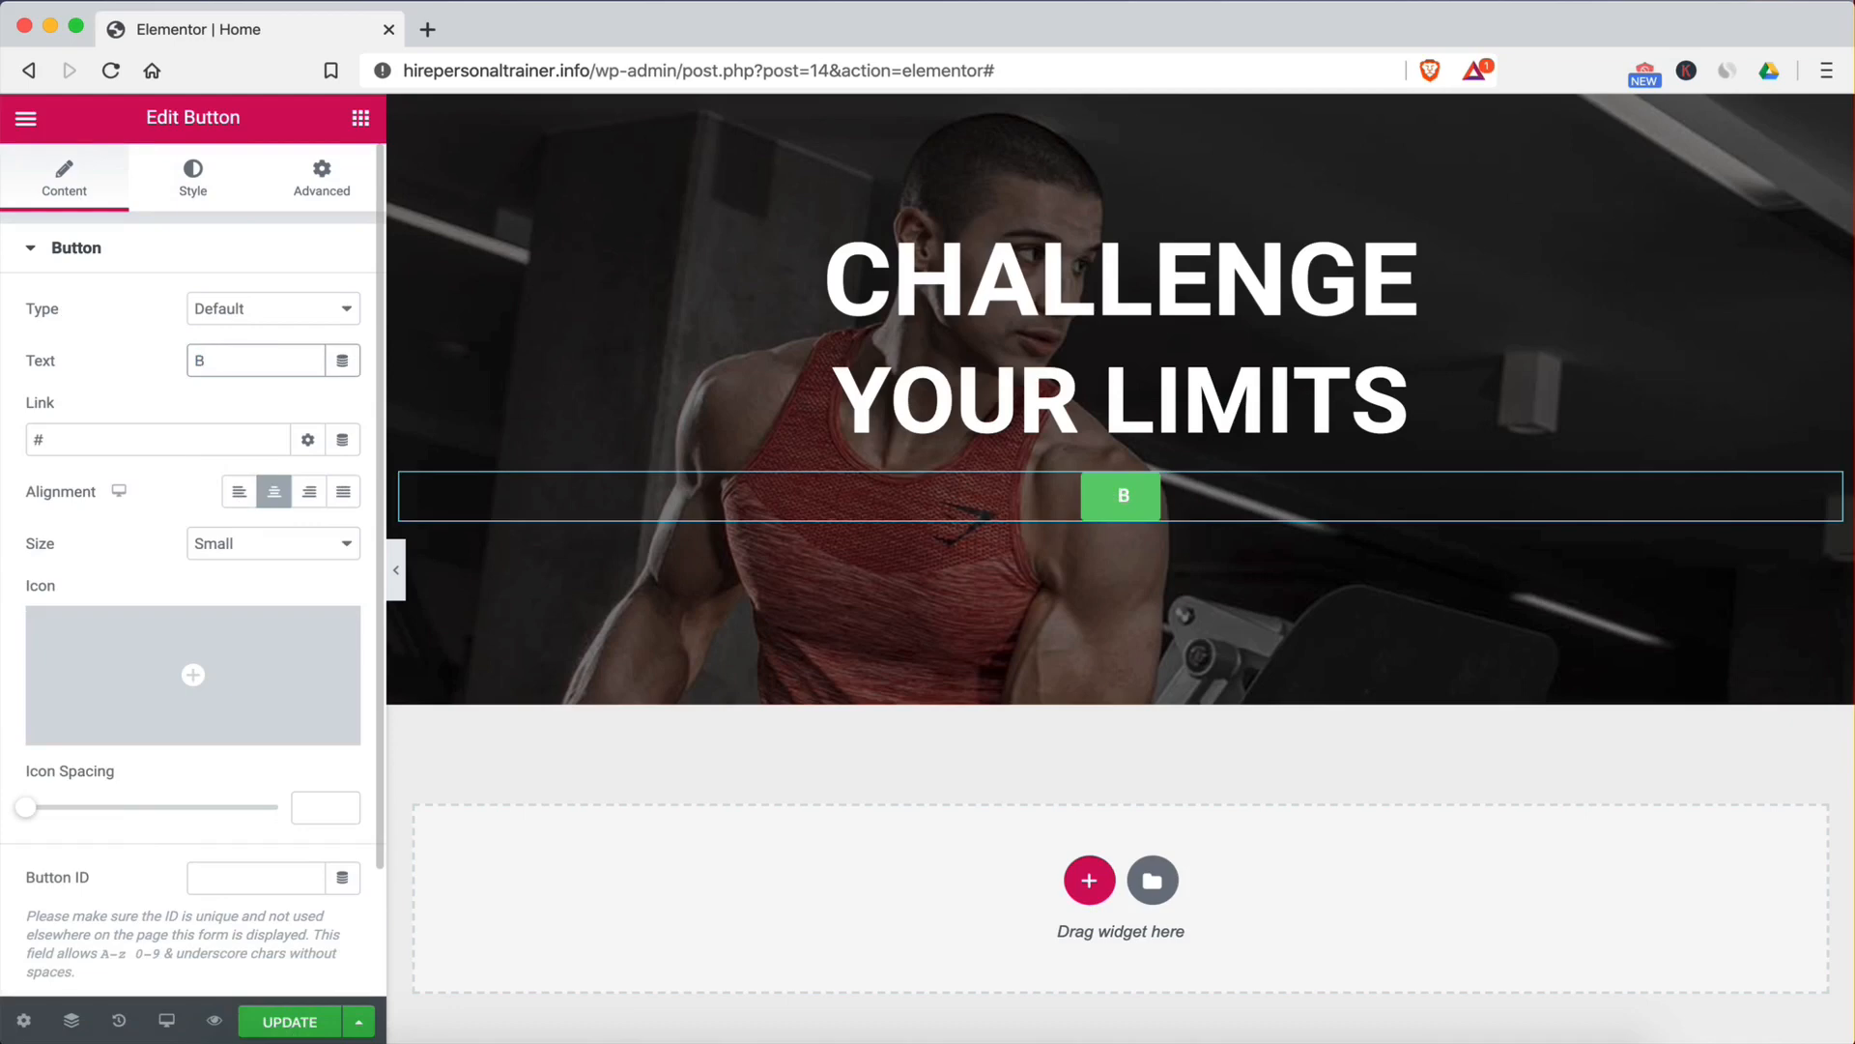
key(BackSpace)
key(BackSpace)
text(ook )
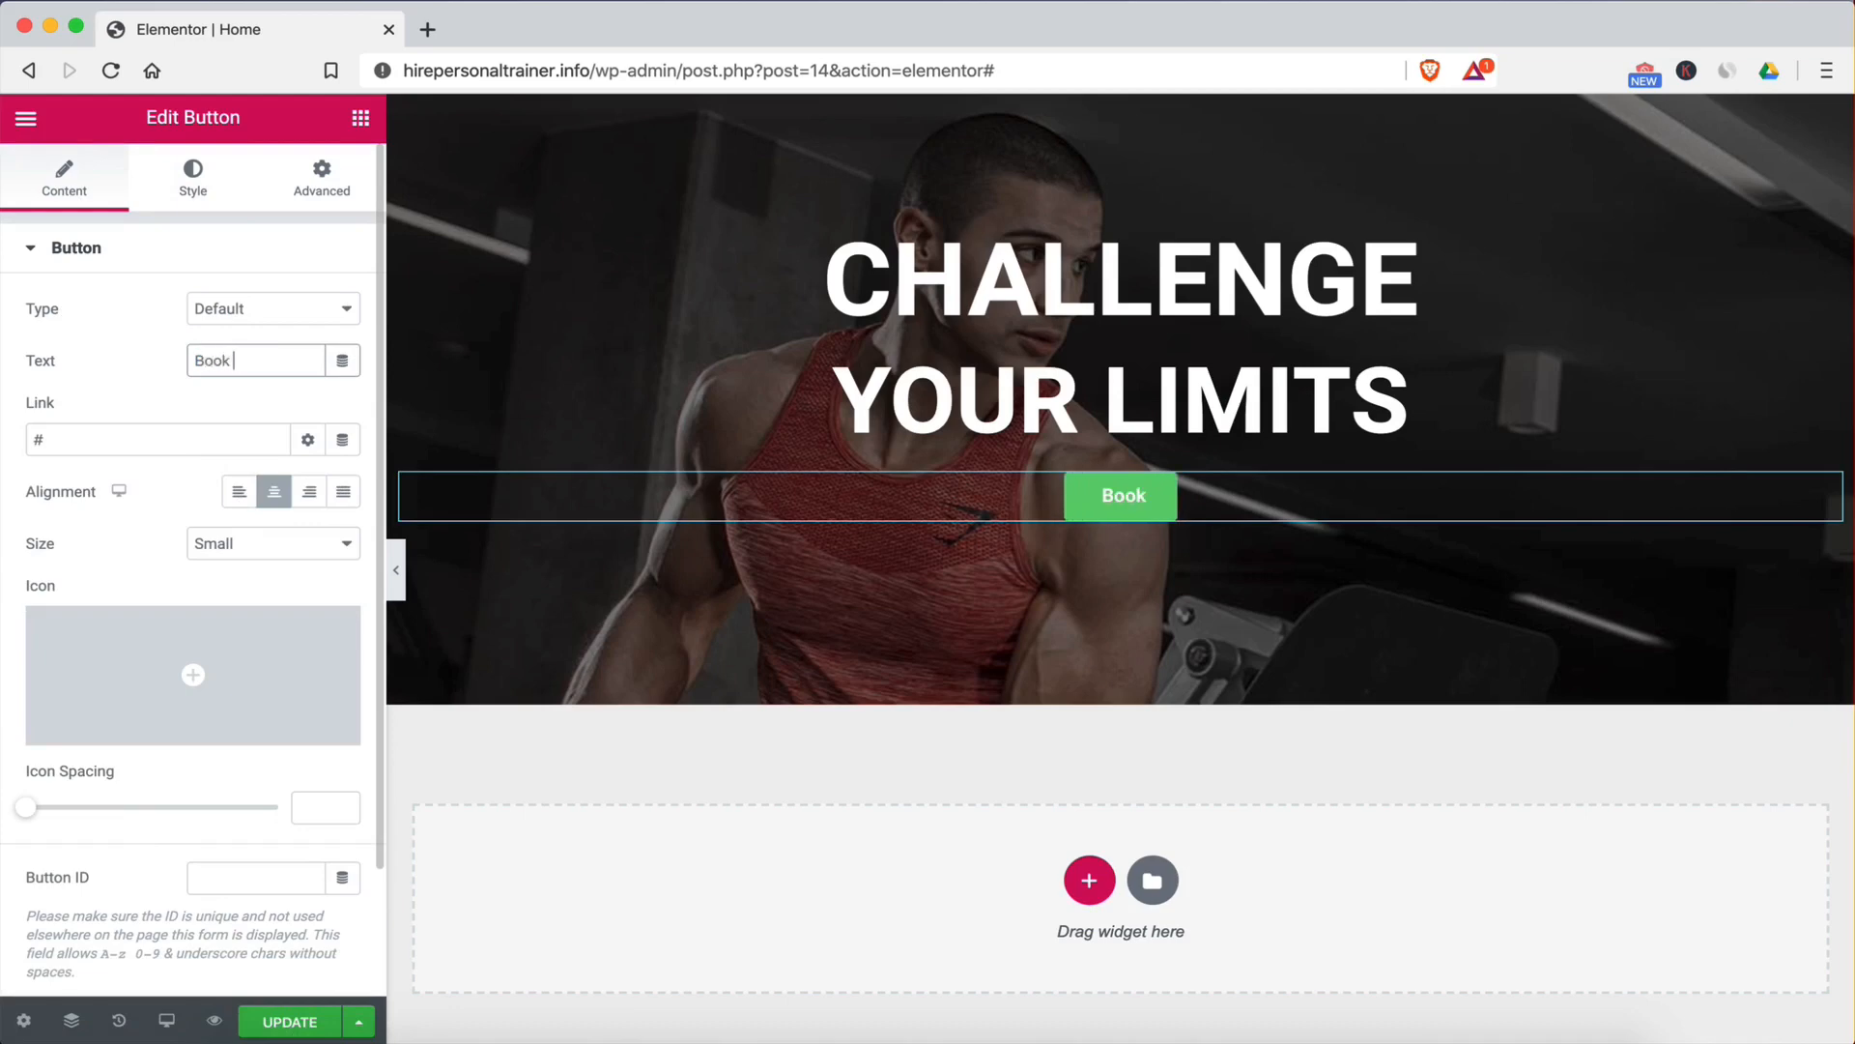
text(Your Free Trial)
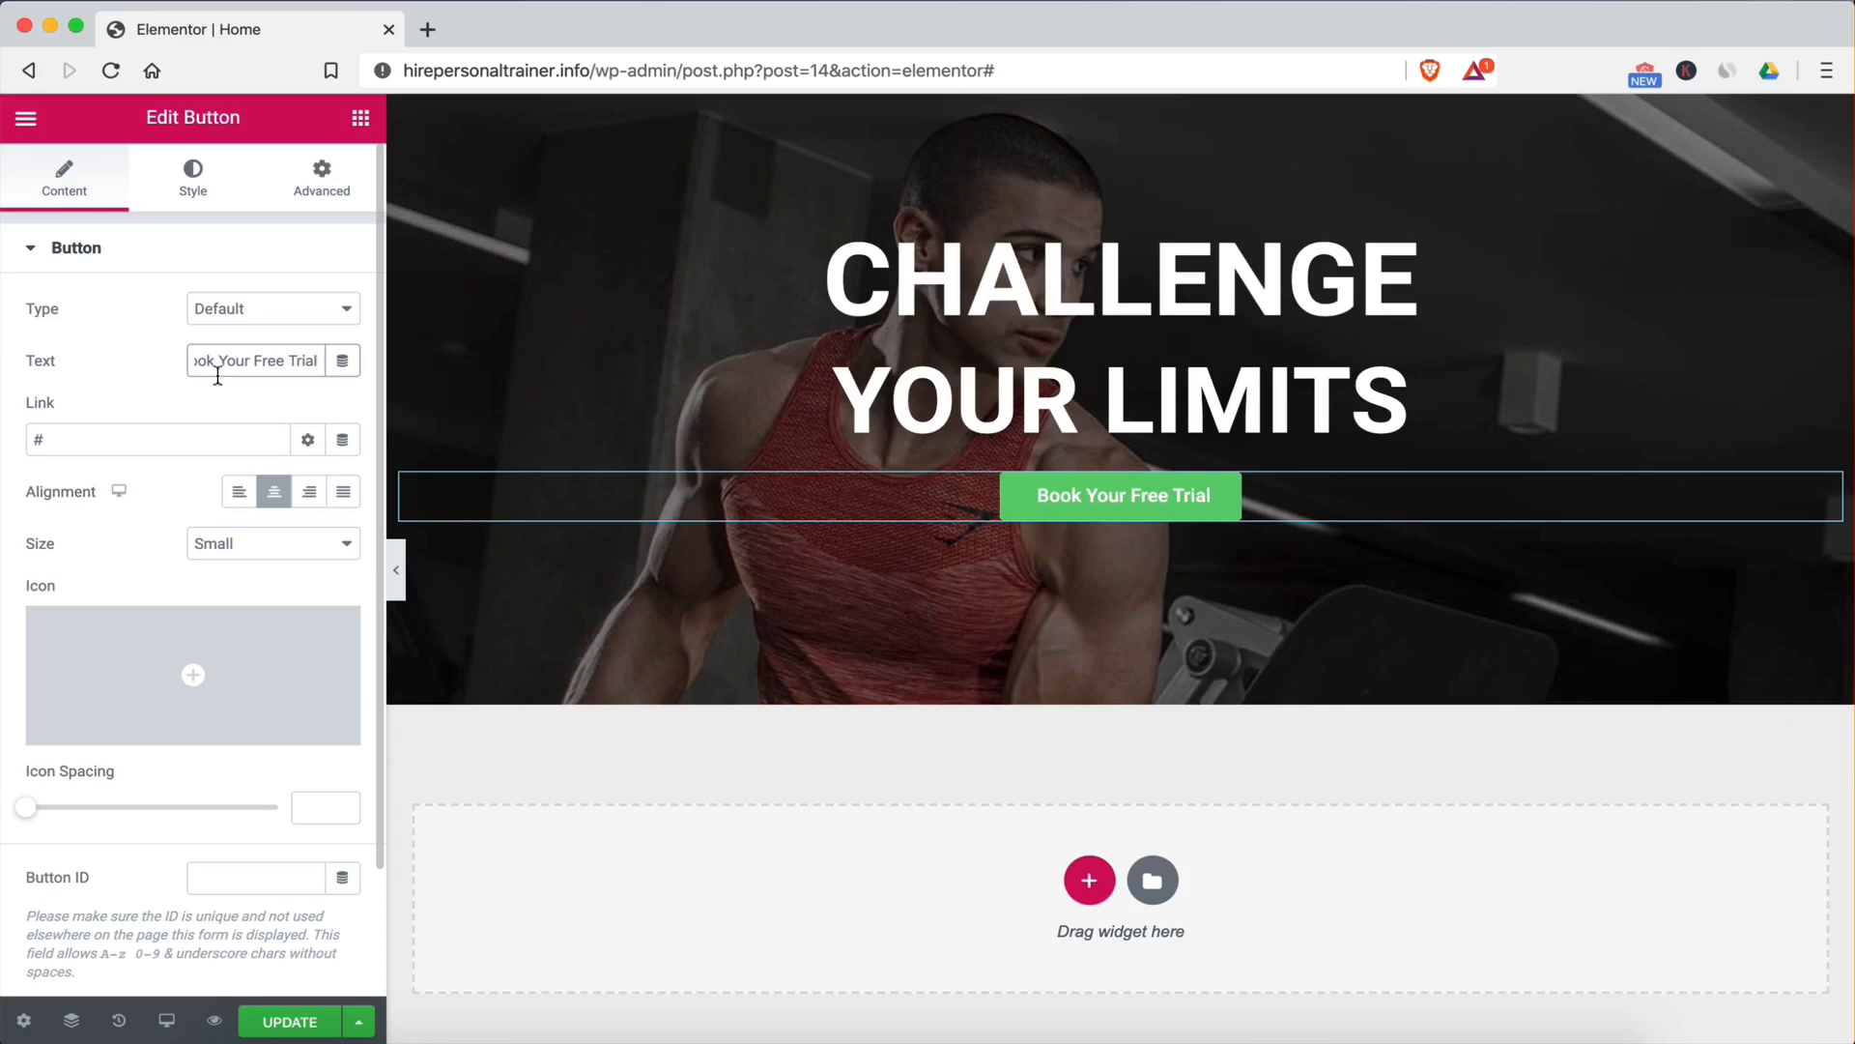
Step: Give the button a dark red background color (#BD0000) and set its typography size to 18 px
click(203, 180)
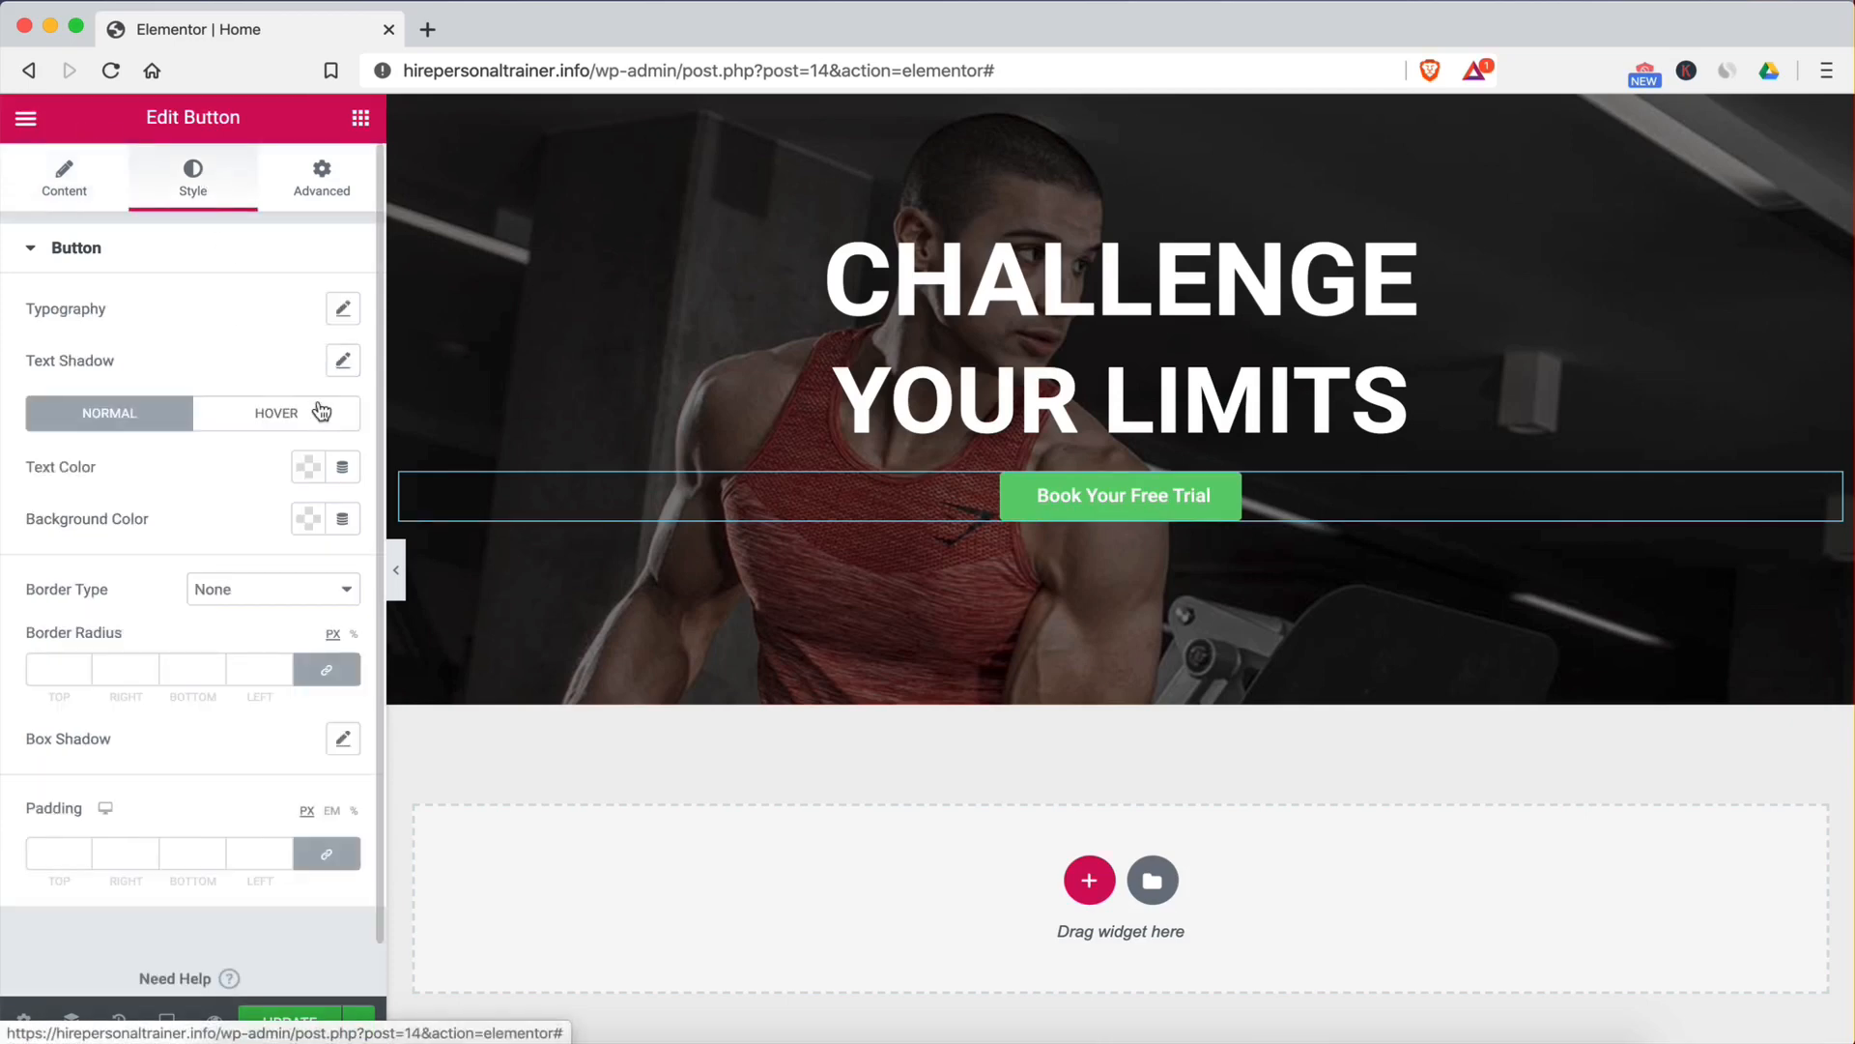
click(315, 529)
click(375, 736)
mouse_move(421, 690)
mouse_down()
mouse_move(473, 726)
mouse_move(480, 662)
mouse_up()
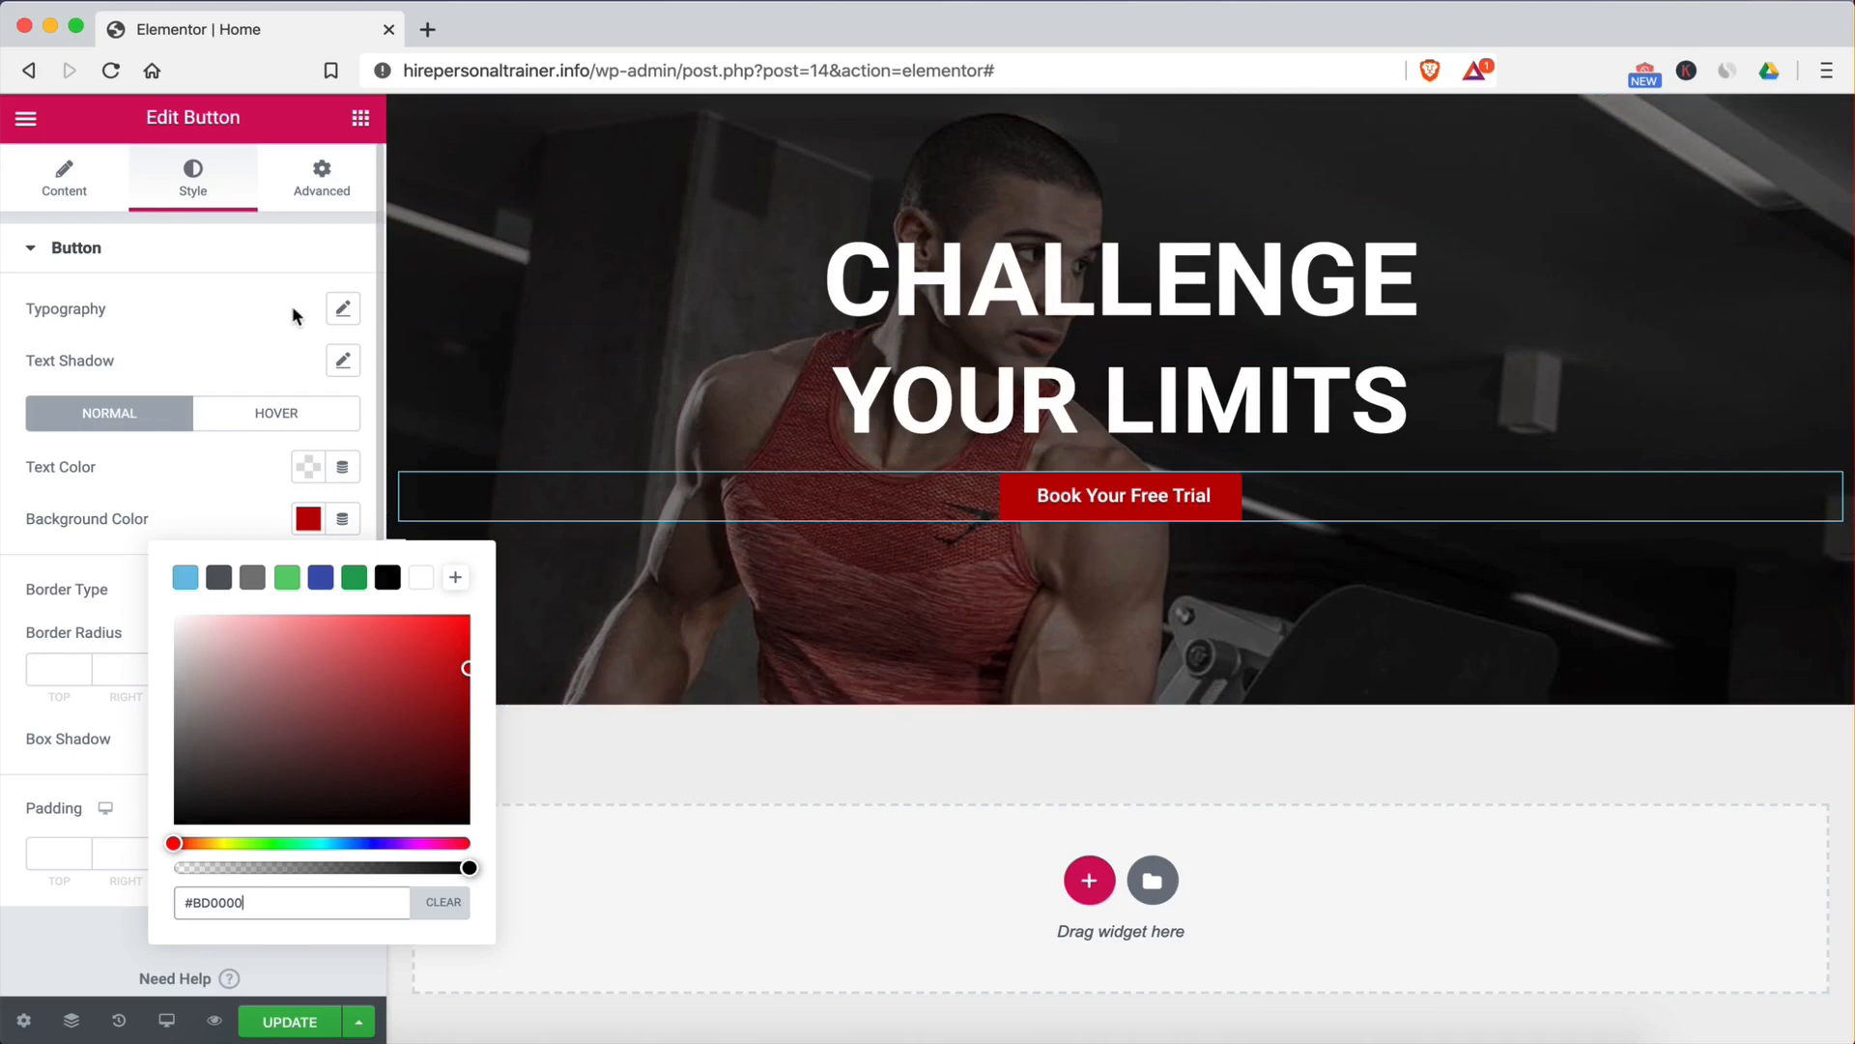
click(343, 309)
drag(54, 480, 72, 481)
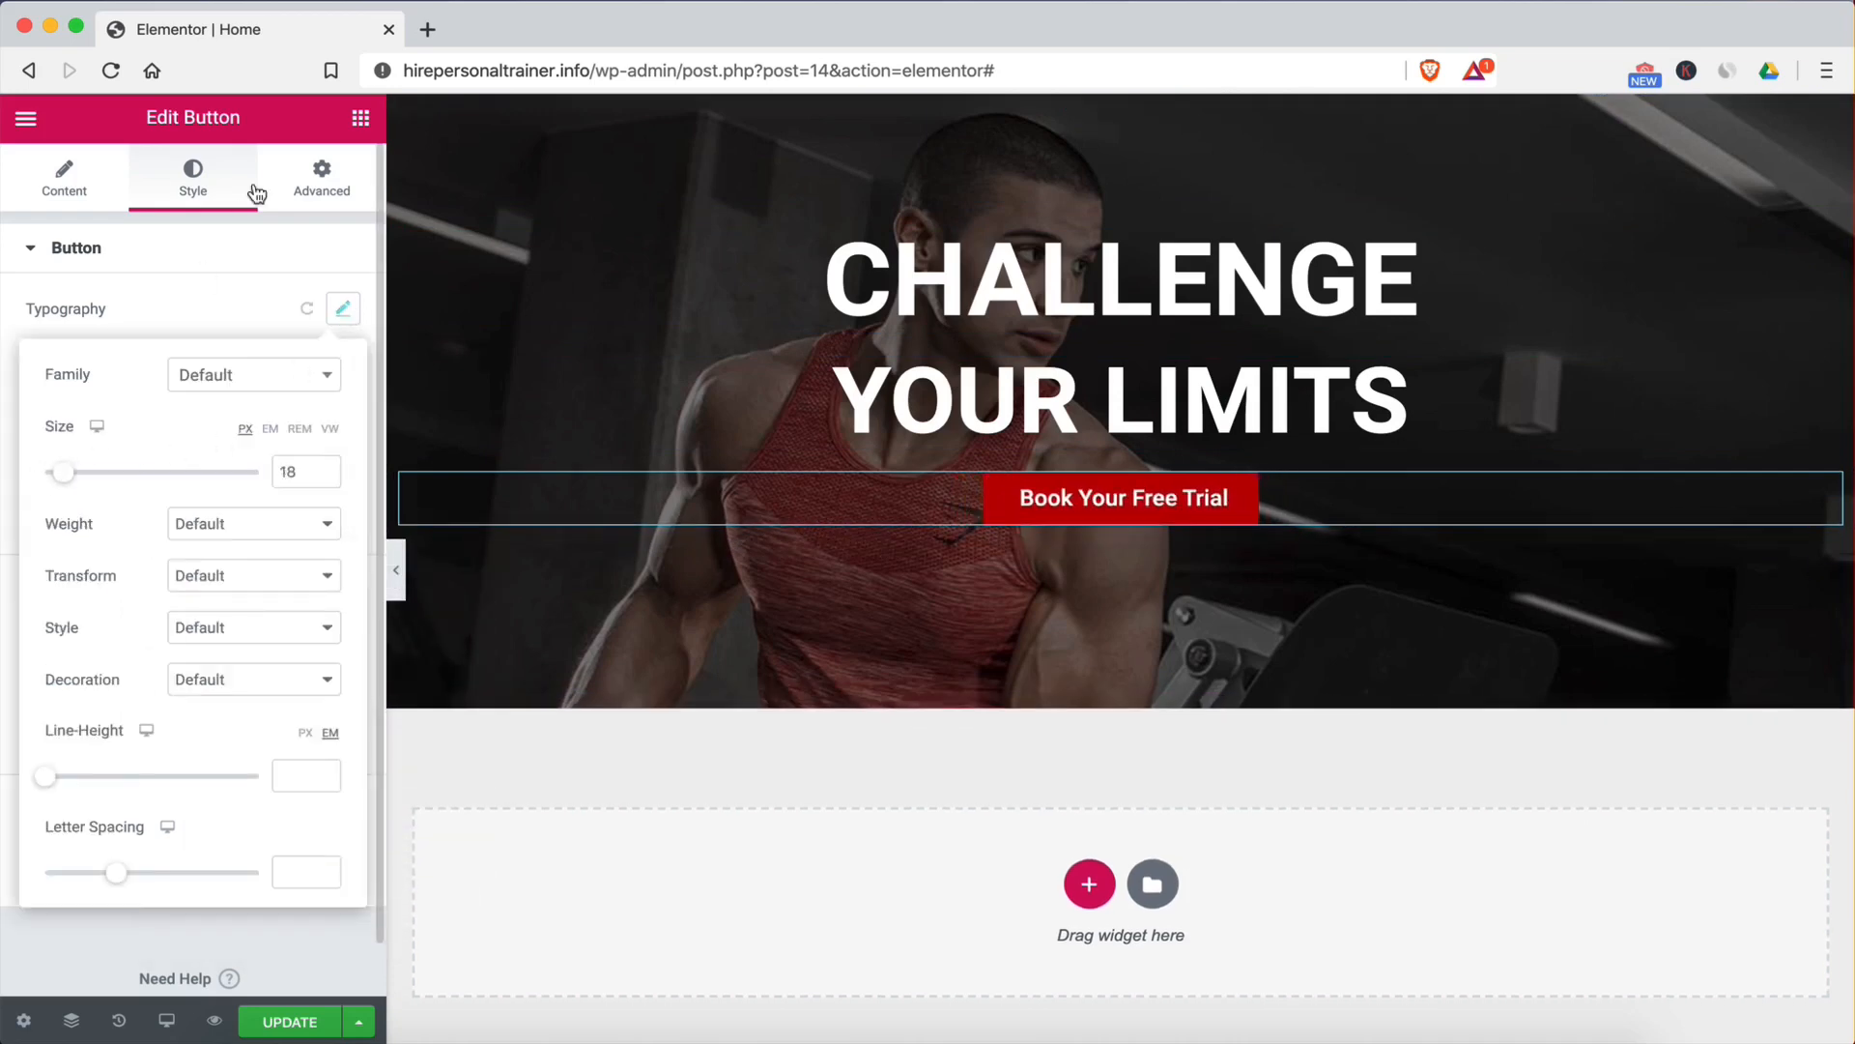
Step: Look through the available widgets in the Basic, Pro and General categories of the widget library
click(361, 117)
scroll(150, 667, down, 5)
scroll(149, 673, down, 2)
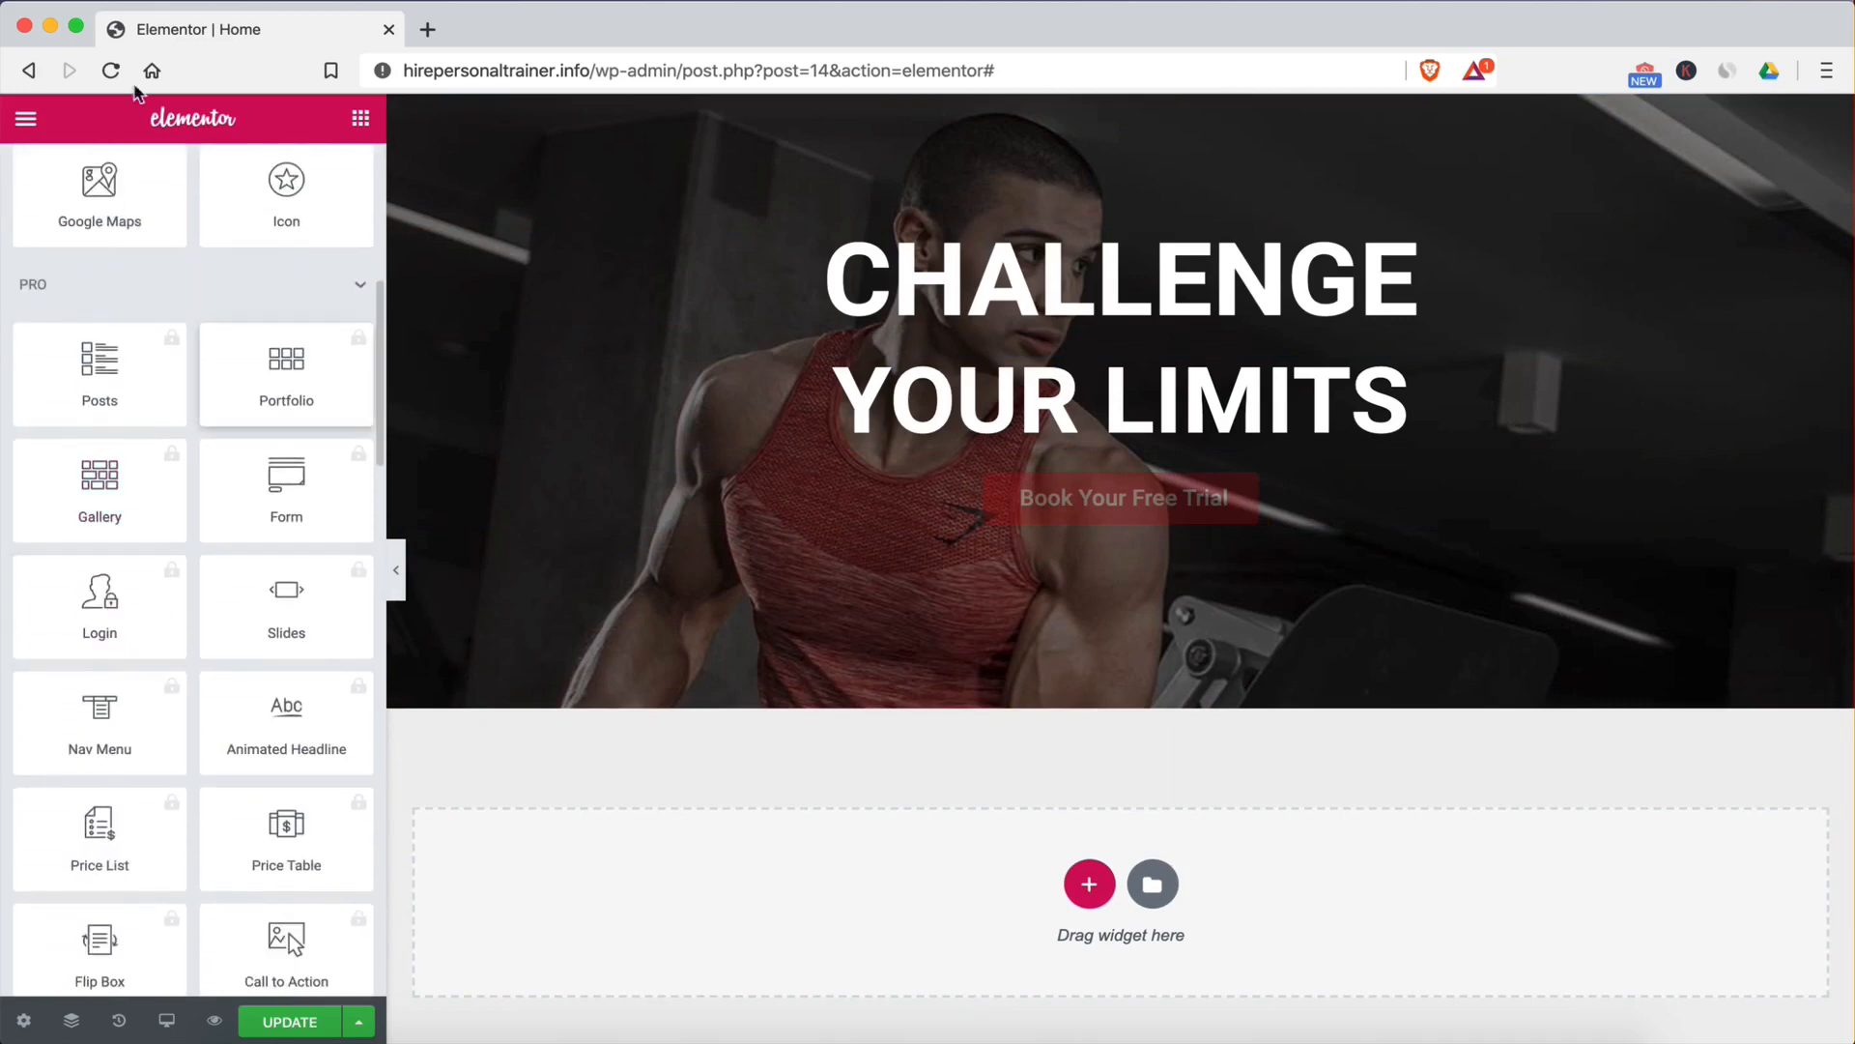
scroll(193, 677, down, 3)
scroll(143, 621, up, 3)
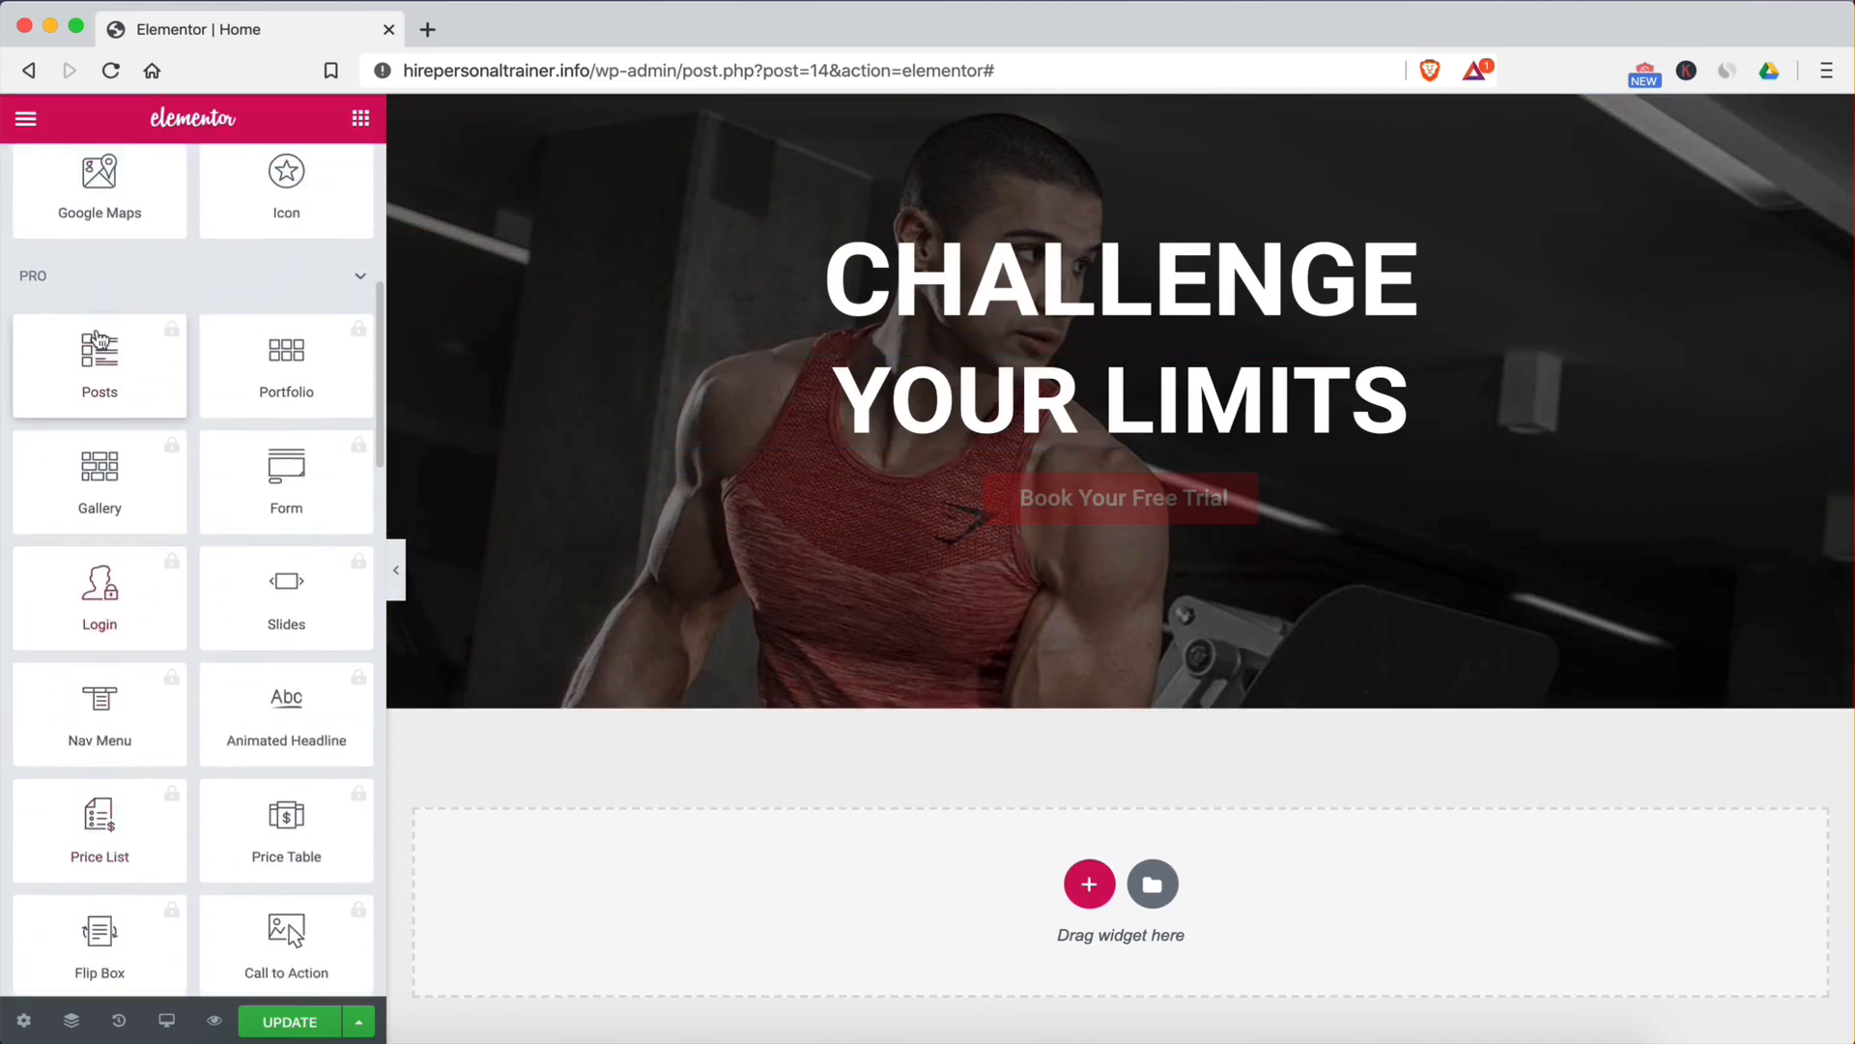
scroll(136, 613, down, 2)
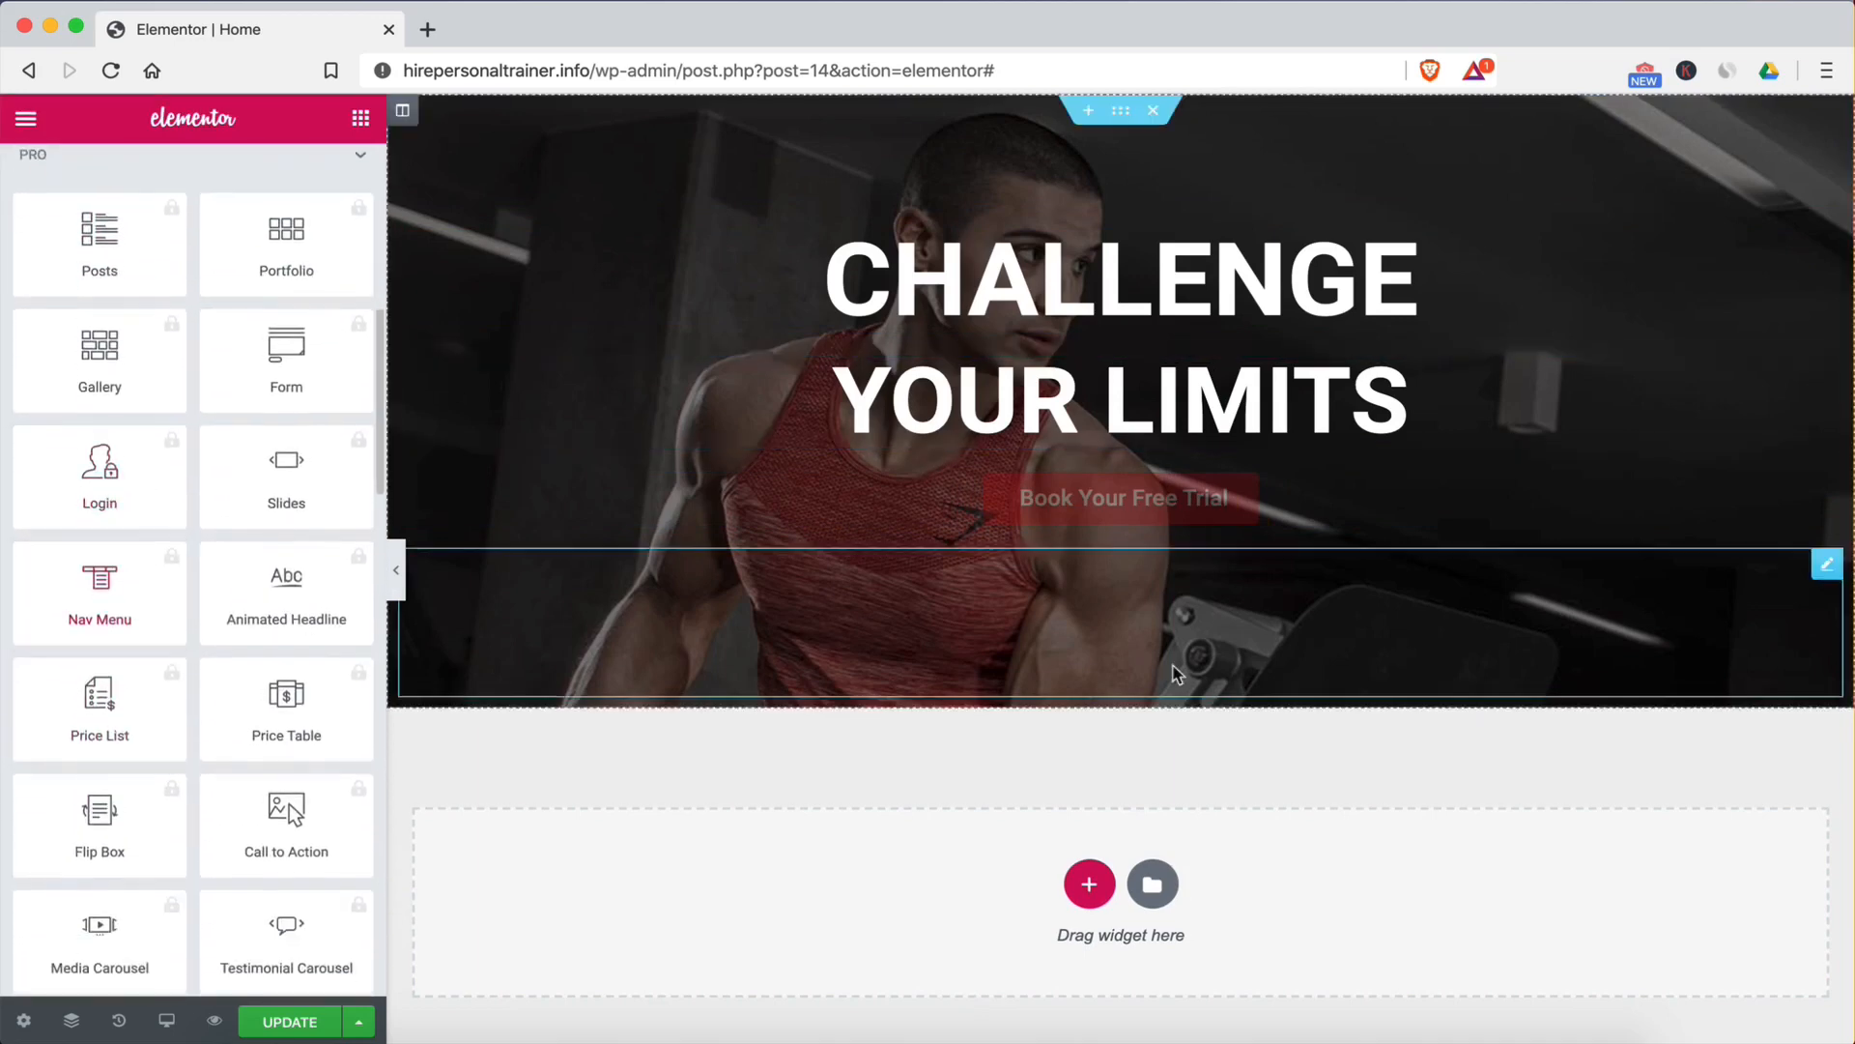
scroll(97, 623, down, 5)
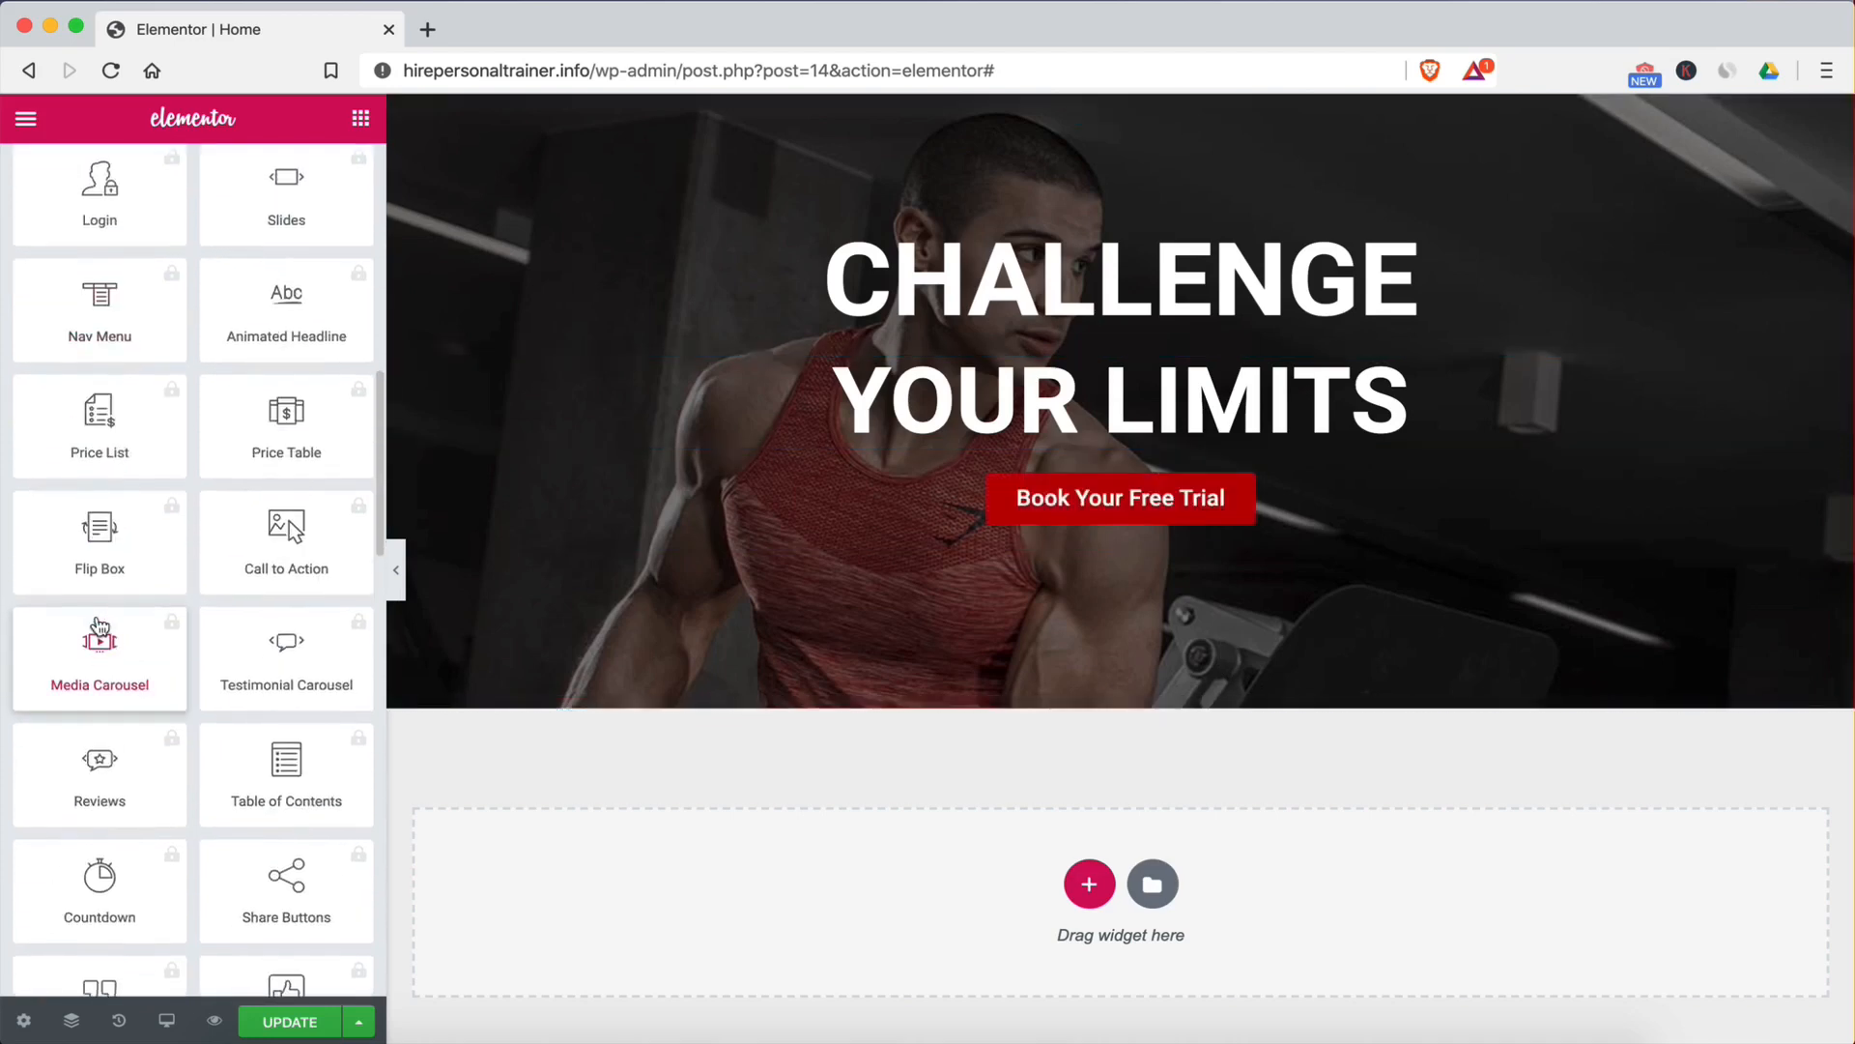
scroll(97, 624, down, 1)
scroll(99, 626, down, 1)
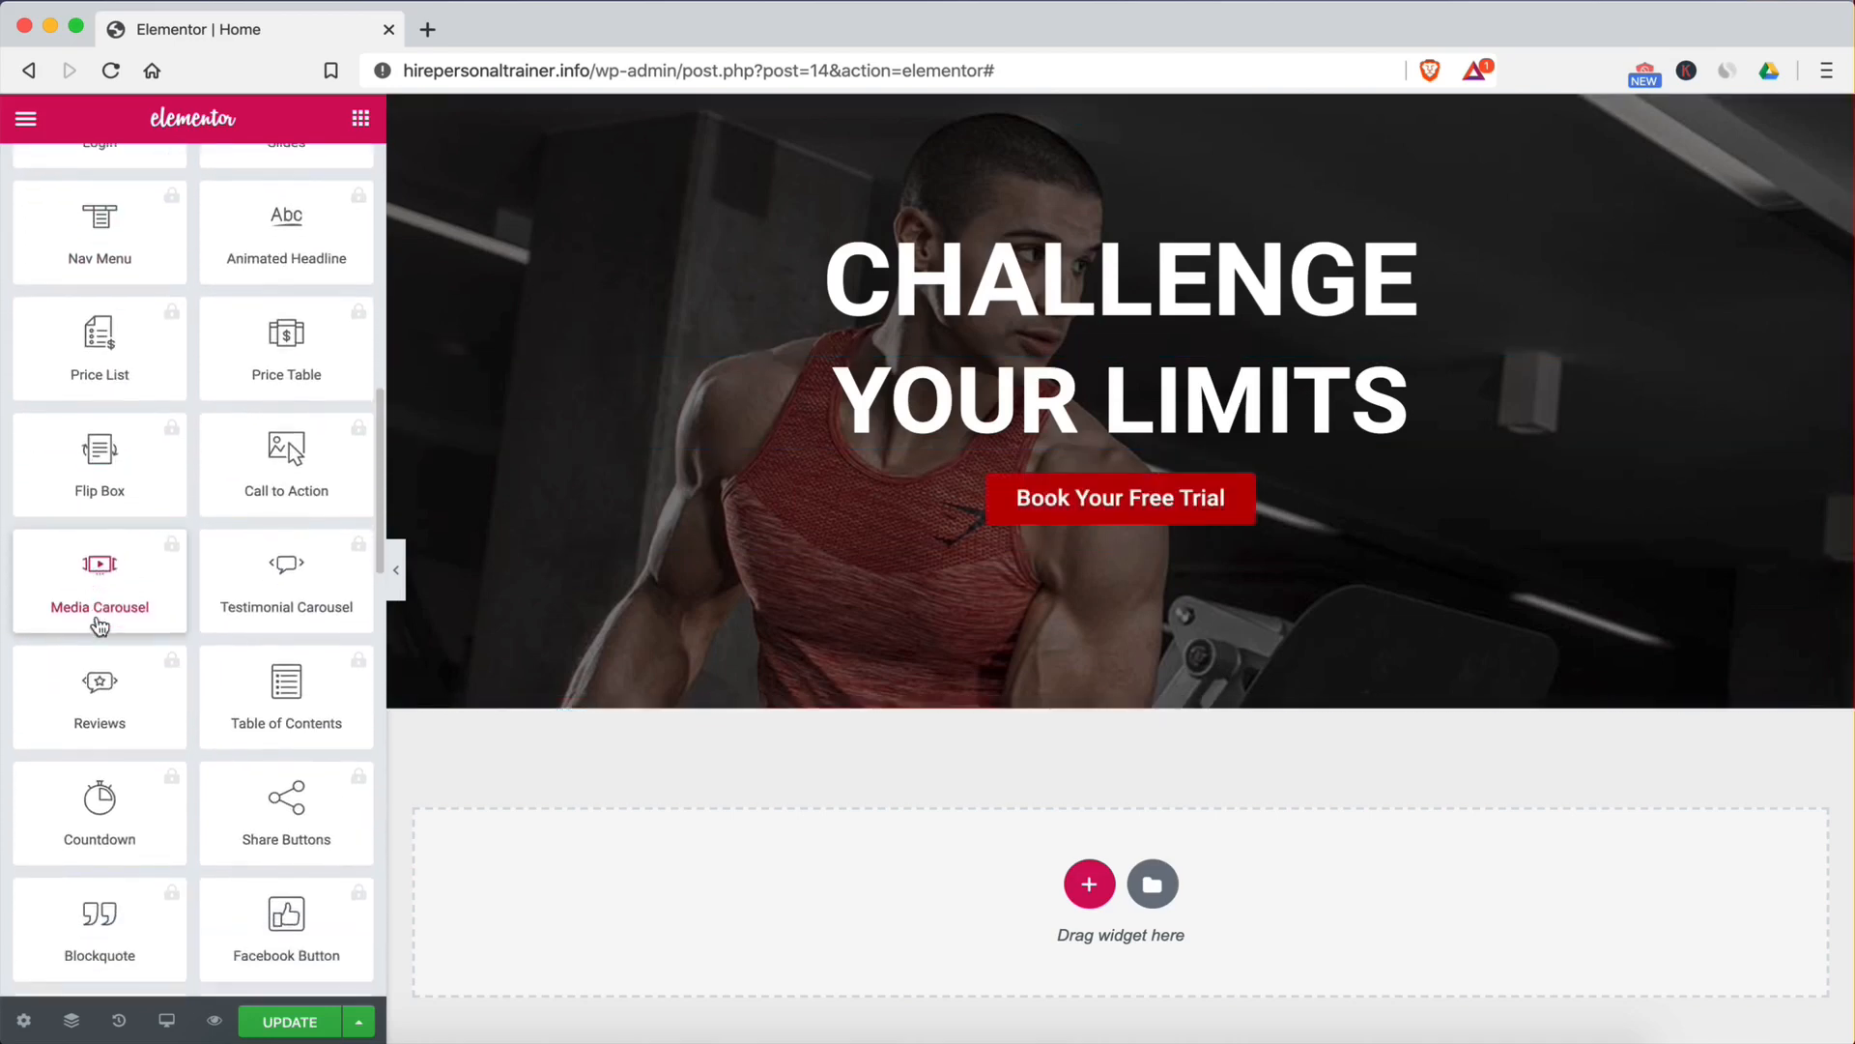
scroll(99, 623, down, 12)
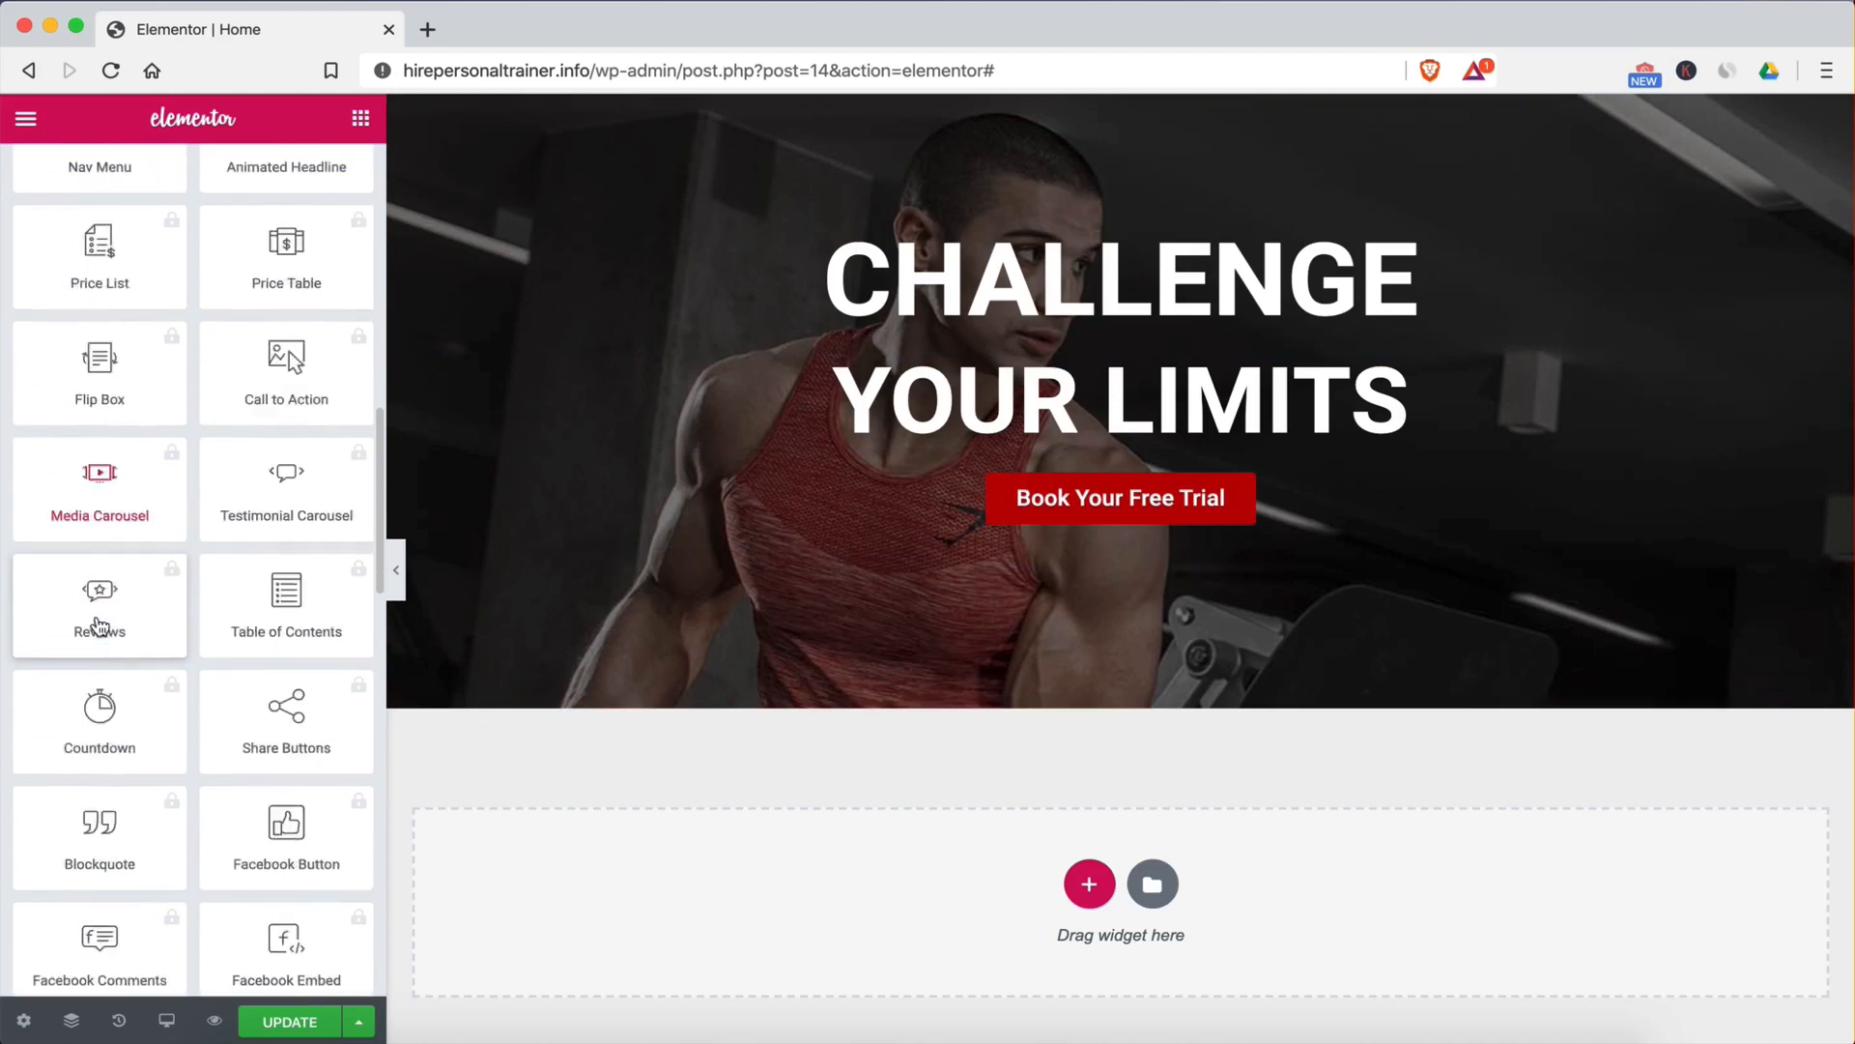
scroll(144, 616, down, 10)
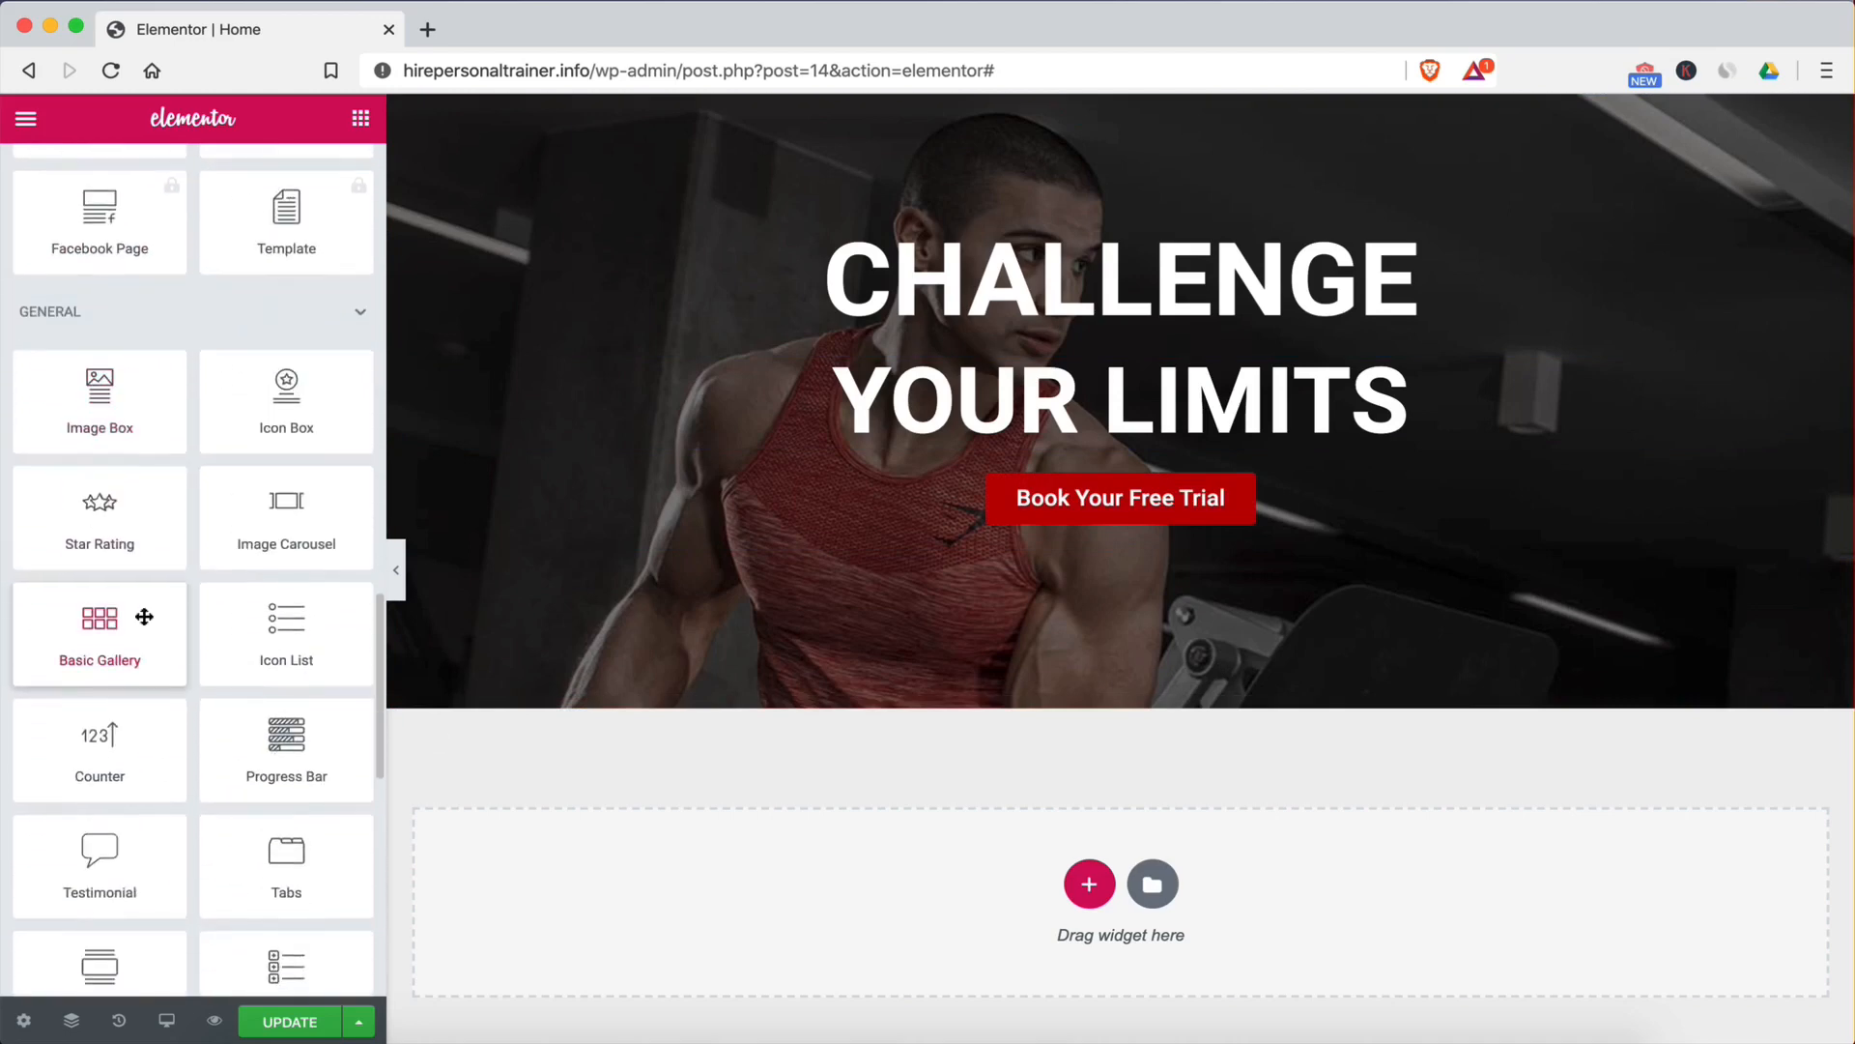
scroll(129, 671, down, 5)
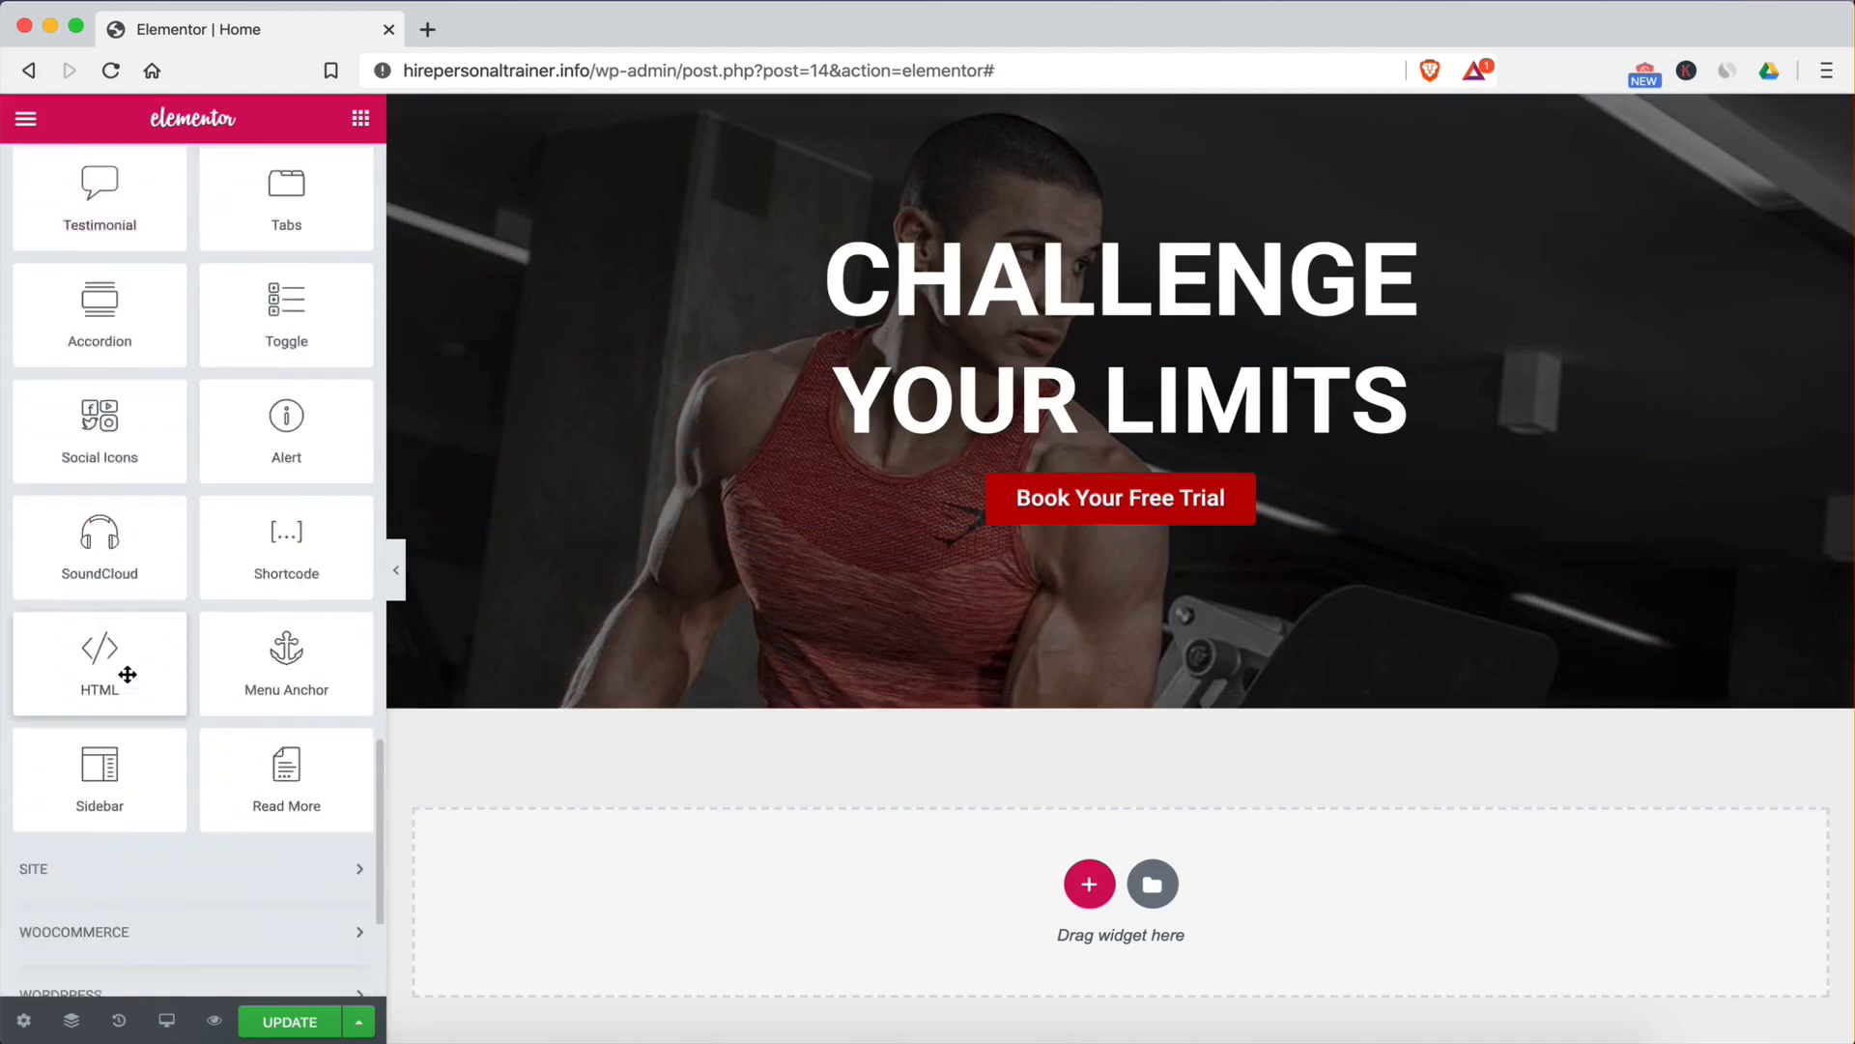
scroll(128, 671, up, 4)
scroll(128, 671, down, 3)
scroll(125, 667, up, 10)
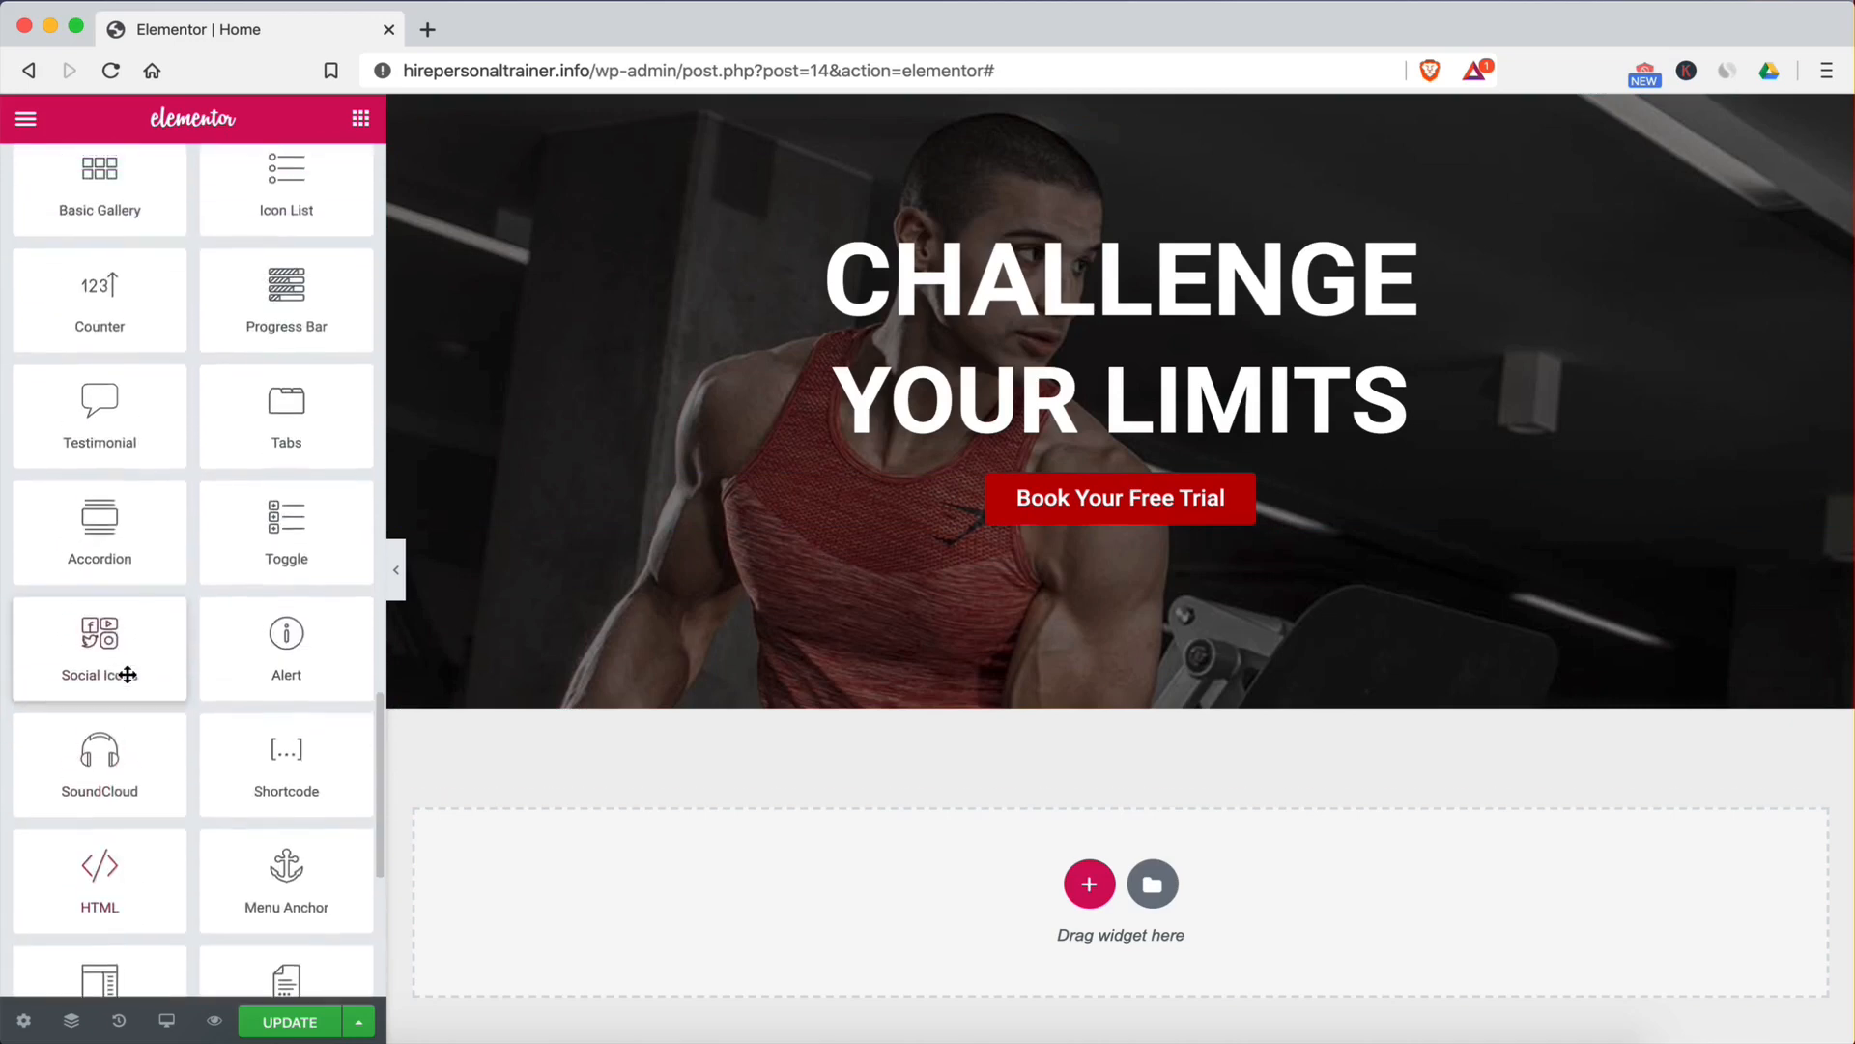
scroll(131, 544, down, 3)
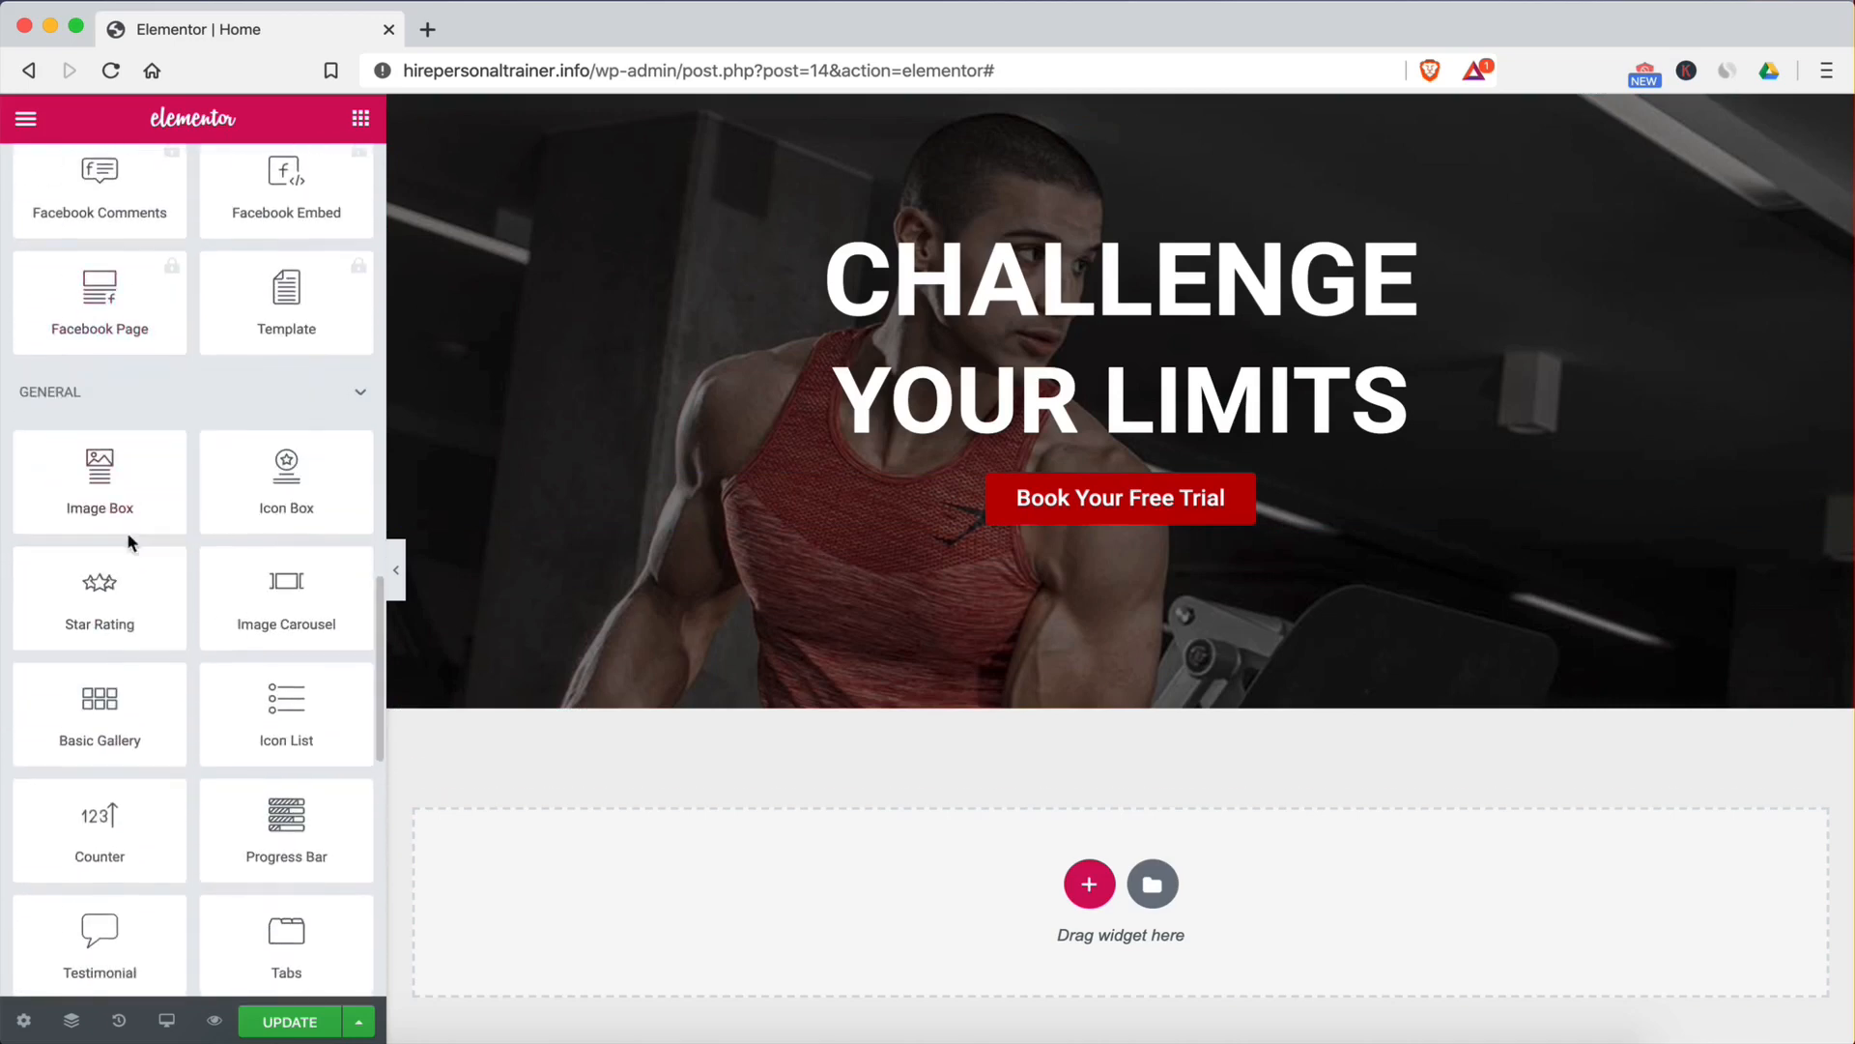
click(1133, 497)
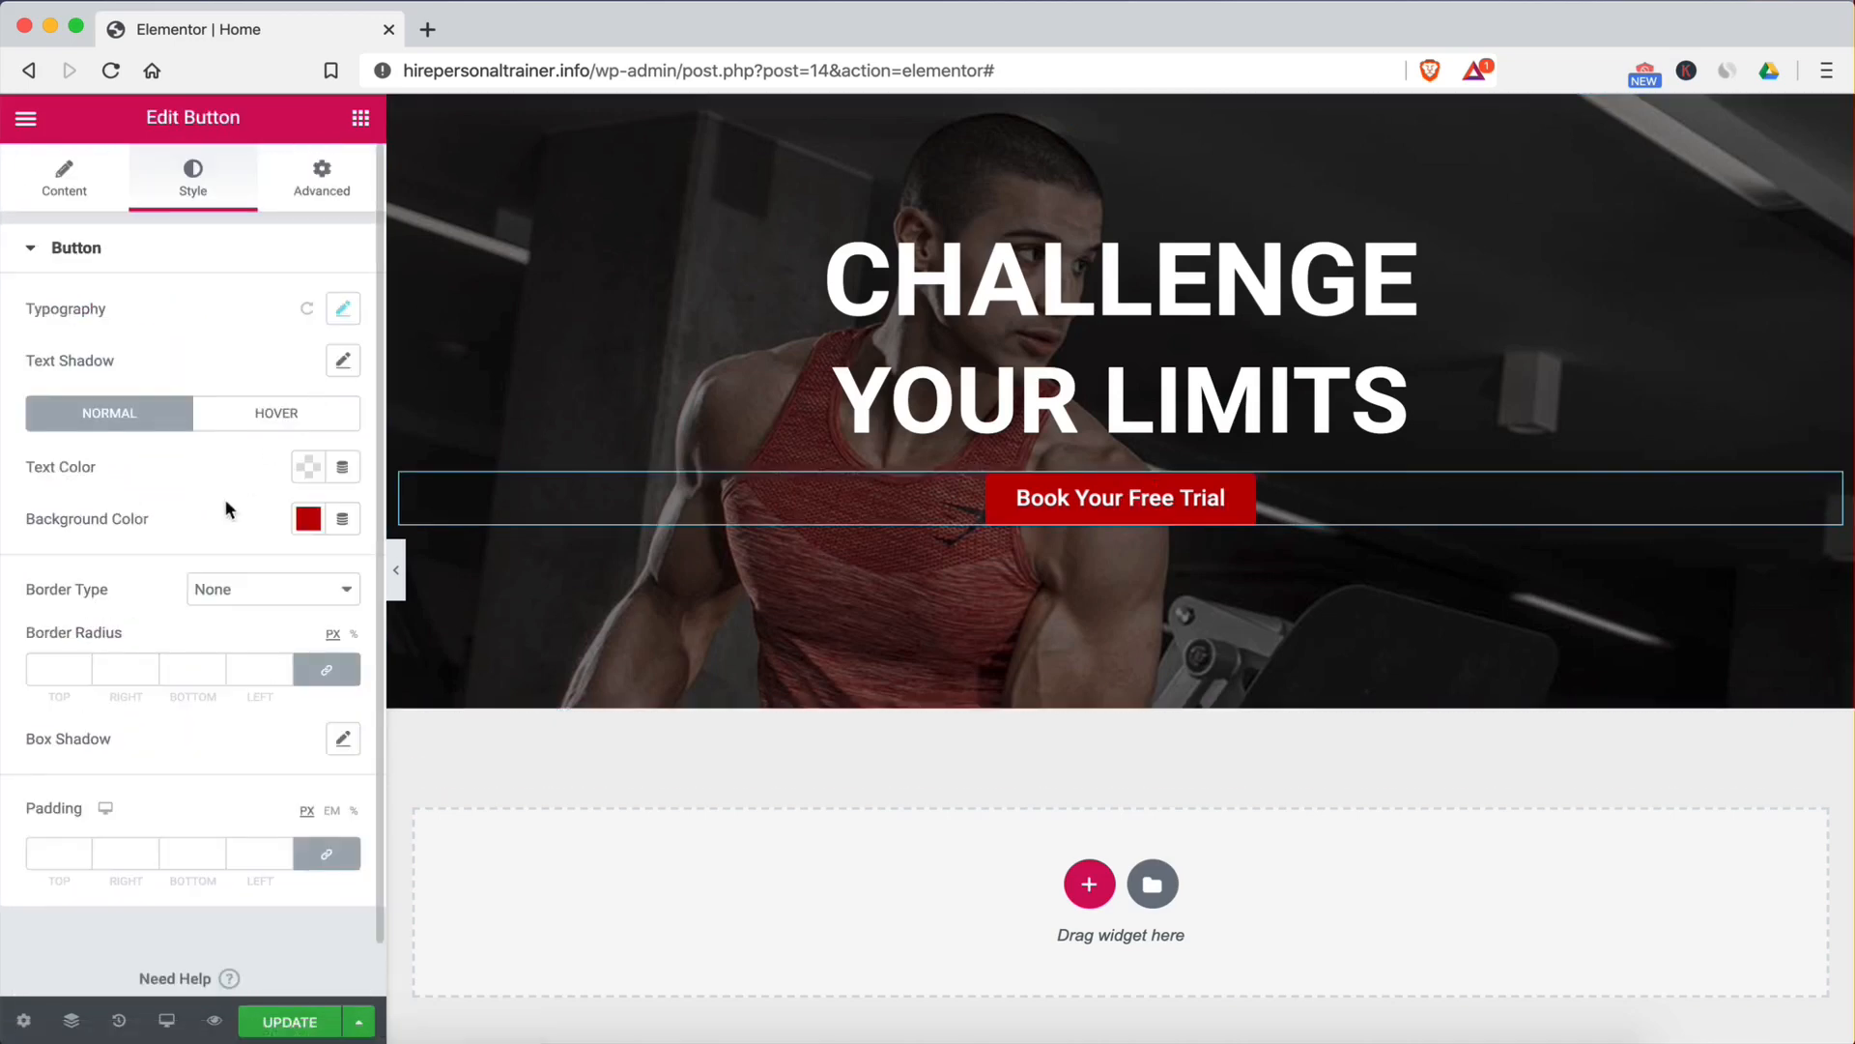
click(360, 118)
scroll(193, 541, down, 8)
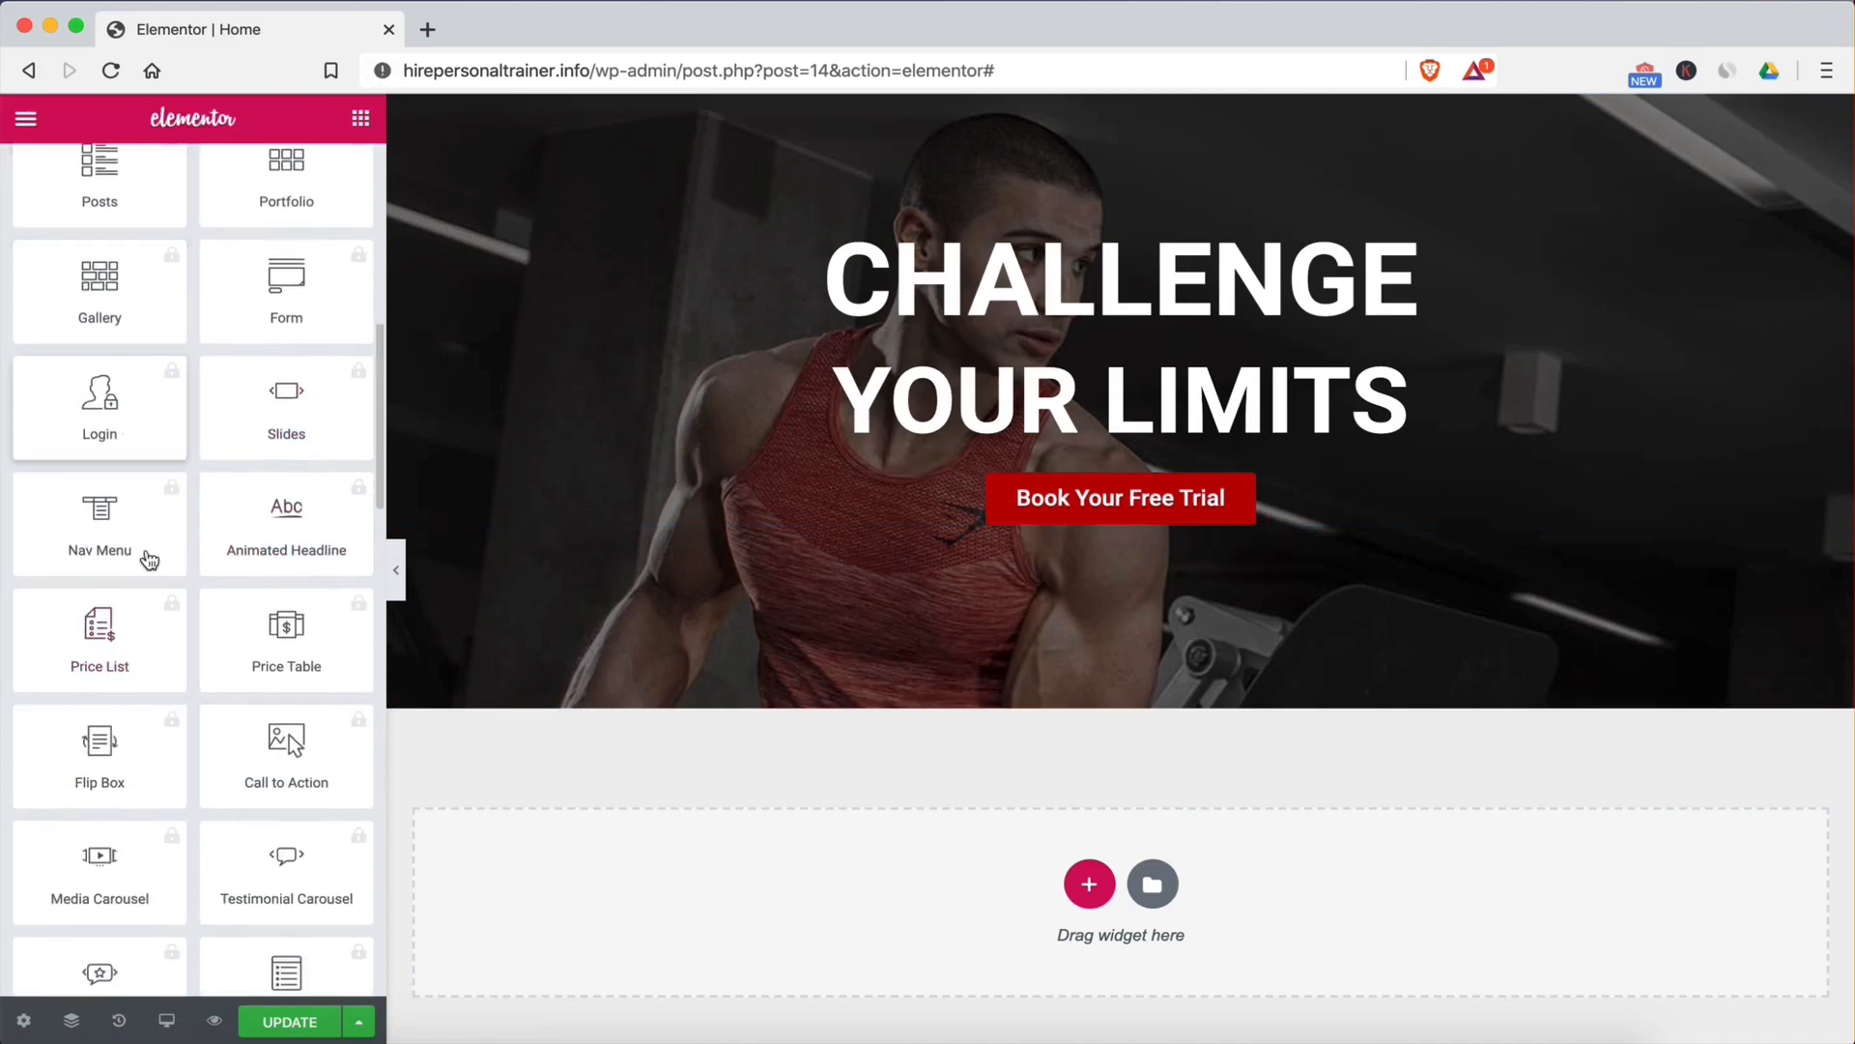
scroll(159, 599, up, 3)
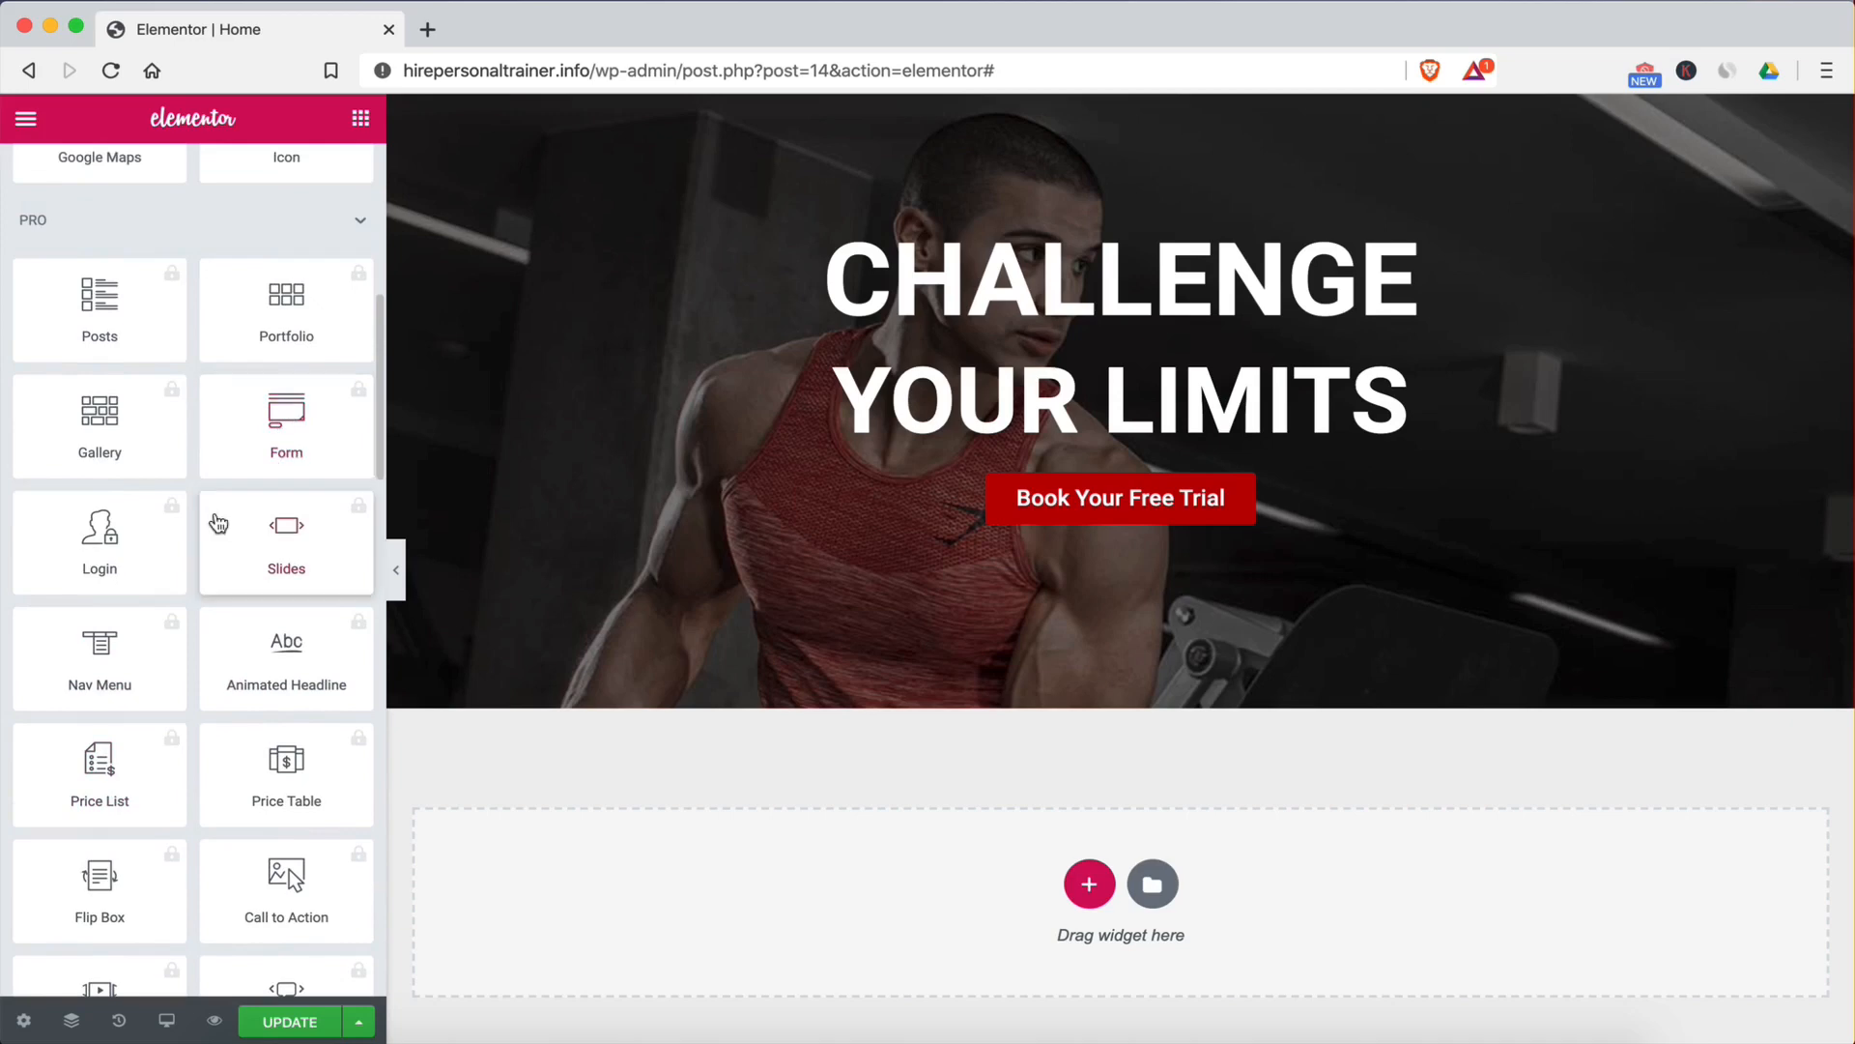
click(1121, 503)
click(360, 118)
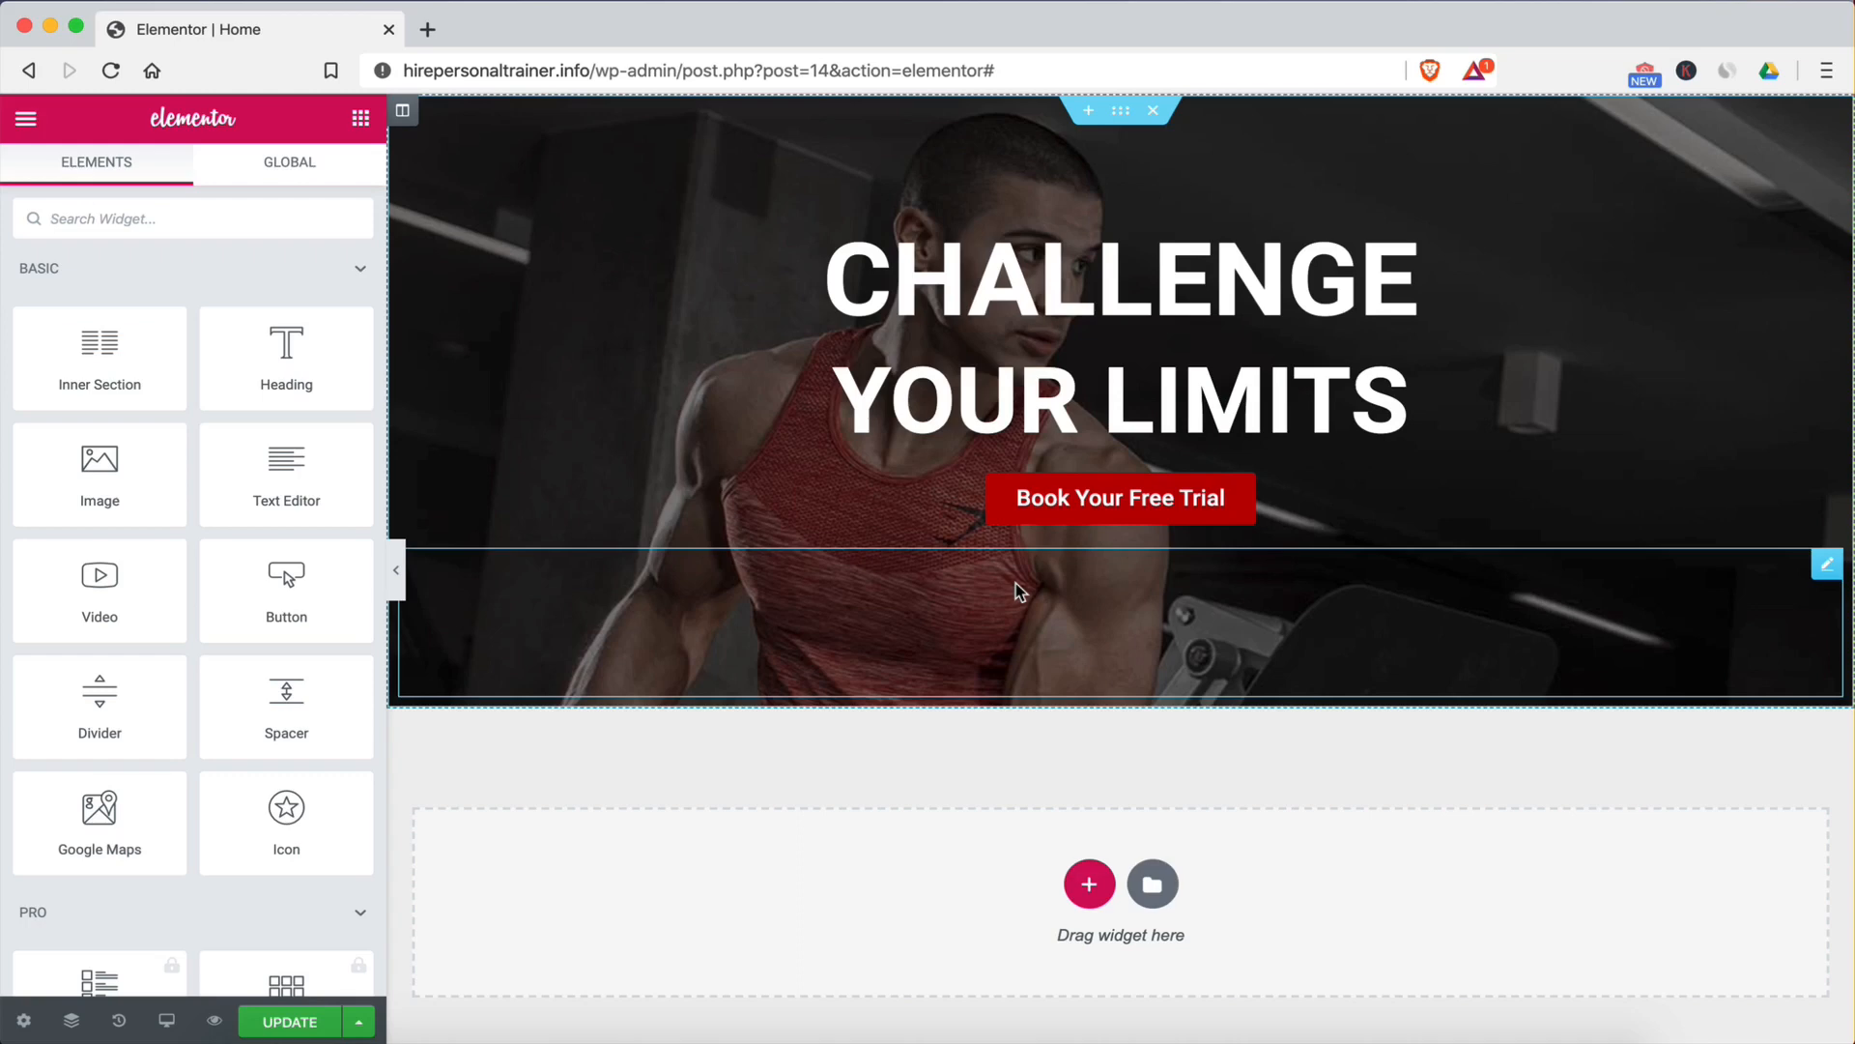
click(1126, 512)
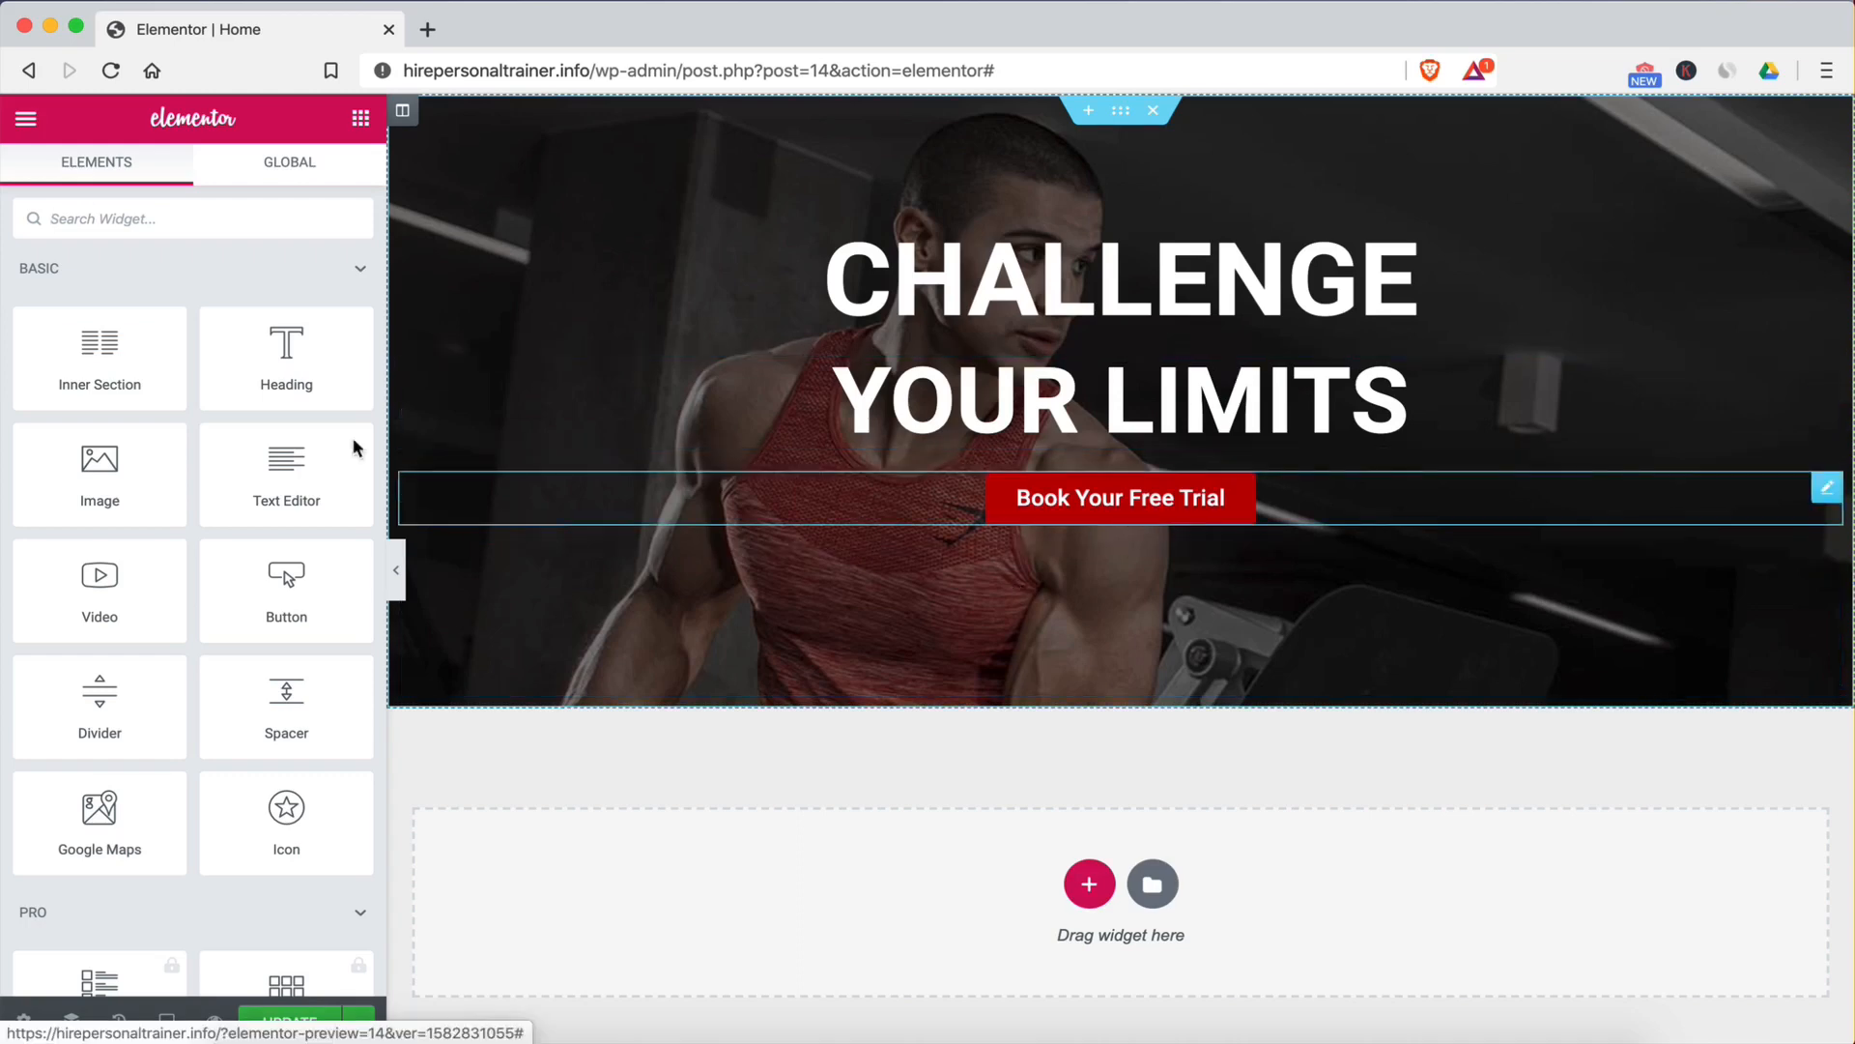
click(361, 117)
scroll(360, 159, down, 4)
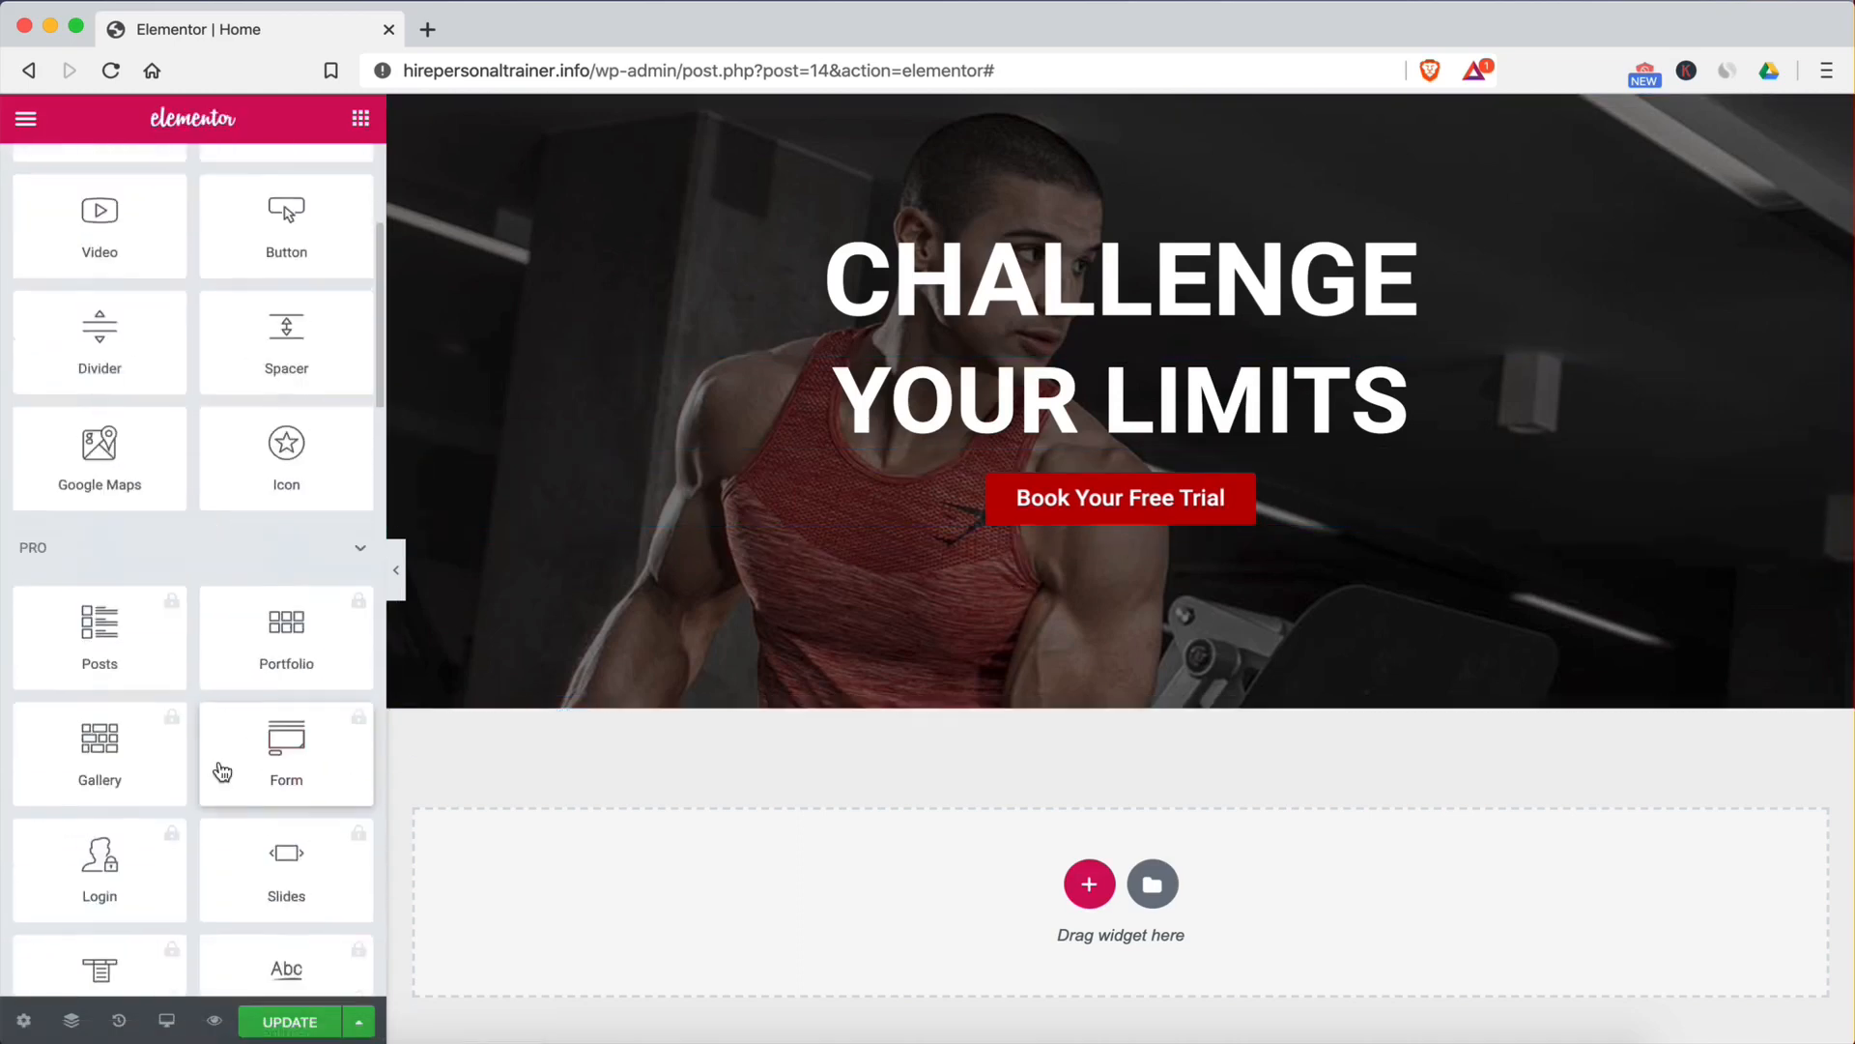
scroll(360, 160, up, 4)
click(1080, 493)
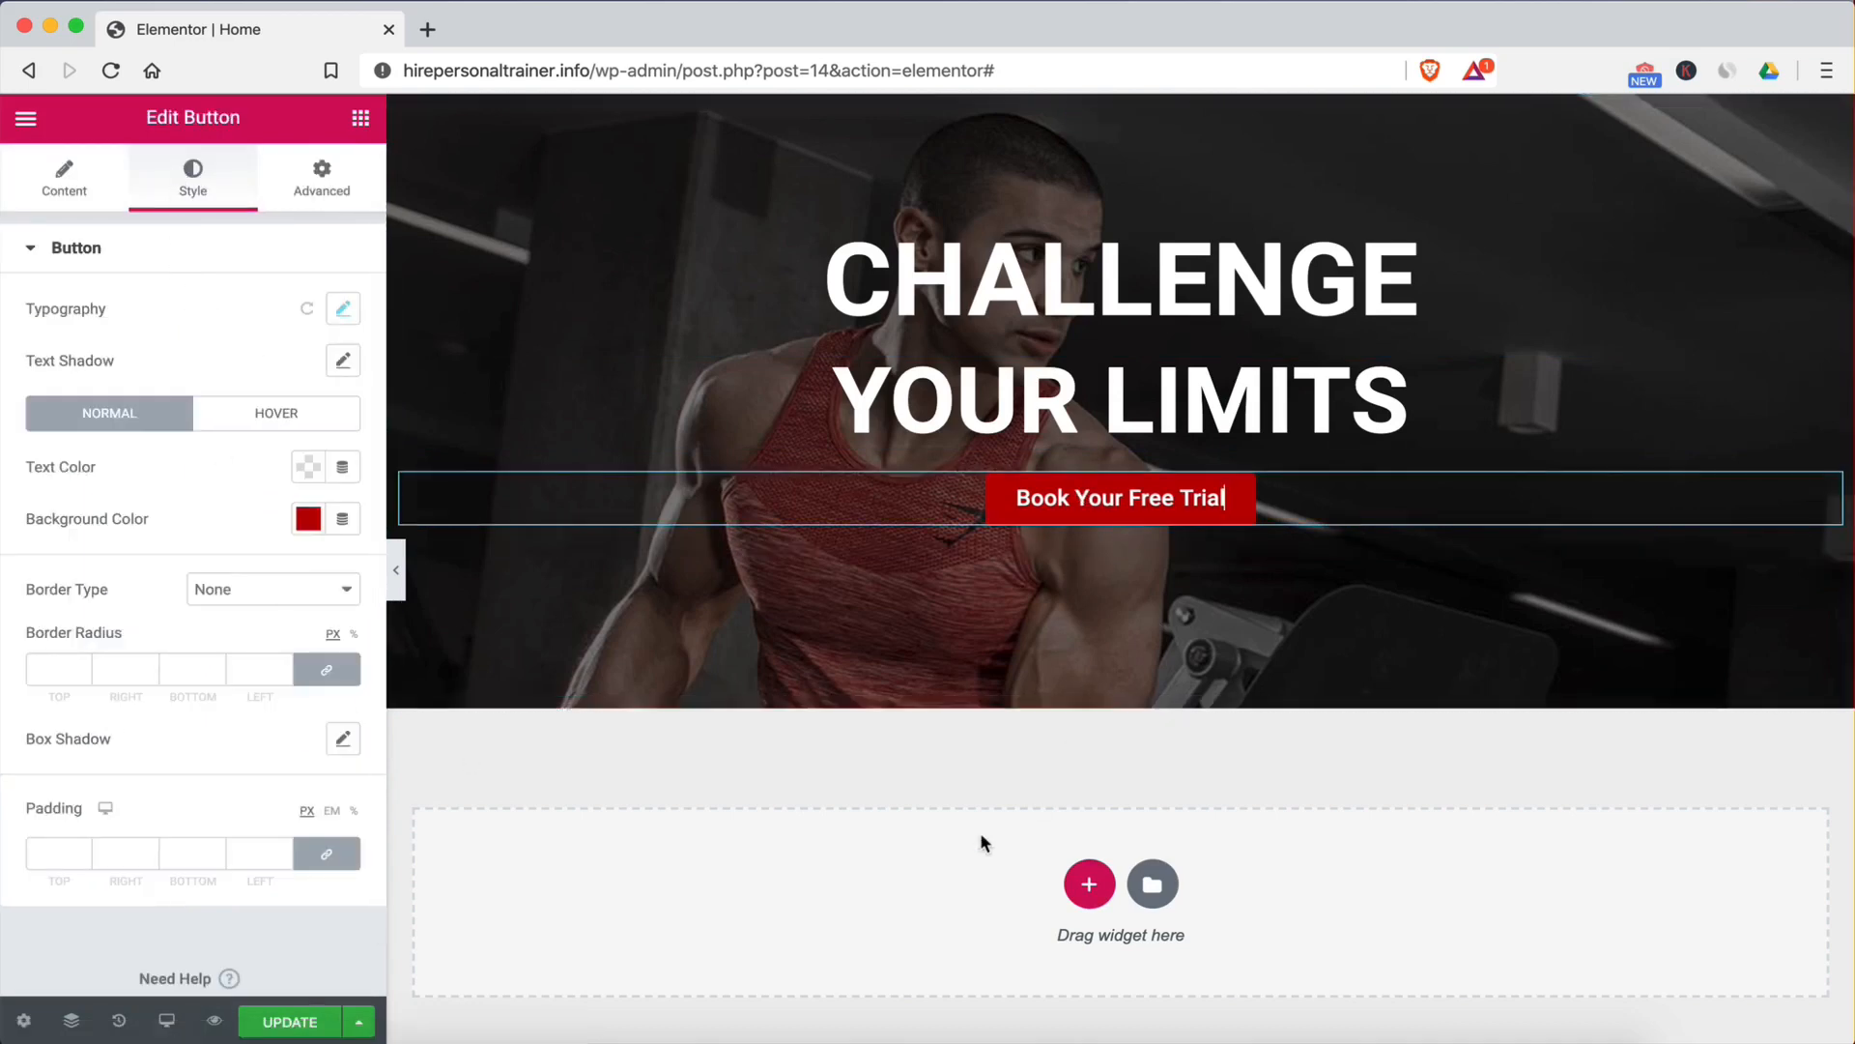
scroll(980, 832, down, 1)
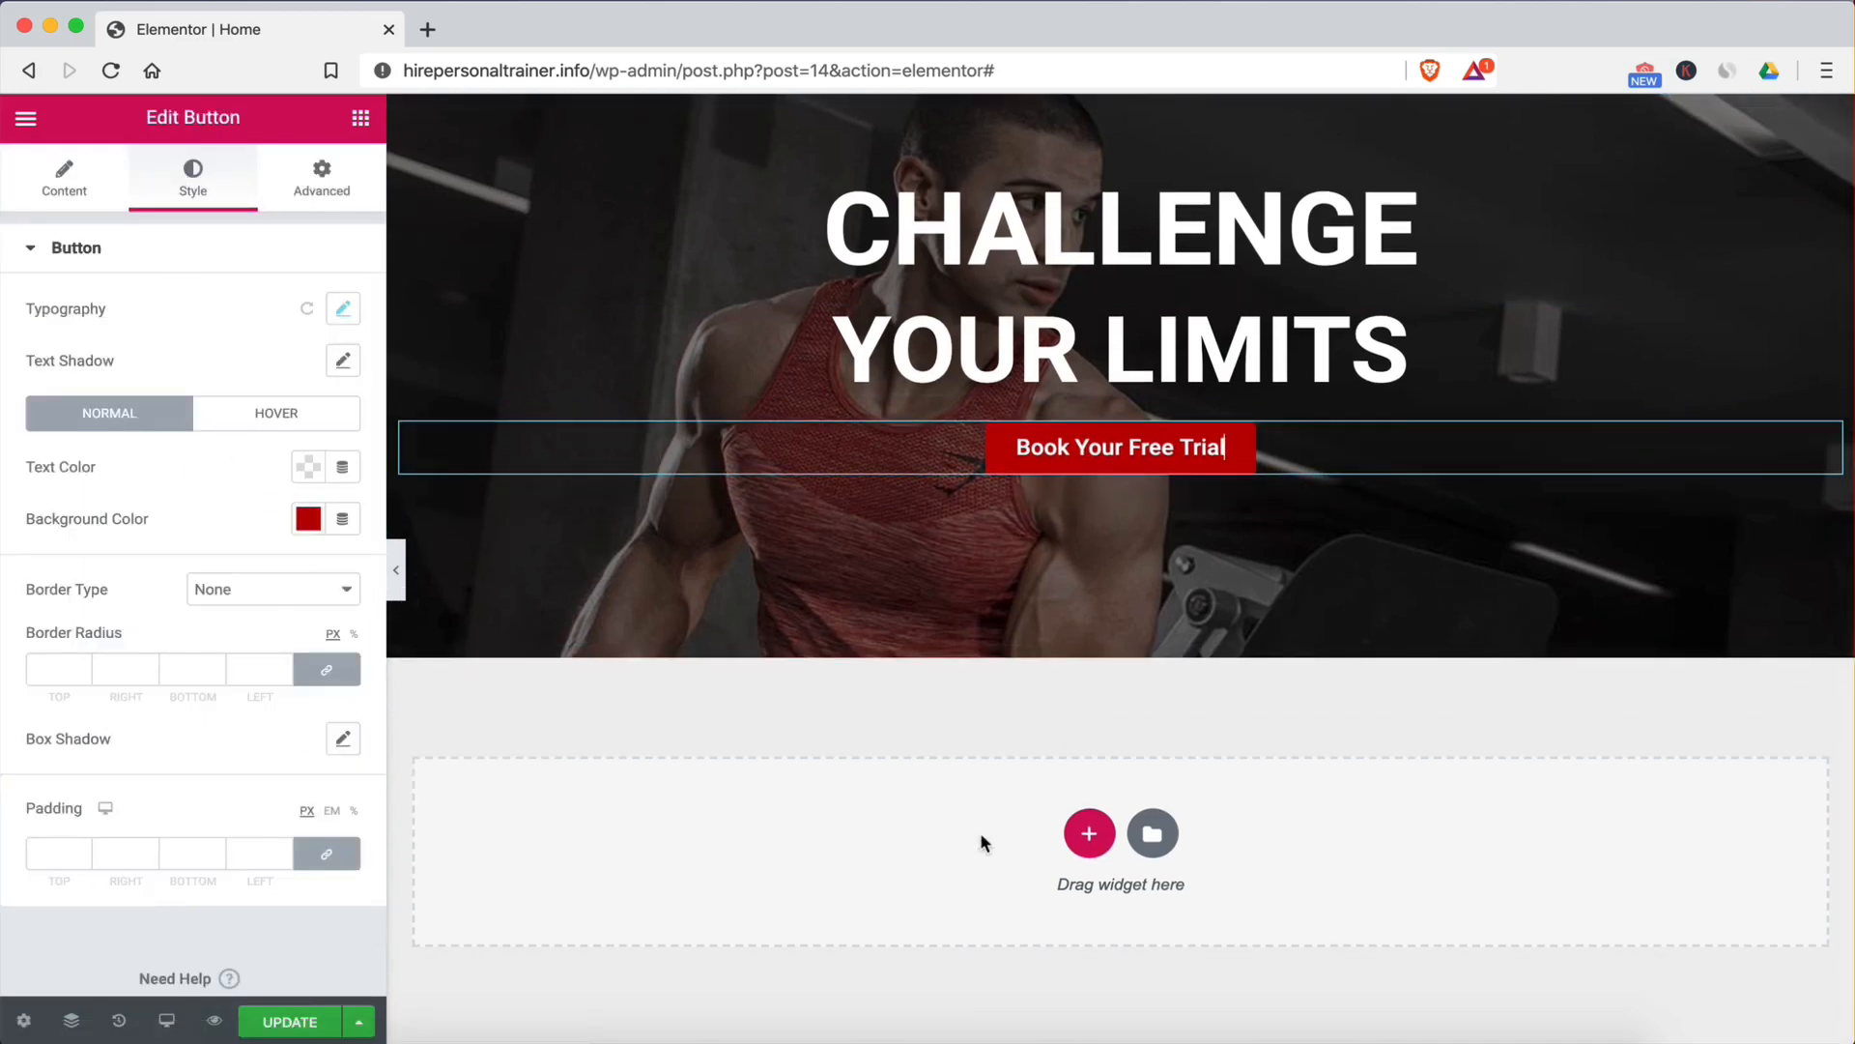
Step: Open the template library for the empty area below the hero section and browse the ready-made page templates
click(1162, 835)
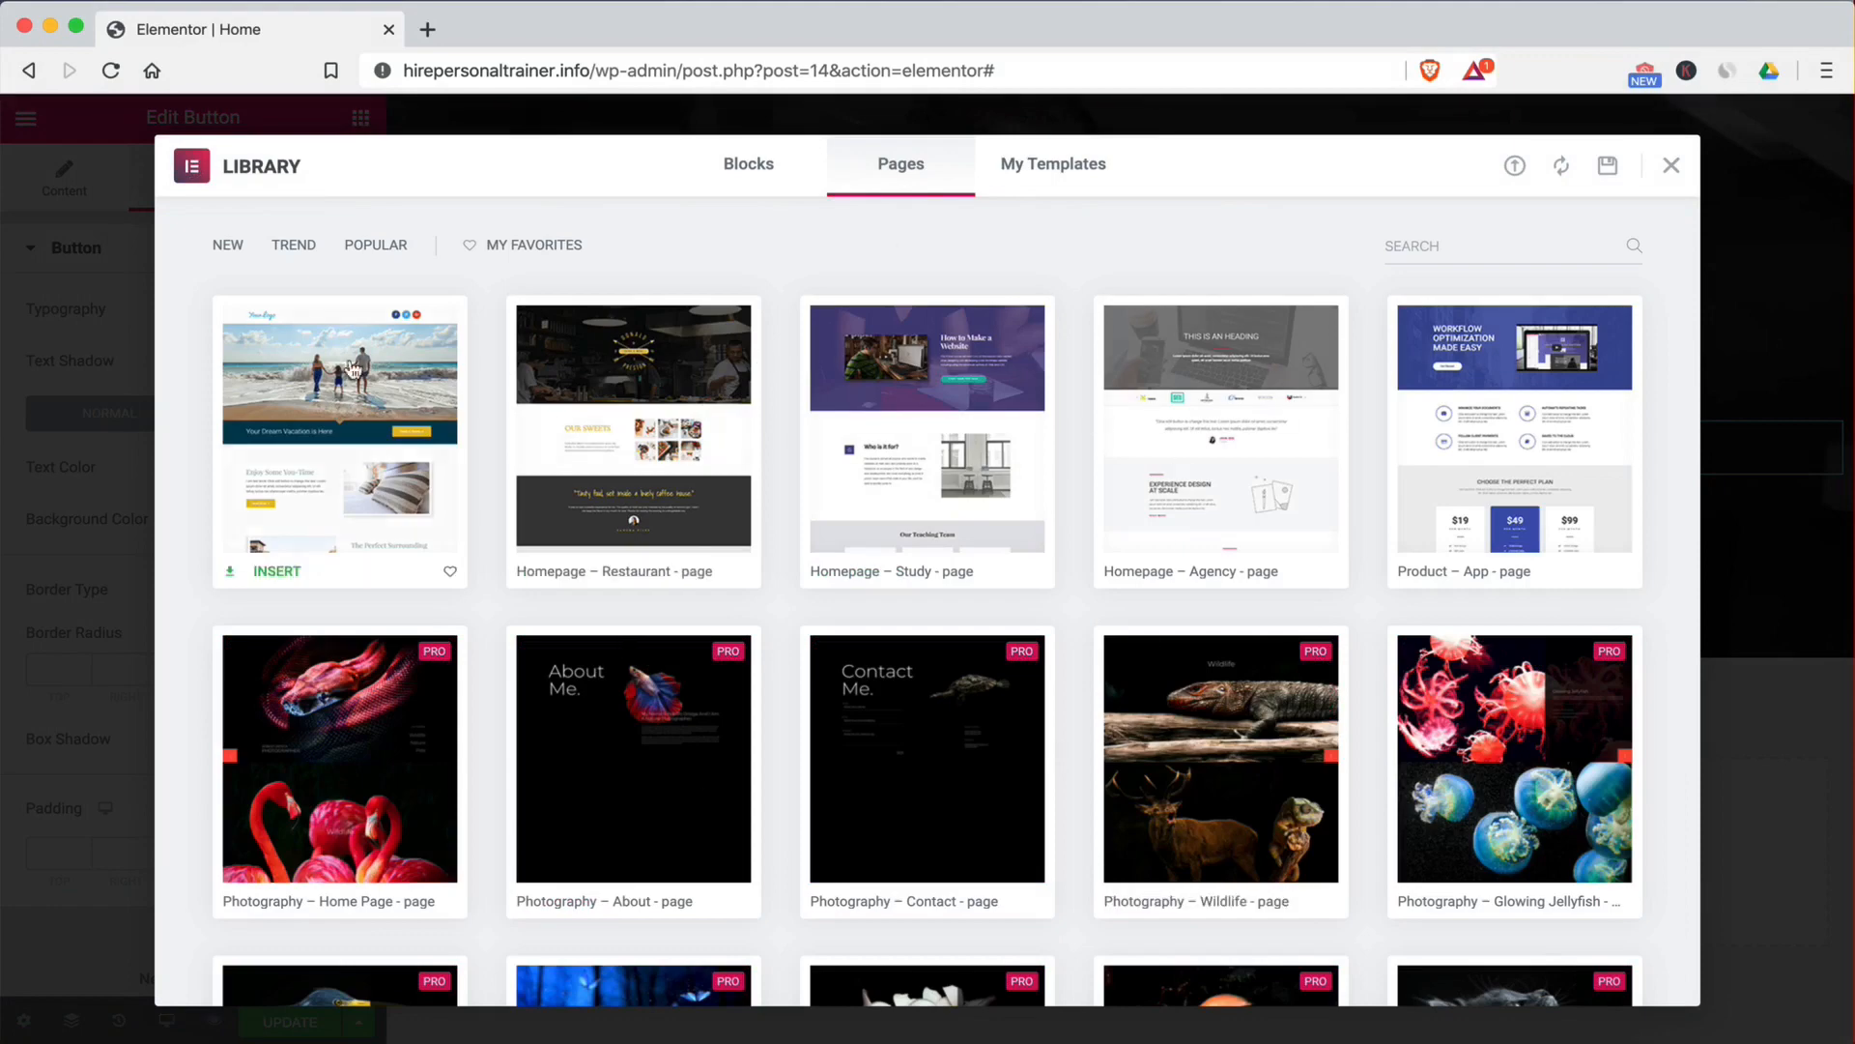
mouse_move(900, 510)
scroll(901, 509, down, 3)
scroll(901, 510, up, 3)
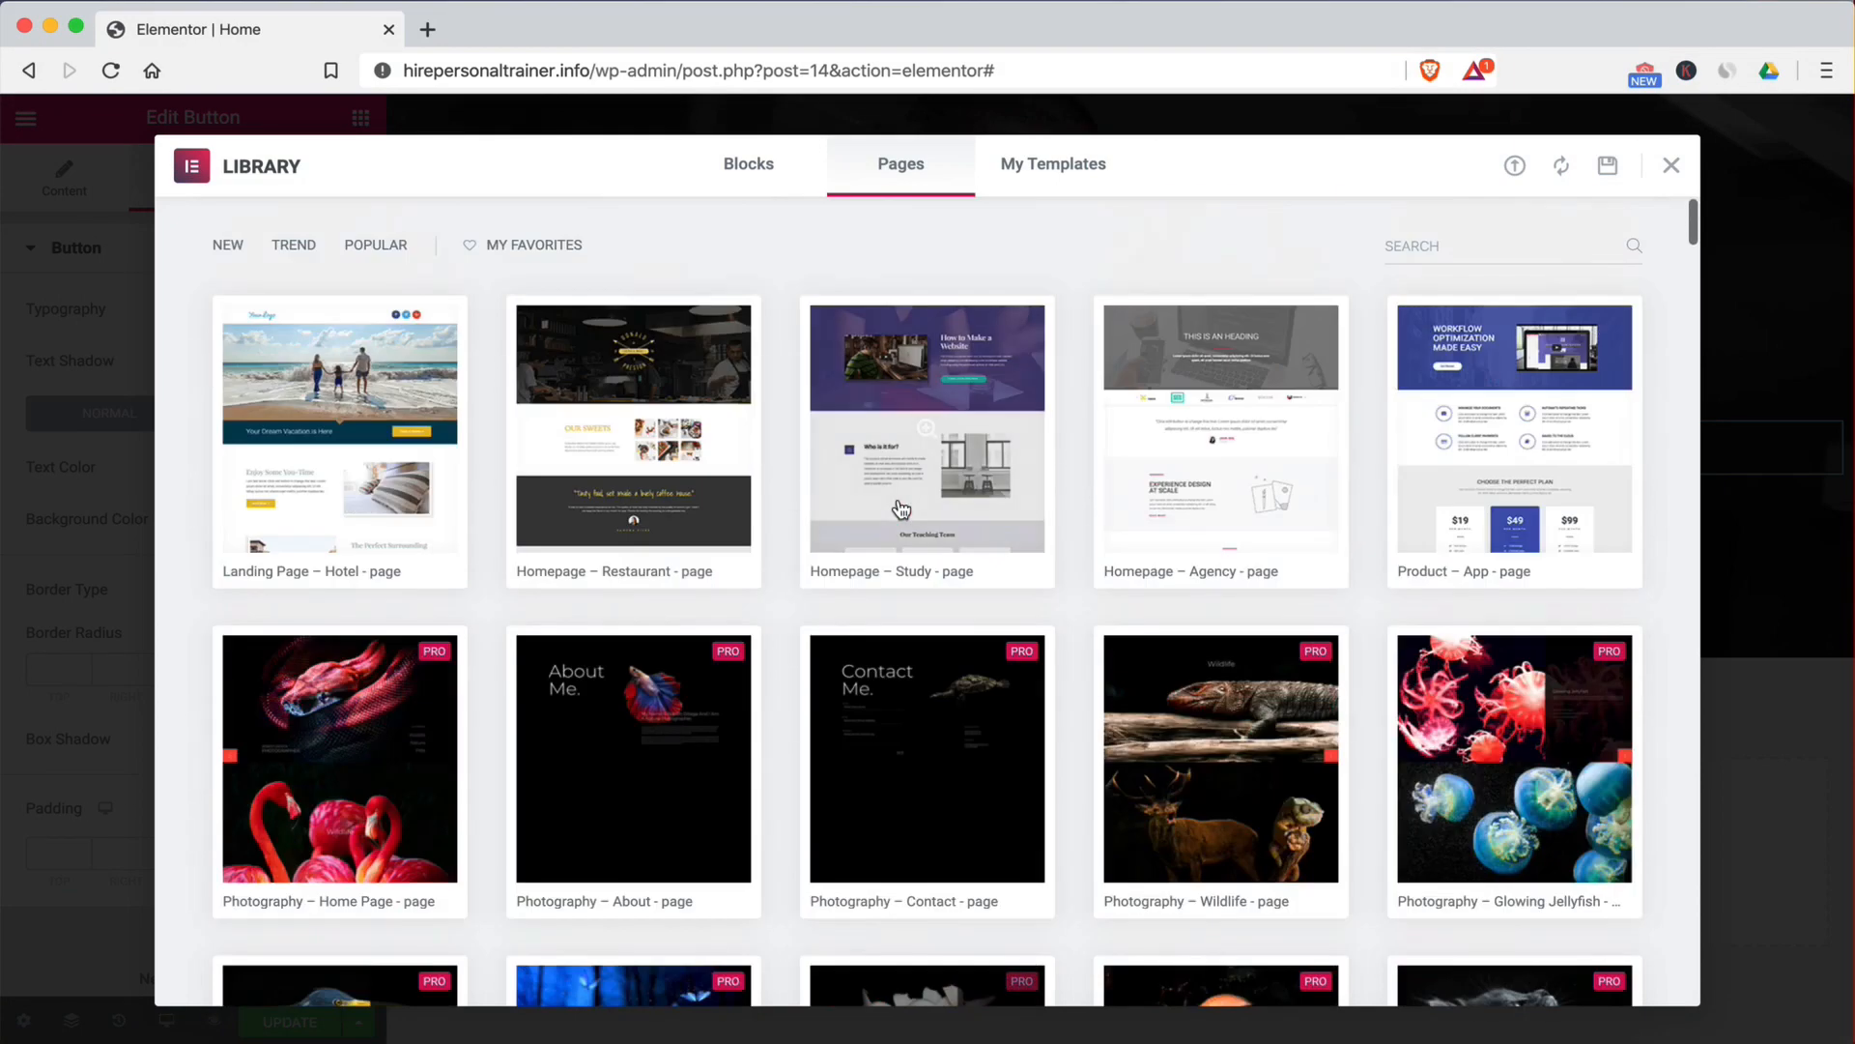
Step: Open ThemeForest's landing-page results for "personal trainer" in a new browser tab and look through the listed templates
click(427, 30)
text(theme)
key(BackSpace)
key(BackSpace)
key(BackSpace)
key(BackSpace)
key(BackSpace)
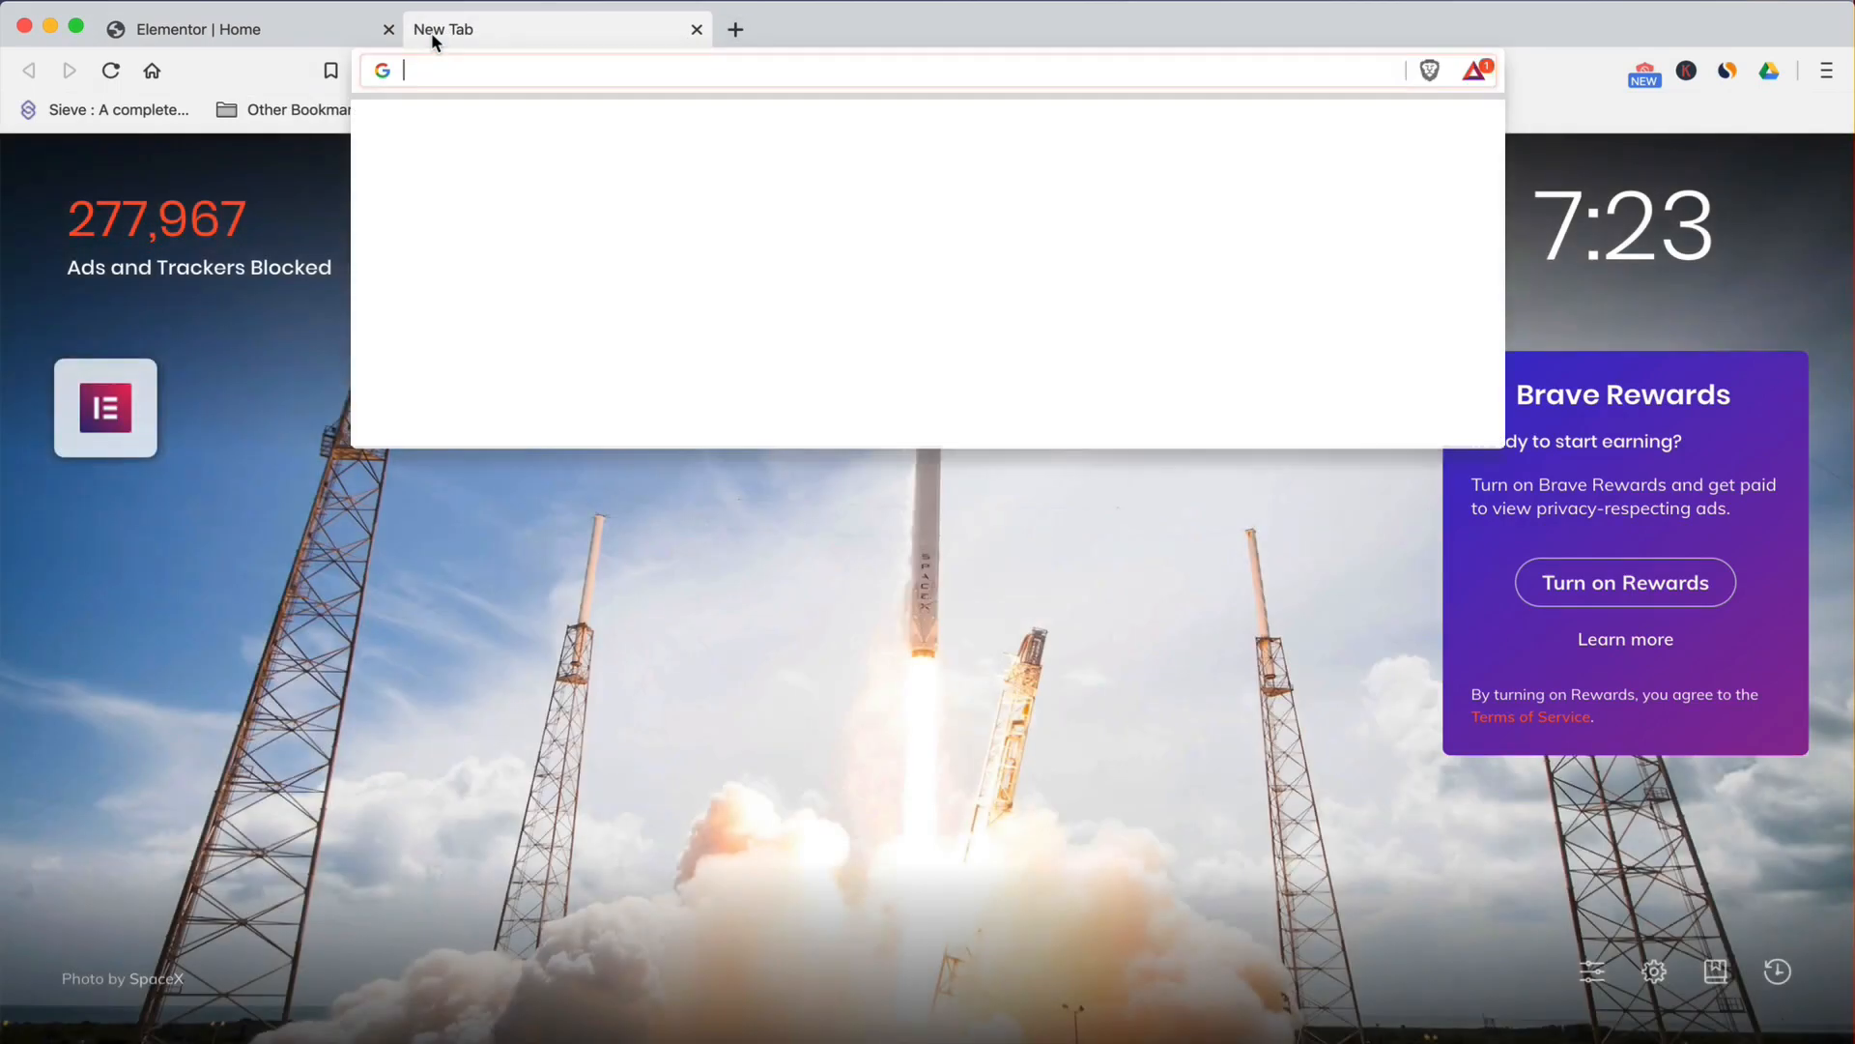
text(theme)
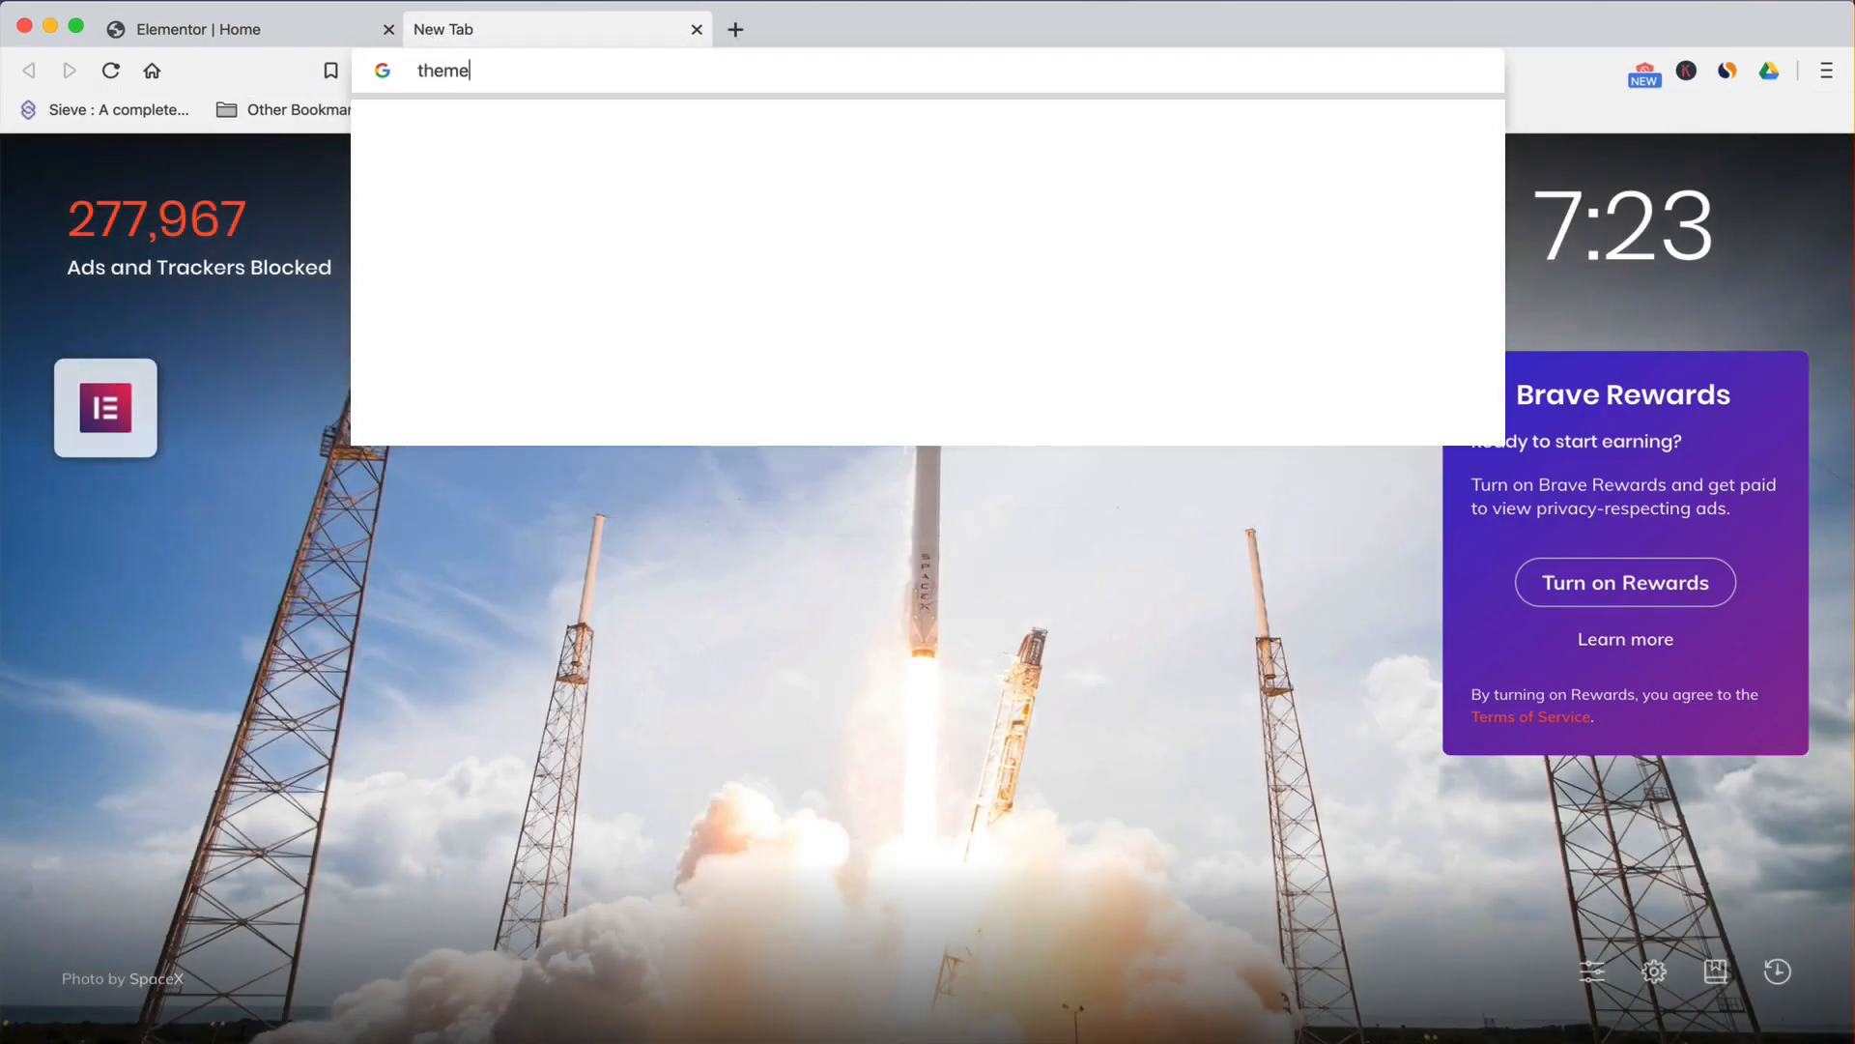
key(Return)
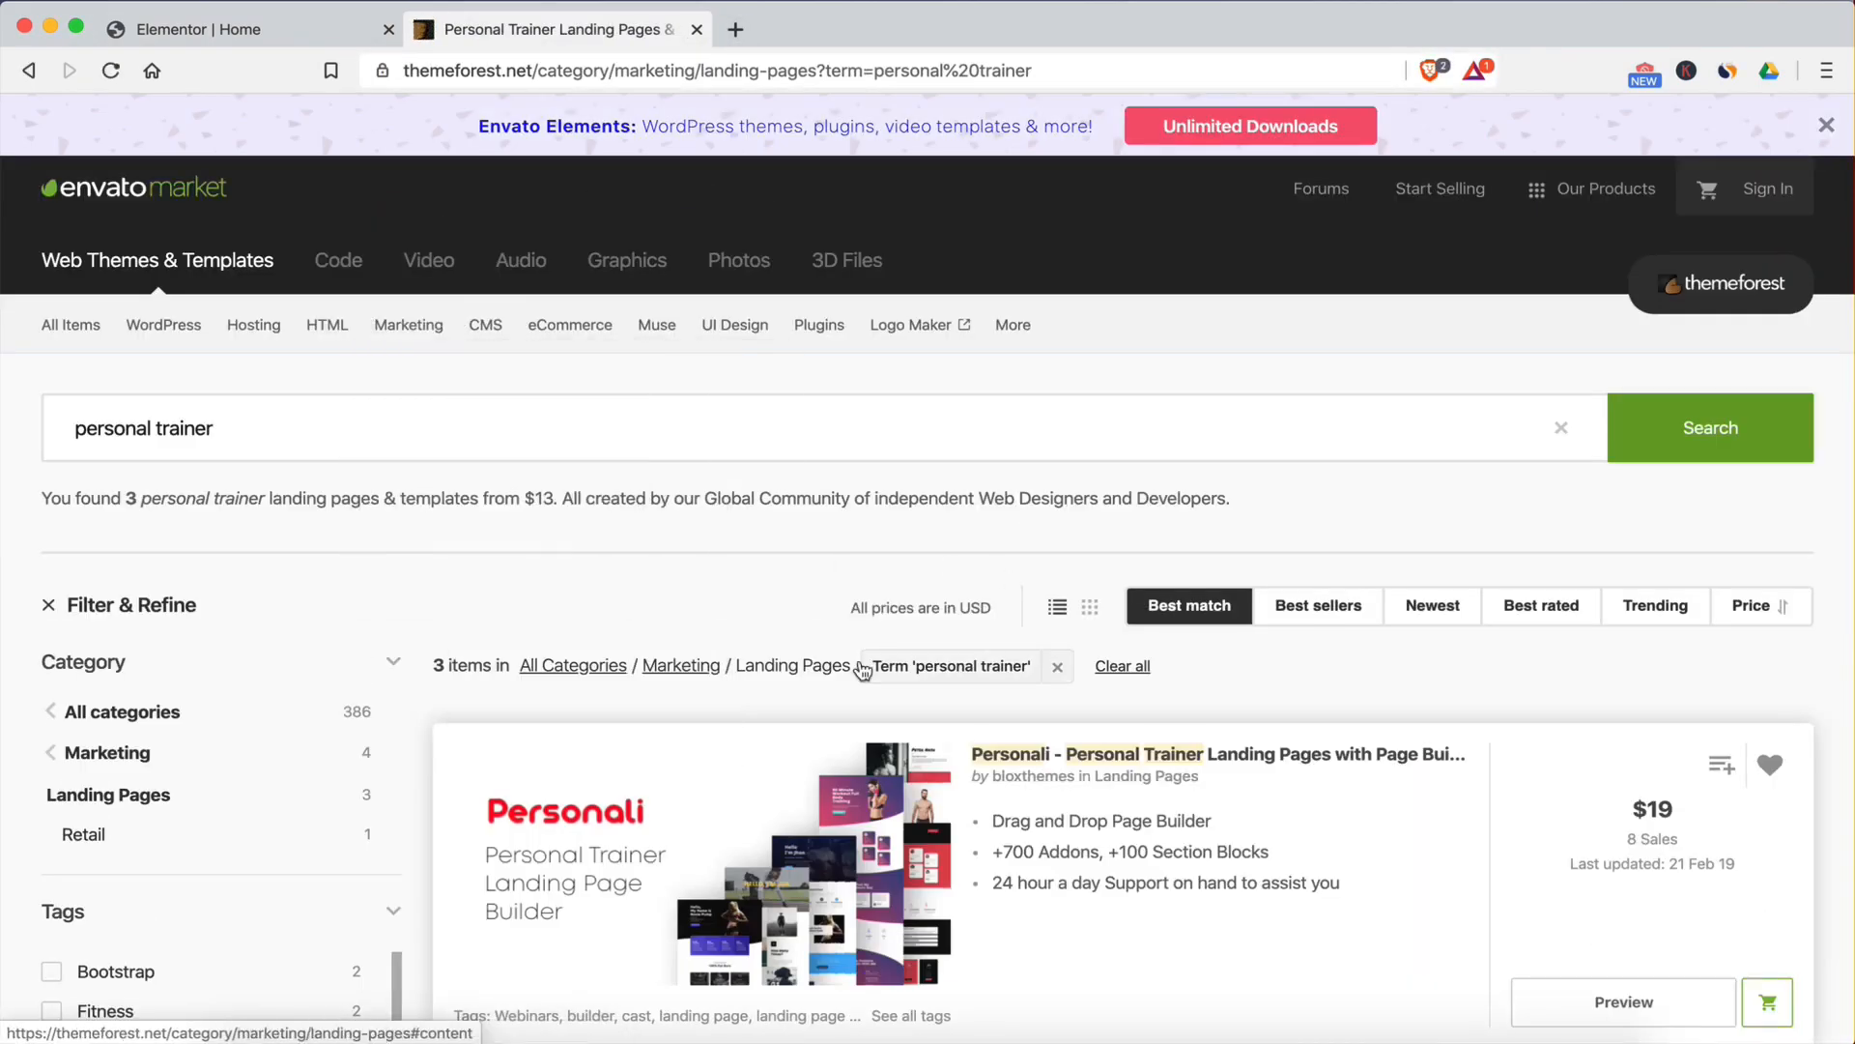
scroll(863, 670, down, 5)
scroll(932, 568, up, 3)
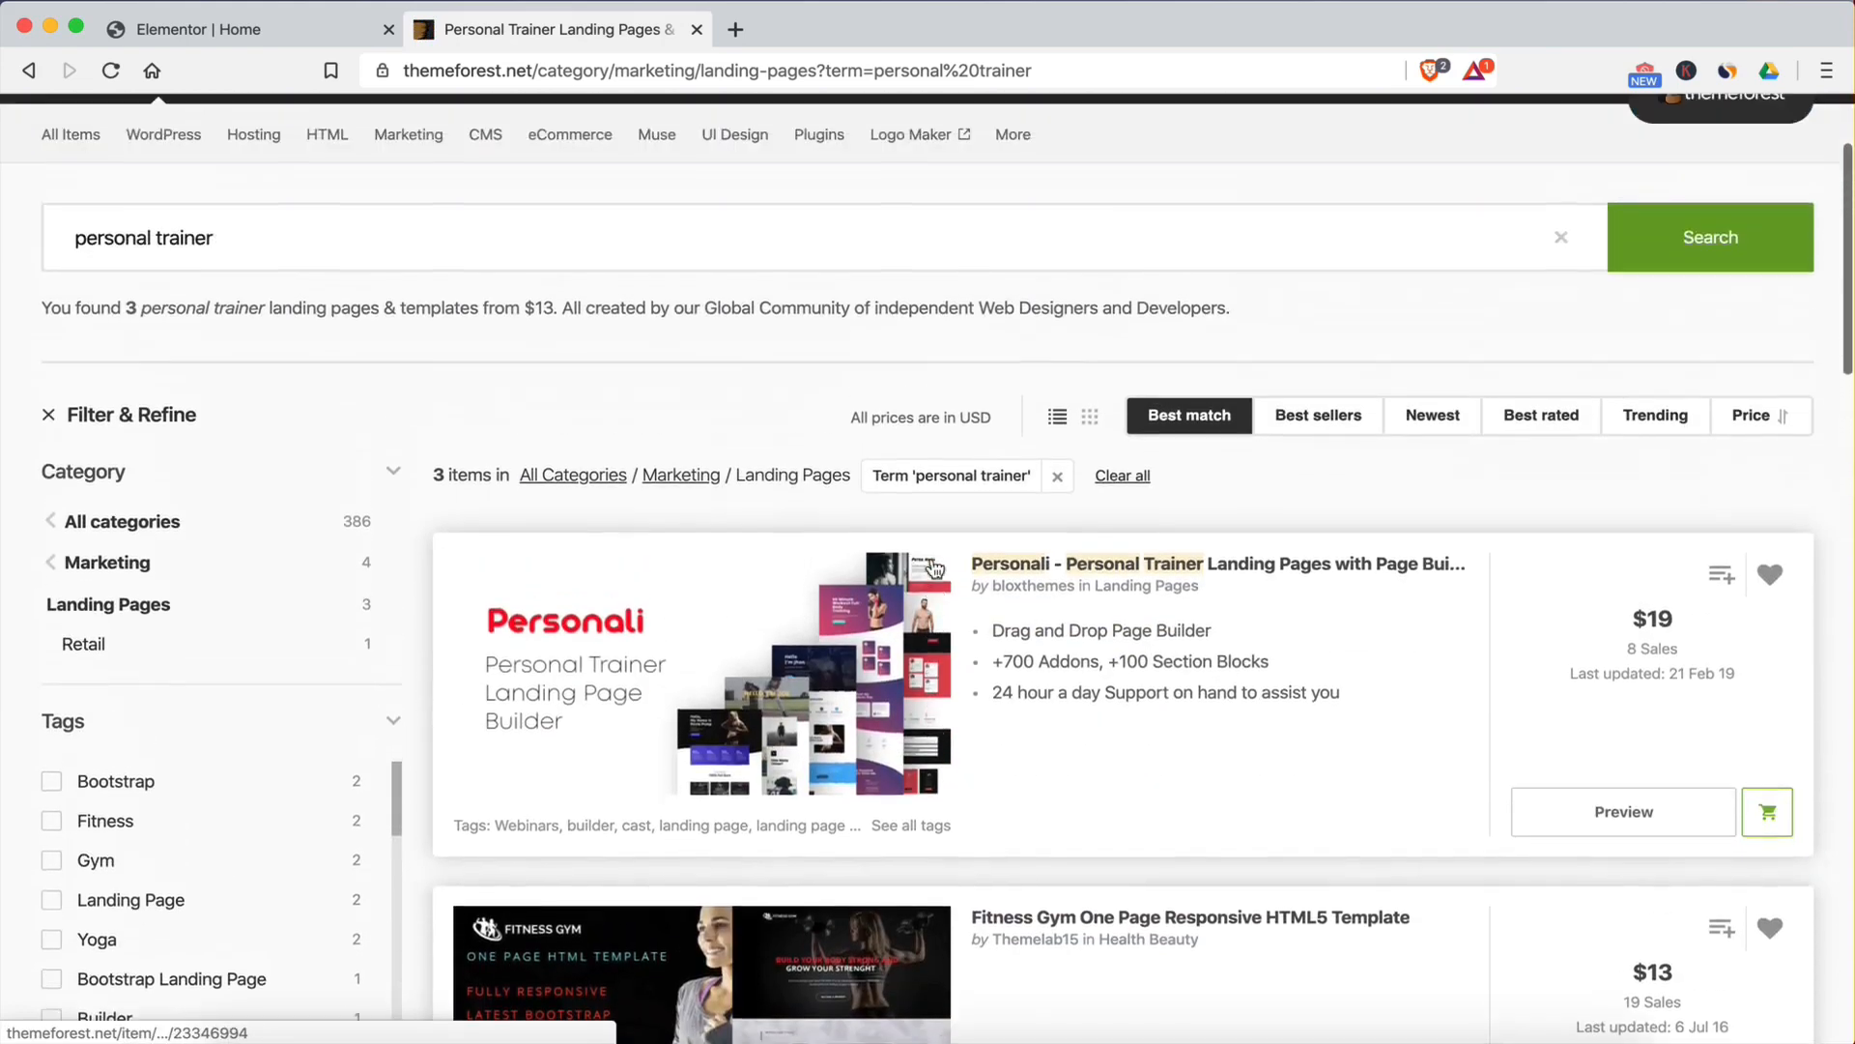
scroll(932, 568, up, 2)
Step: Search ThemeForest's landing pages for "elementor template" and accept the site's cookie notice
triple_click(277, 373)
key(BackSpace)
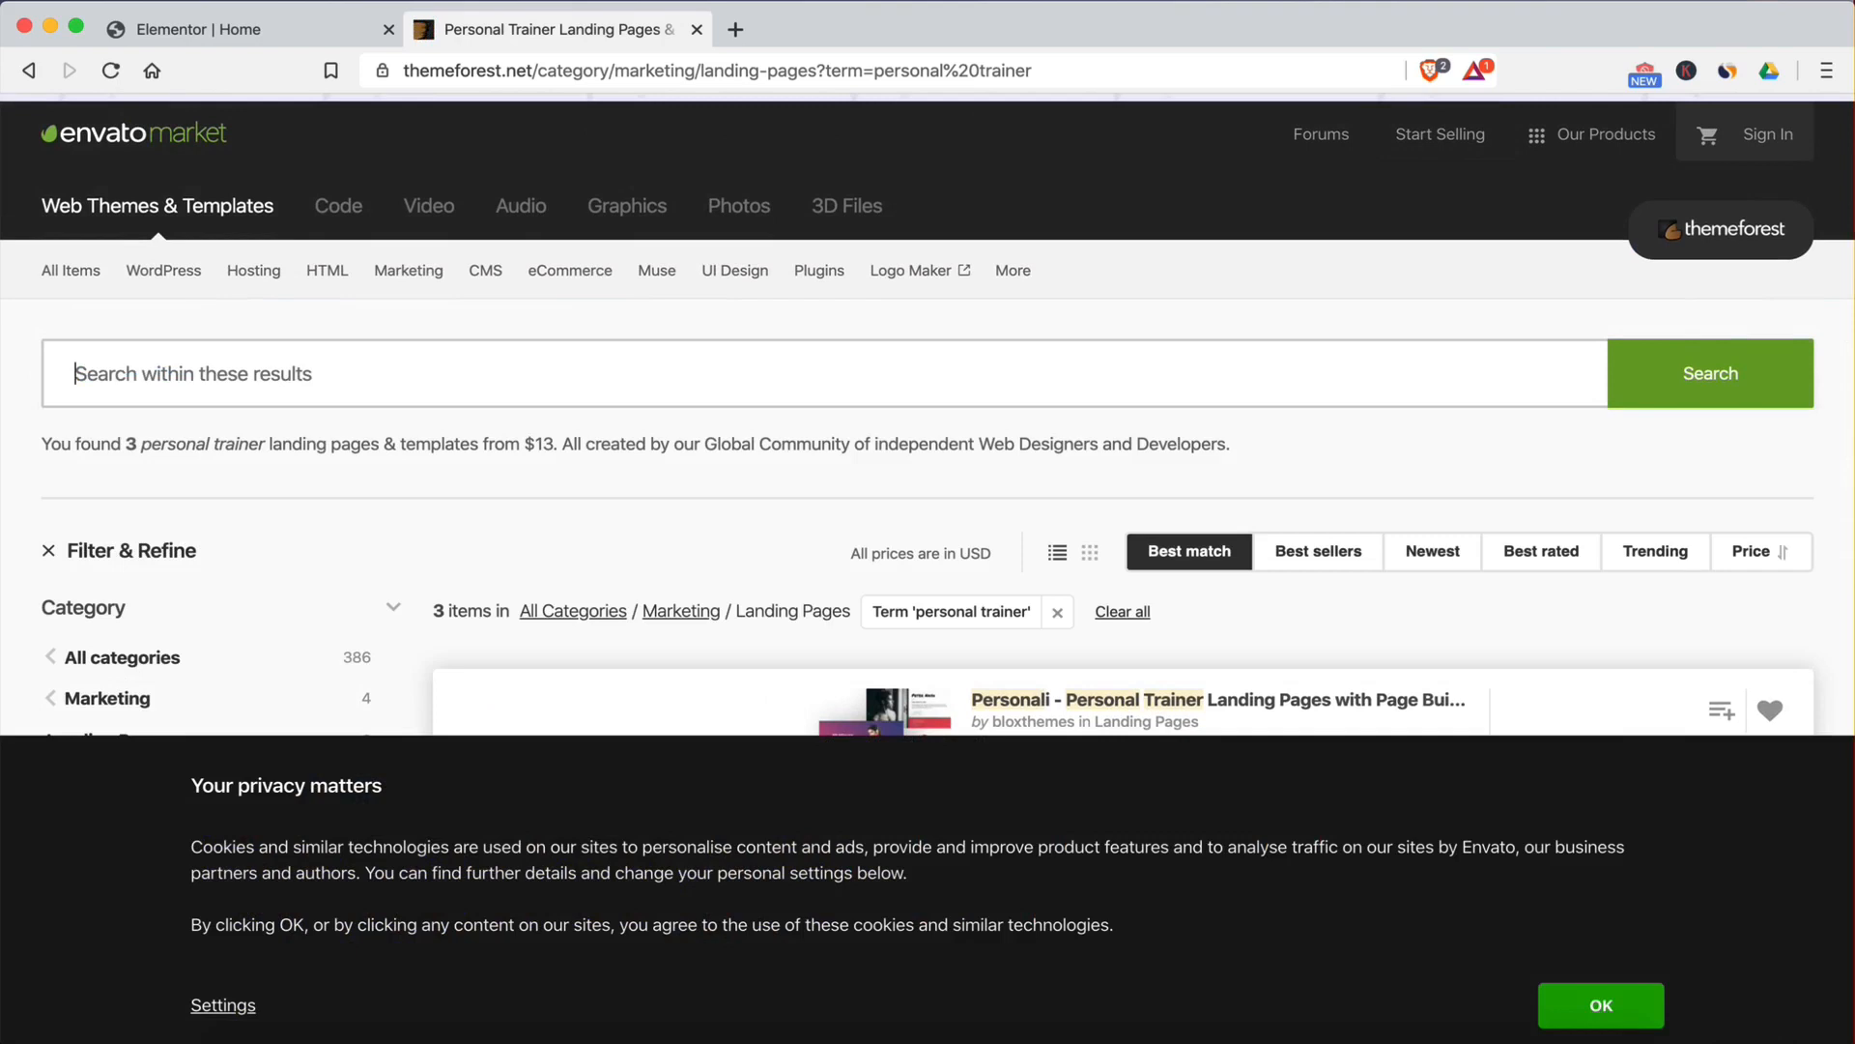
text(t)
text(e)
key(BackSpace)
key(BackSpace)
text(elementor )
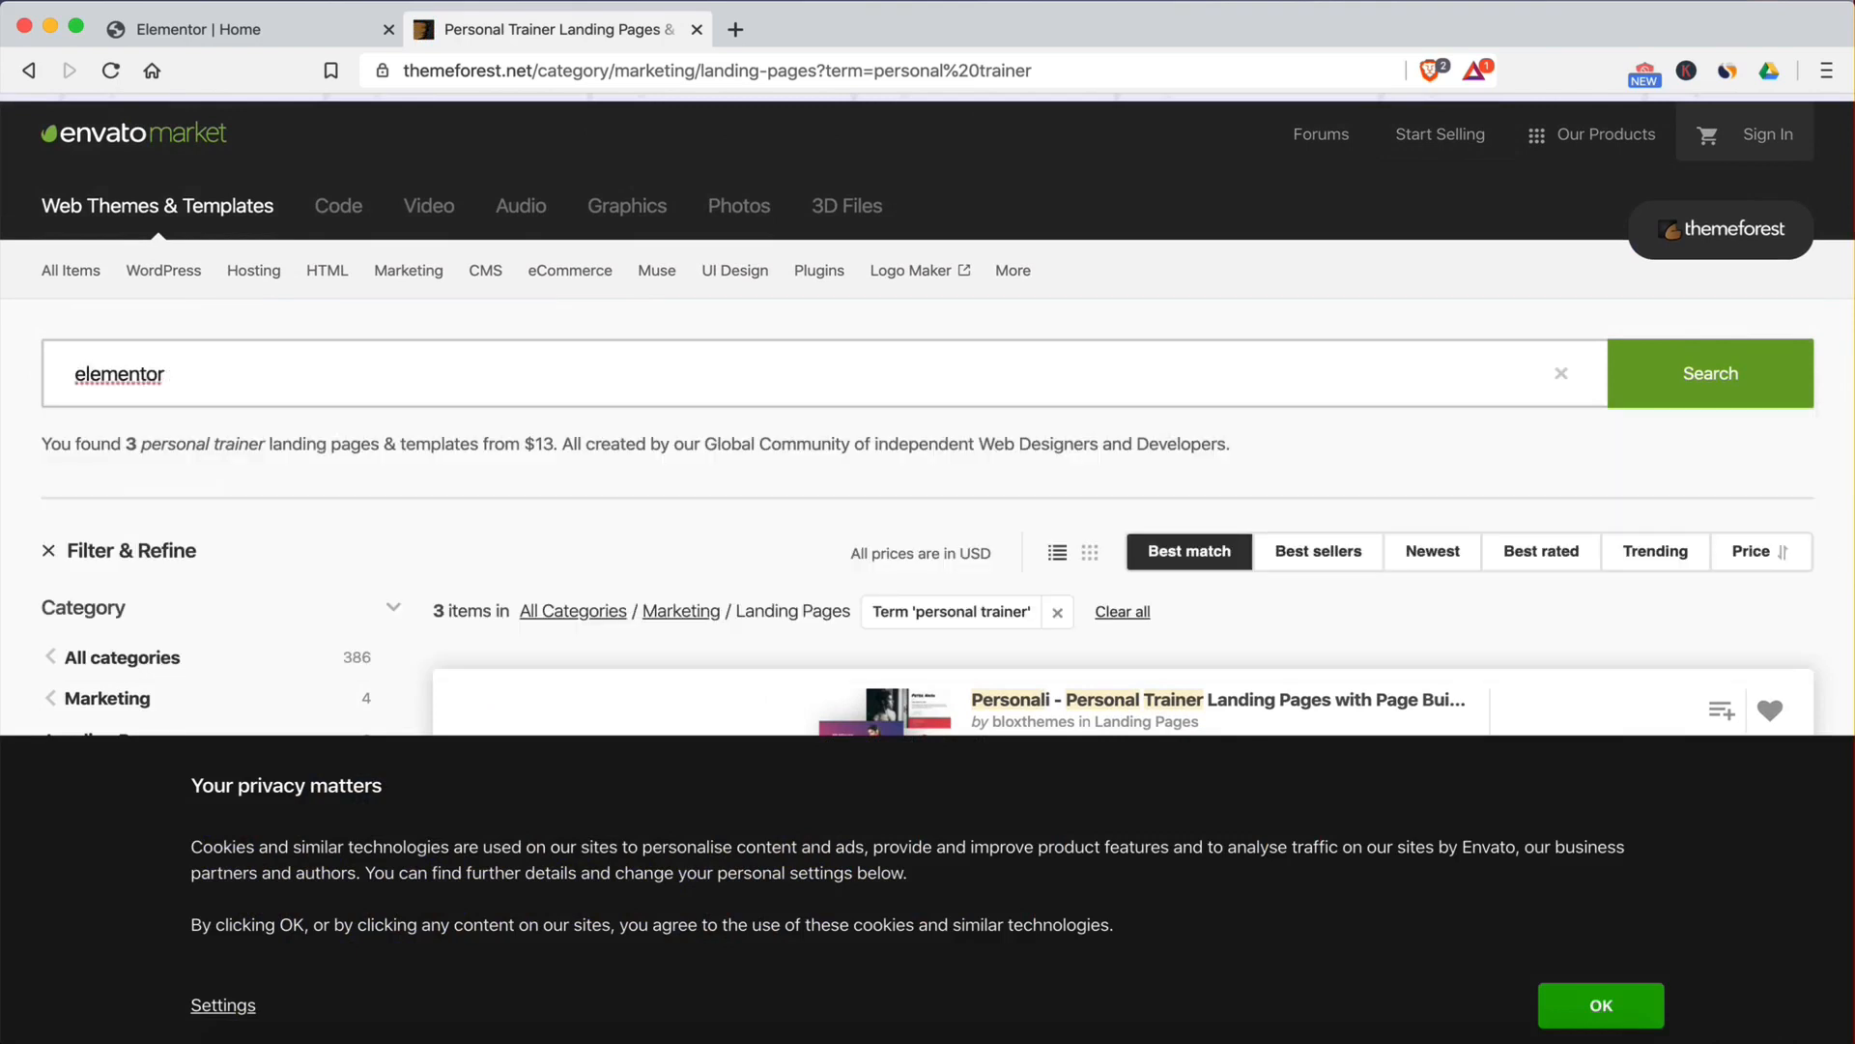
text(template)
key(Return)
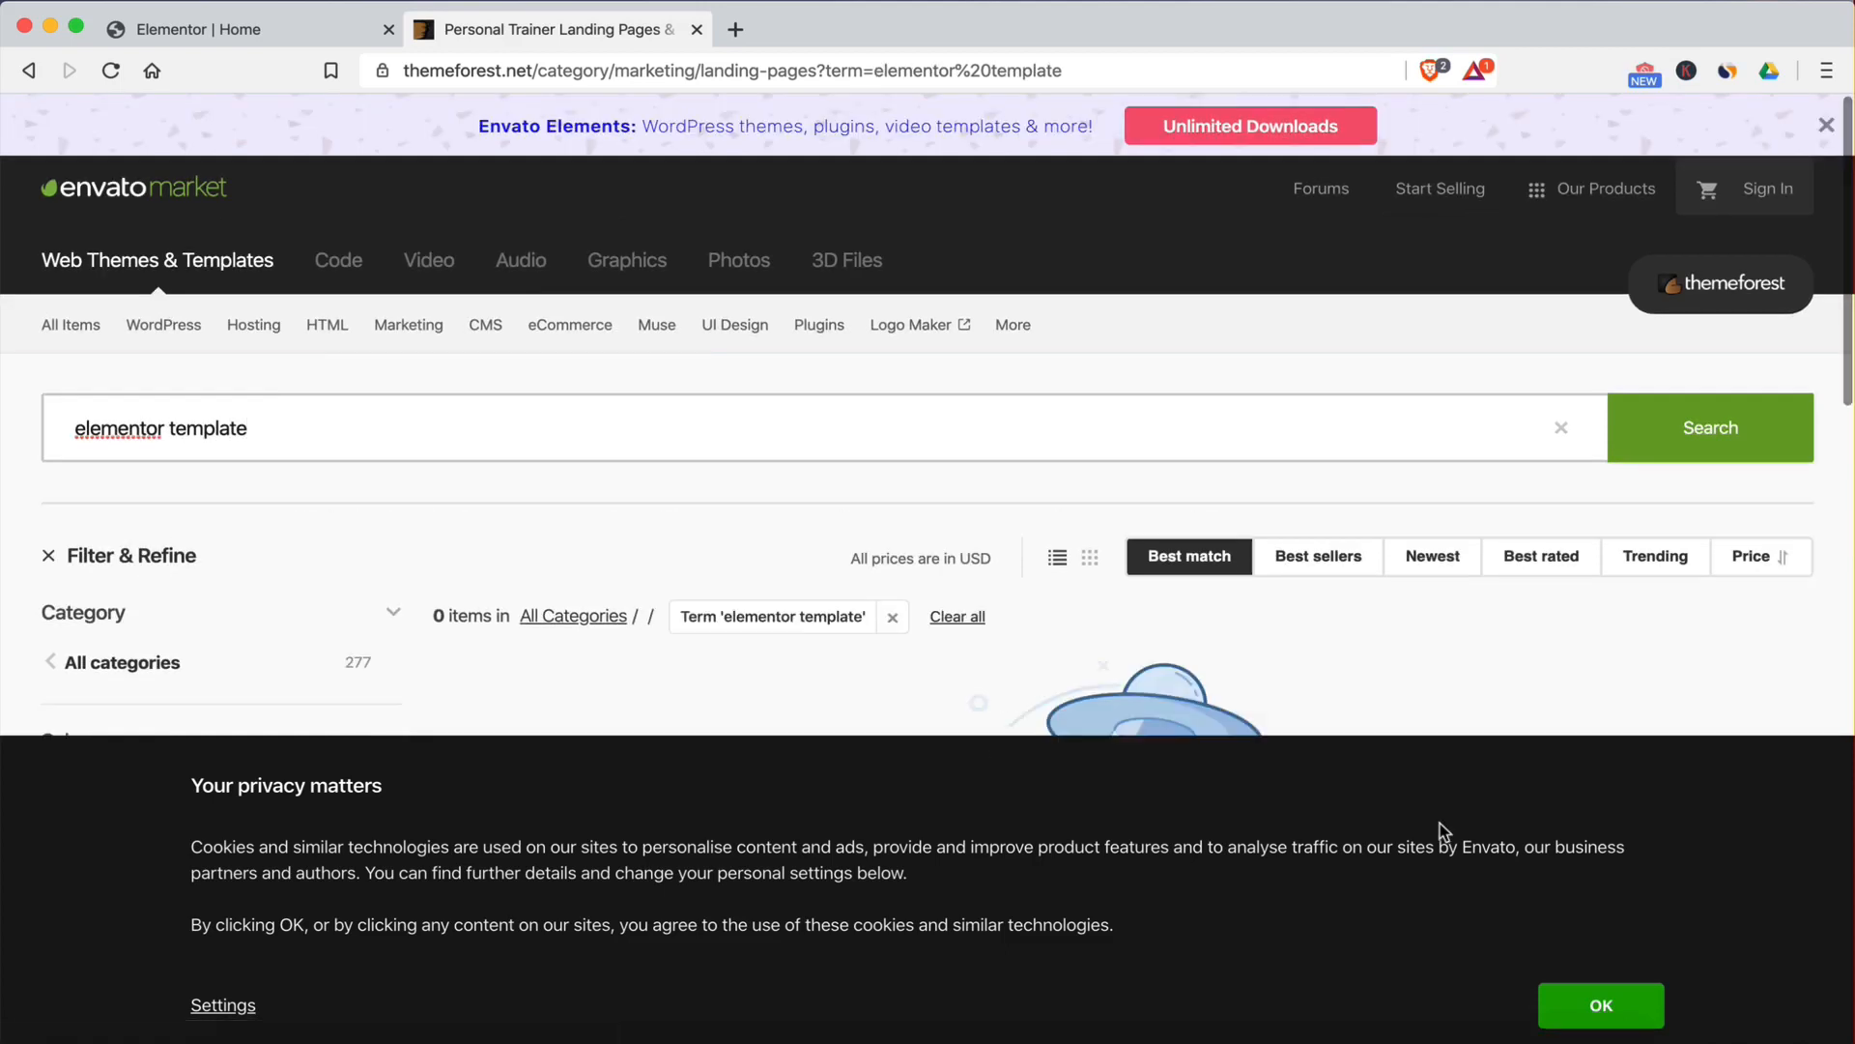
click(1601, 1005)
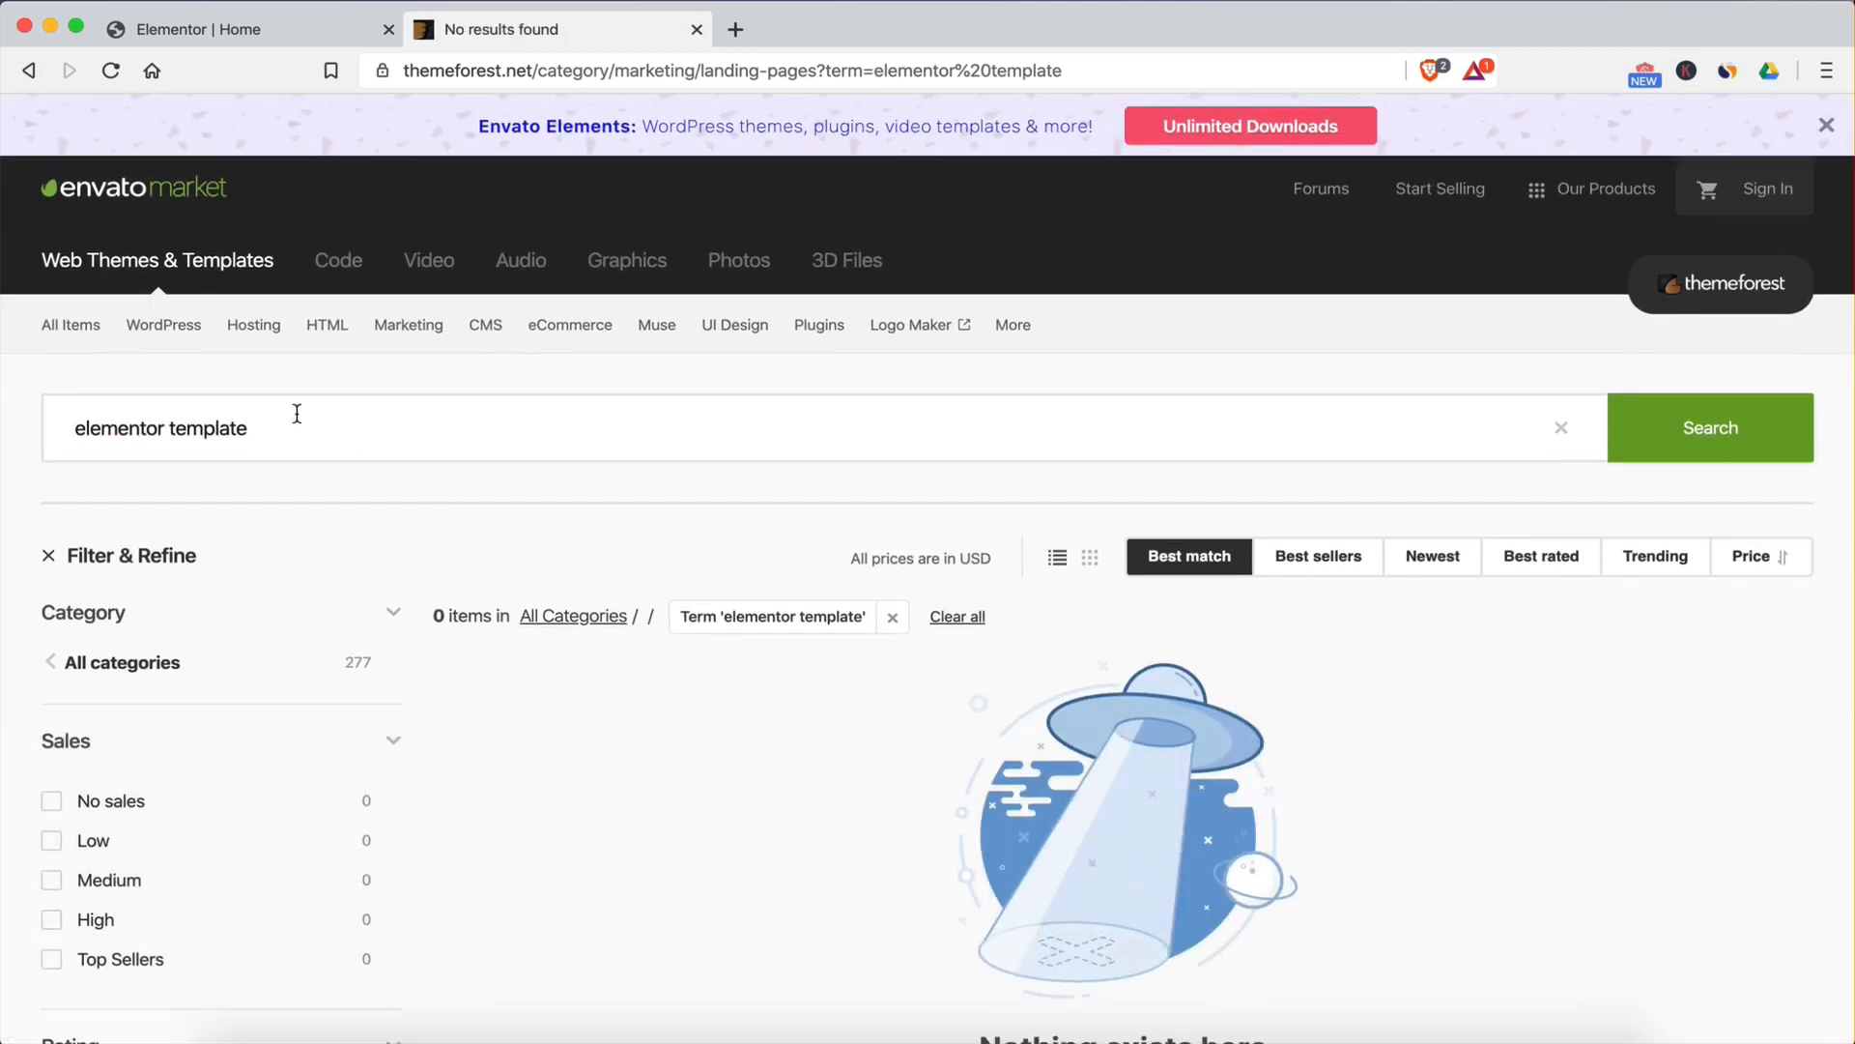
click(58, 417)
drag(315, 432, 118, 387)
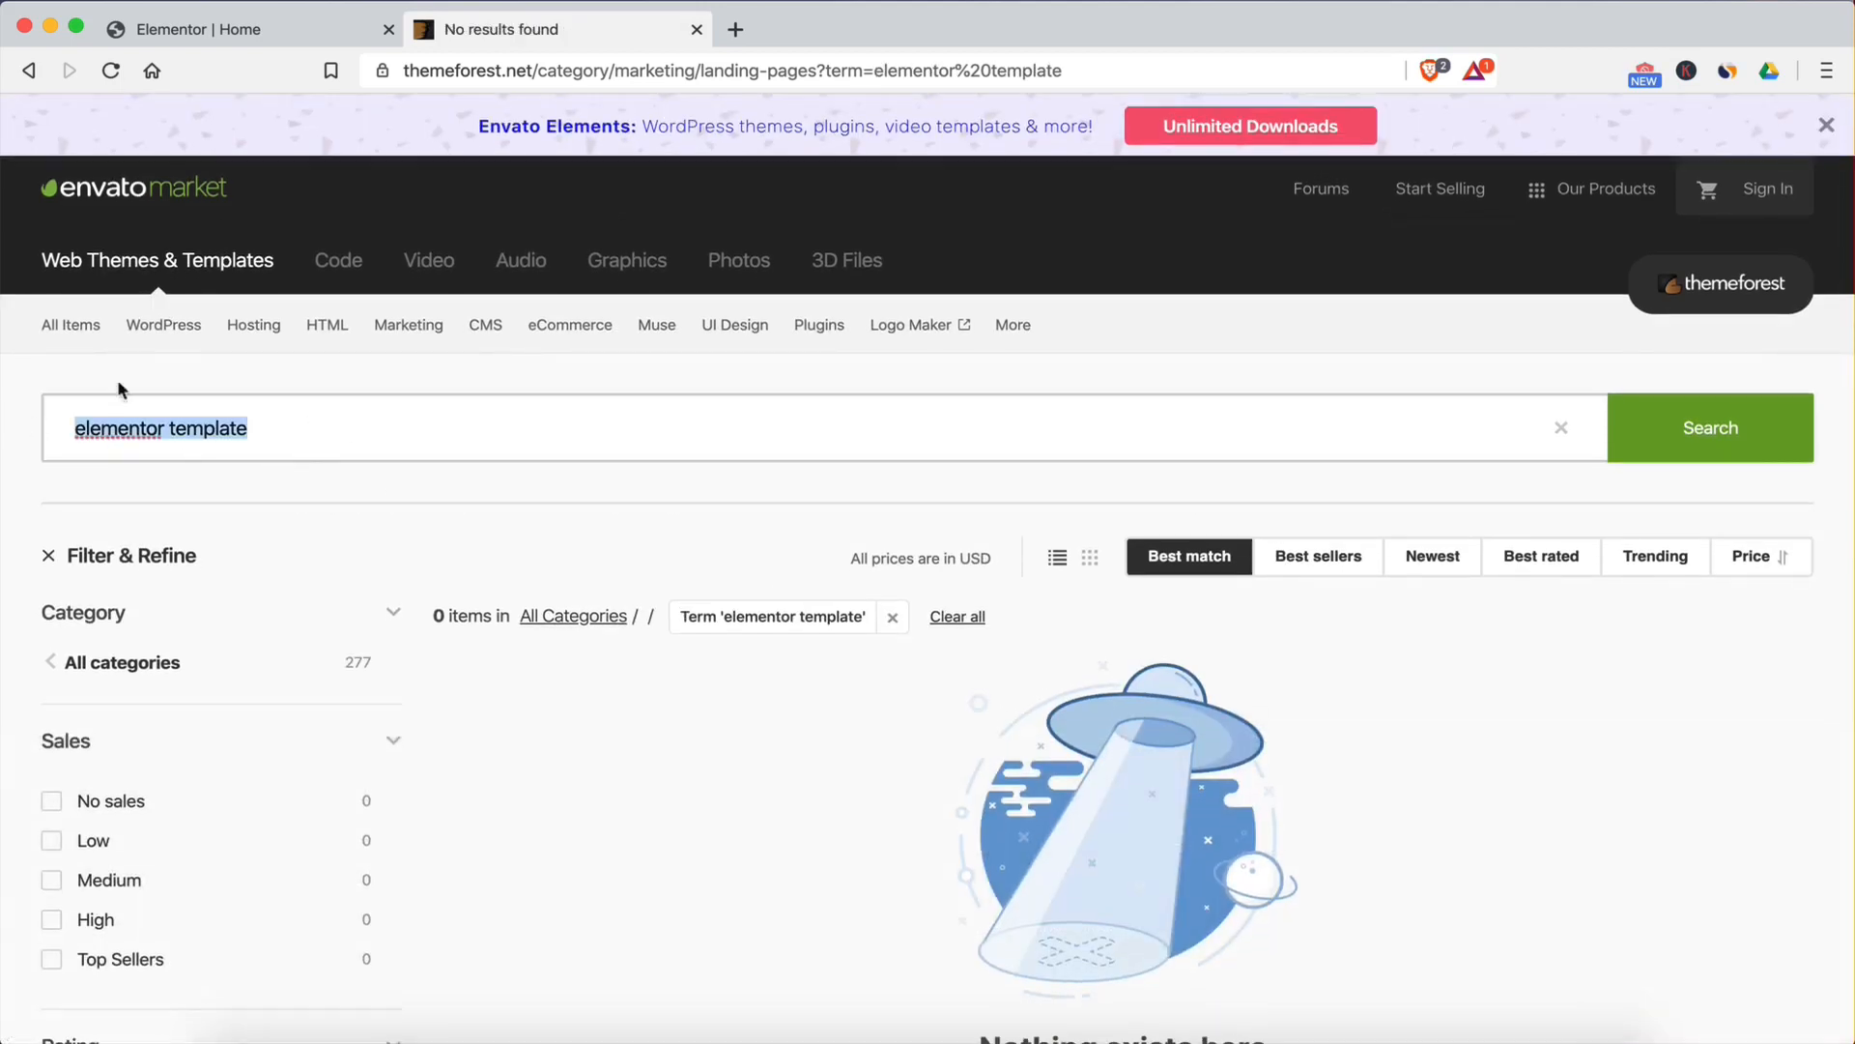
Step: Search the web for "thememonster" in a new tab, open the TemplateMonster website and close its pop-up tab
click(749, 39)
text(th)
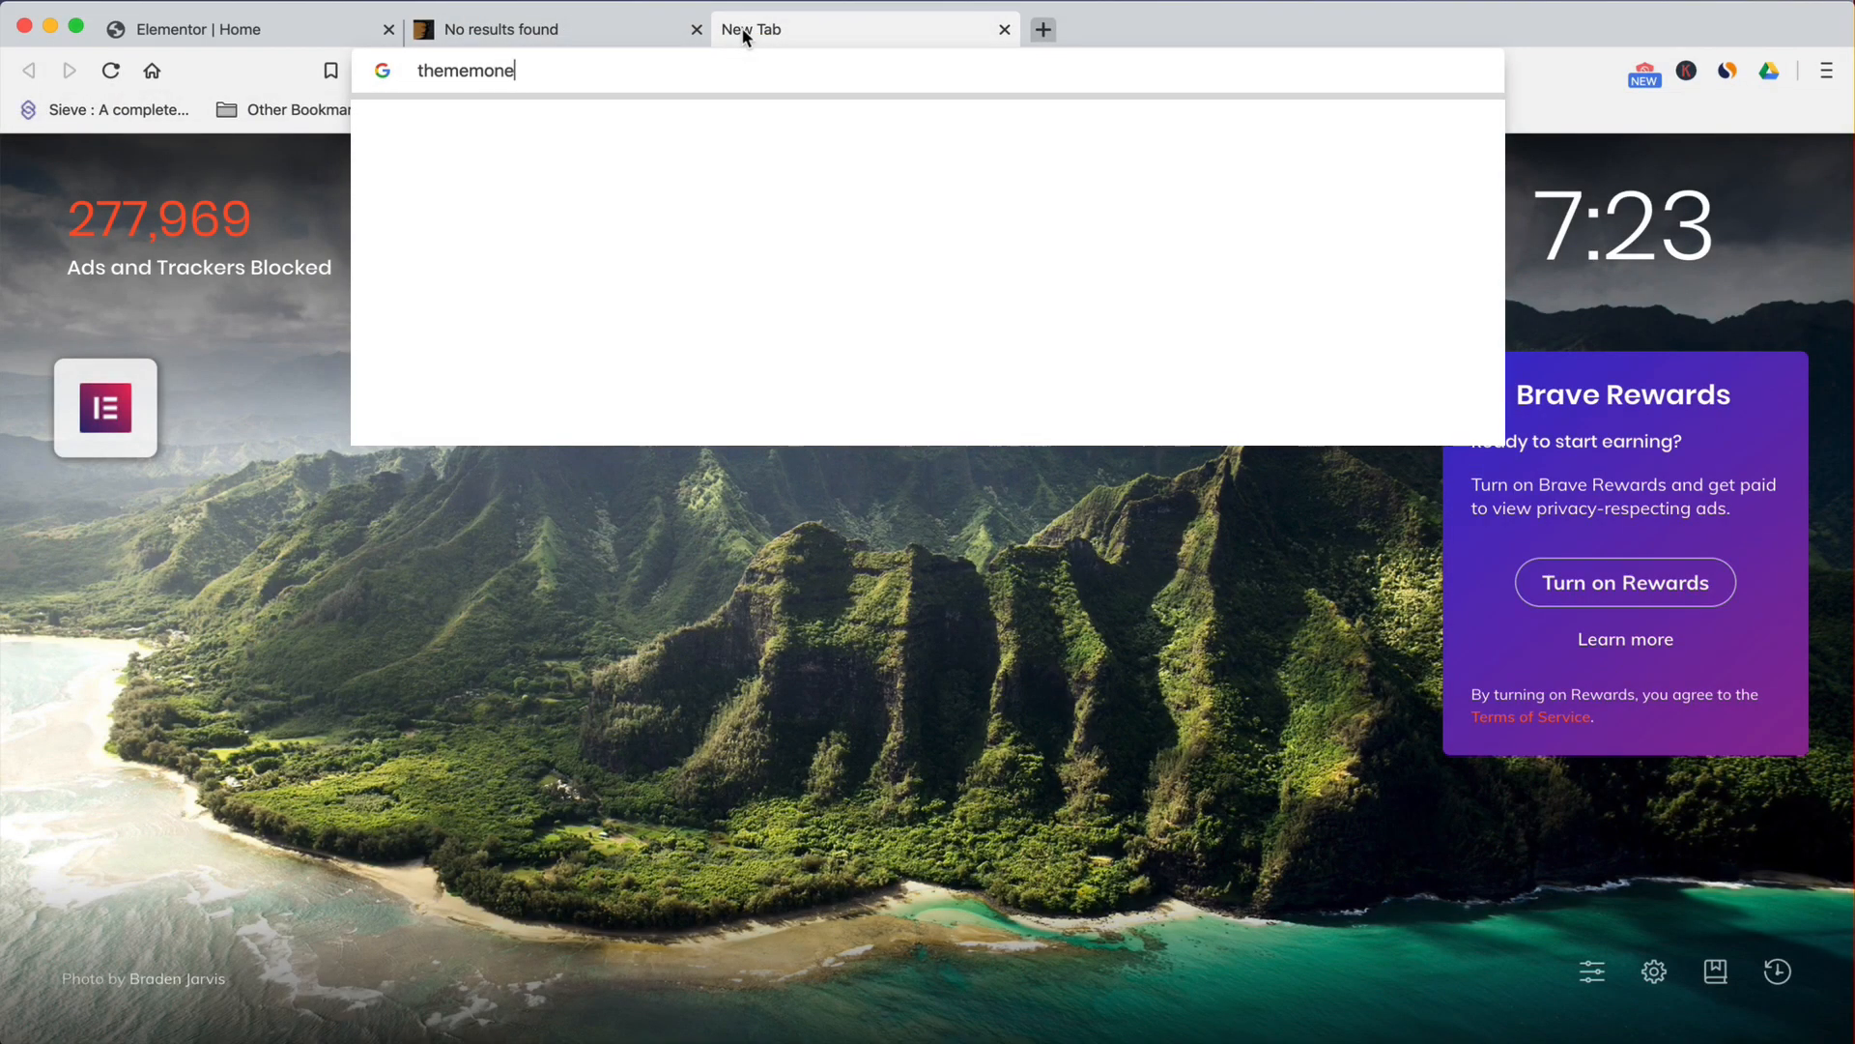
text(ememonster)
key(Return)
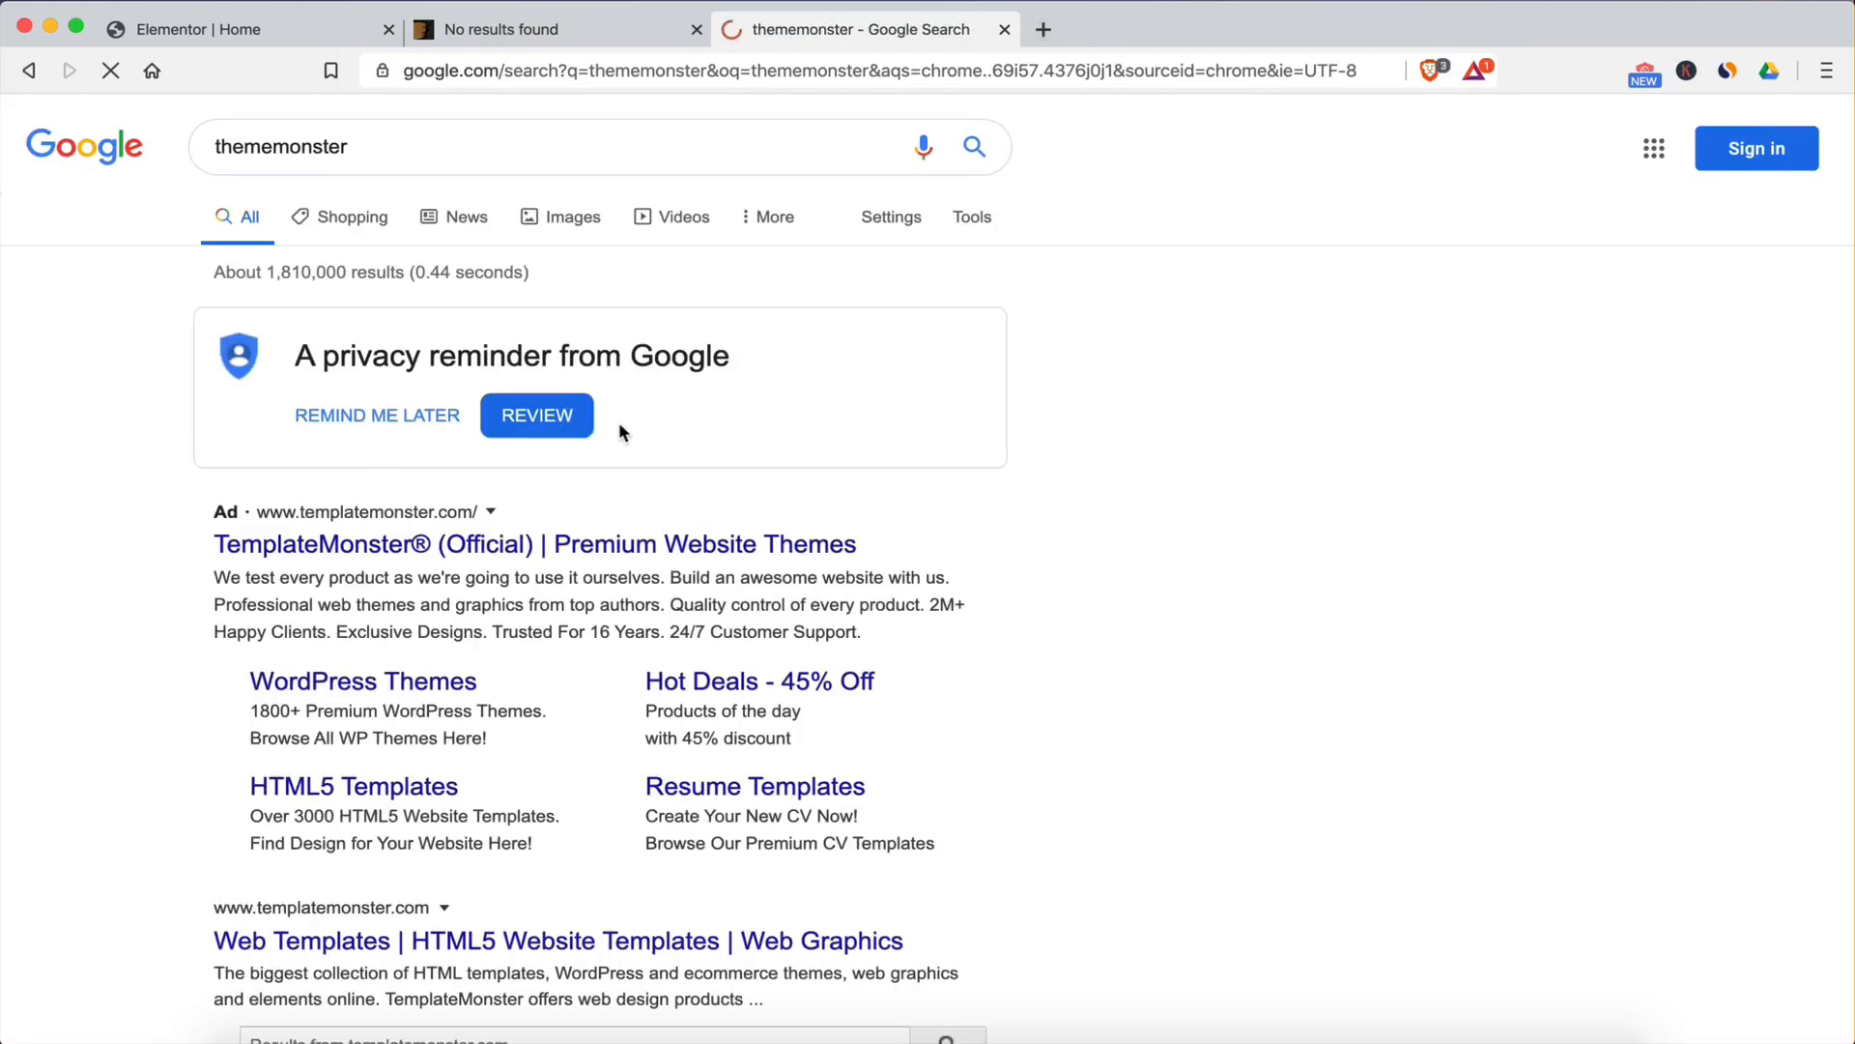
scroll(346, 553, down, 3)
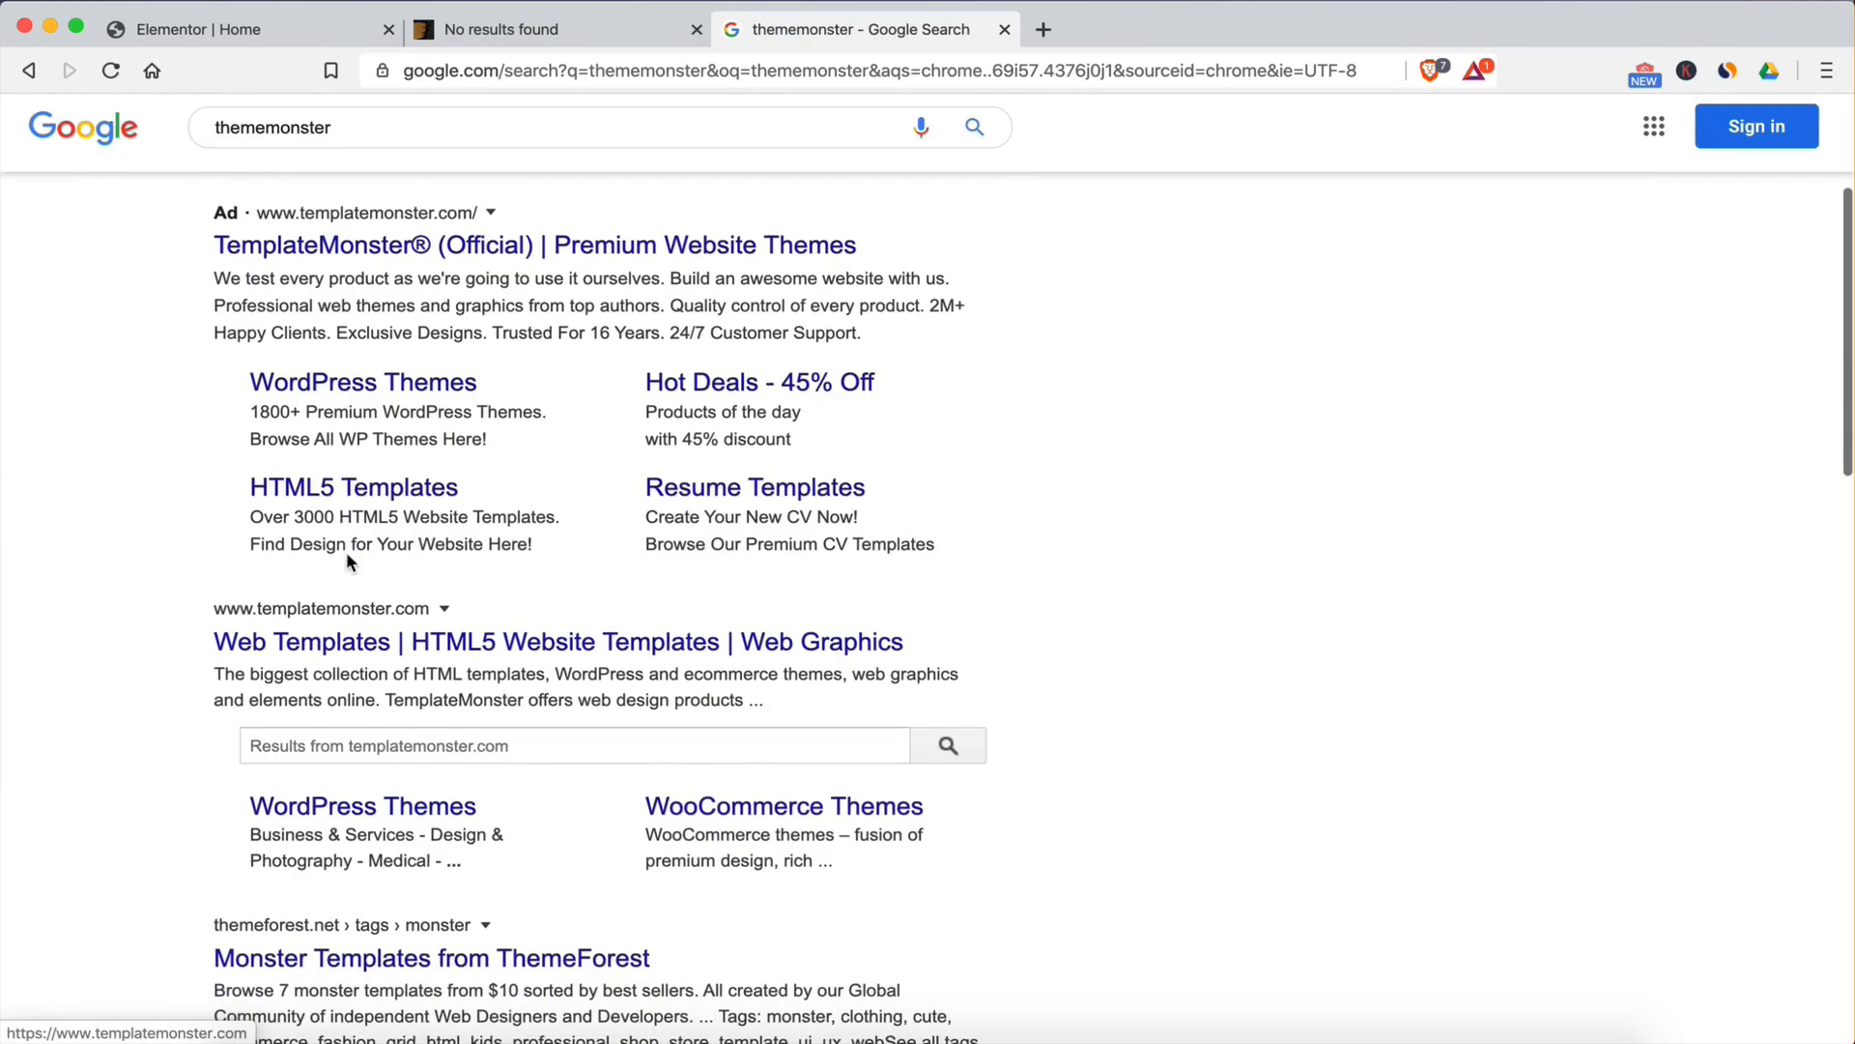
click(348, 659)
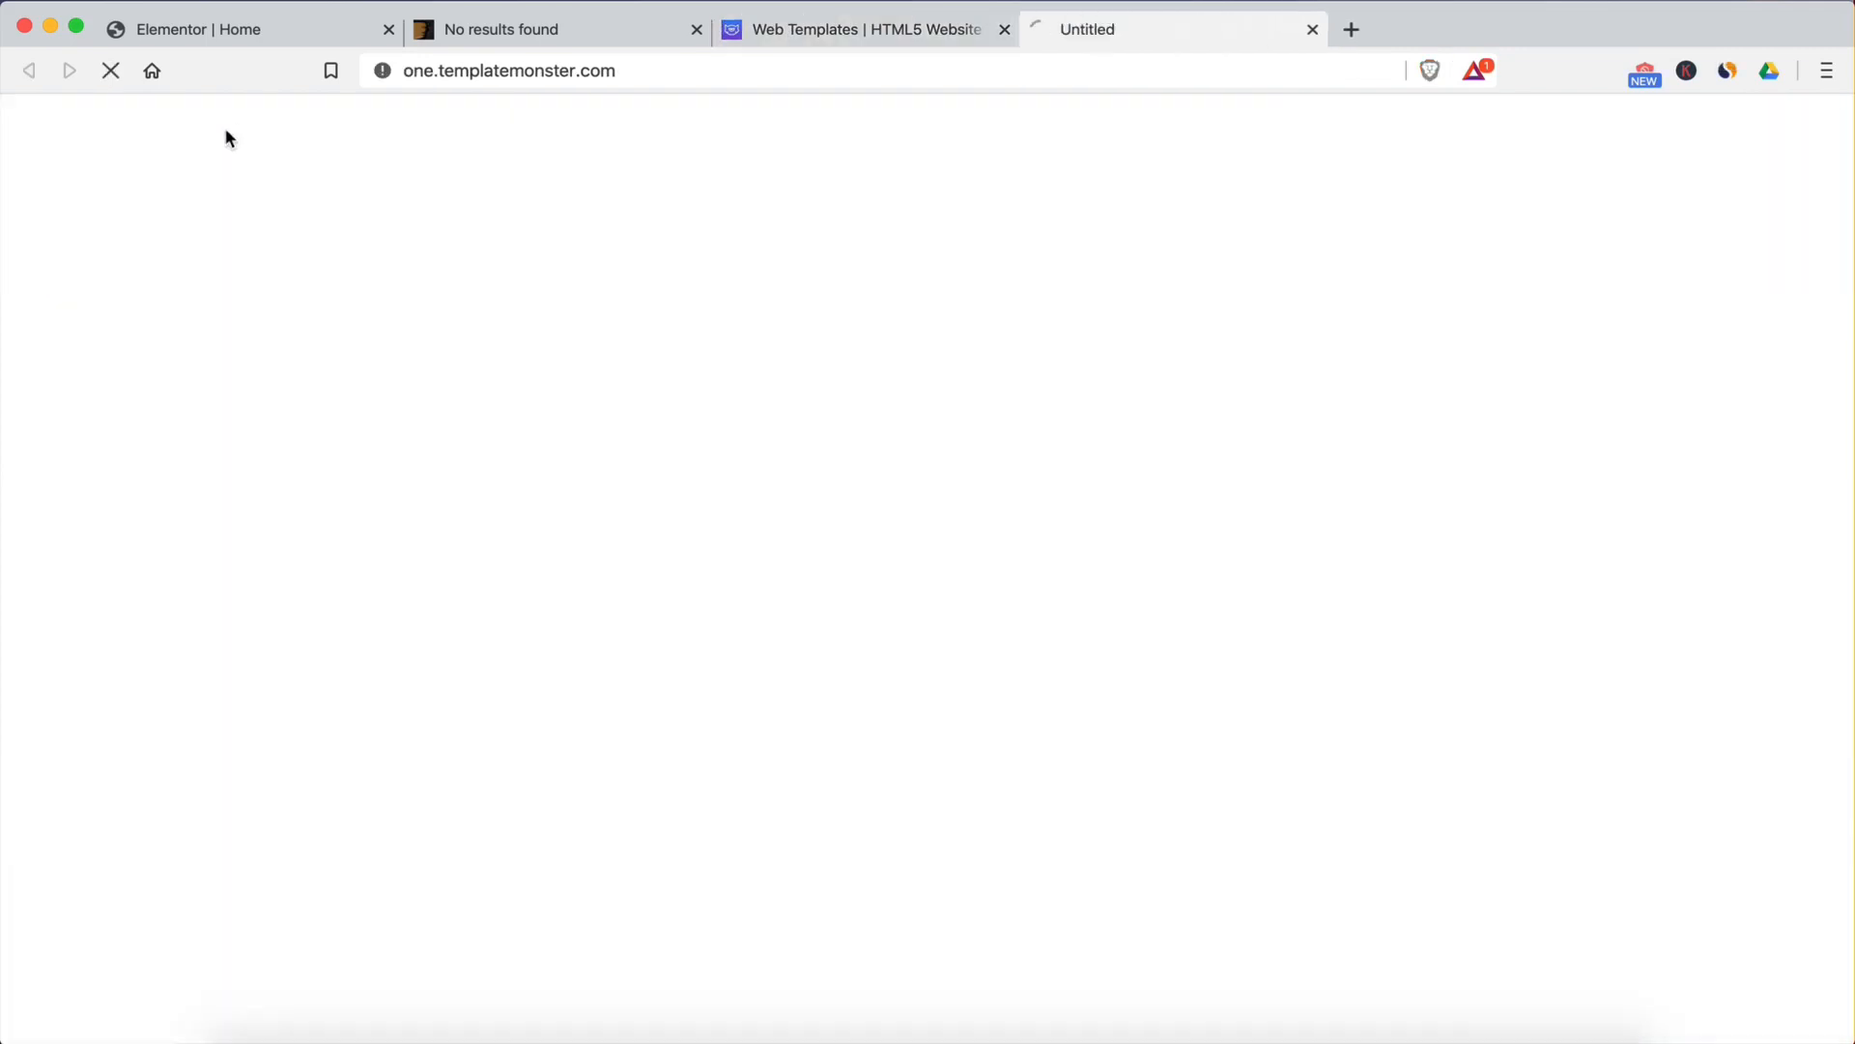
click(1310, 29)
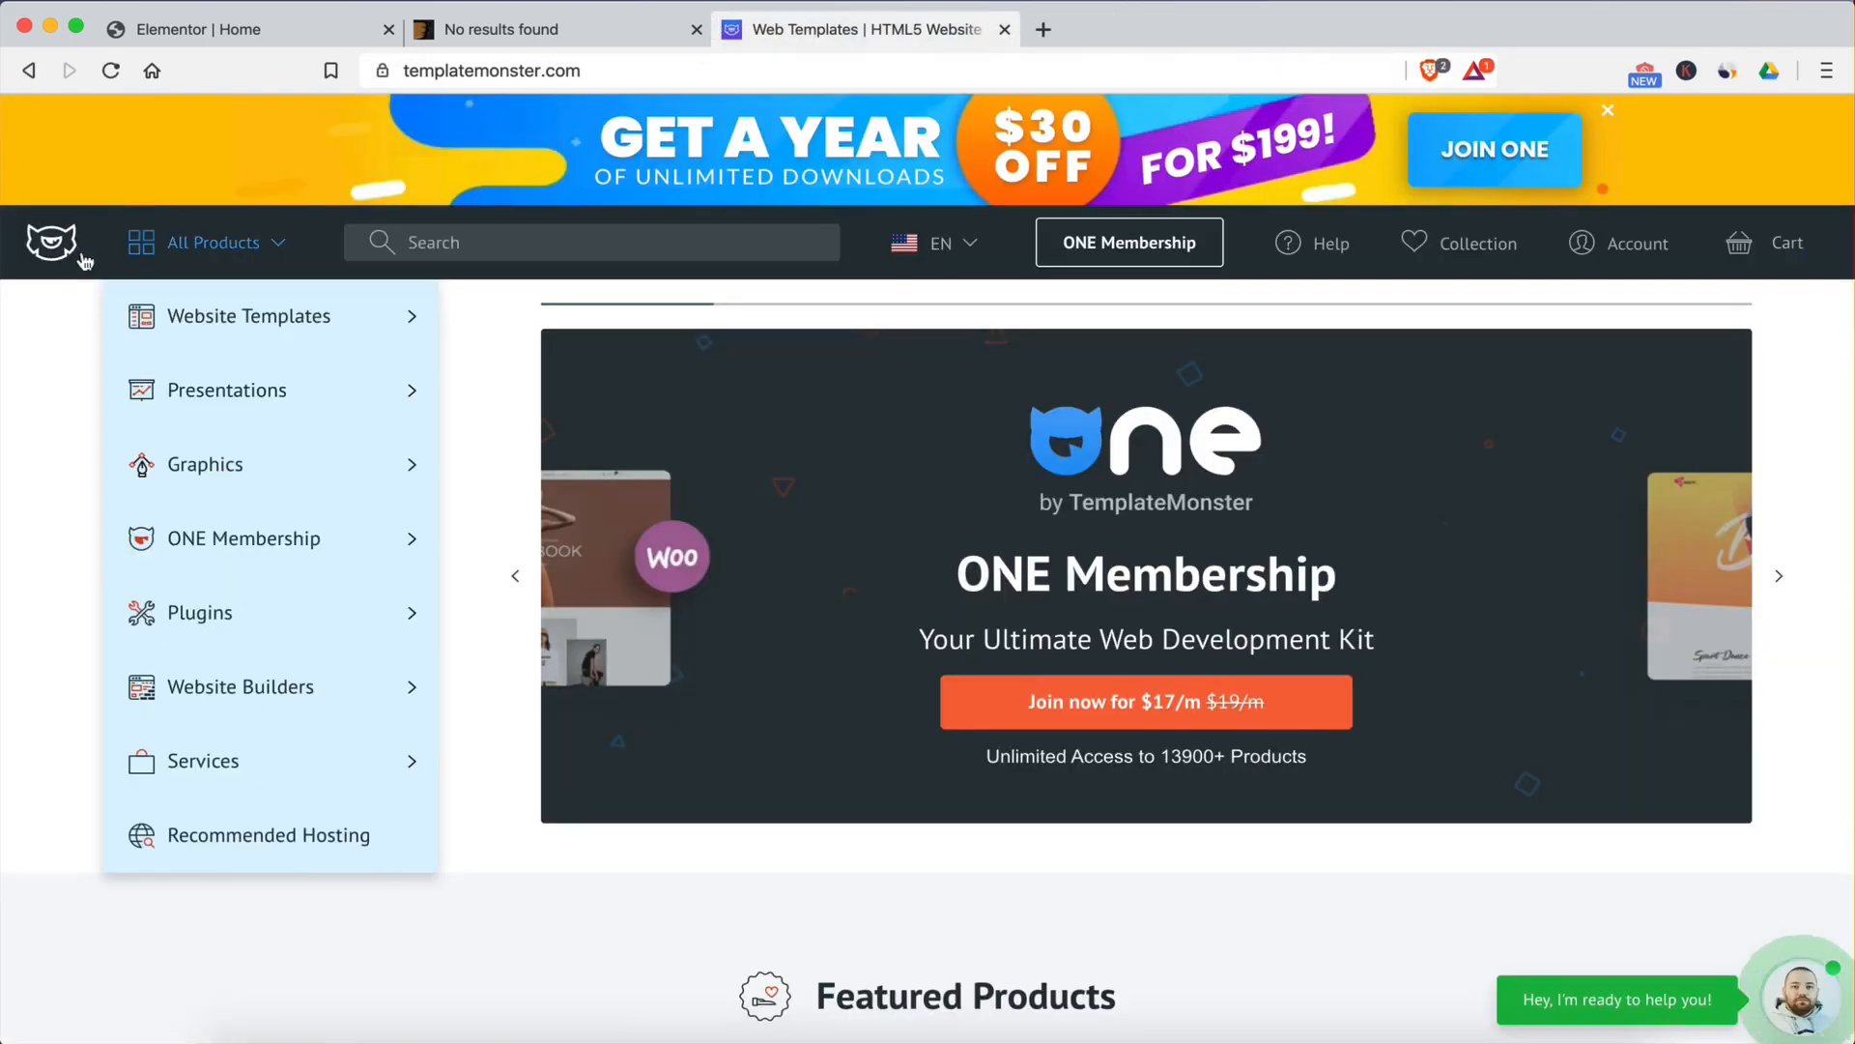
Step: Open TemplateMonster's Elementor Marketplace and look through its themes, plugins and Jet and PRO Elementor templates
click(169, 253)
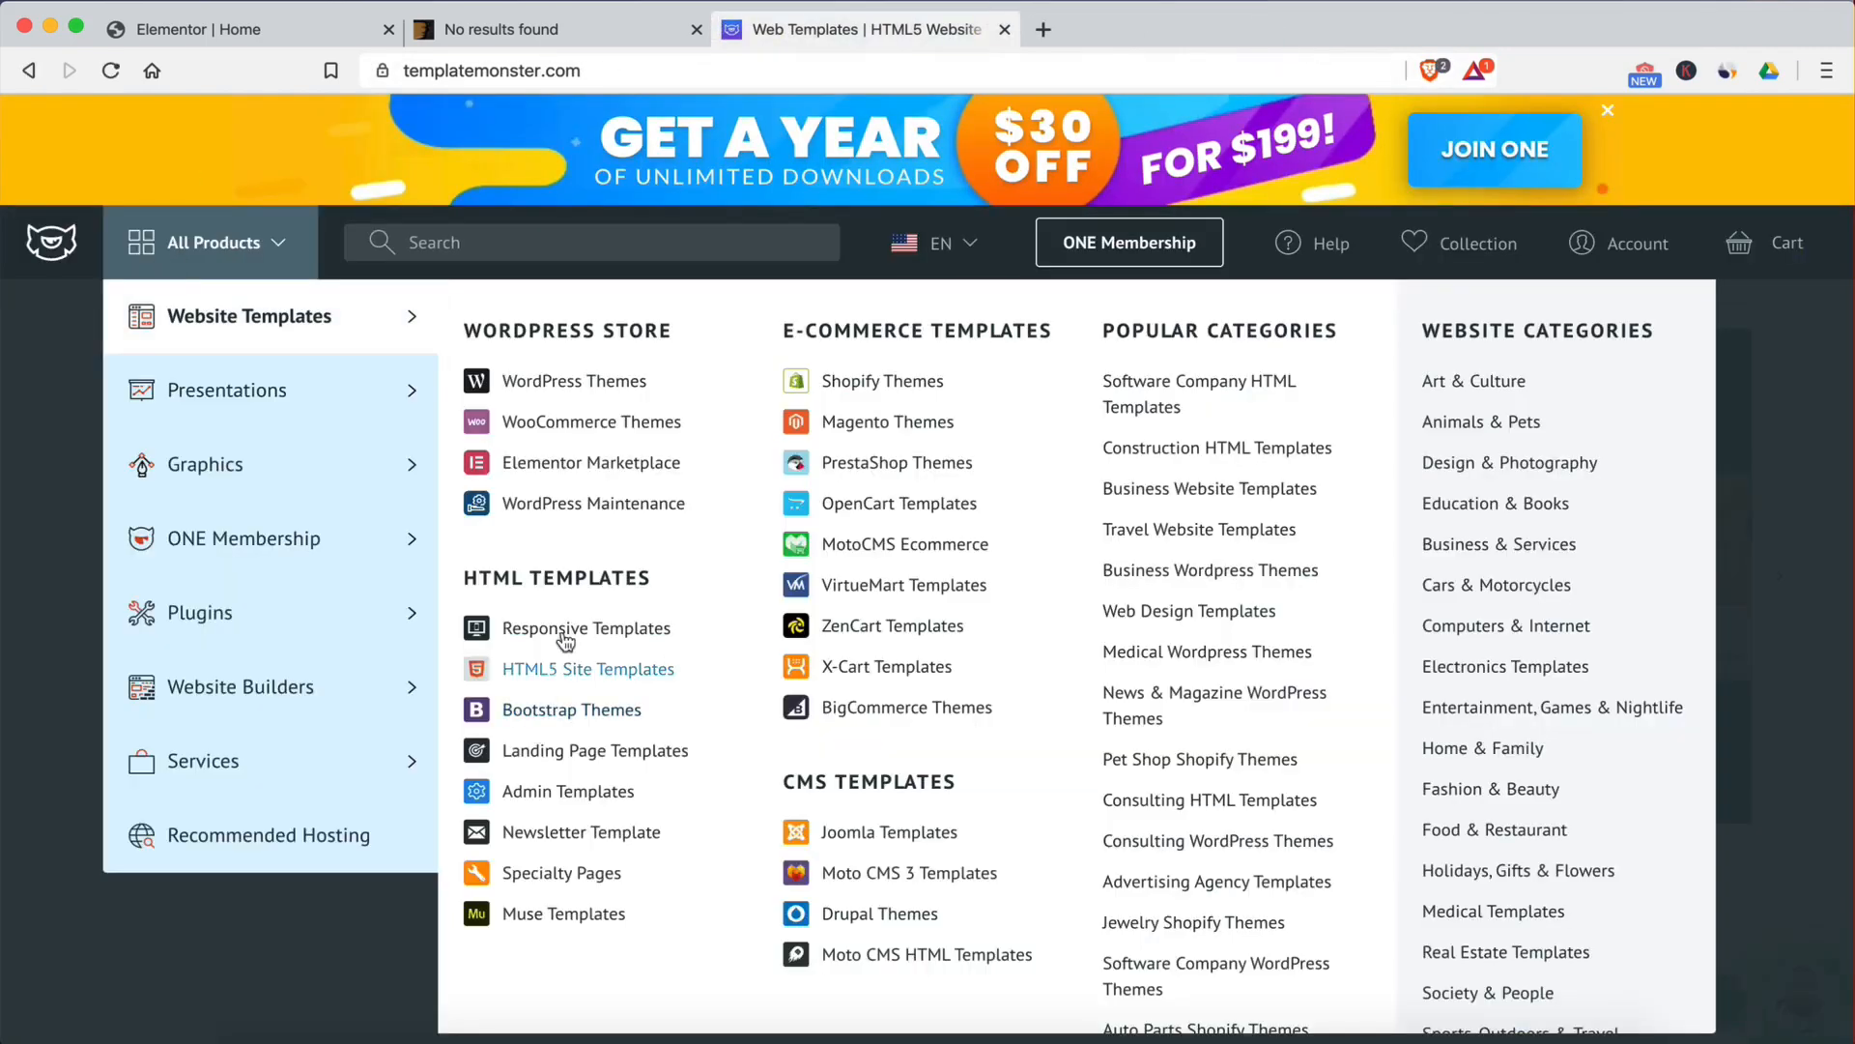
click(566, 466)
scroll(544, 817, down, 3)
scroll(920, 839, down, 7)
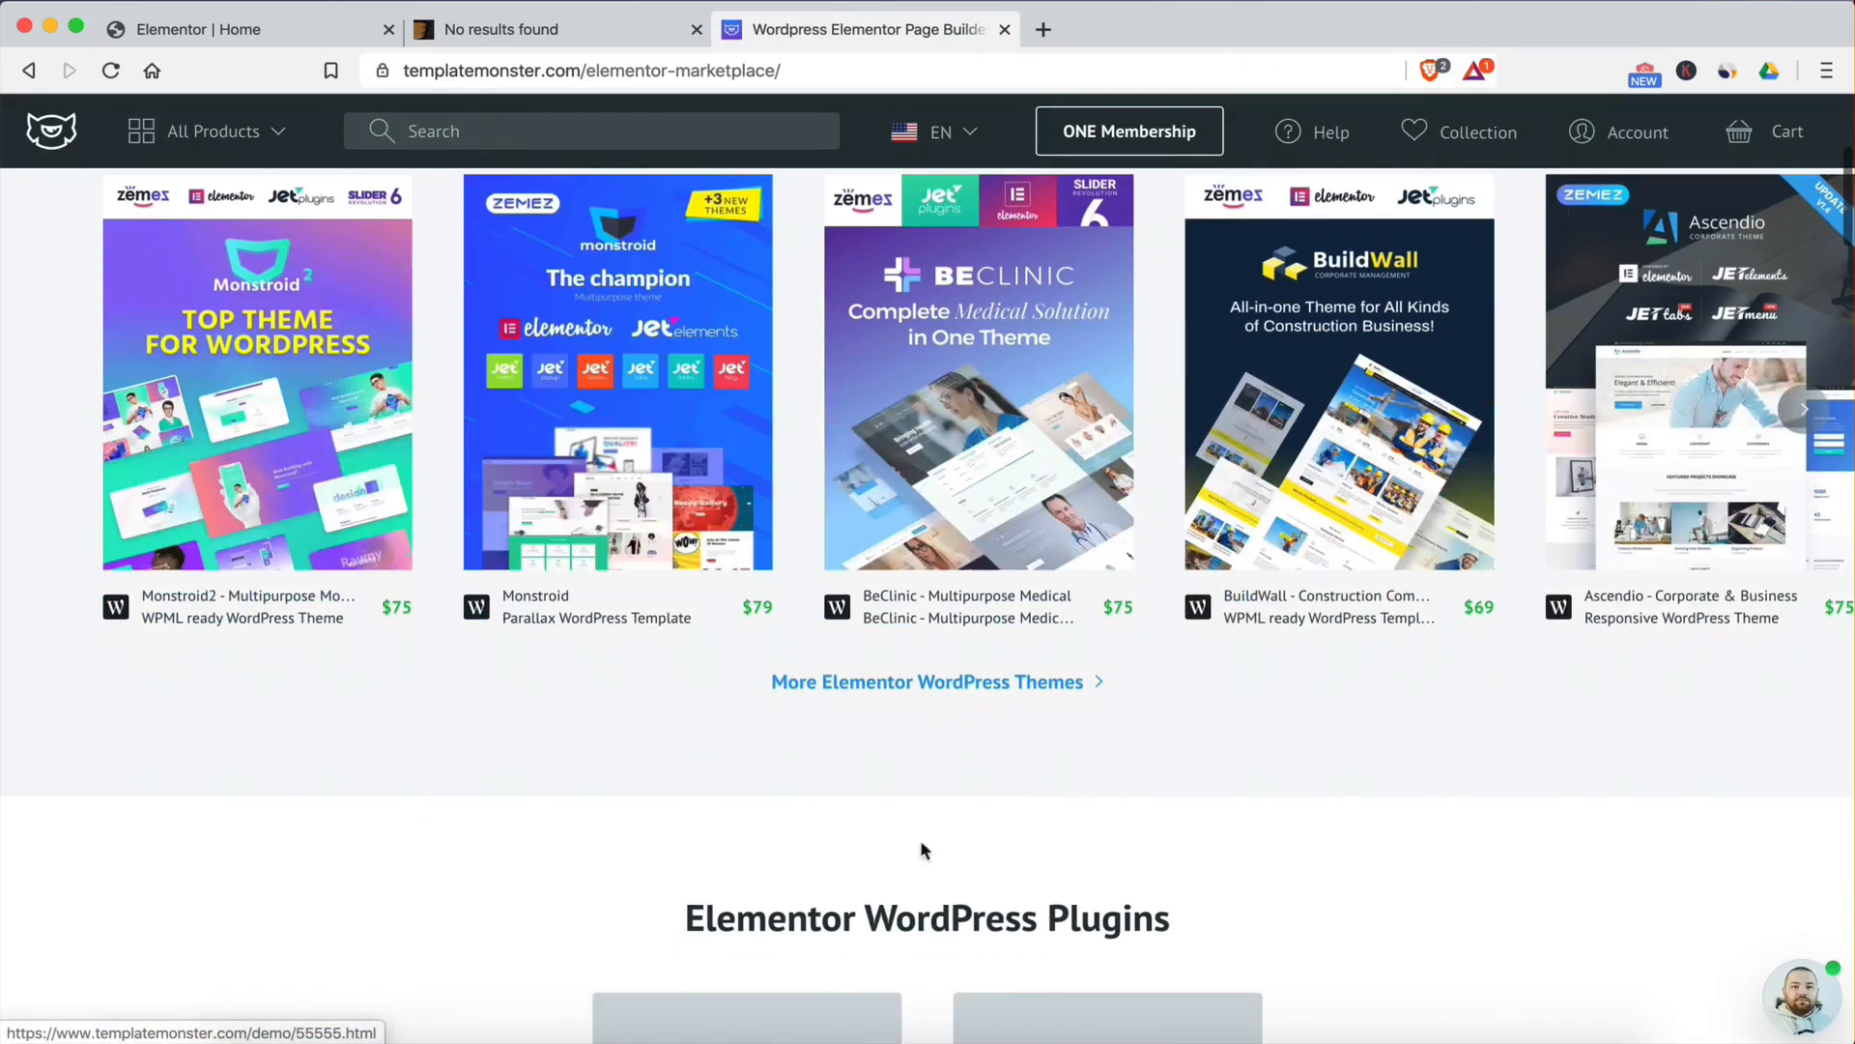
scroll(953, 437, up, 2)
scroll(955, 447, down, 5)
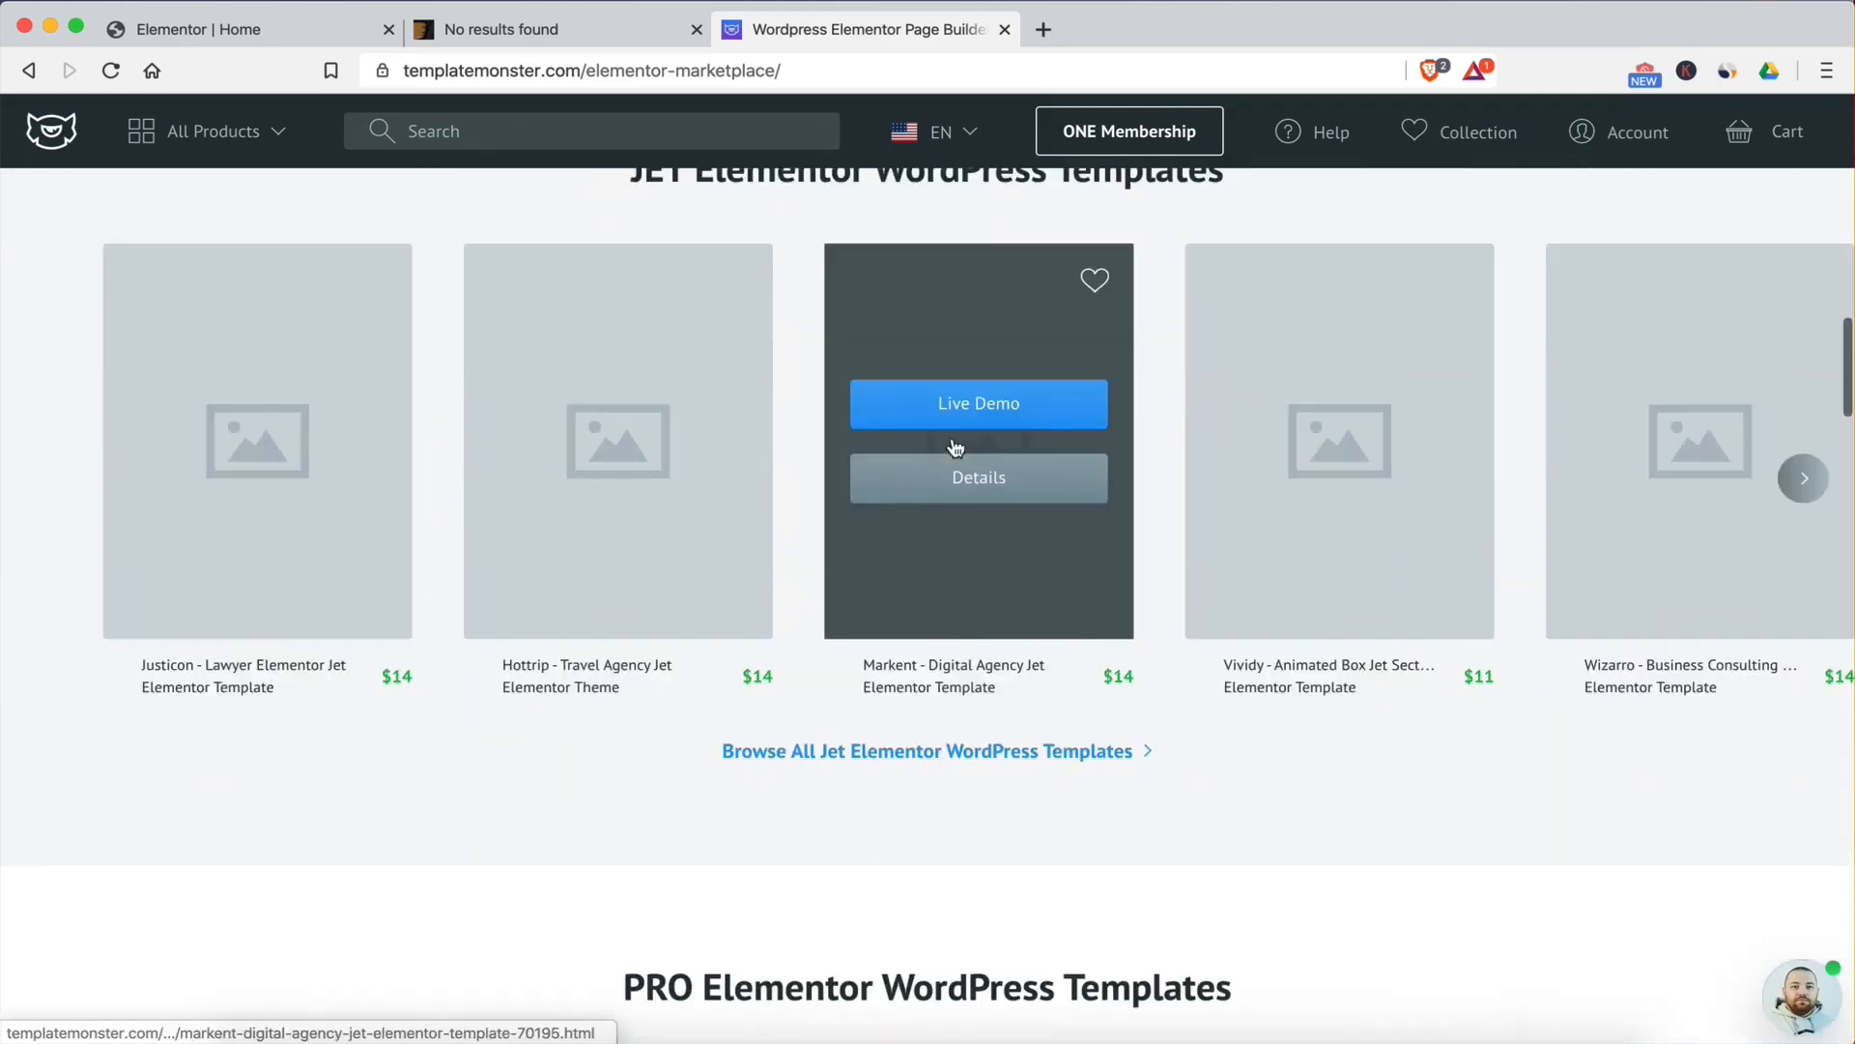
scroll(953, 447, up, 8)
Step: Open the full list of Elementor WordPress themes on TemplateMonster and examine the available designs
click(926, 795)
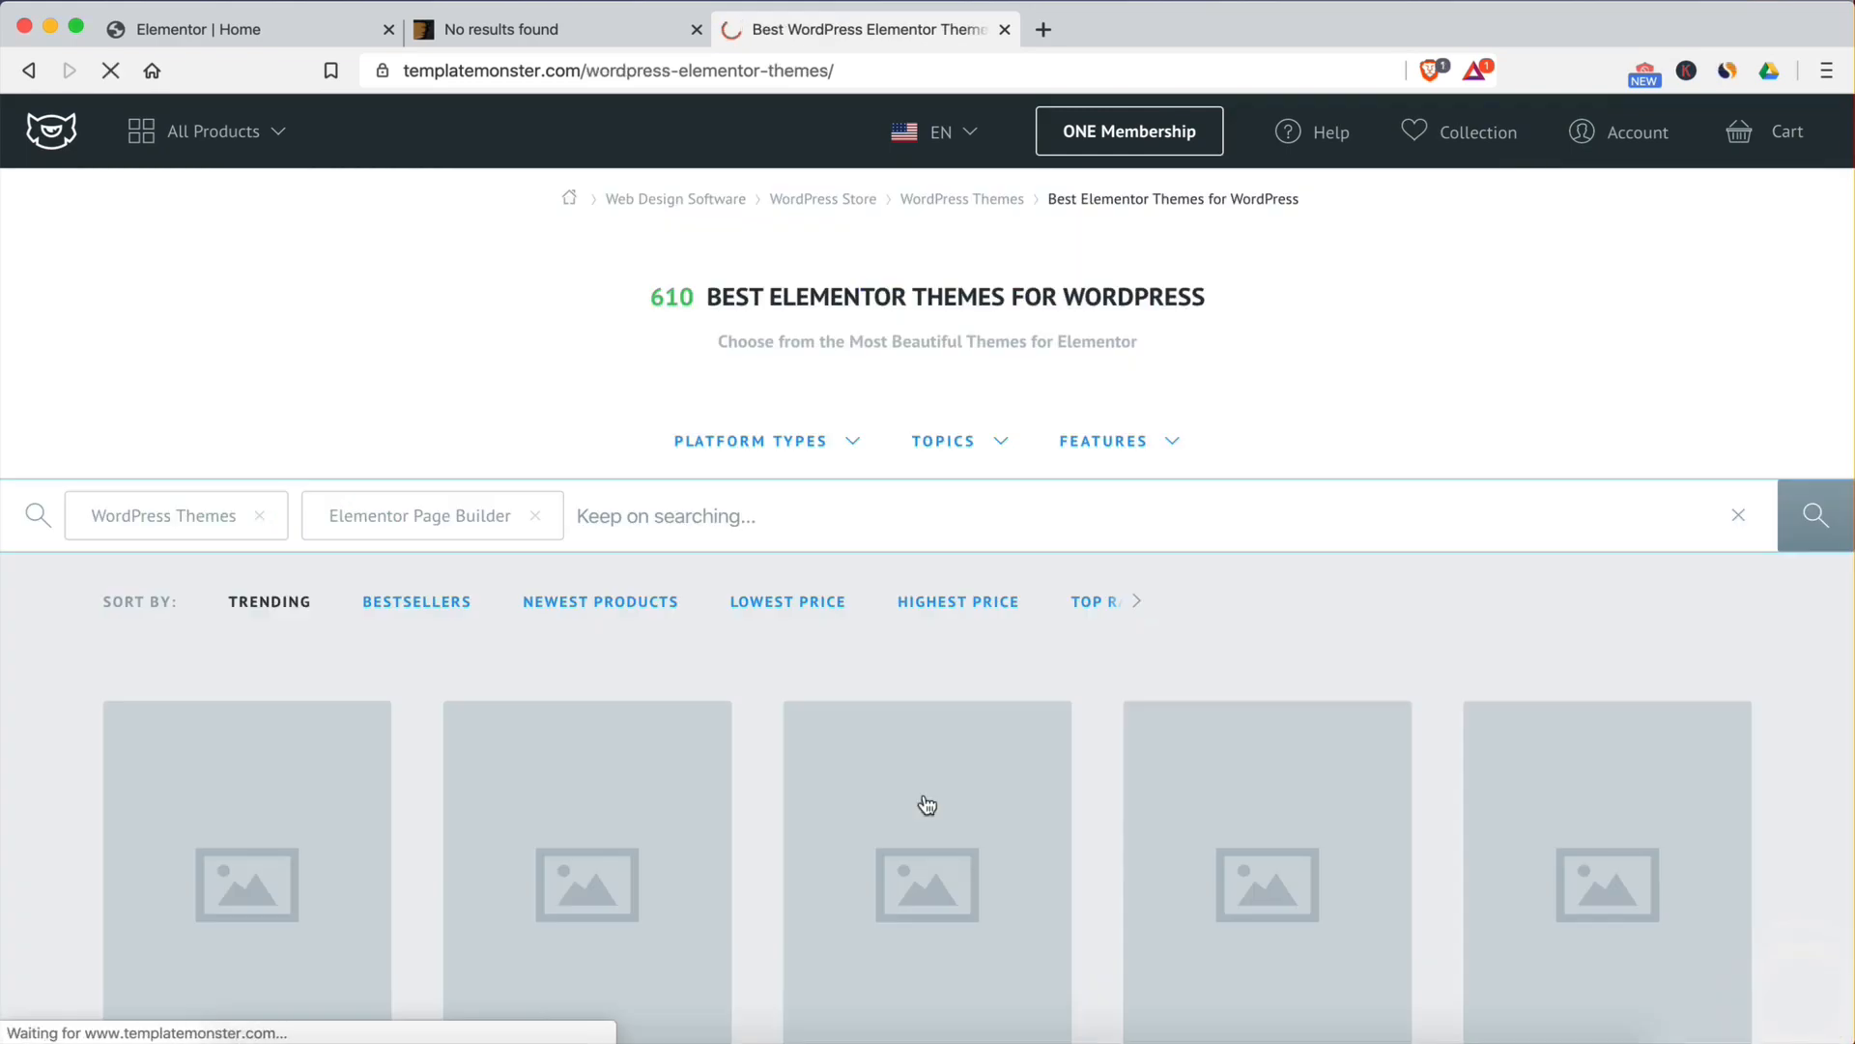
scroll(742, 831, down, 8)
scroll(741, 826, down, 2)
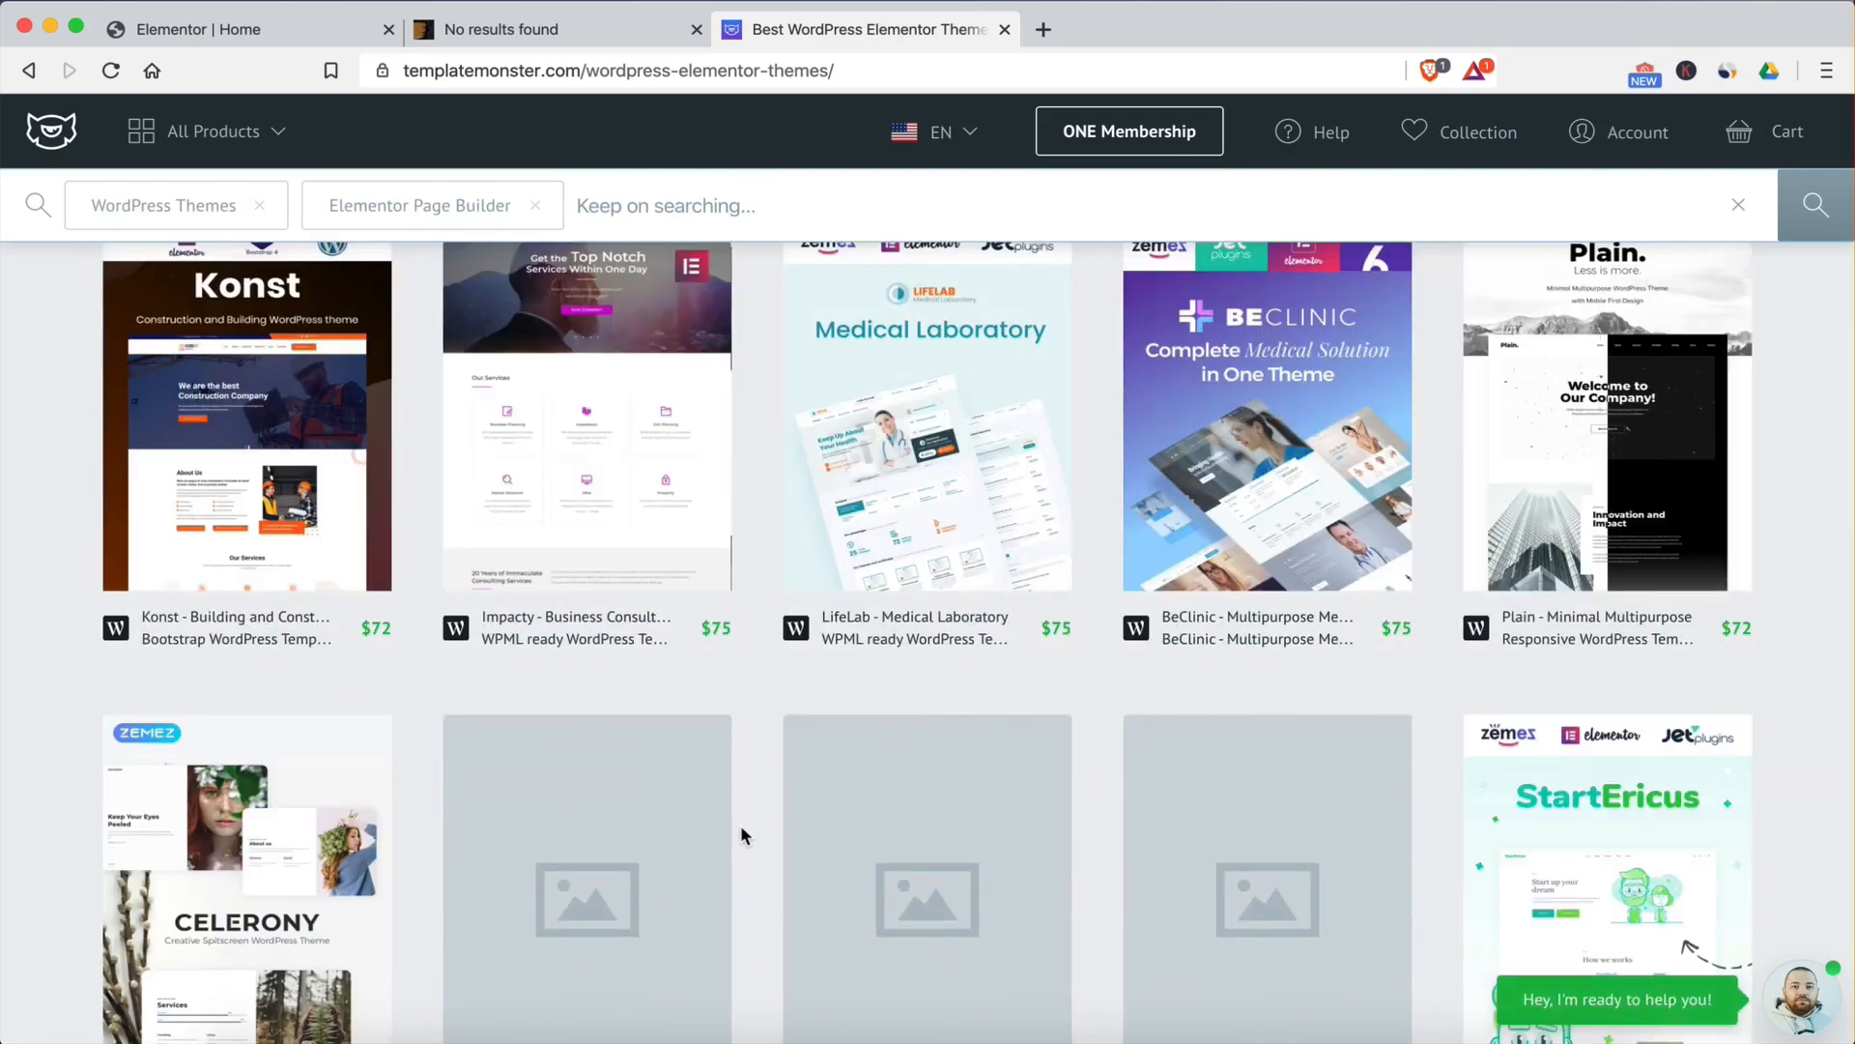
scroll(740, 826, down, 5)
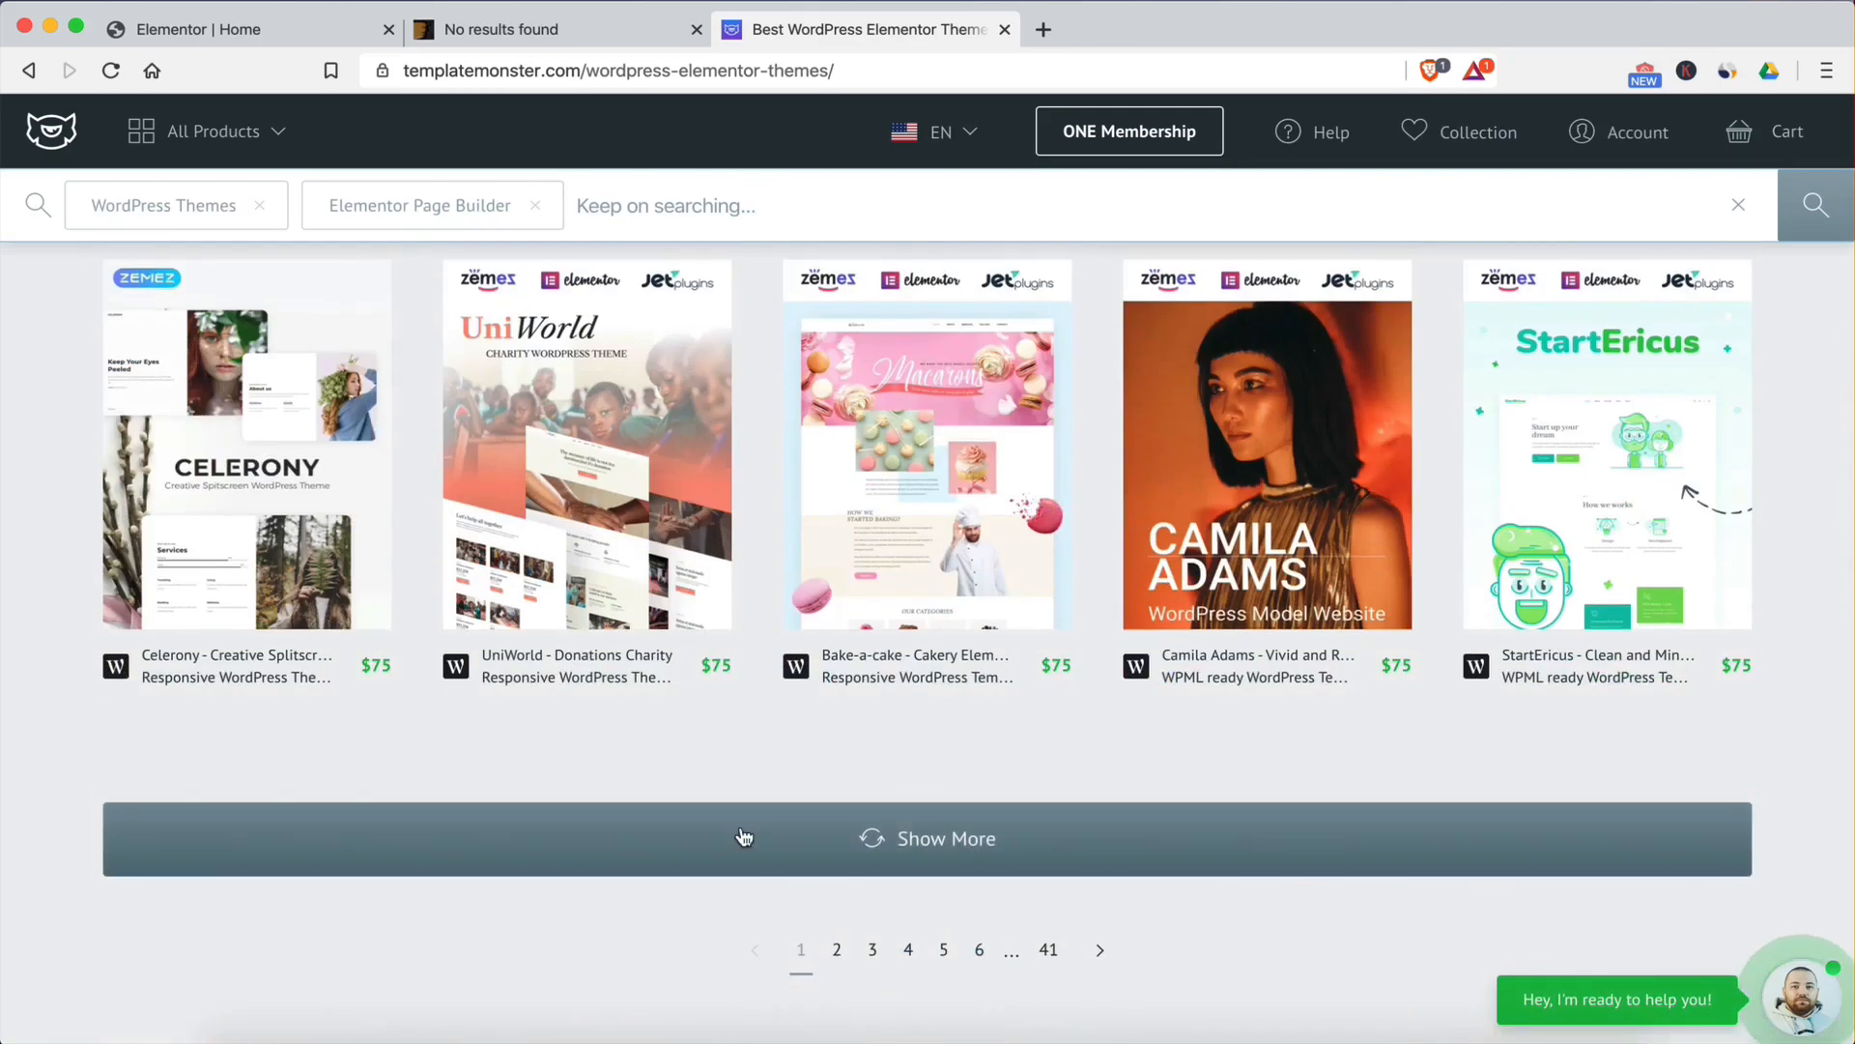
scroll(744, 837, up, 12)
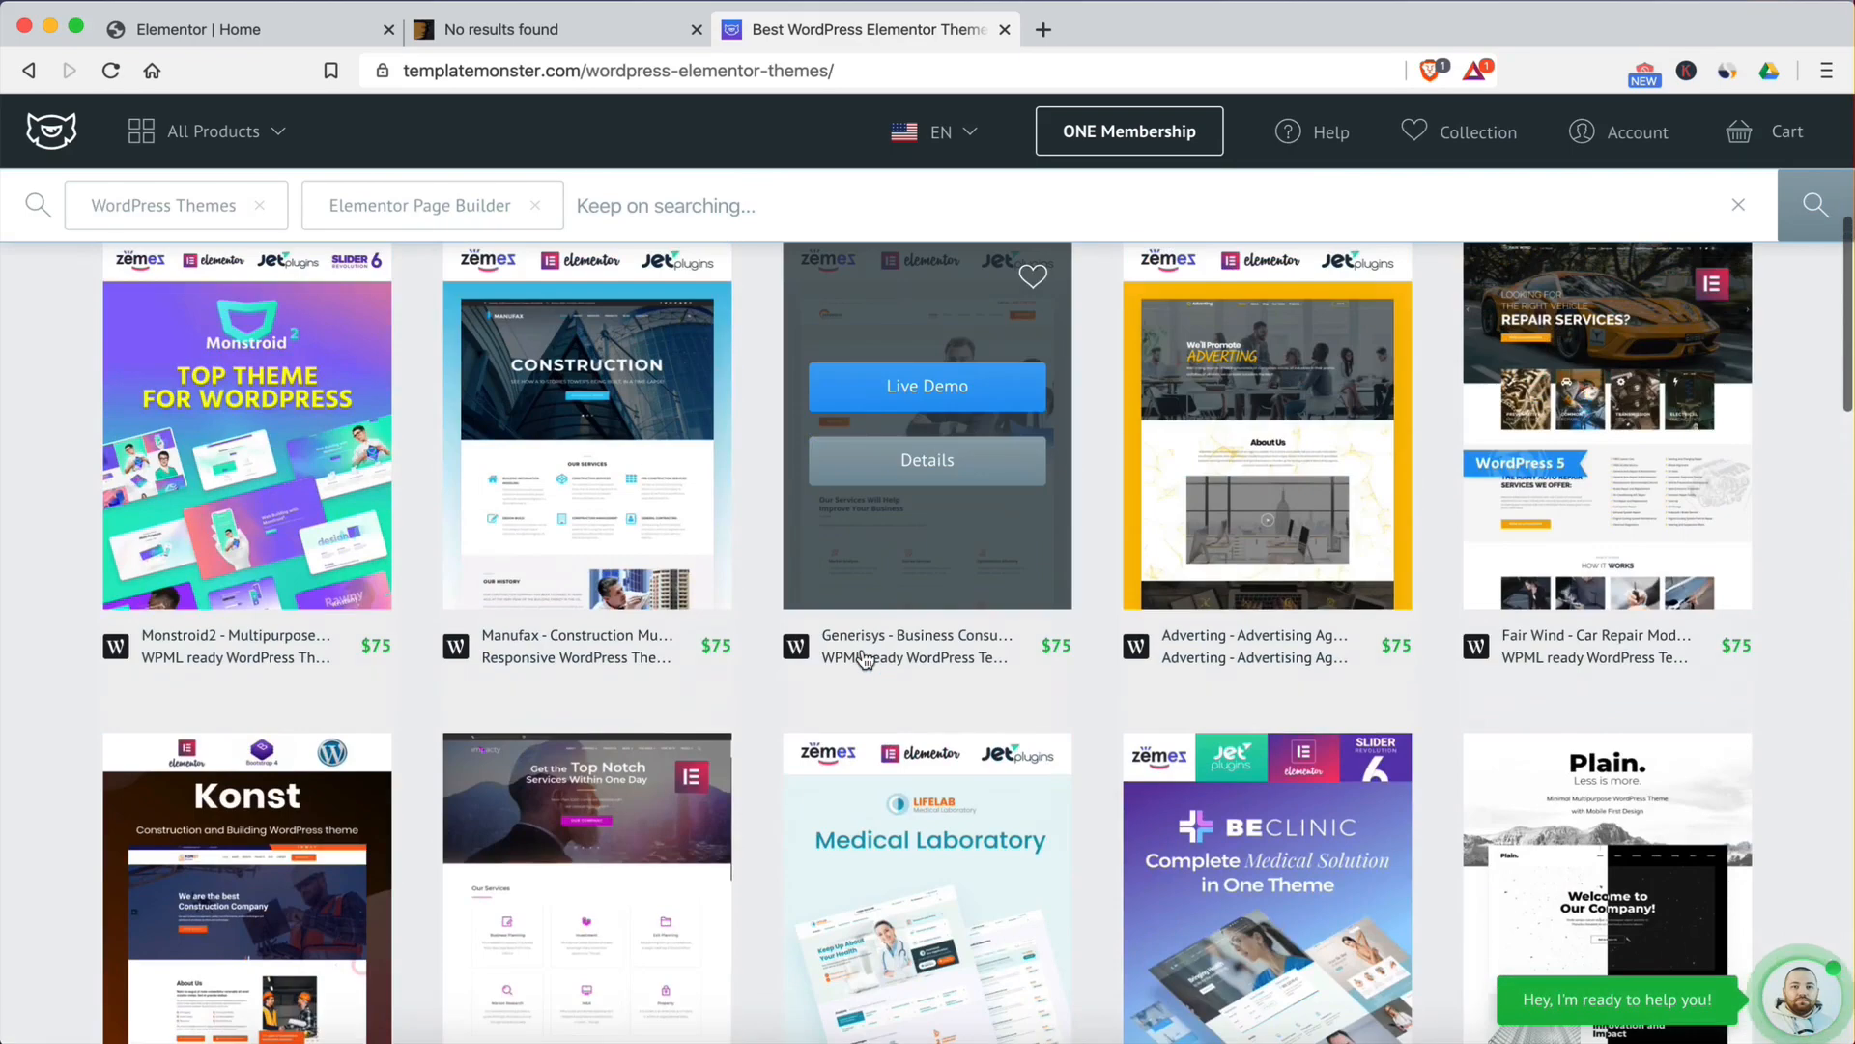
scroll(865, 660, down, 3)
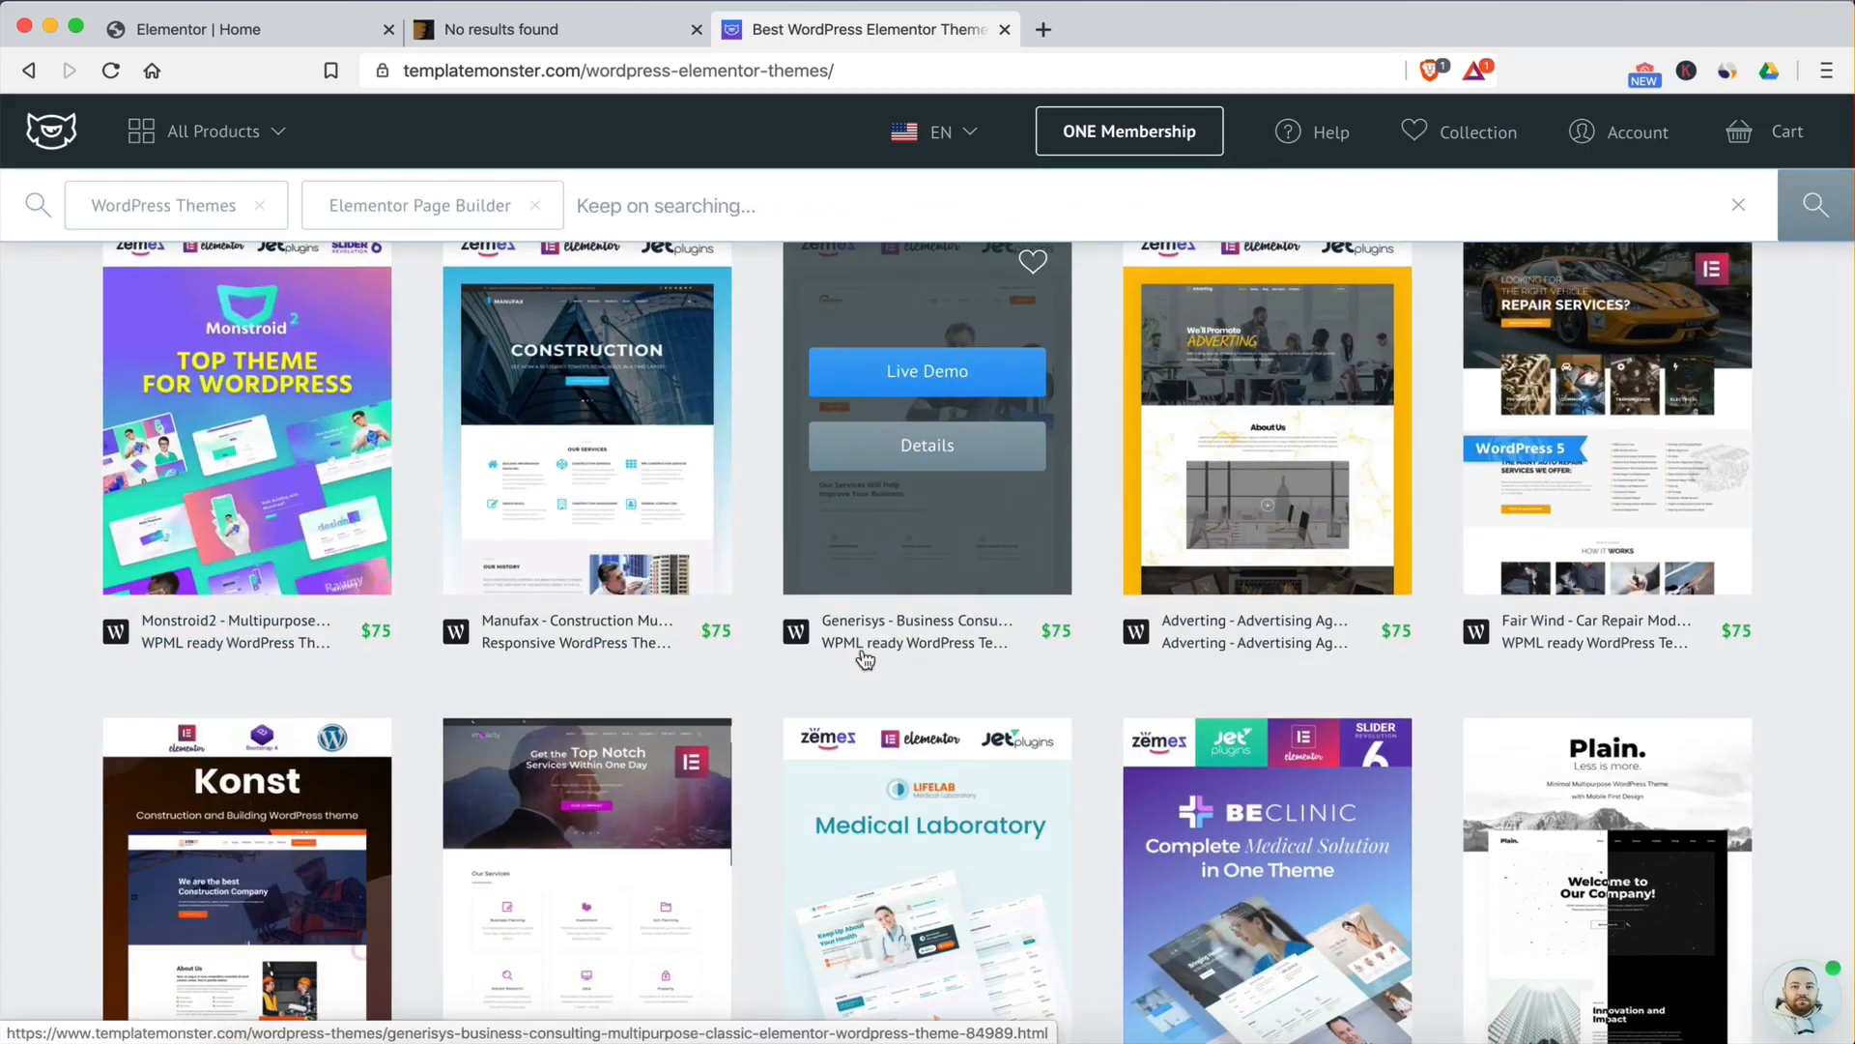
scroll(1353, 456, down, 4)
scroll(1353, 415, up, 4)
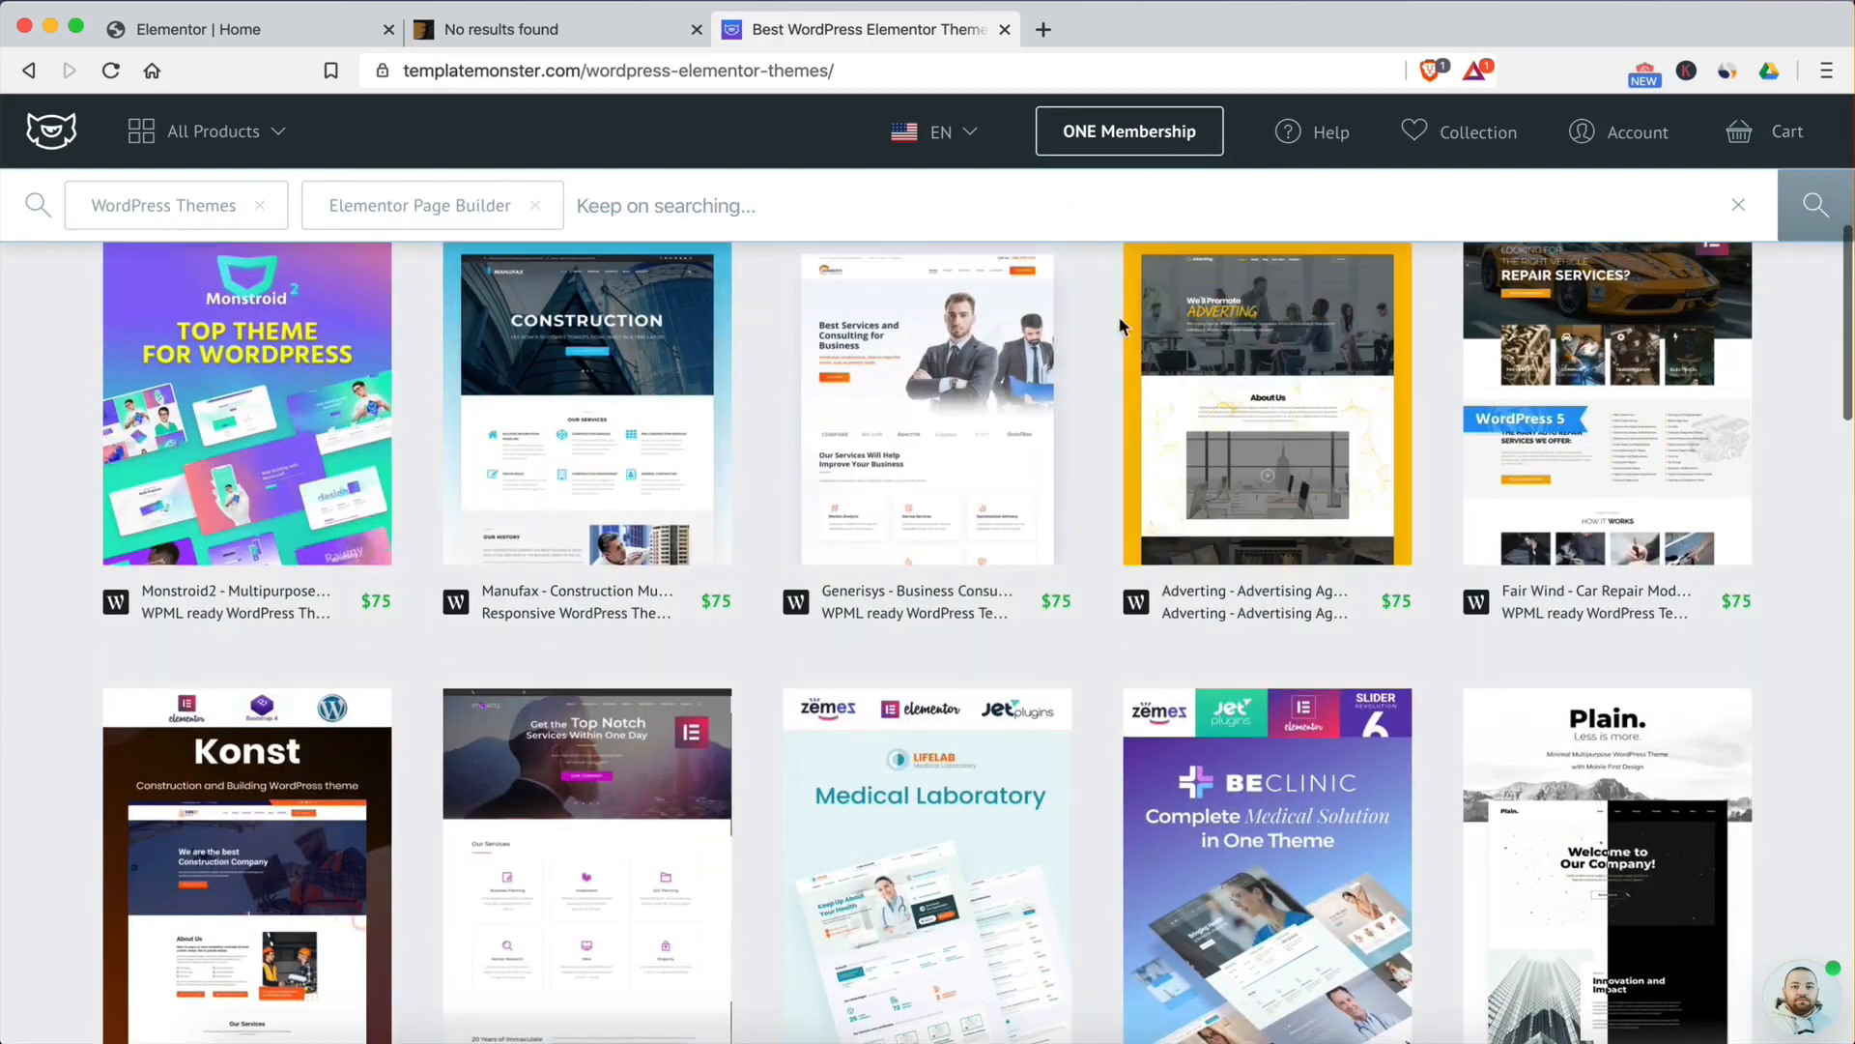
Step: Return to the Elementor editor and insert the "Landing Page – Hotel" page template from the library
click(554, 28)
click(357, 30)
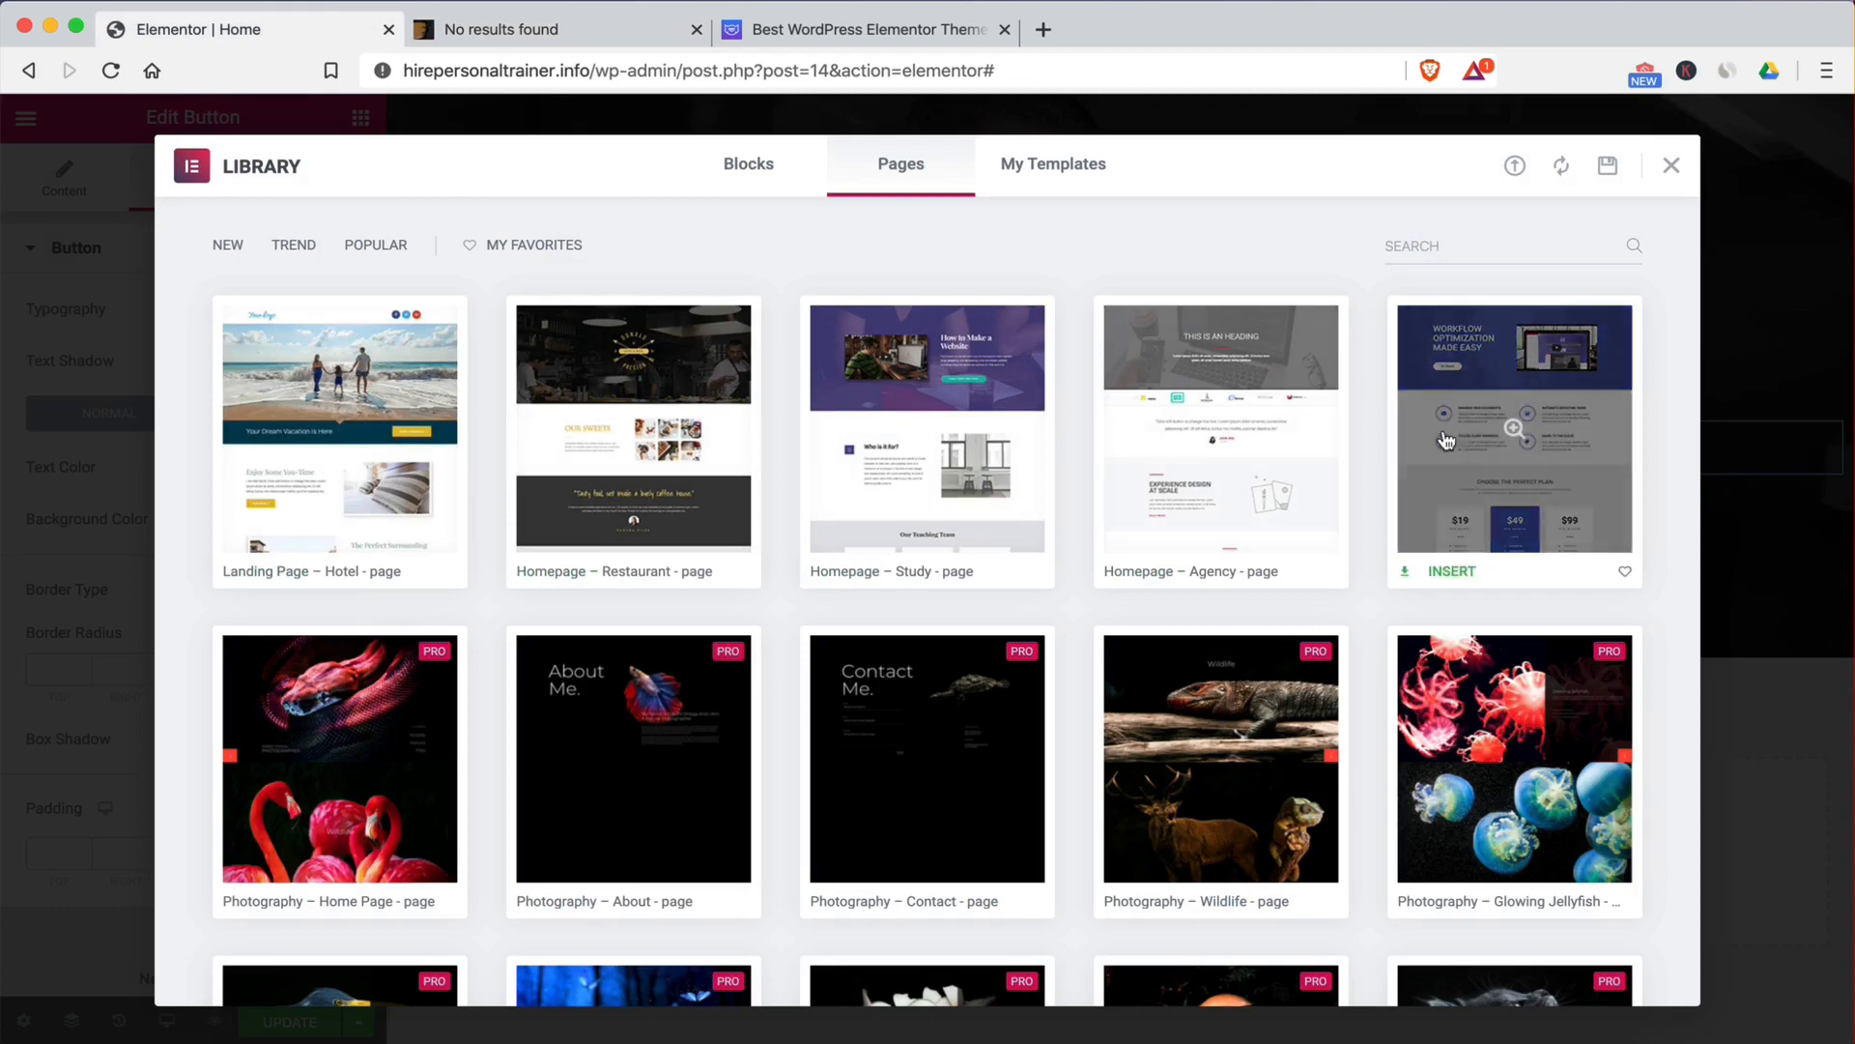
click(277, 572)
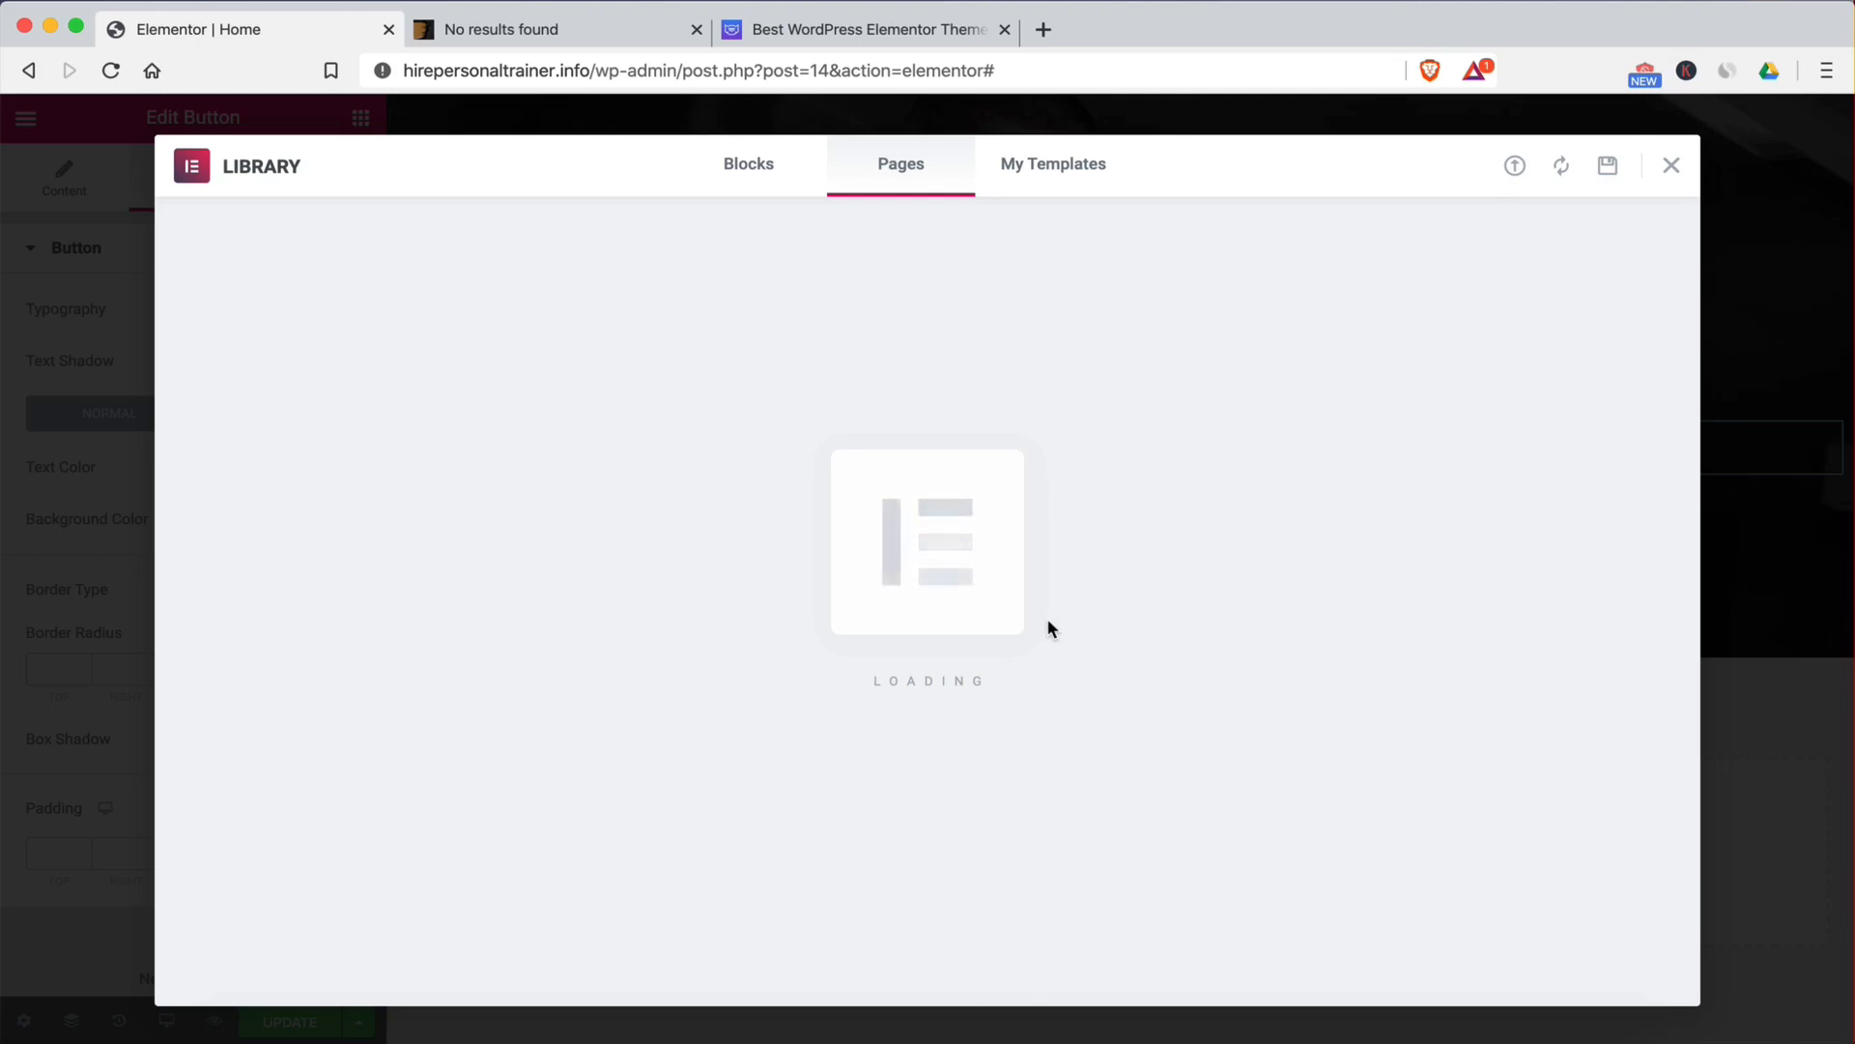
Step: Review the inserted hotel landing page's sections from the logo header through the testimonial and booking banner
scroll(974, 812, down, 15)
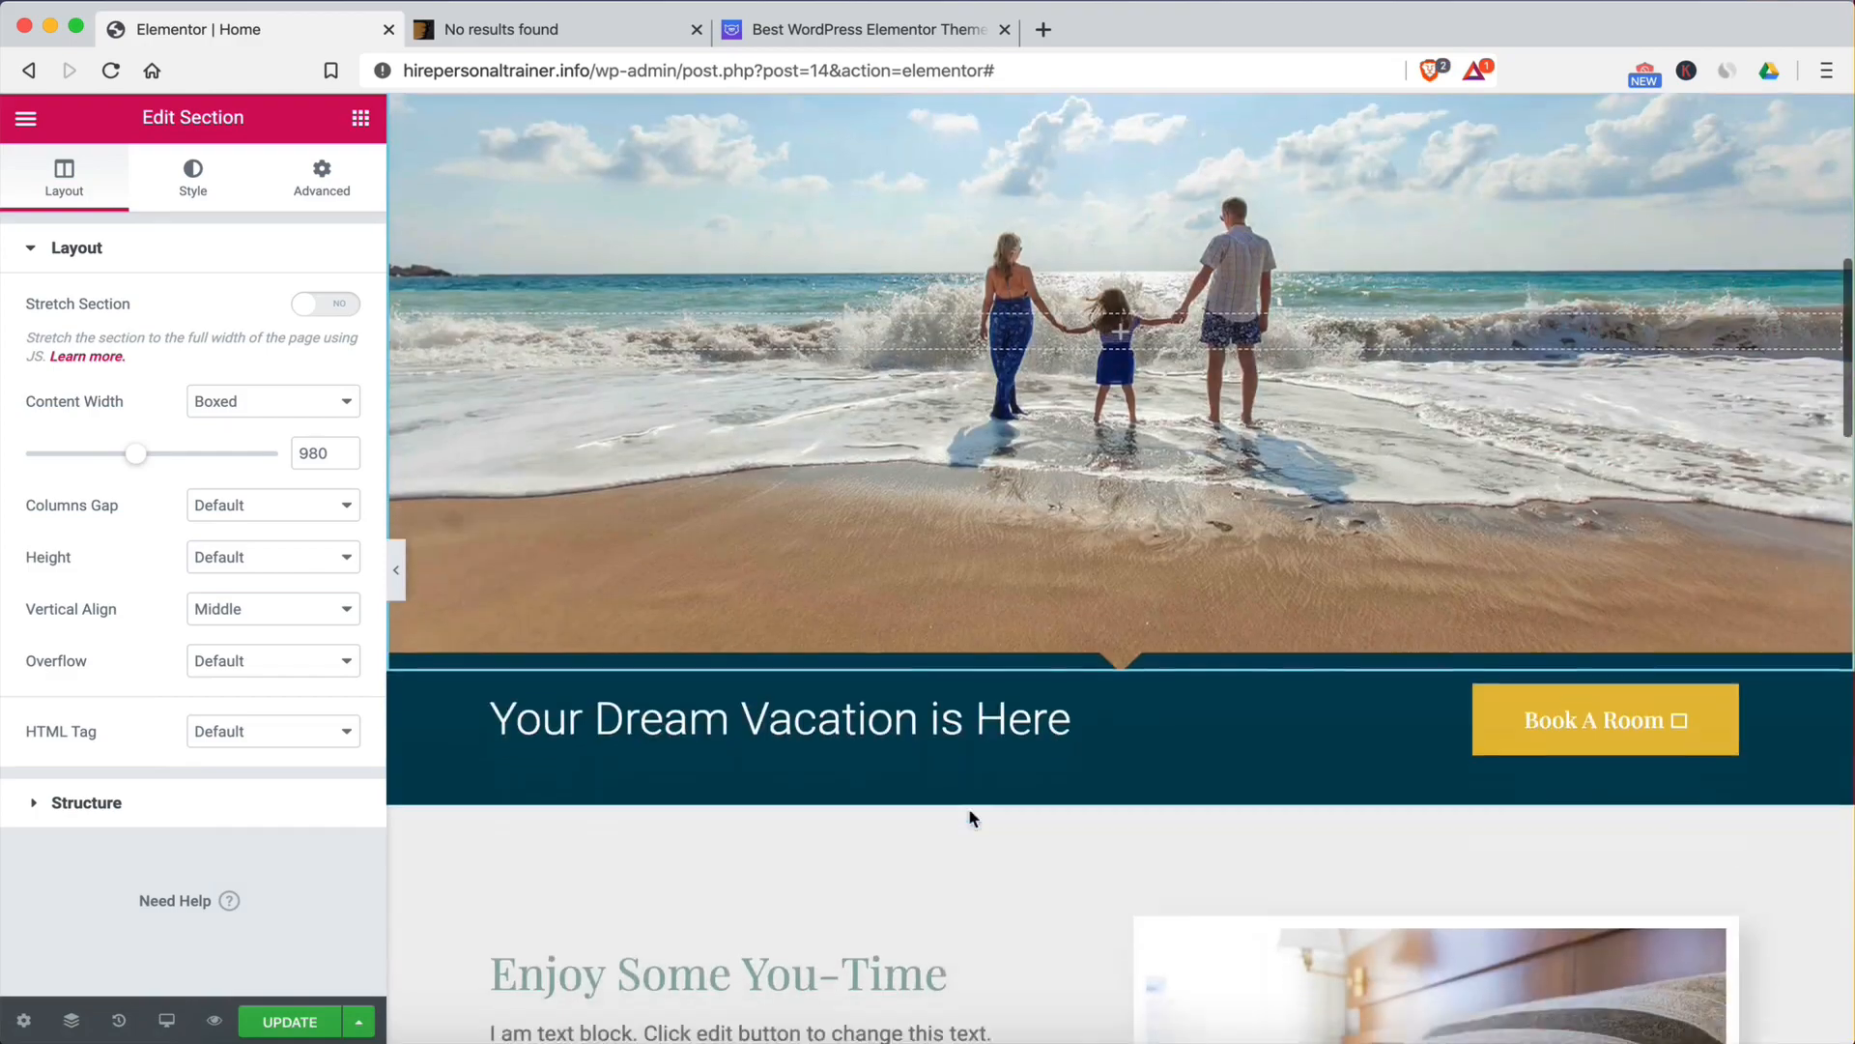
scroll(982, 387, down, 20)
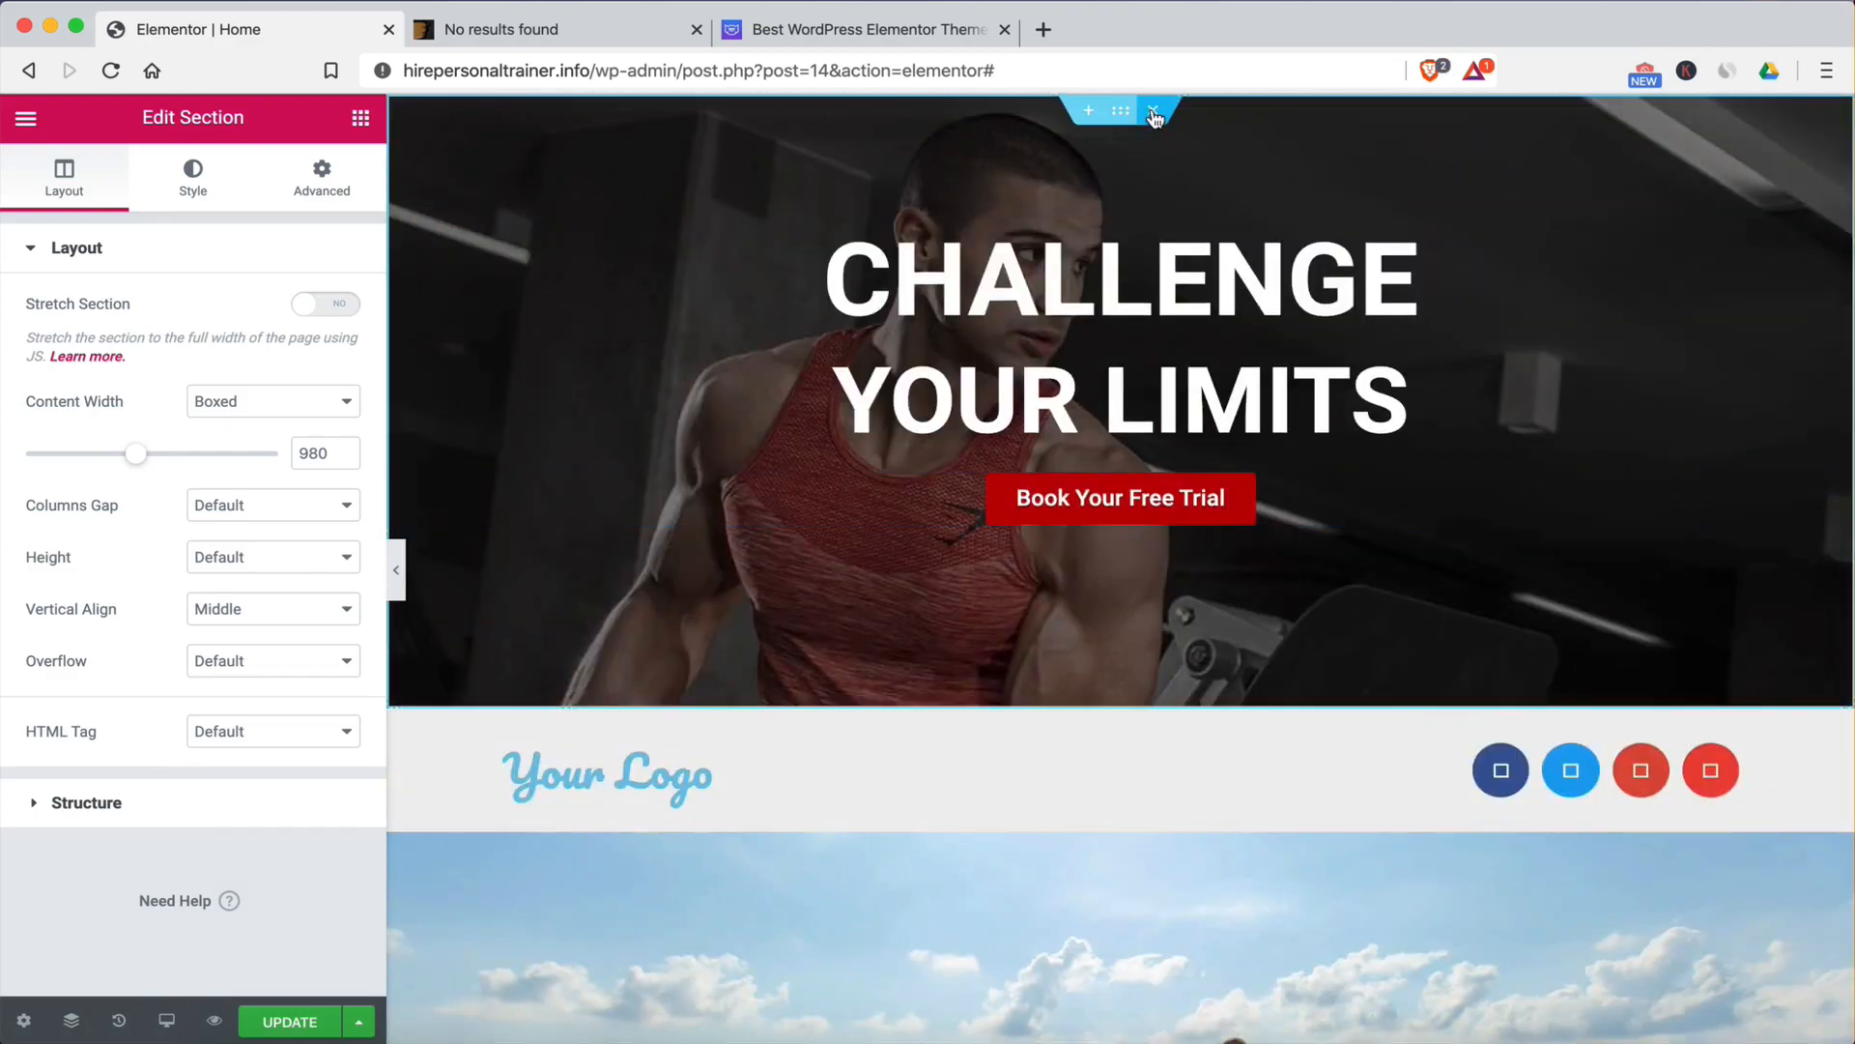
scroll(1201, 671, down, 8)
scroll(1064, 406, up, 3)
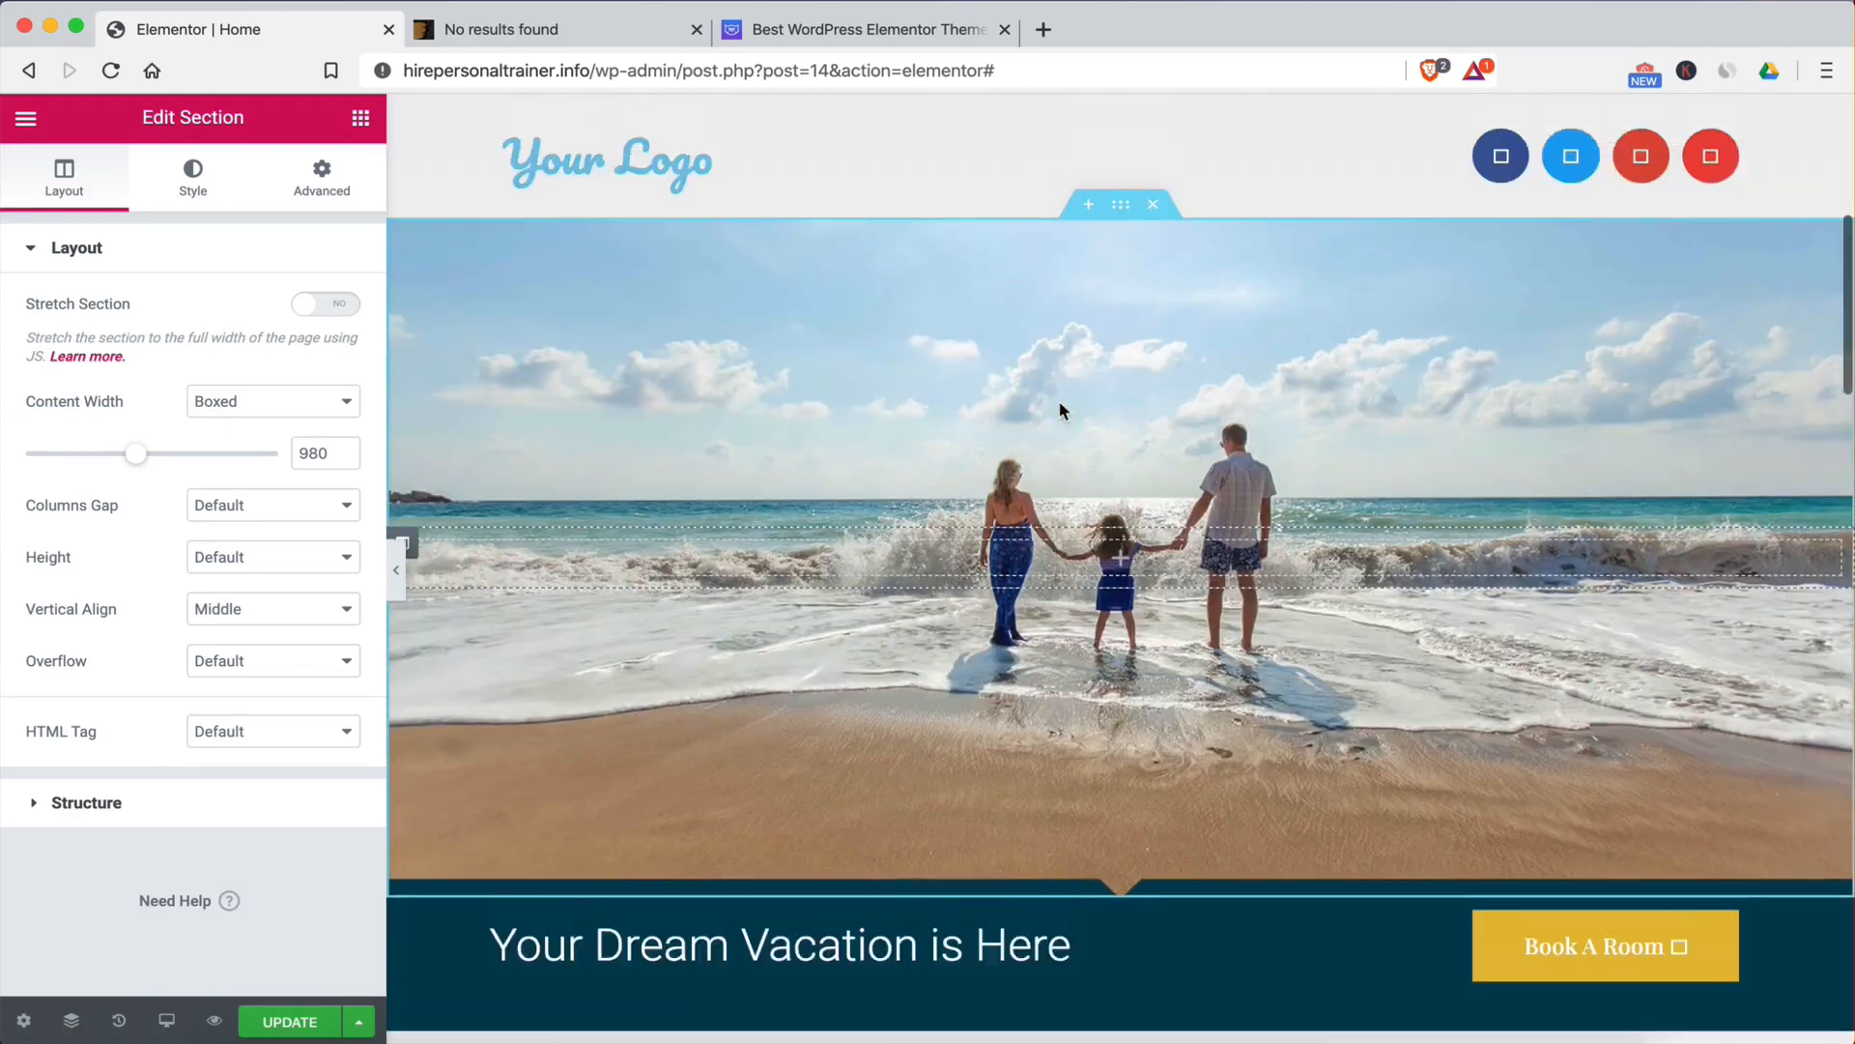
scroll(1296, 435, down, 8)
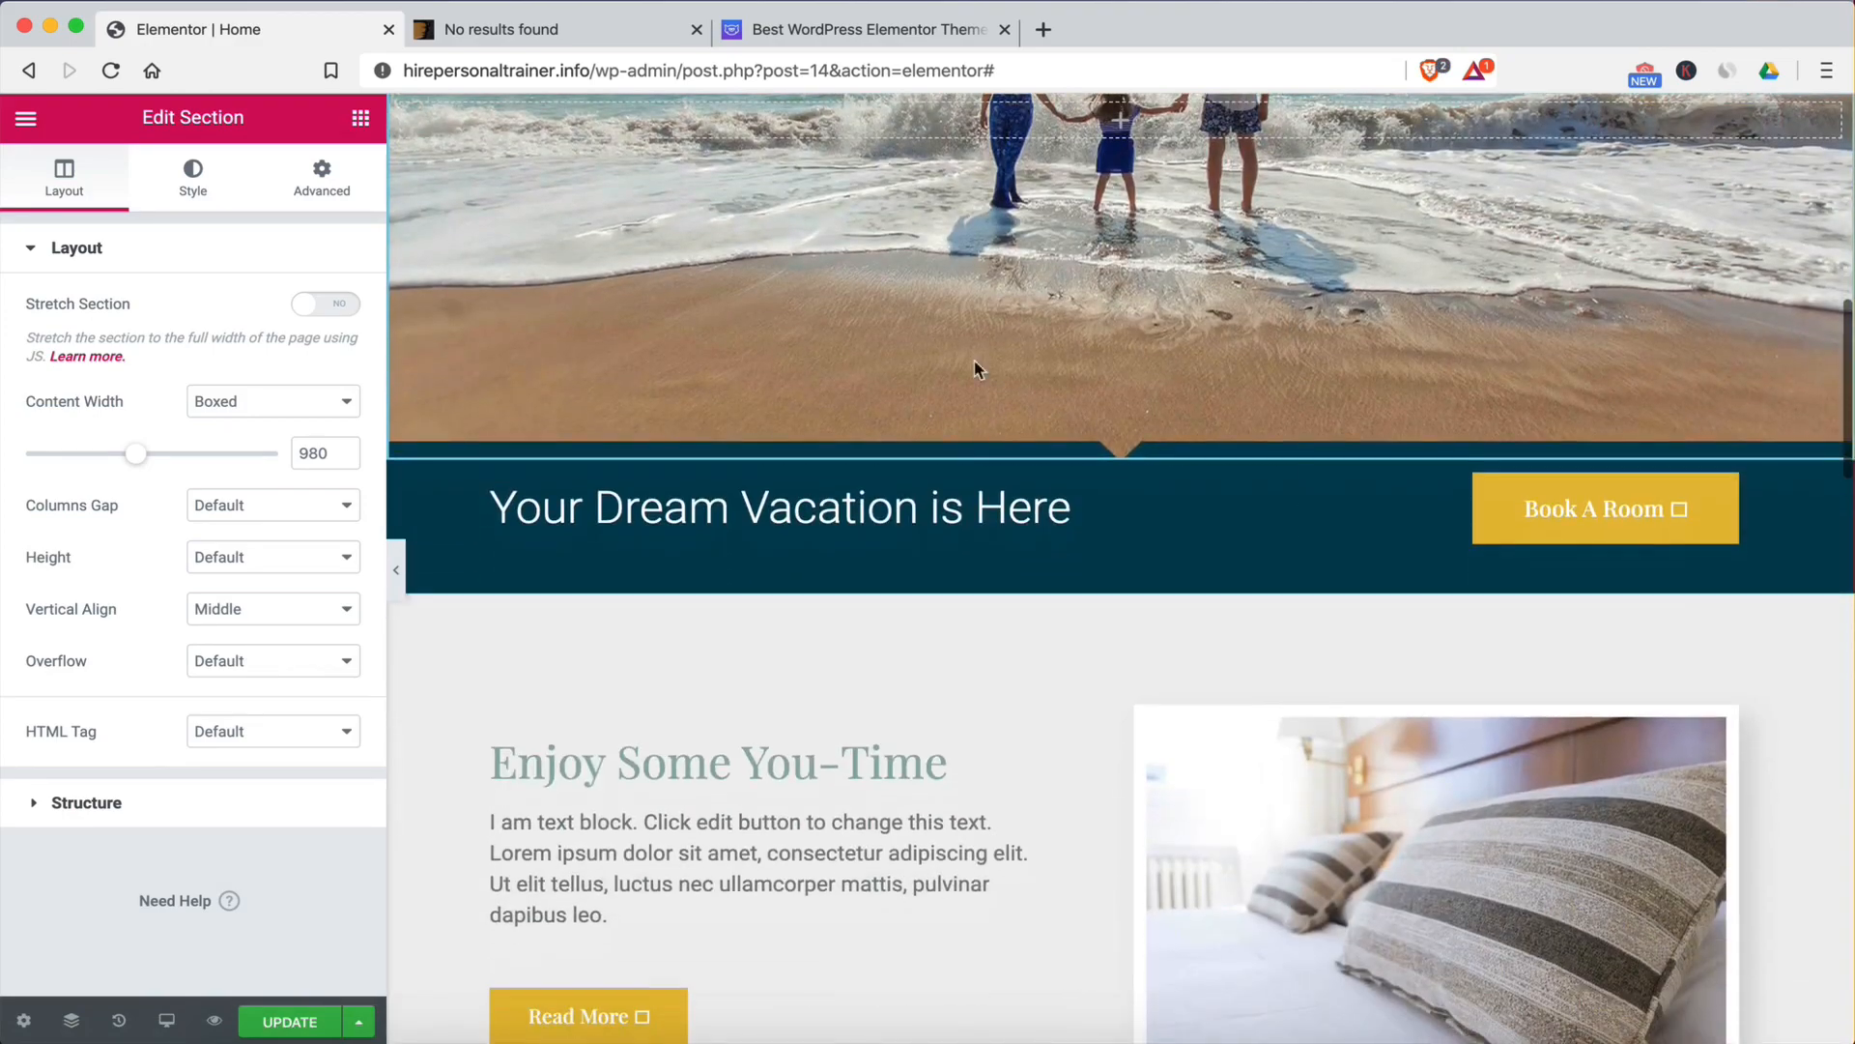
scroll(1039, 483, down, 20)
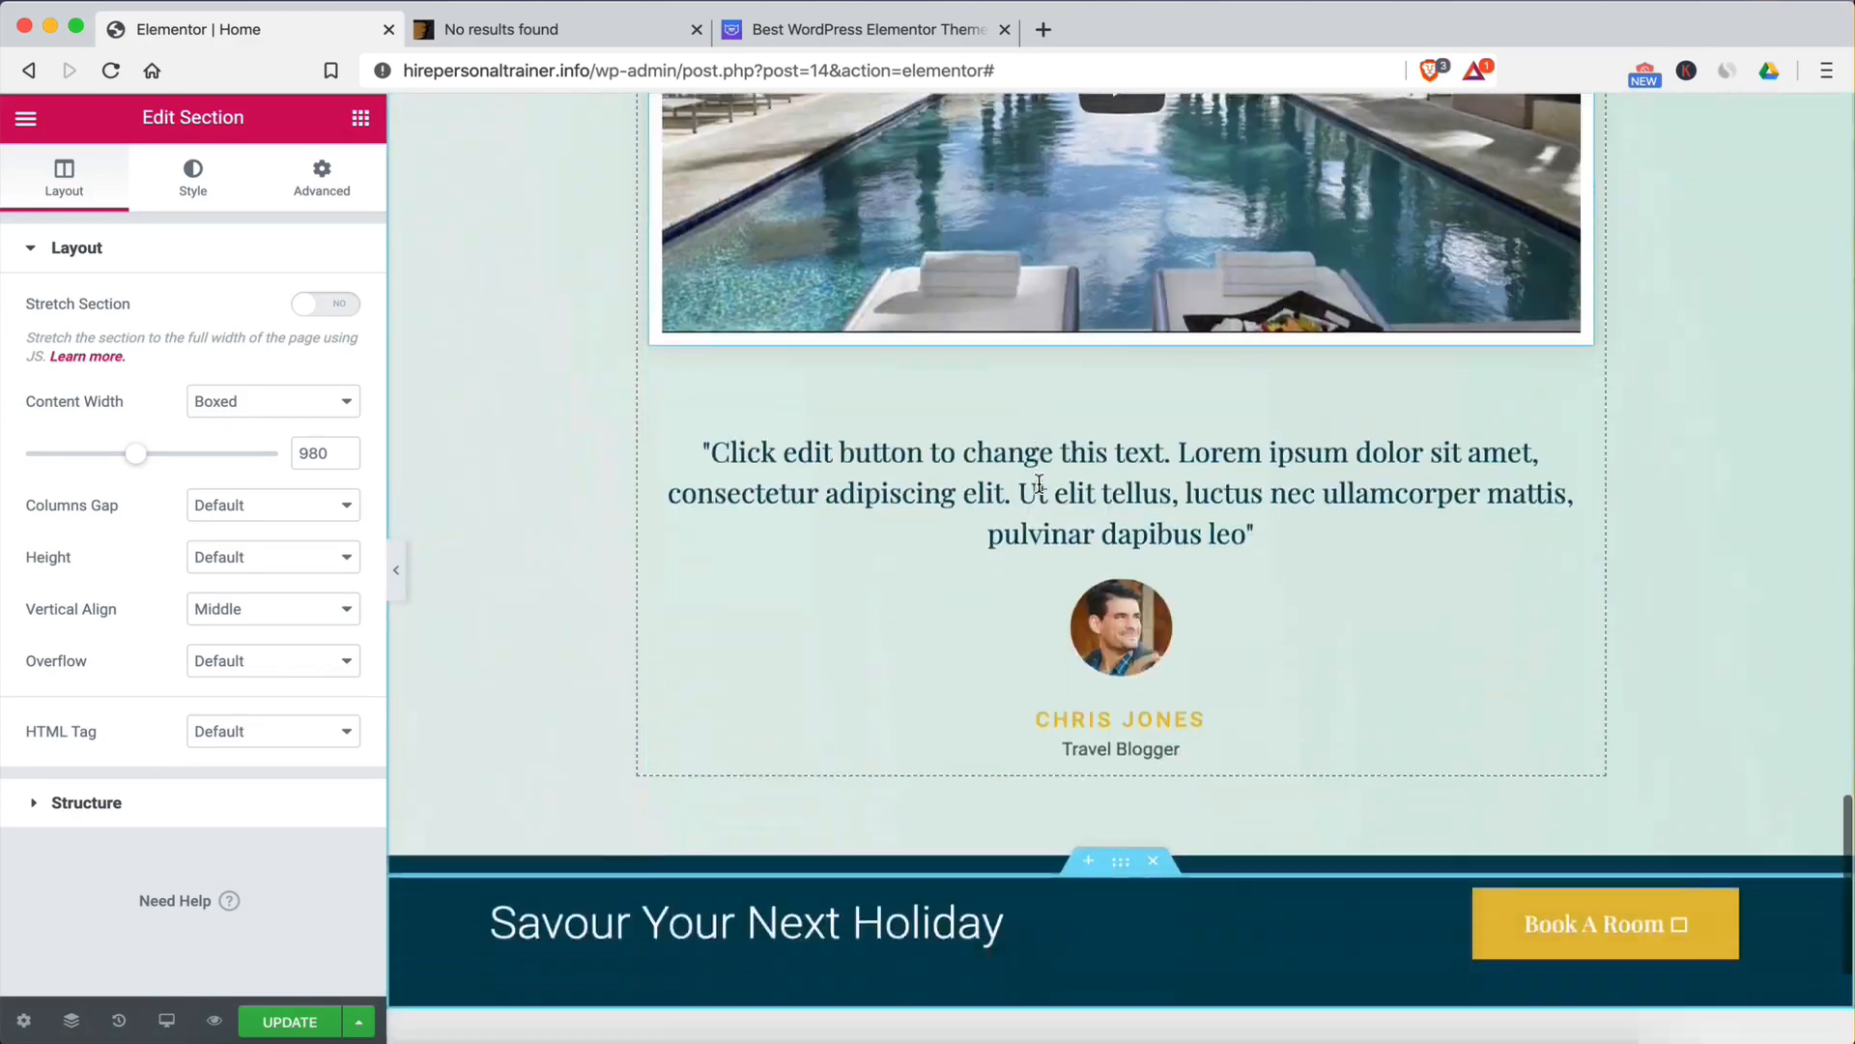
scroll(1038, 481, up, 12)
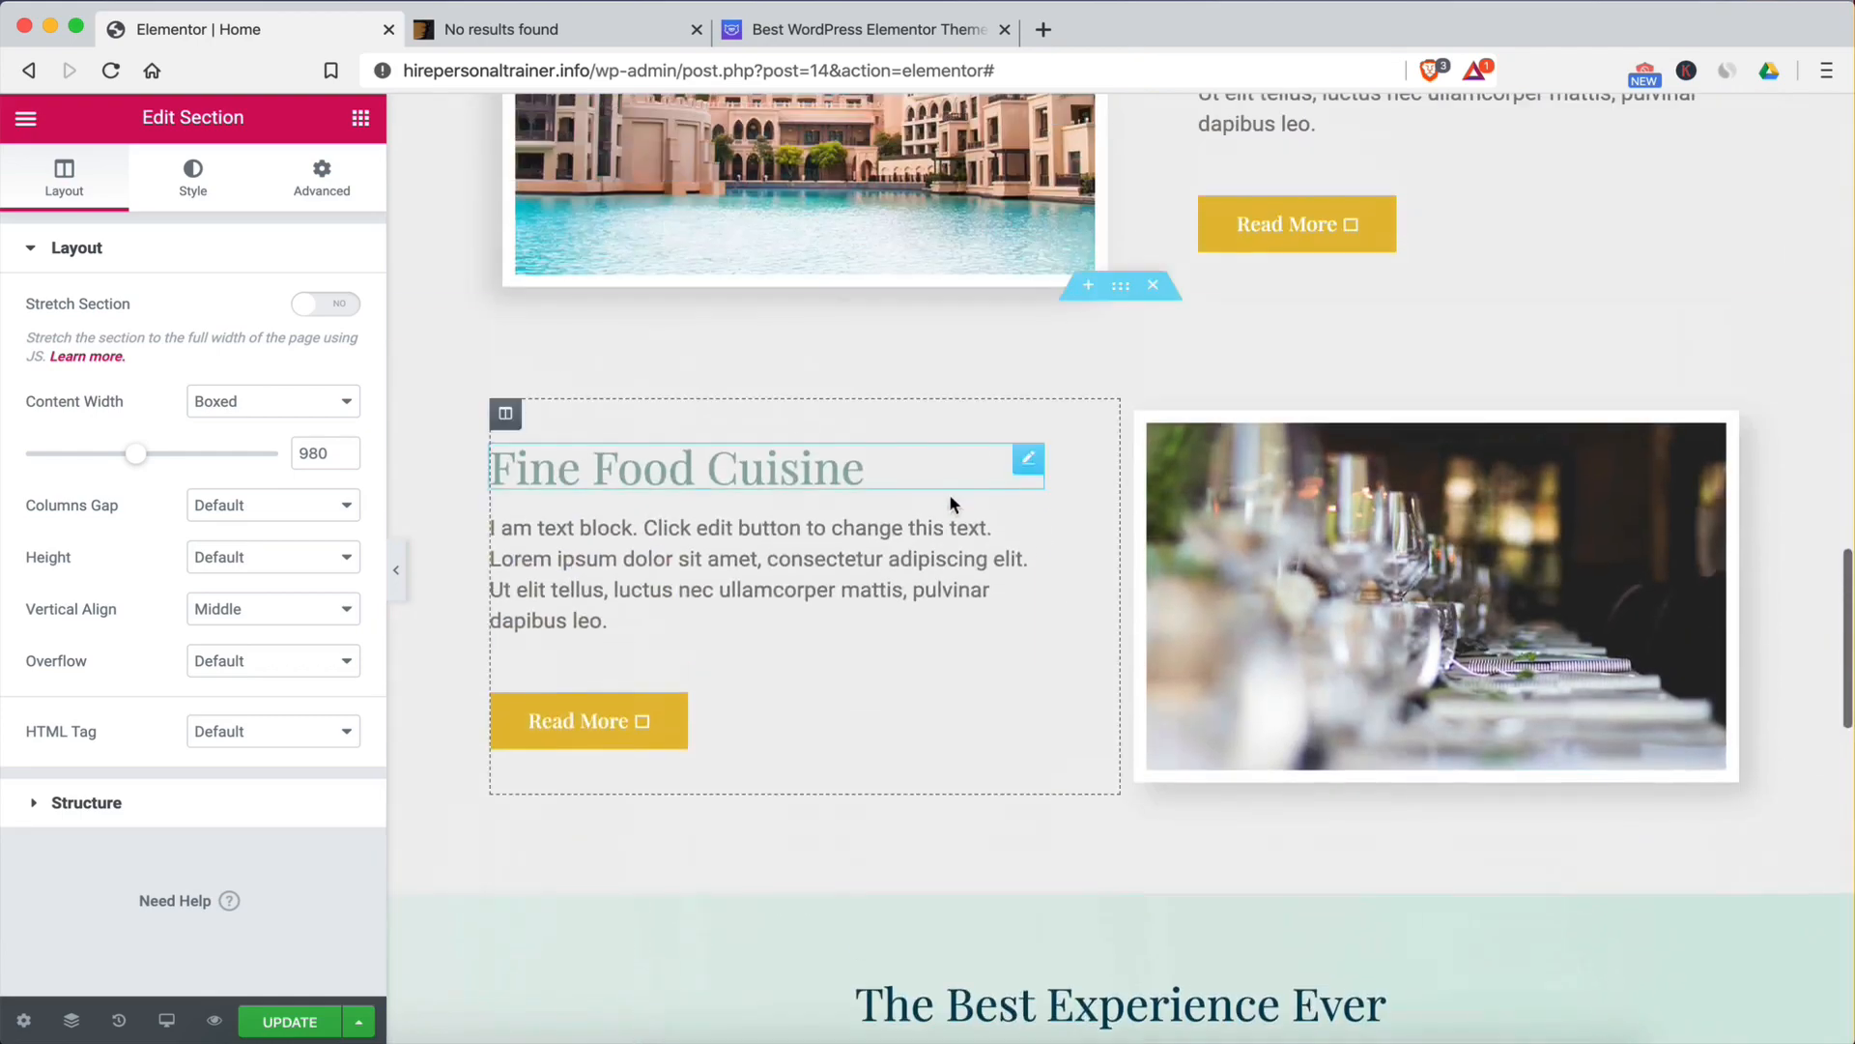
Step: Add an Image widget between the text block and the Read More button in the "Fine Food Cuisine" column
click(694, 585)
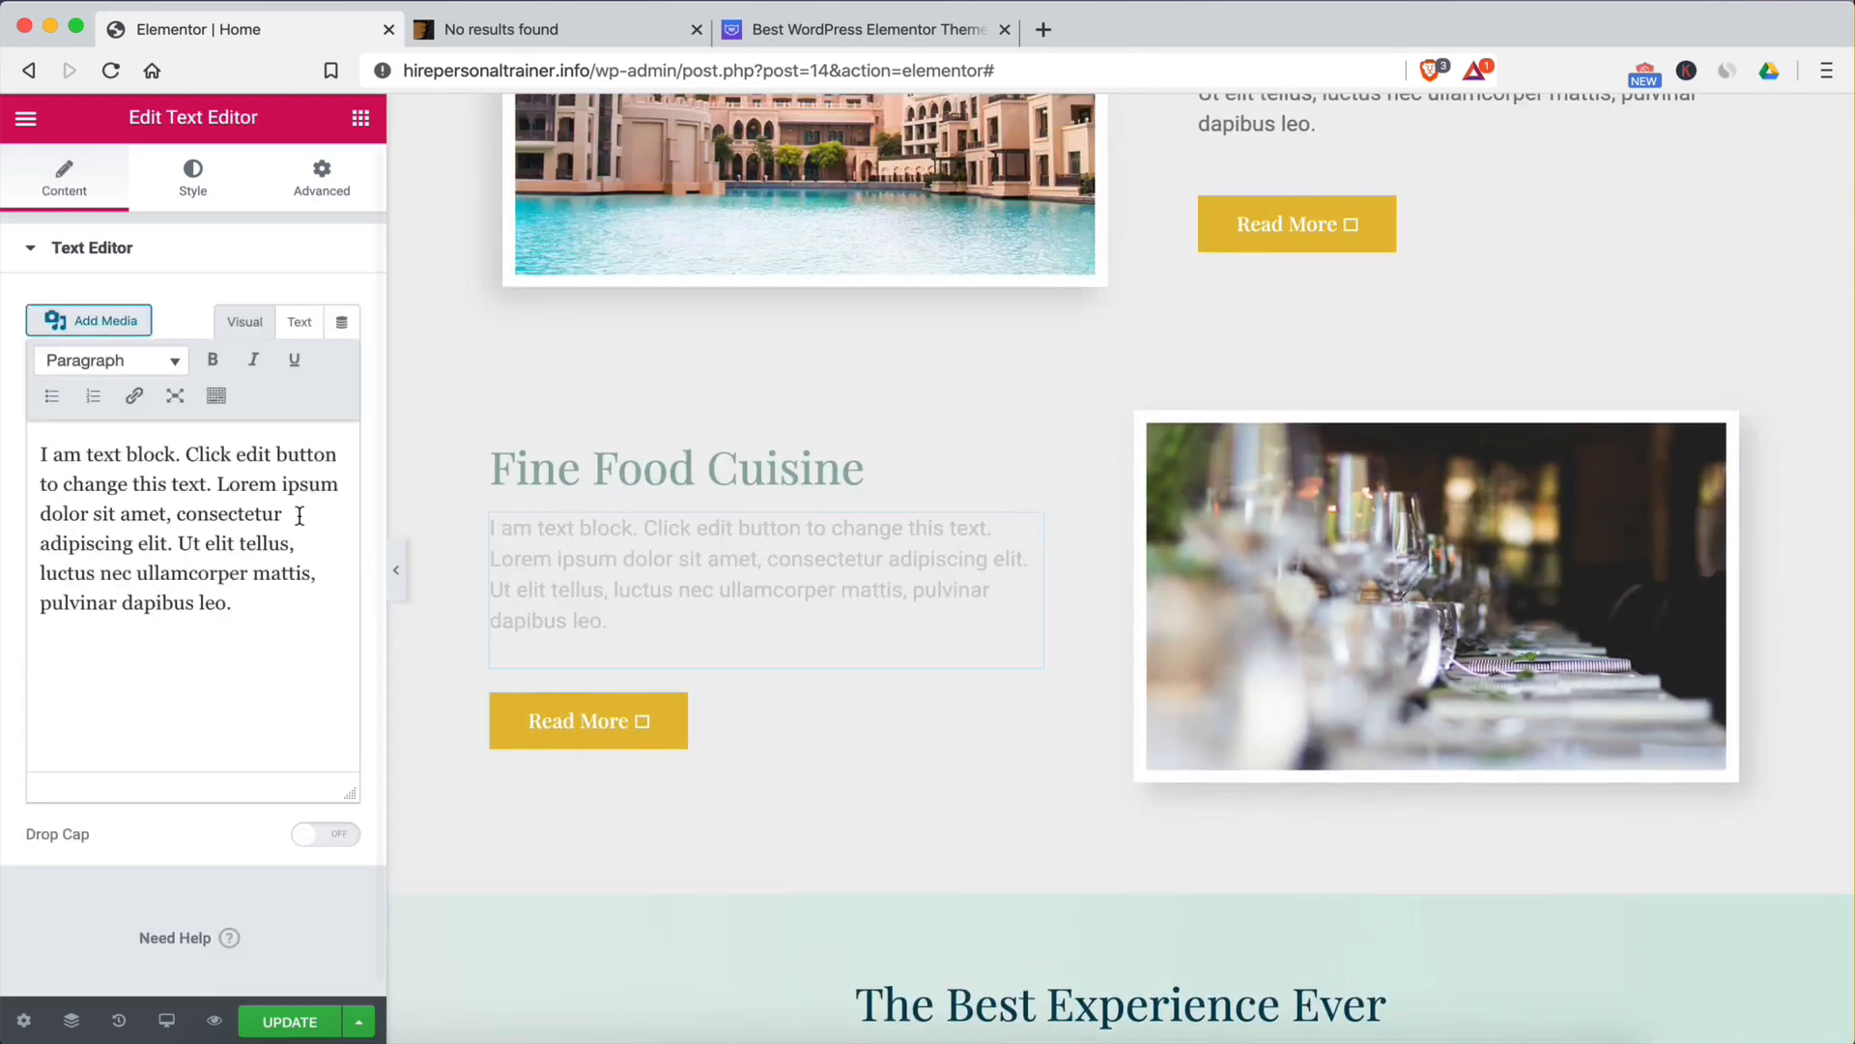
click(361, 119)
drag(129, 461, 609, 605)
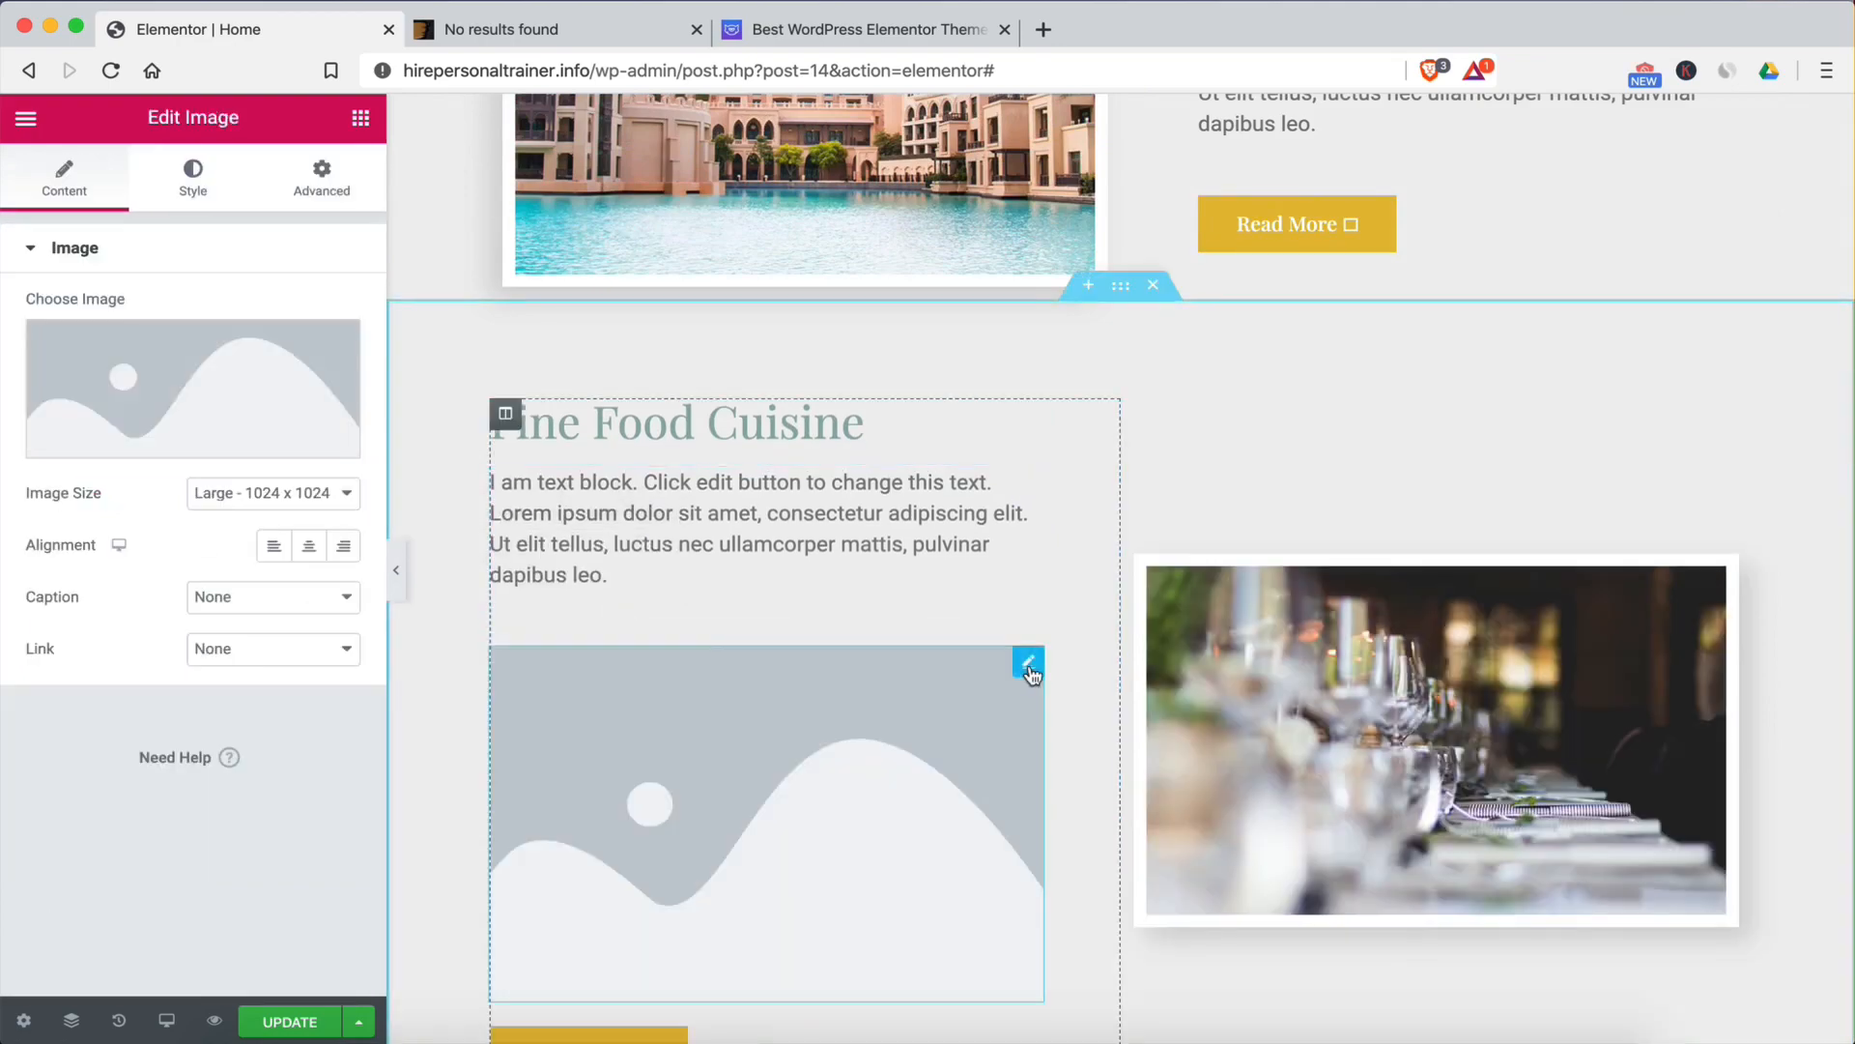
Step: Delete the placeholder Image widget from the "Fine Food Cuisine" column
right_click(1030, 674)
click(1085, 1015)
scroll(832, 524, down, 5)
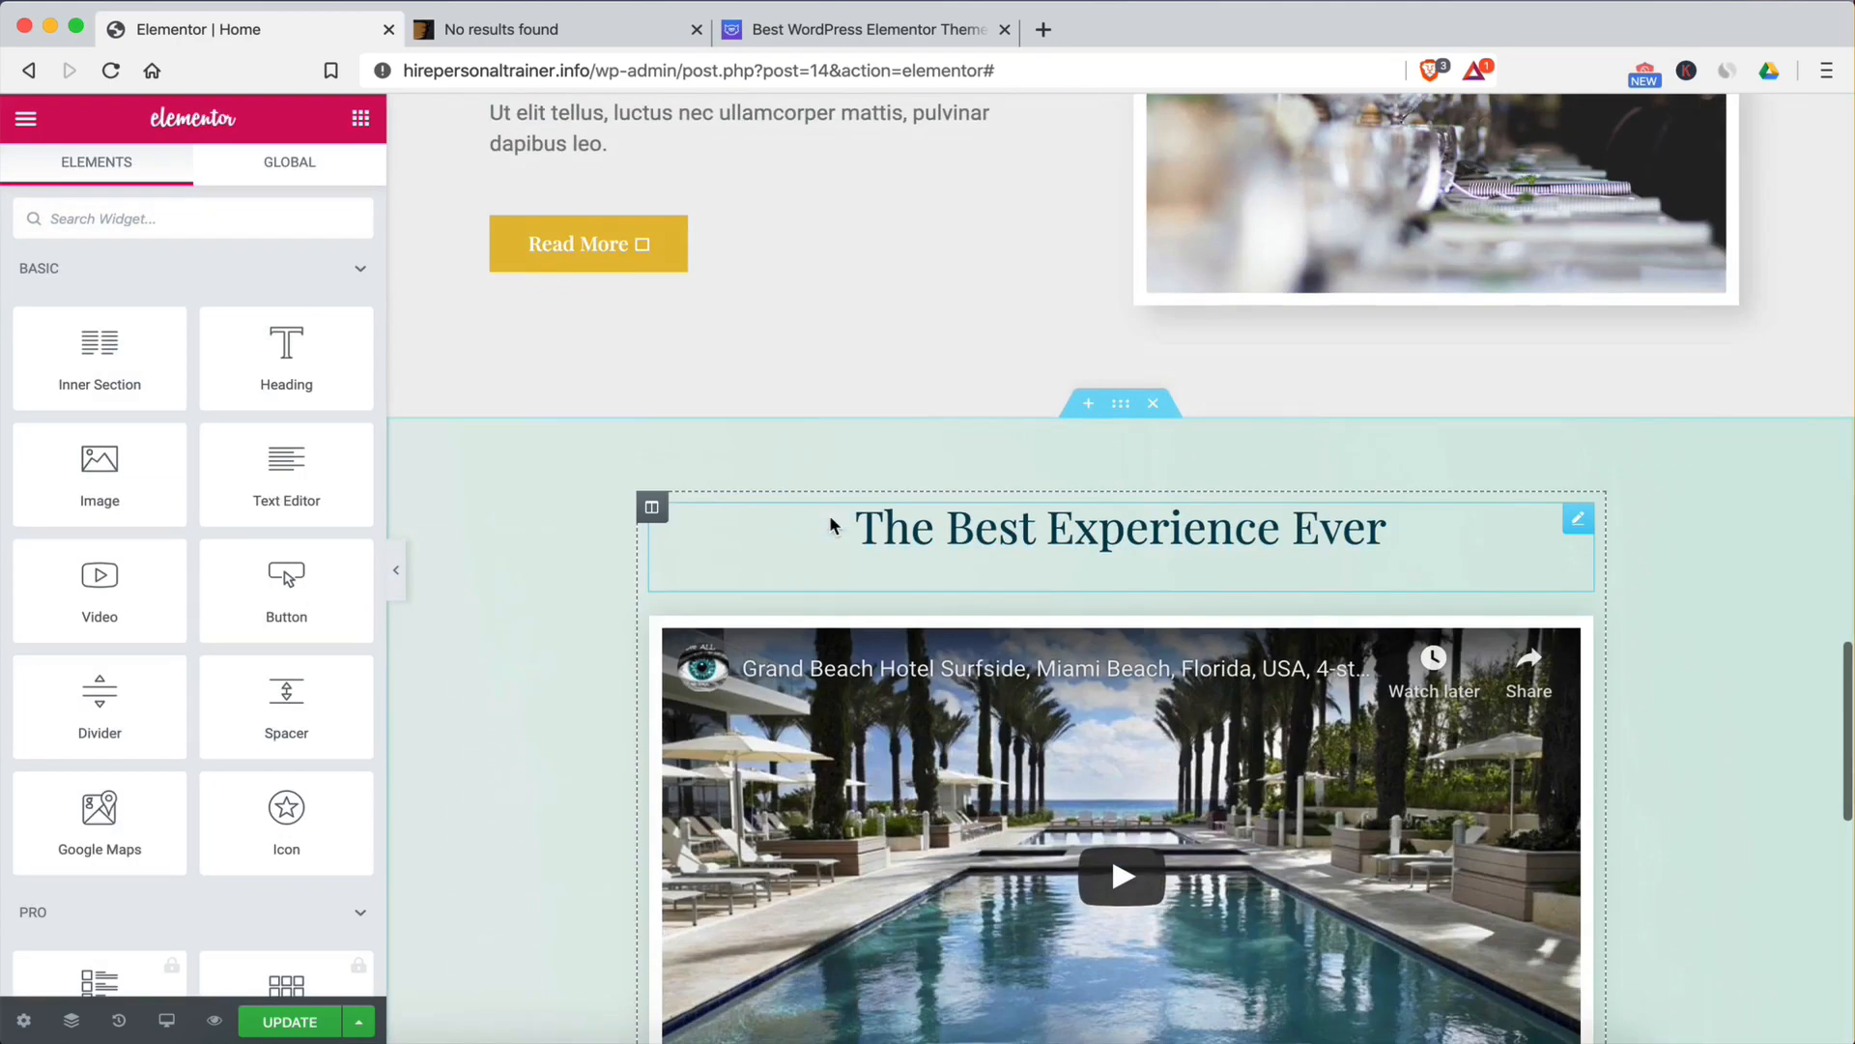
Step: Delete all the inserted hotel template sections below the "Challenge Your Limits" hero
scroll(831, 525, down, 10)
scroll(831, 524, up, 15)
scroll(831, 525, down, 5)
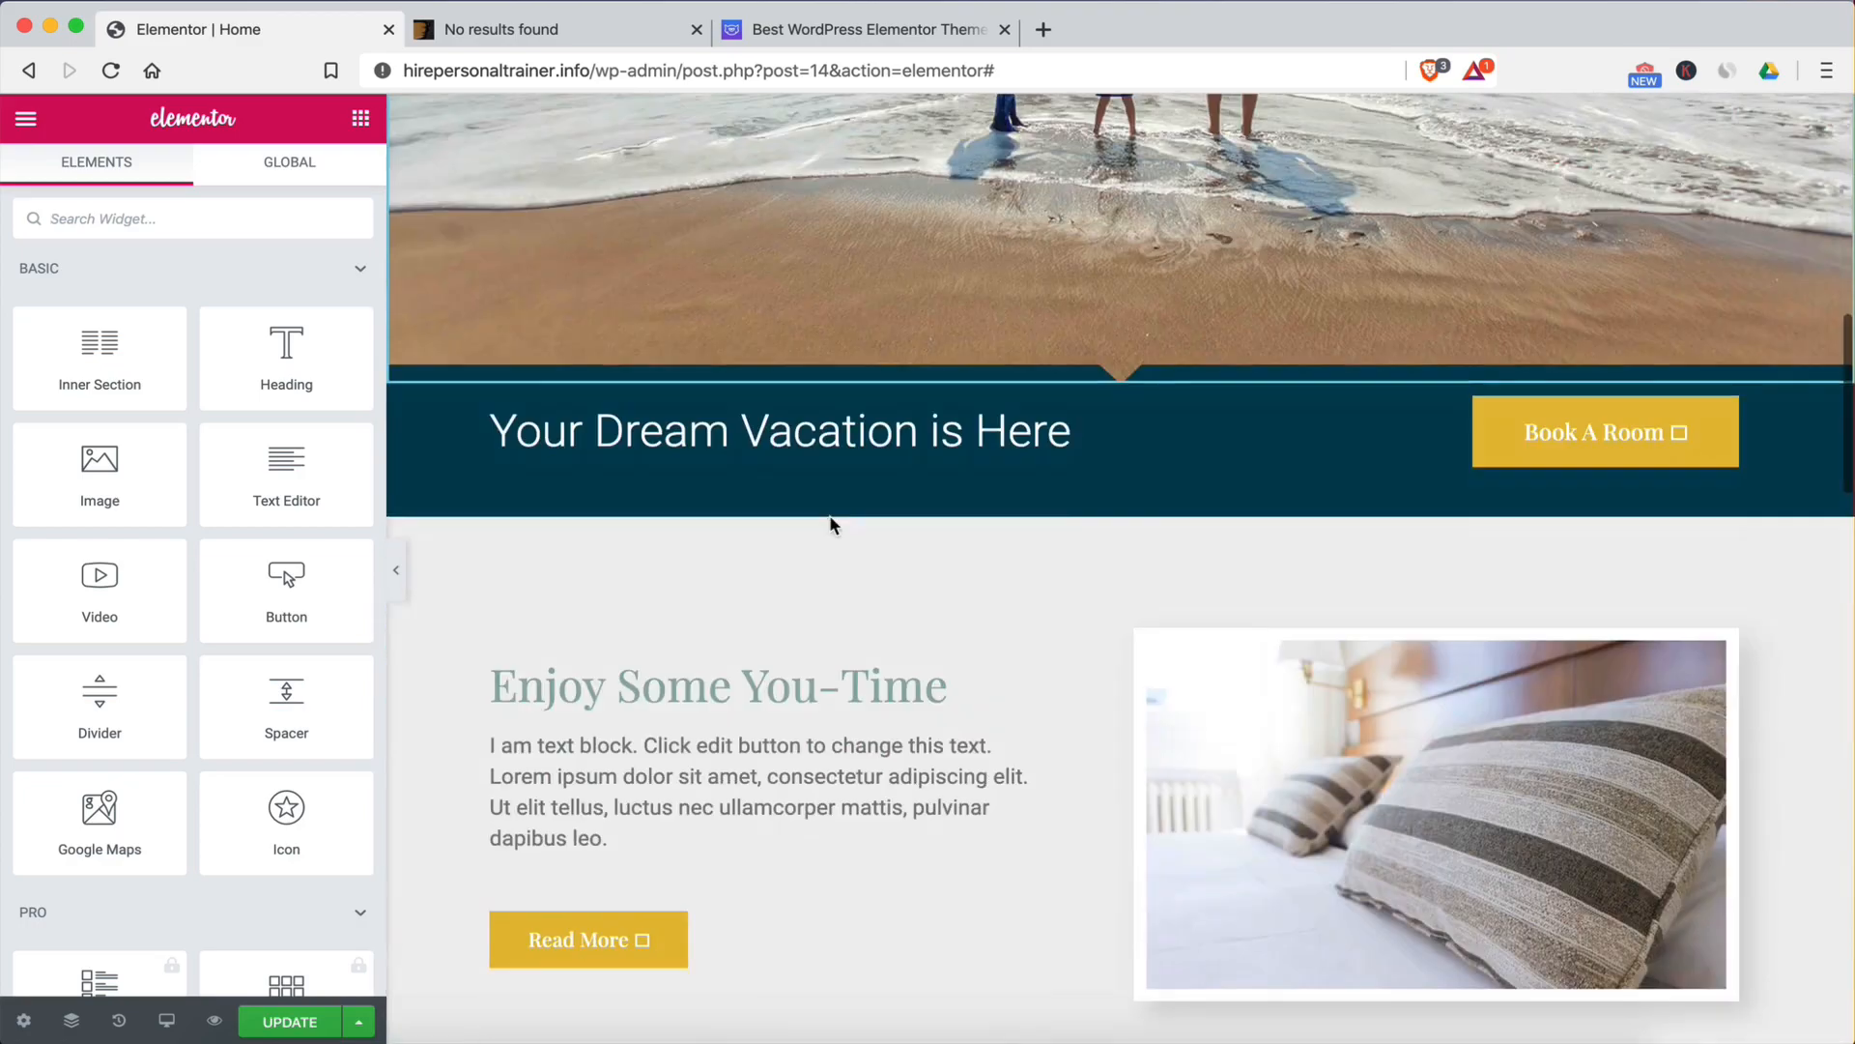
scroll(1276, 561, up, 10)
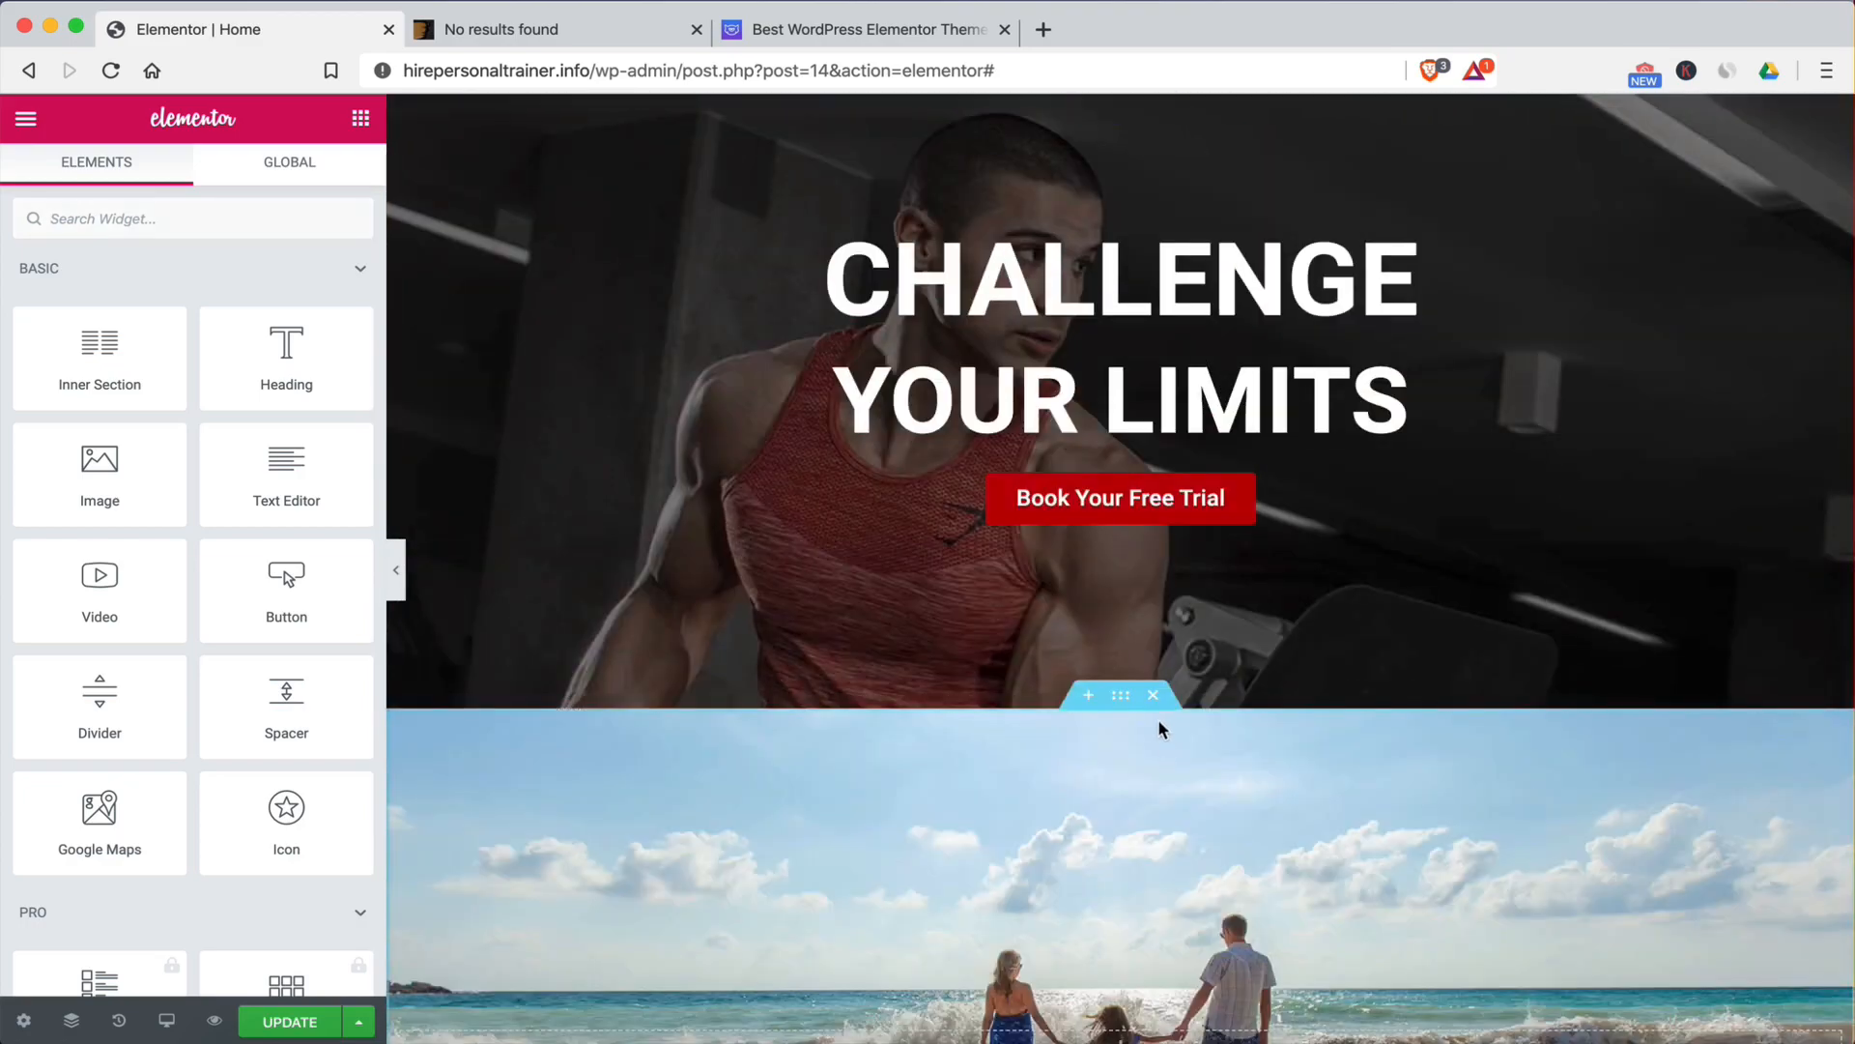
click(1156, 717)
click(1157, 715)
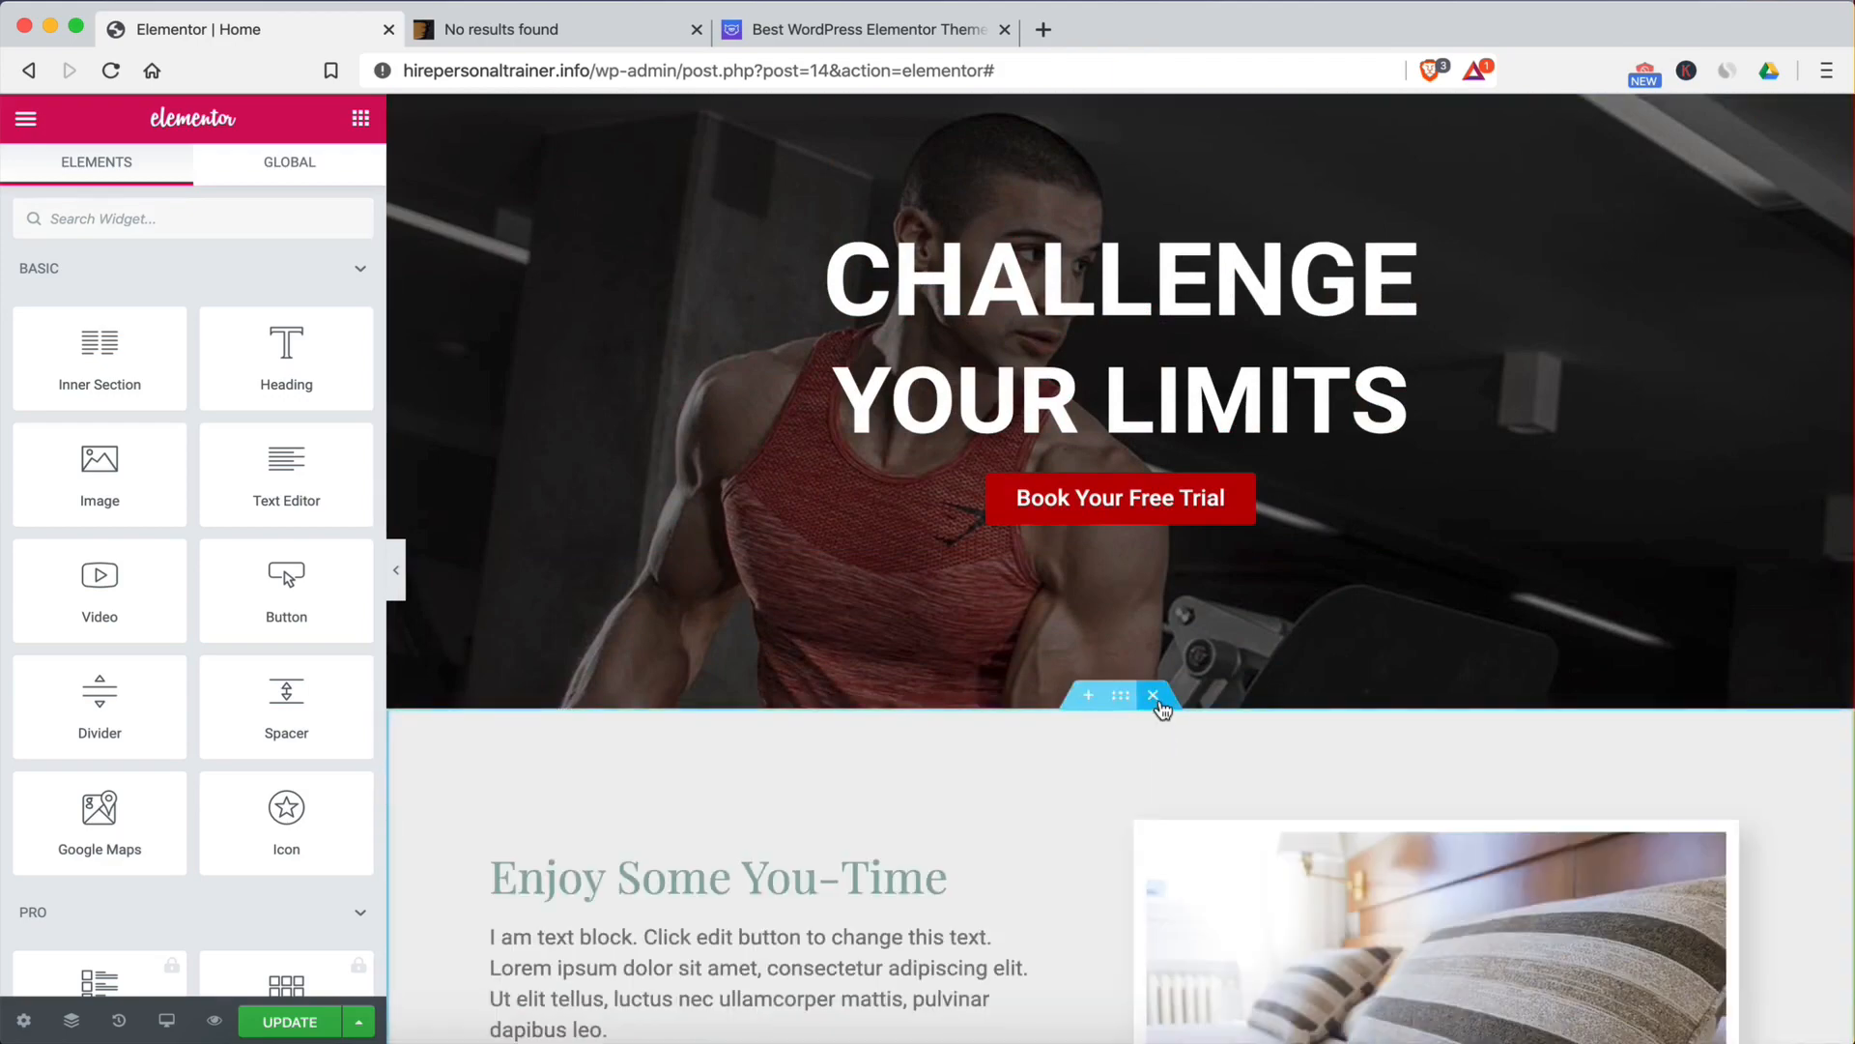
click(1157, 706)
click(1158, 705)
click(1160, 707)
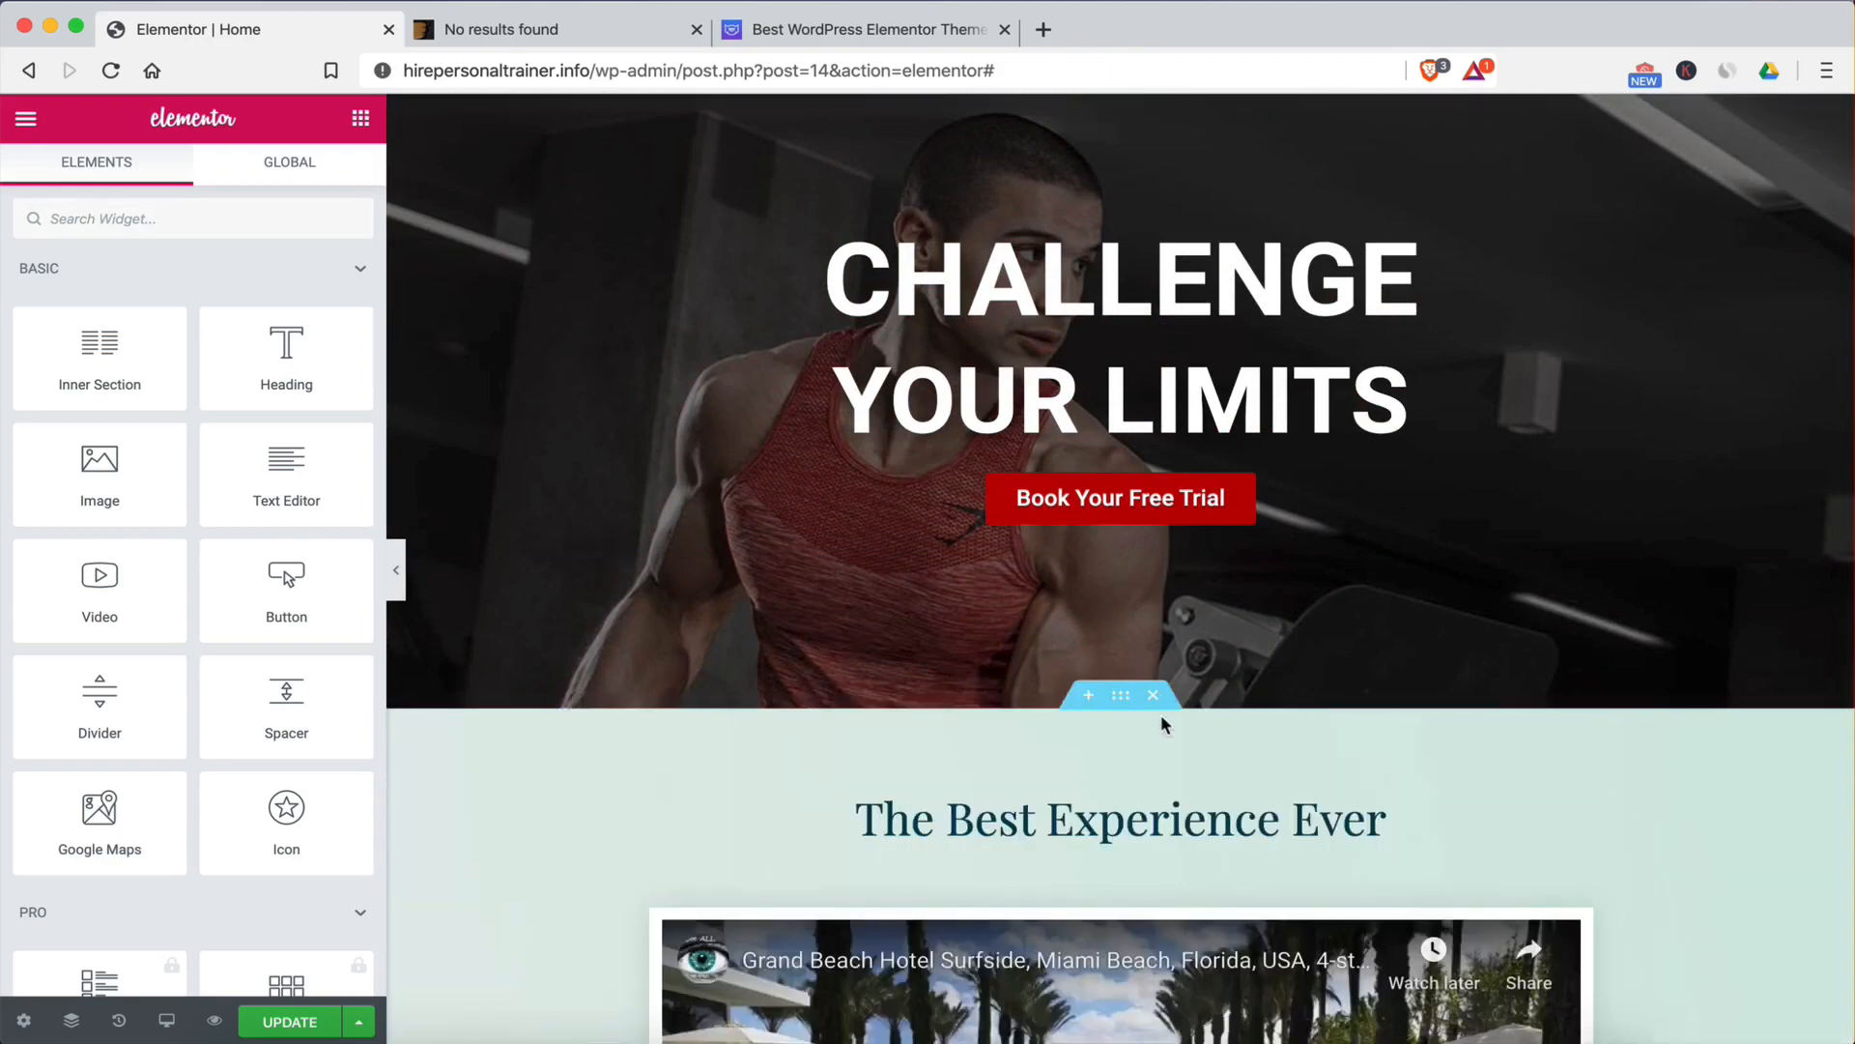
click(1159, 706)
click(1155, 697)
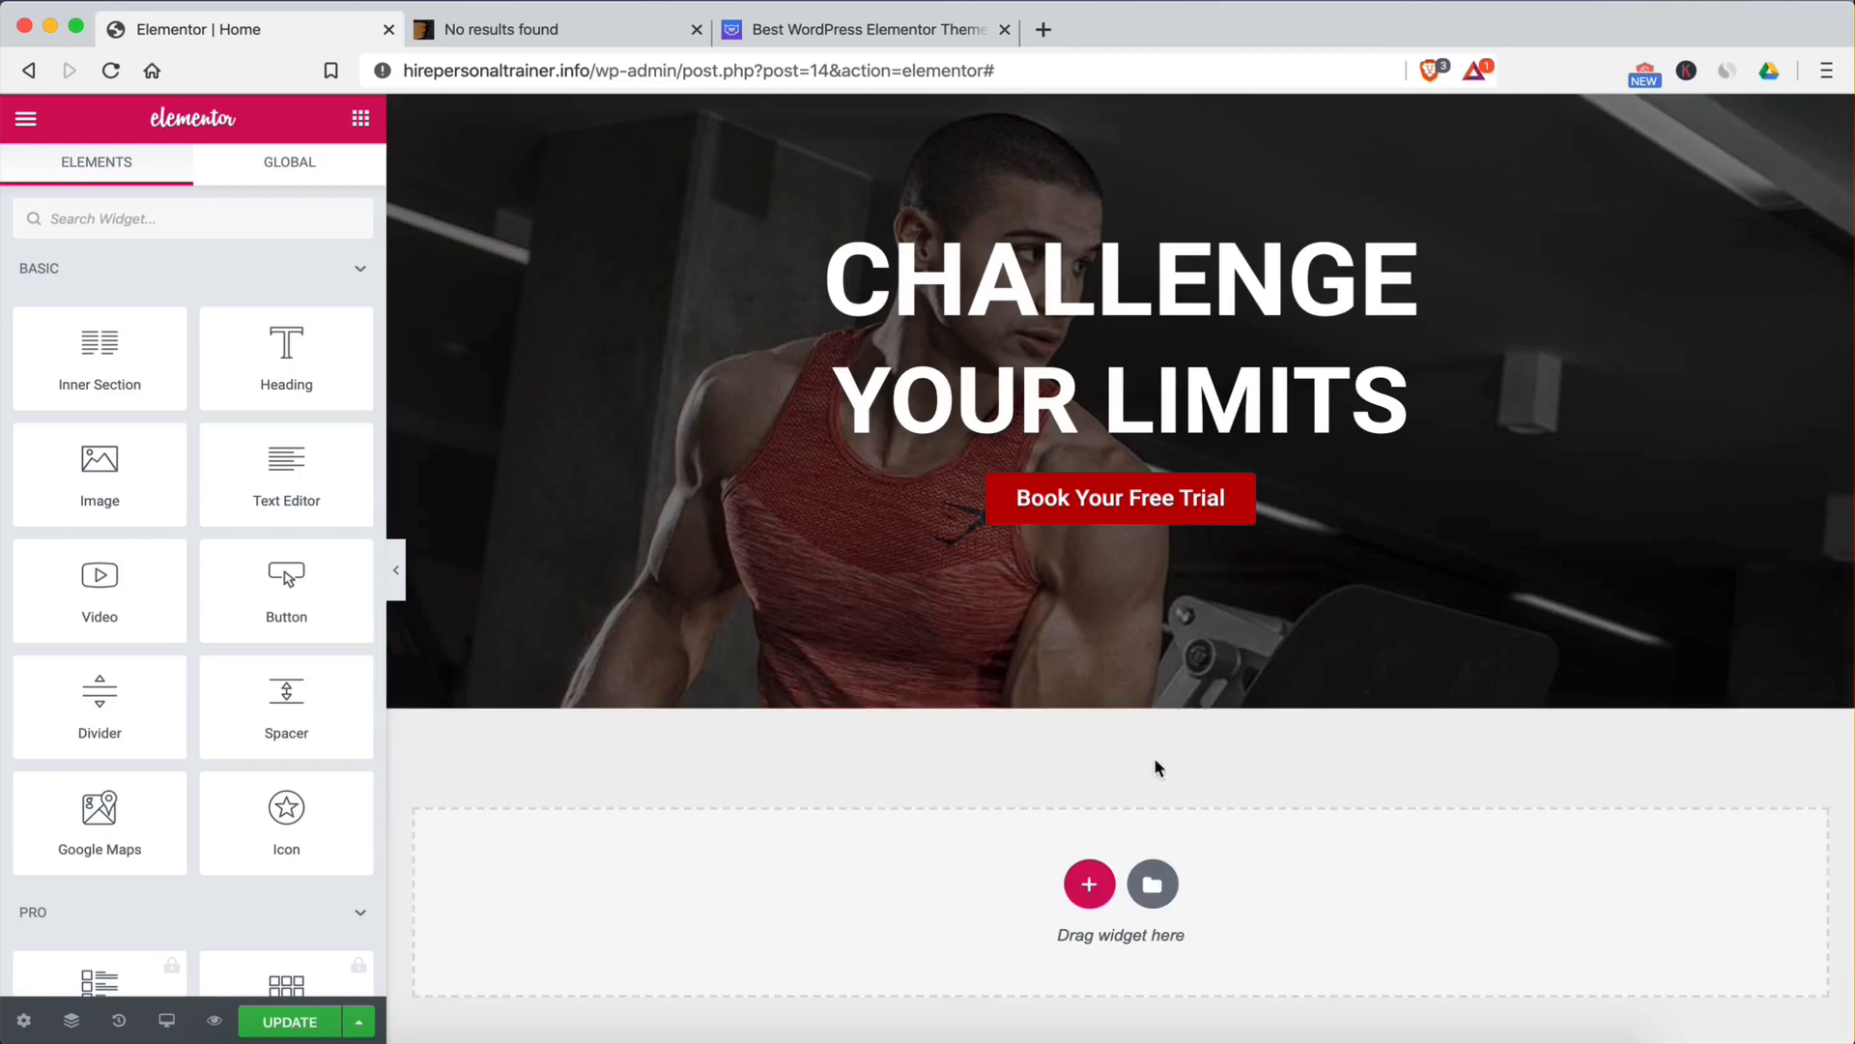
click(1104, 310)
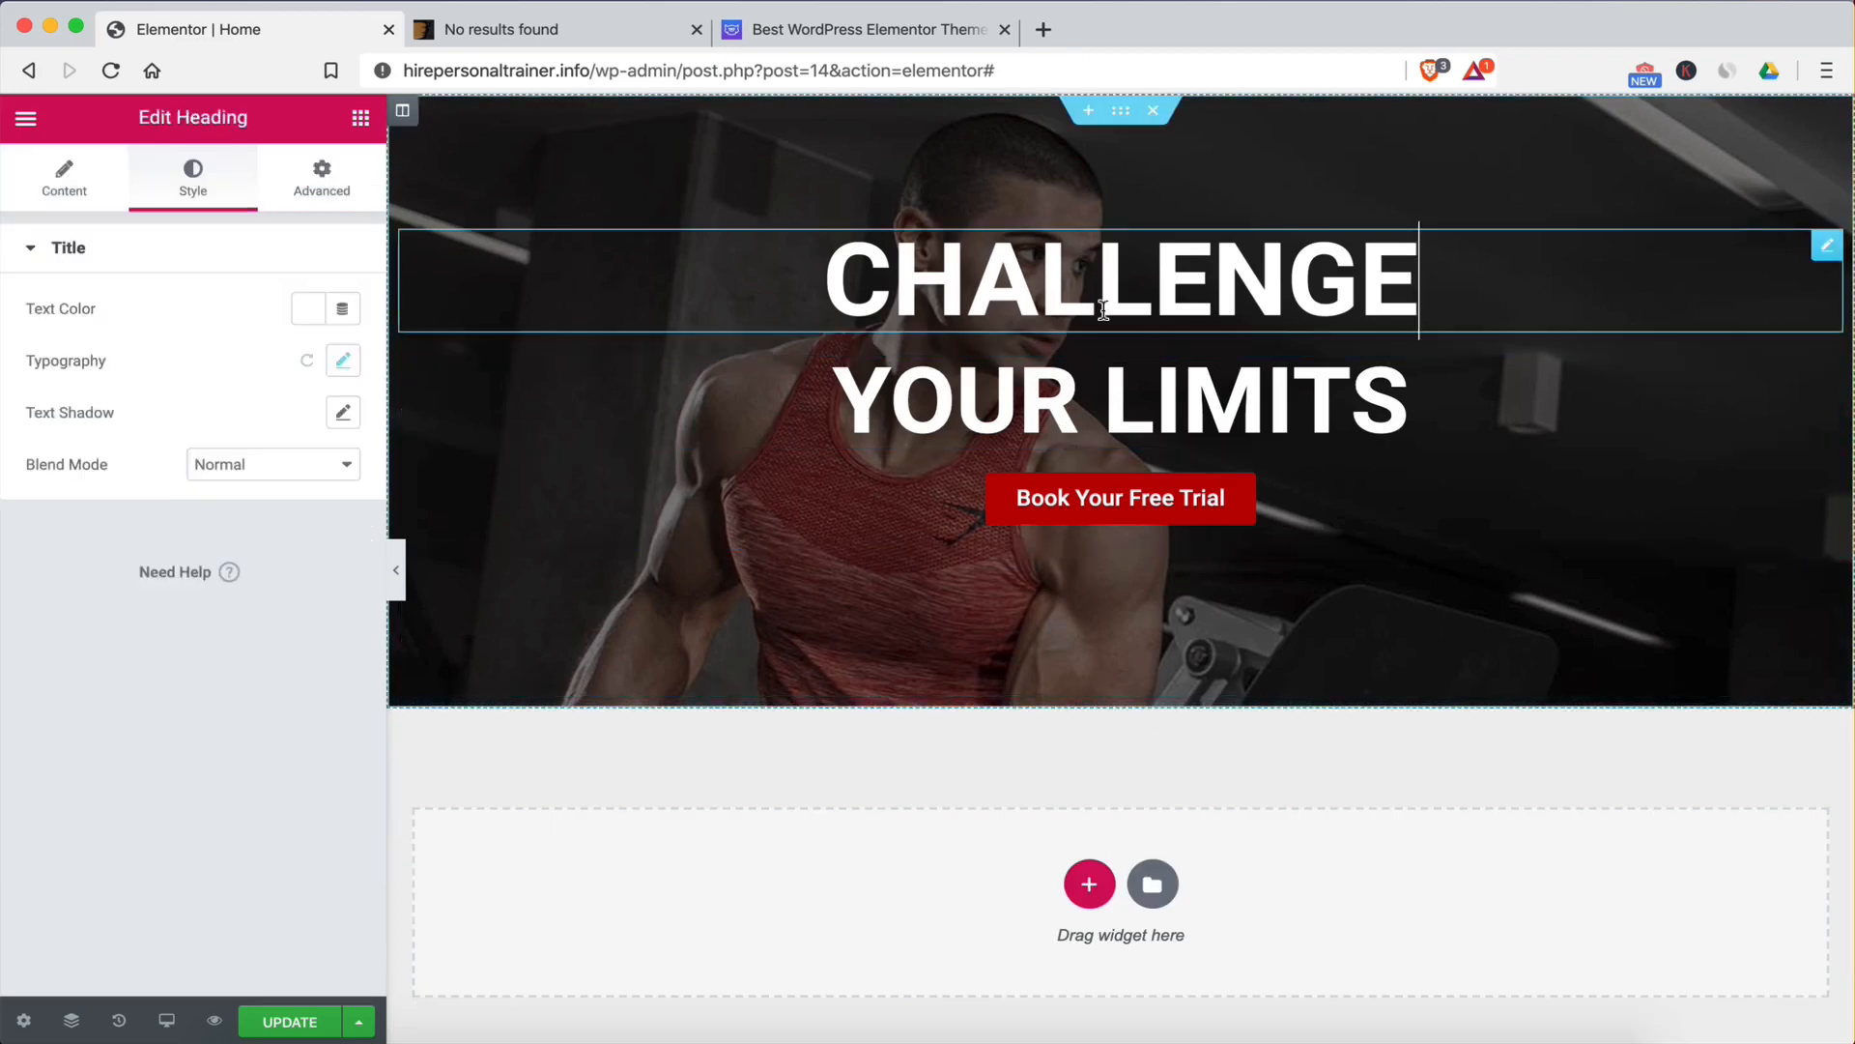
click(360, 119)
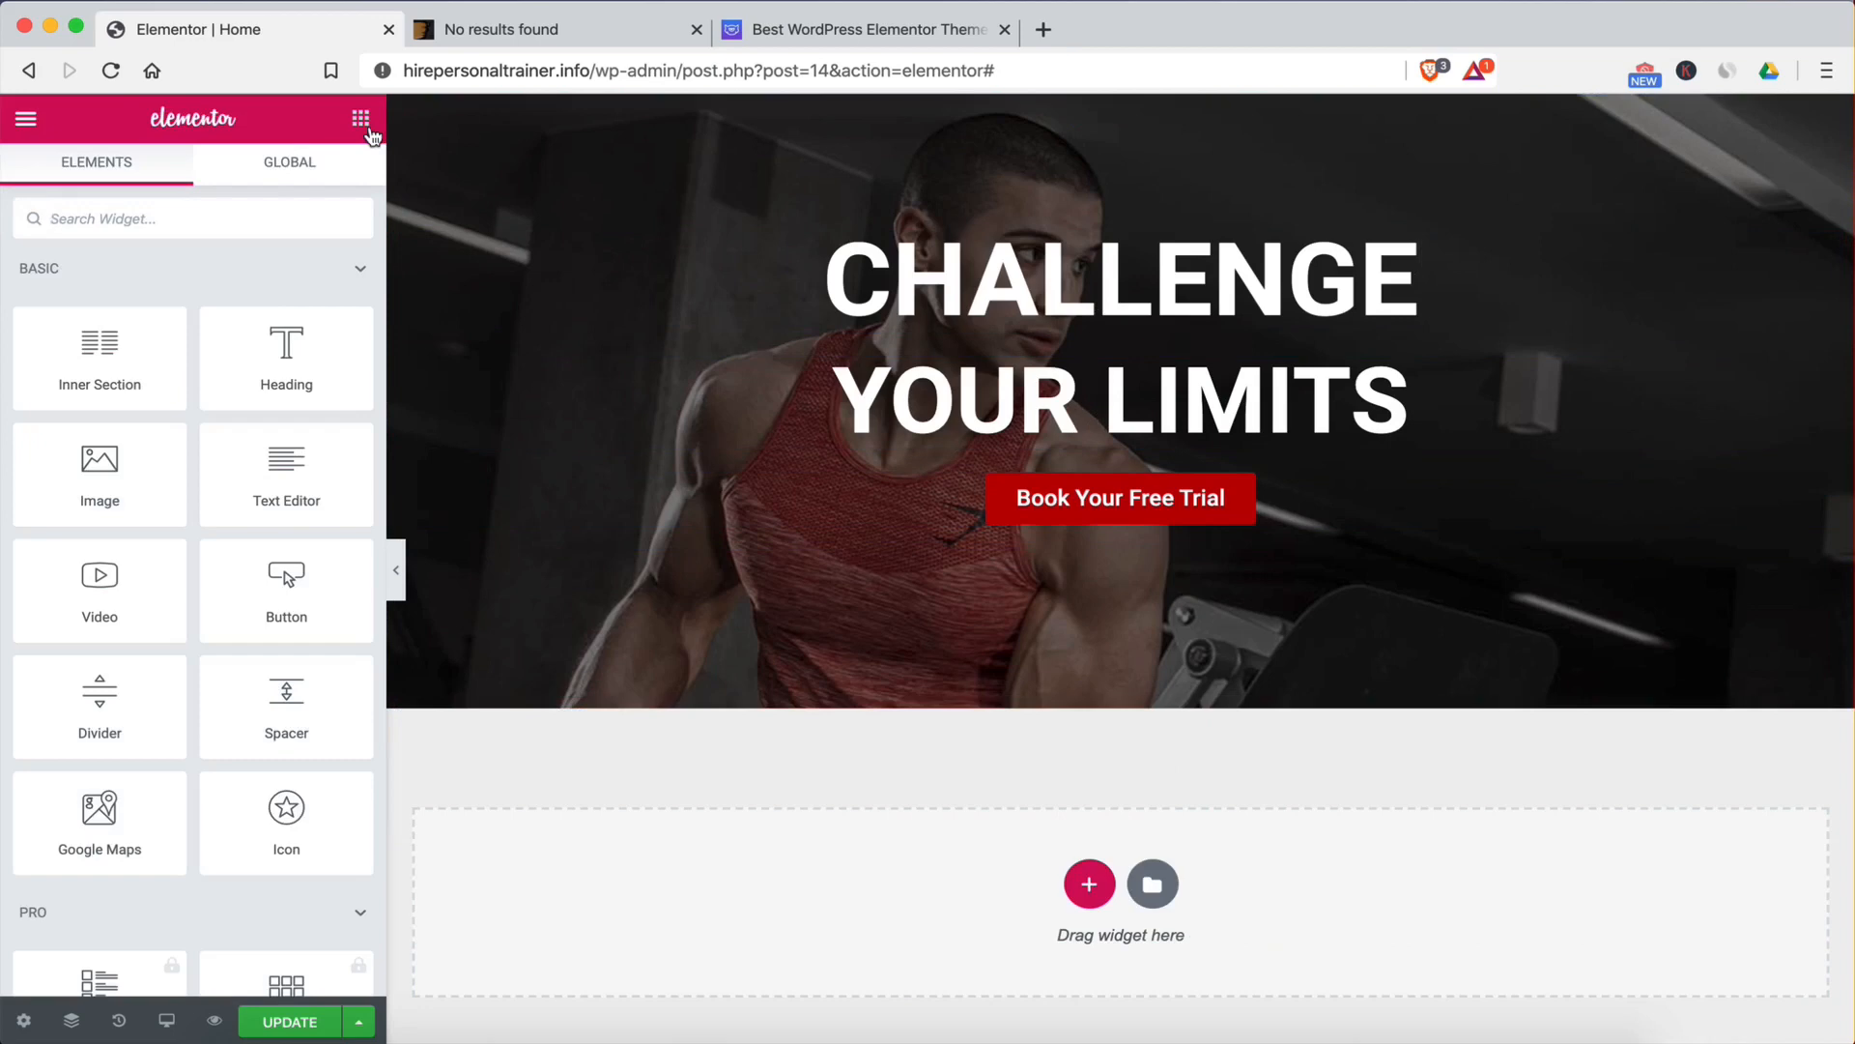
scroll(344, 425, down, 3)
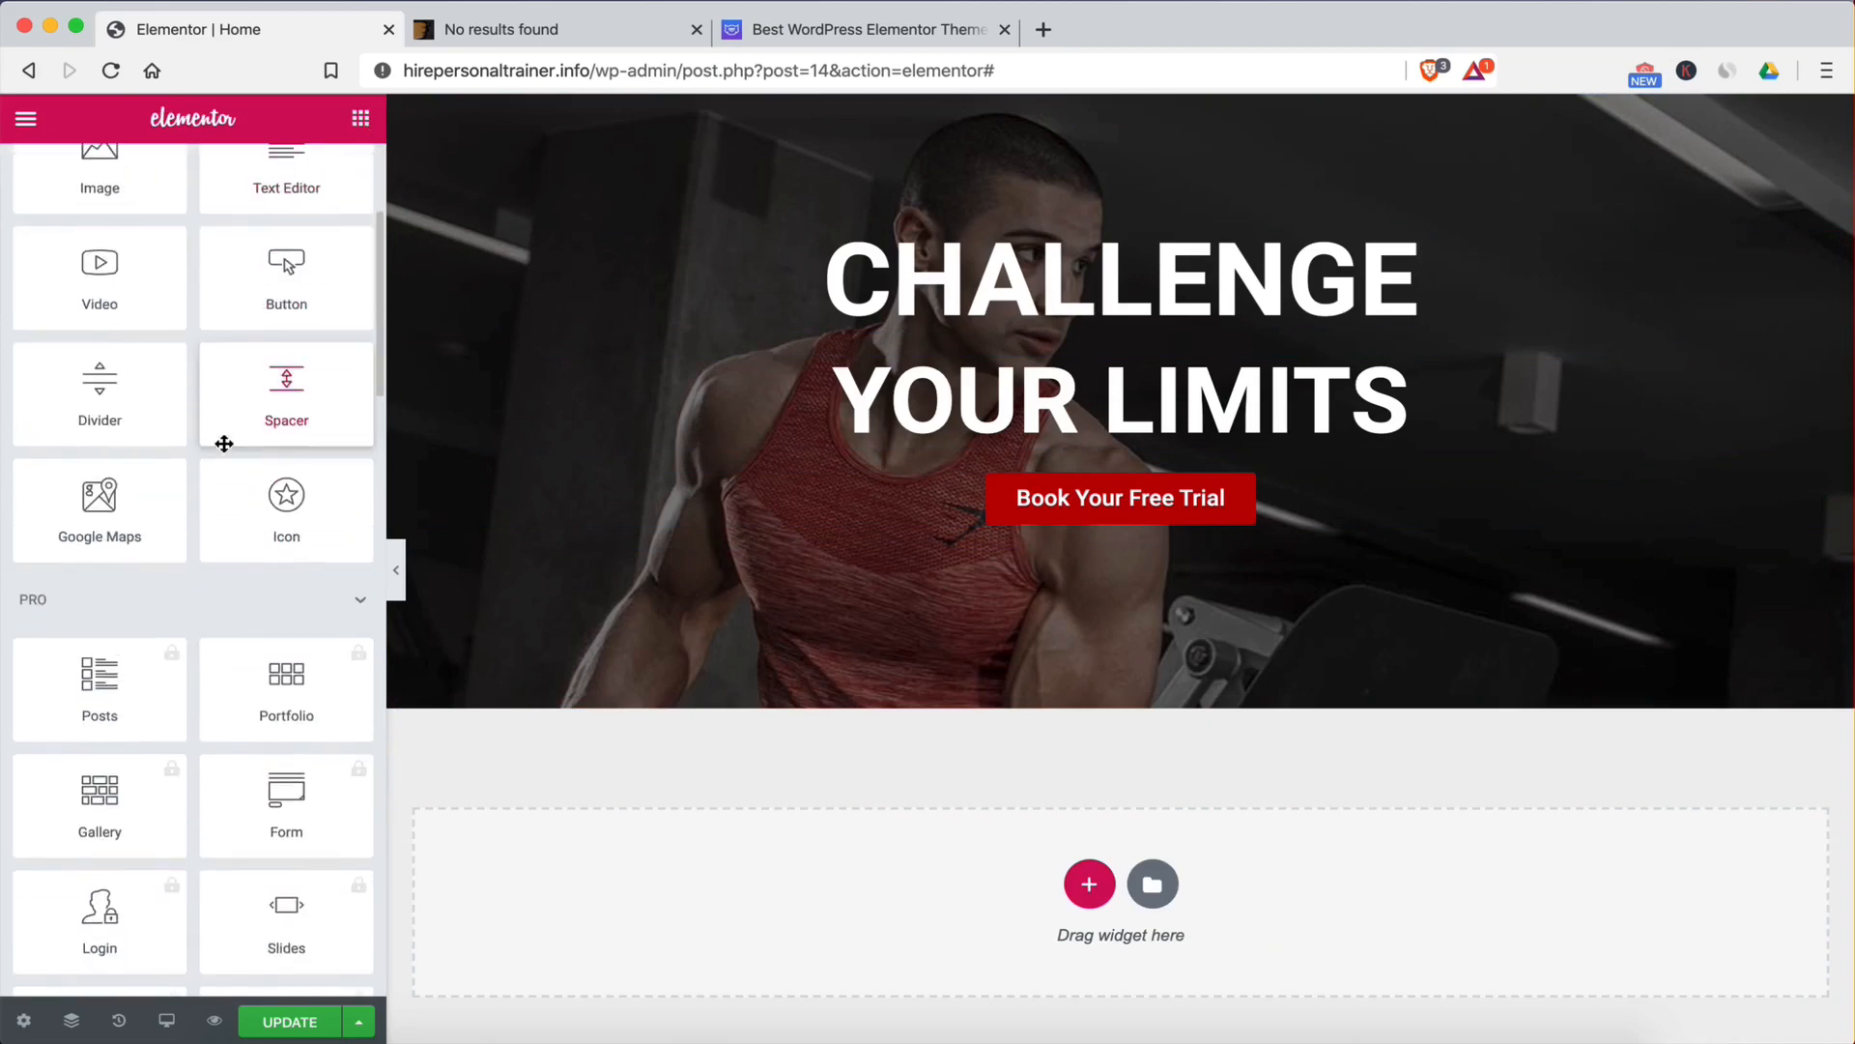
scroll(870, 655, down, 1)
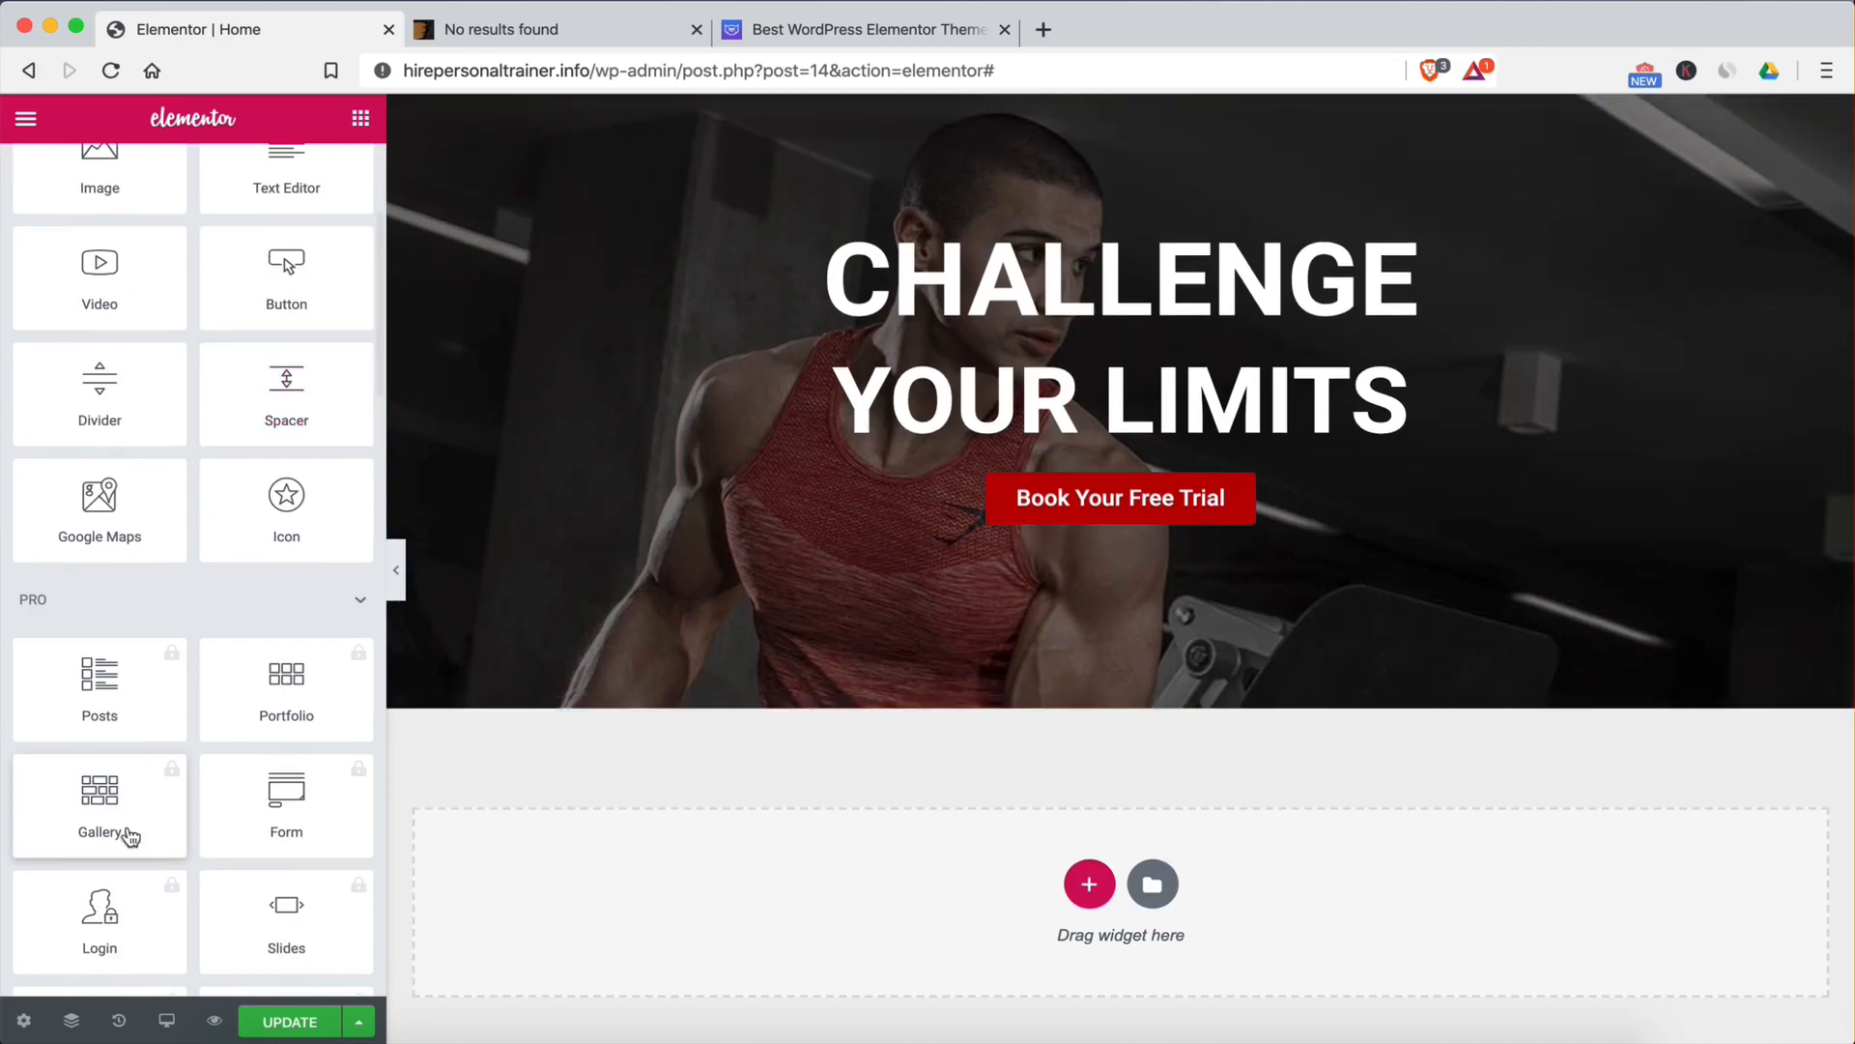
Step: Add a single-column section below the hero and place a two-column Inner Section inside it
click(1089, 833)
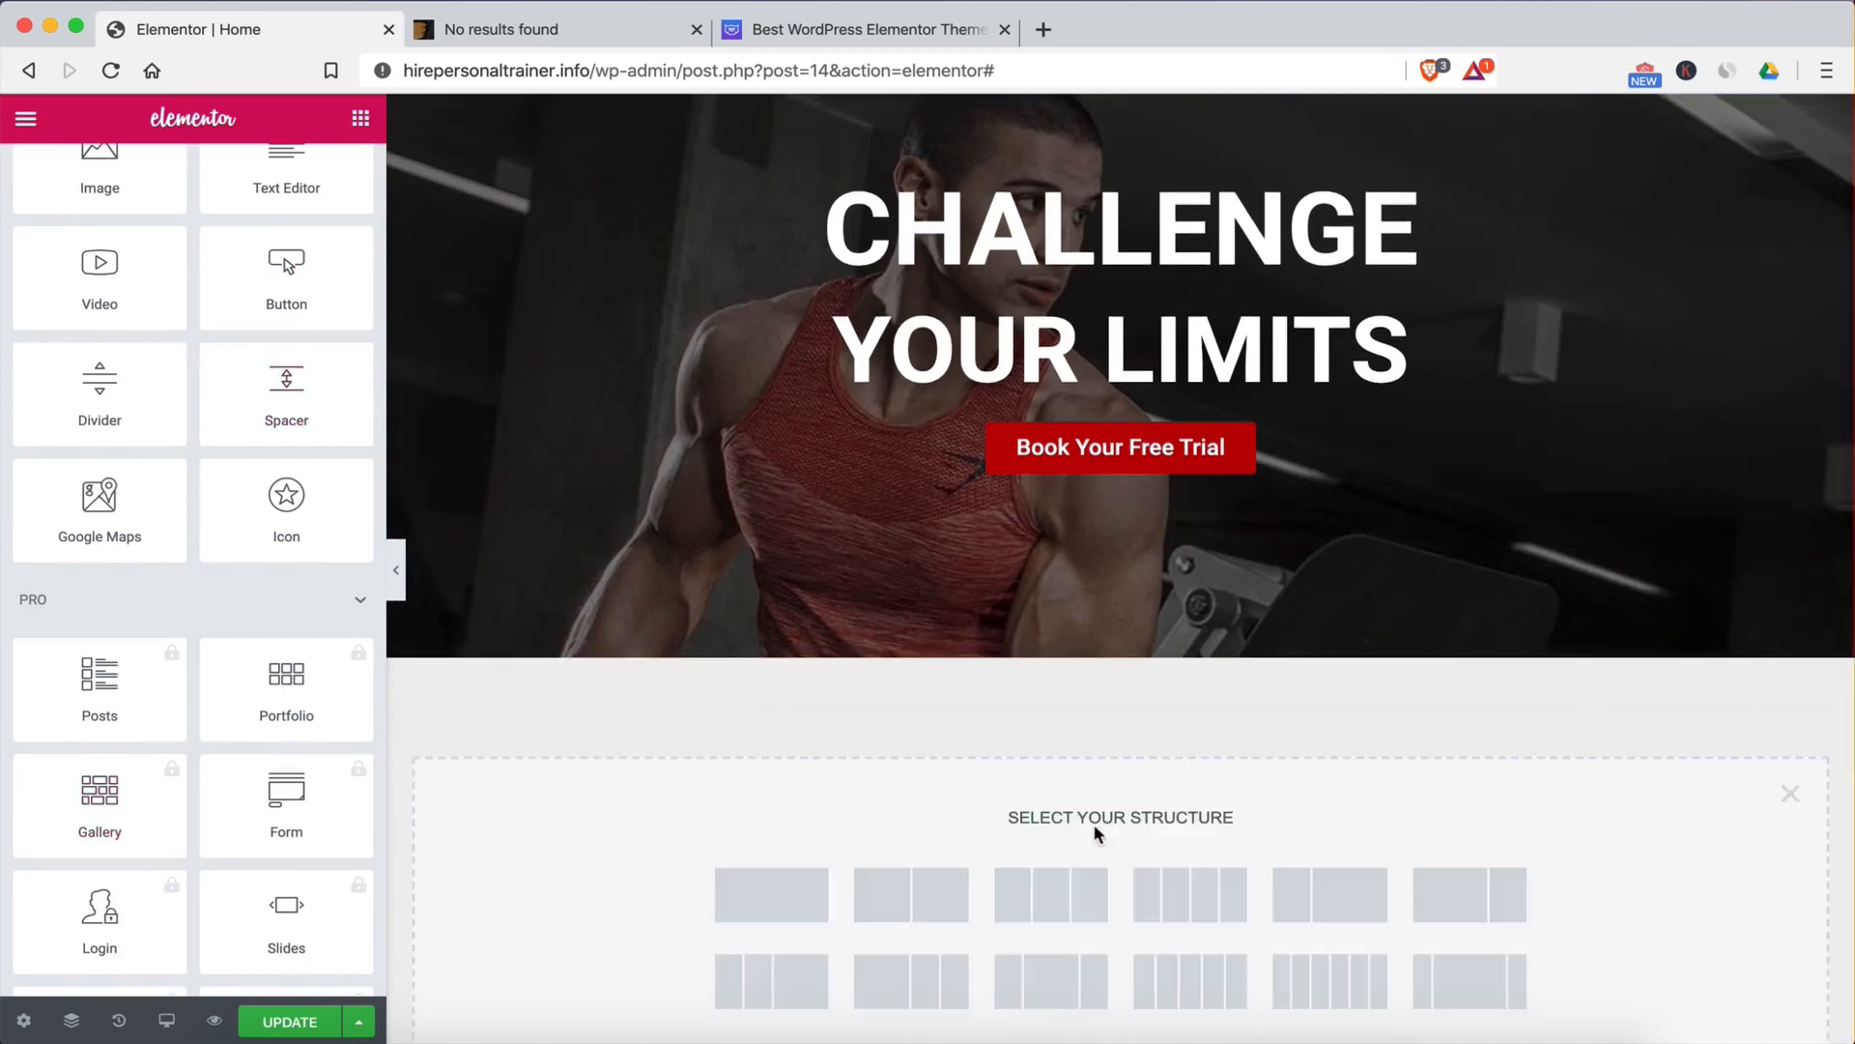
click(778, 899)
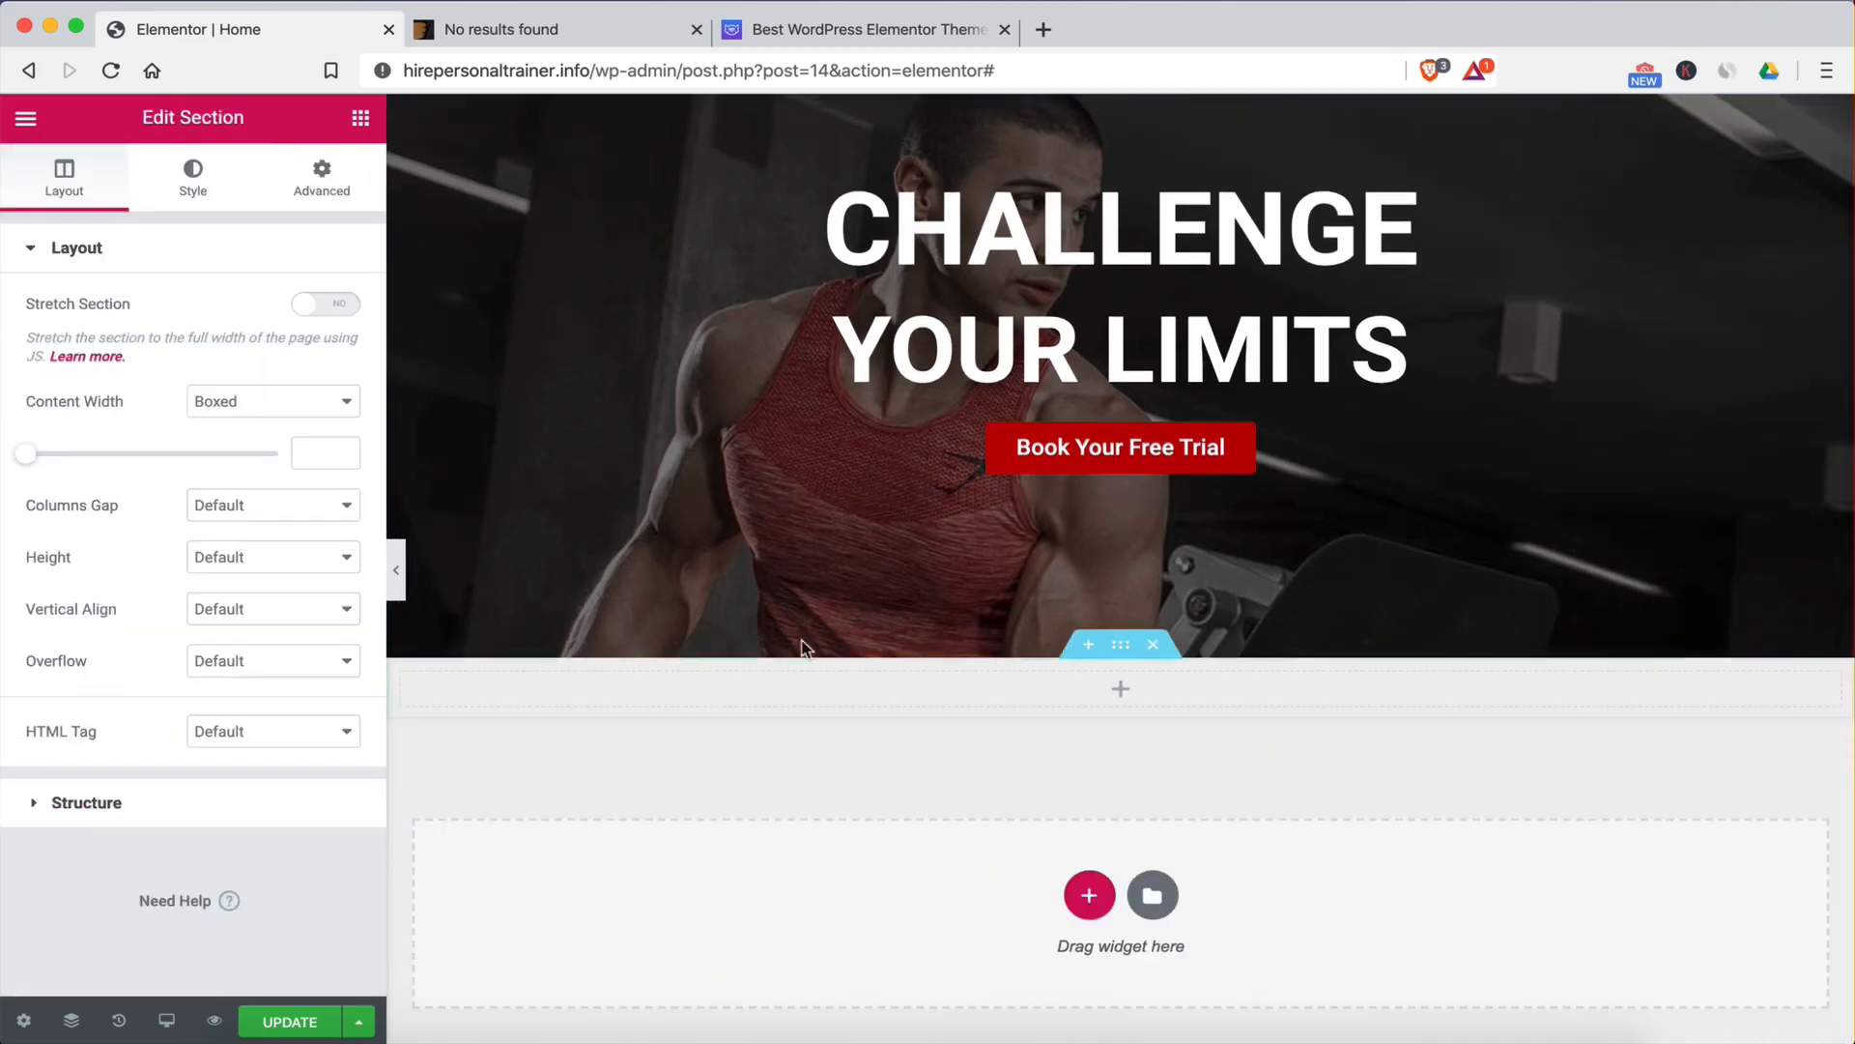
click(359, 117)
drag(99, 358, 816, 692)
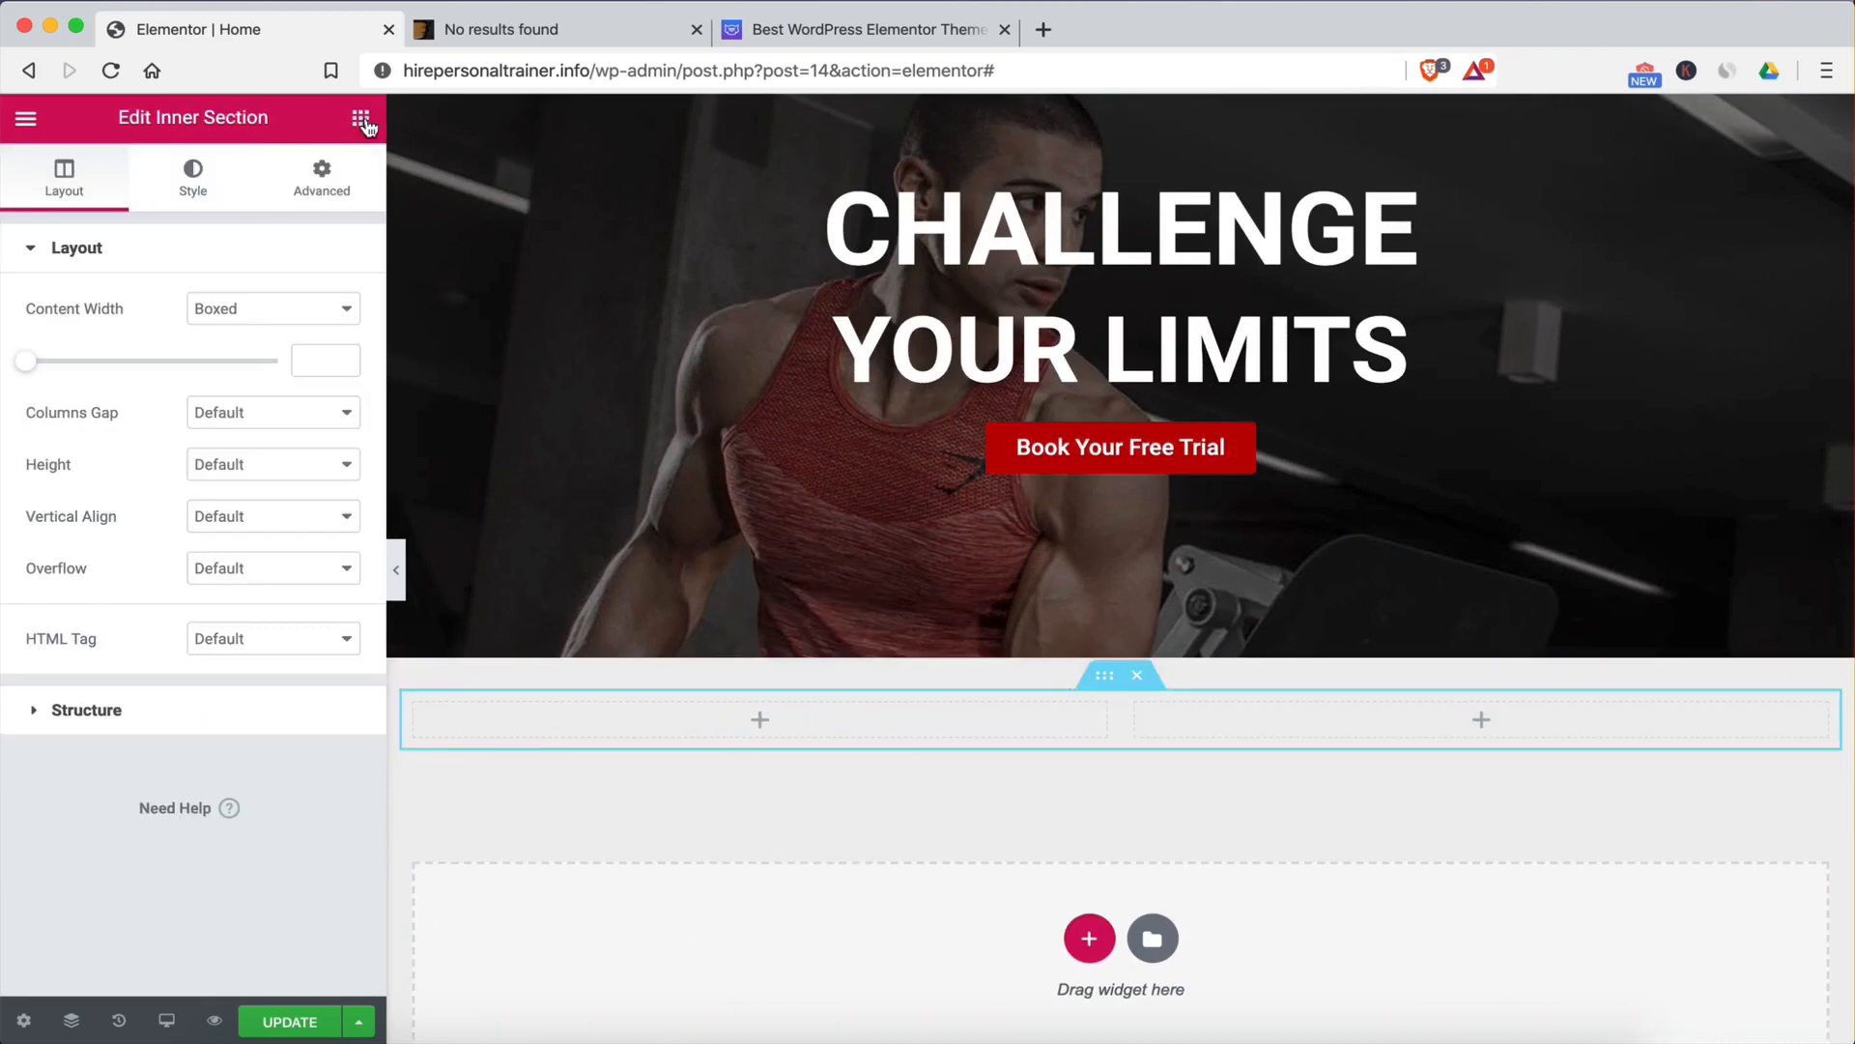
Step: Add an Image widget to the inner section's left column and insert the library photo of the smiling trainer in a grey T-shirt
click(360, 118)
drag(99, 478, 734, 720)
click(350, 414)
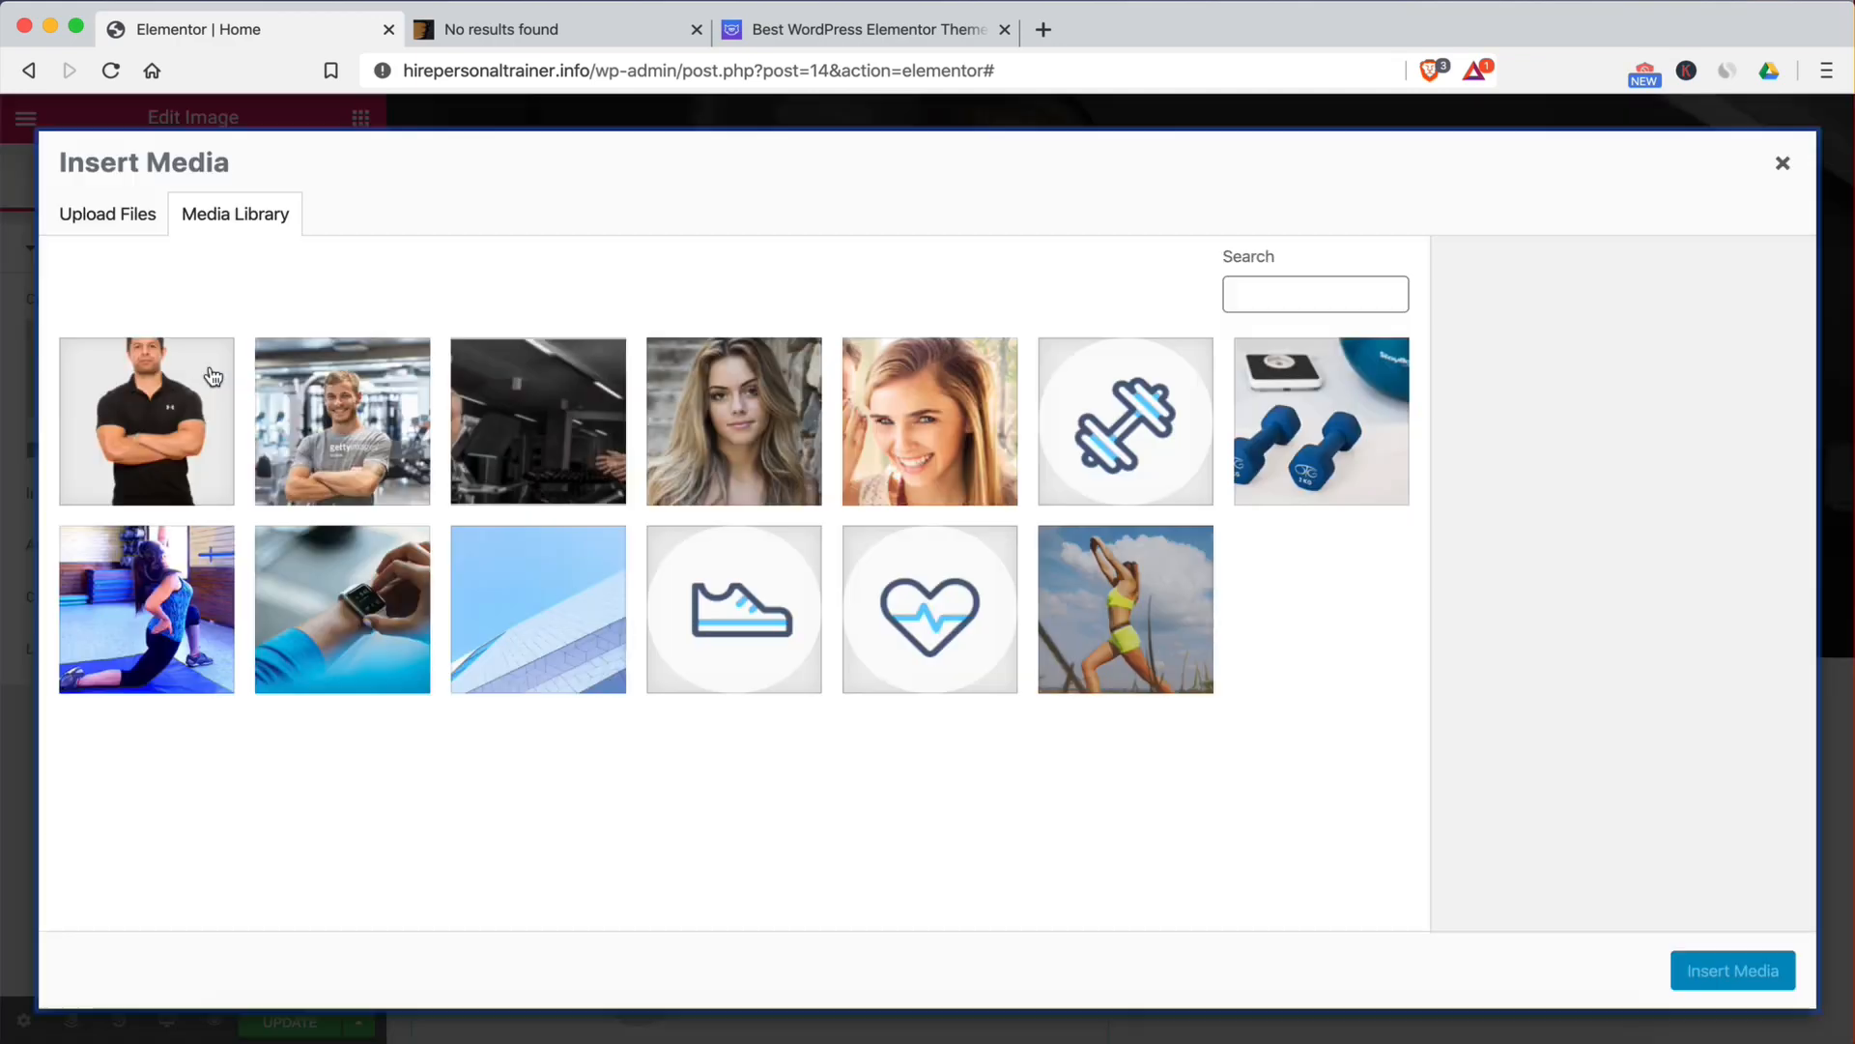
click(352, 416)
click(1733, 970)
Step: Round the trainer image's corners with a border radius of 30 px on all sides
scroll(914, 663, down, 4)
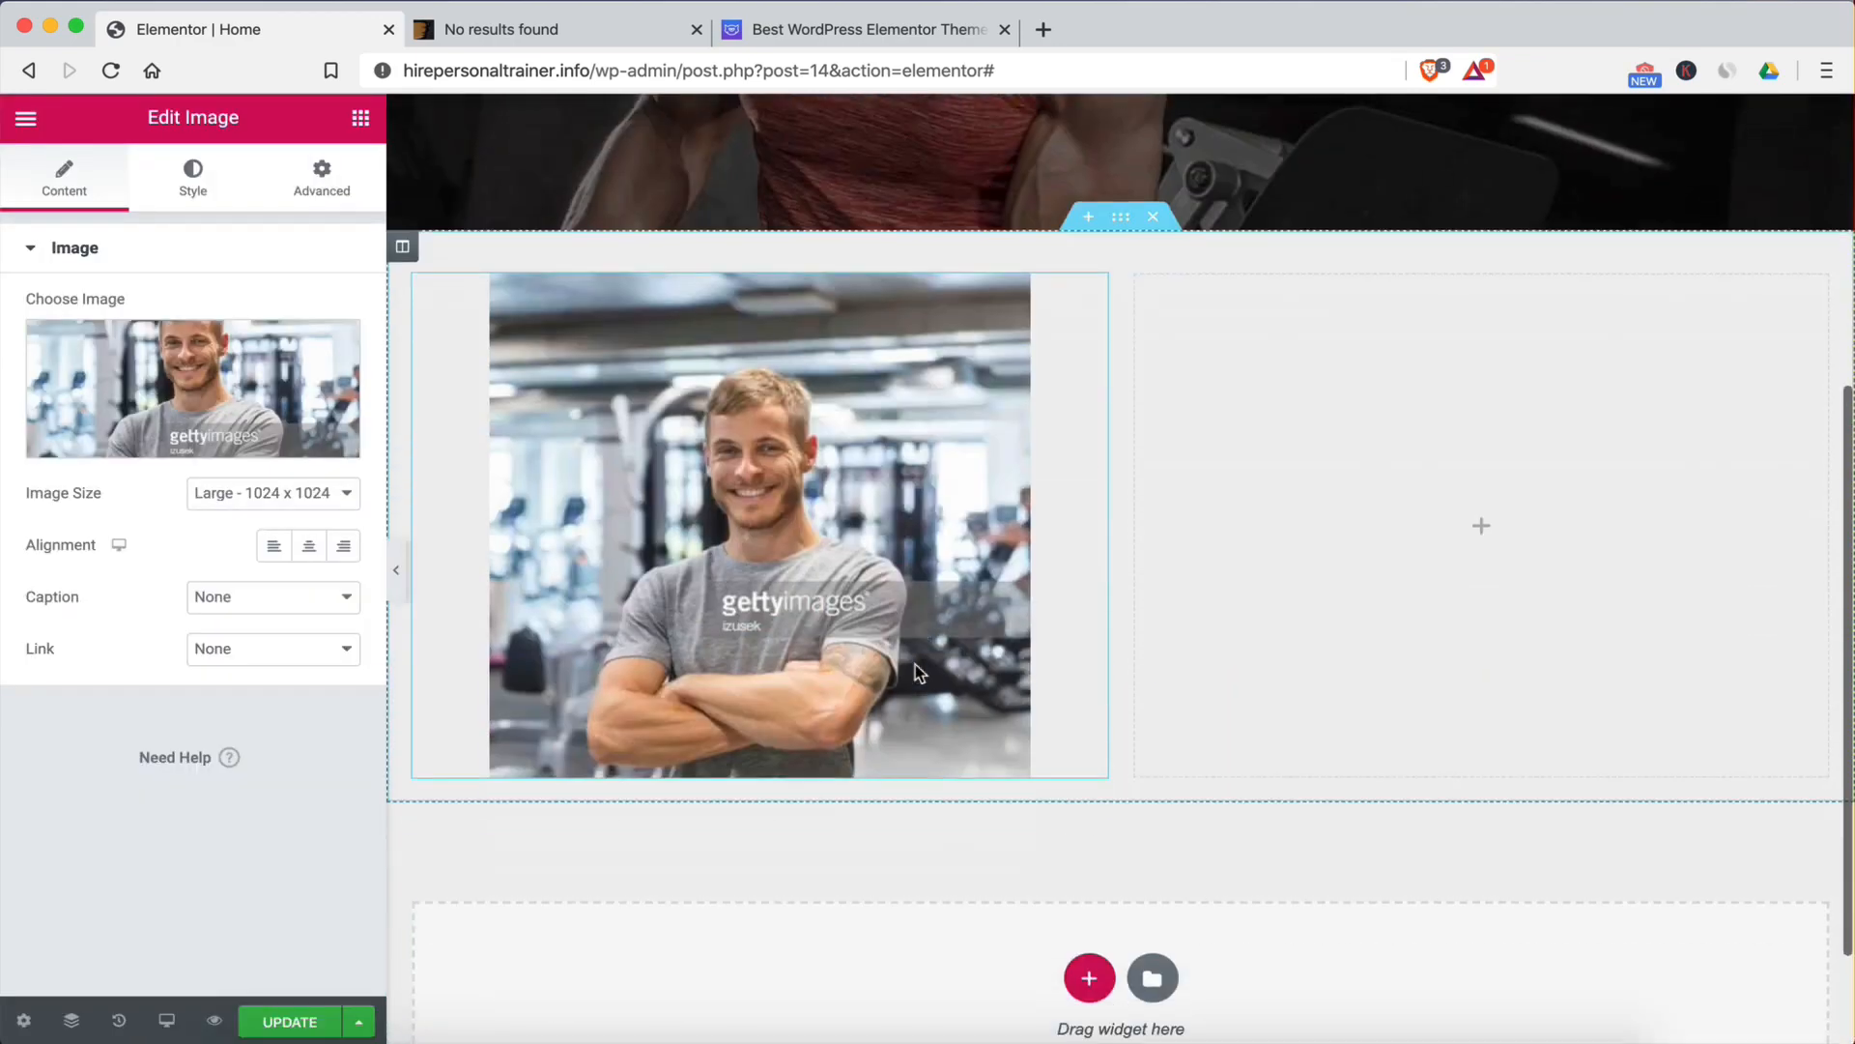
scroll(914, 664, up, 1)
click(190, 201)
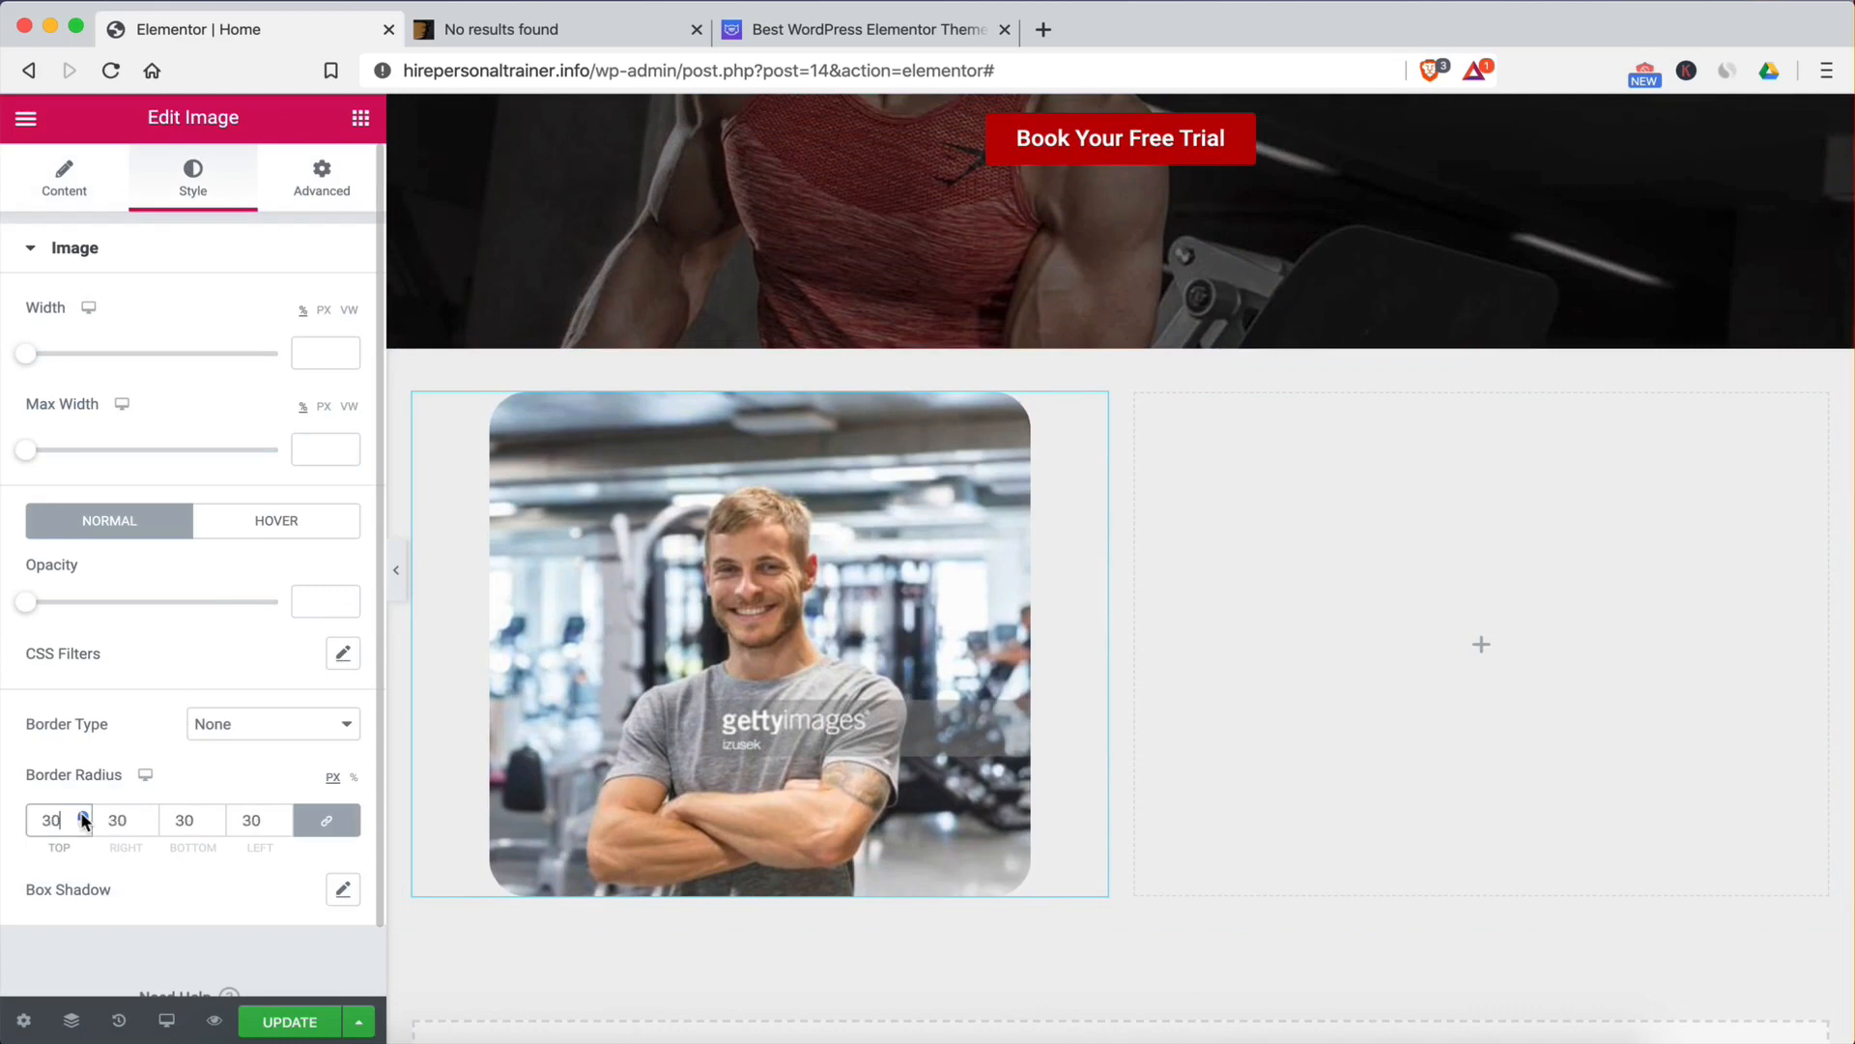
Step: Add a Heading widget to the inner section's right column reading "Hi! My Name is" followed by the trainer's first name
click(360, 117)
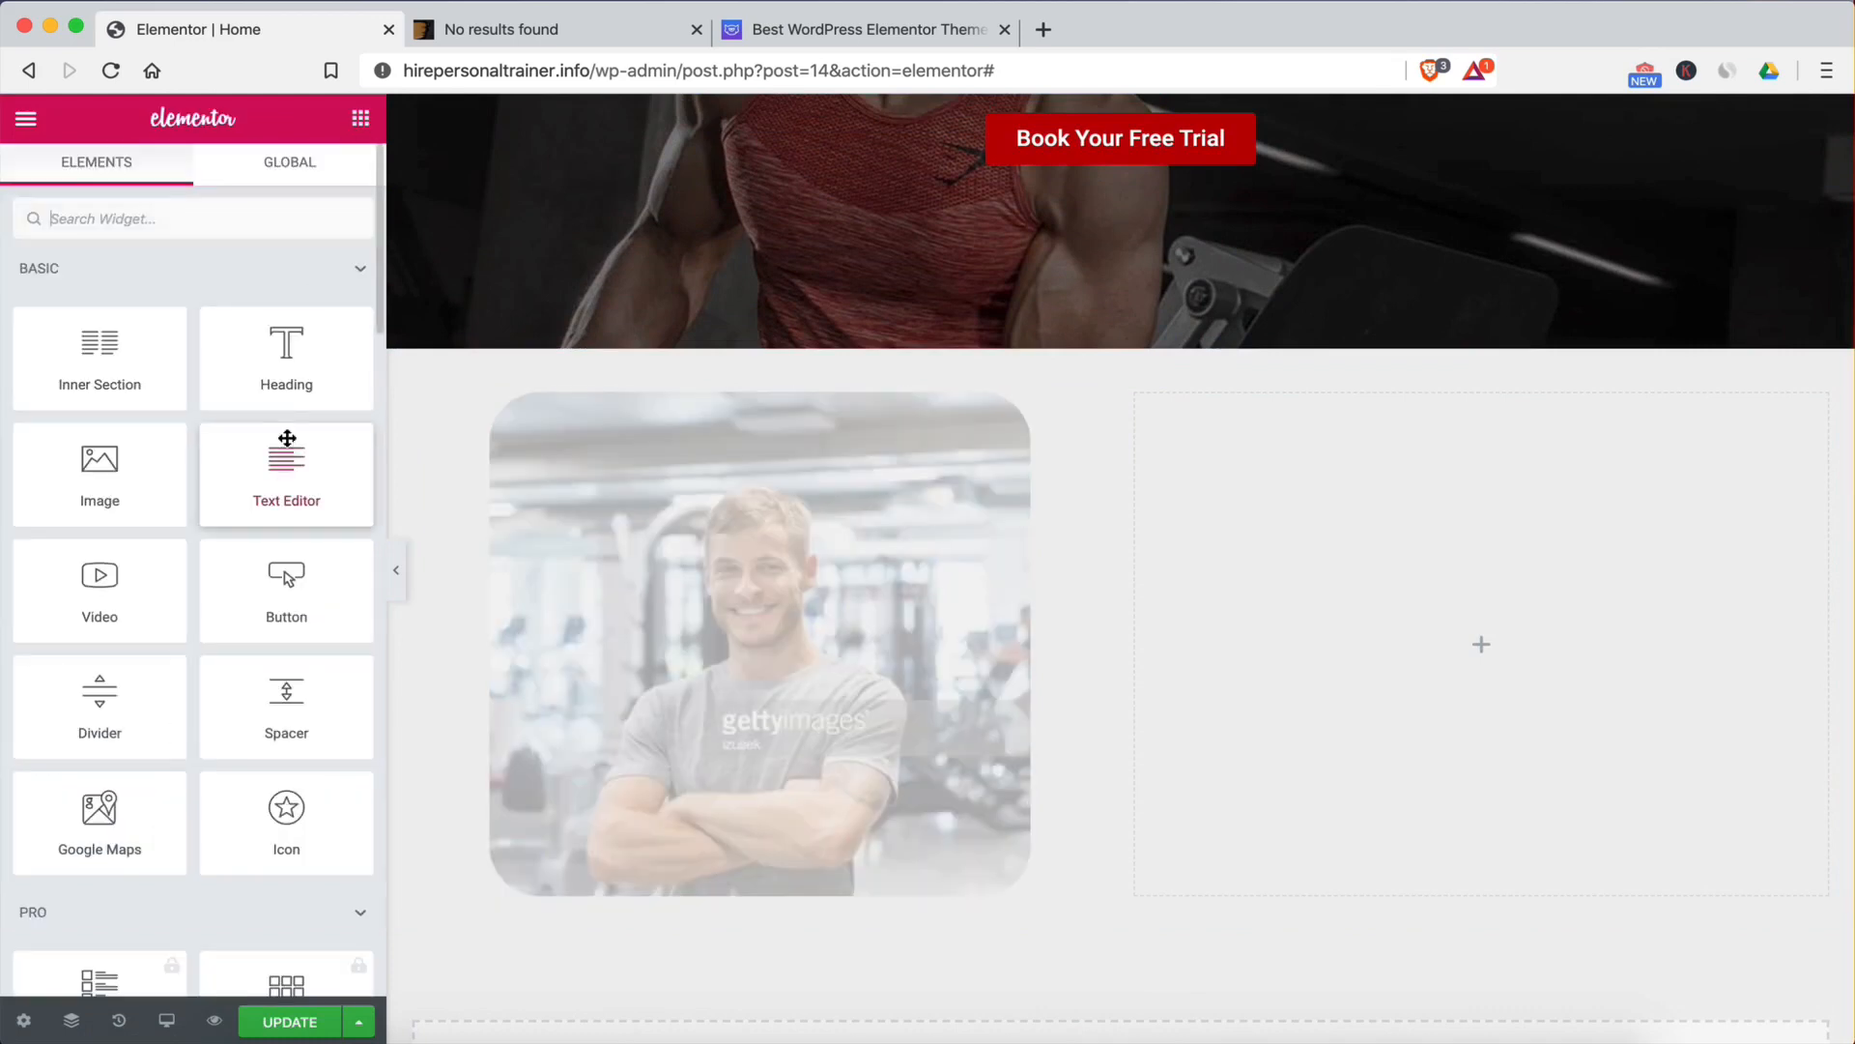
drag(281, 373, 1588, 551)
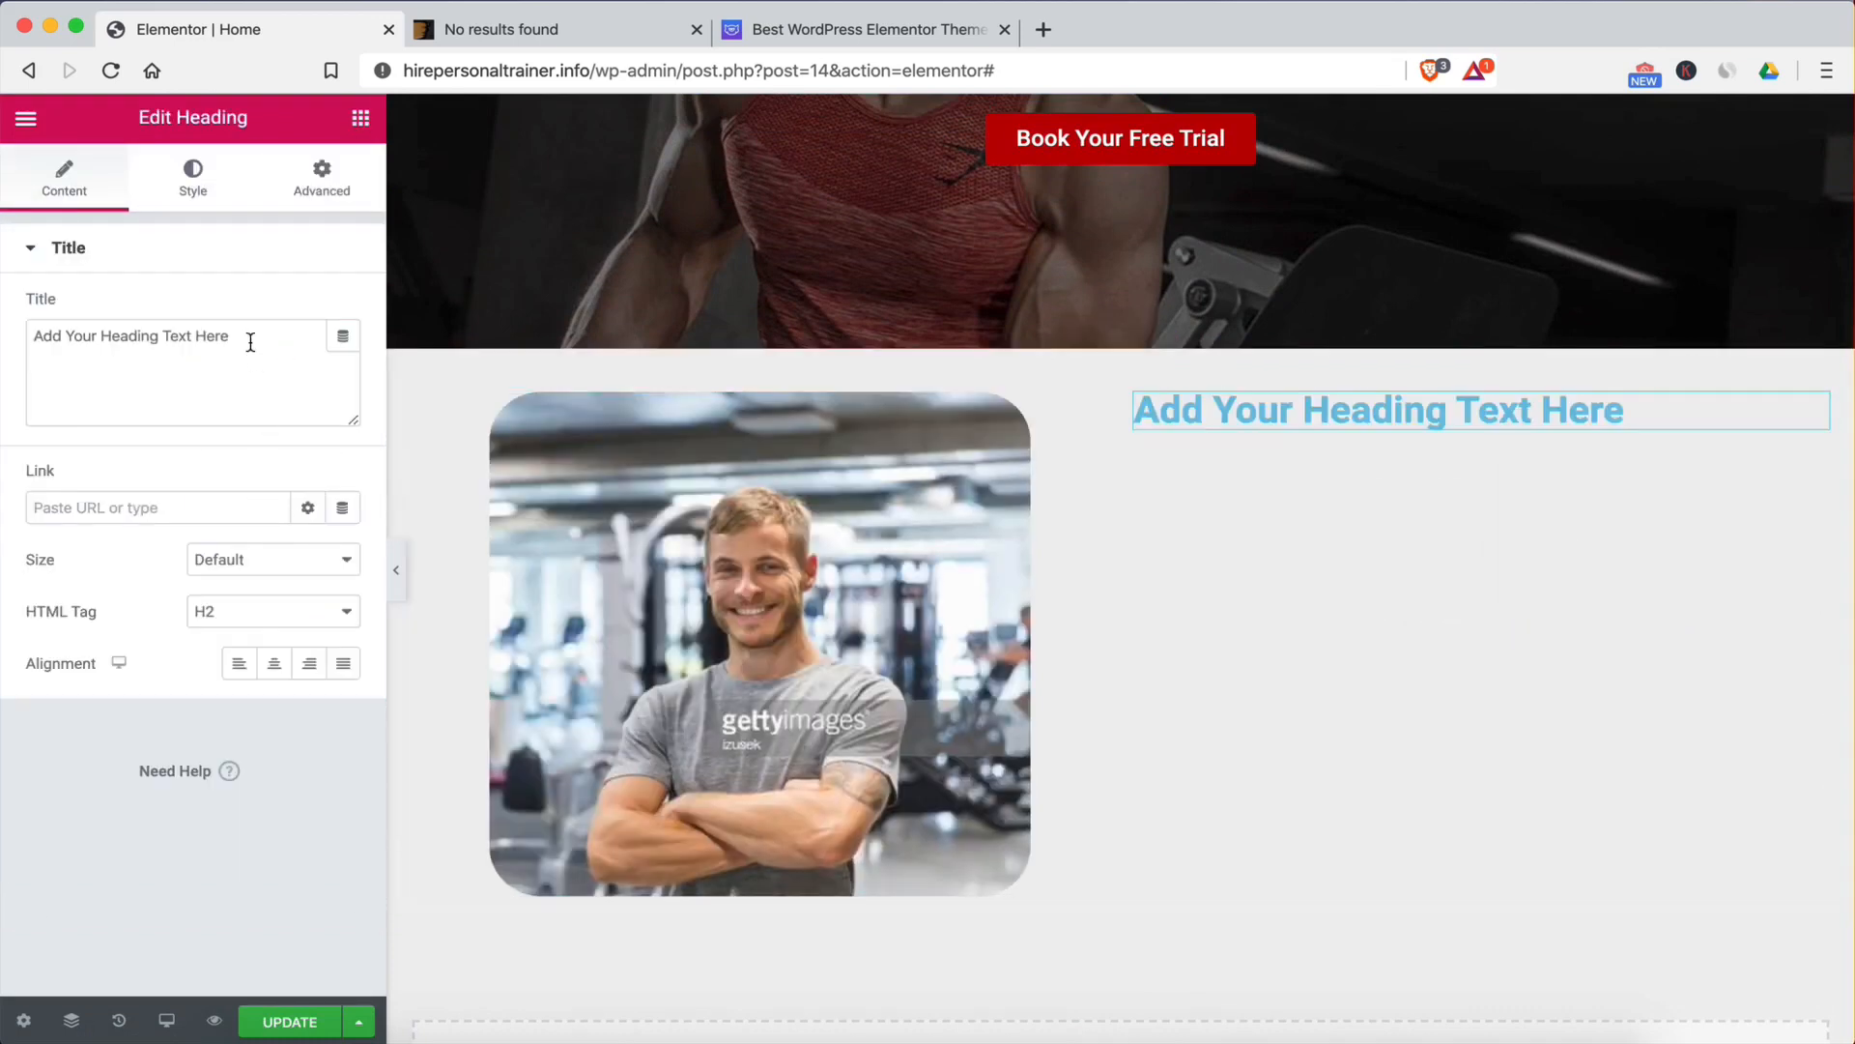
drag(250, 342, 5, 350)
key(BackSpace)
text(Hi! My Name is James)
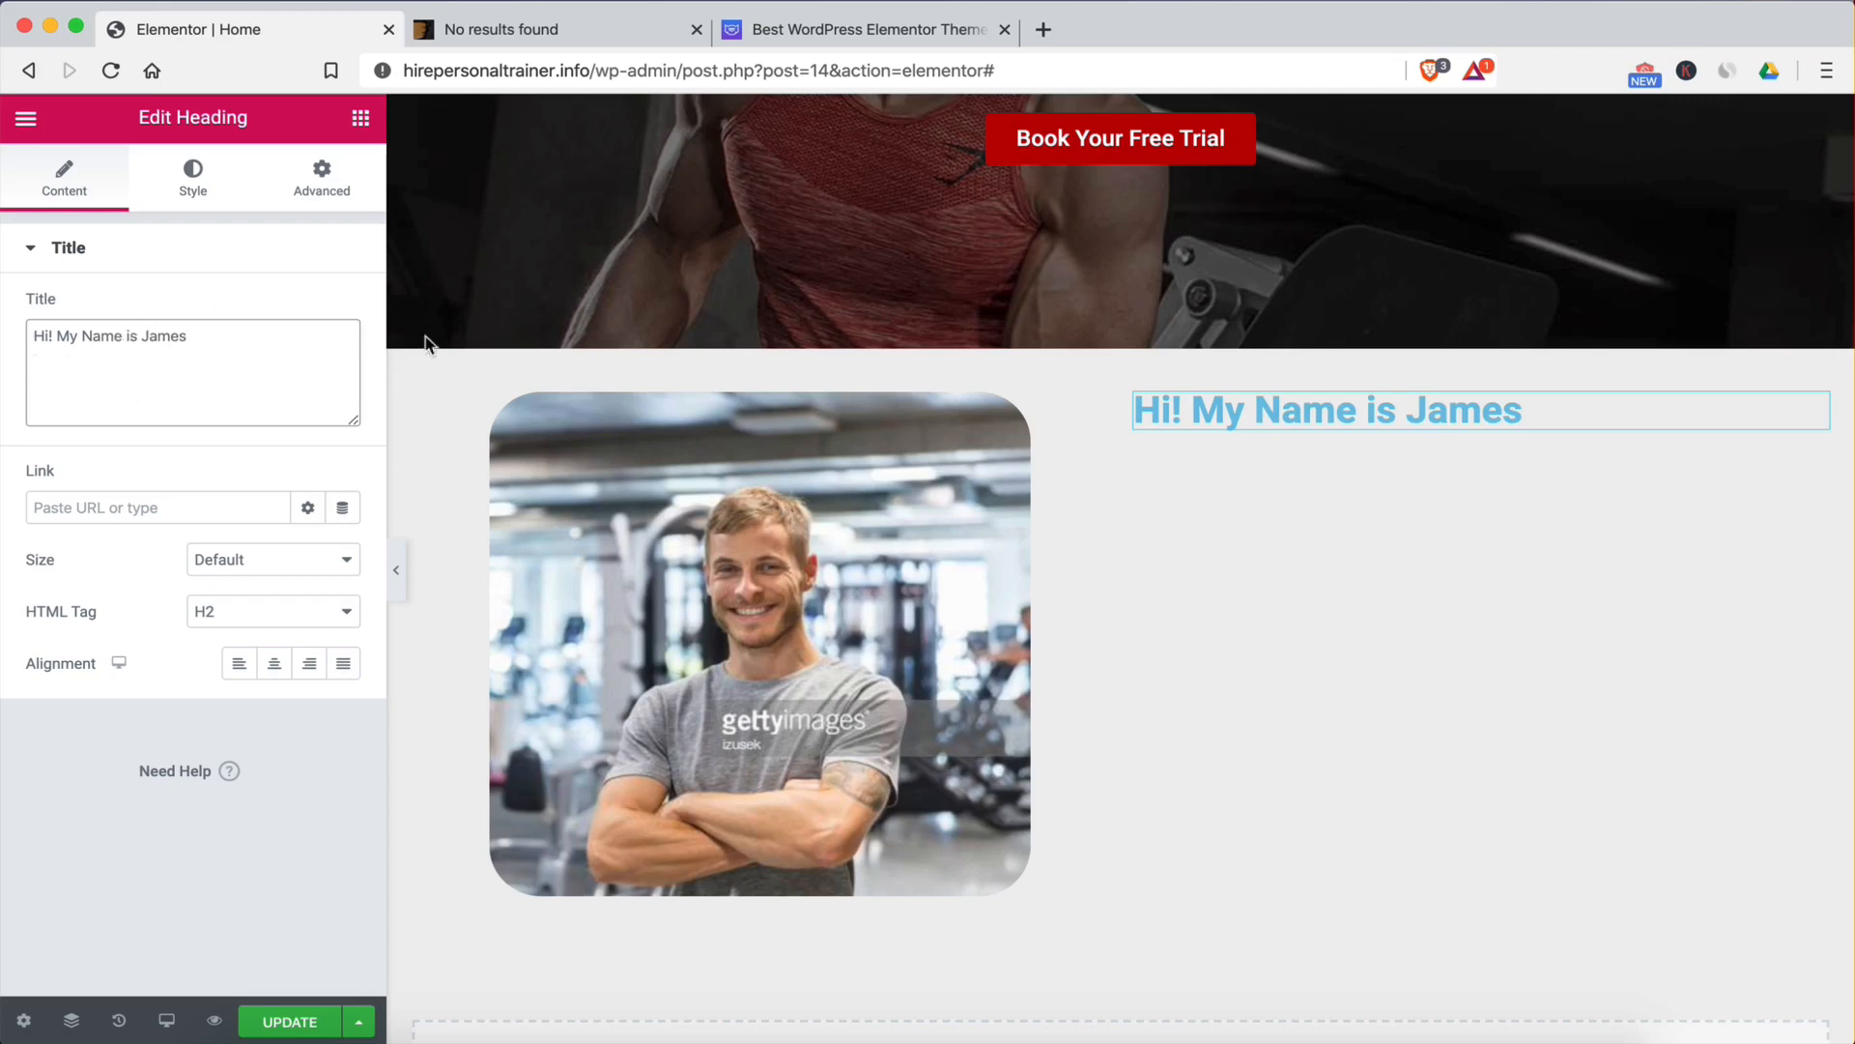
Step: Set the trainer introduction heading's text color to the dark grey swatch #54595F
click(193, 182)
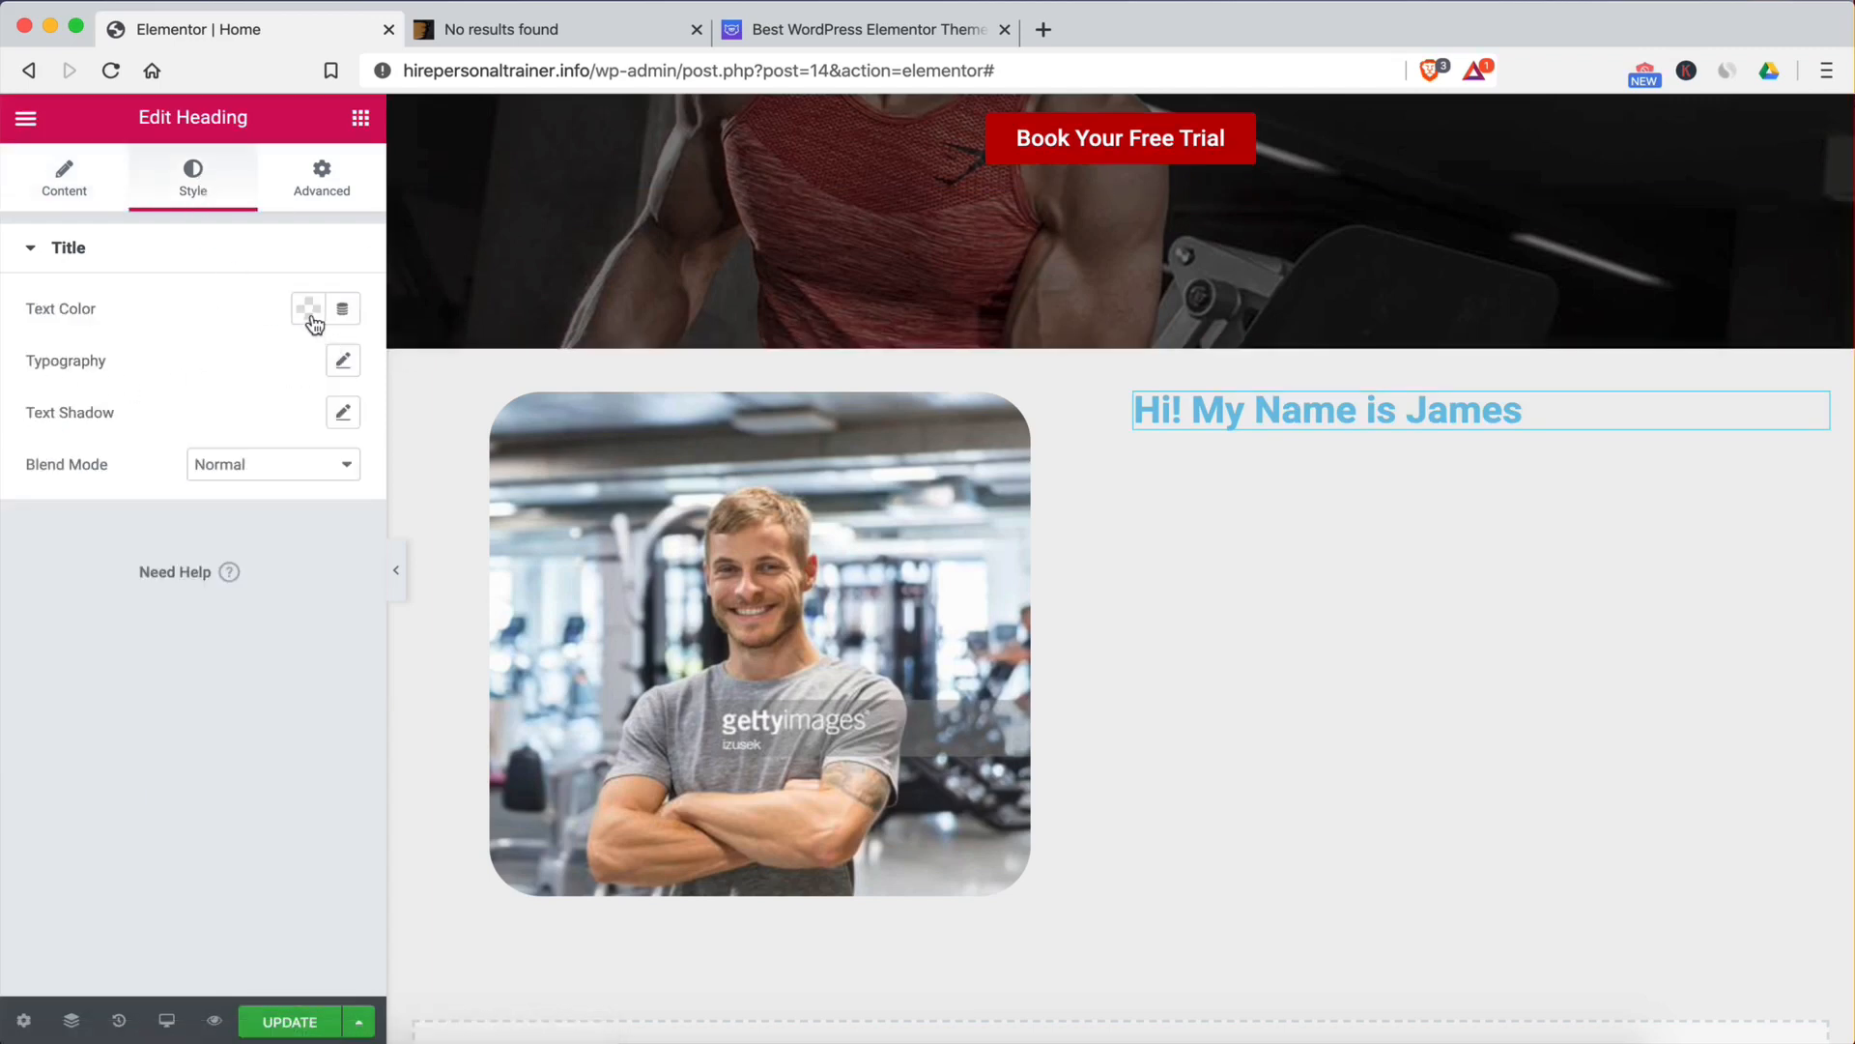
click(310, 311)
click(221, 370)
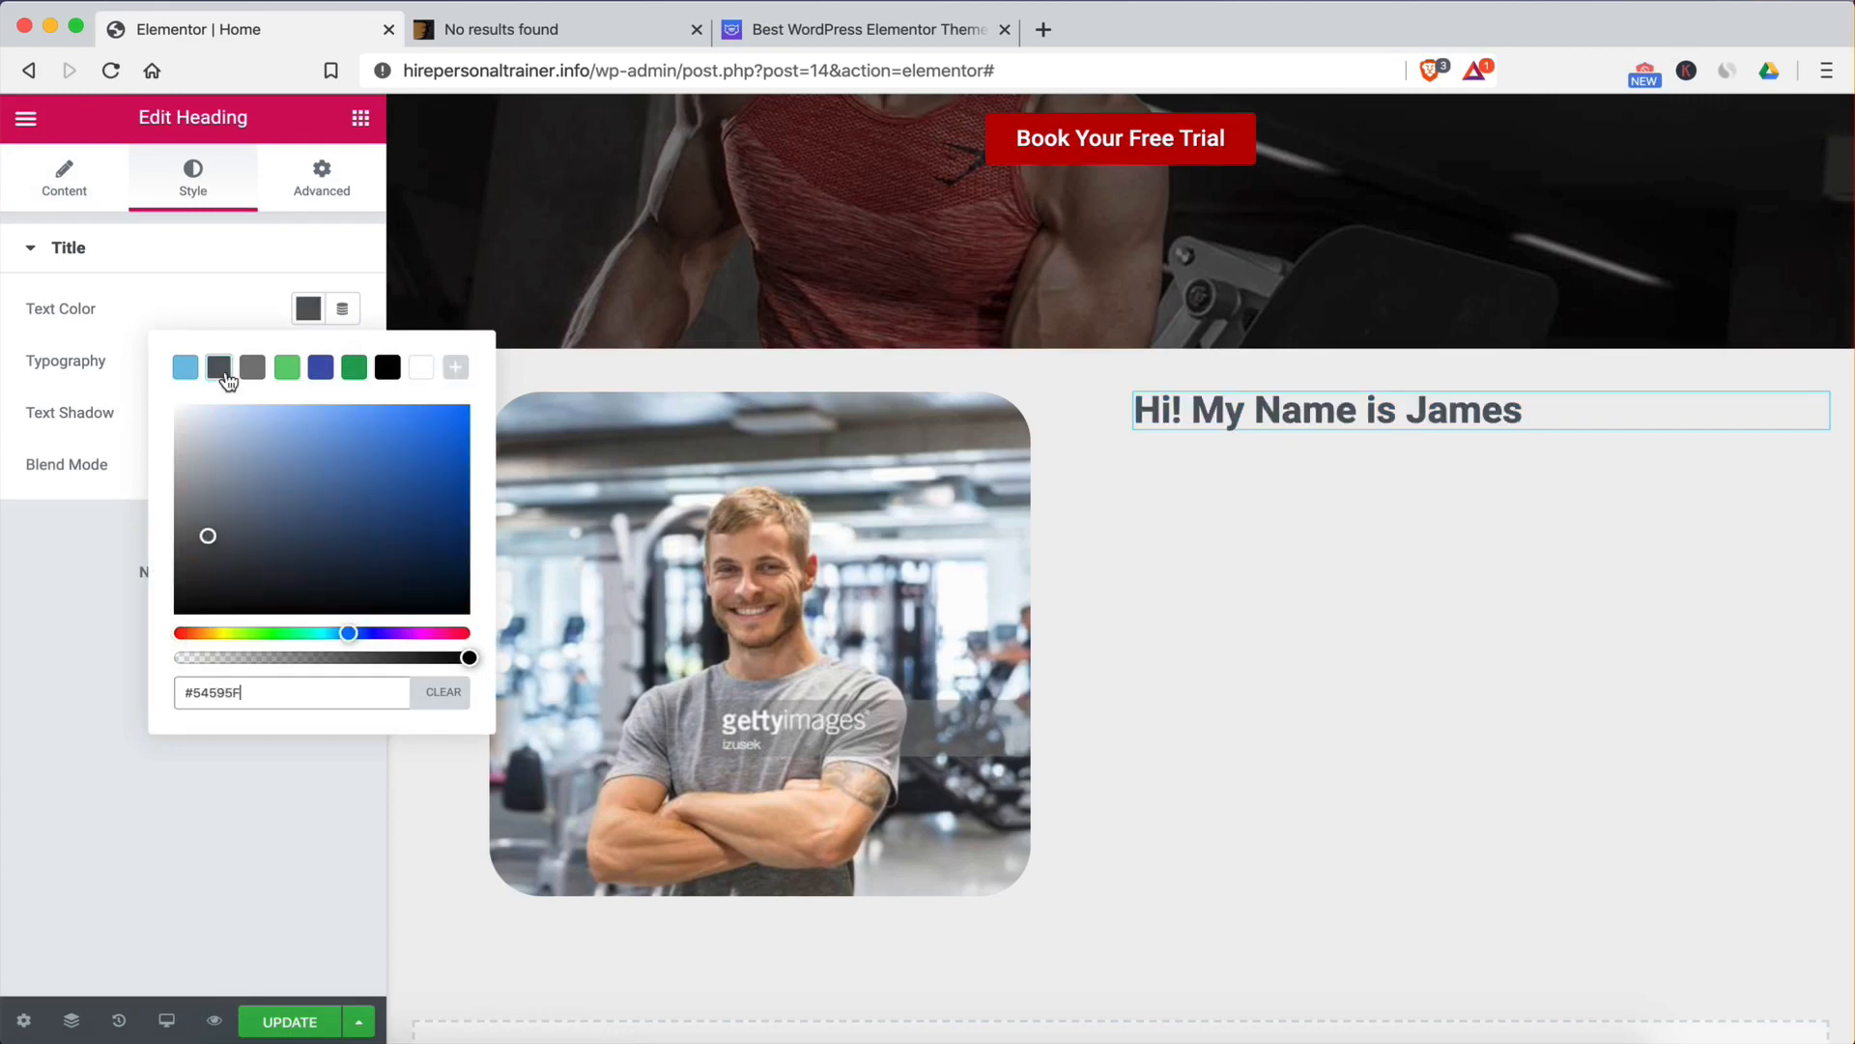
click(290, 274)
Step: Open the trainer section's style settings and switch the page preview to the 360px Mobile view
click(1121, 338)
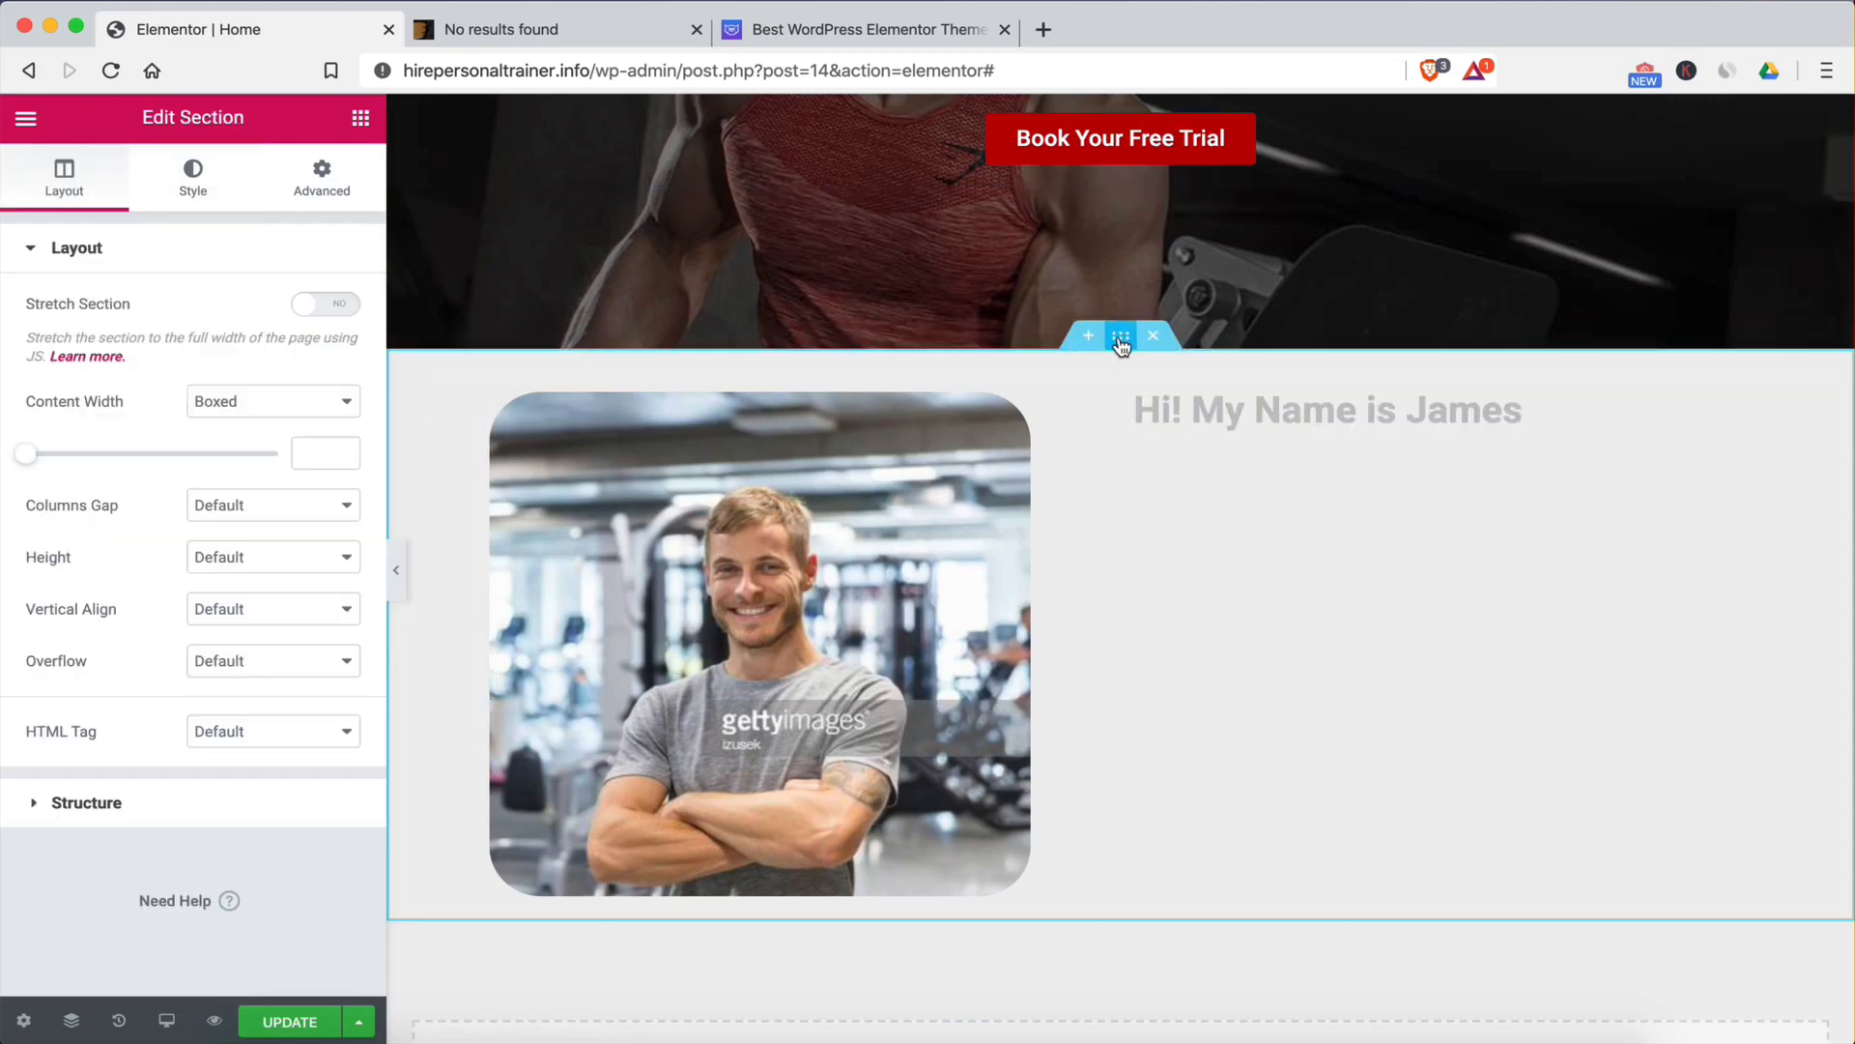
click(194, 183)
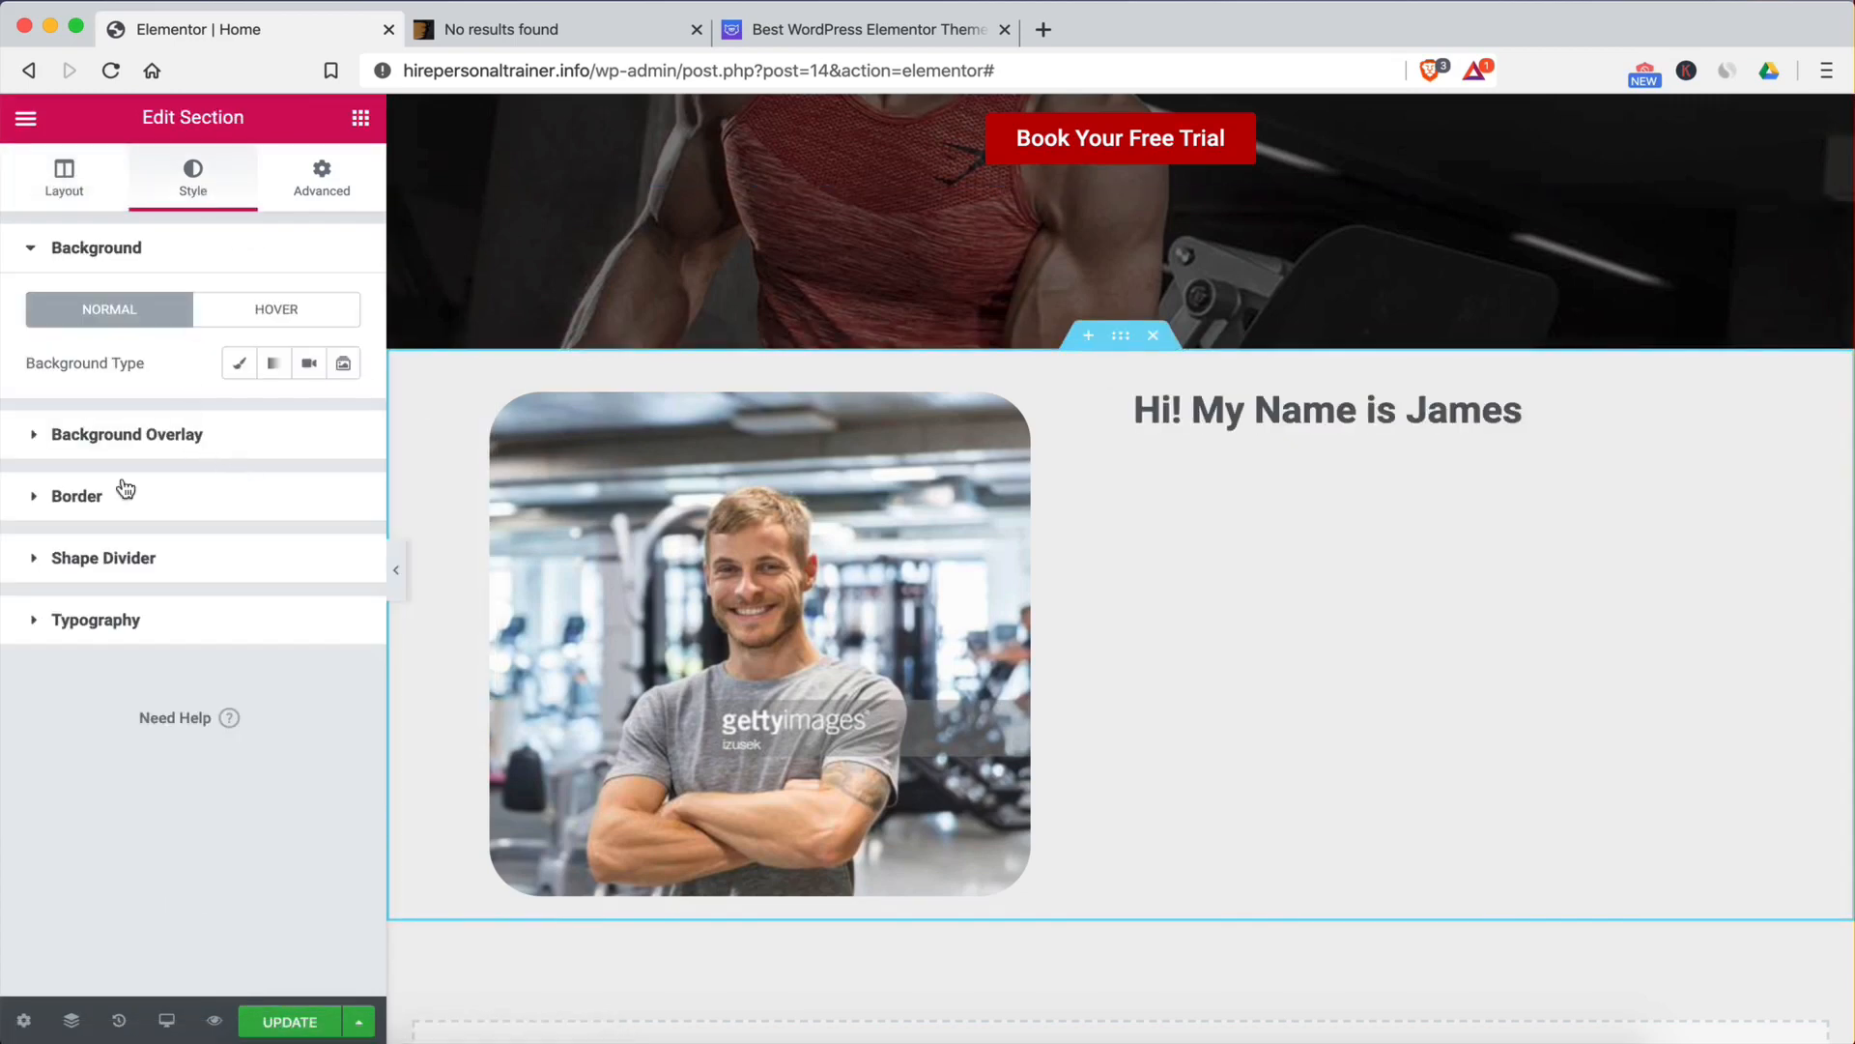
click(168, 1026)
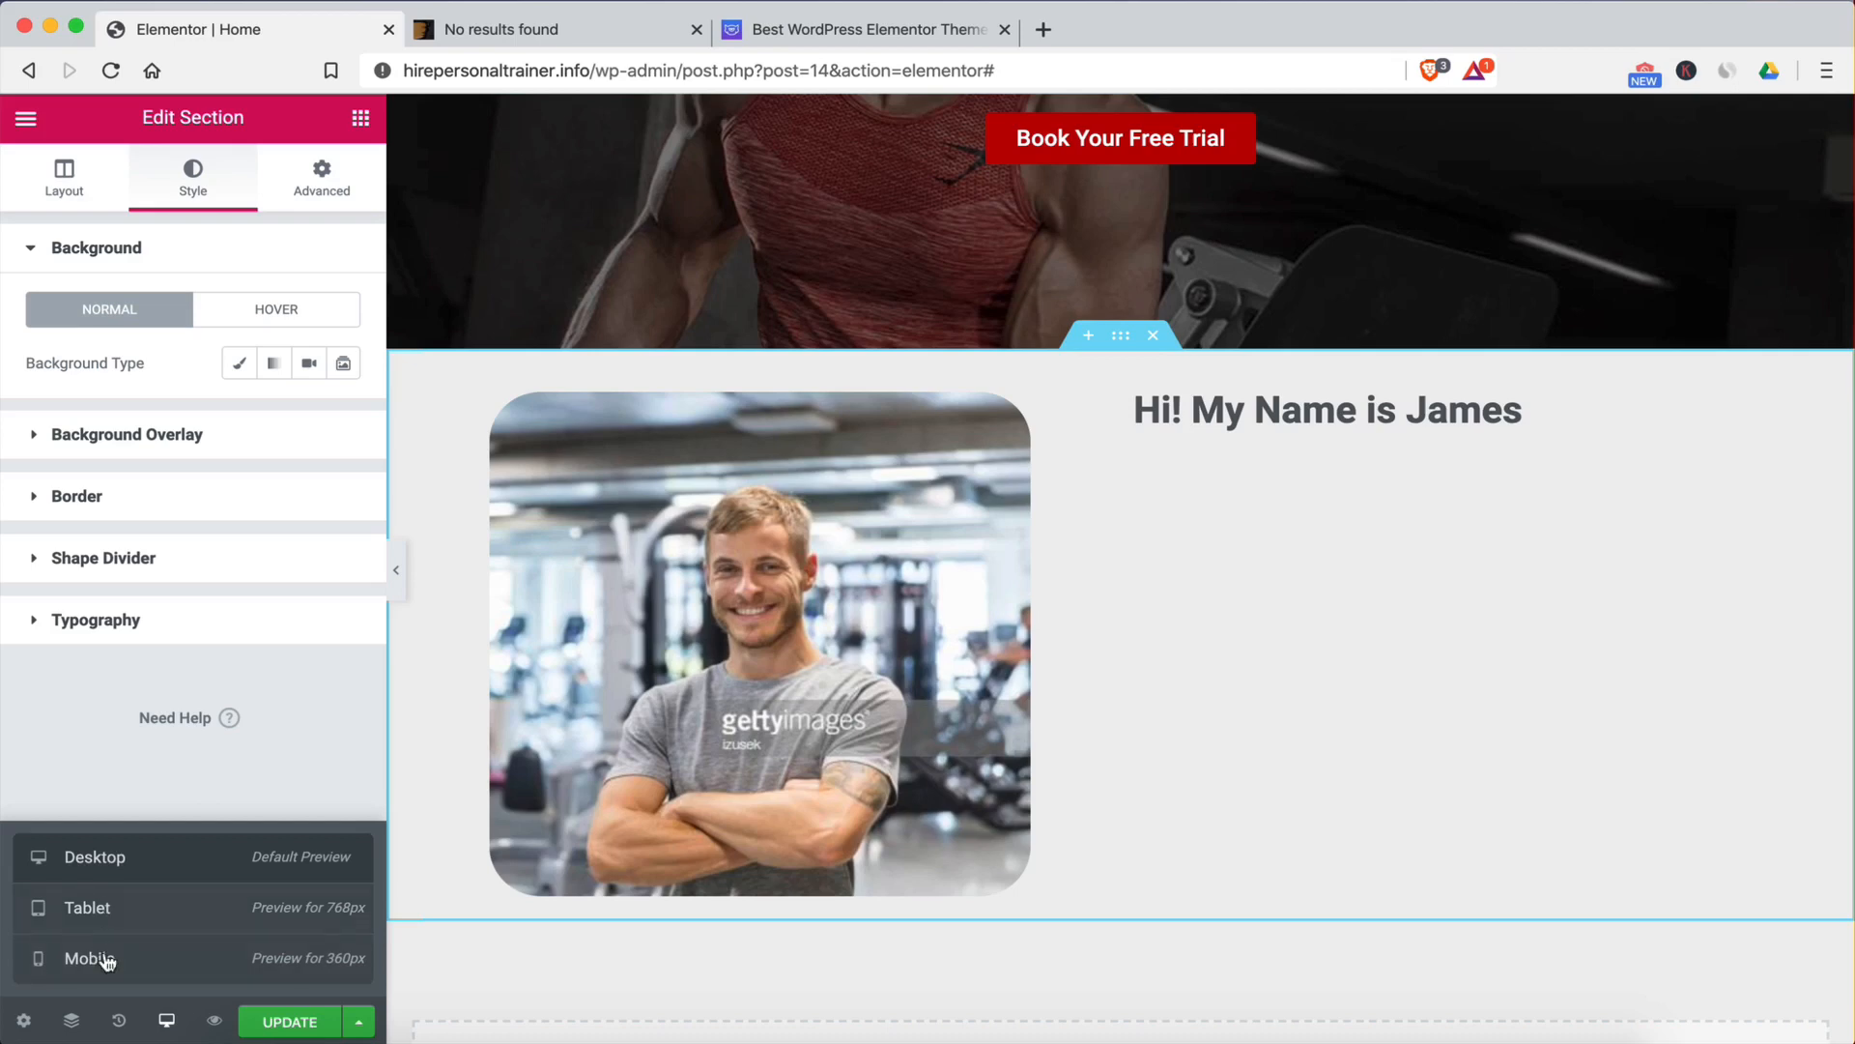
click(106, 960)
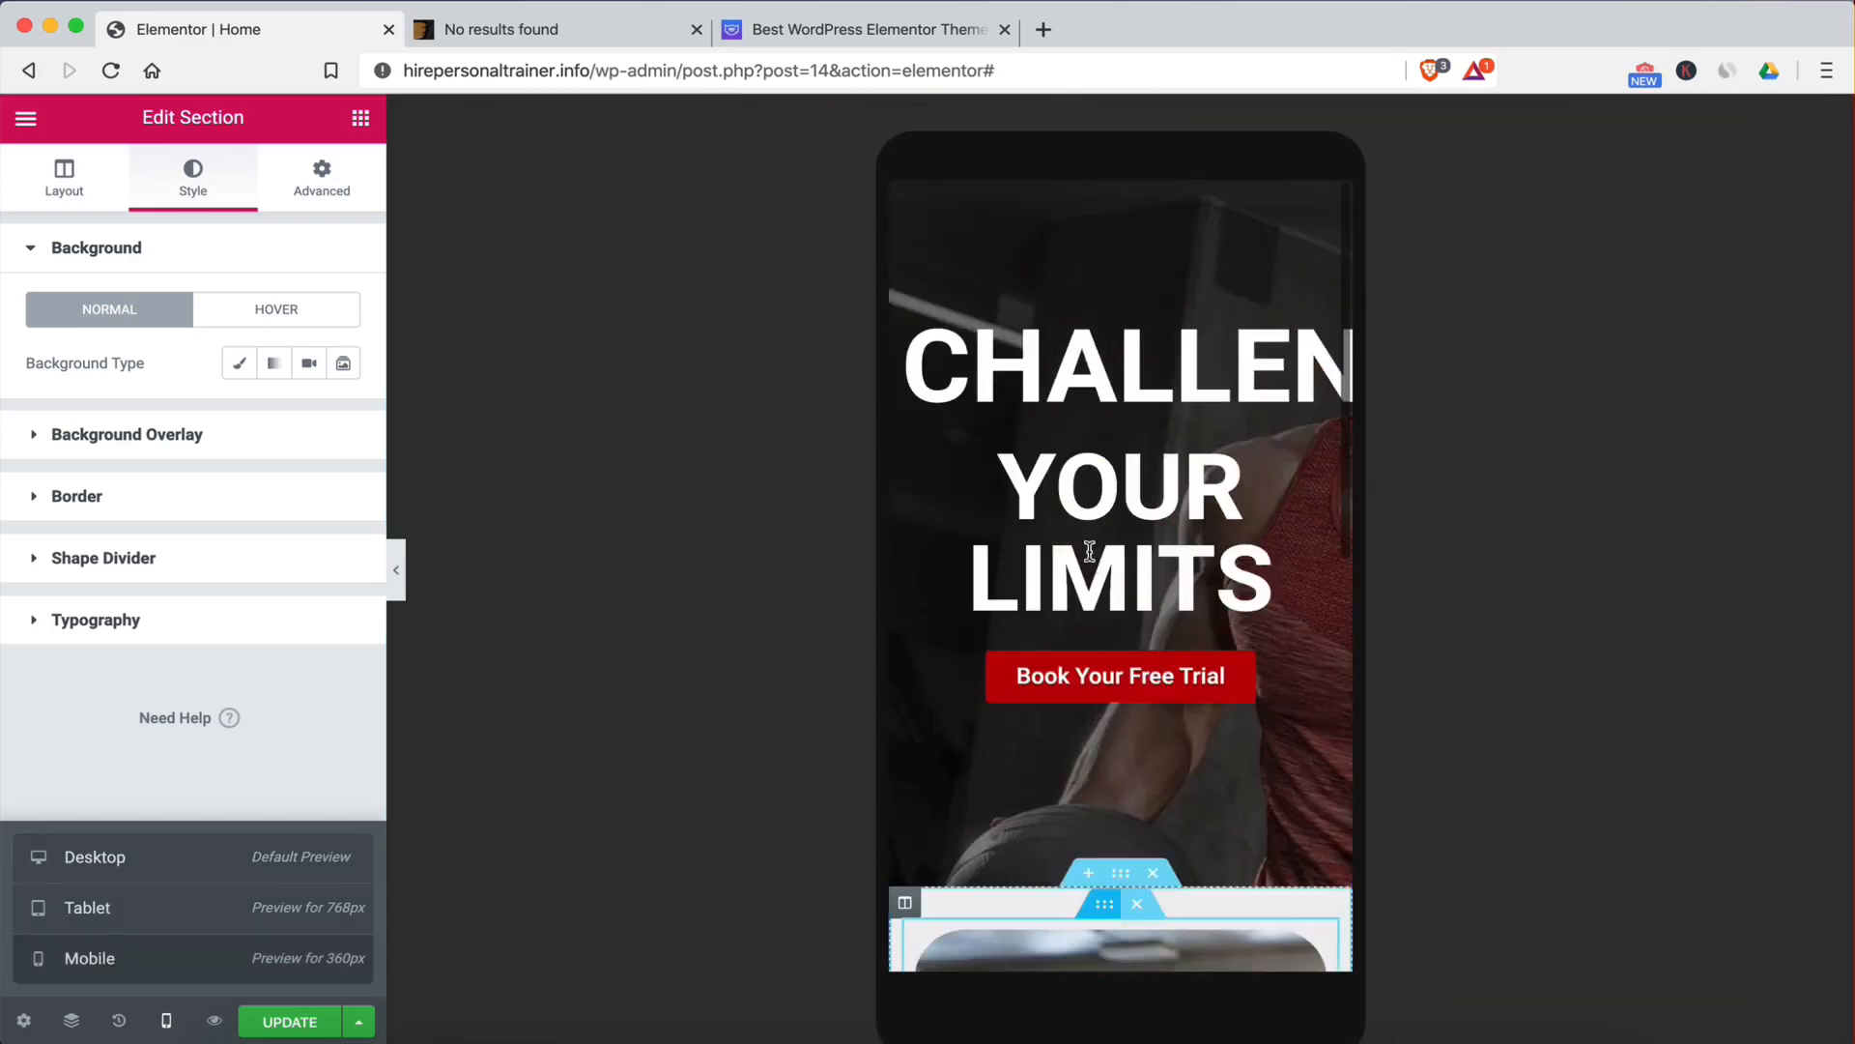
Step: Reduce the "CHALLENGE" heading's mobile font size so that the word fits on one line
click(1131, 353)
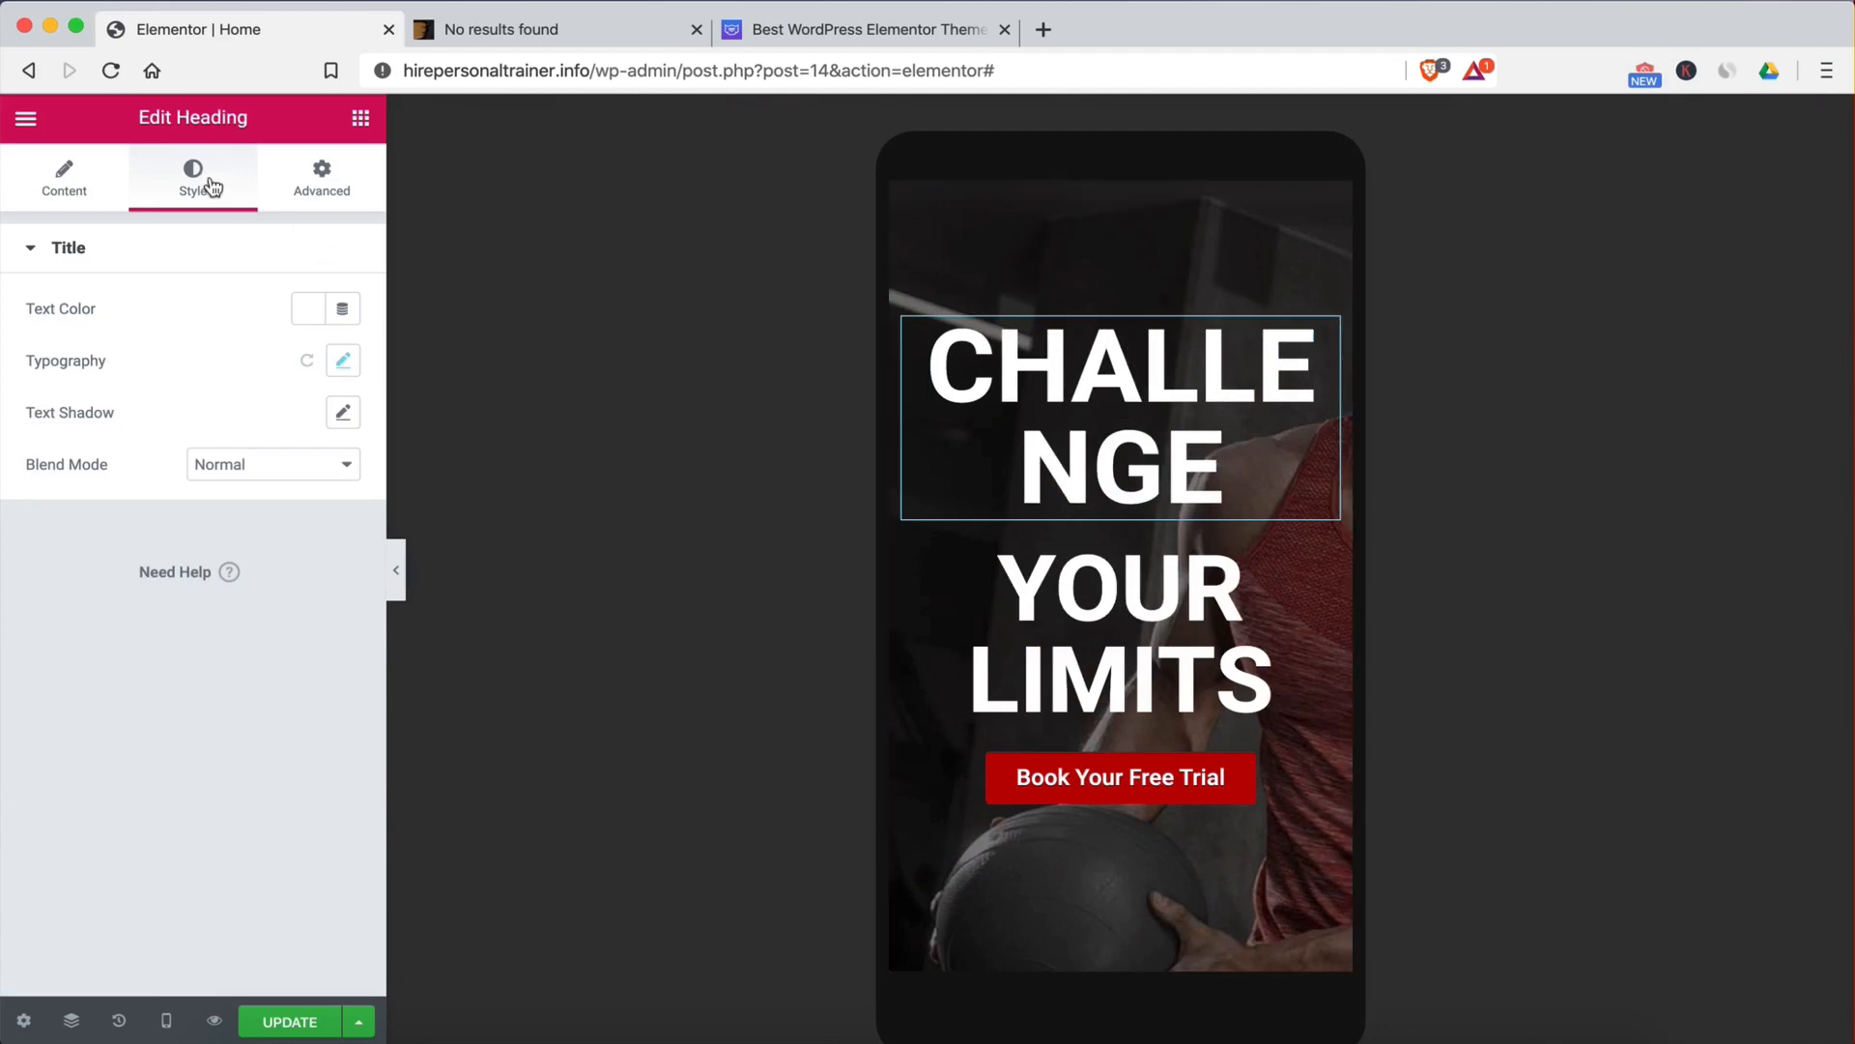
click(343, 362)
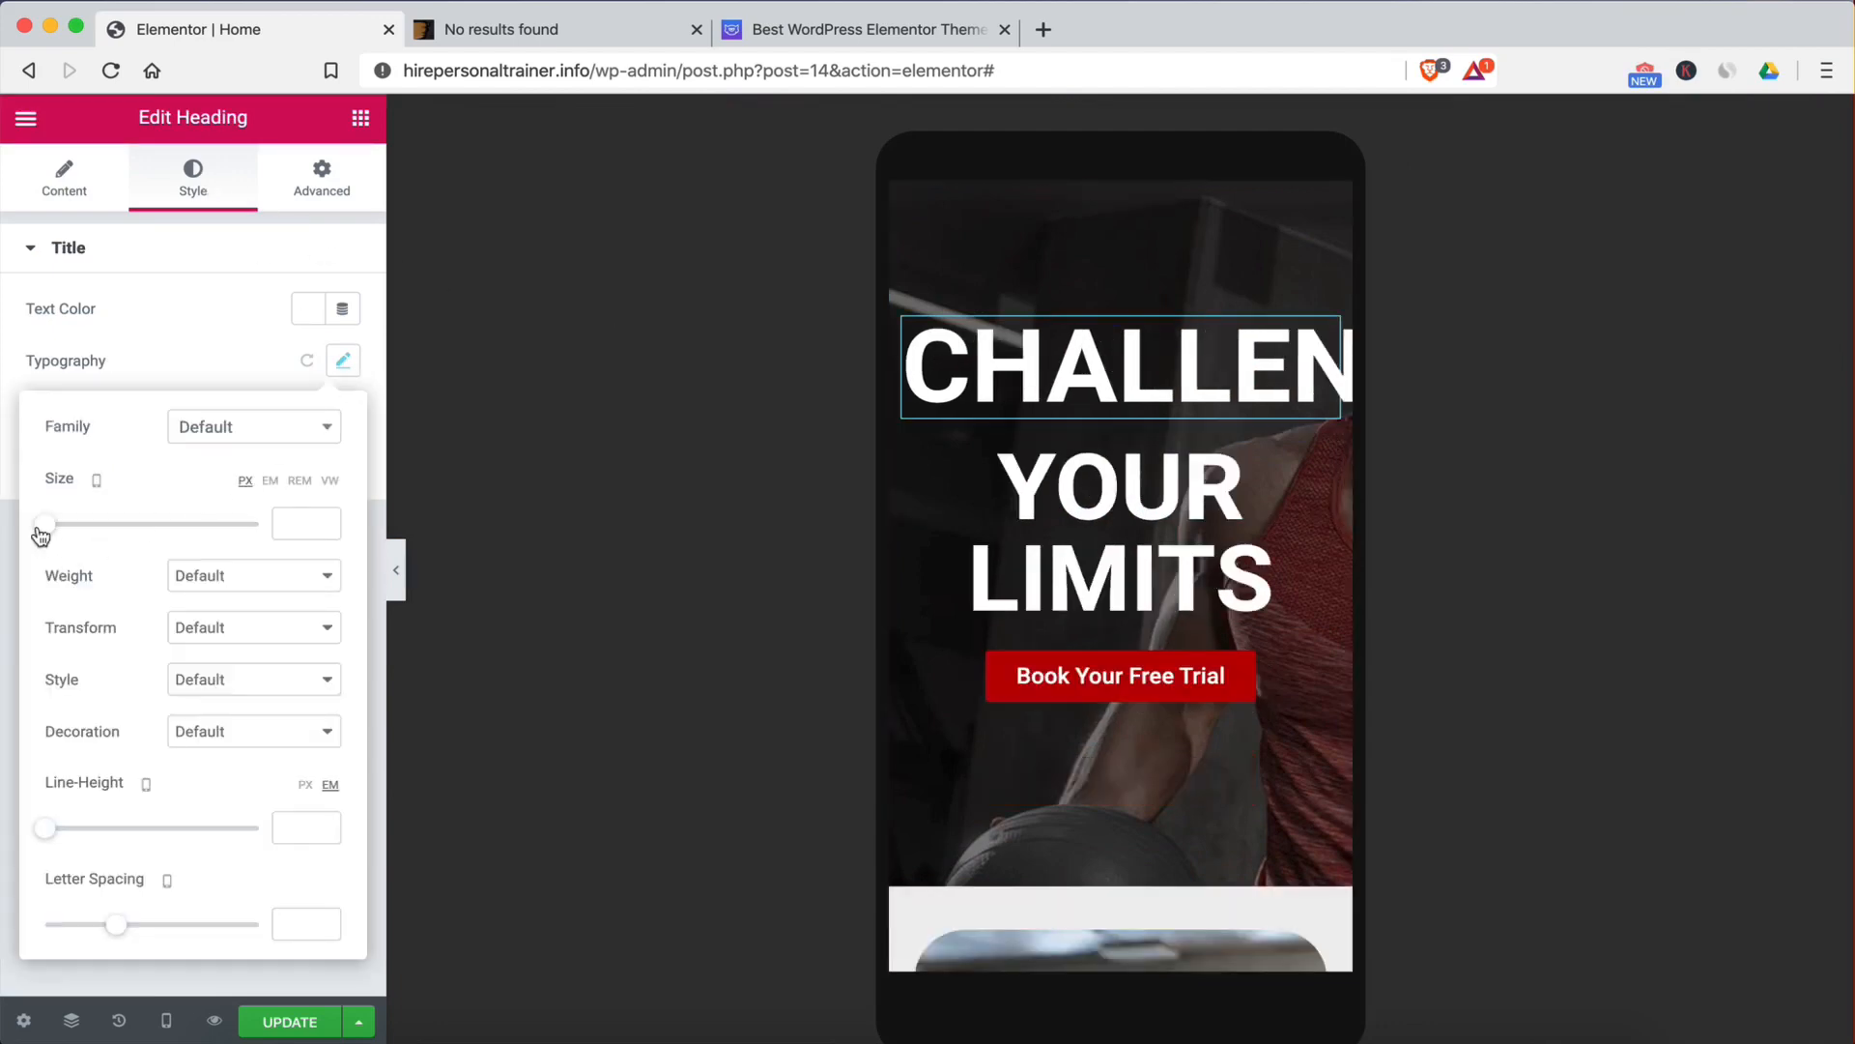
drag(43, 535, 91, 531)
Step: Set the "YOUR LIMITS" heading's mobile font size to 41 px
click(1273, 522)
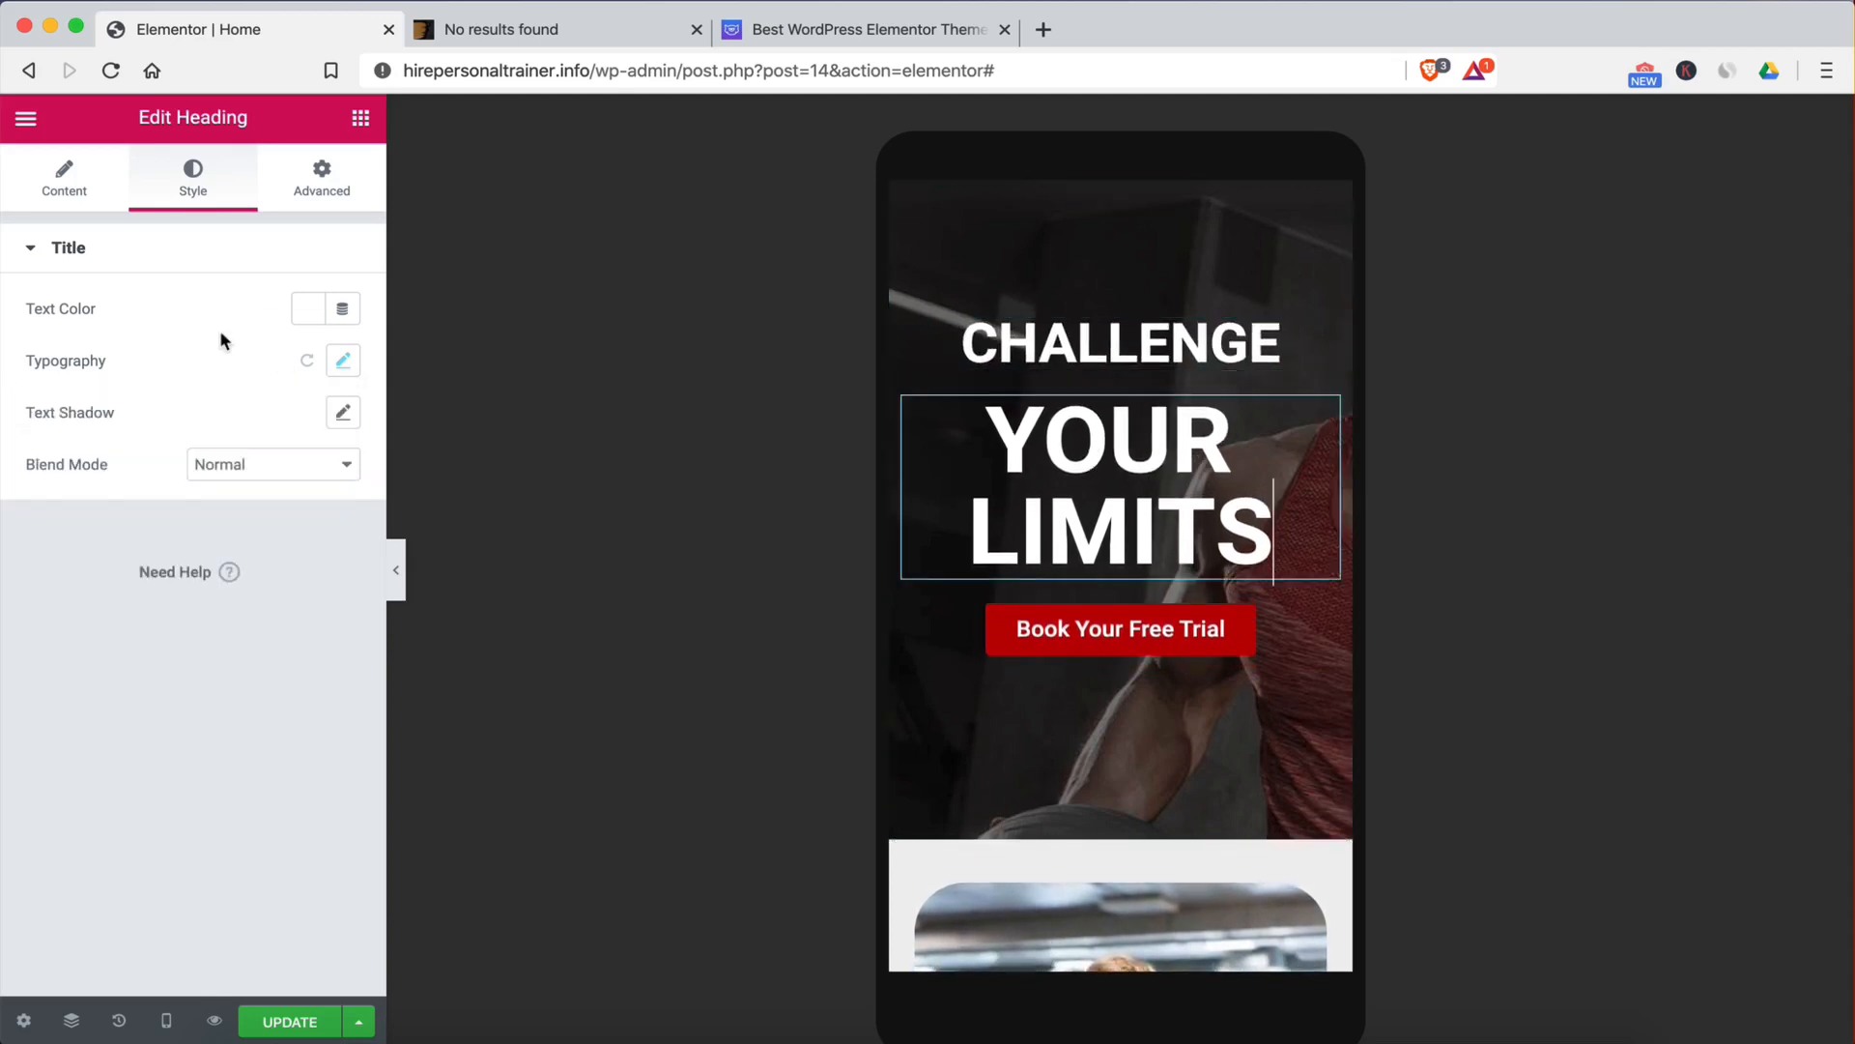
click(343, 362)
mouse_move(113, 524)
mouse_down()
mouse_move(54, 530)
mouse_move(88, 530)
mouse_up()
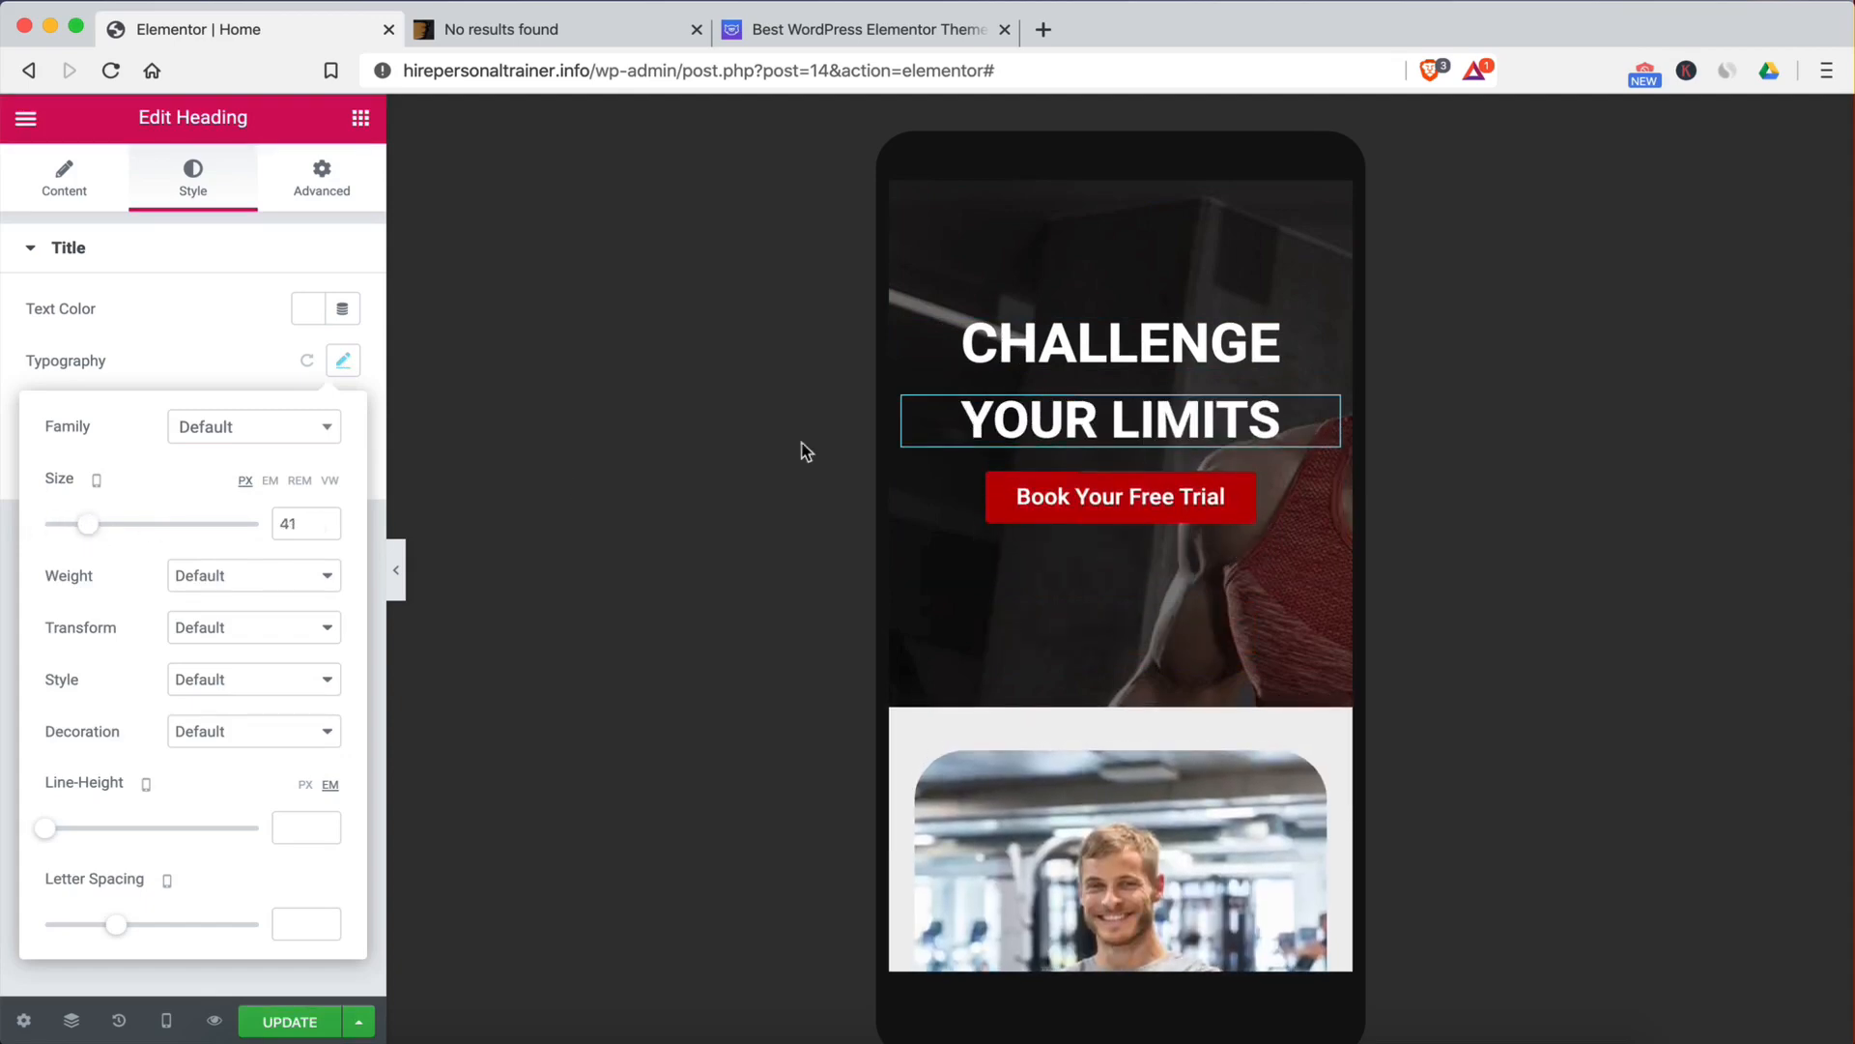
Step: Set the "Book Your Free Trial" button's mobile text size to 15 px
click(1131, 498)
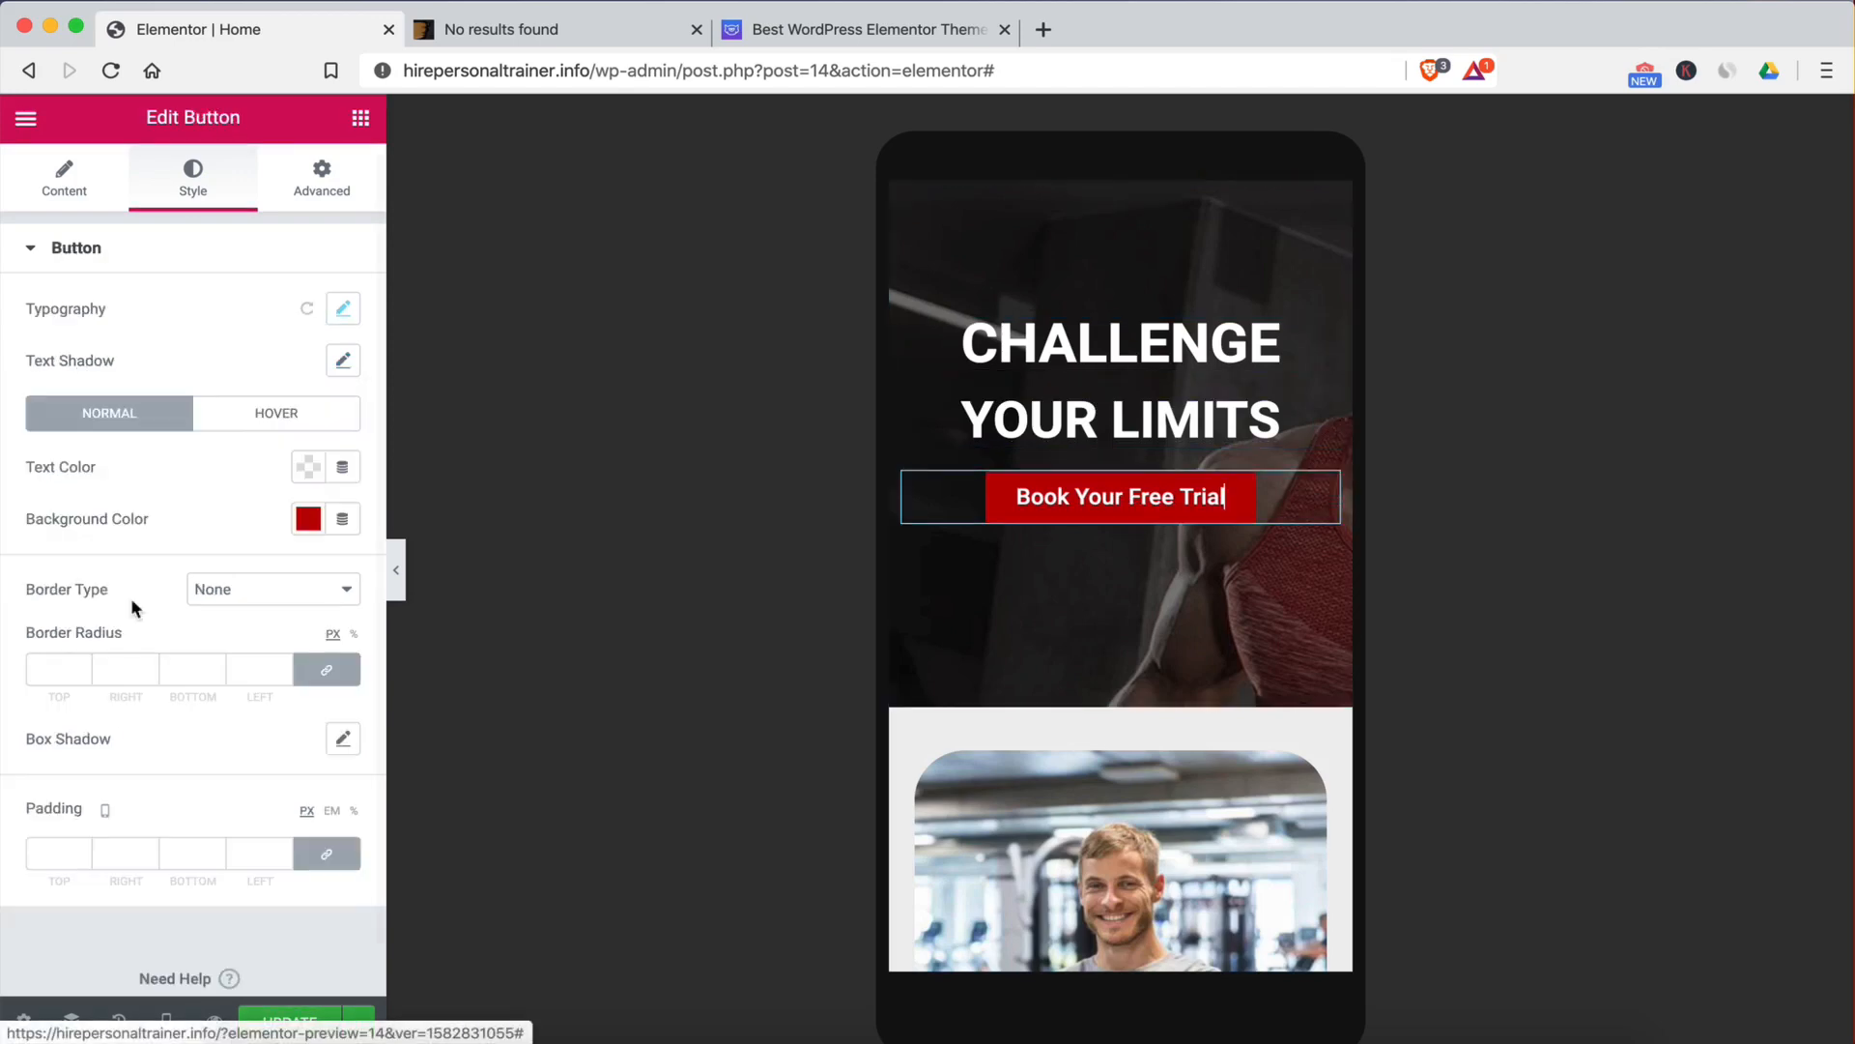
click(344, 310)
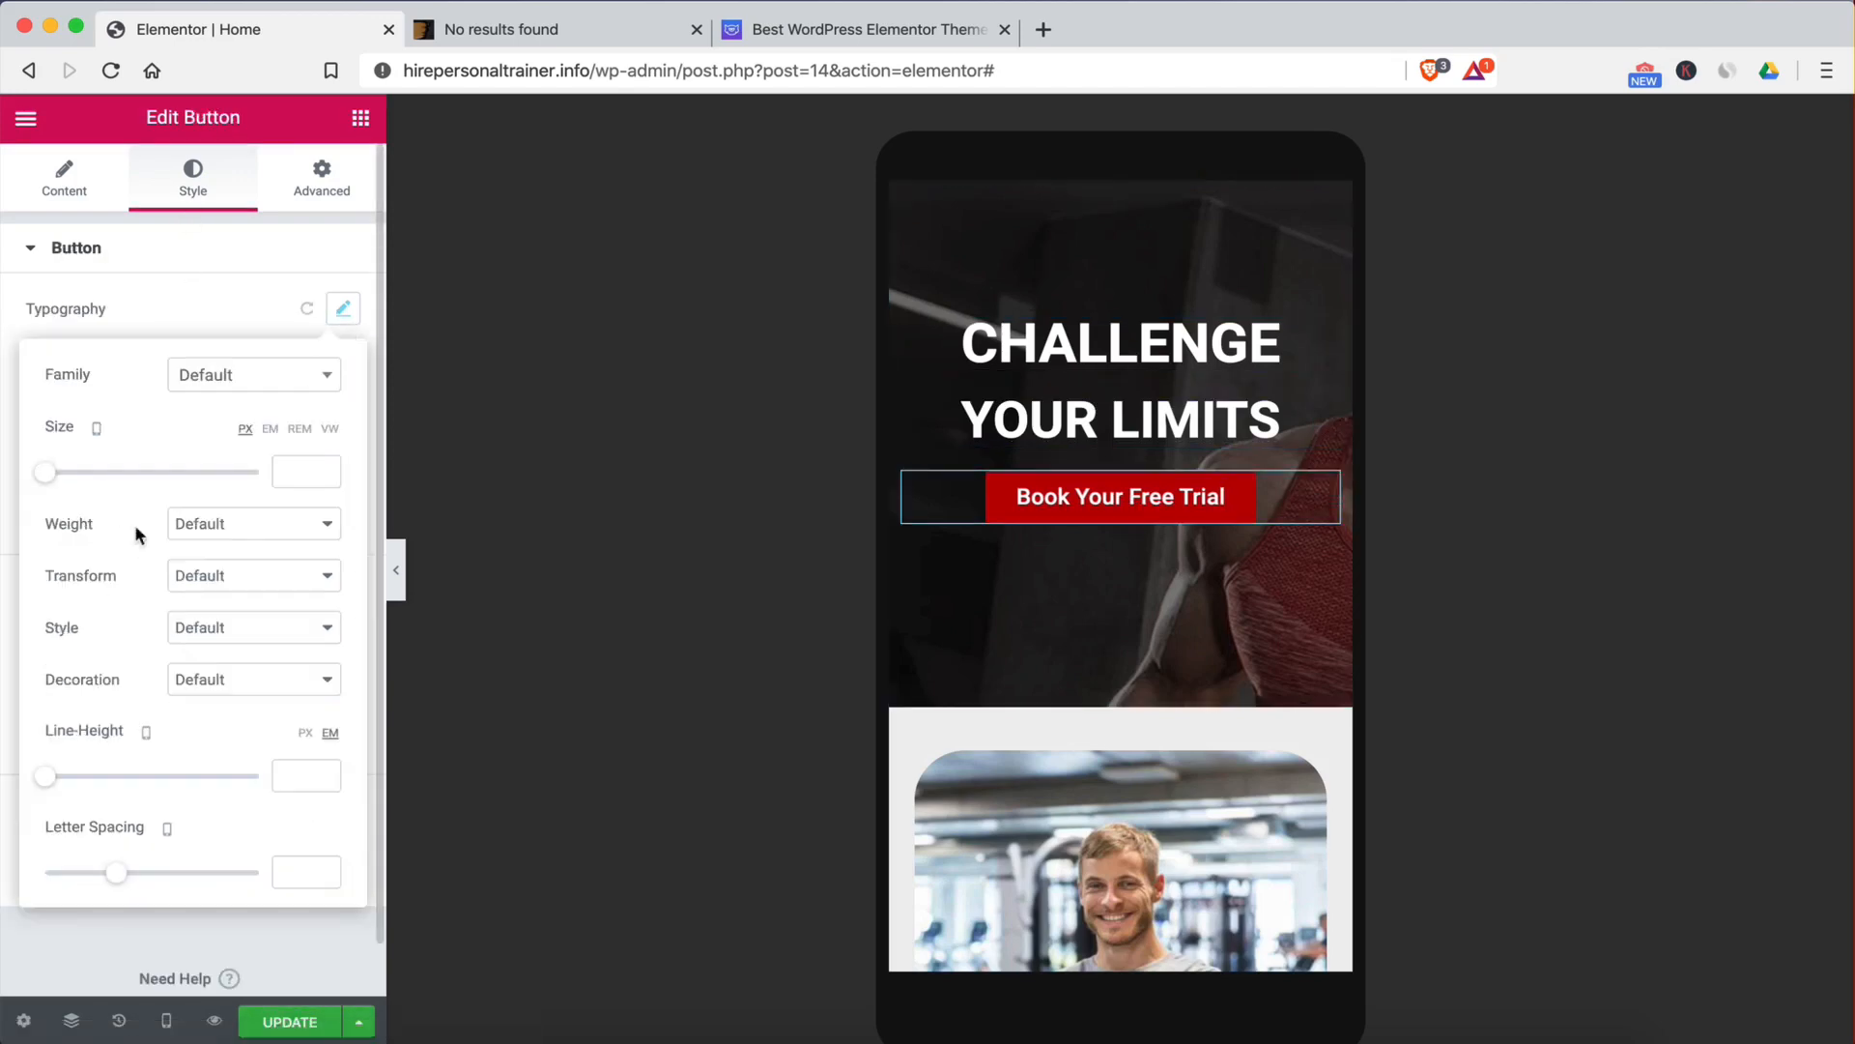
drag(46, 481, 62, 478)
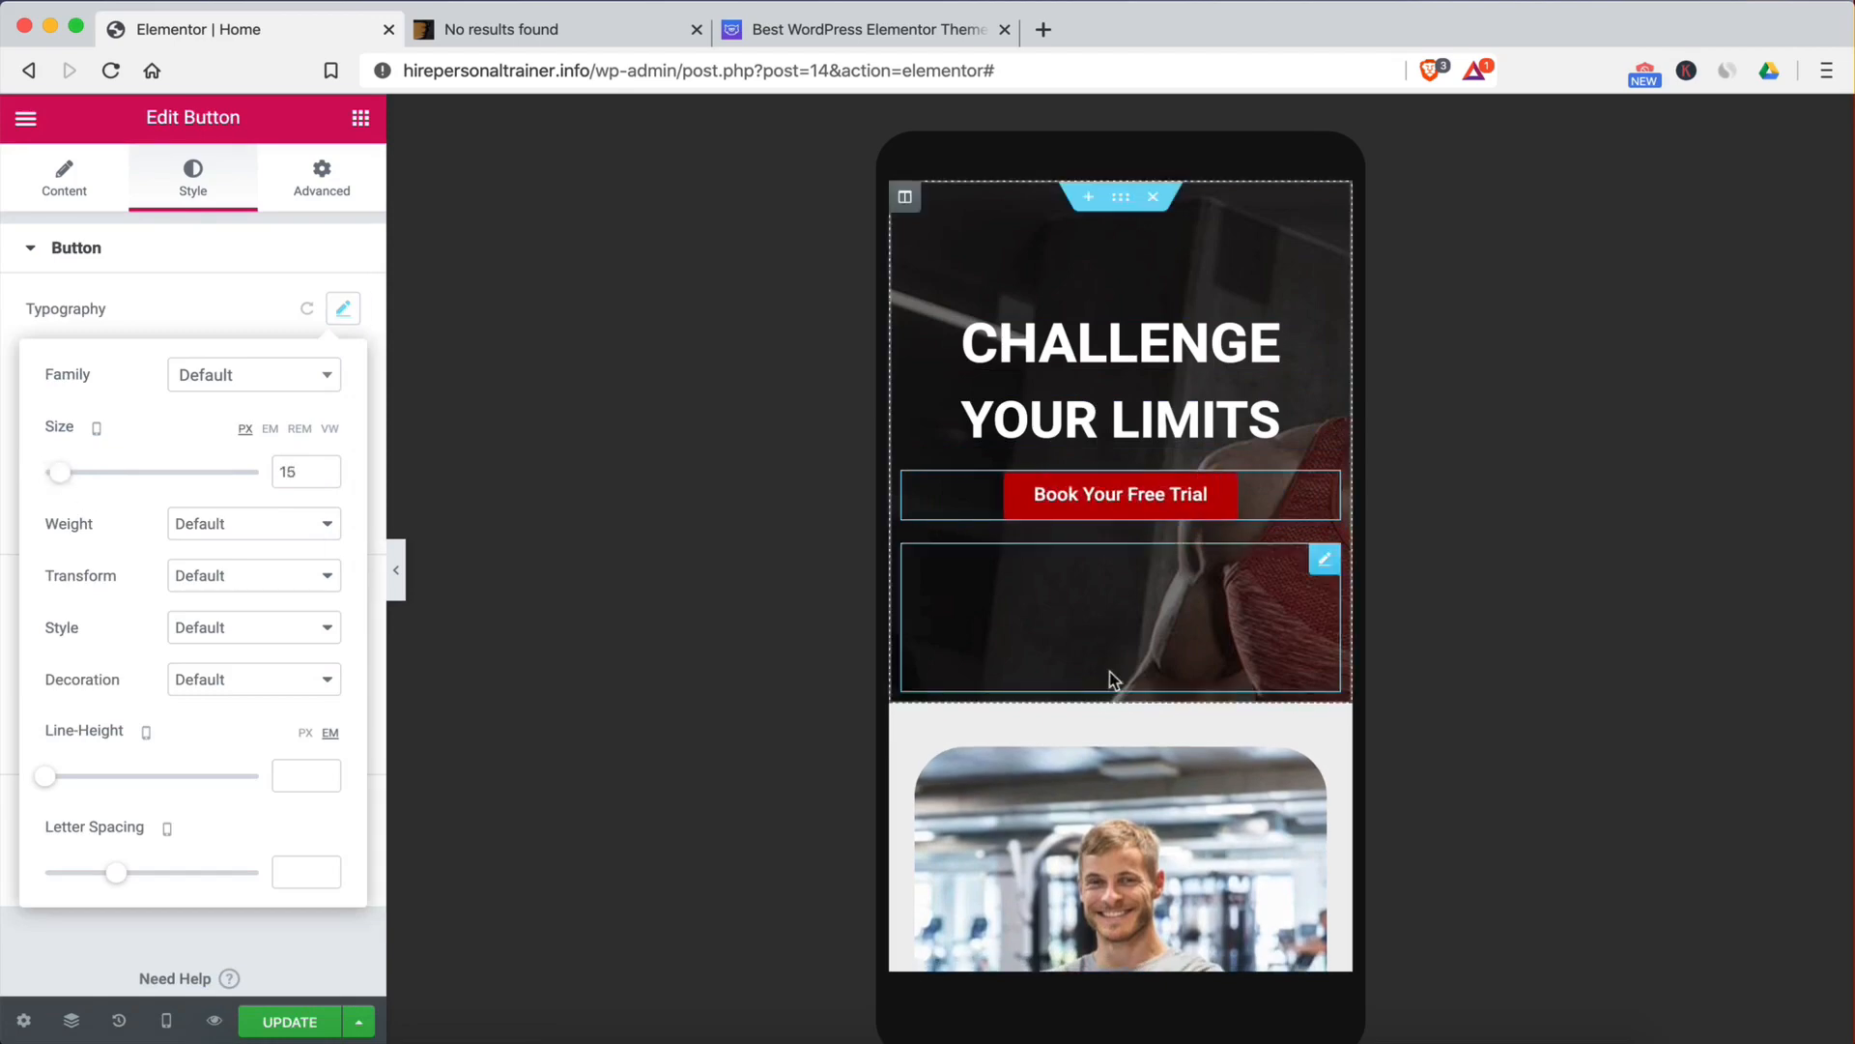
Step: Open the hero section's background settings and set the mobile background image size to Contain
click(1119, 203)
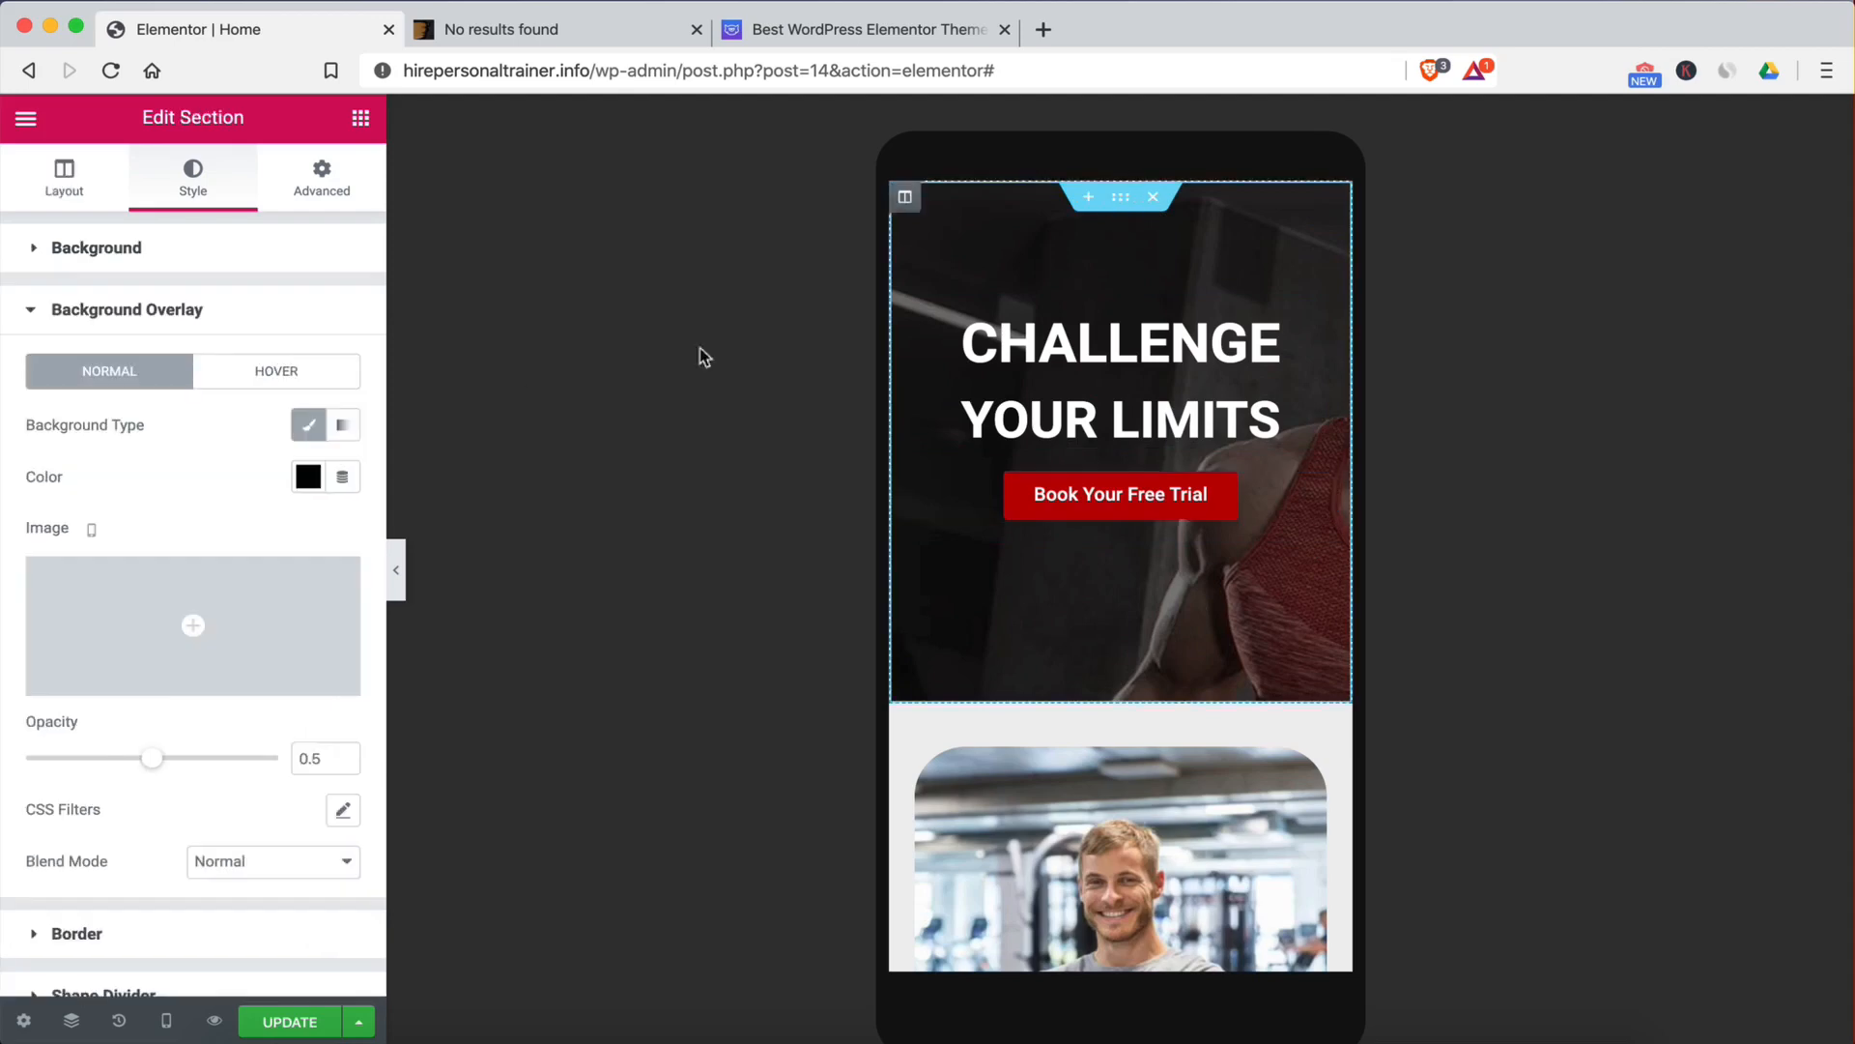
scroll(243, 483, down, 1)
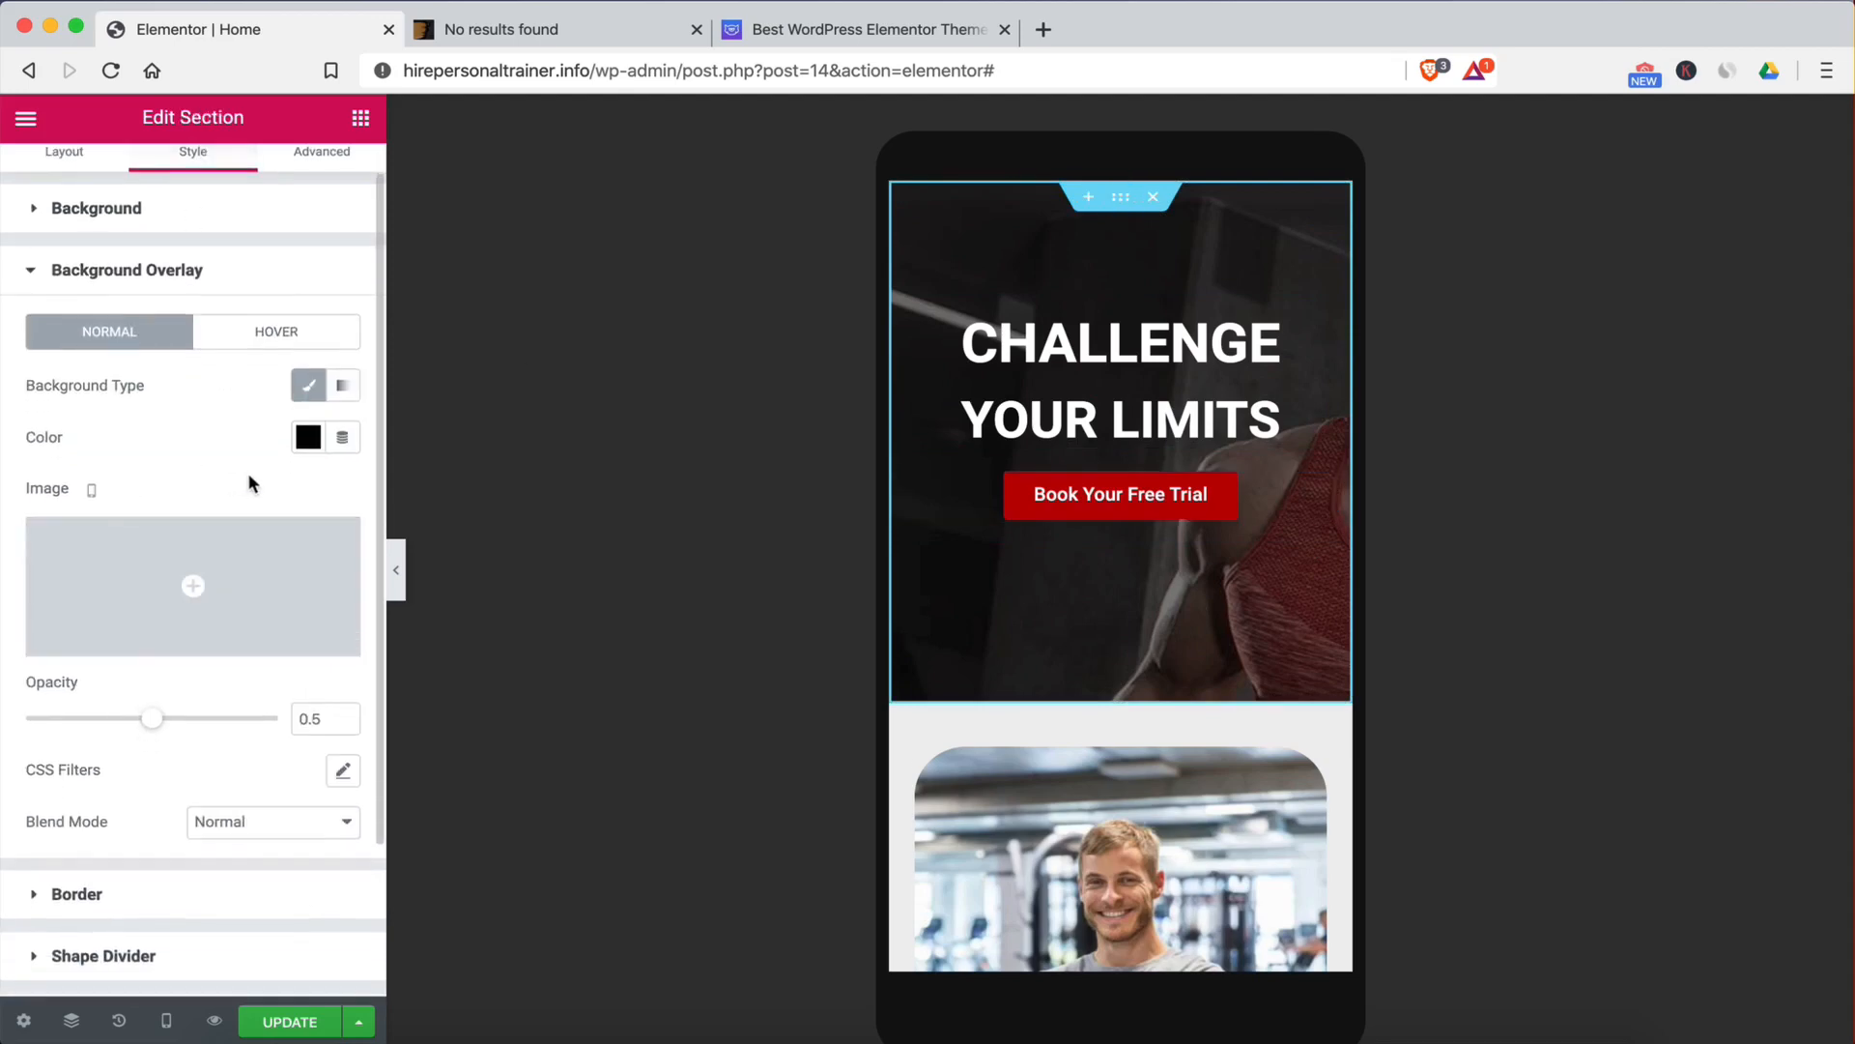
scroll(249, 487, down, 2)
scroll(249, 483, up, 3)
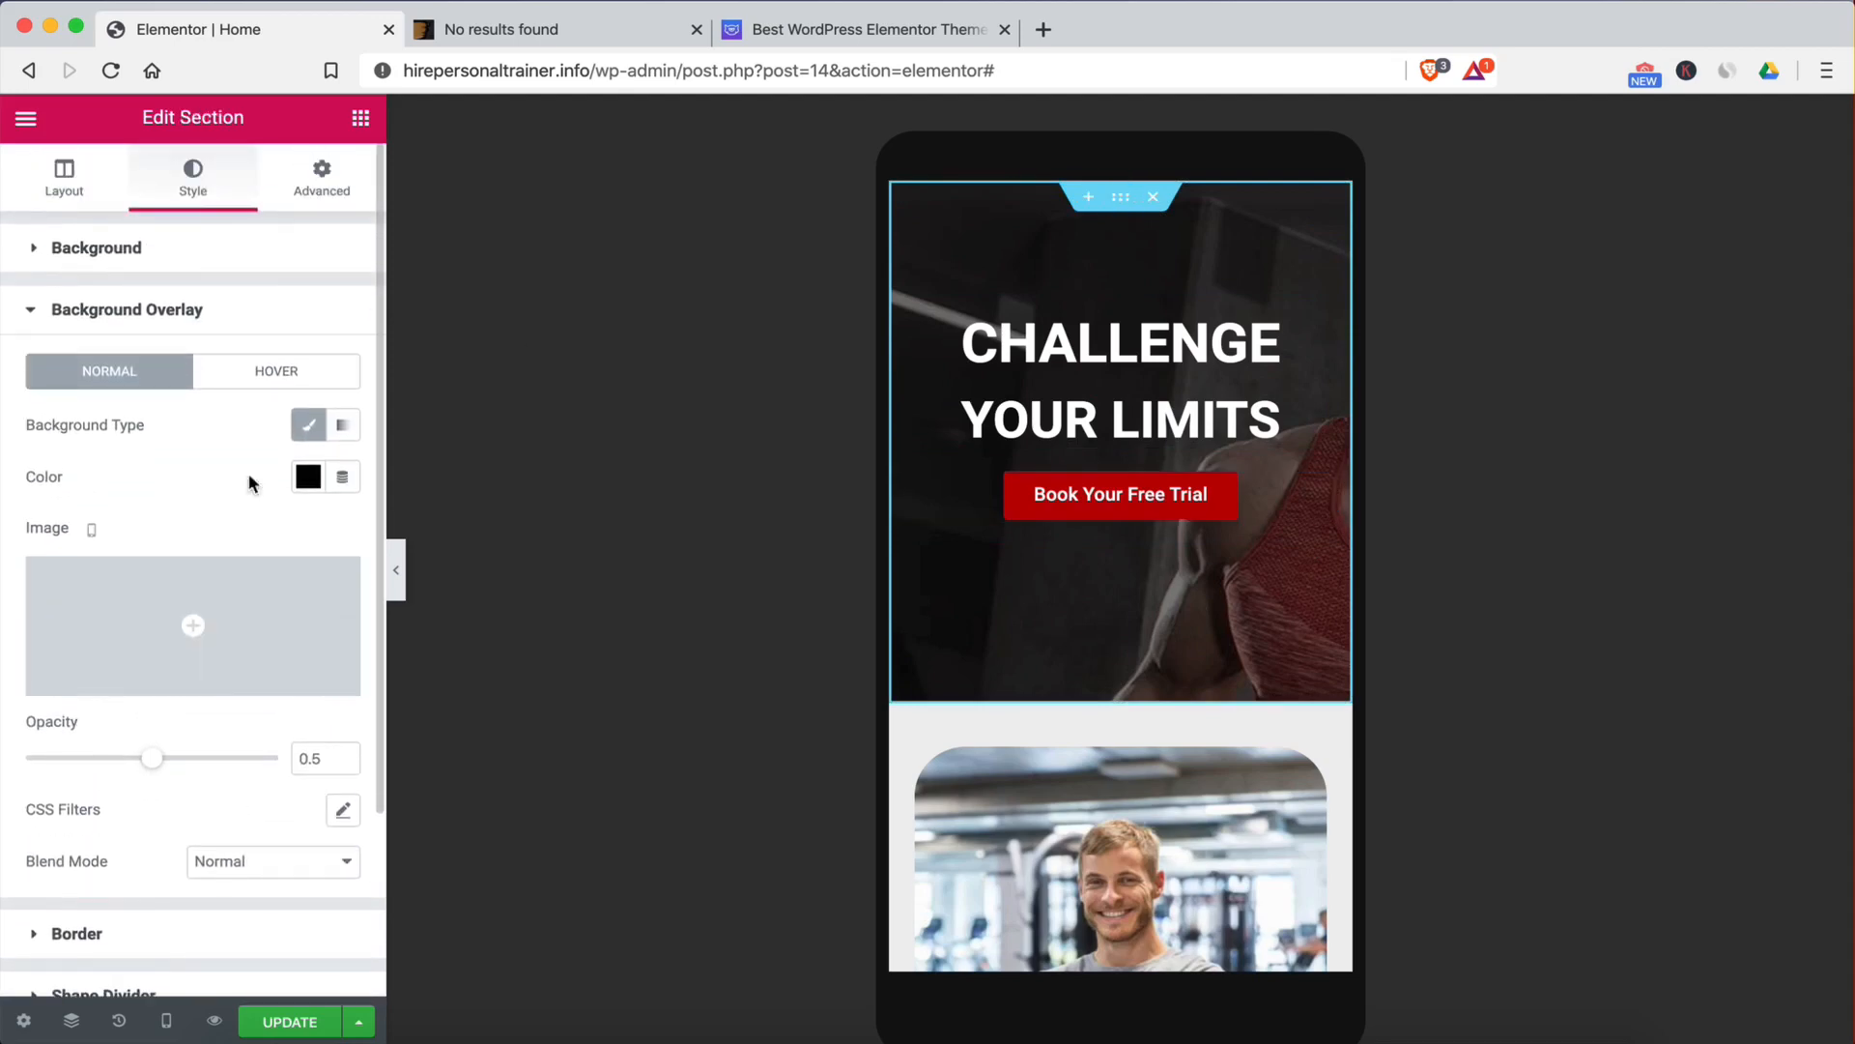
click(58, 269)
scroll(184, 638, down, 3)
click(237, 694)
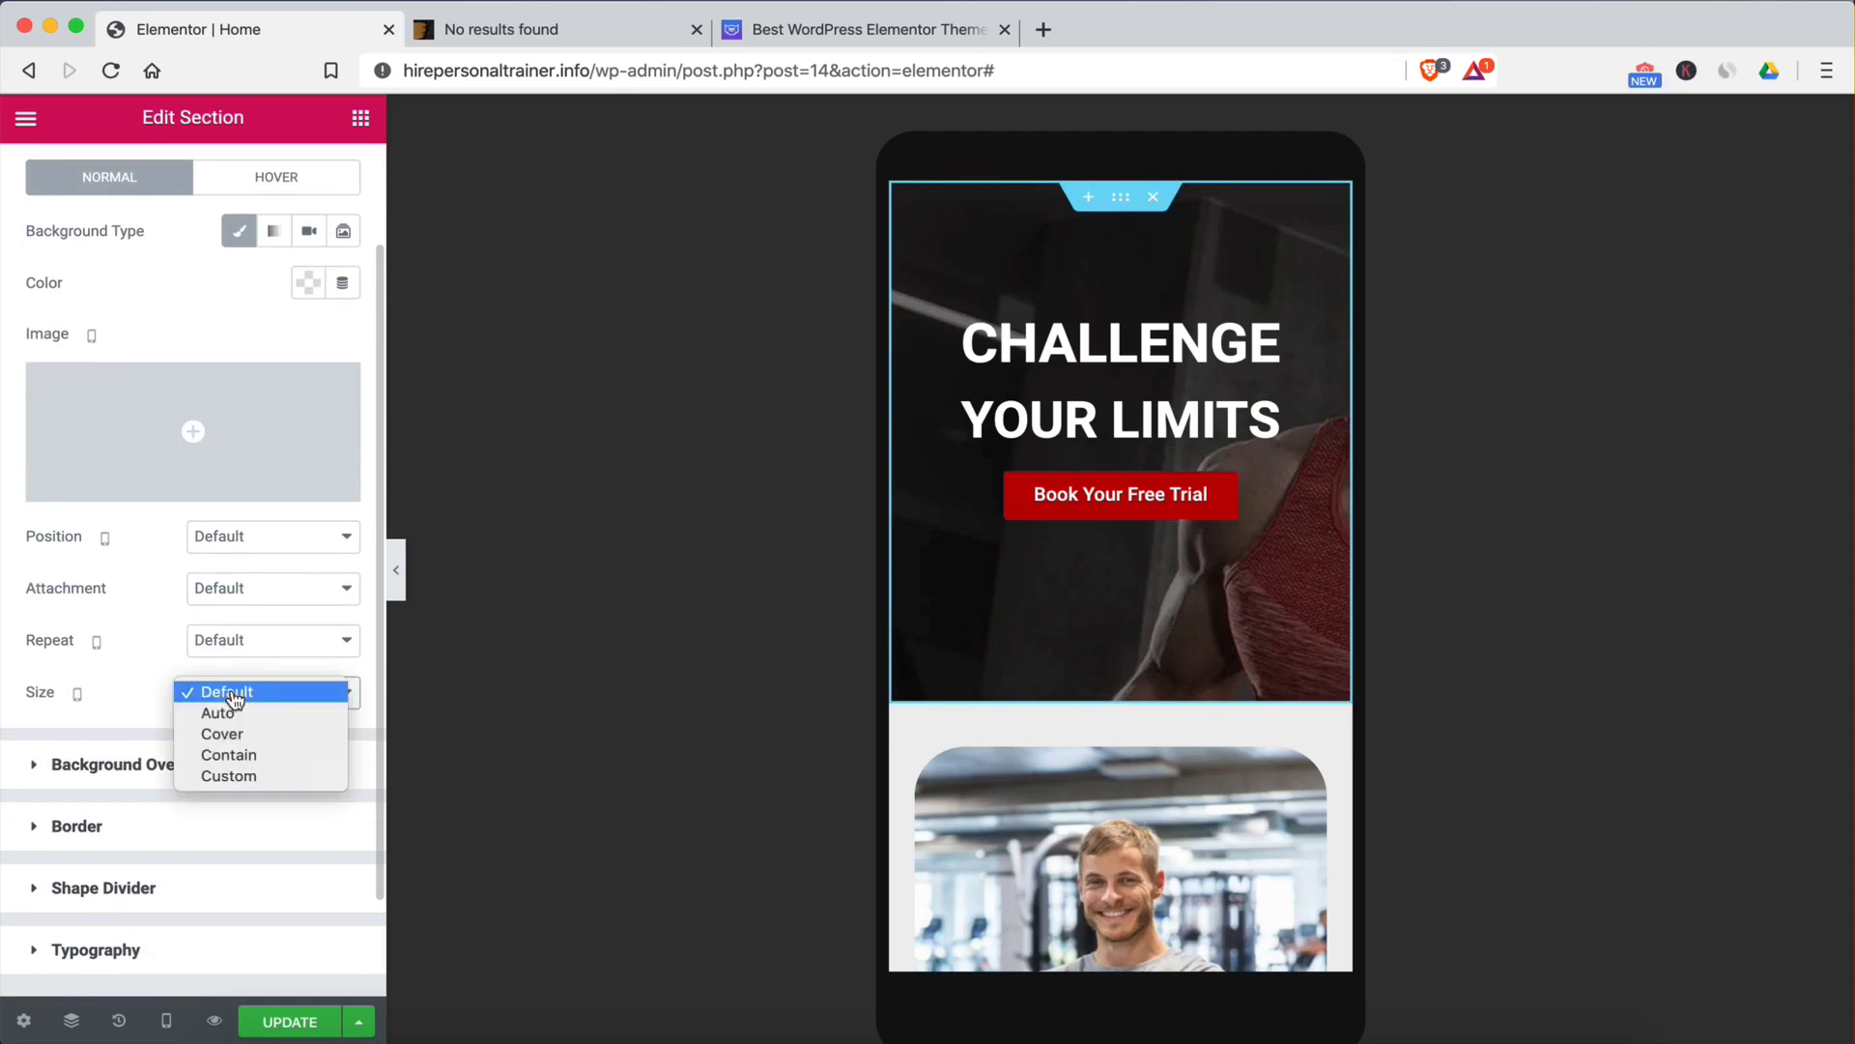
click(245, 756)
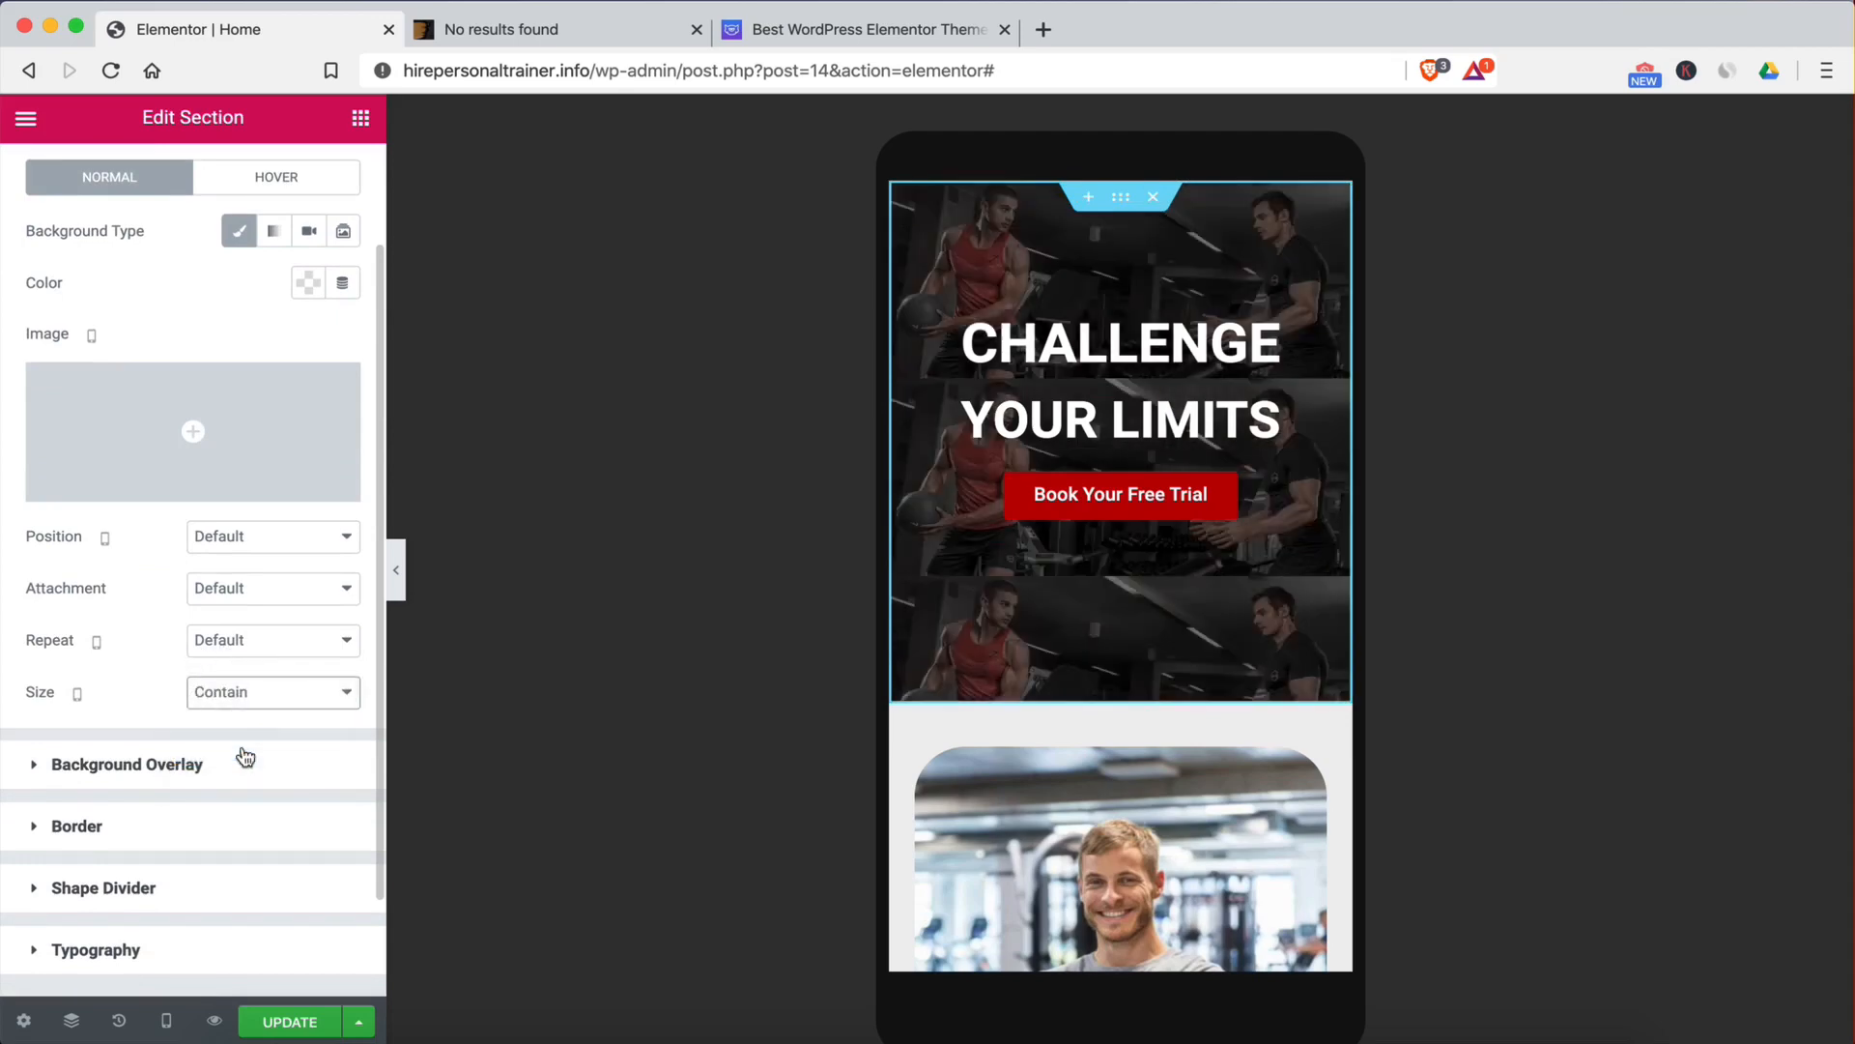
click(241, 705)
click(92, 676)
Step: Set the hero section's mobile background image to No-repeat with the Cover size
click(254, 645)
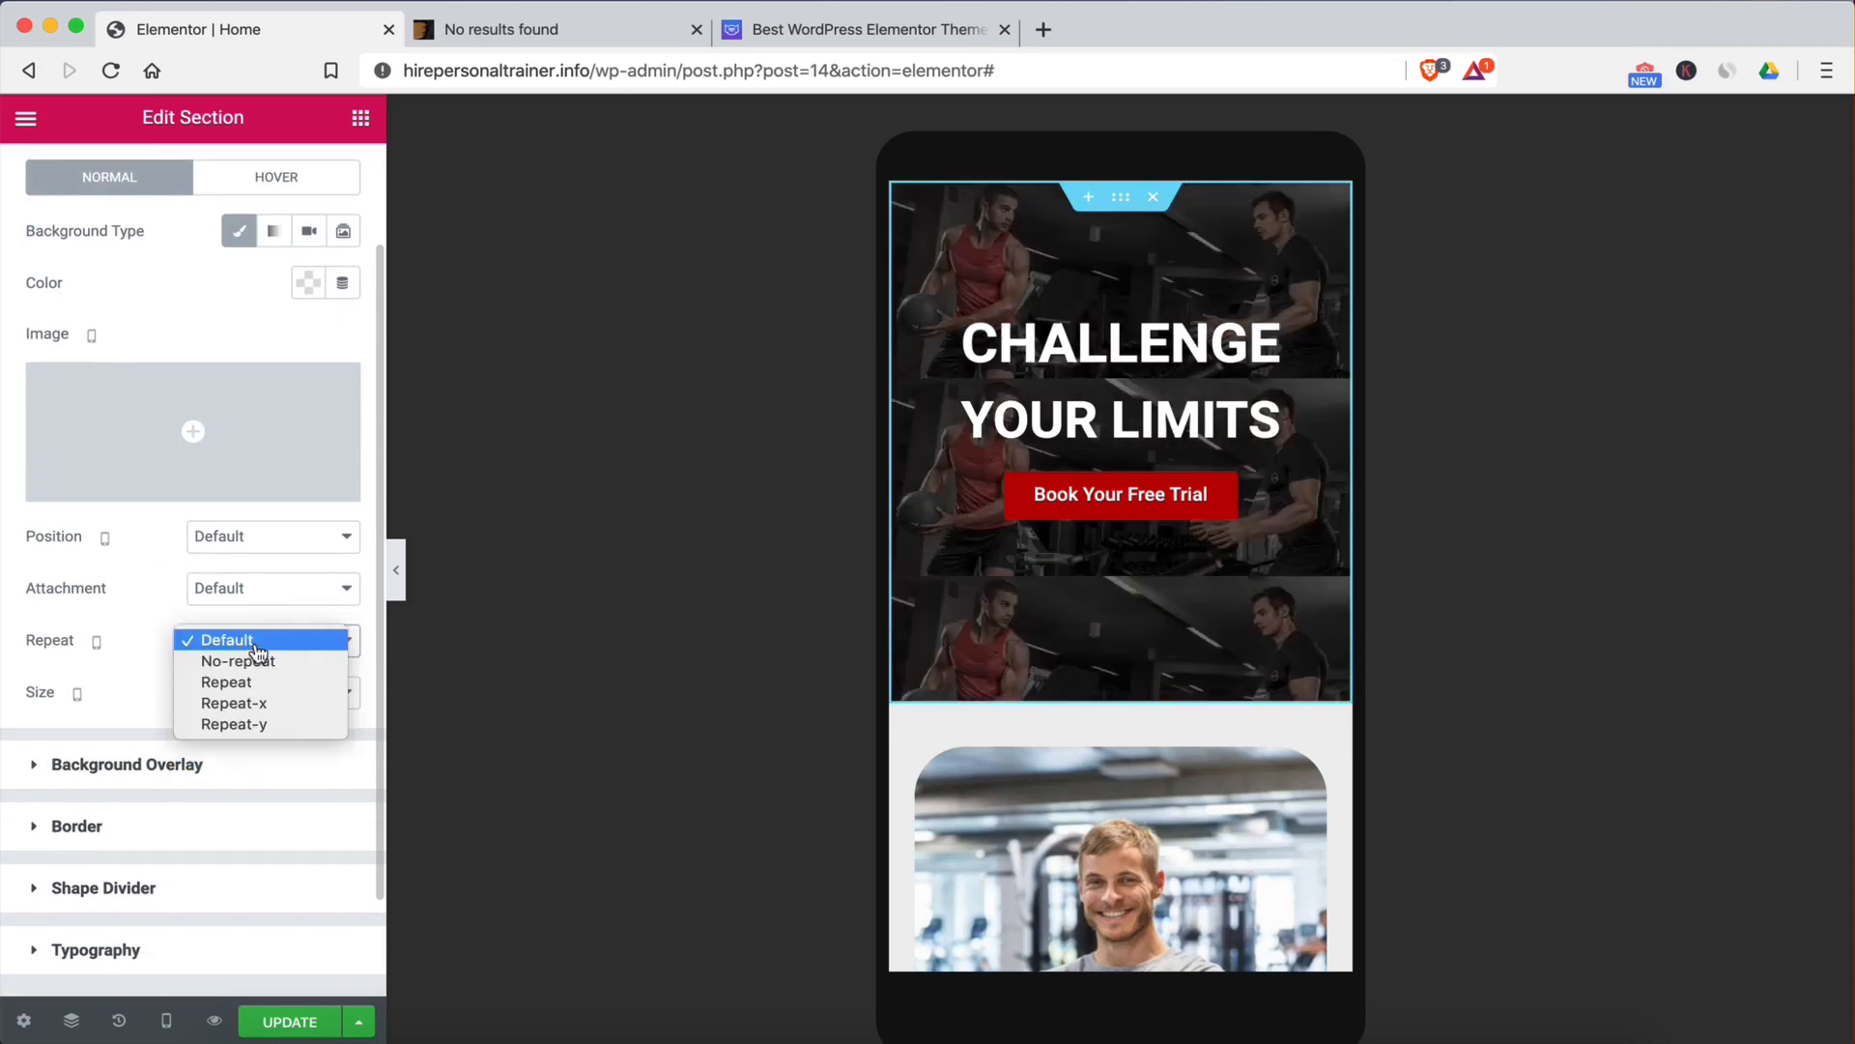
click(257, 665)
click(266, 683)
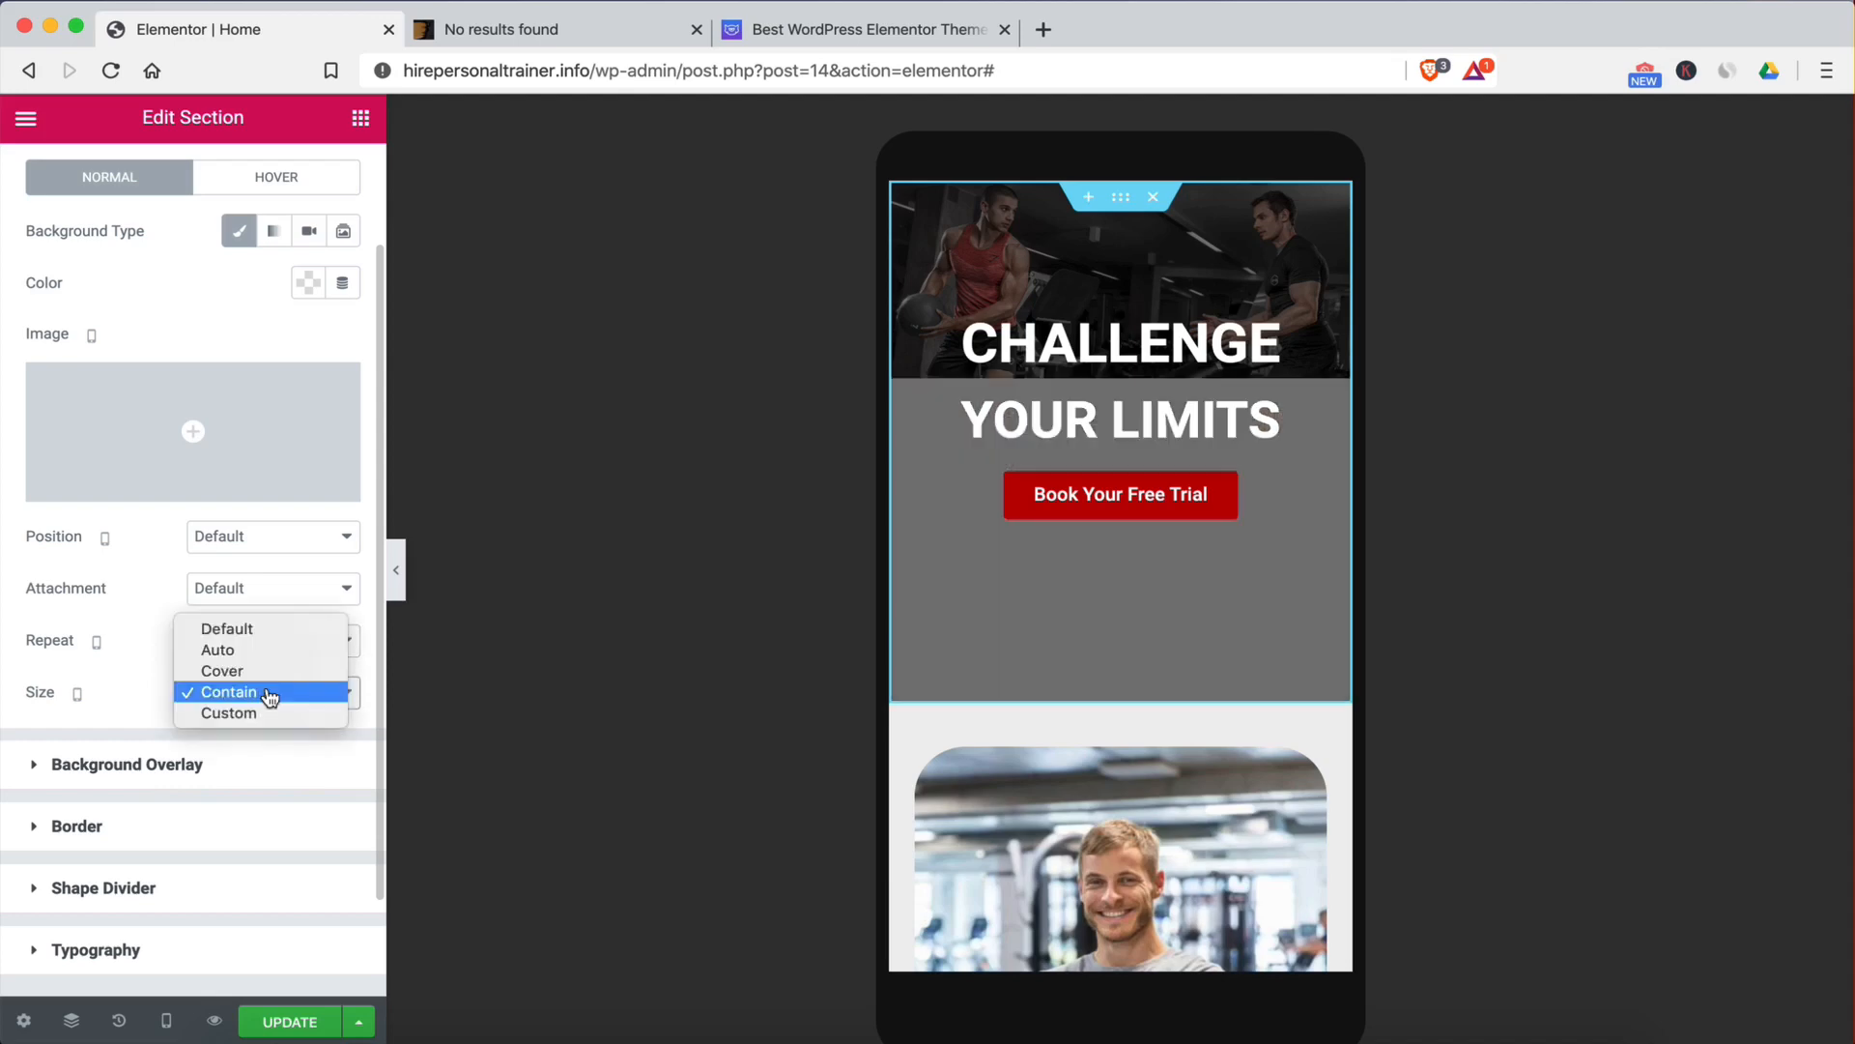
click(266, 667)
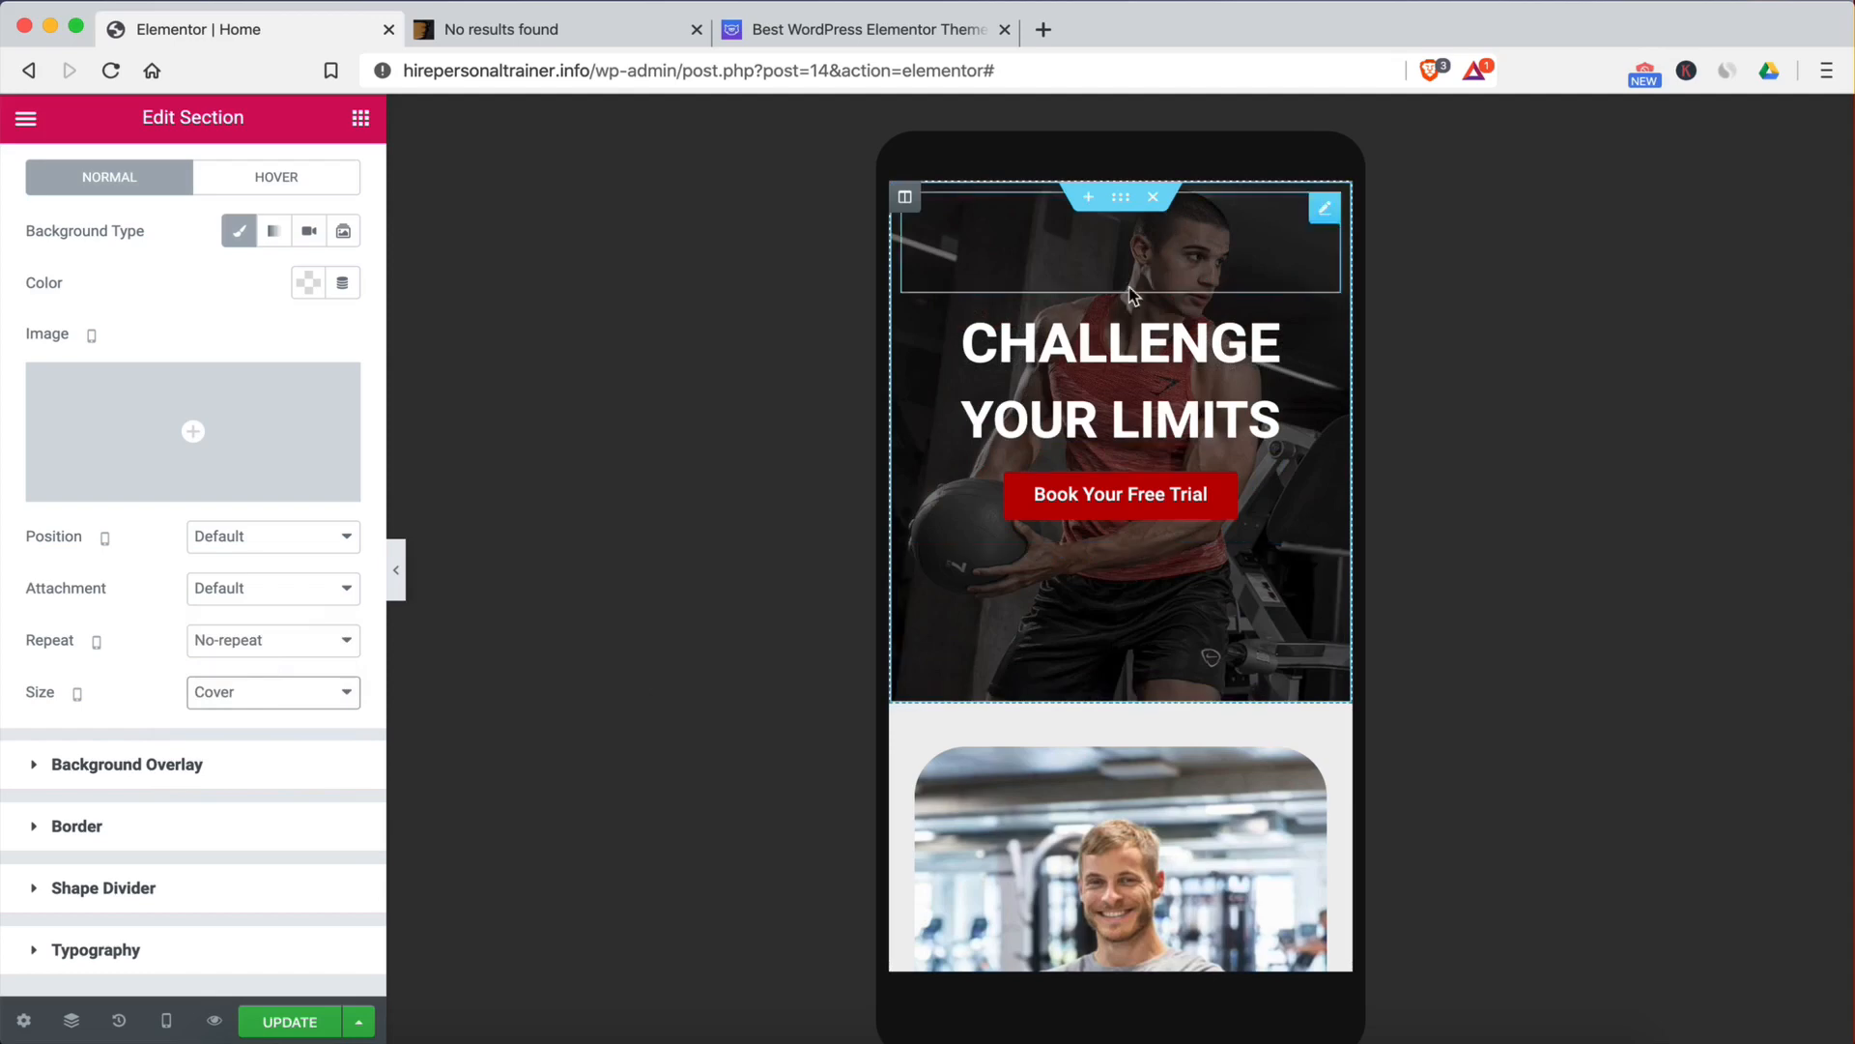
scroll(1092, 727, down, 2)
scroll(1092, 727, up, 2)
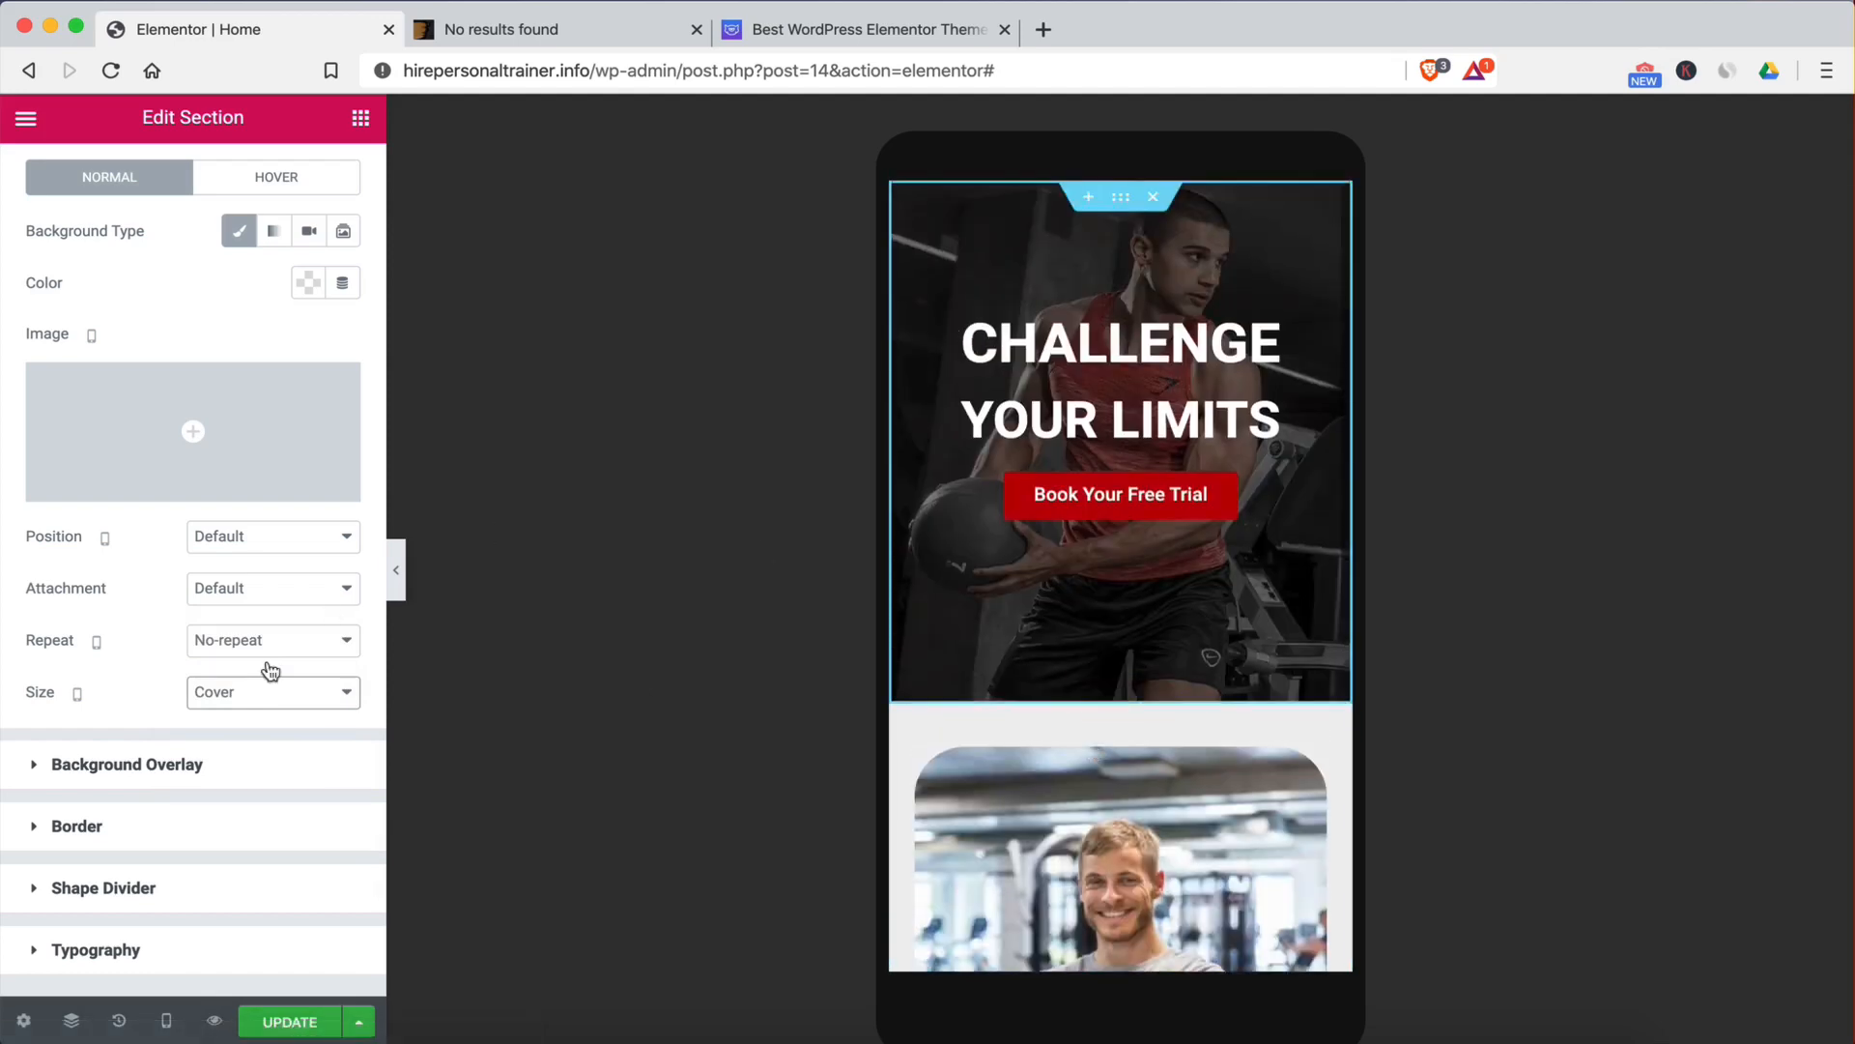
Step: Compare the hero and trainer sections in the Desktop and Mobile previews
click(167, 1020)
click(152, 869)
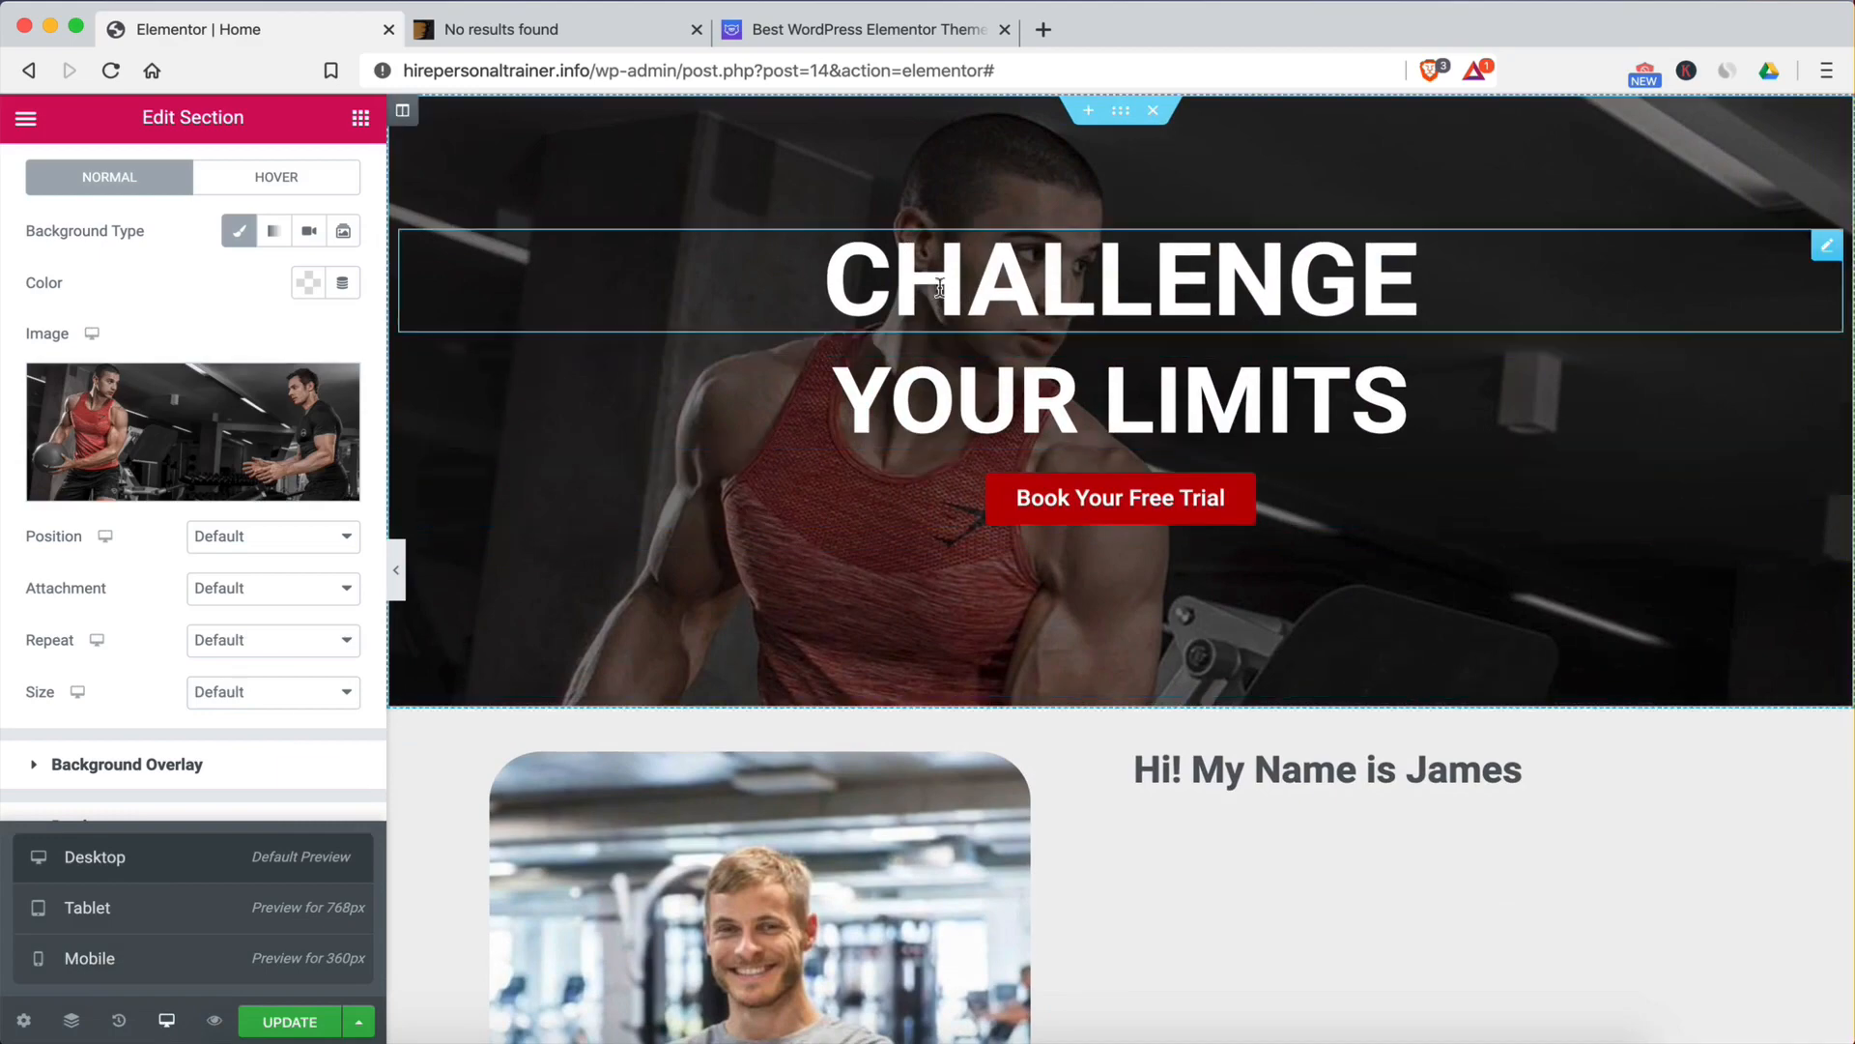
scroll(967, 502, down, 6)
scroll(998, 480, up, 6)
click(279, 971)
scroll(1128, 625, down, 3)
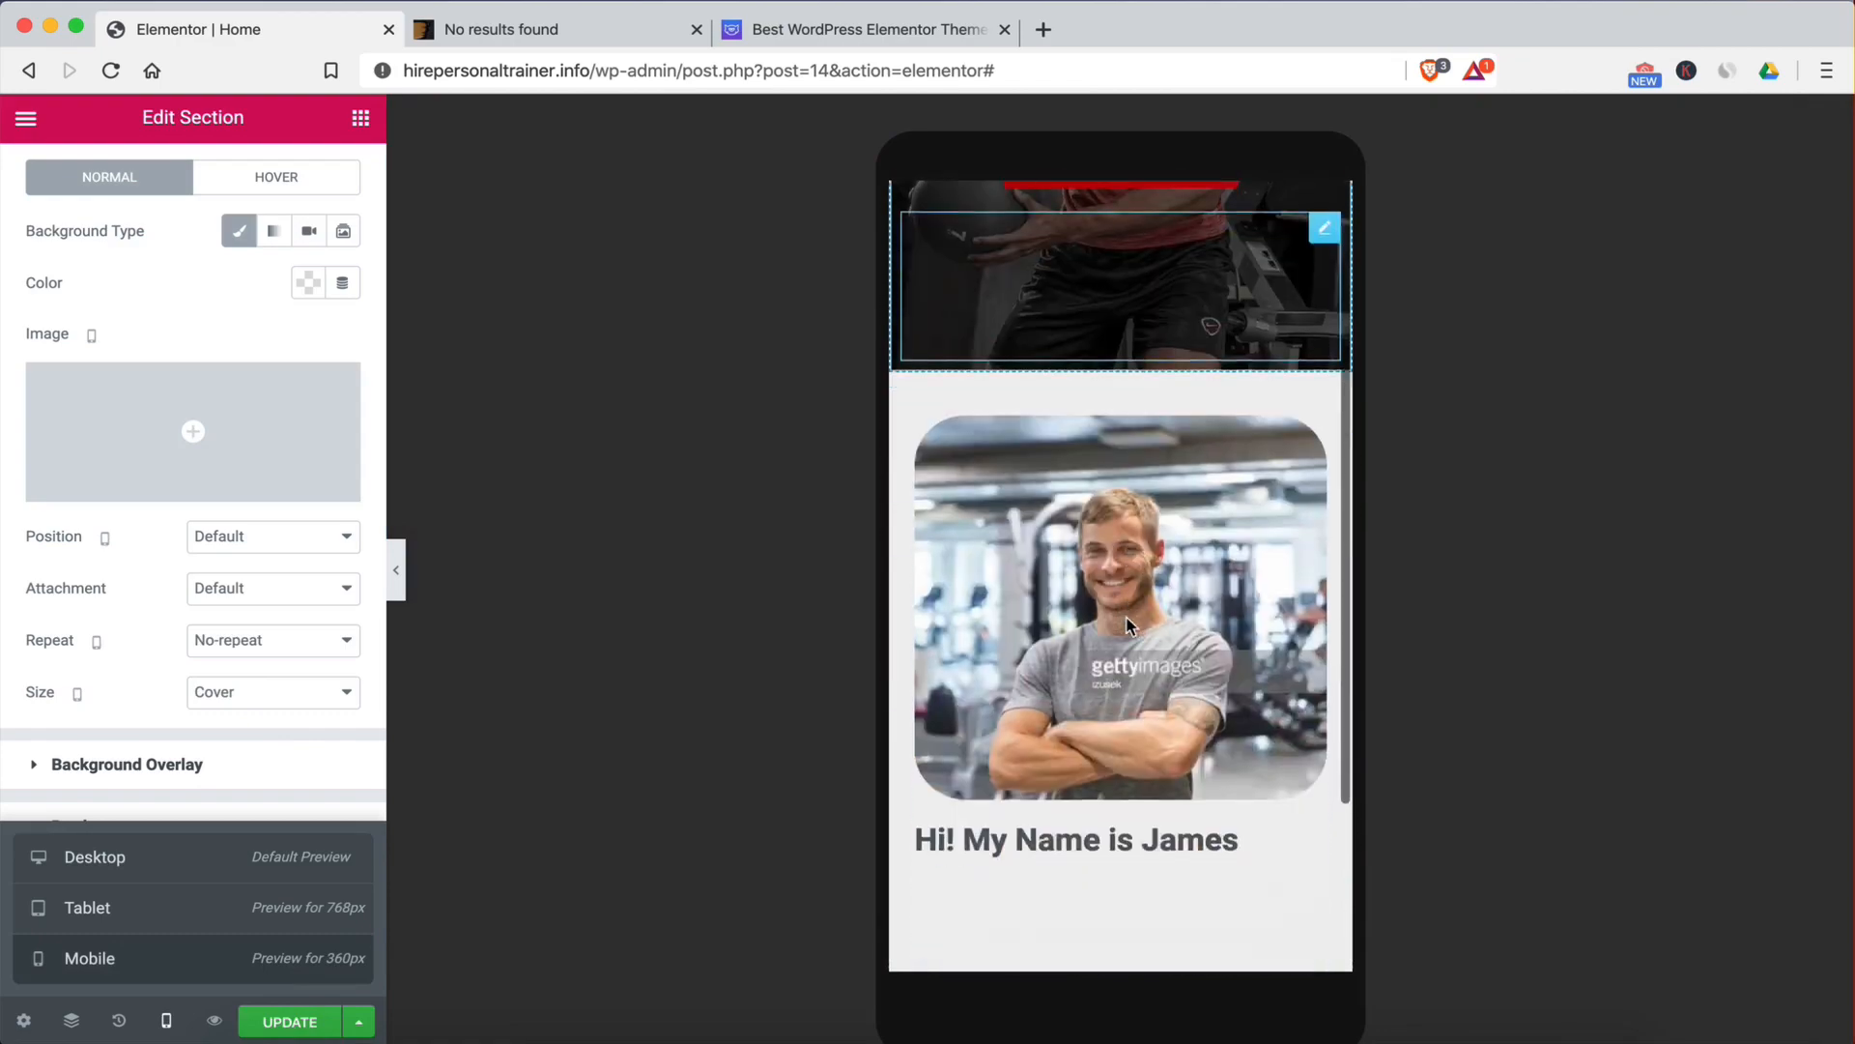
Step: Return to the Desktop preview and add a Text Editor widget below the trainer's introduction heading
click(108, 857)
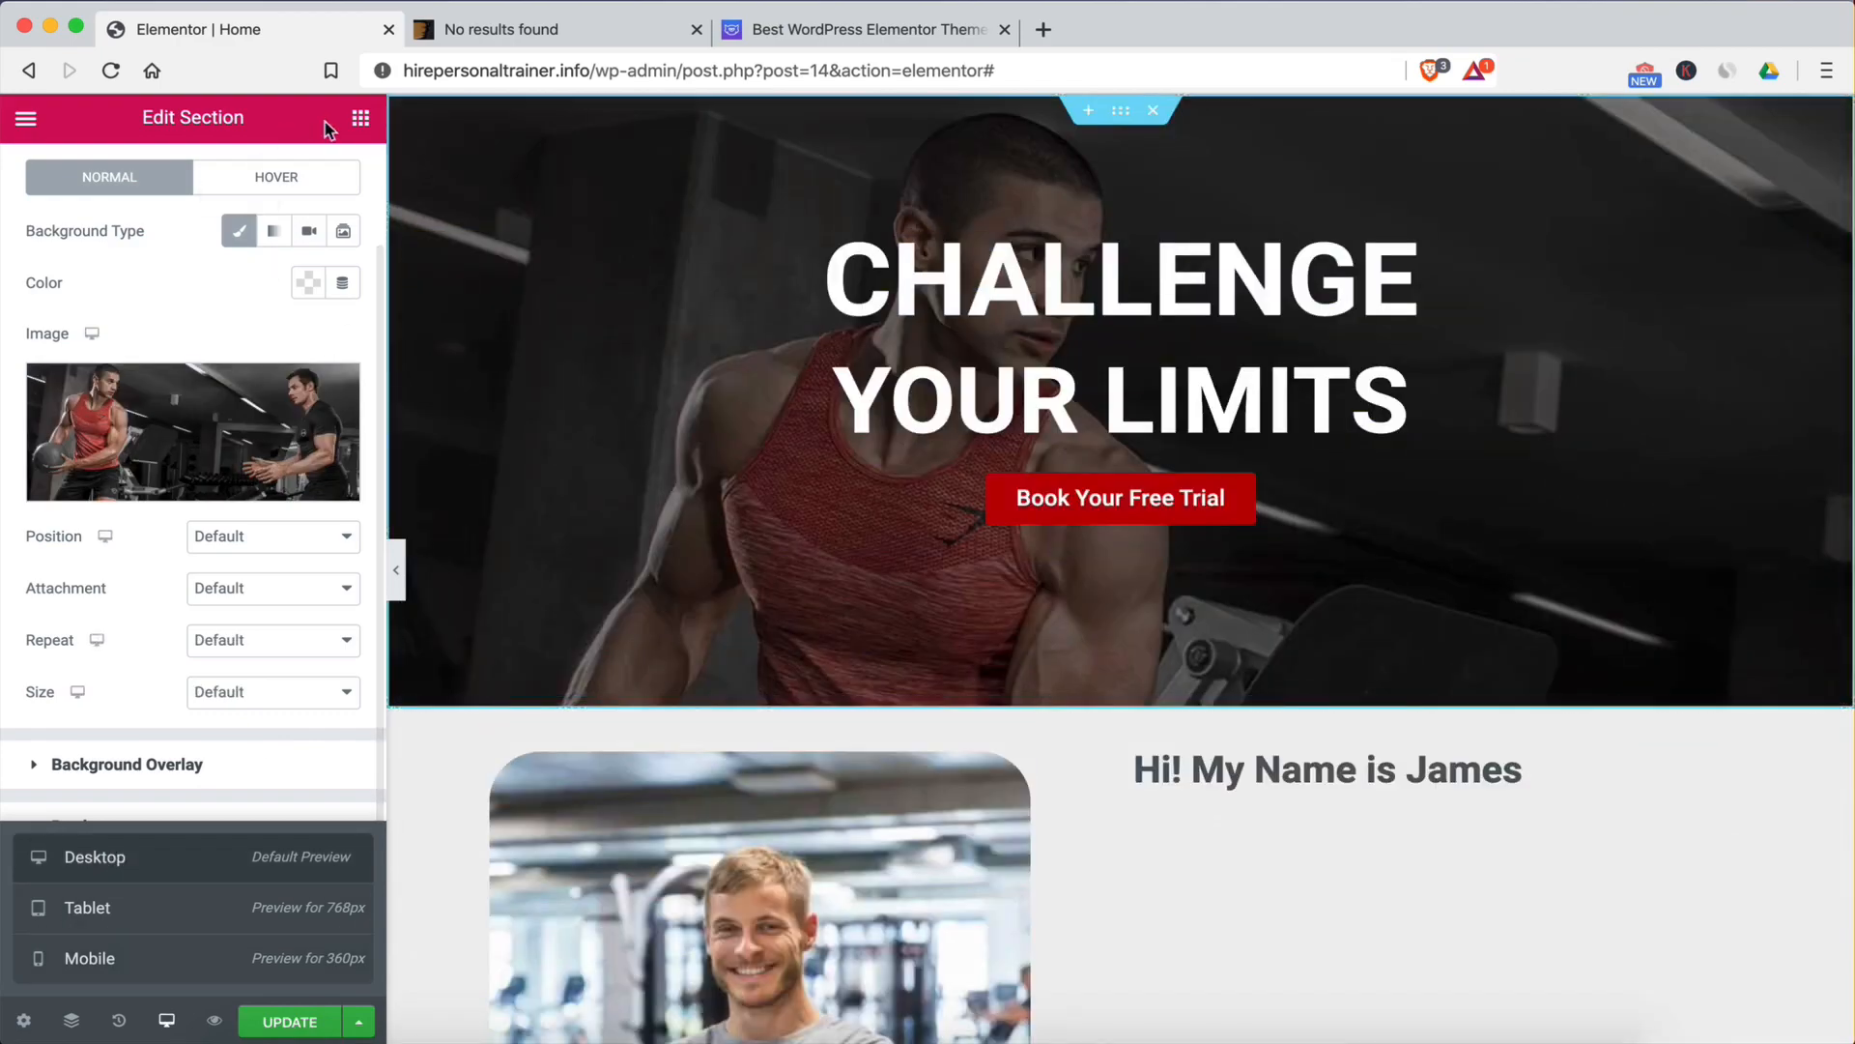
click(360, 118)
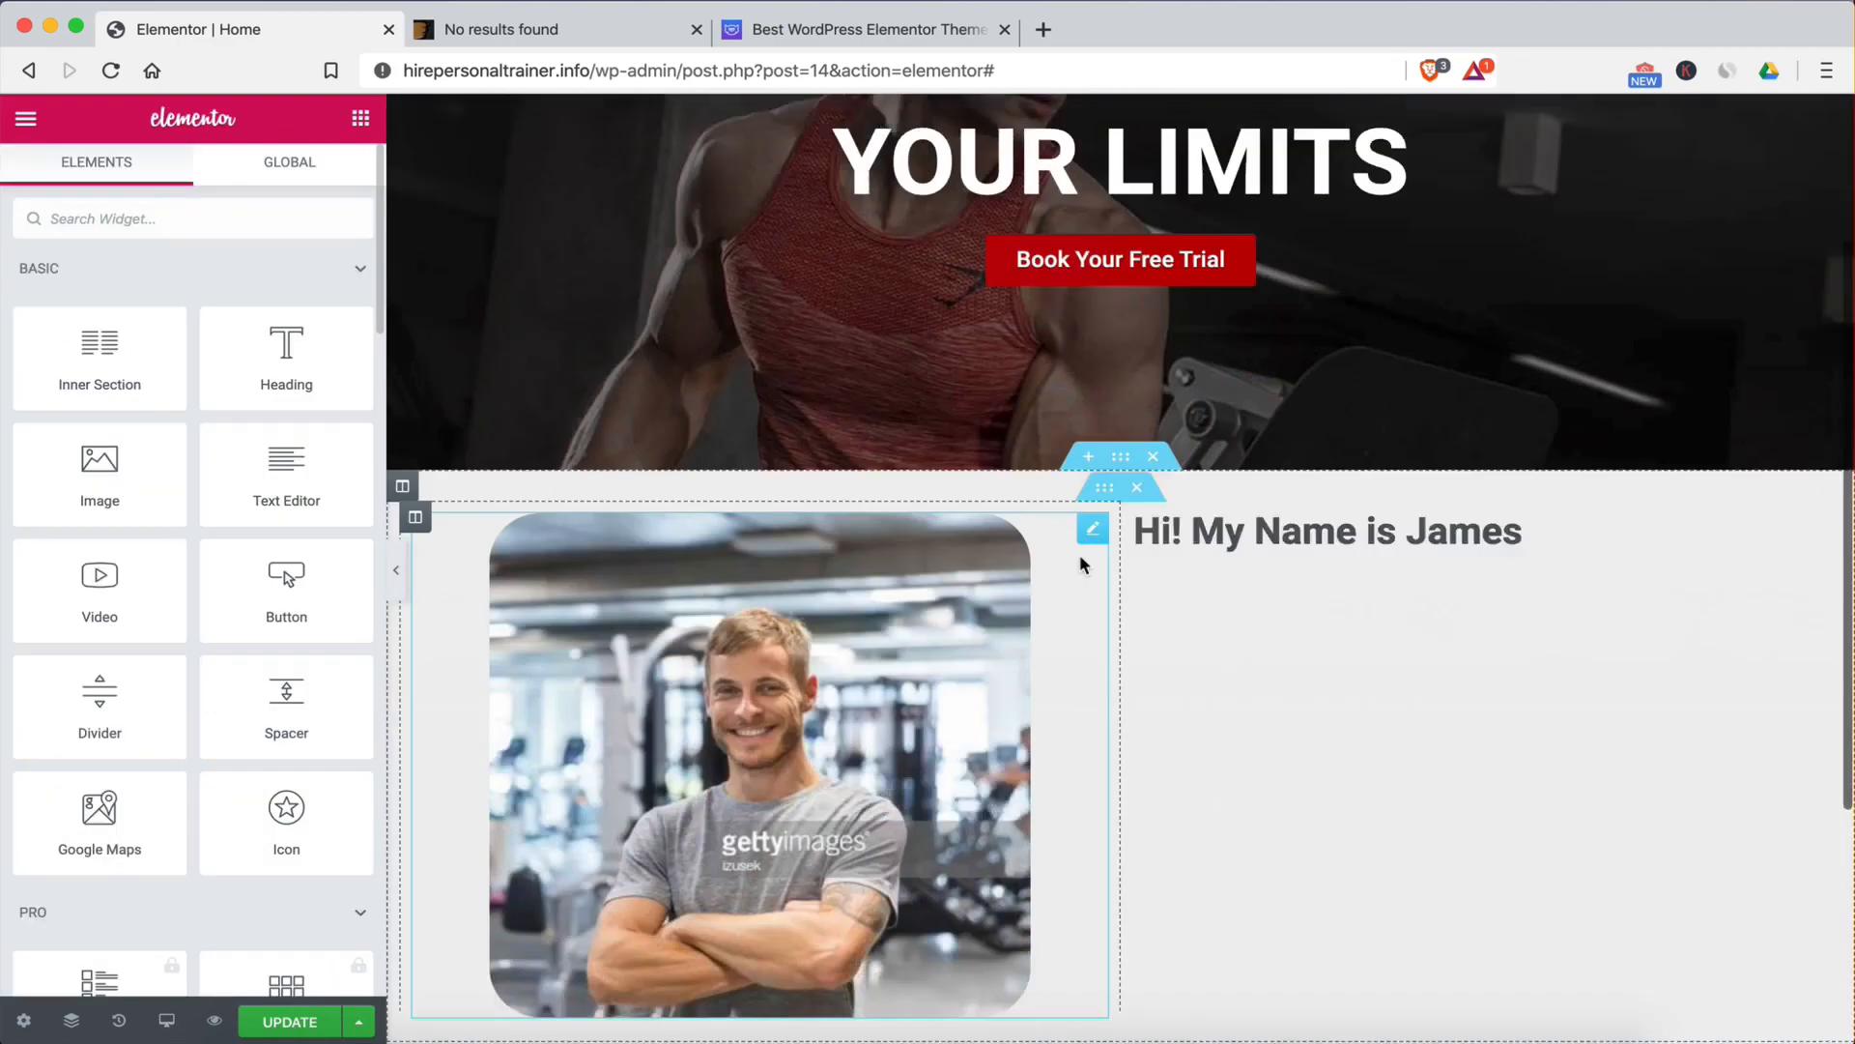
scroll(1082, 565, down, 1)
drag(245, 483, 1273, 486)
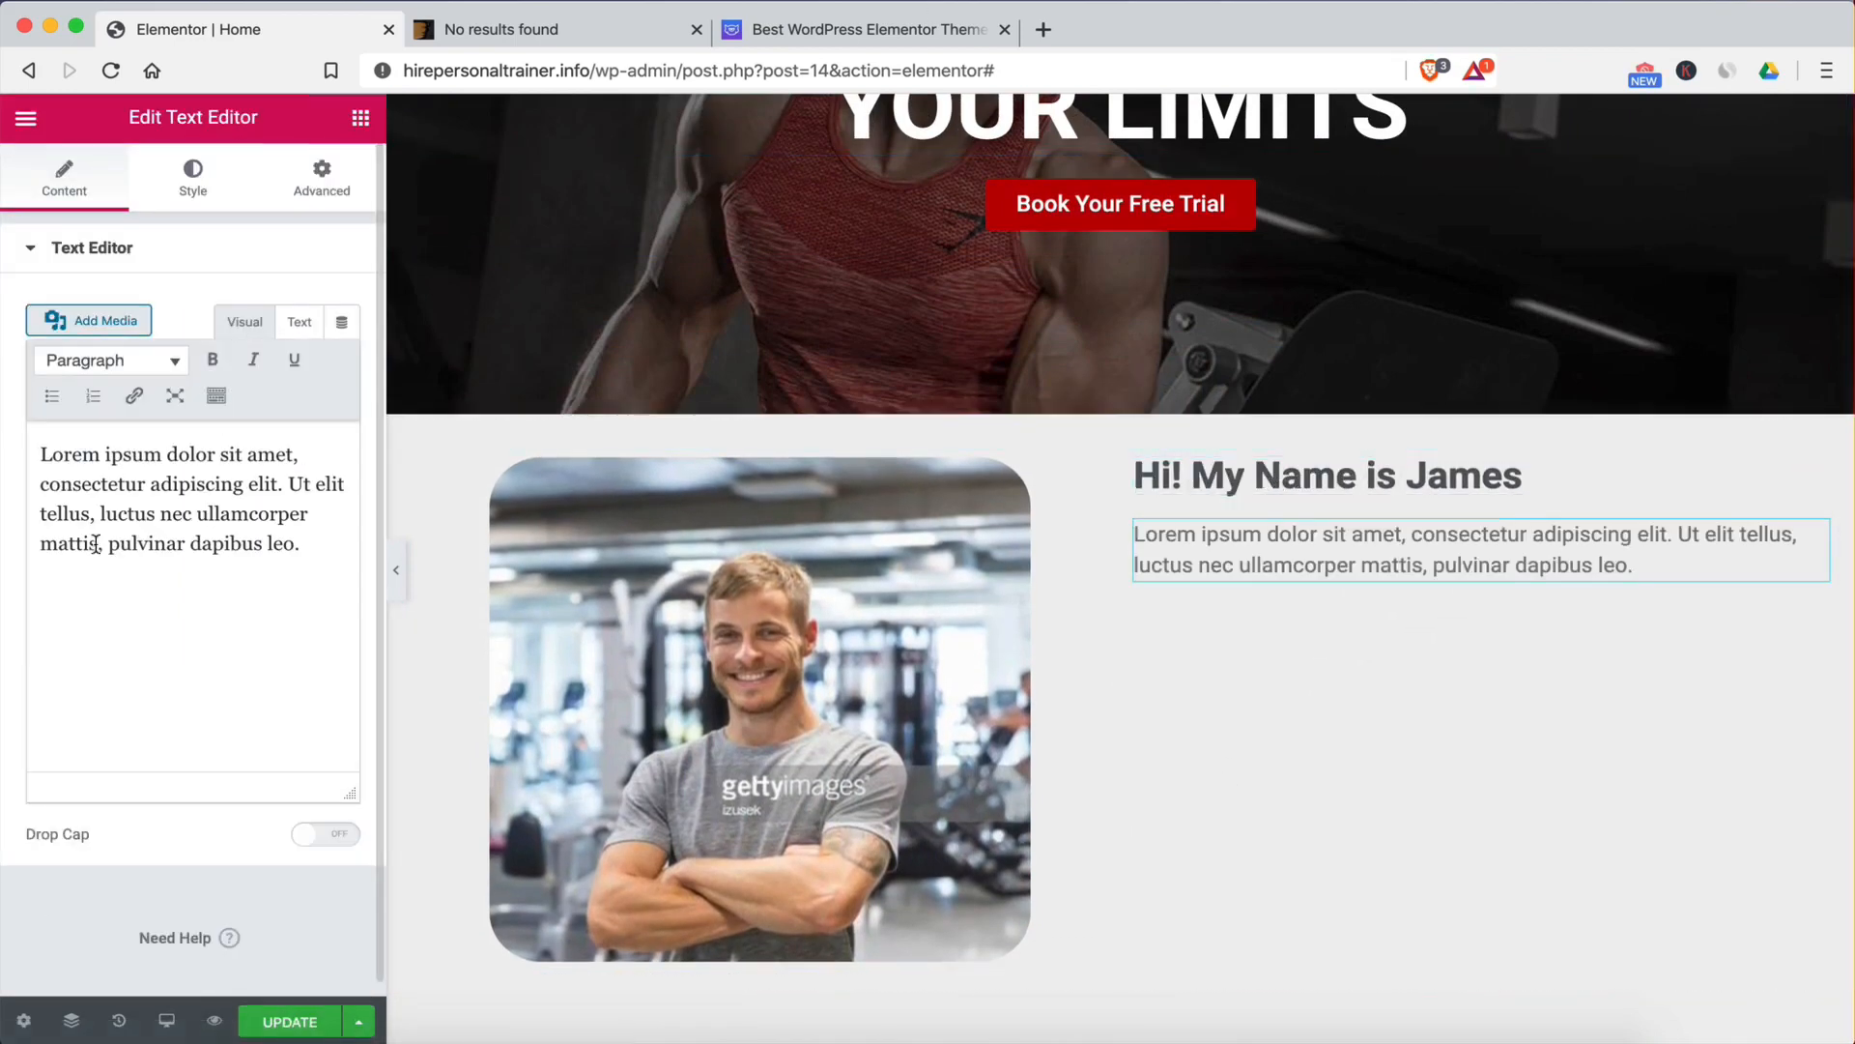
Step: Lengthen the trainer's introduction text with a second paragraph made of repeated copies of the Lorem ipsum text
drag(311, 550, 4, 451)
key(super+c)
click(324, 551)
key(Return)
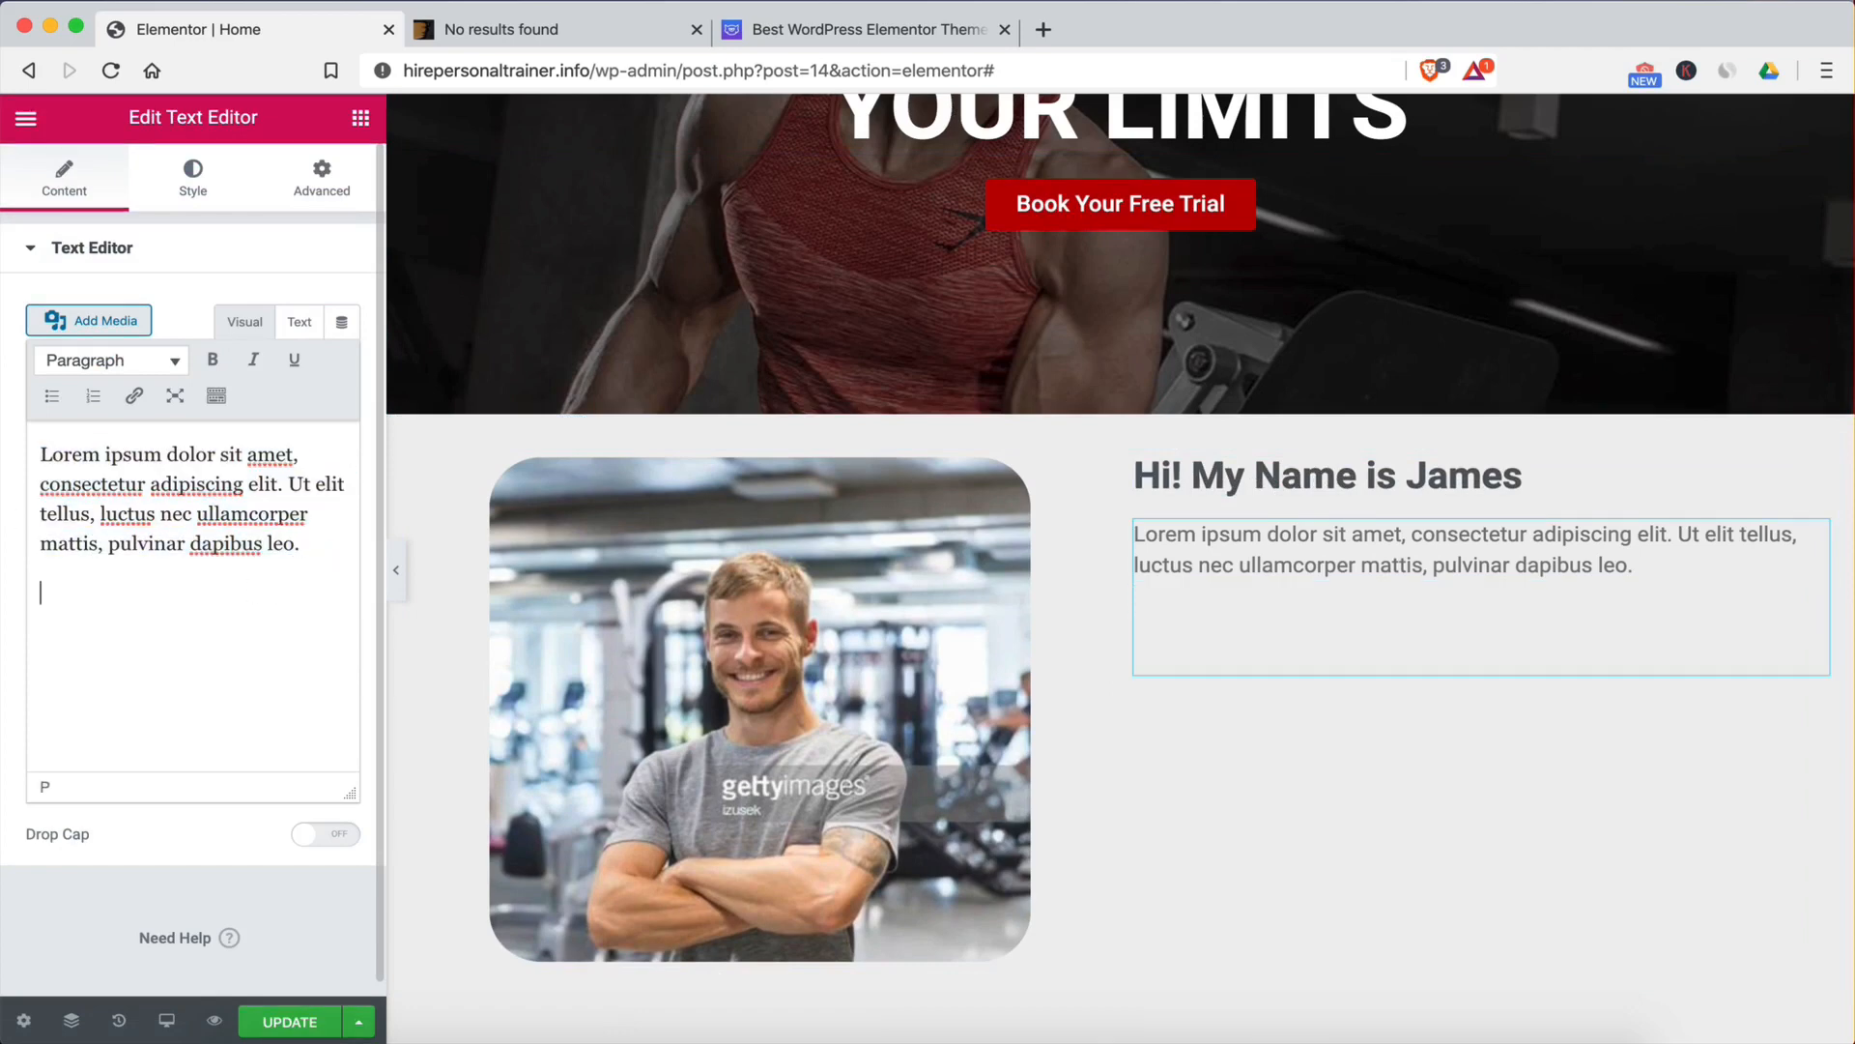
key(super+v)
key(super+v)
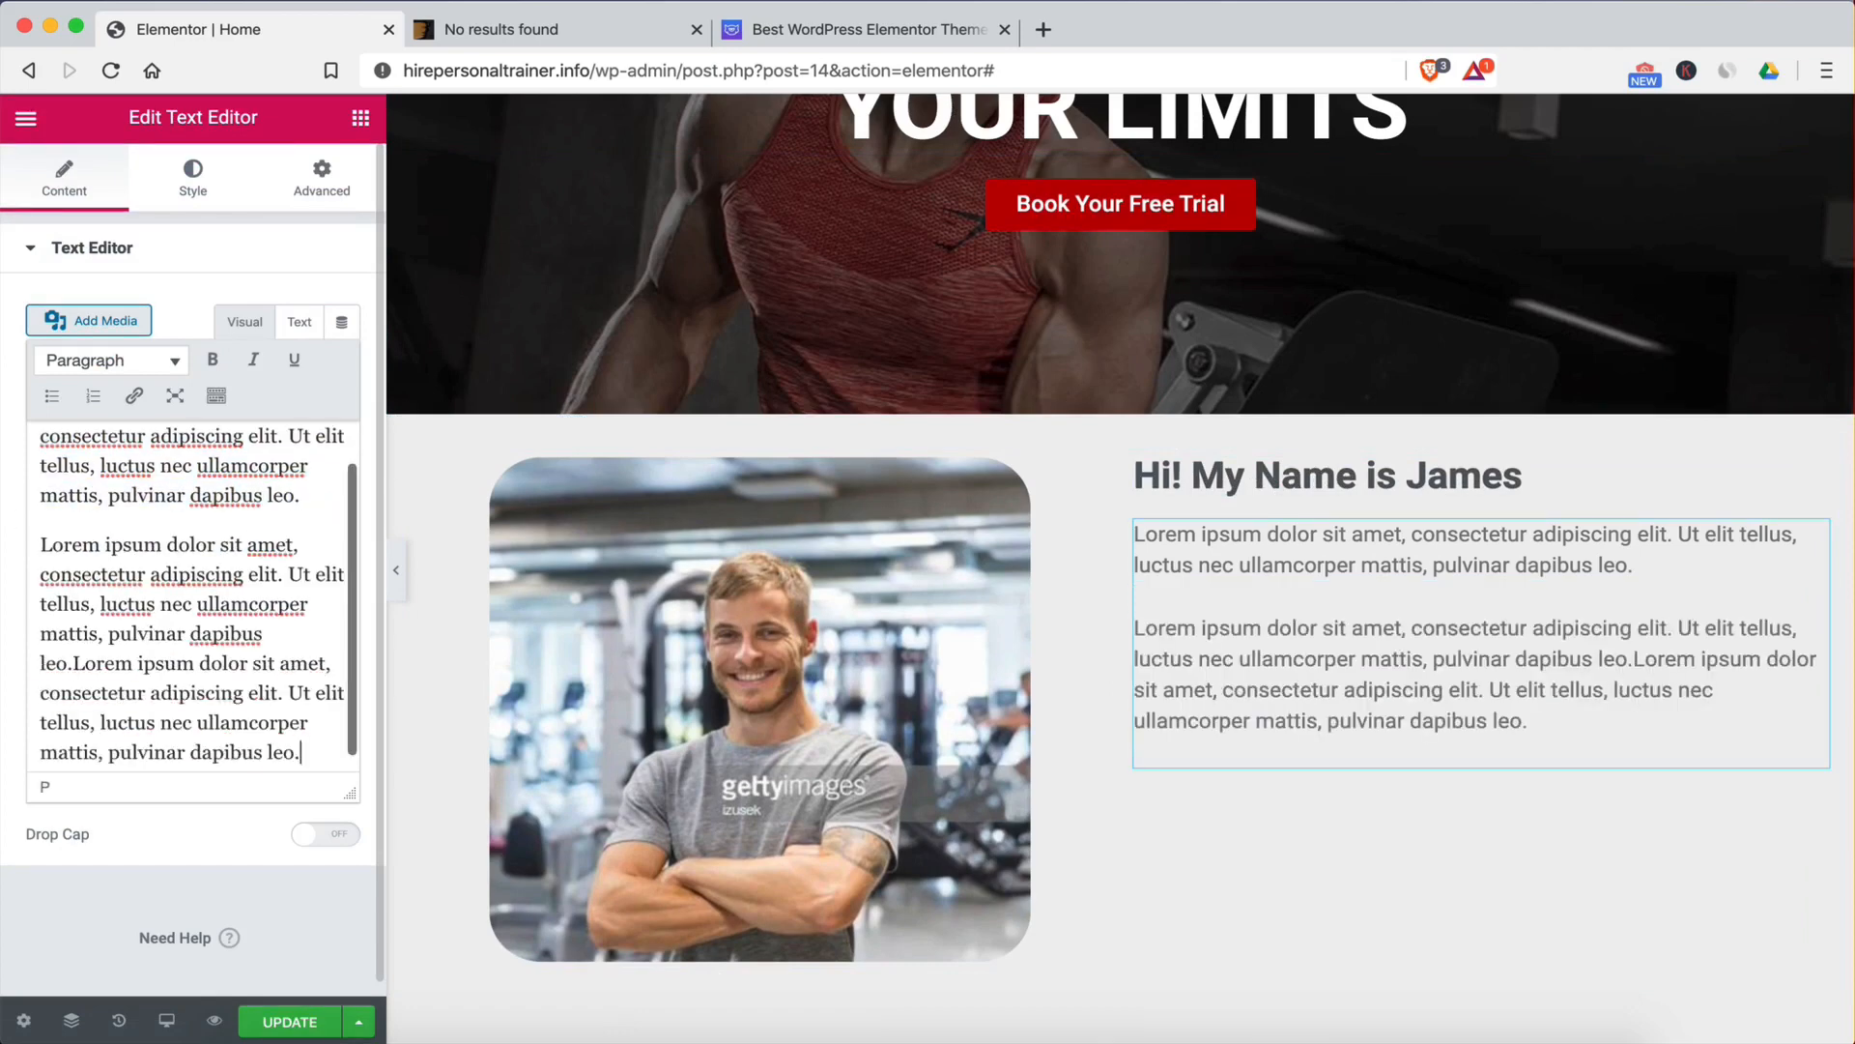
key(super+v)
key(super+v)
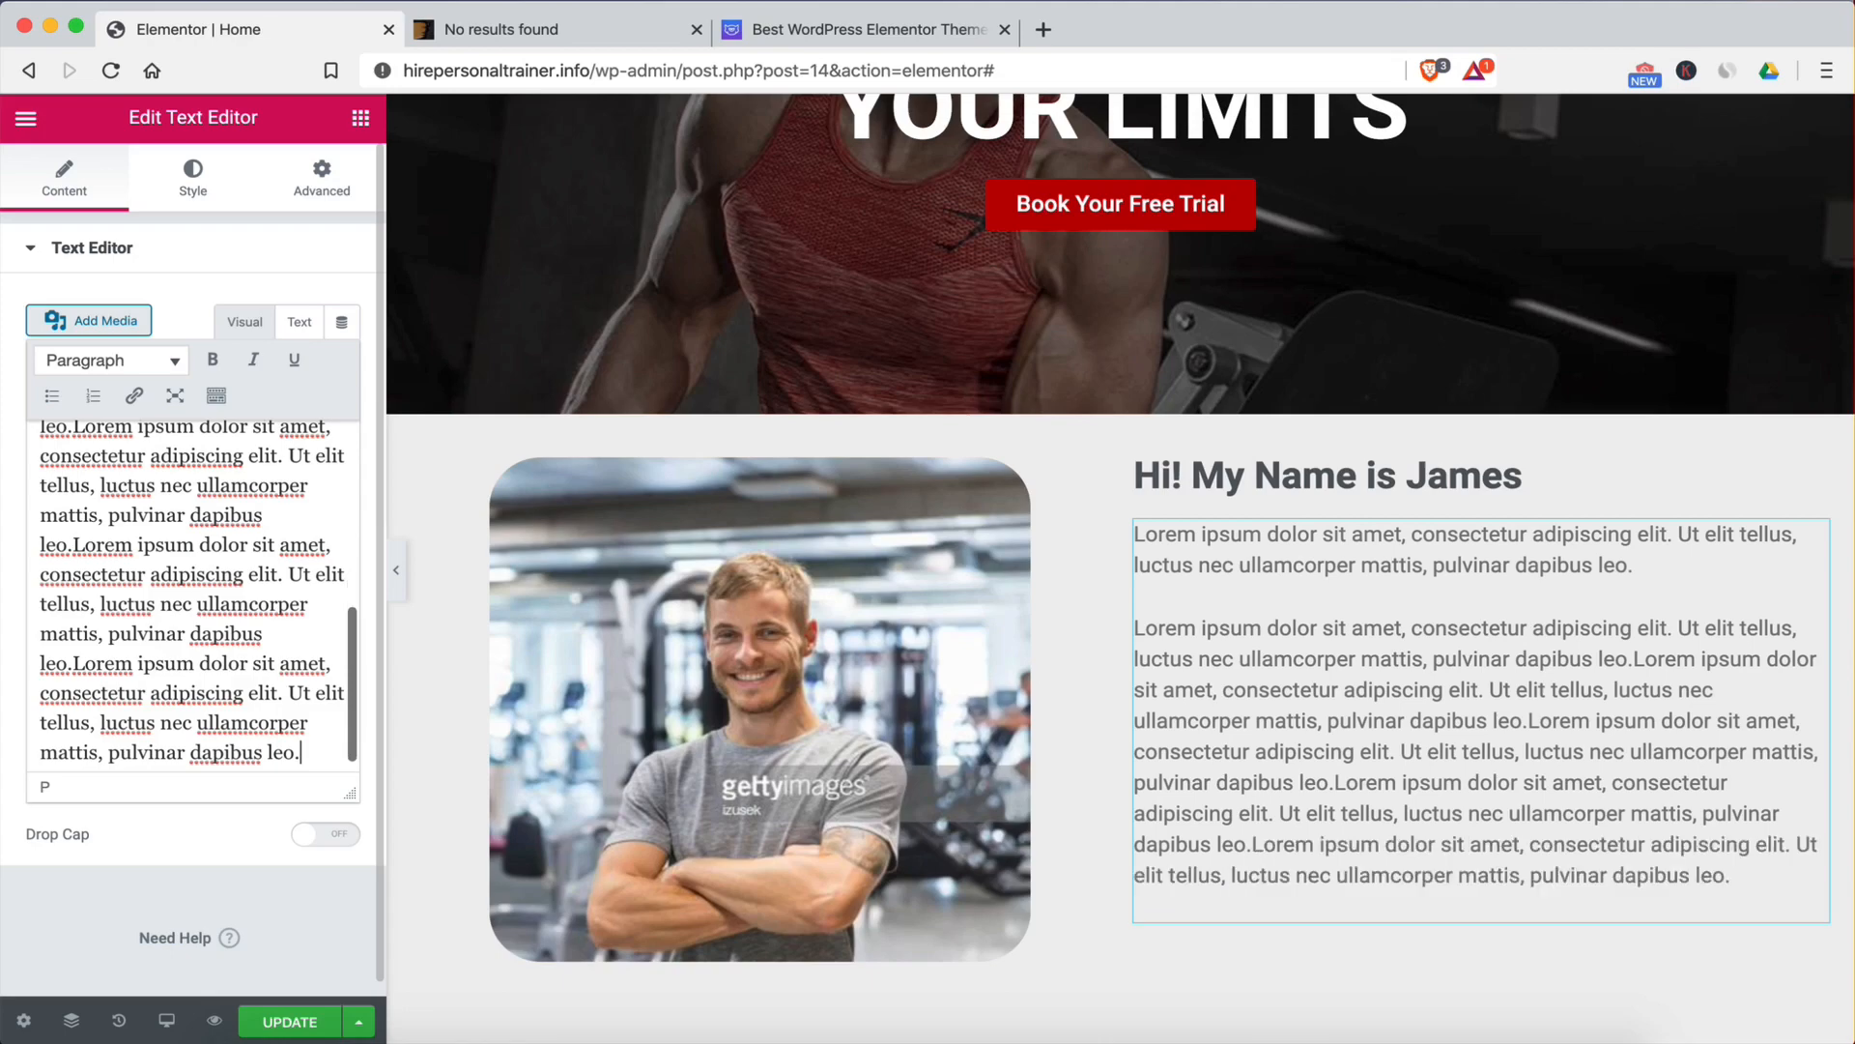
key(super+v)
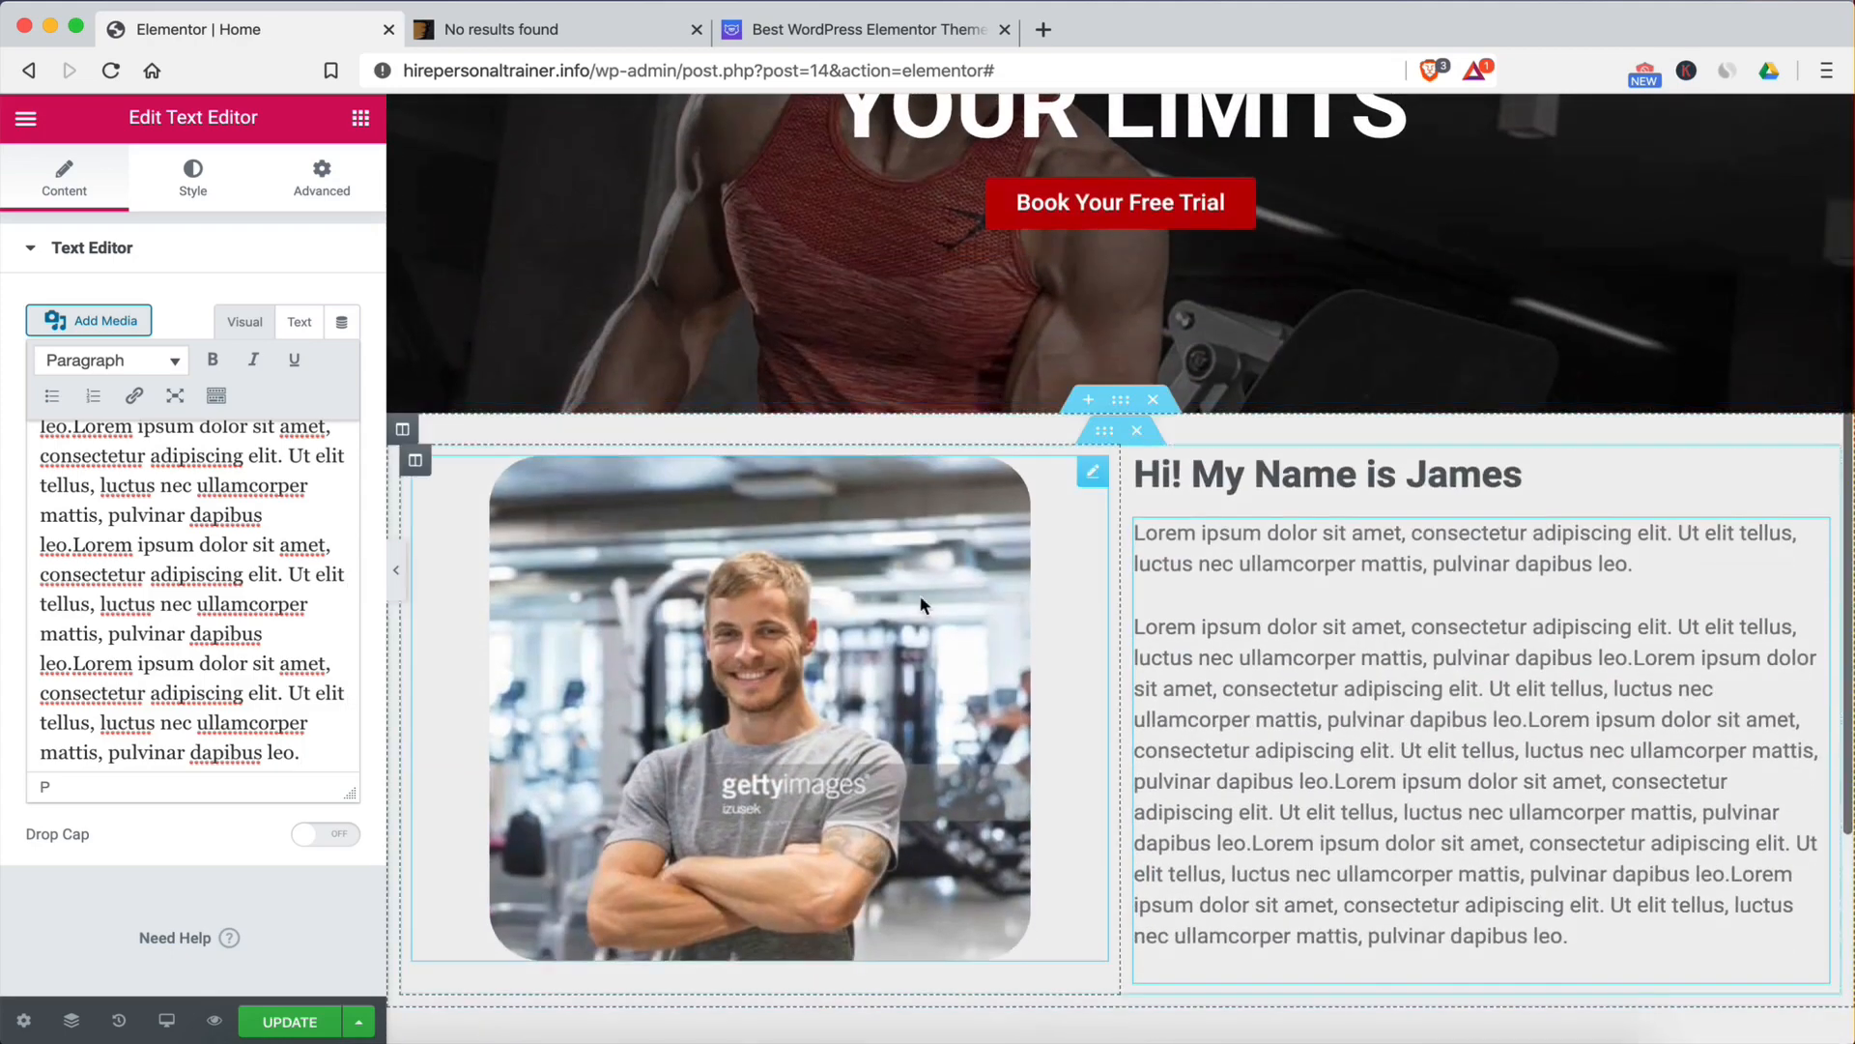
Step: Make the trainer photo slightly narrower through its desktop width setting
click(921, 605)
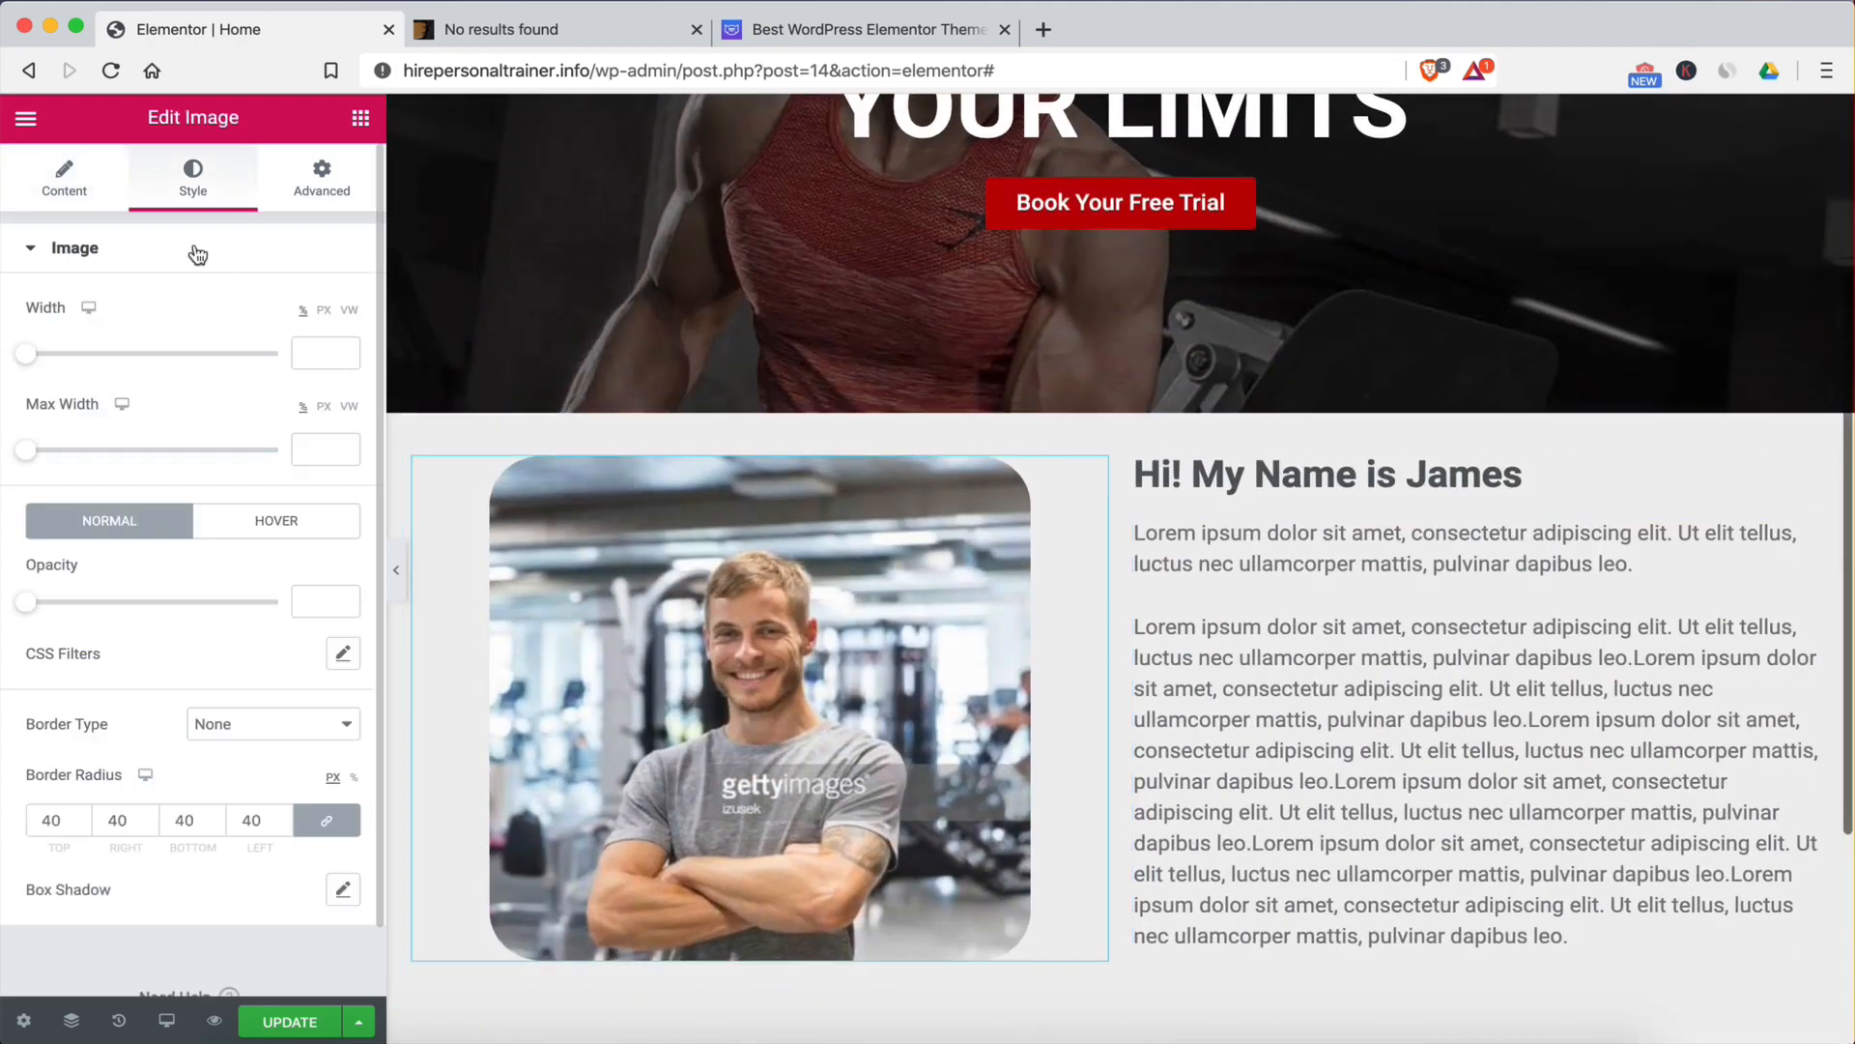
click(66, 183)
click(193, 184)
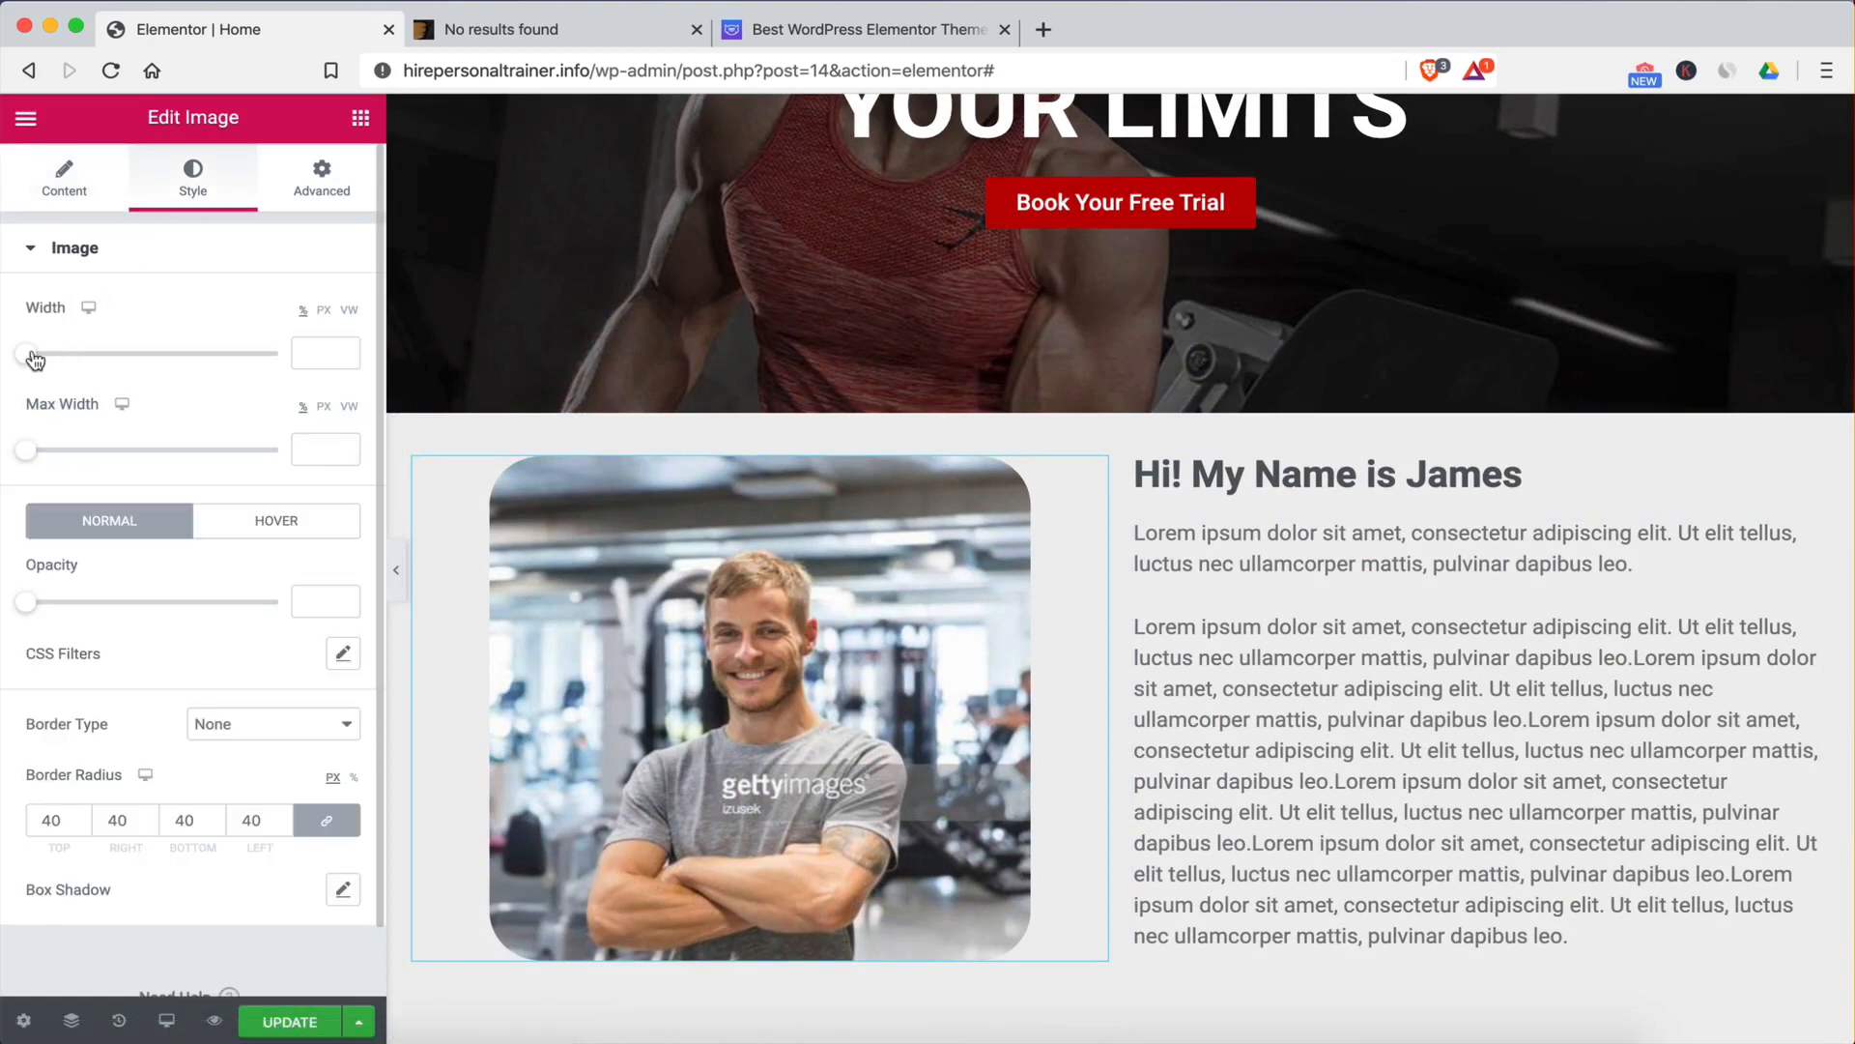
drag(26, 352, 208, 312)
Step: Find the Spacer widget, place it above the trainer photo and set its space to 10 px
click(361, 117)
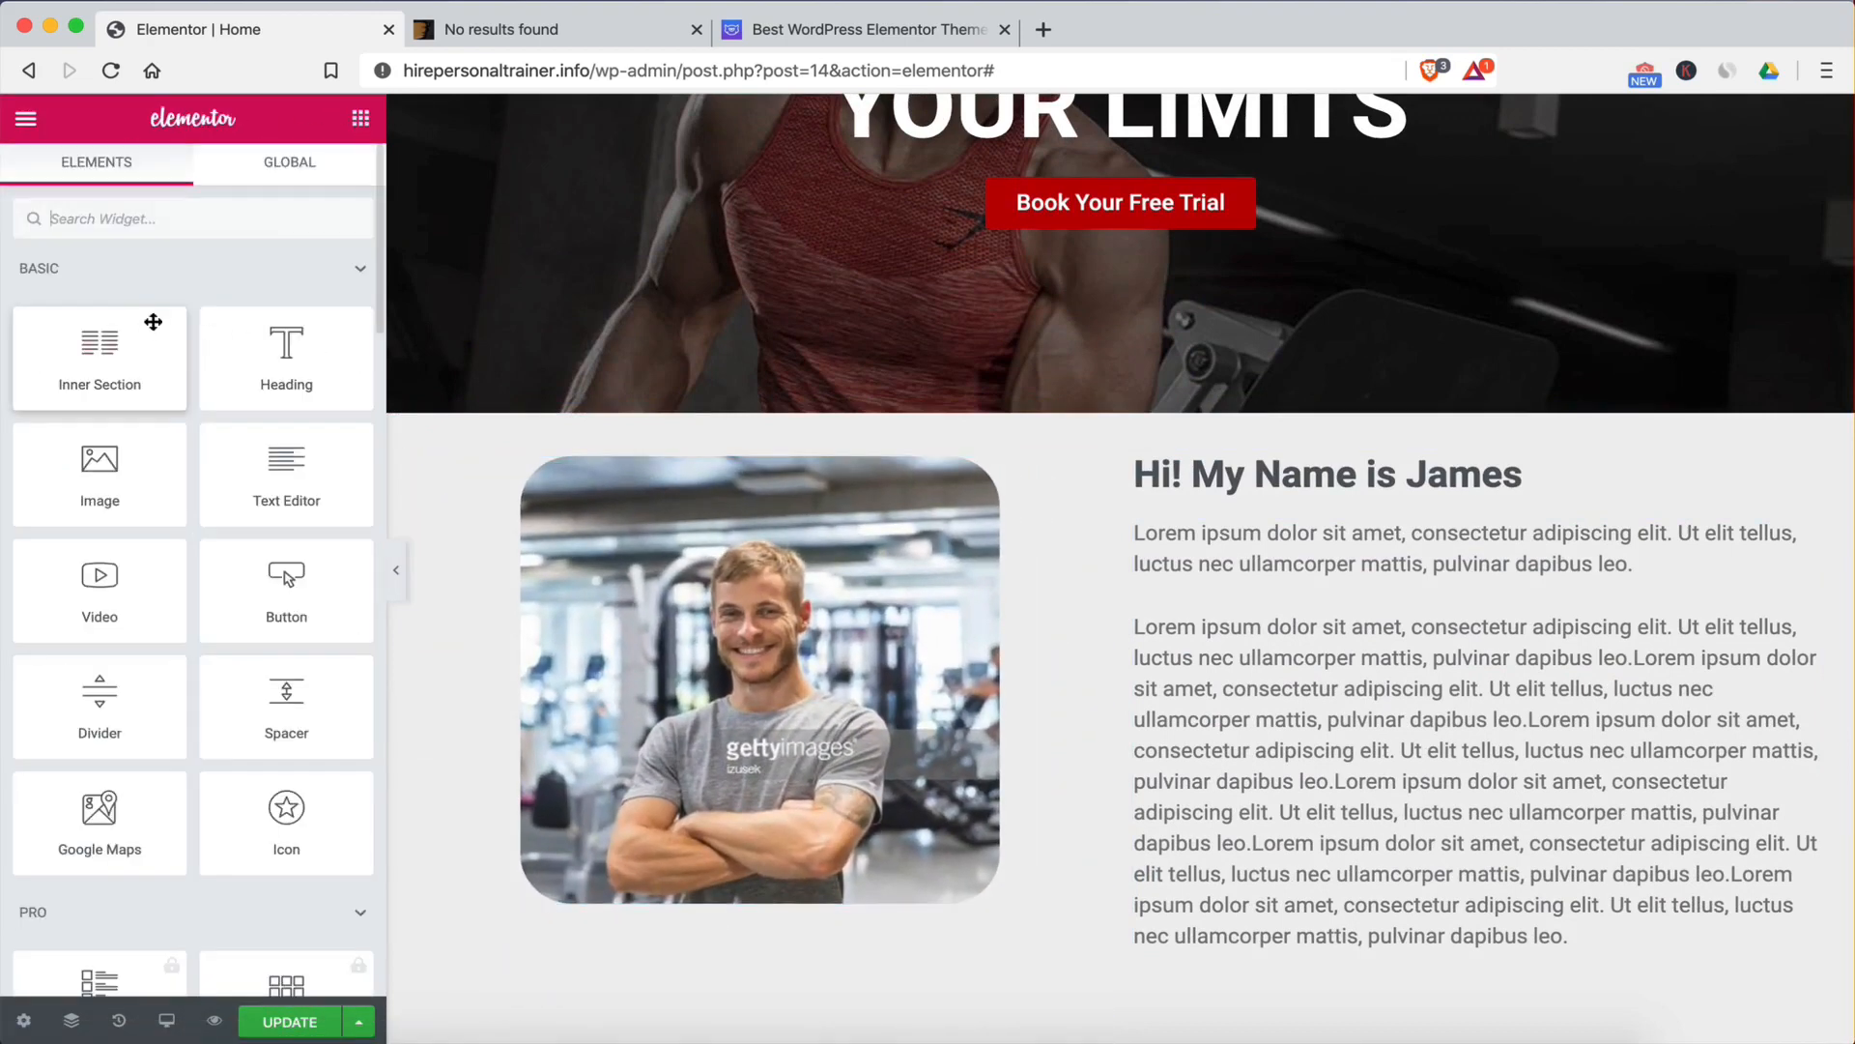
text(pa)
key(BackSpace)
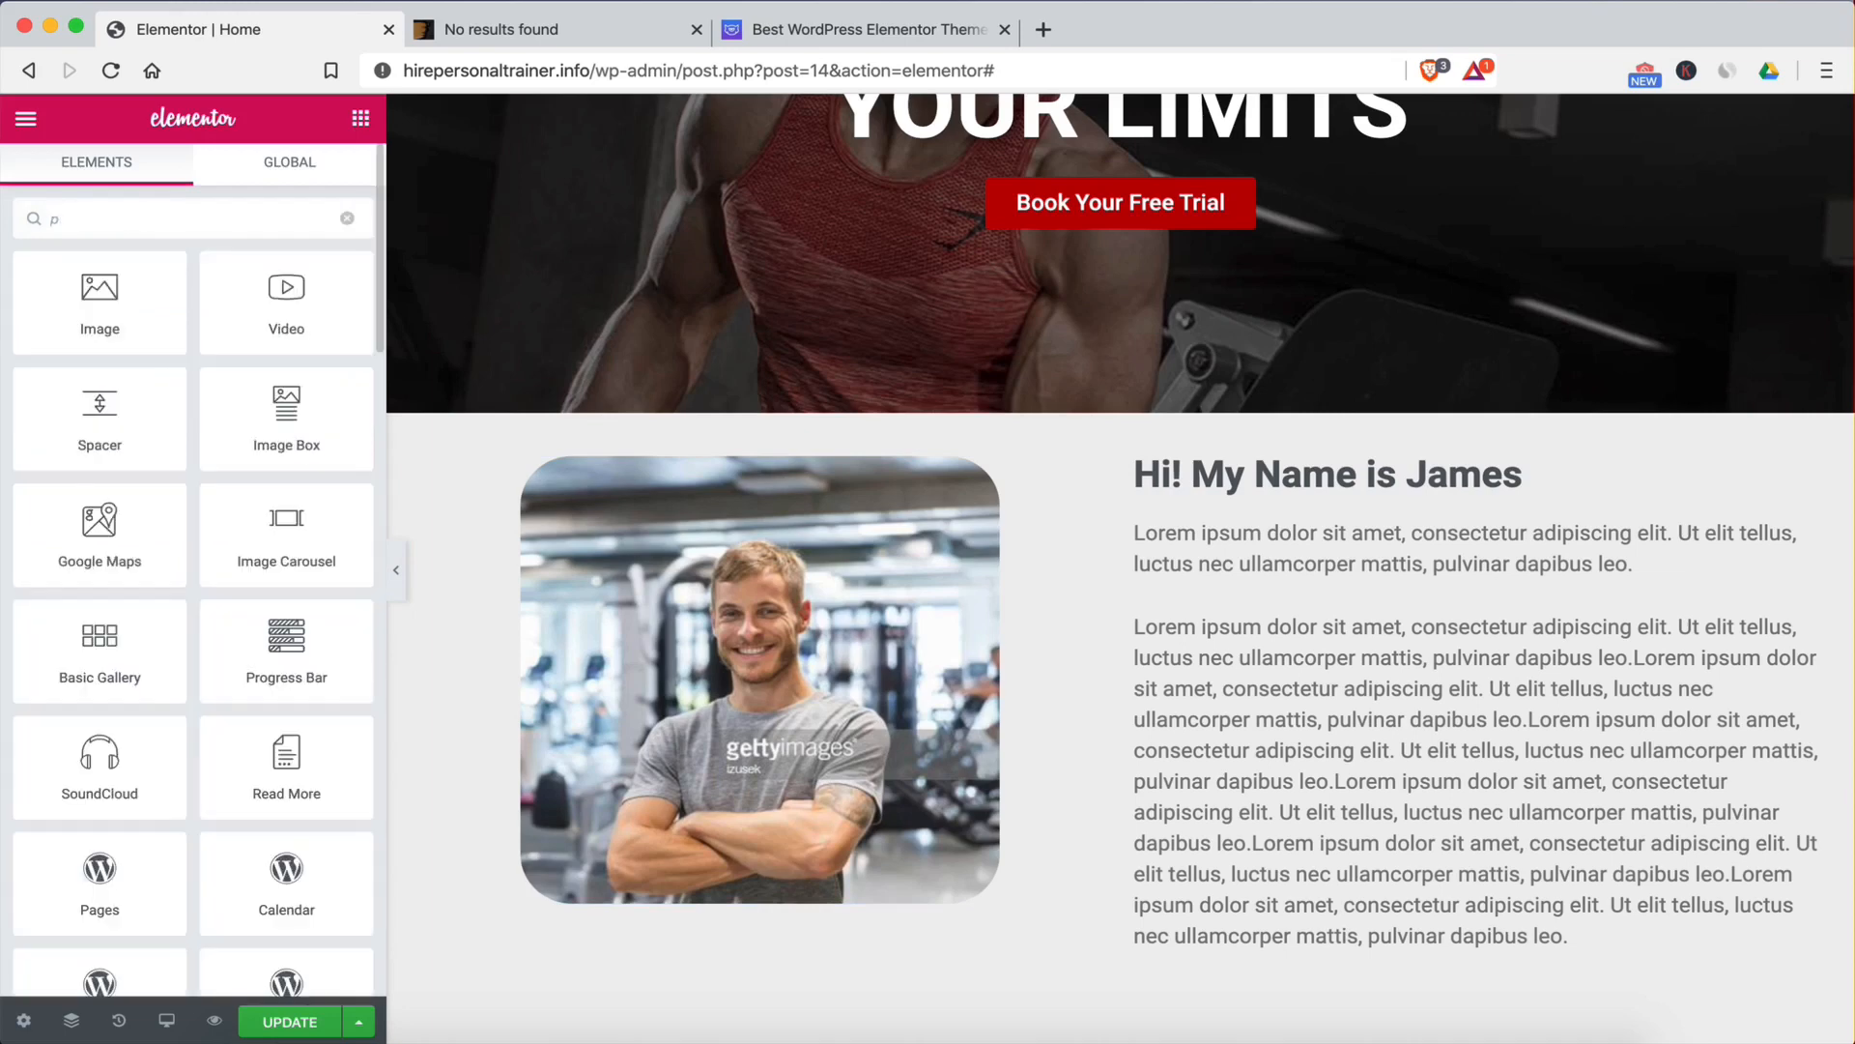
text(ac)
key(BackSpace)
key(BackSpace)
key(BackSpace)
text(spac)
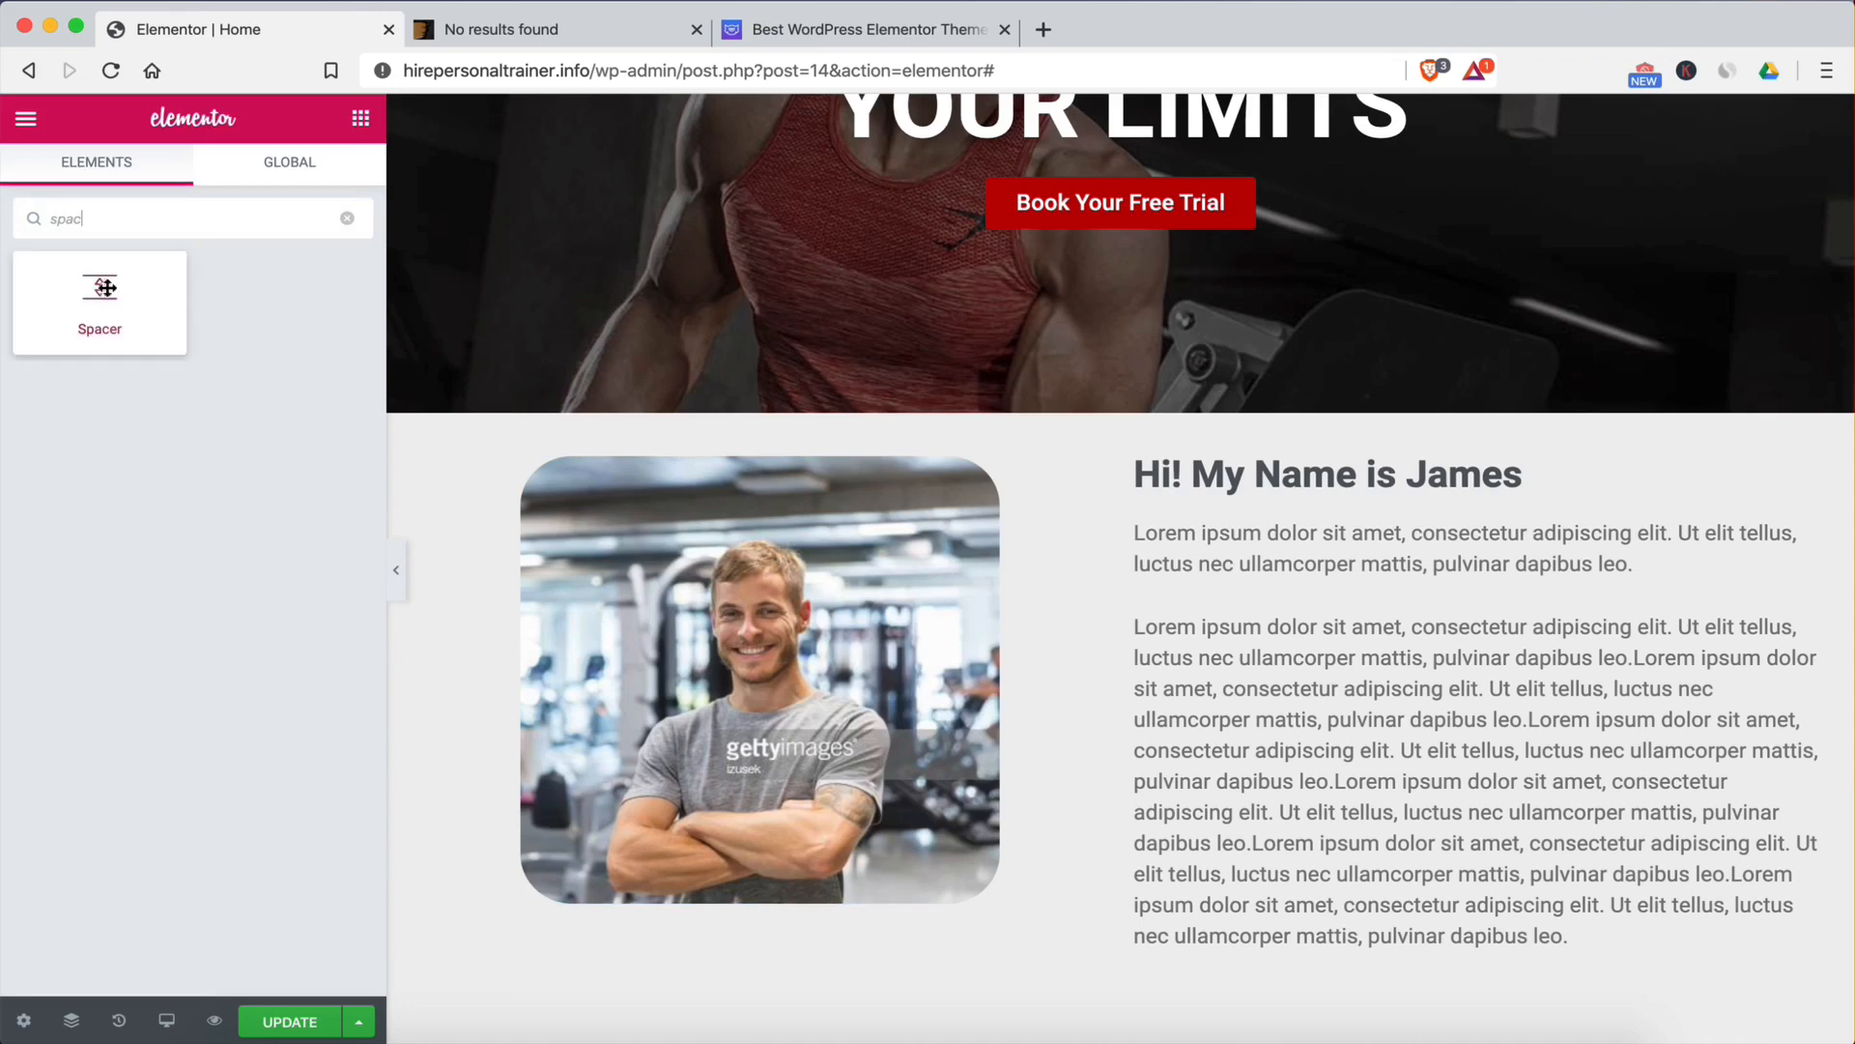
drag(100, 294, 647, 476)
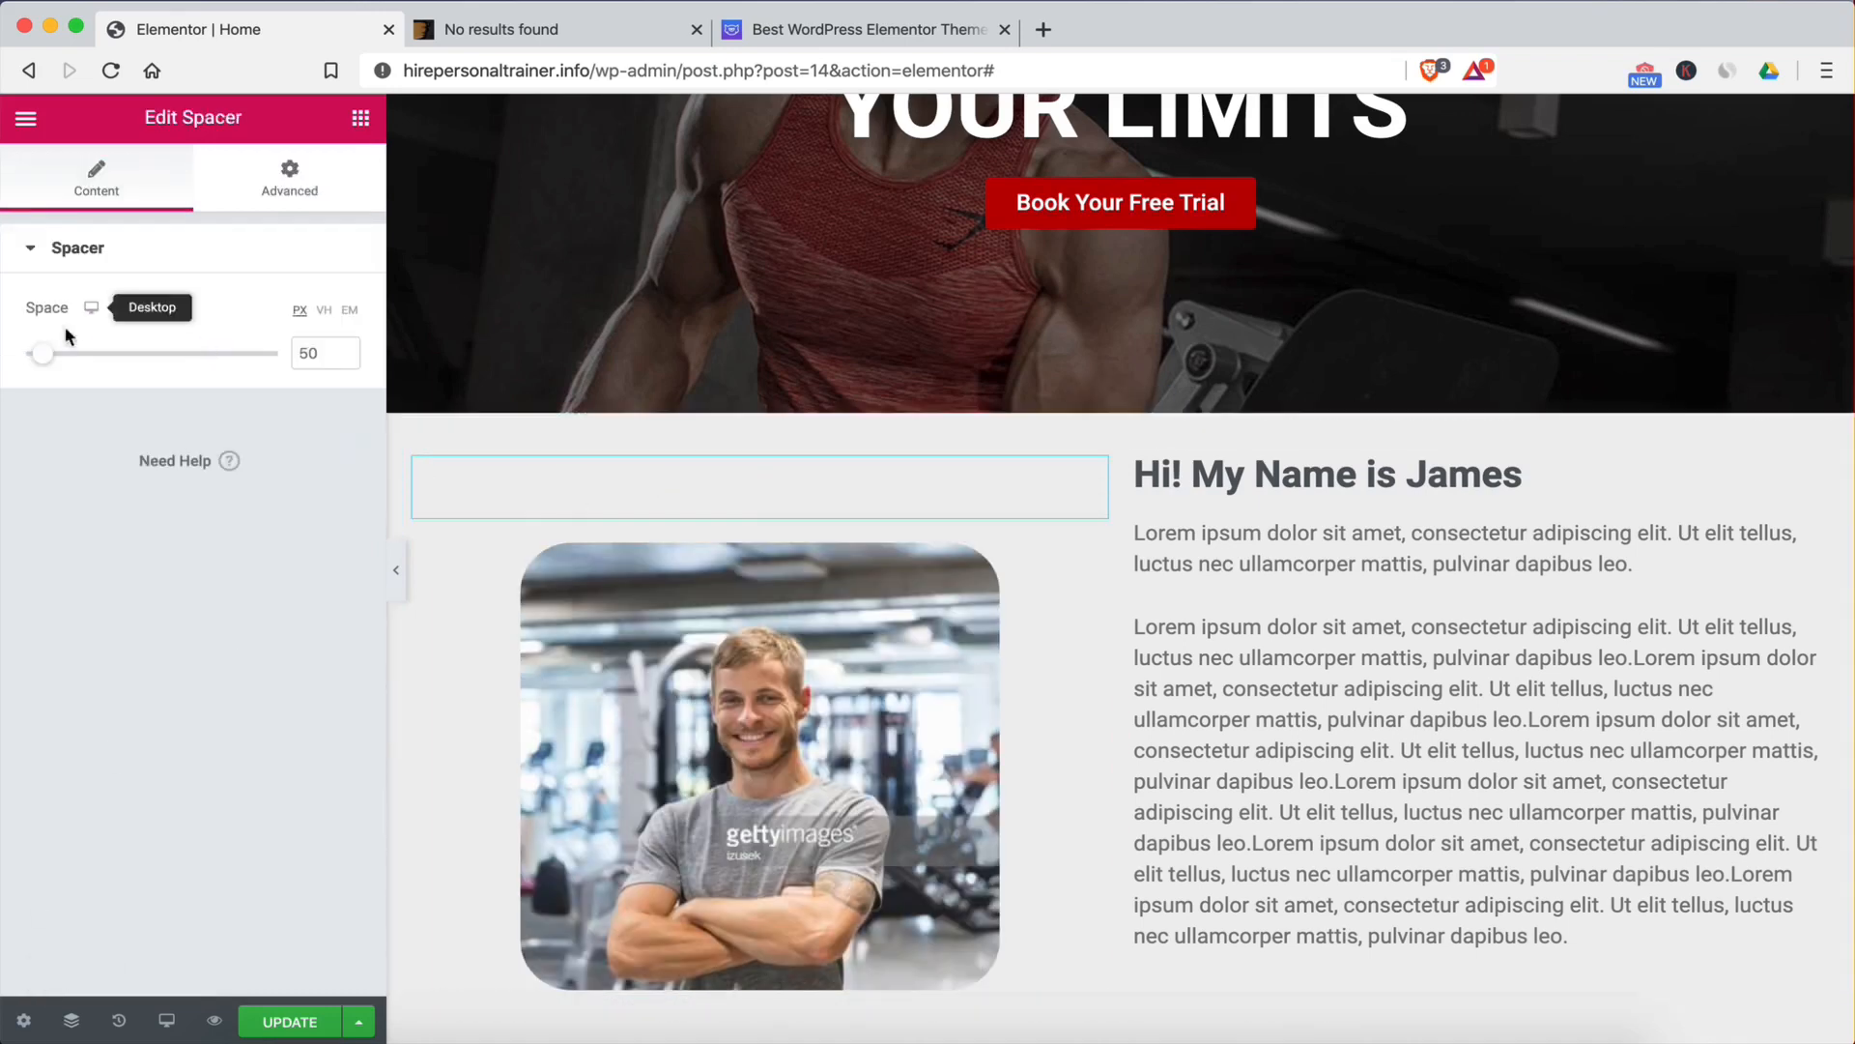
drag(42, 354, 27, 357)
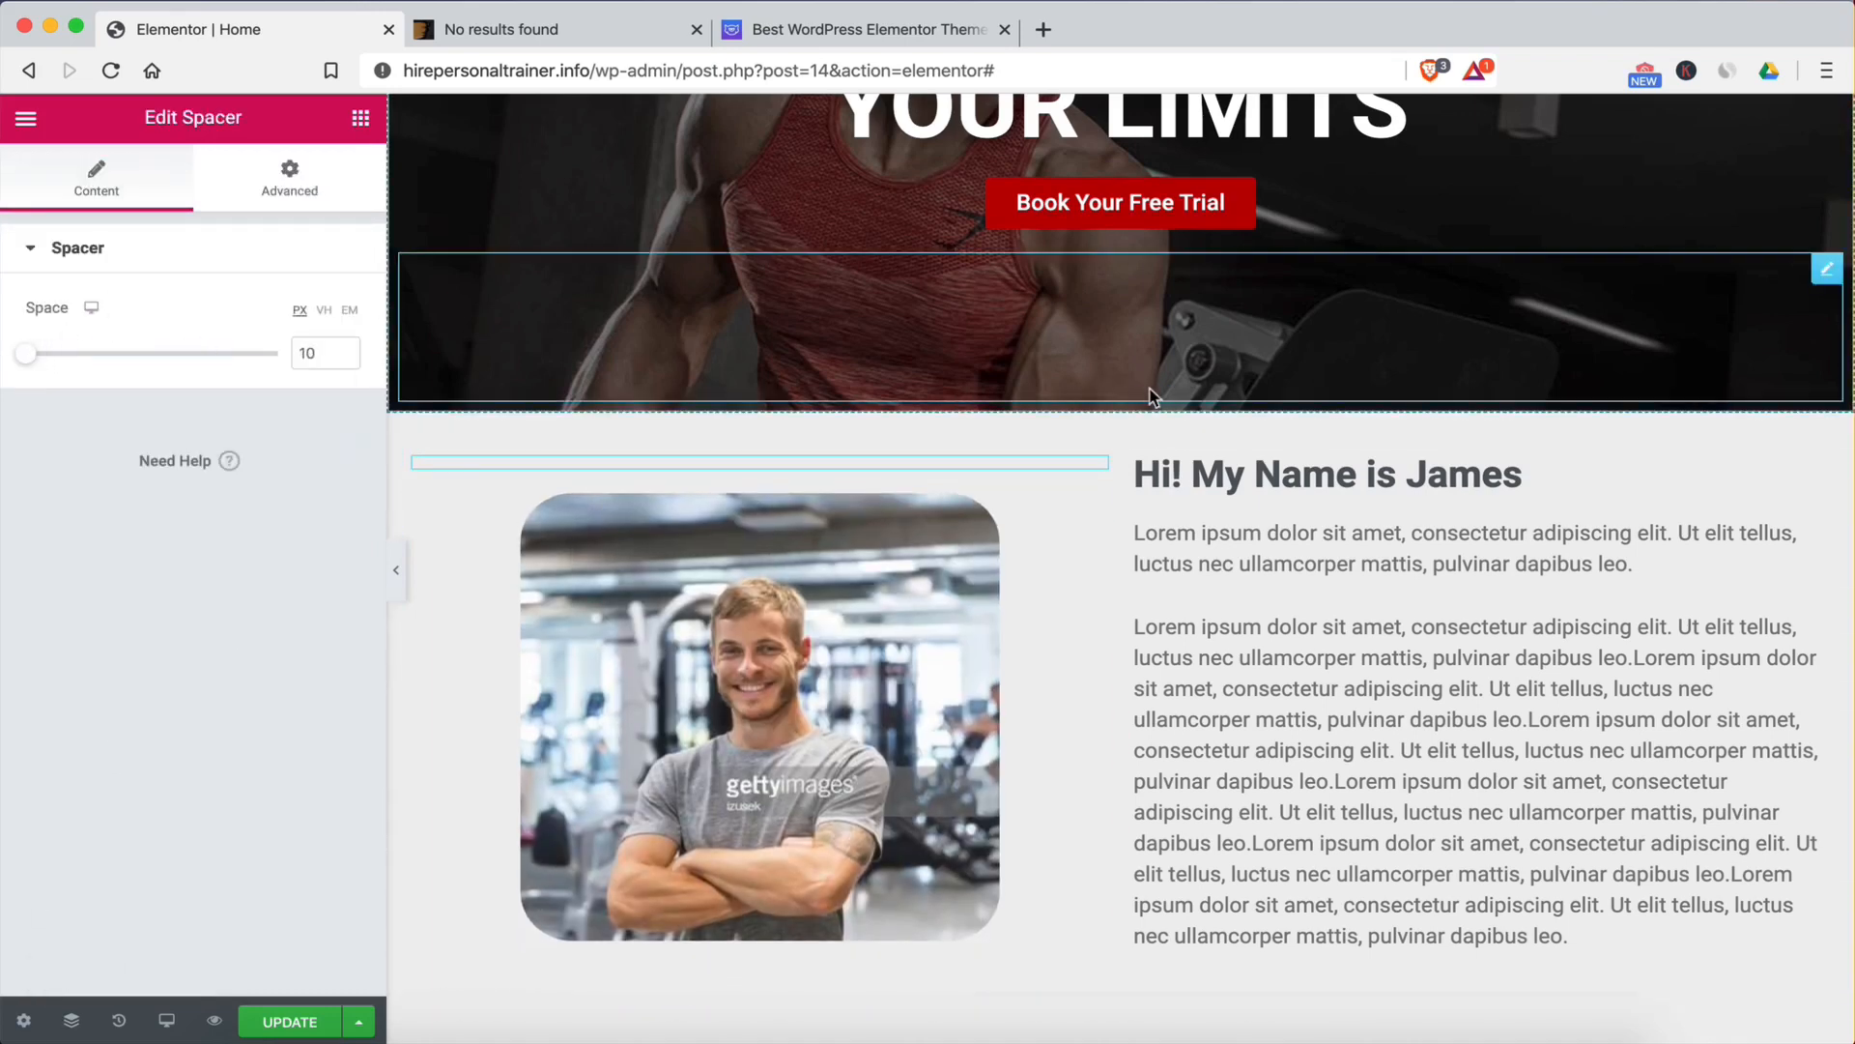
Step: Review the desktop layout, publish the updated Home page and open its preview
scroll(1150, 389, up, 4)
scroll(1150, 389, down, 8)
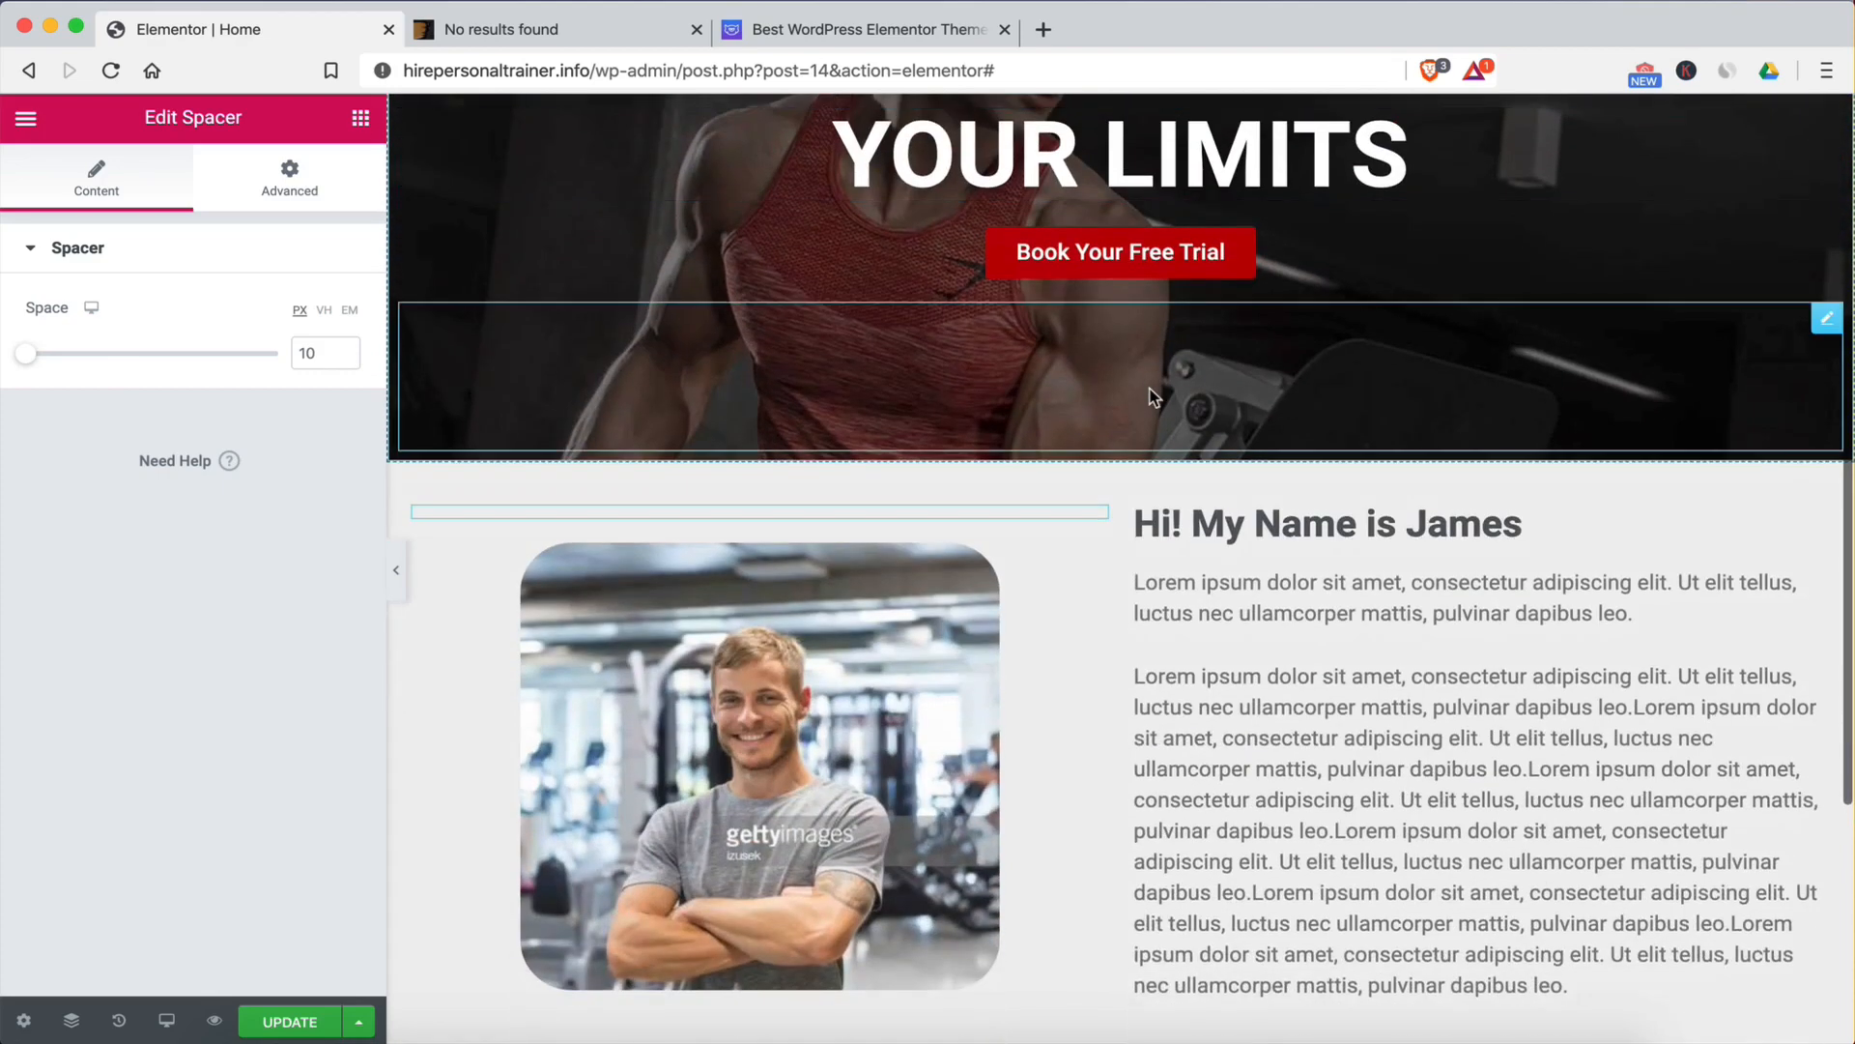
scroll(1150, 386, up, 8)
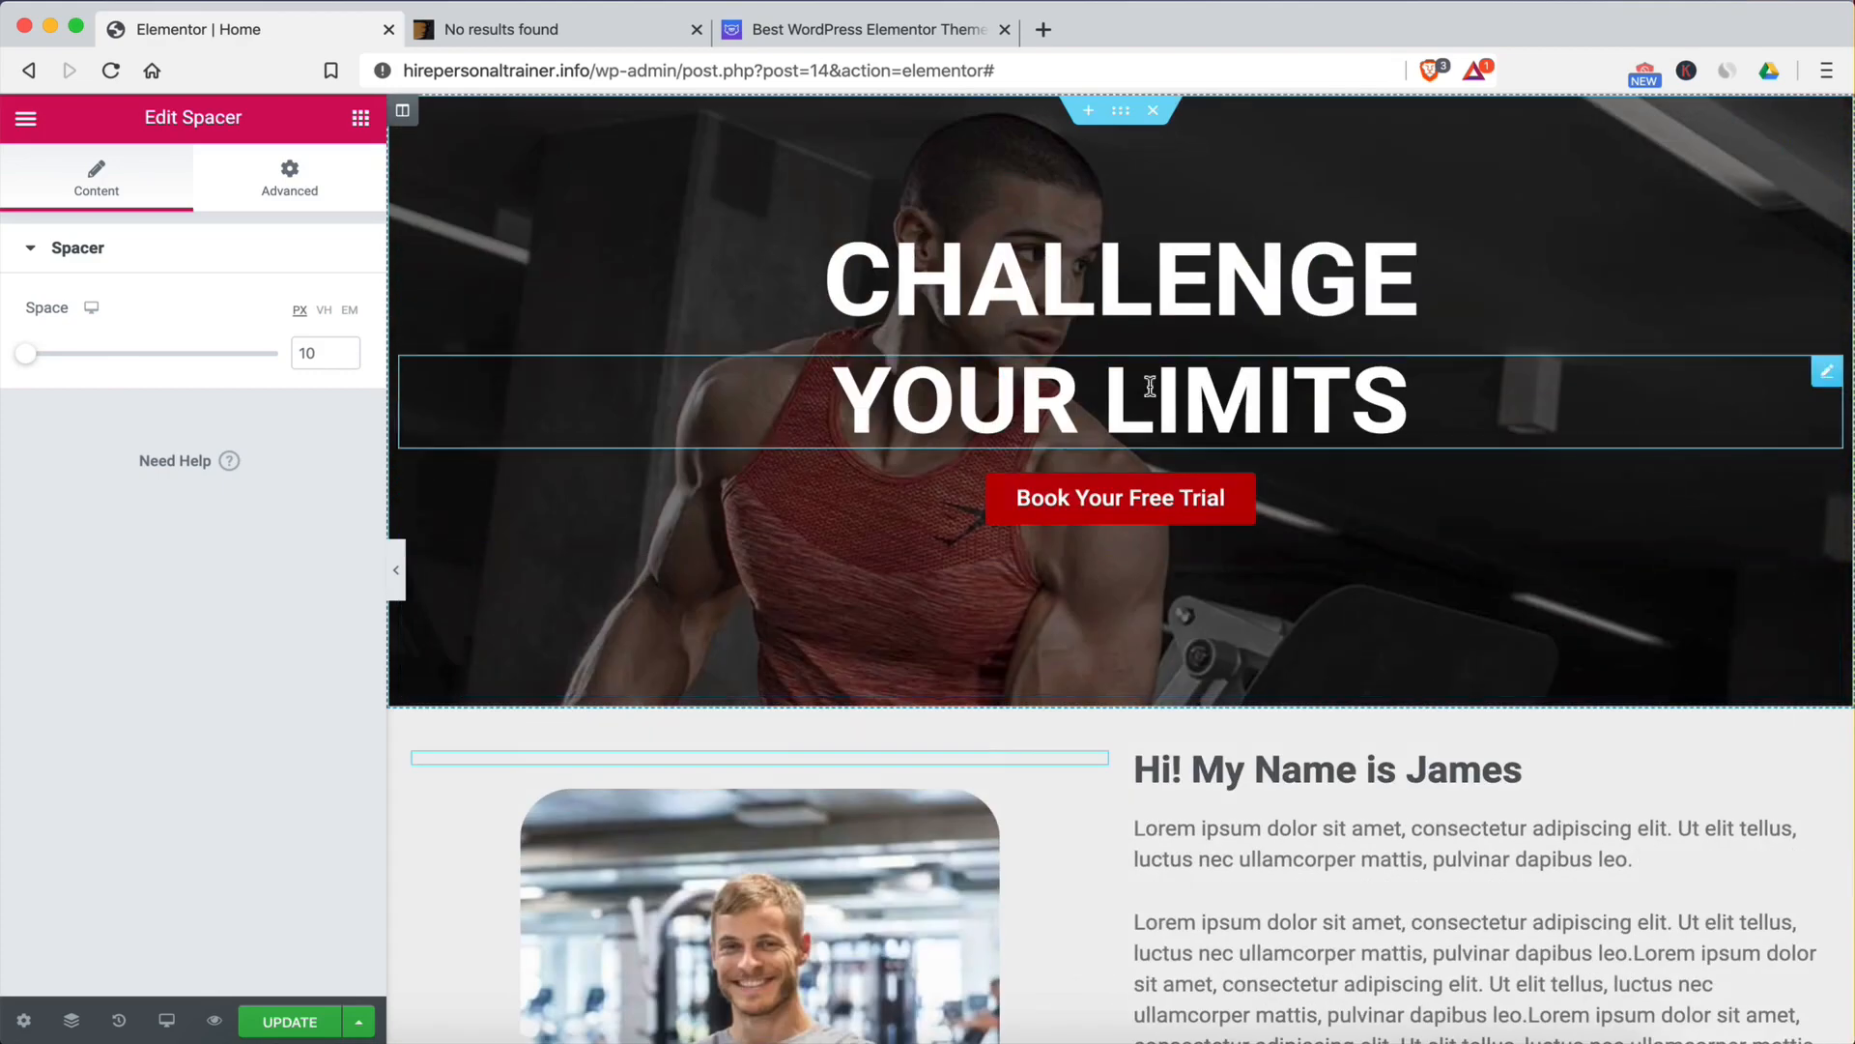
click(308, 1017)
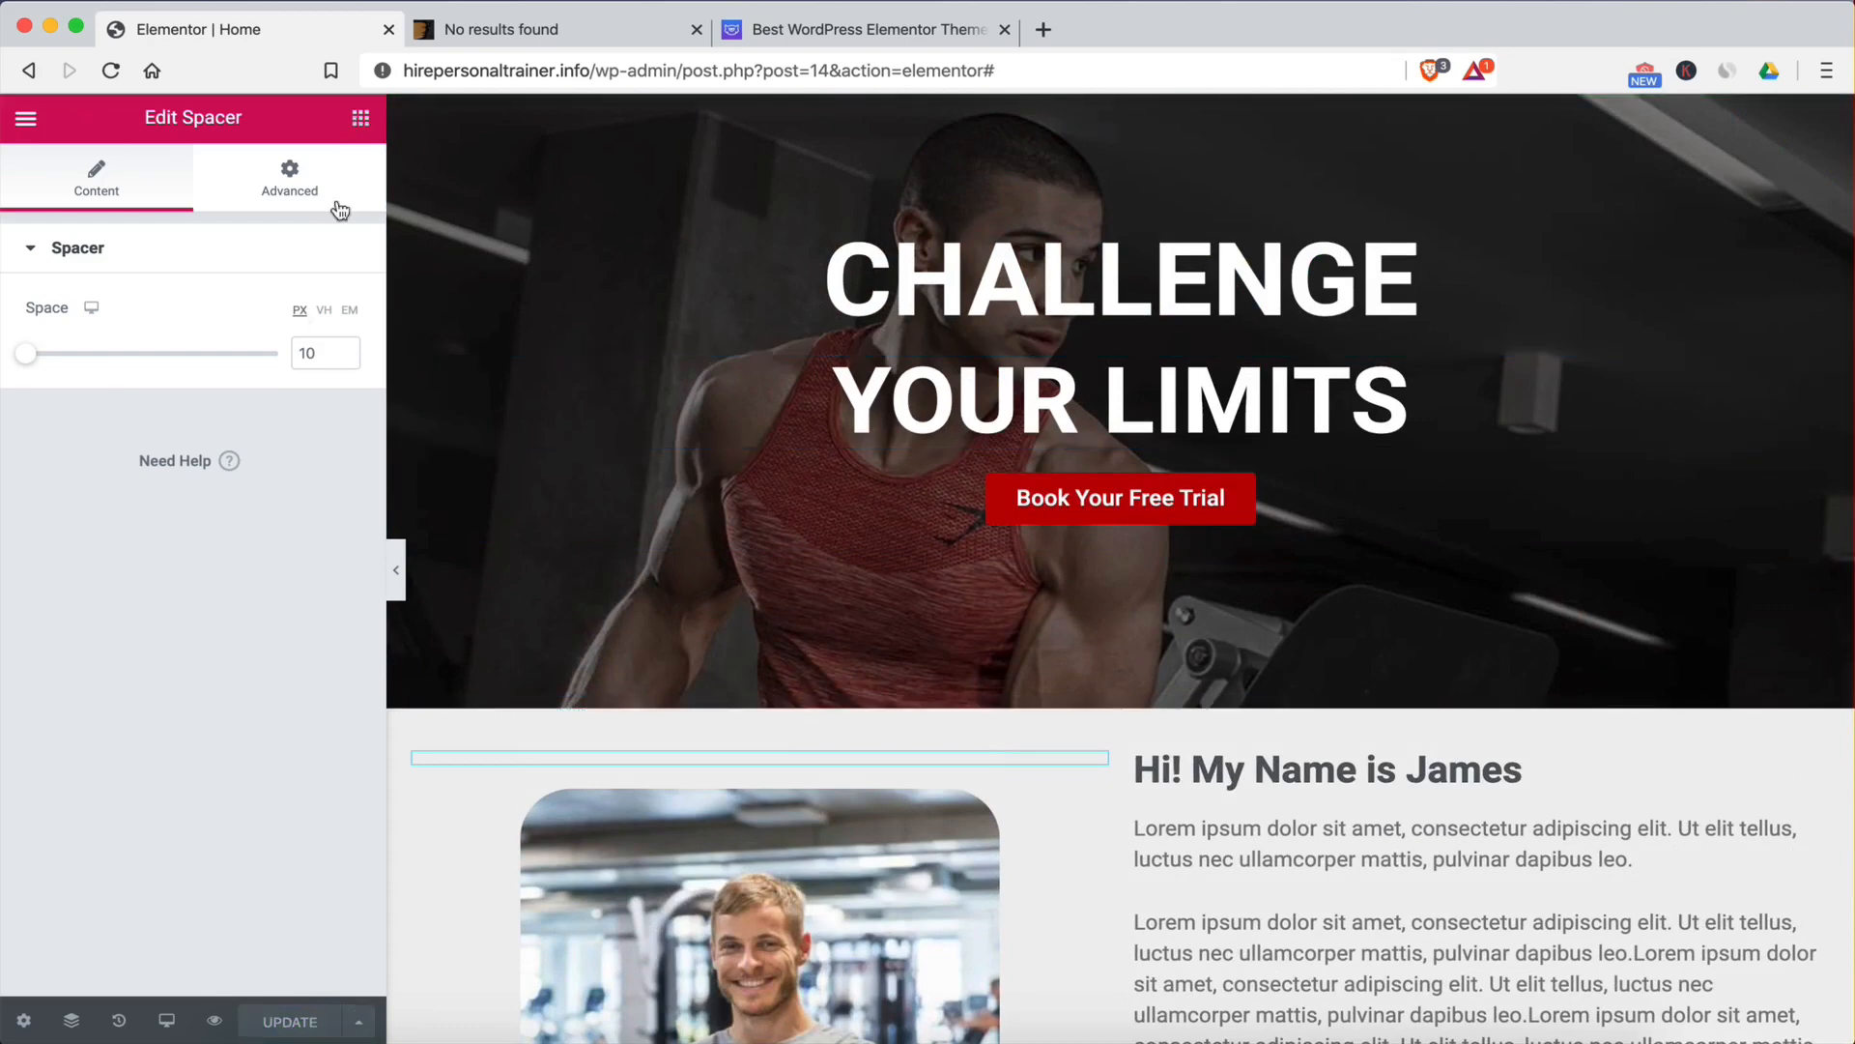
click(357, 1021)
click(215, 1020)
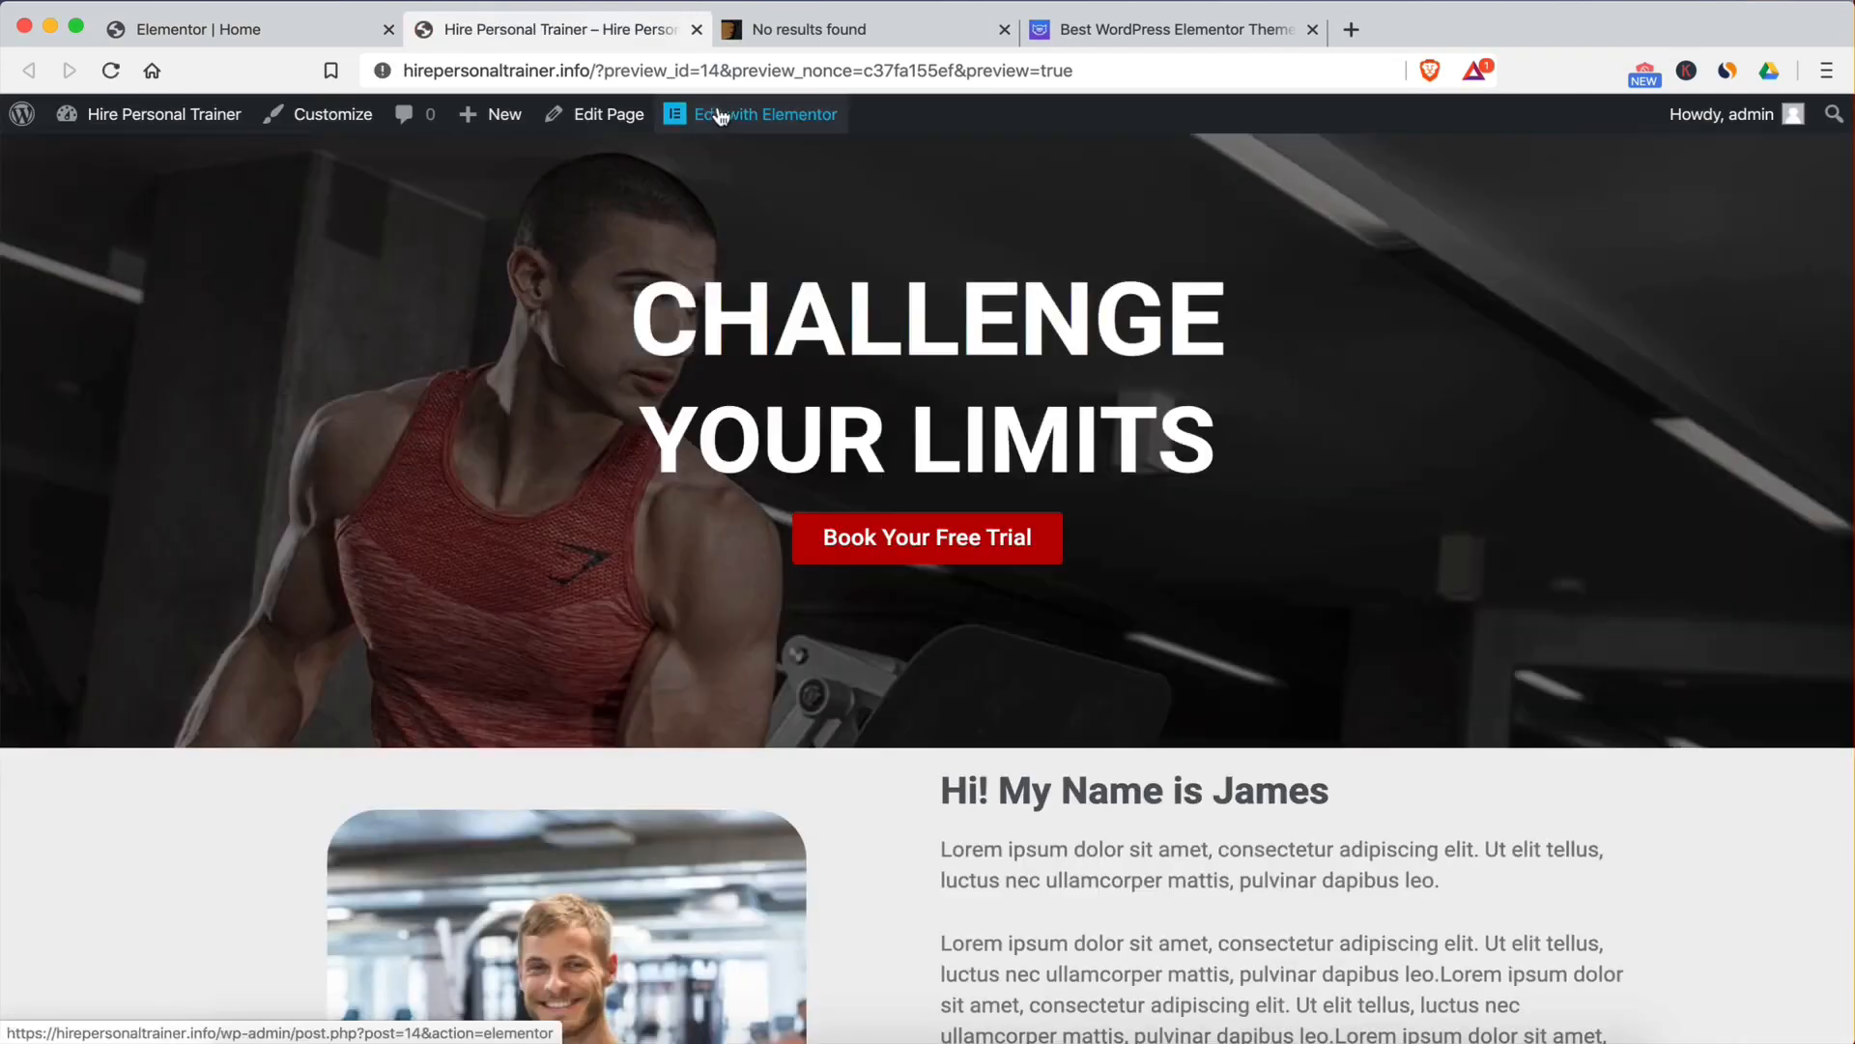
Step: Load the live site at hirepersonaltrainer.info, review the page and test the "Book Your Free Trial" button
click(606, 69)
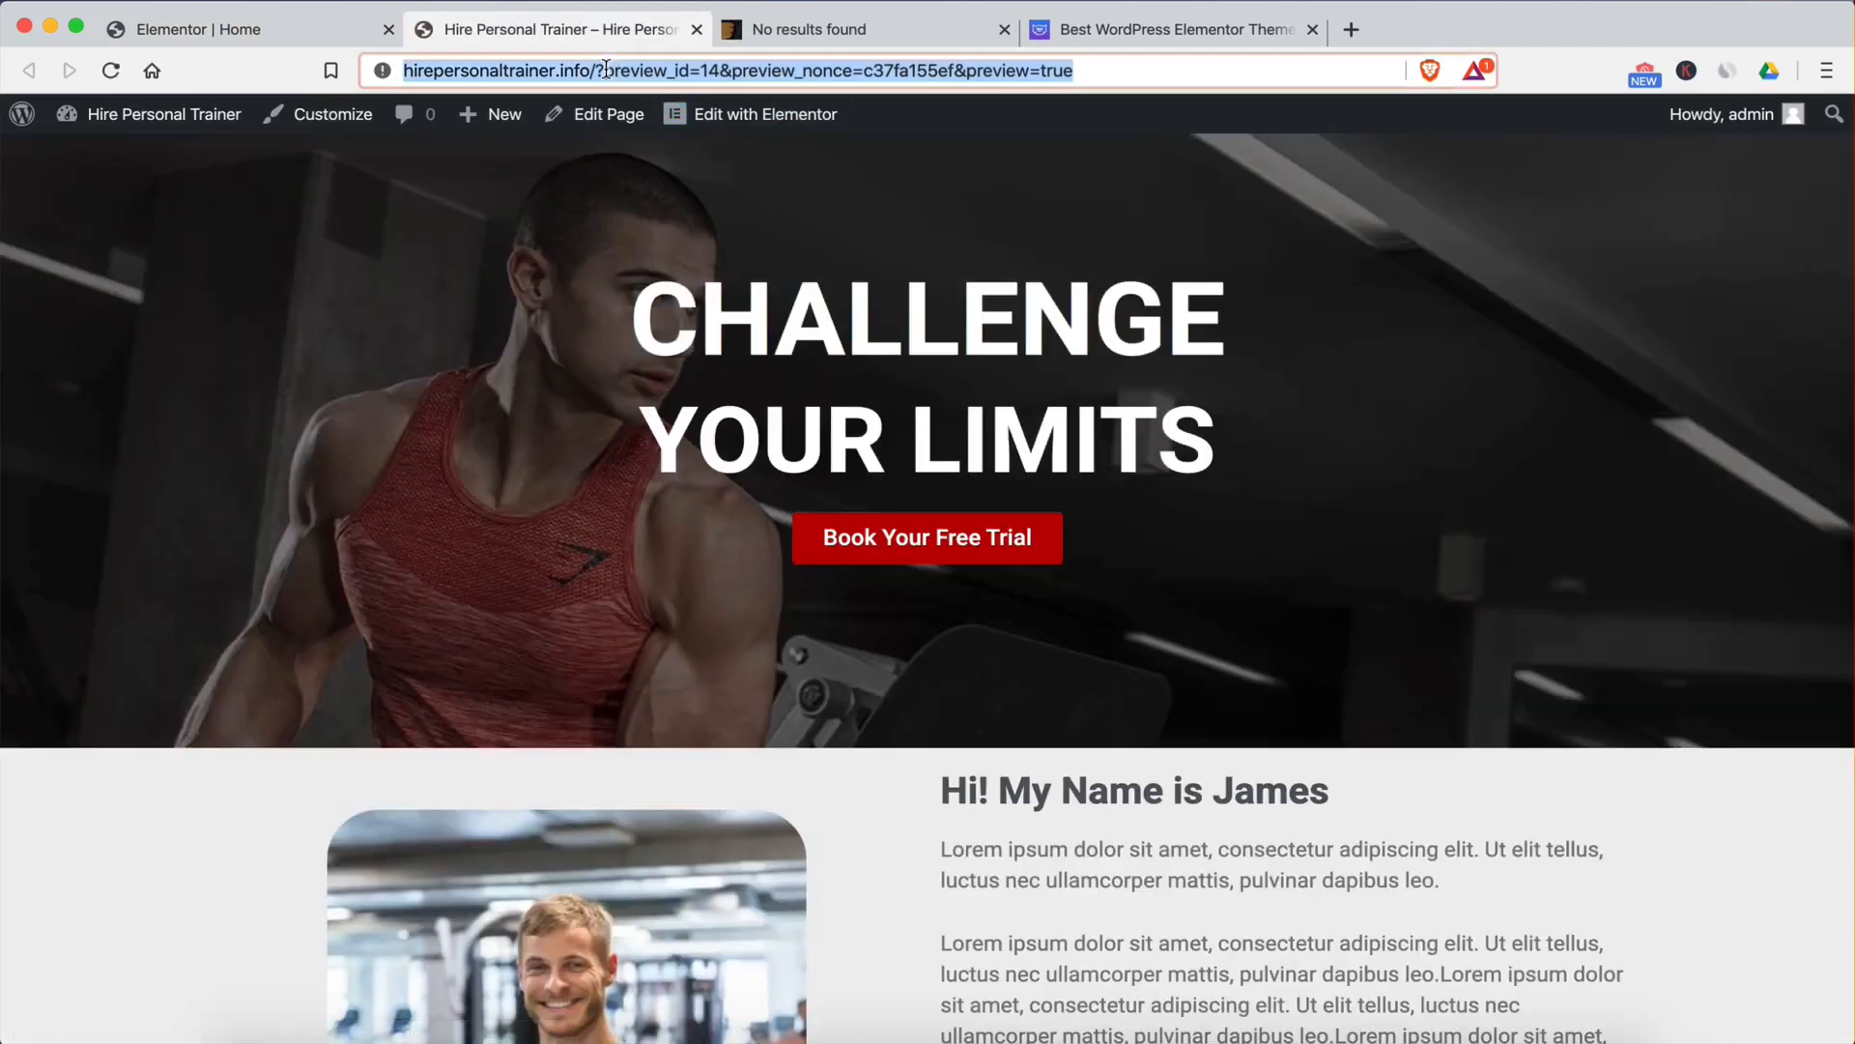
text(hirepersonaltrainer.info)
key(Return)
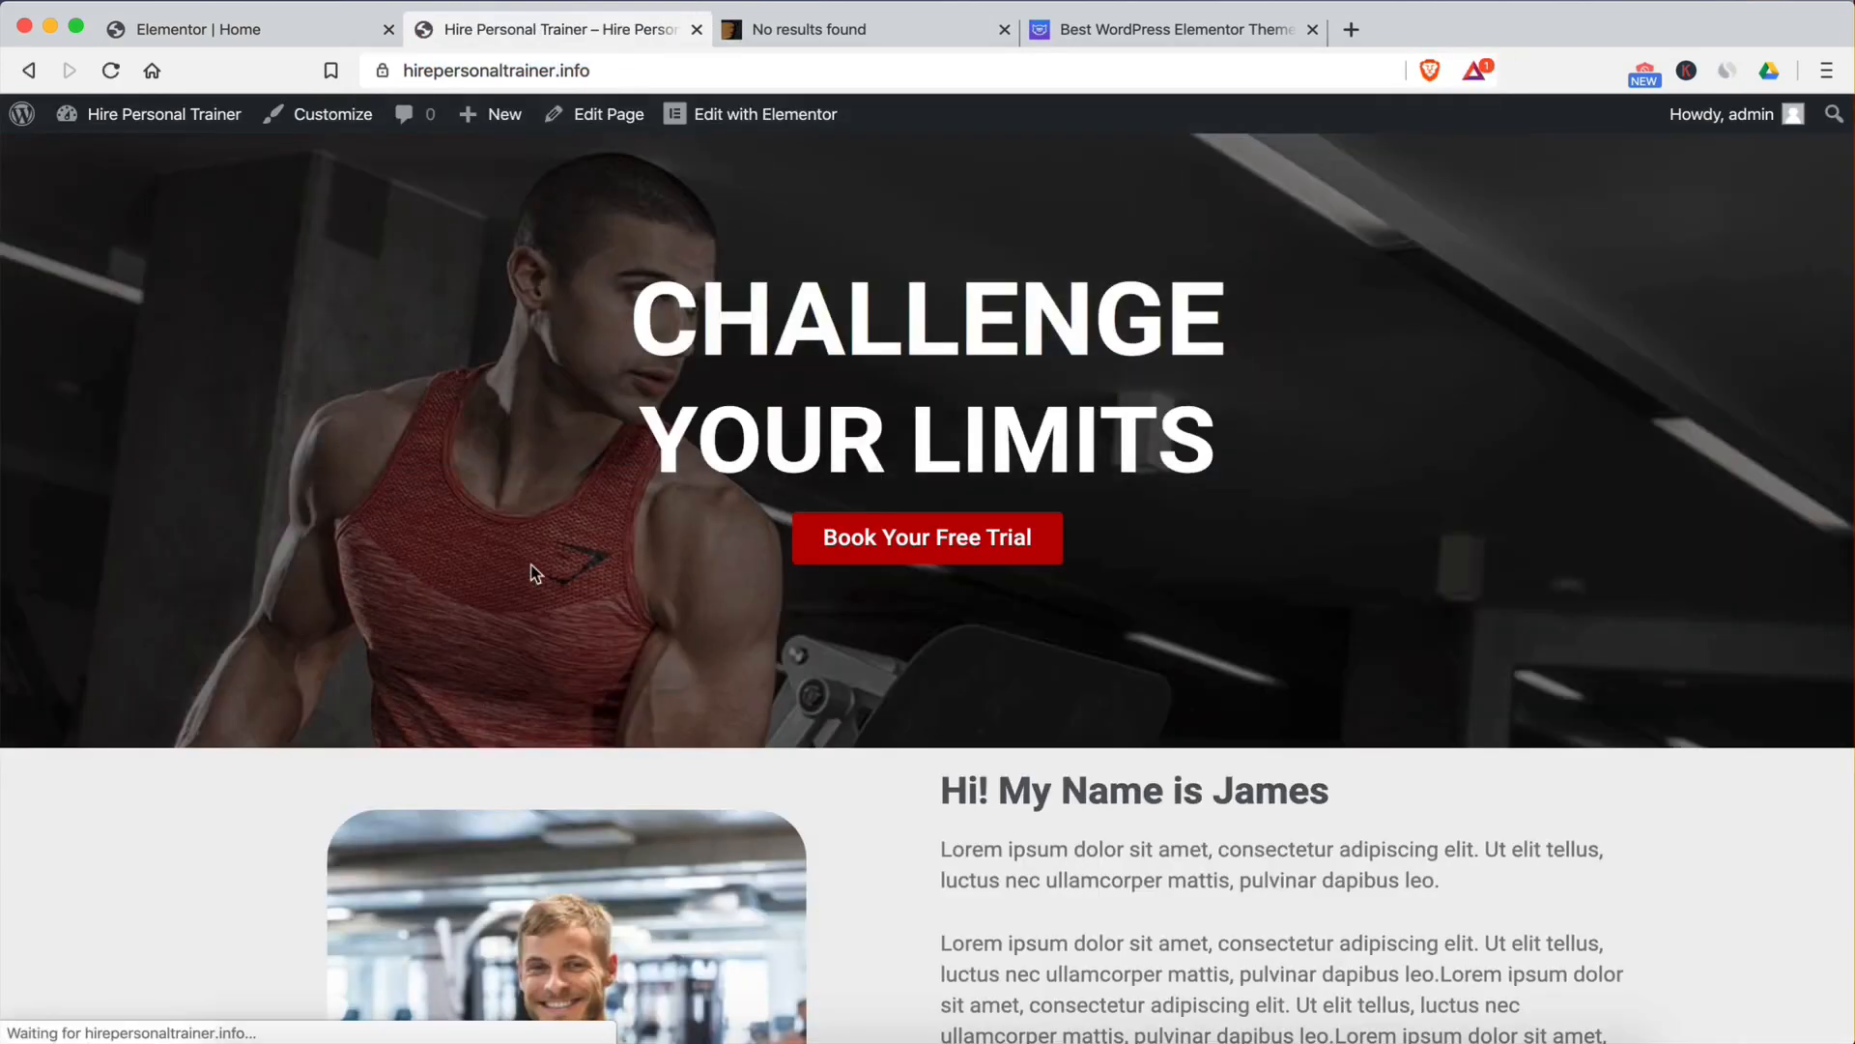
scroll(978, 314, down, 4)
scroll(978, 311, up, 4)
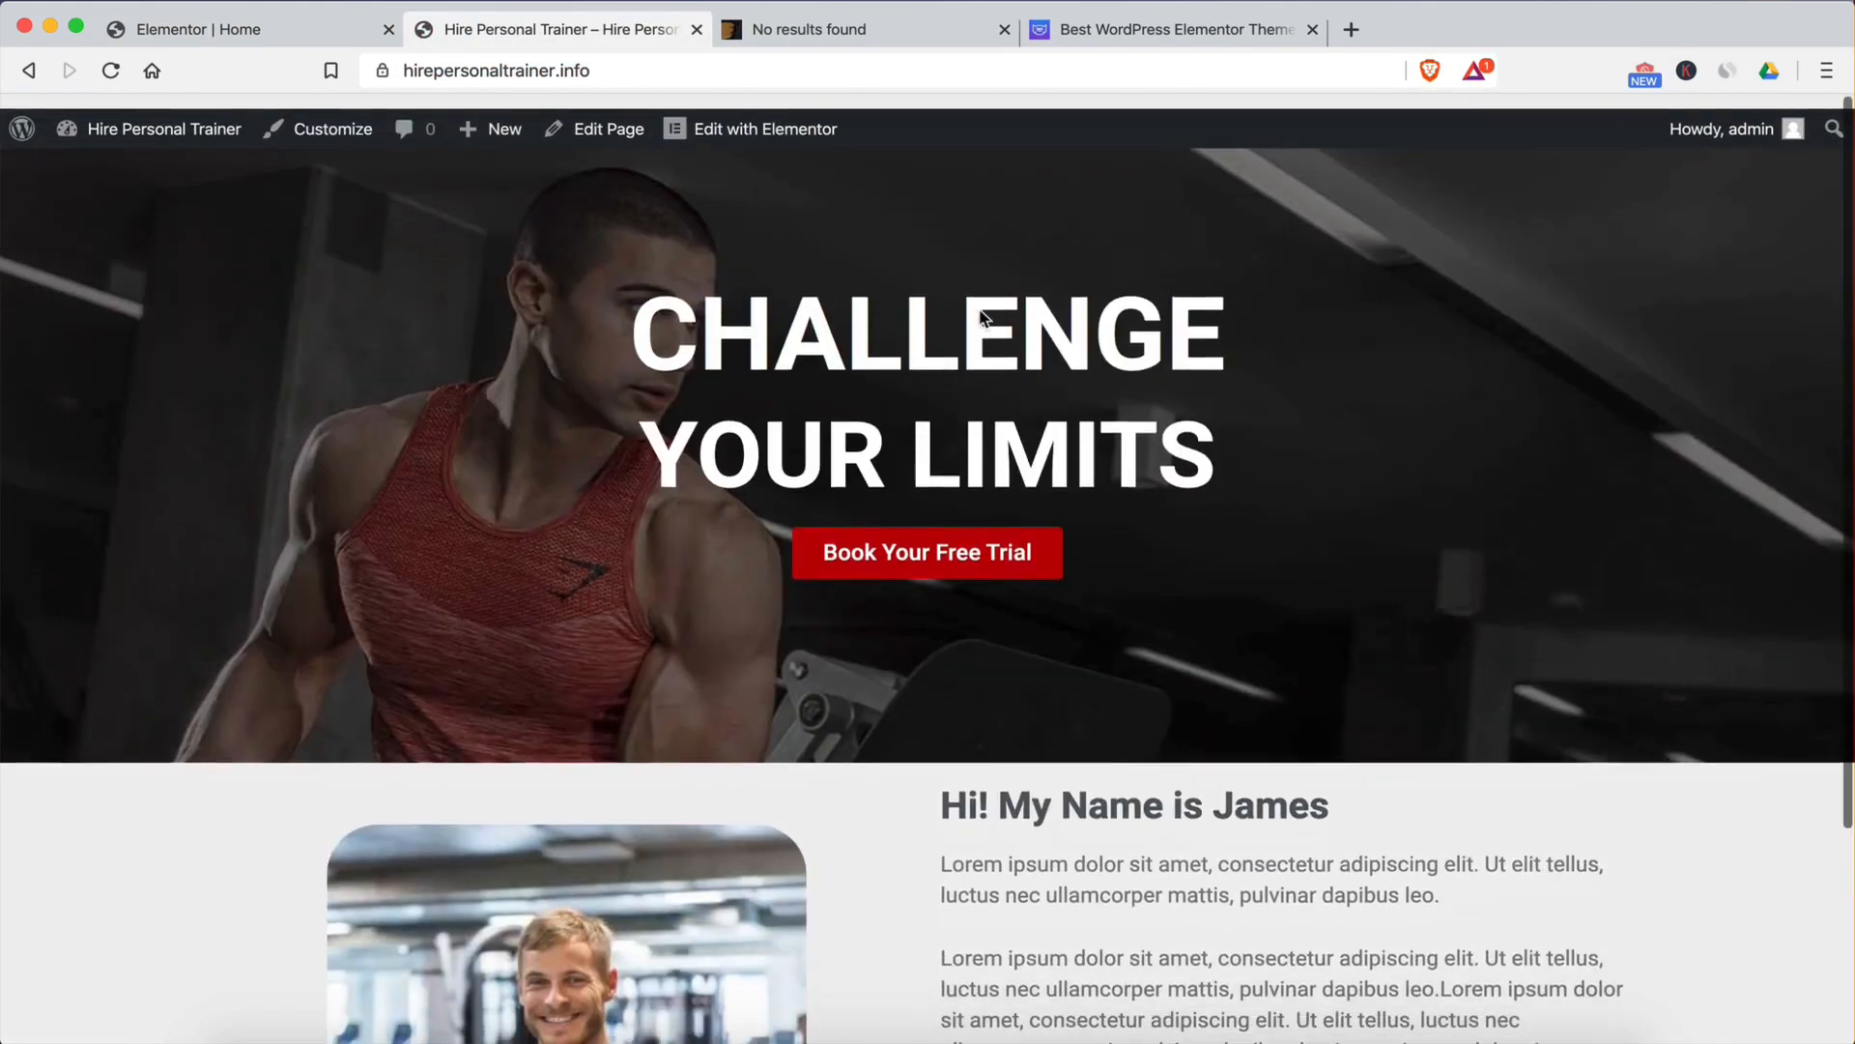
click(967, 543)
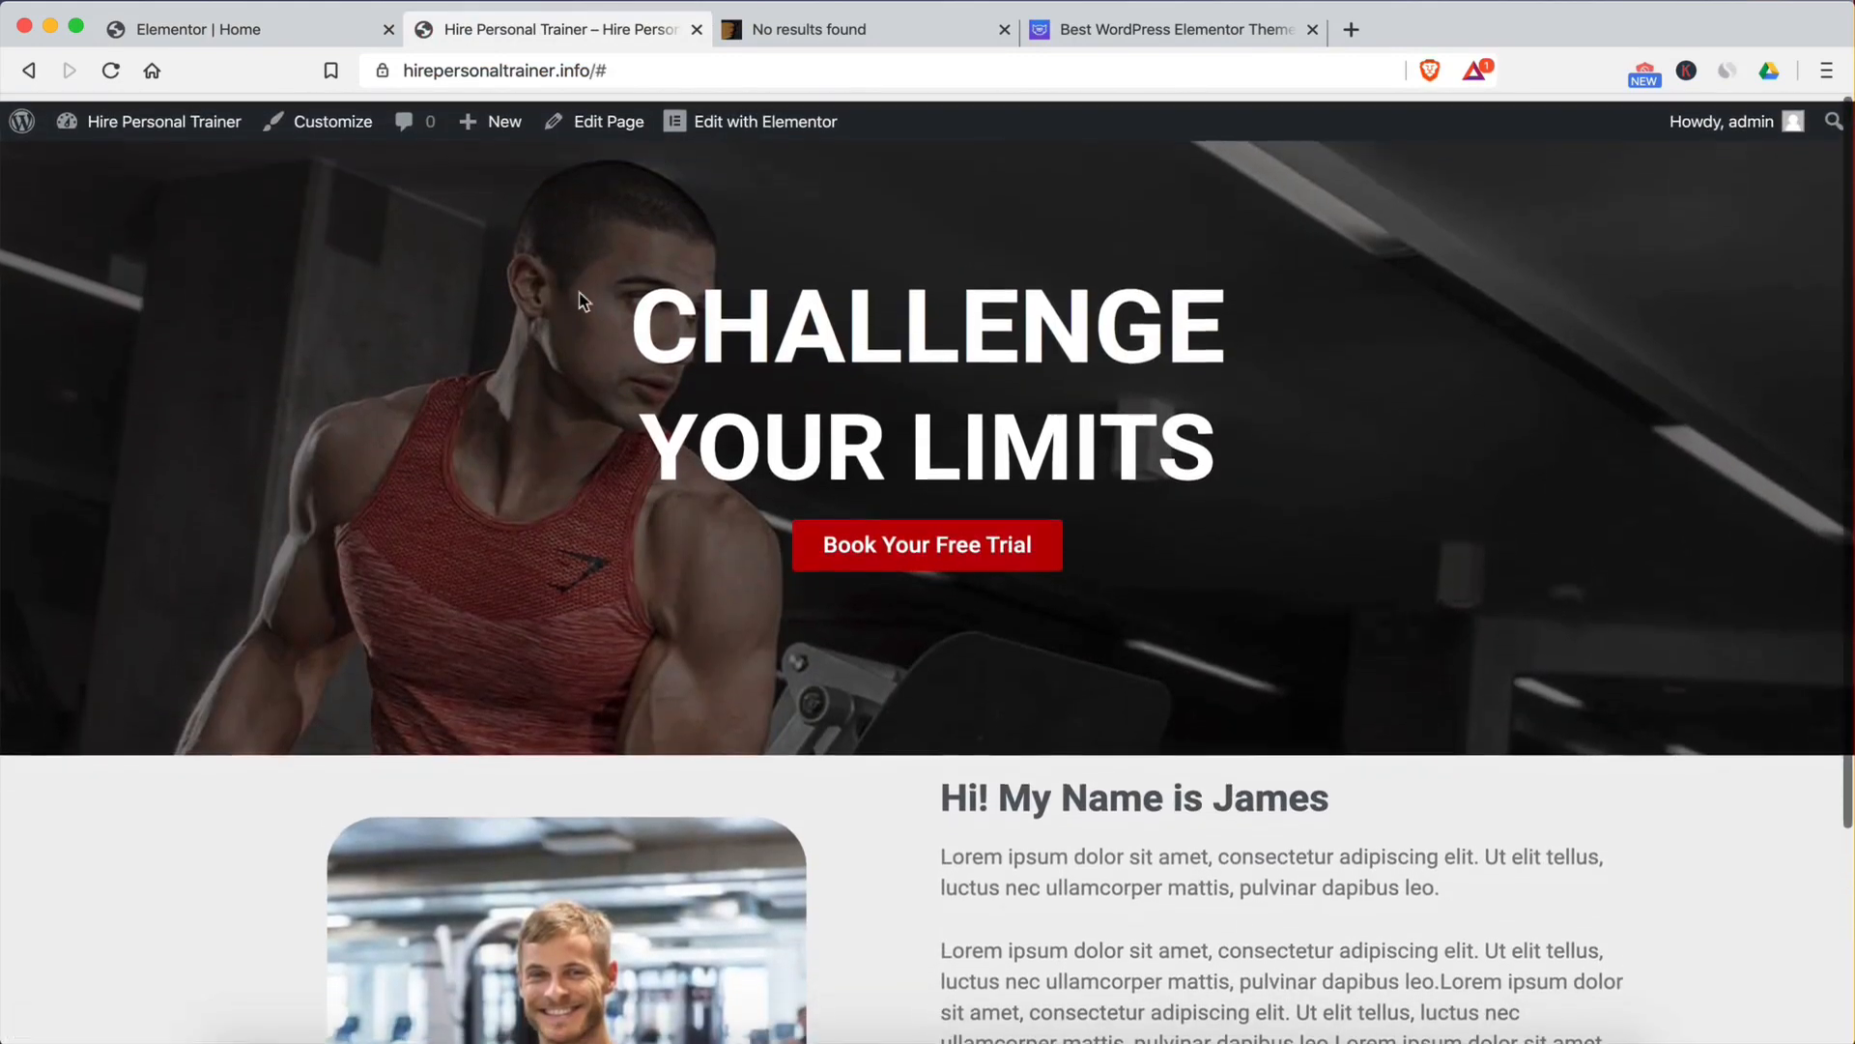
Step: Exit the Elementor editor to the WordPress dashboard and open the list of all pages
click(256, 34)
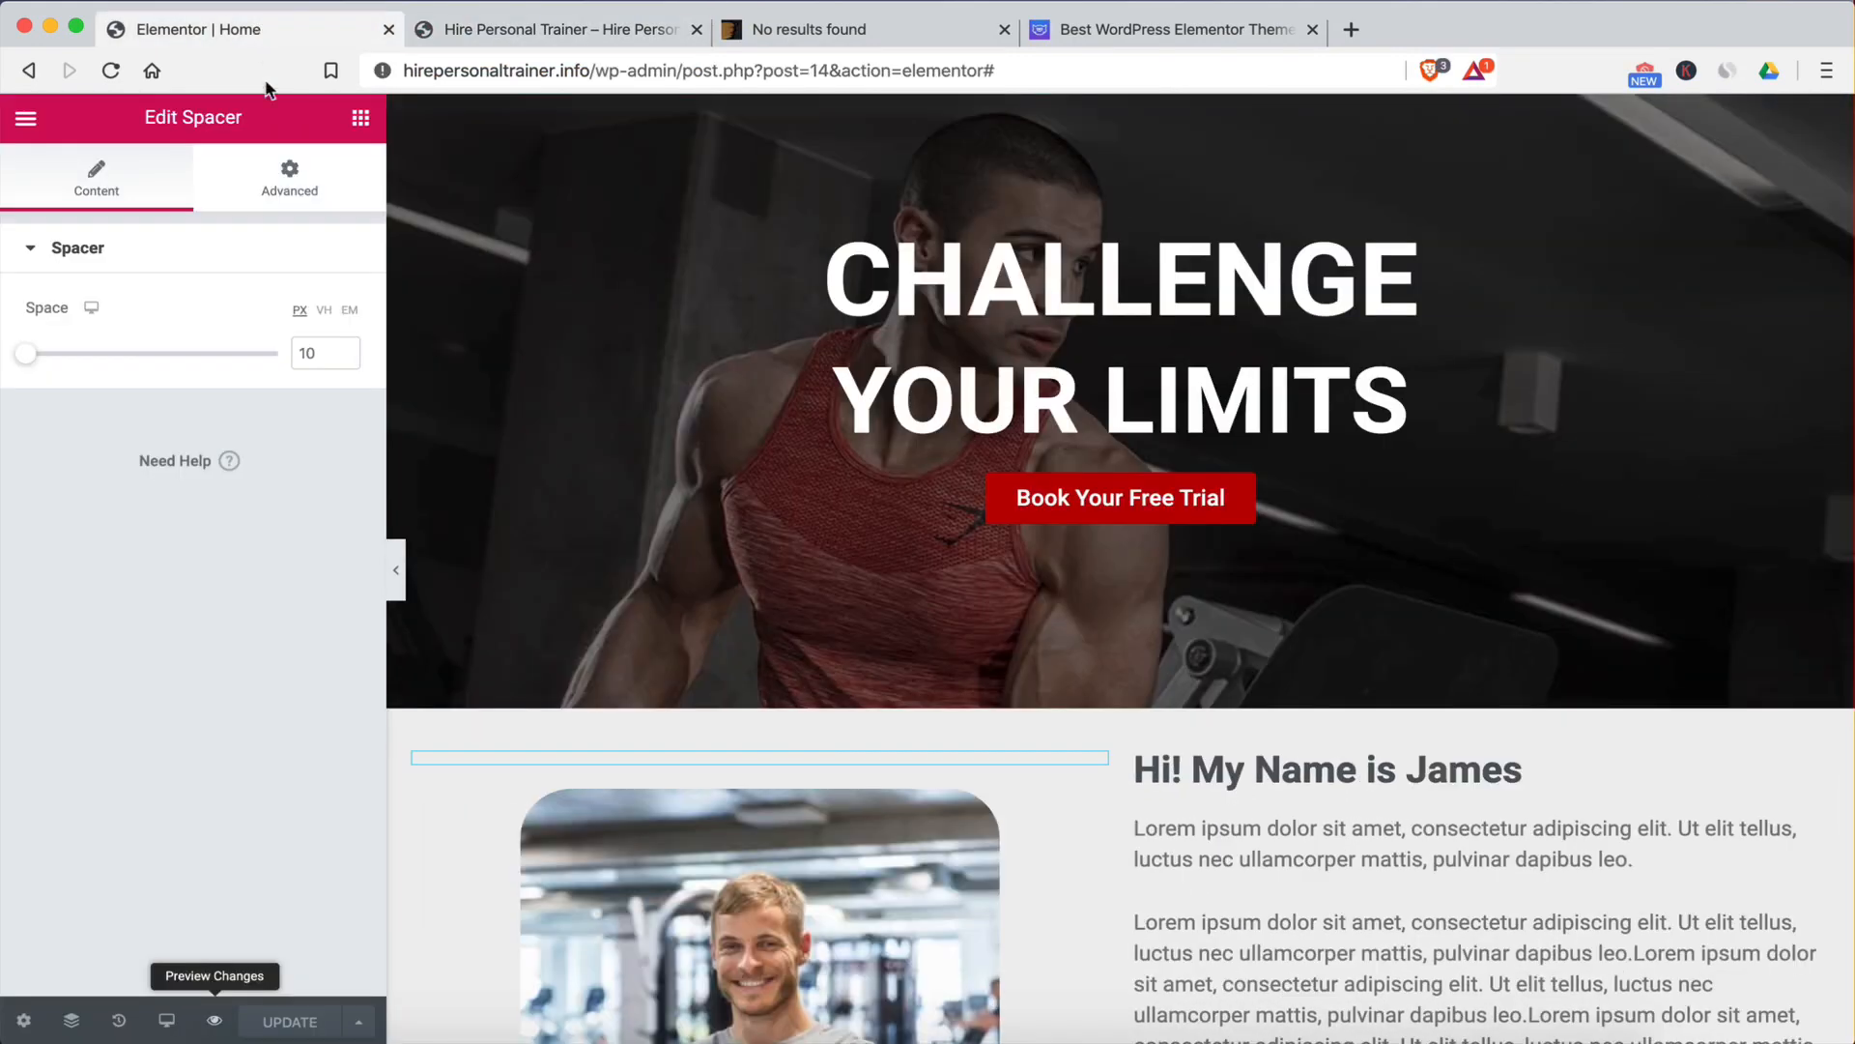
click(26, 119)
click(197, 827)
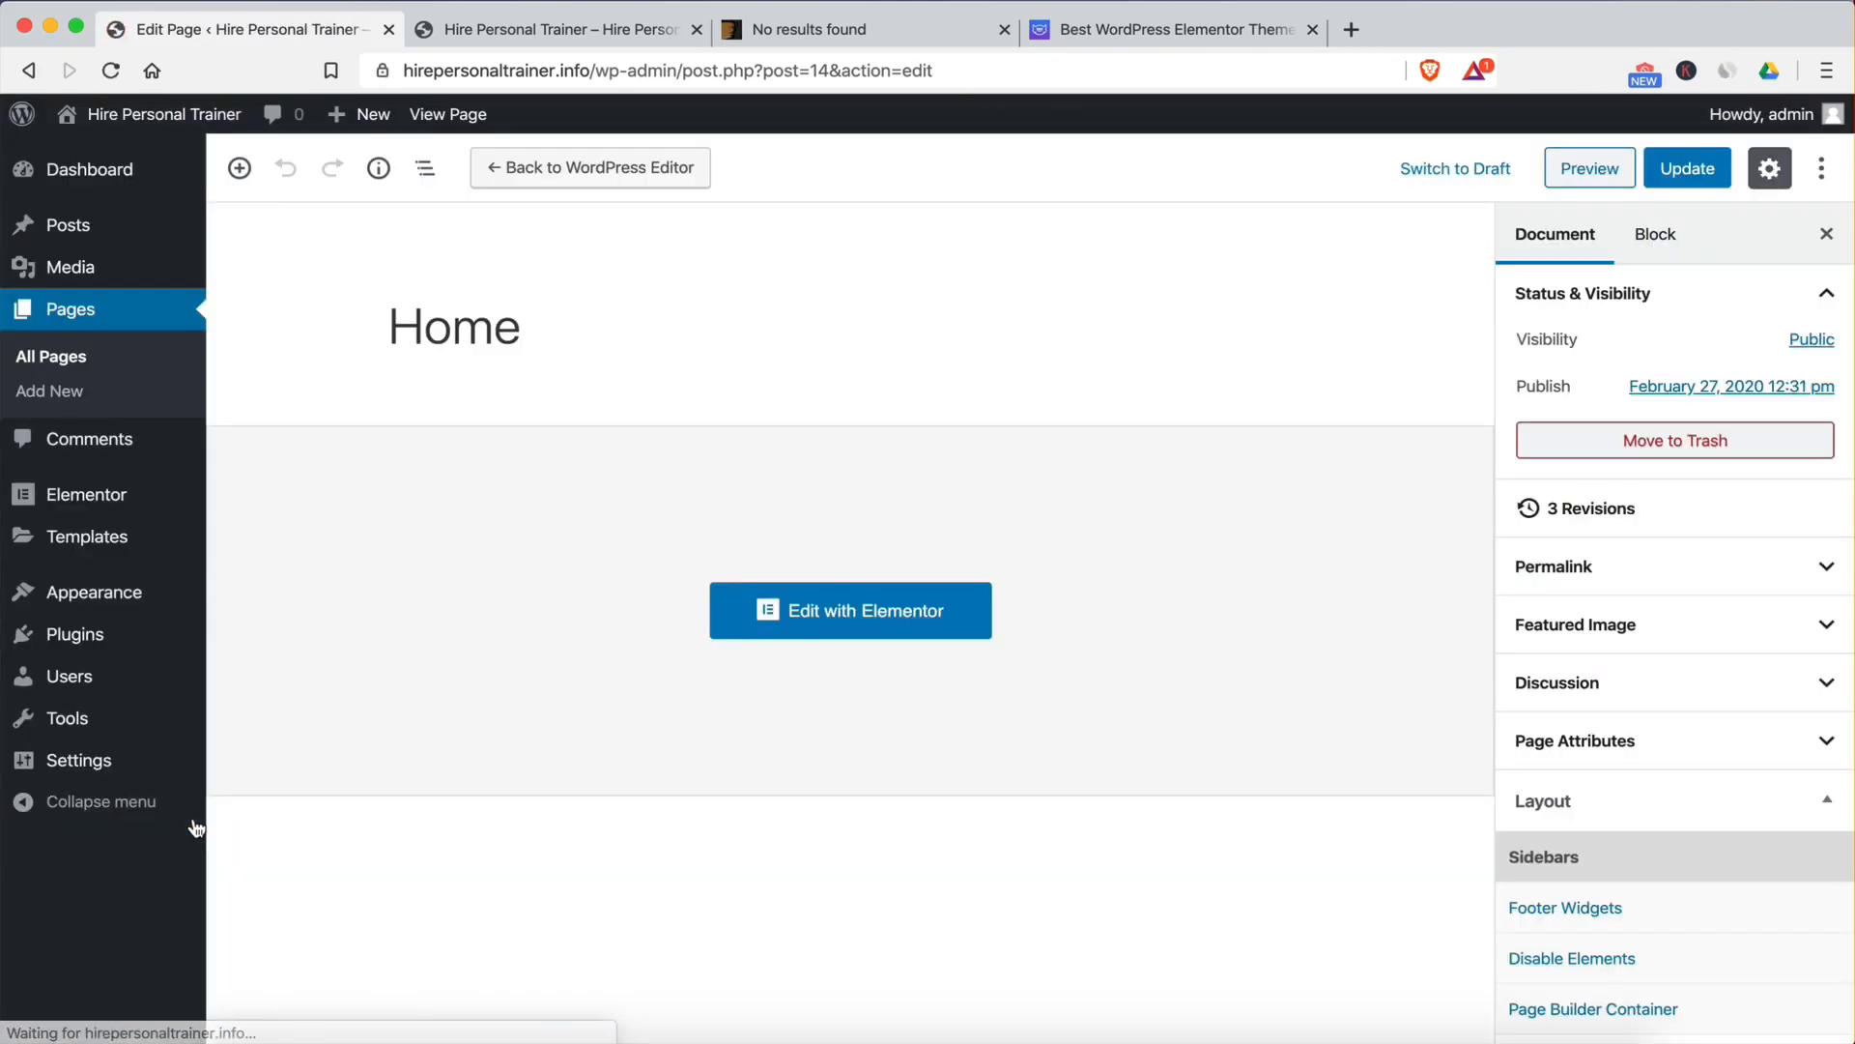
click(92, 310)
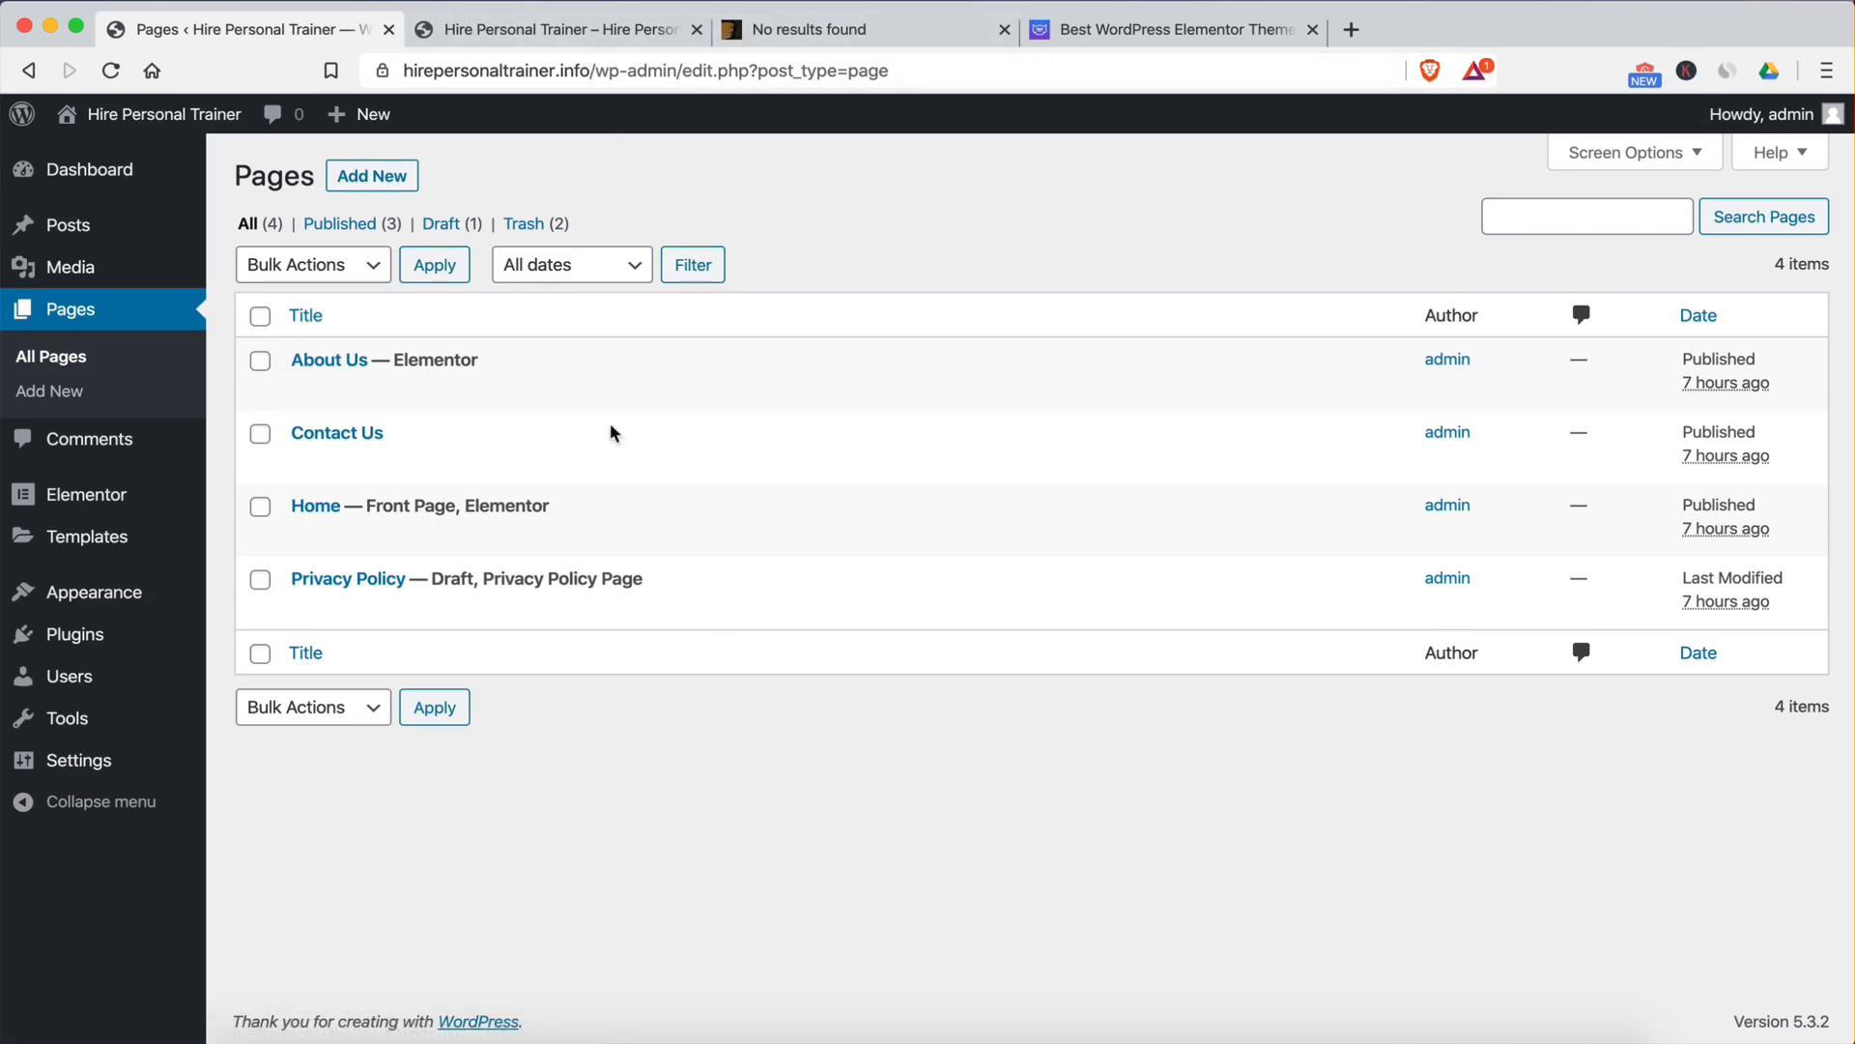
Step: Review the live Home page once more and return to the Pages list
click(535, 36)
scroll(696, 630, down, 3)
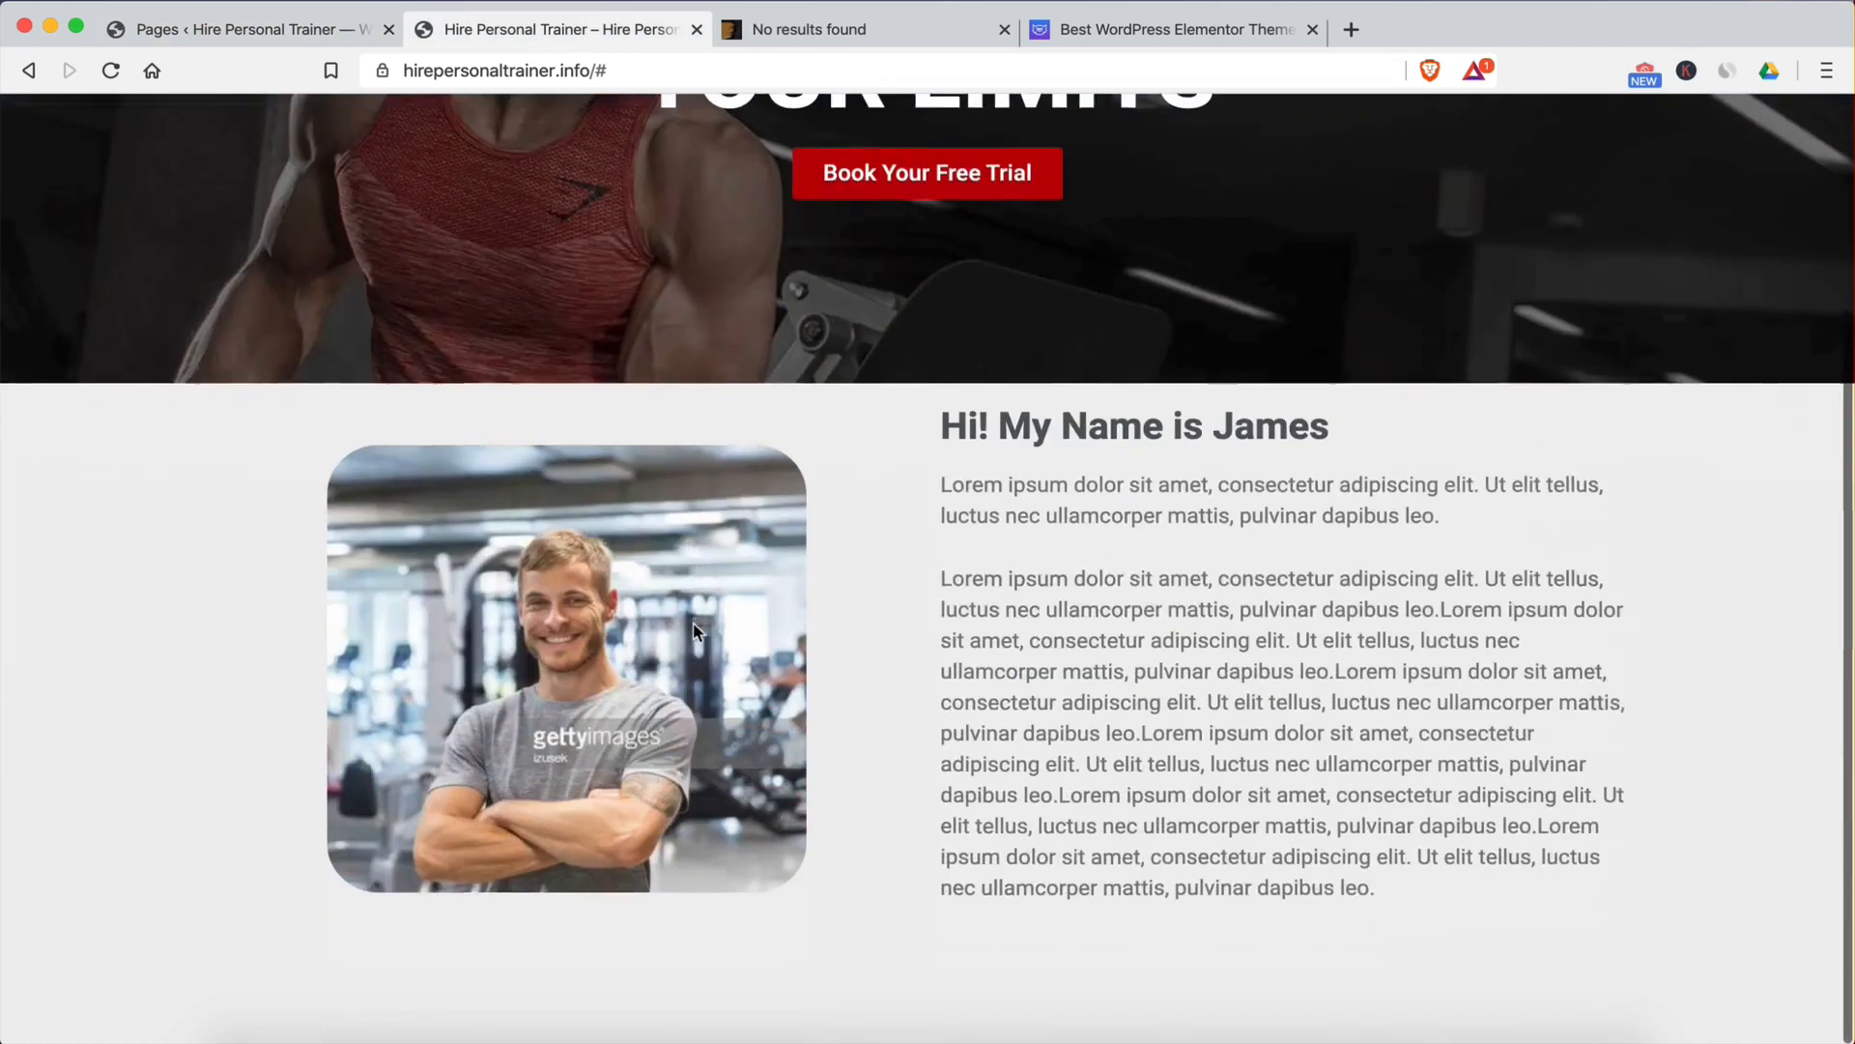
scroll(696, 630, up, 5)
click(240, 34)
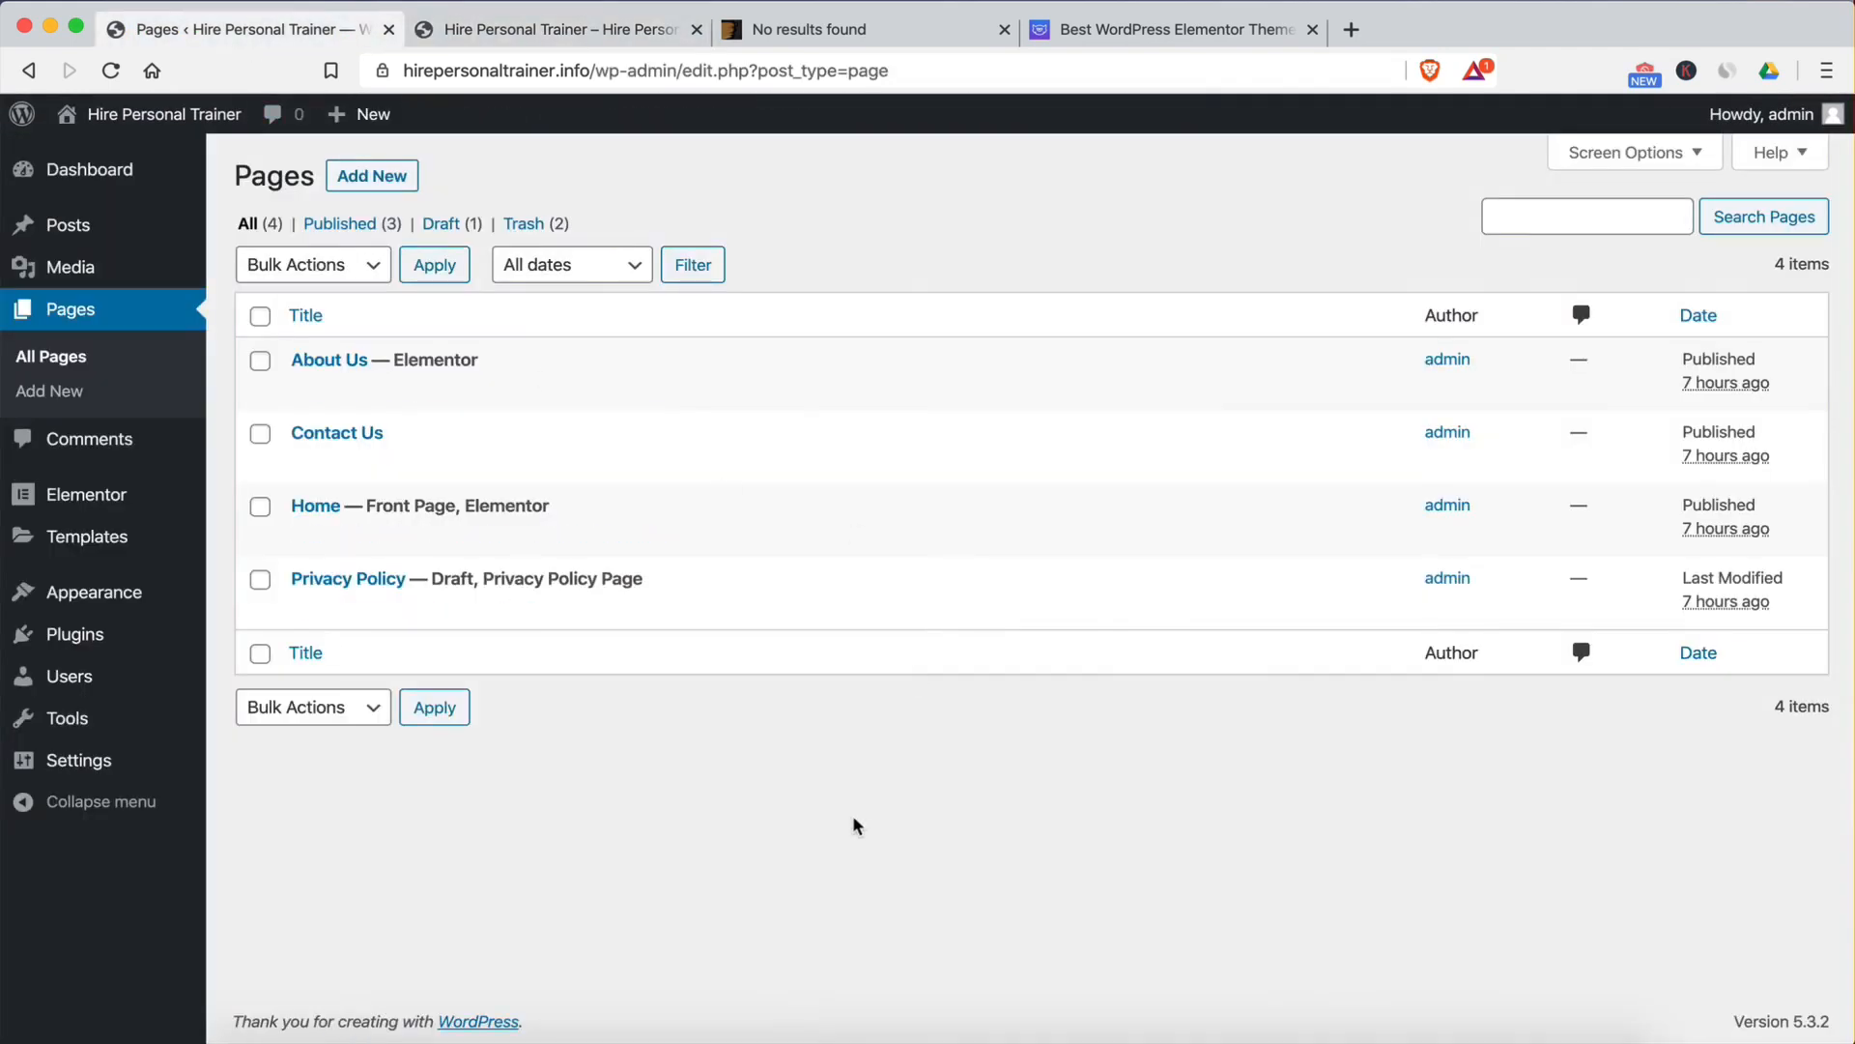